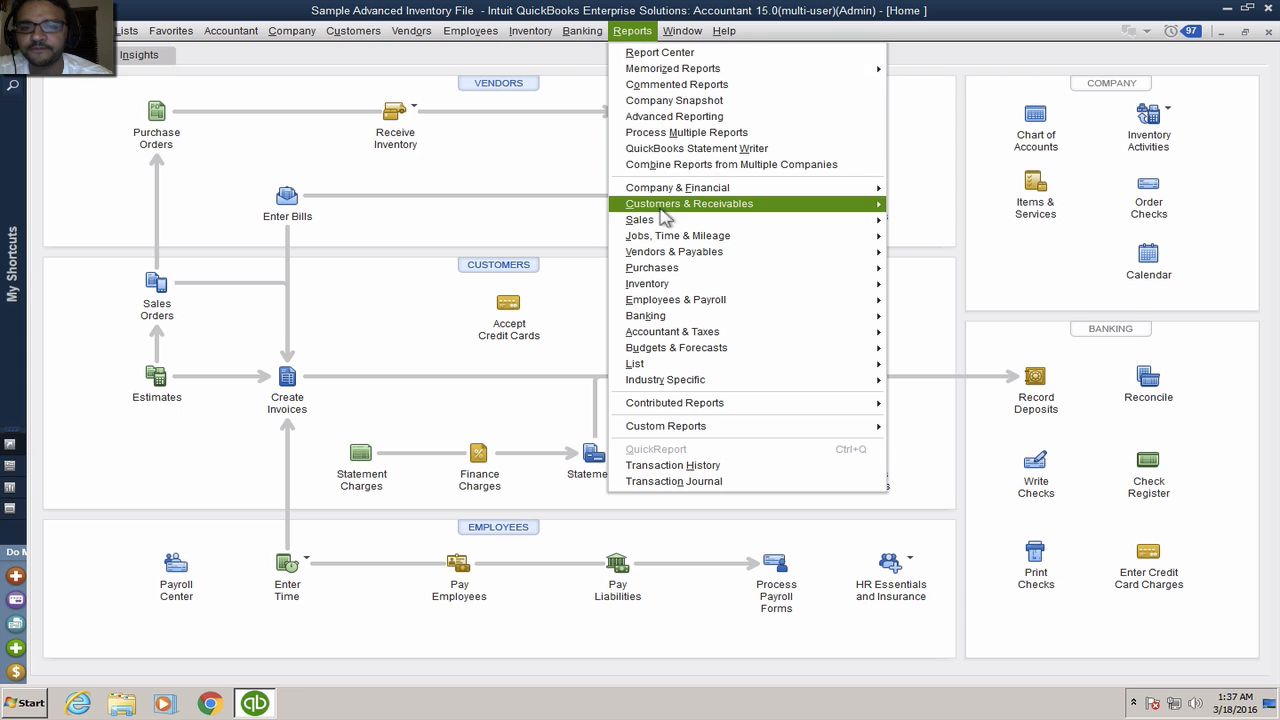
Step: Browse the available report categories, including Jobs, Time & Mileage, and switch to the QB Power Hour presentation in PowerPoint
mouse_move(667, 209)
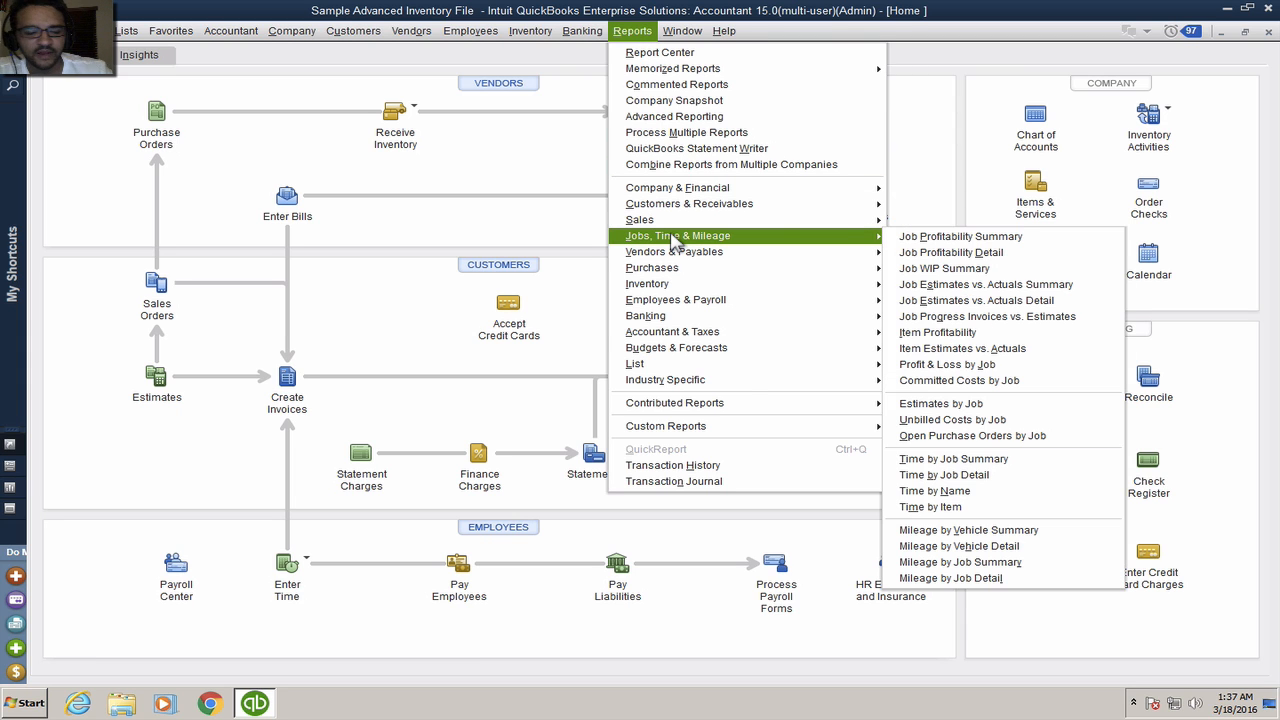
left_click(671, 240)
key("ctrl+Up")
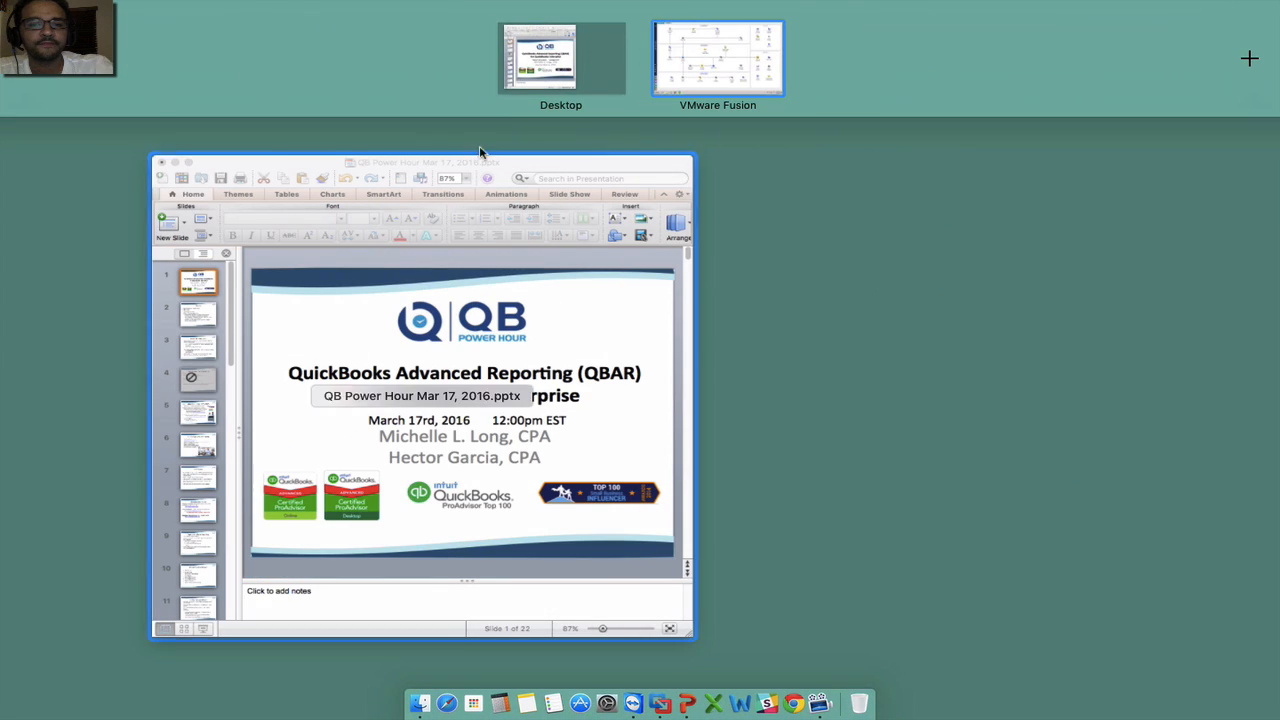
left_click(462, 183)
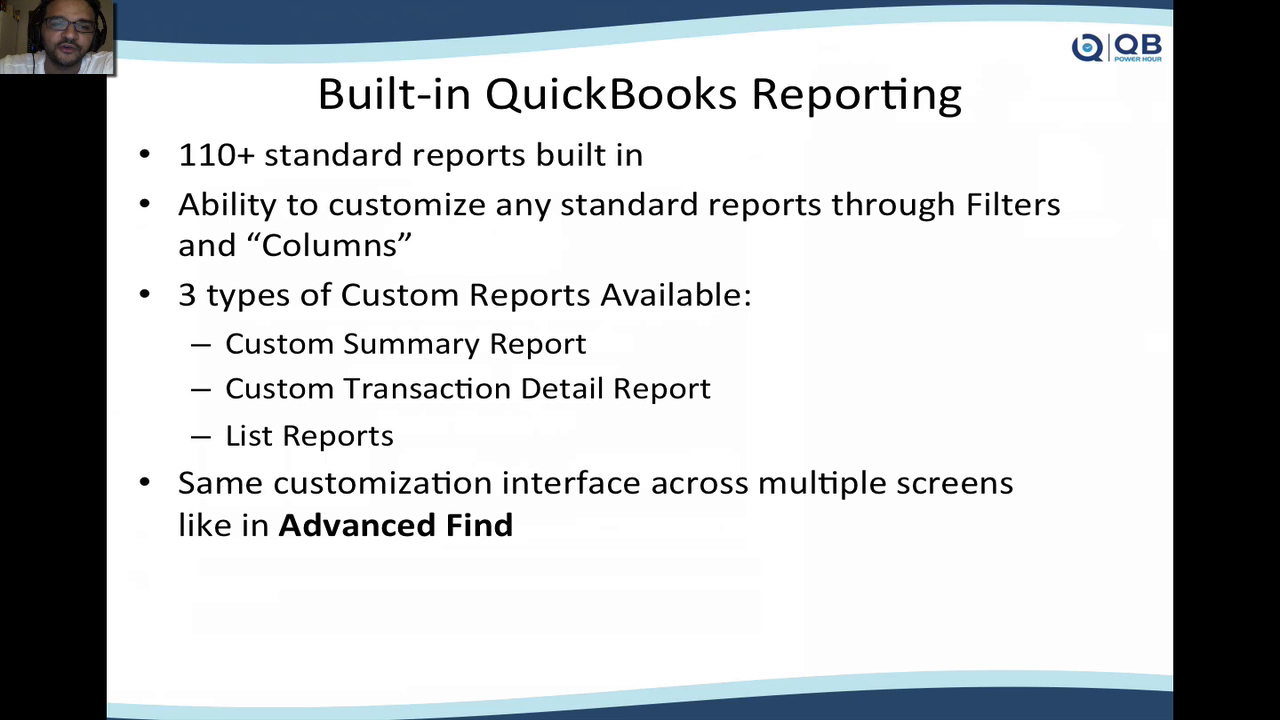
Step: Switch back to QuickBooks in the Windows 7 virtual machine and open the Profit & Loss Standard report
key("ctrl+Up")
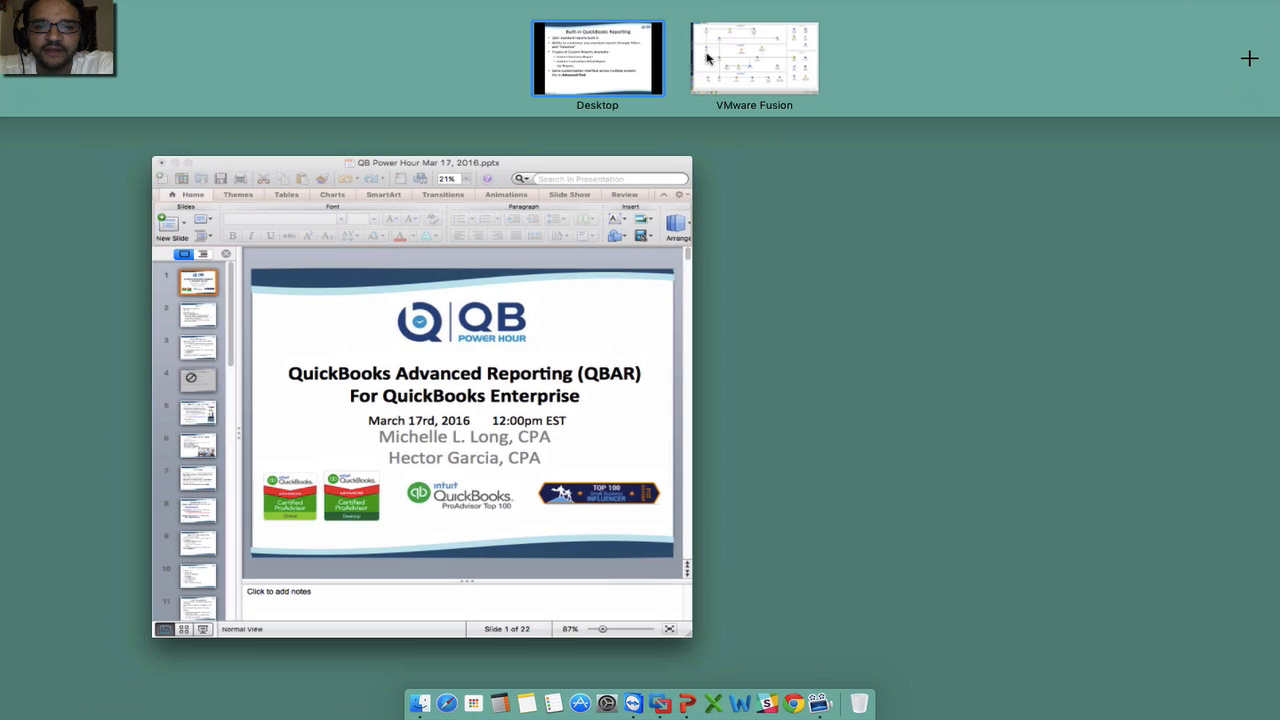
left_click(709, 57)
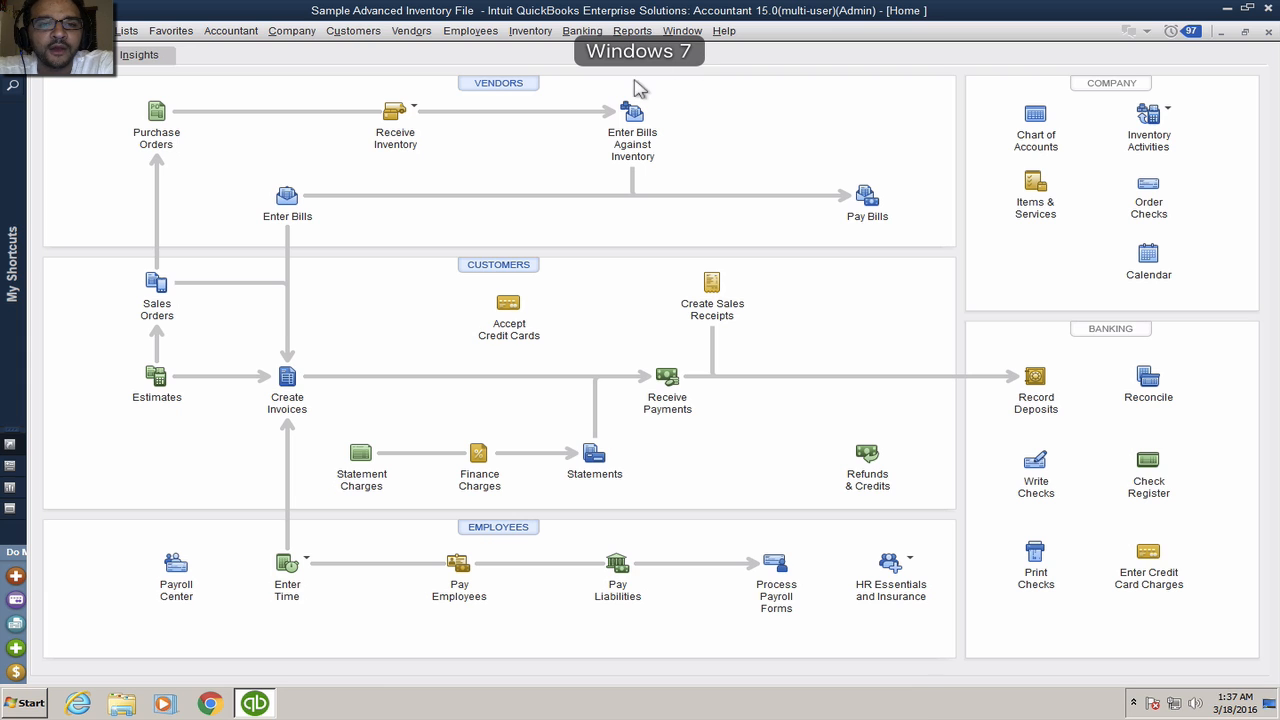
left_click(627, 33)
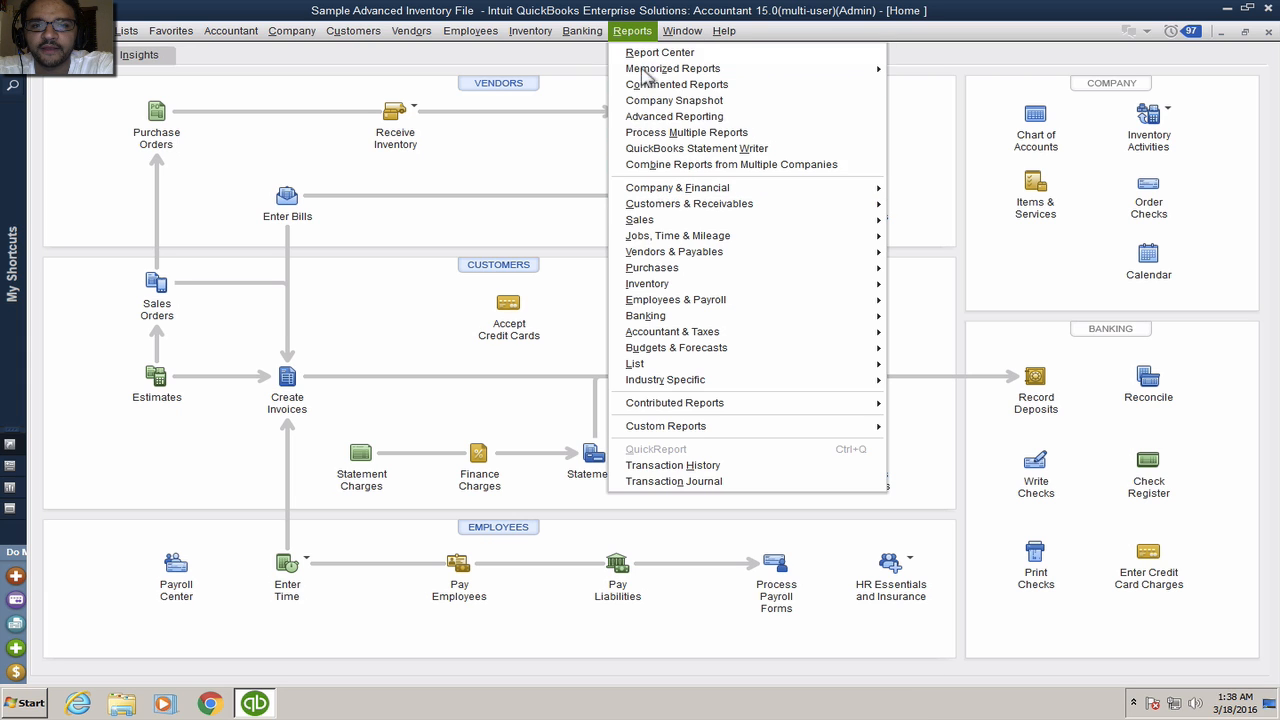
mouse_move(673, 195)
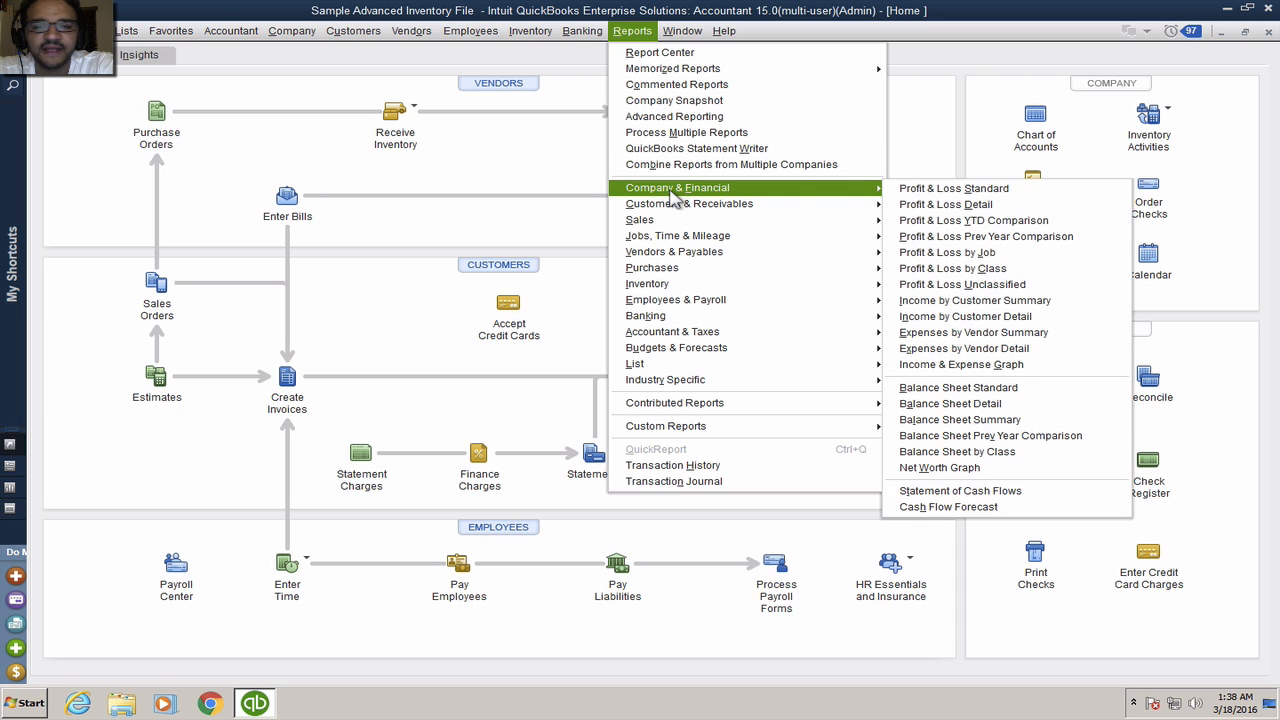
left_click(926, 188)
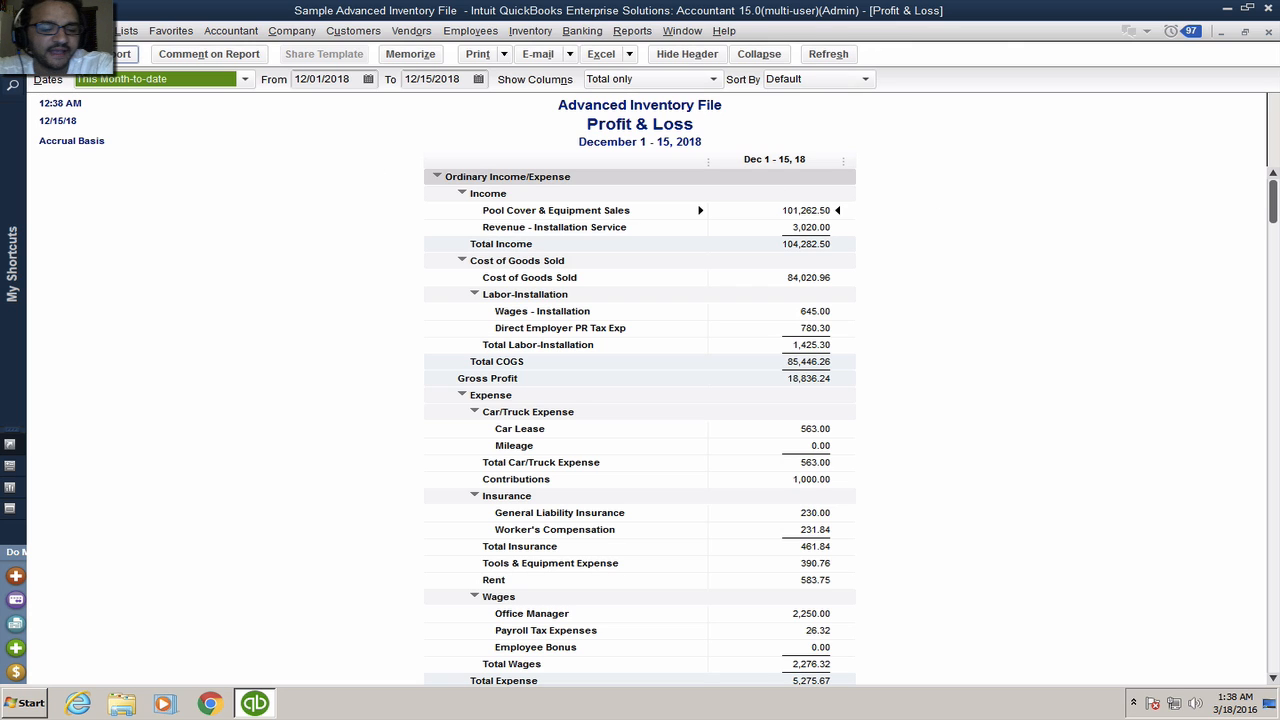
Step: Filter the Profit & Loss report by the class Automatic Pool Systems
left_click(100, 54)
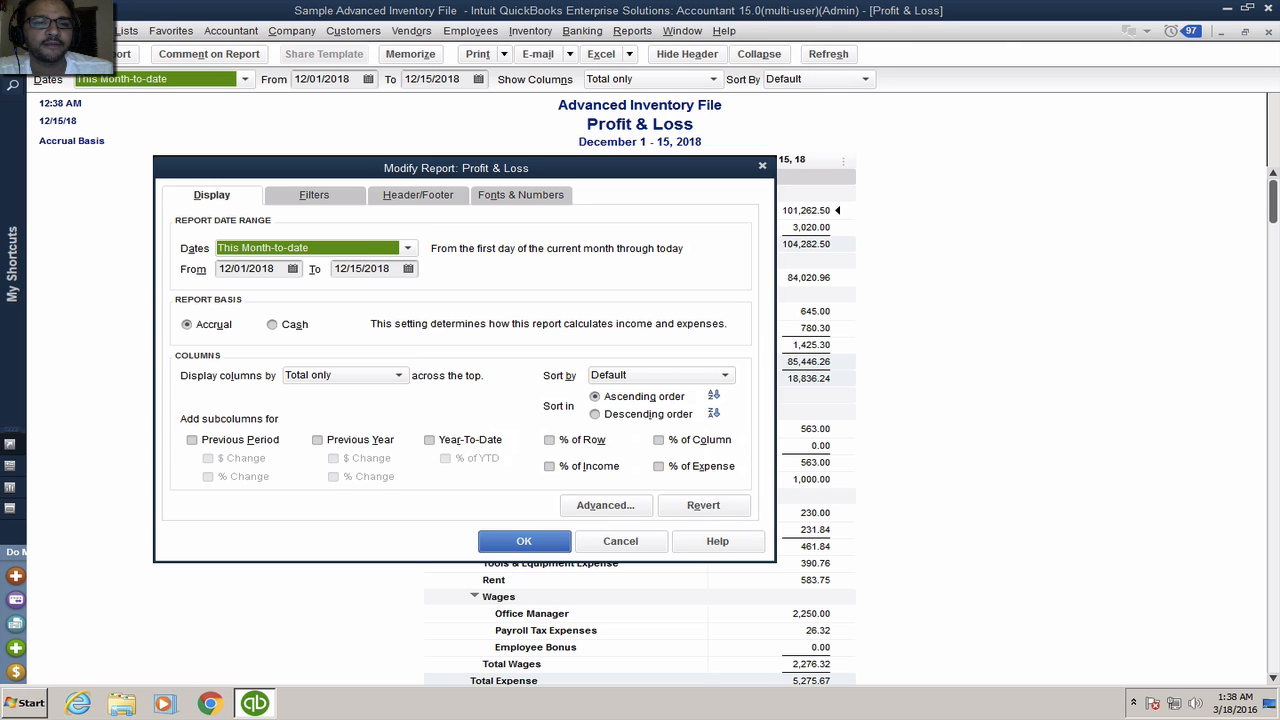
left_click(322, 198)
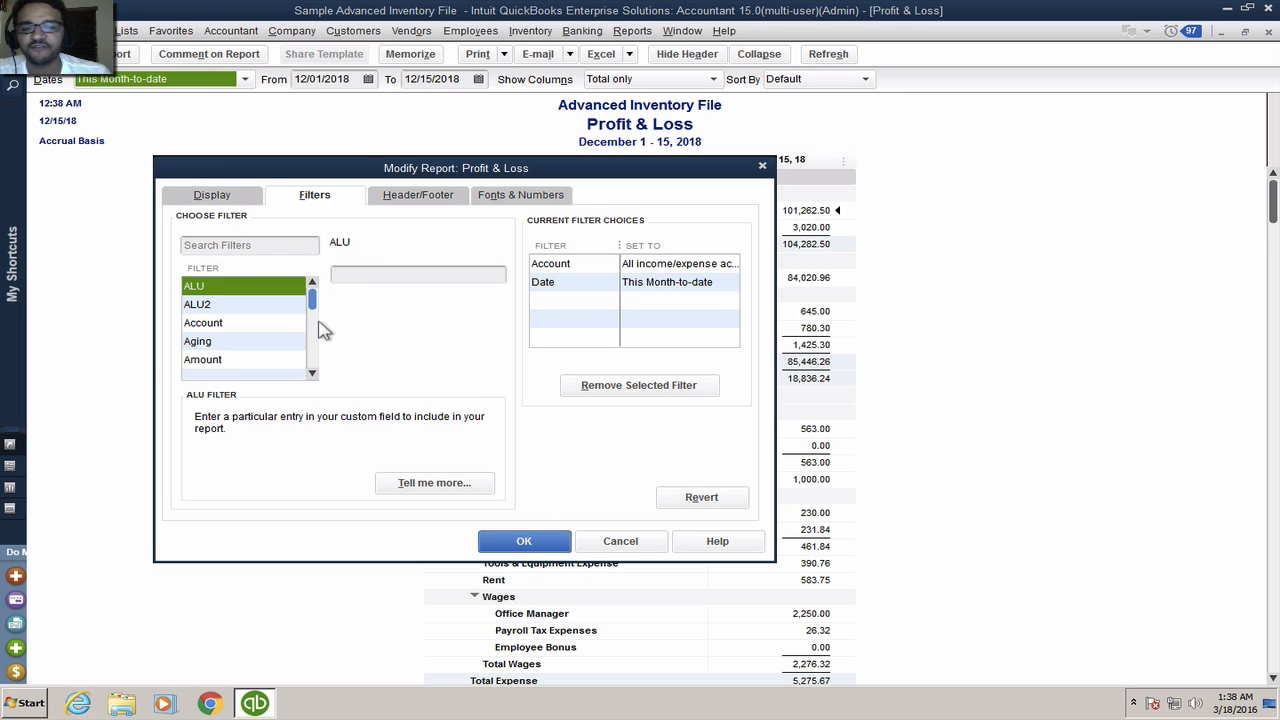
left_click(259, 343)
key("c")
left_click(496, 275)
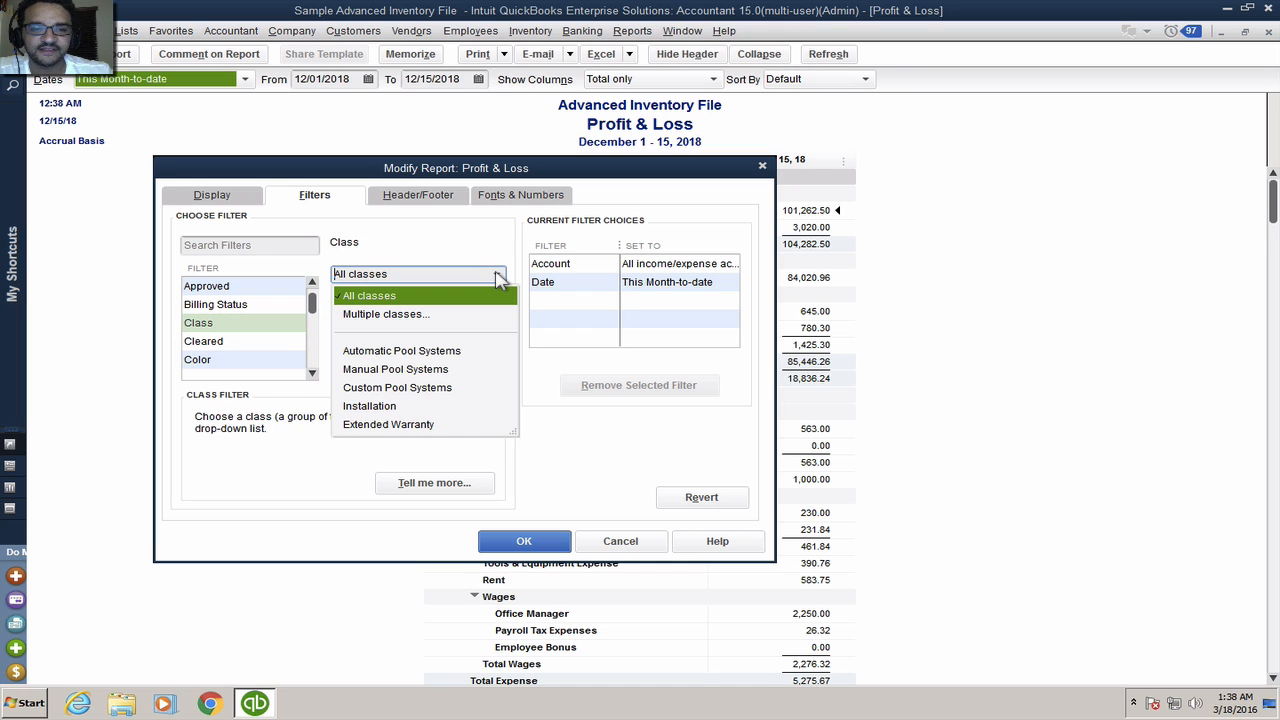
left_click(444, 355)
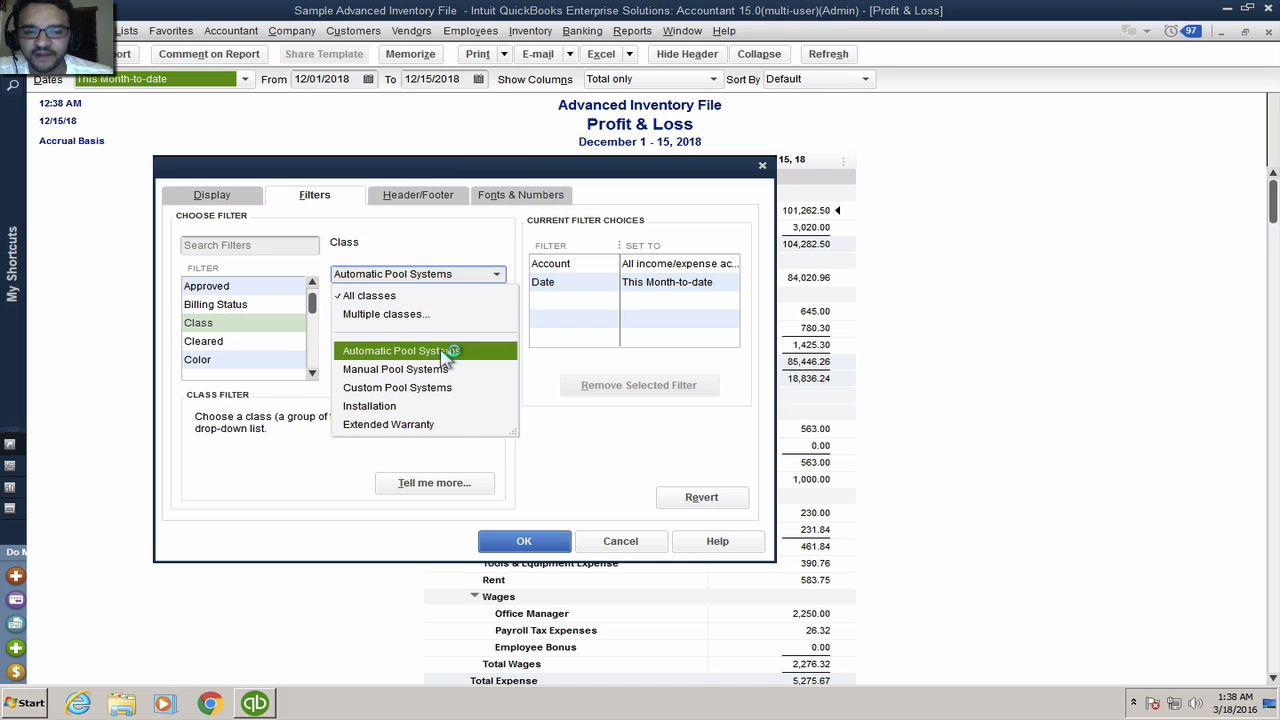
left_click(444, 356)
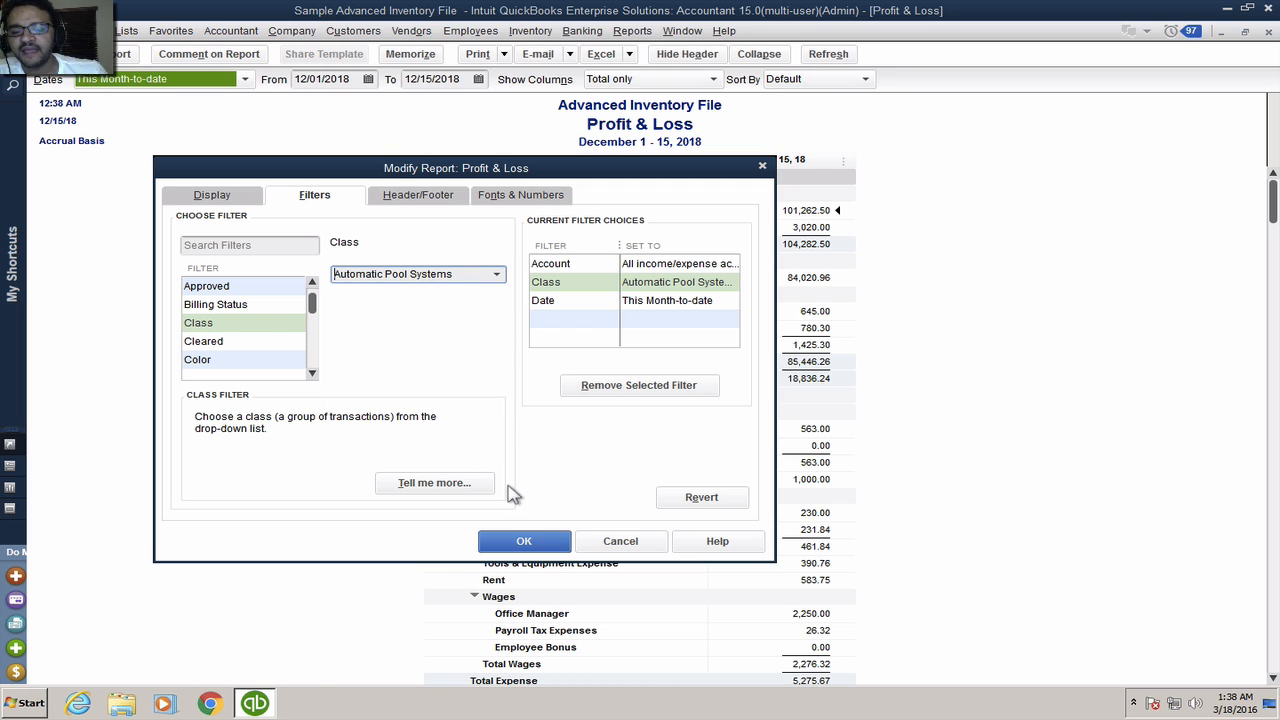
left_click(540, 543)
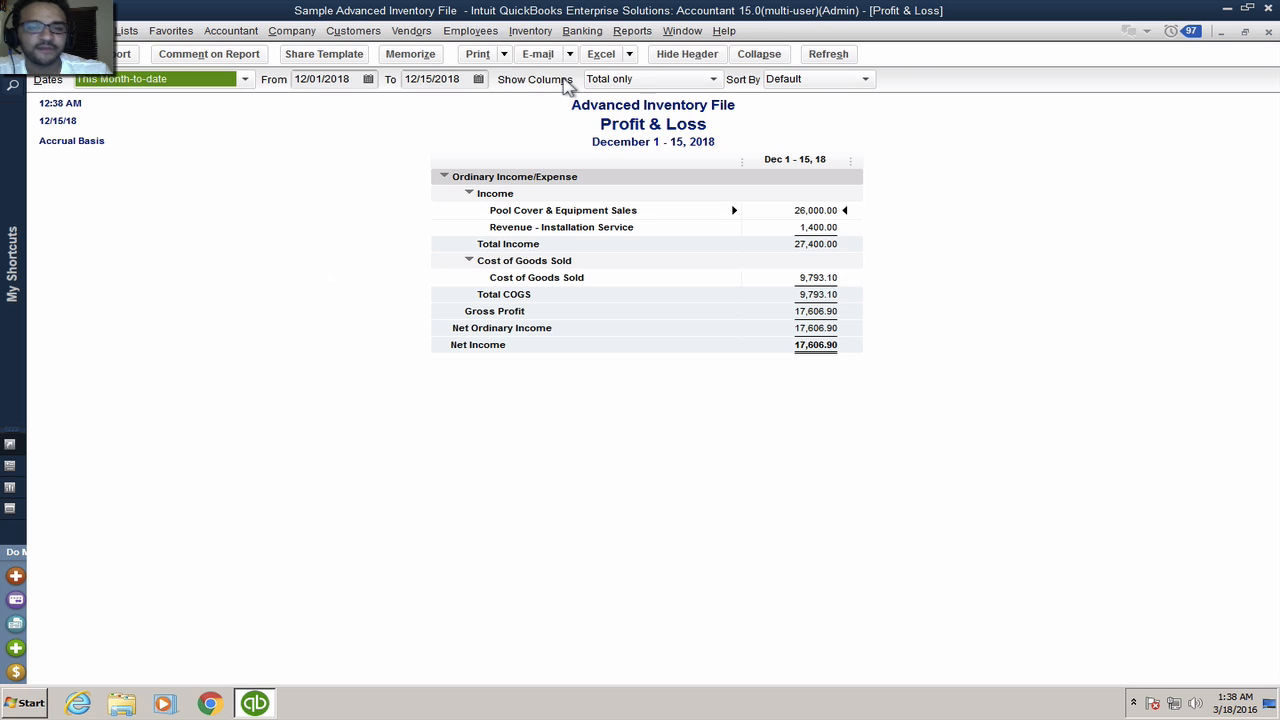
Step: Show the Profit & Loss columns by Customer:Job and close the report without memorizing it
left_click(645, 88)
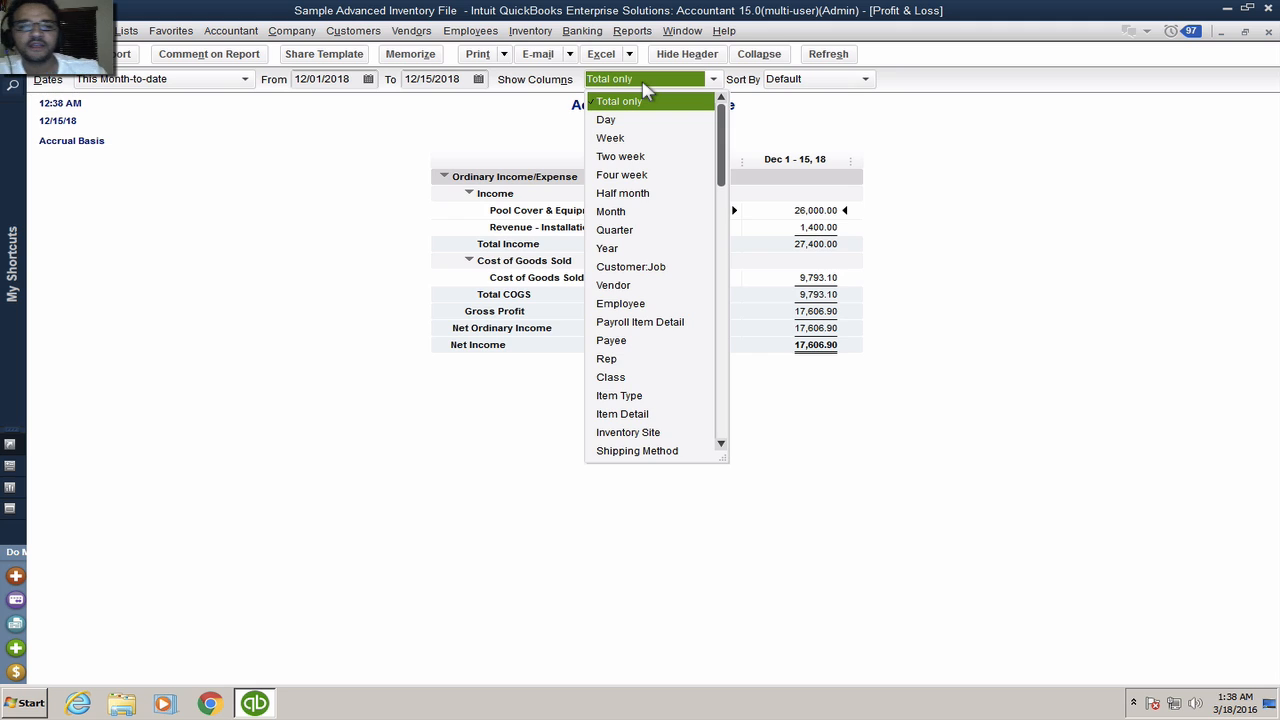
left_click(643, 84)
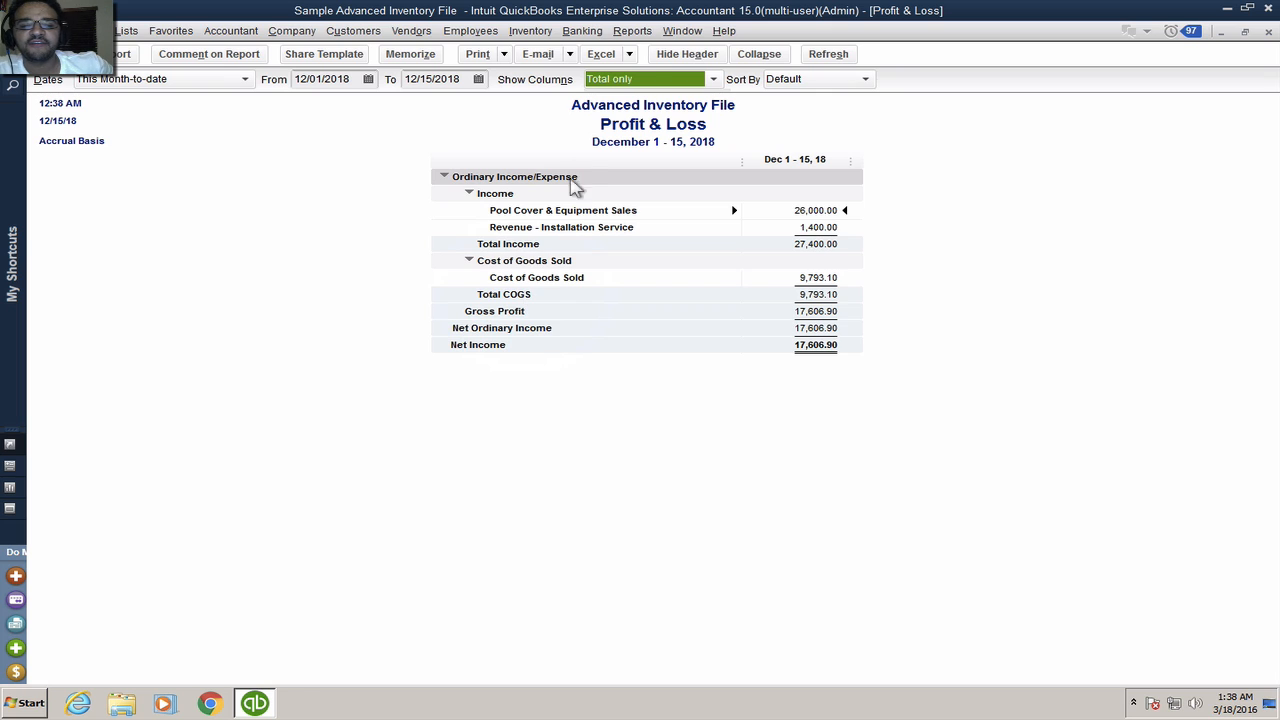
left_click(633, 85)
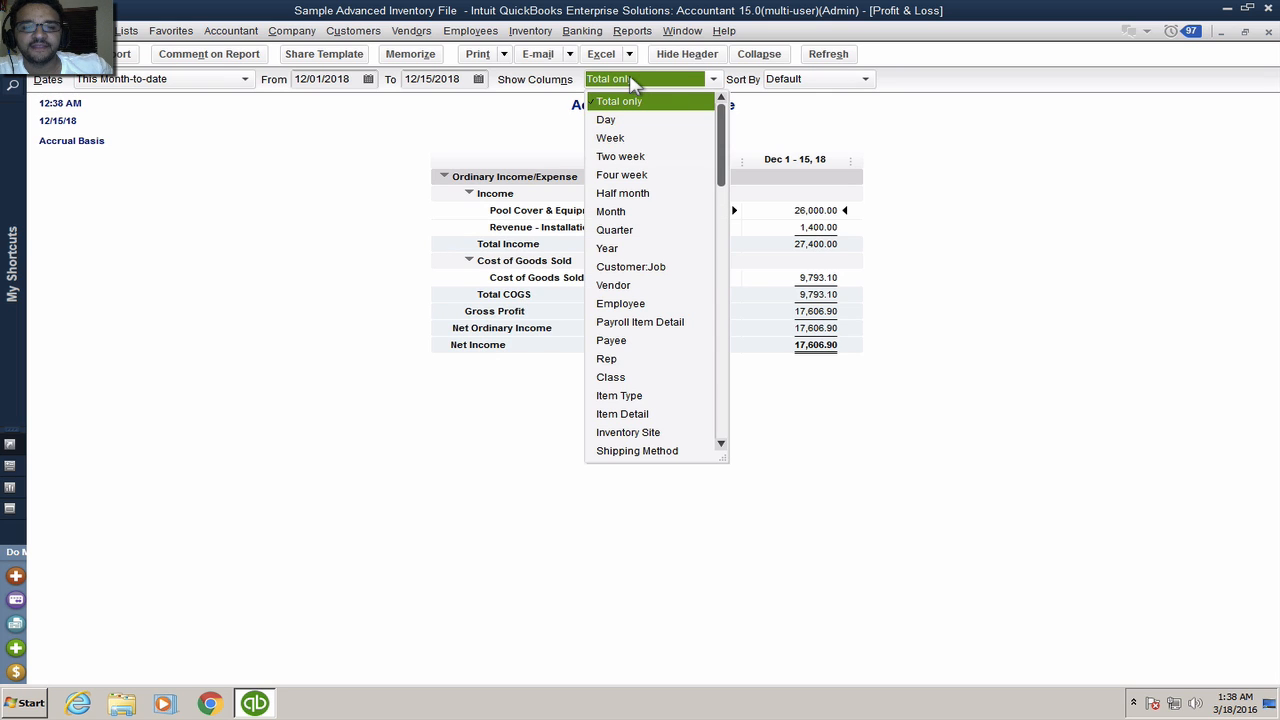
left_click(649, 267)
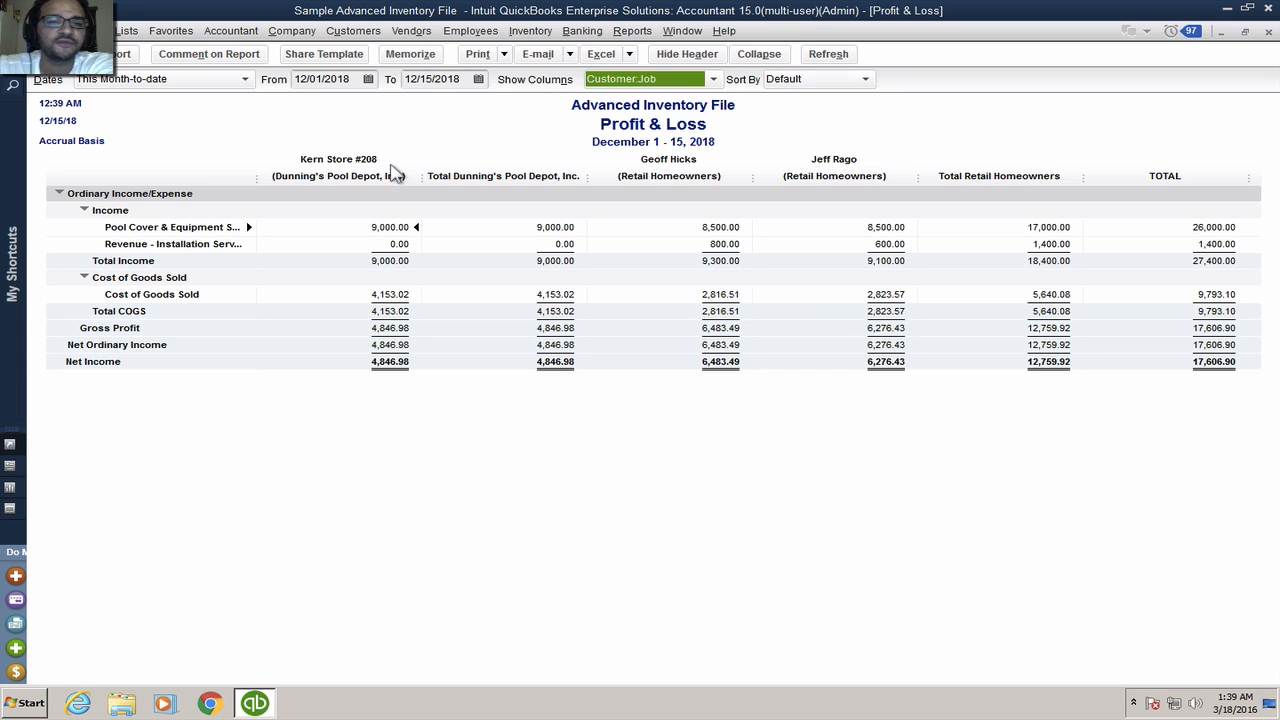
key("Escape")
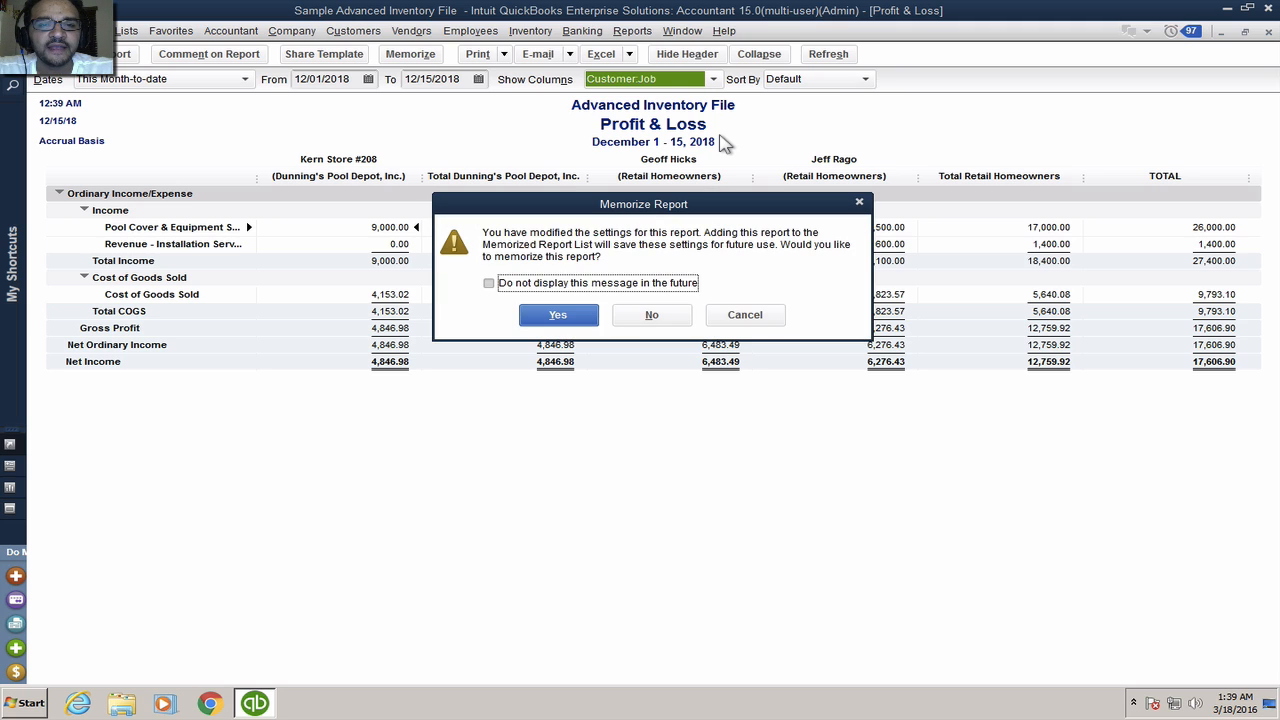
left_click(652, 315)
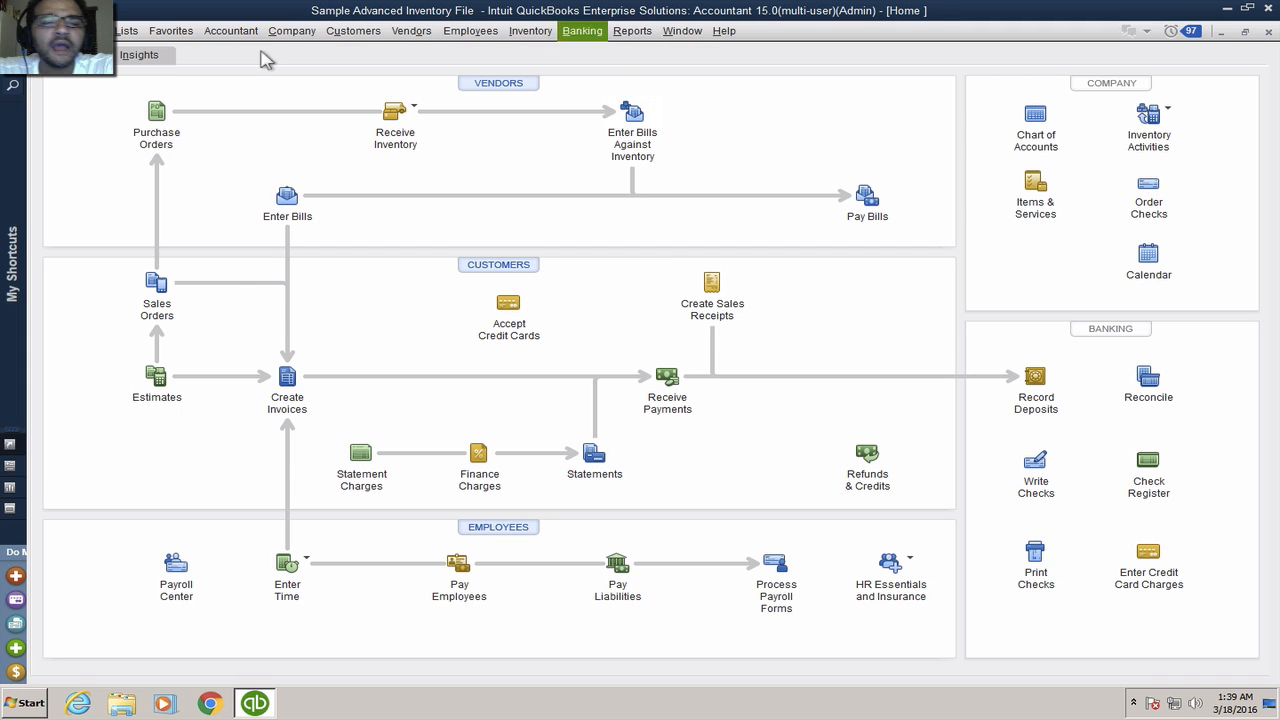
Step: Open the advanced transaction Find and look through its list of available filters
left_click(68, 31)
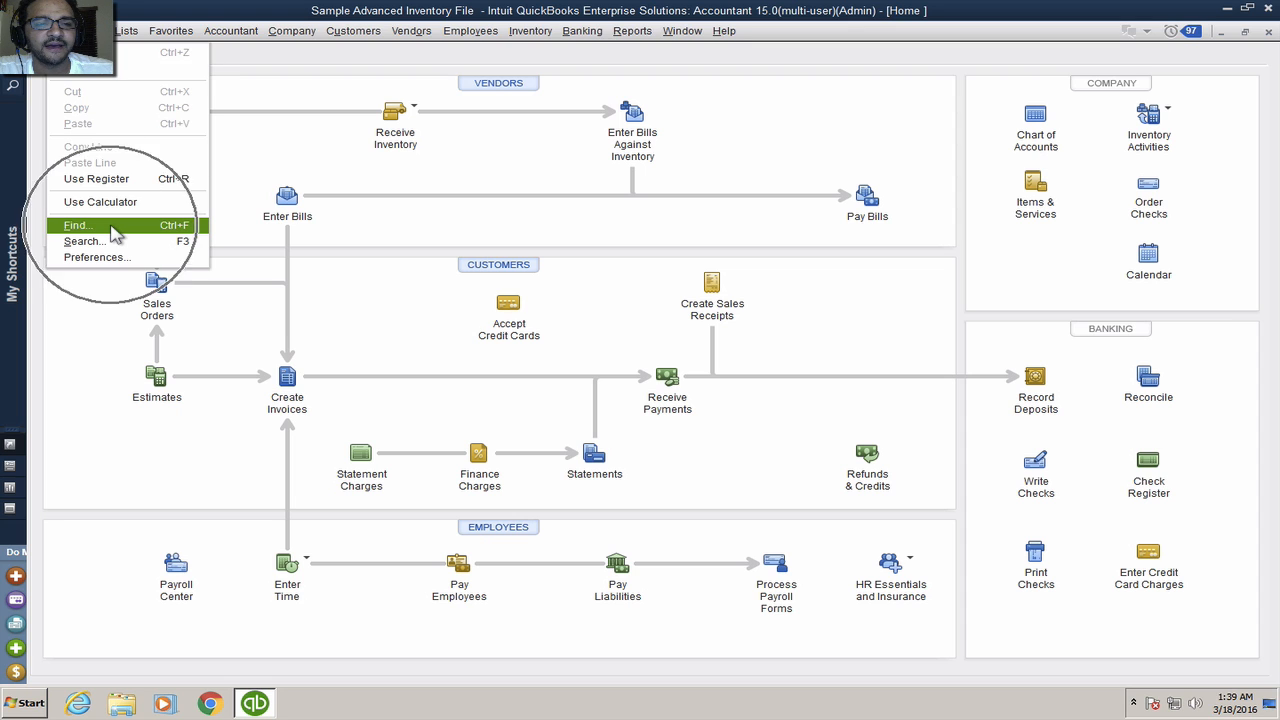
left_click(77, 225)
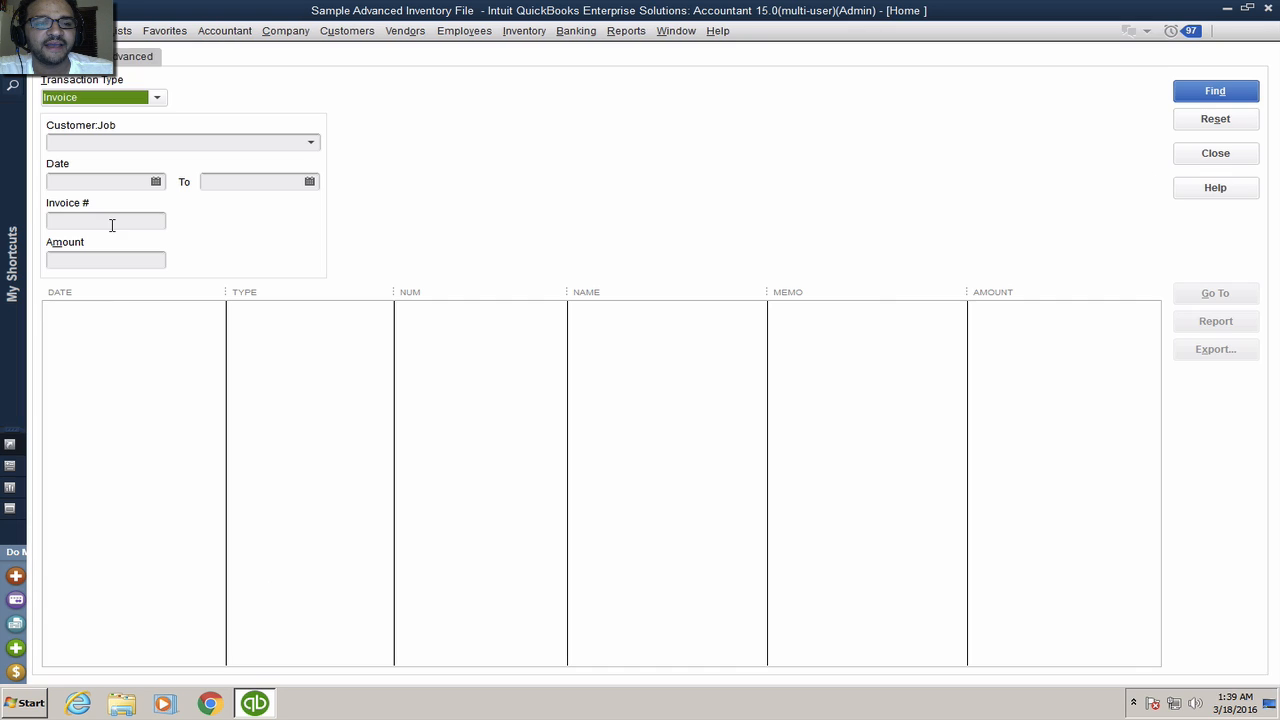
left_click(131, 58)
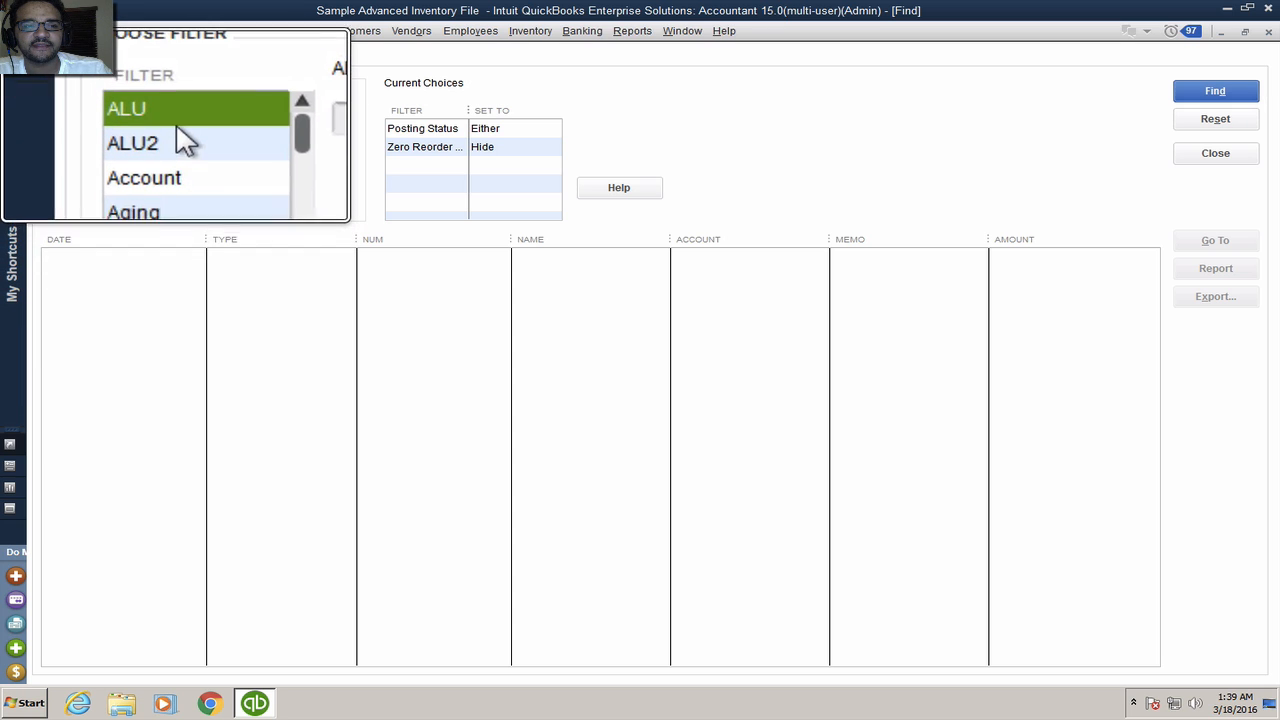
left_click_drag(153, 126, 155, 162)
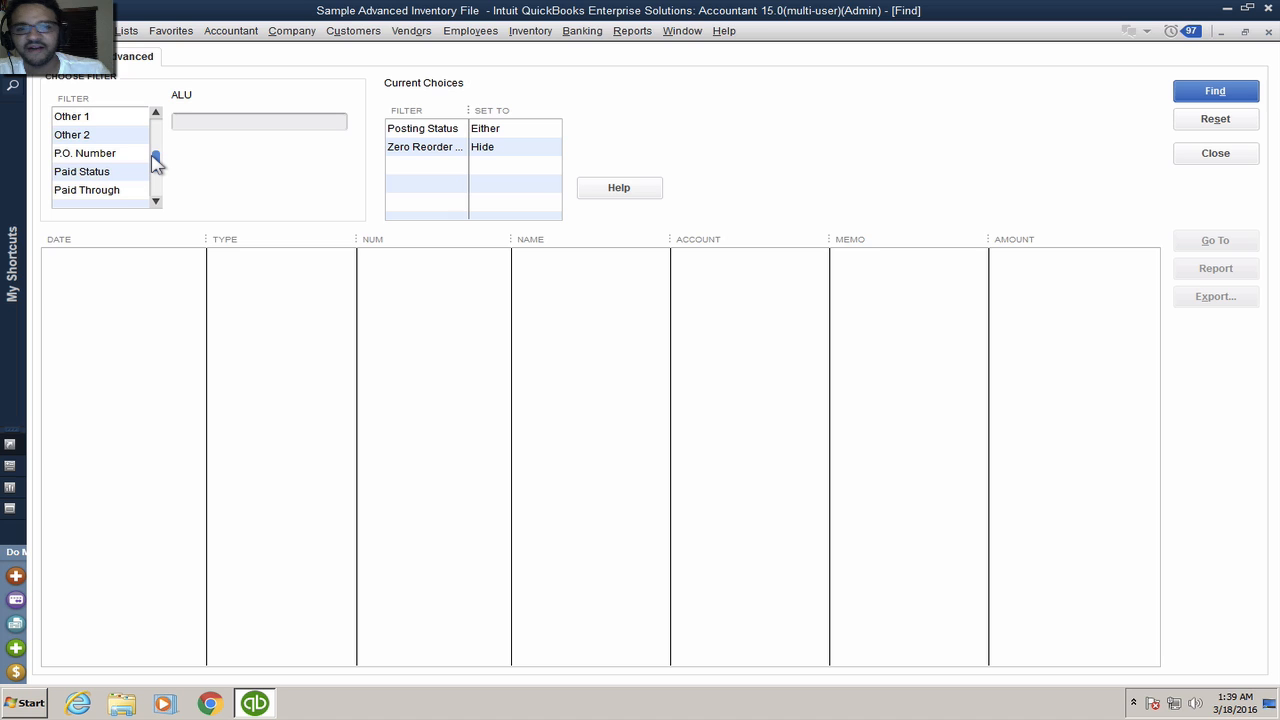
Step: Open a fresh Profit & Loss Standard report and display its filter options for comparison with Advanced Find
left_click(634, 33)
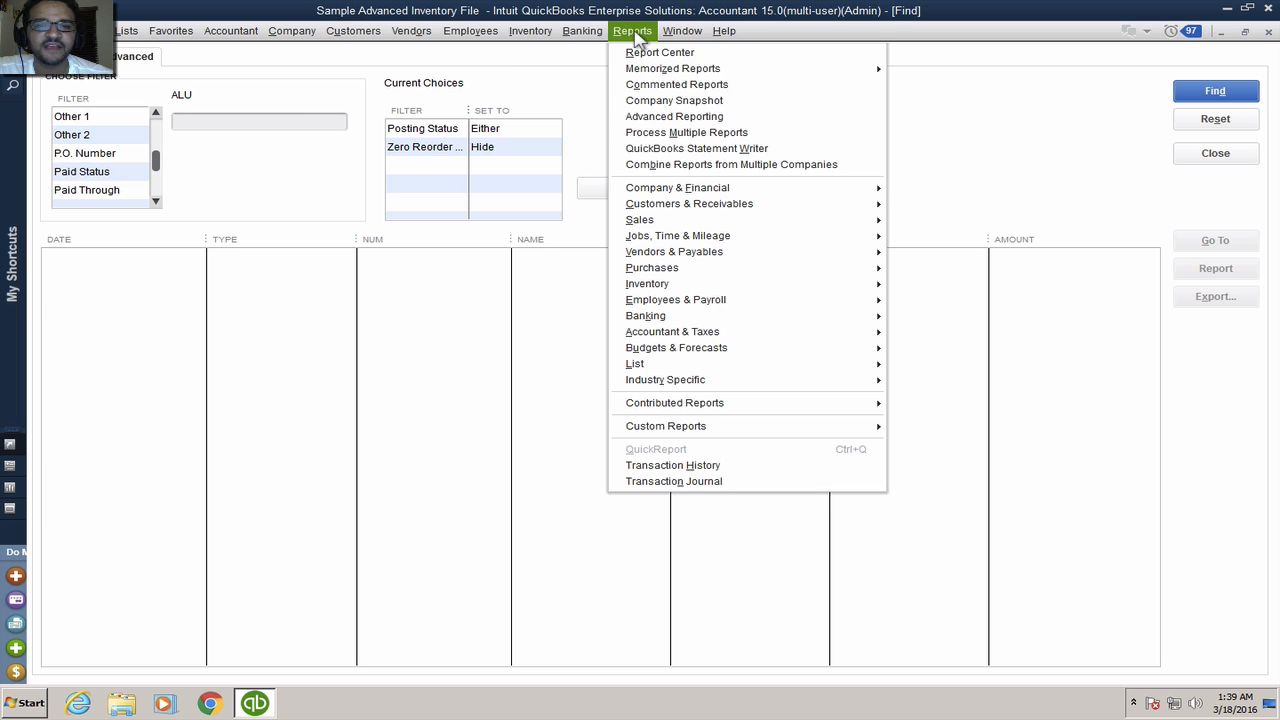
mouse_move(712, 190)
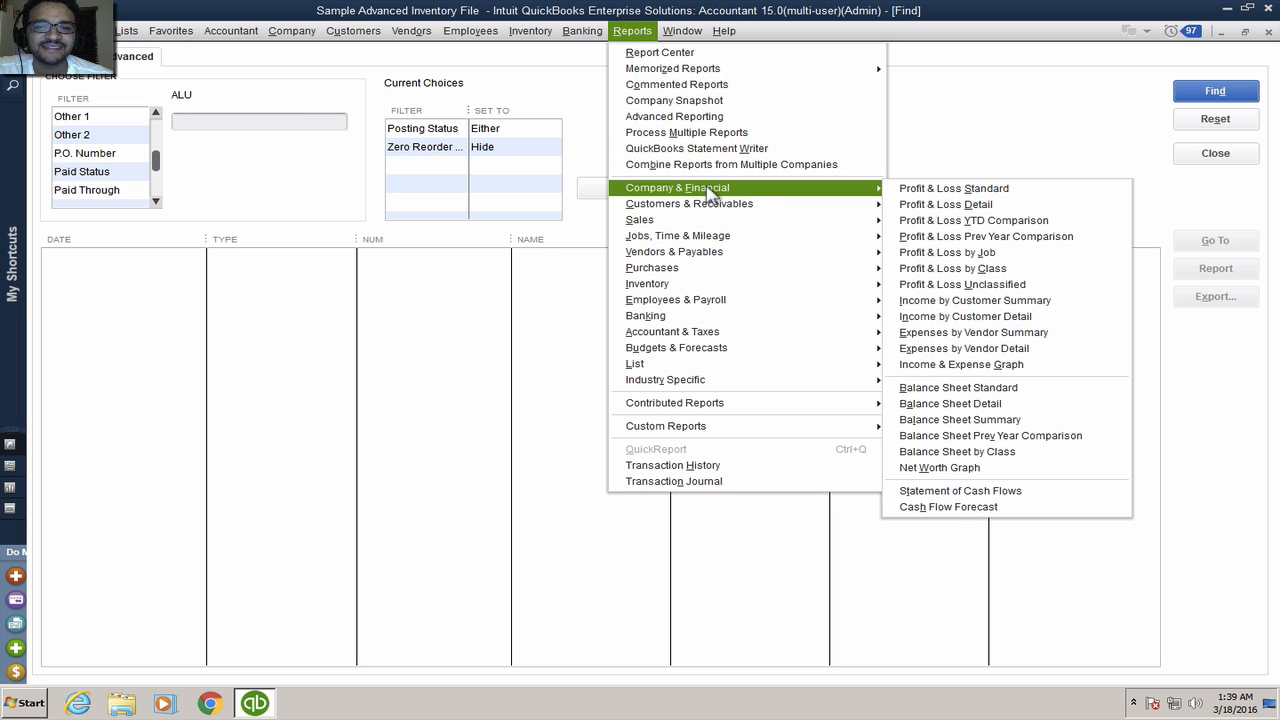
left_click(966, 190)
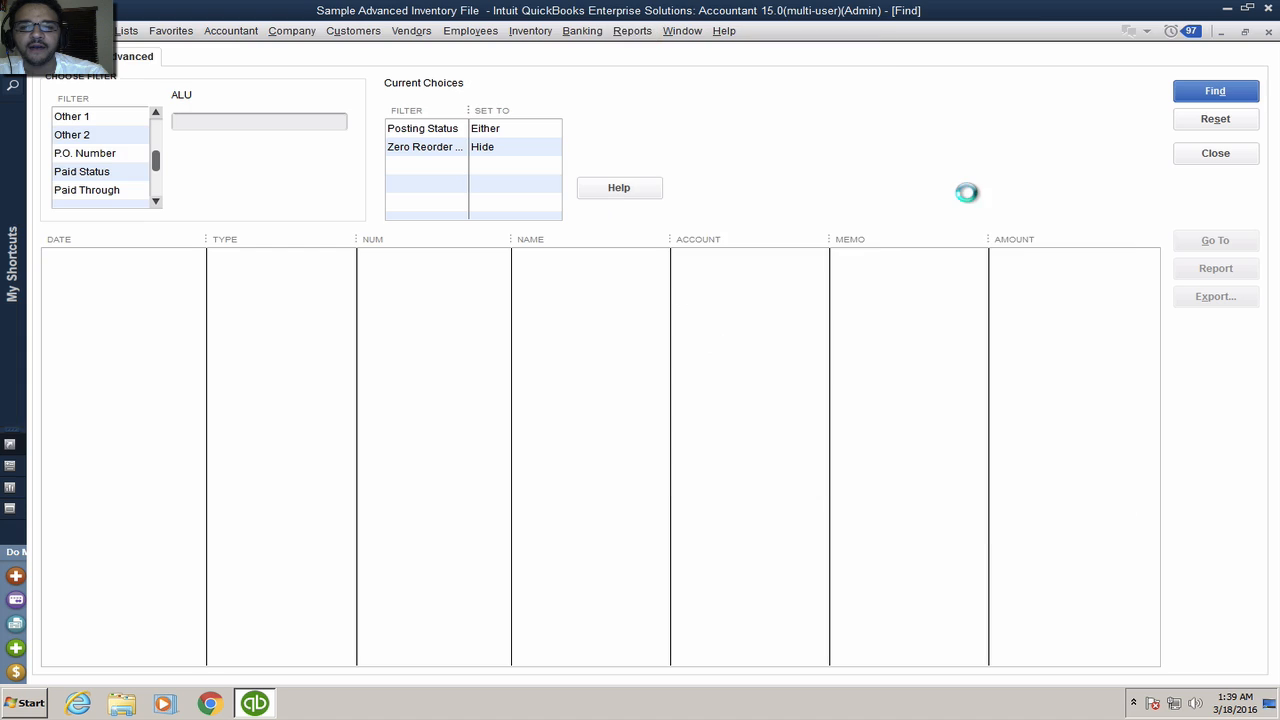
left_click(116, 56)
left_click(313, 197)
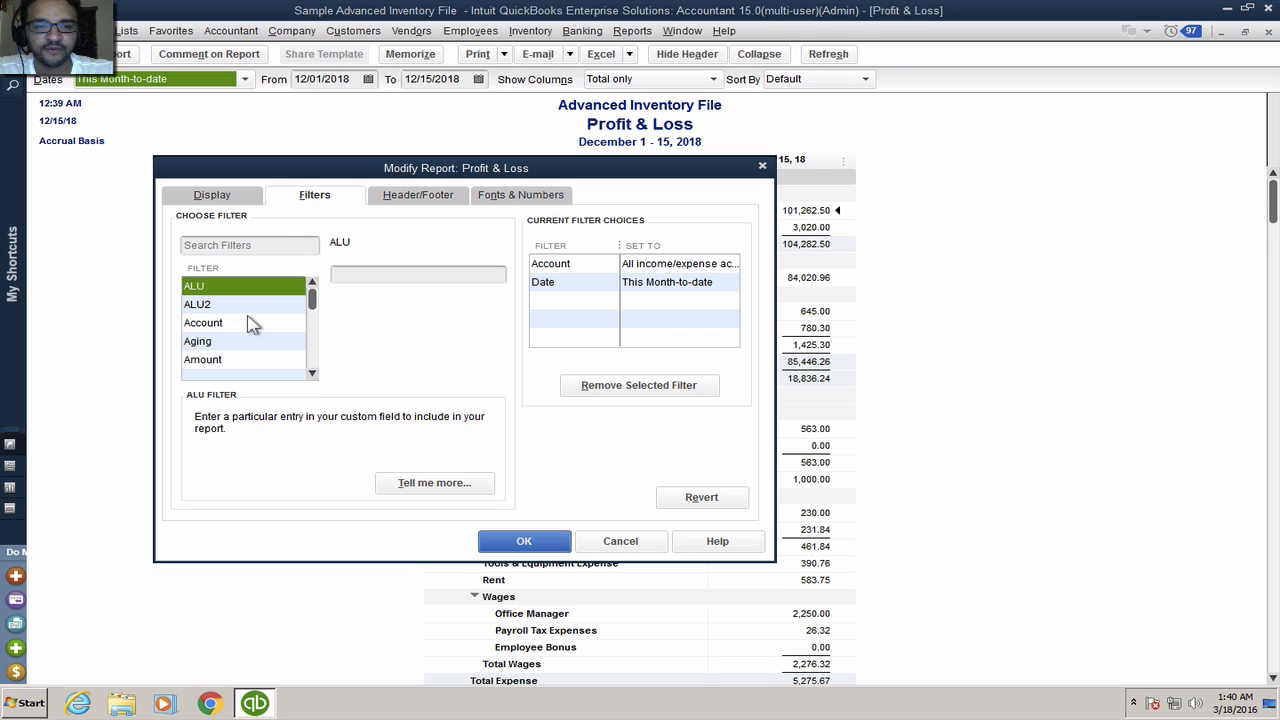
Step: Close the report modification dialog, the Profit & Loss report and the Find window to return to the home page
key("Escape")
key("Escape")
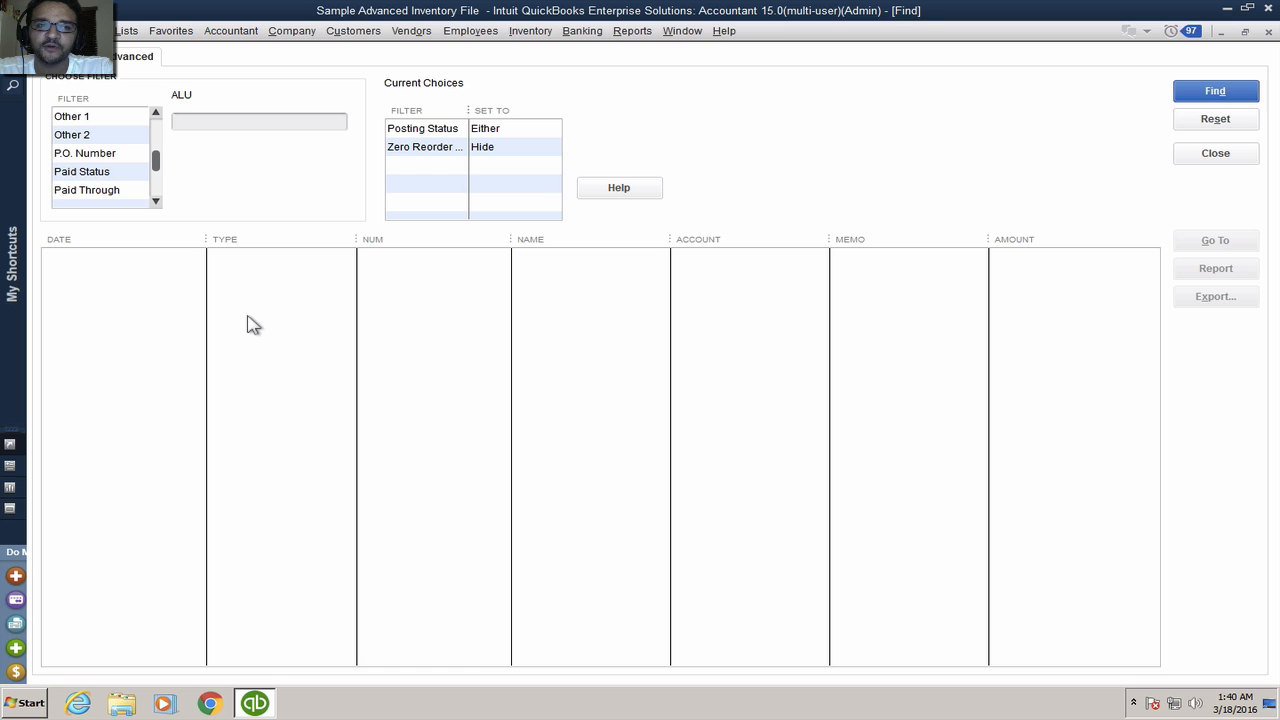
key("Escape")
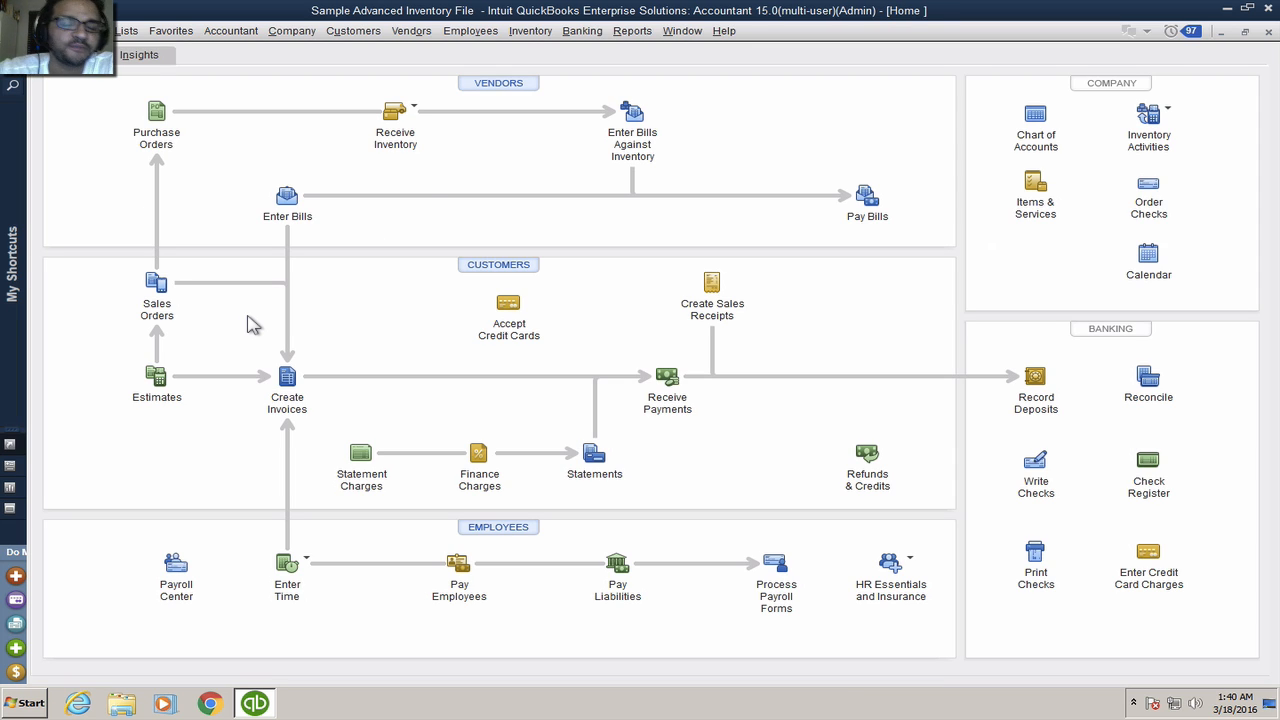
Step: Start a custom Summary report and check its choices for displaying columns across the top
left_click(634, 33)
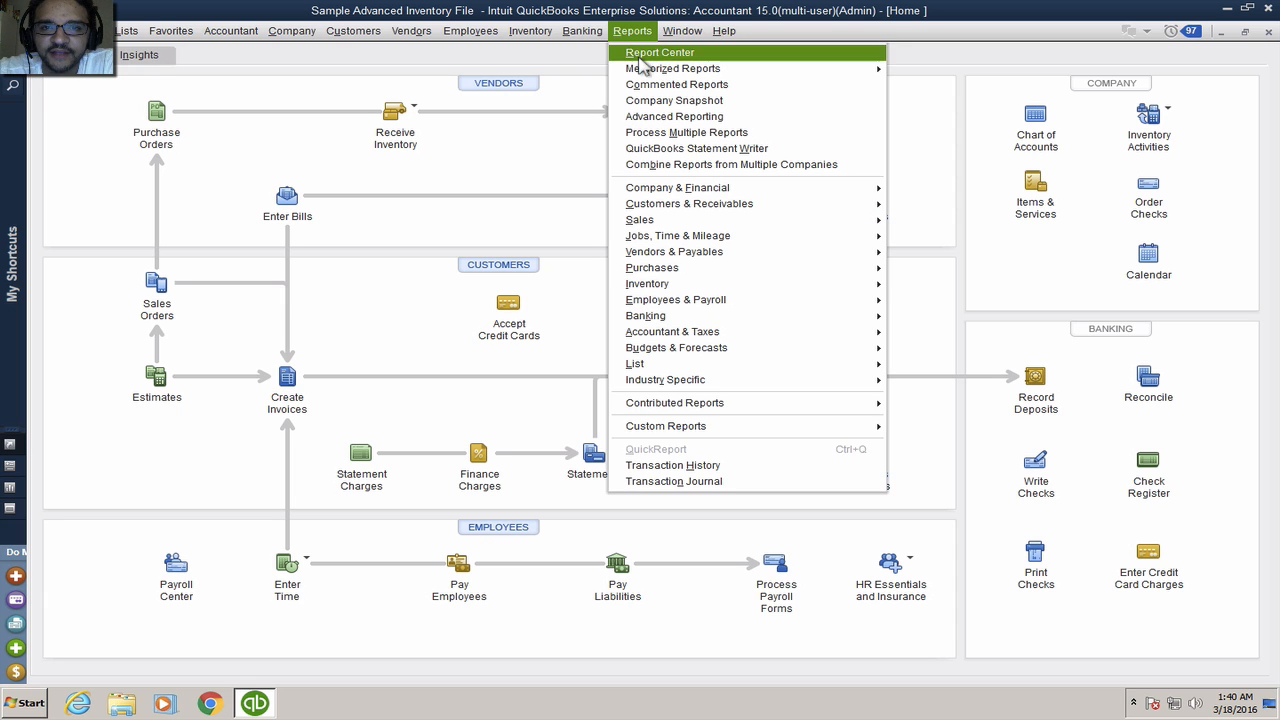
mouse_move(694, 433)
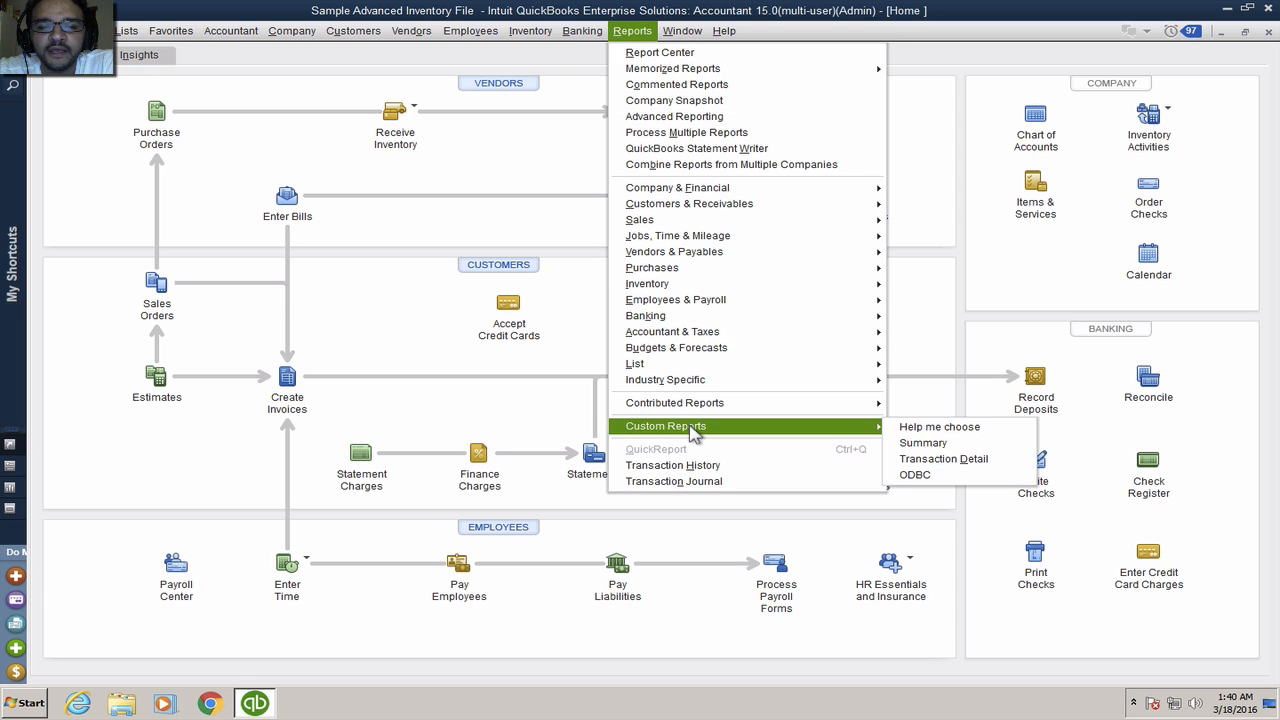
left_click(956, 446)
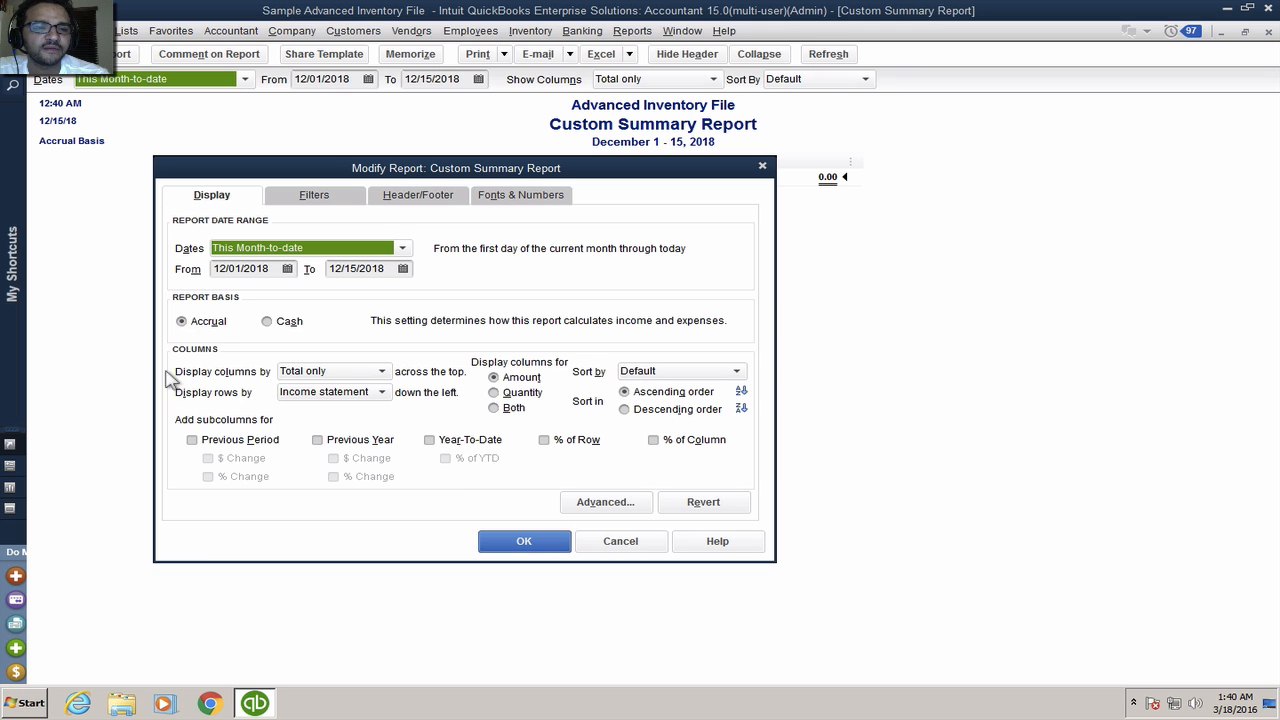
left_click_drag(368, 175, 469, 168)
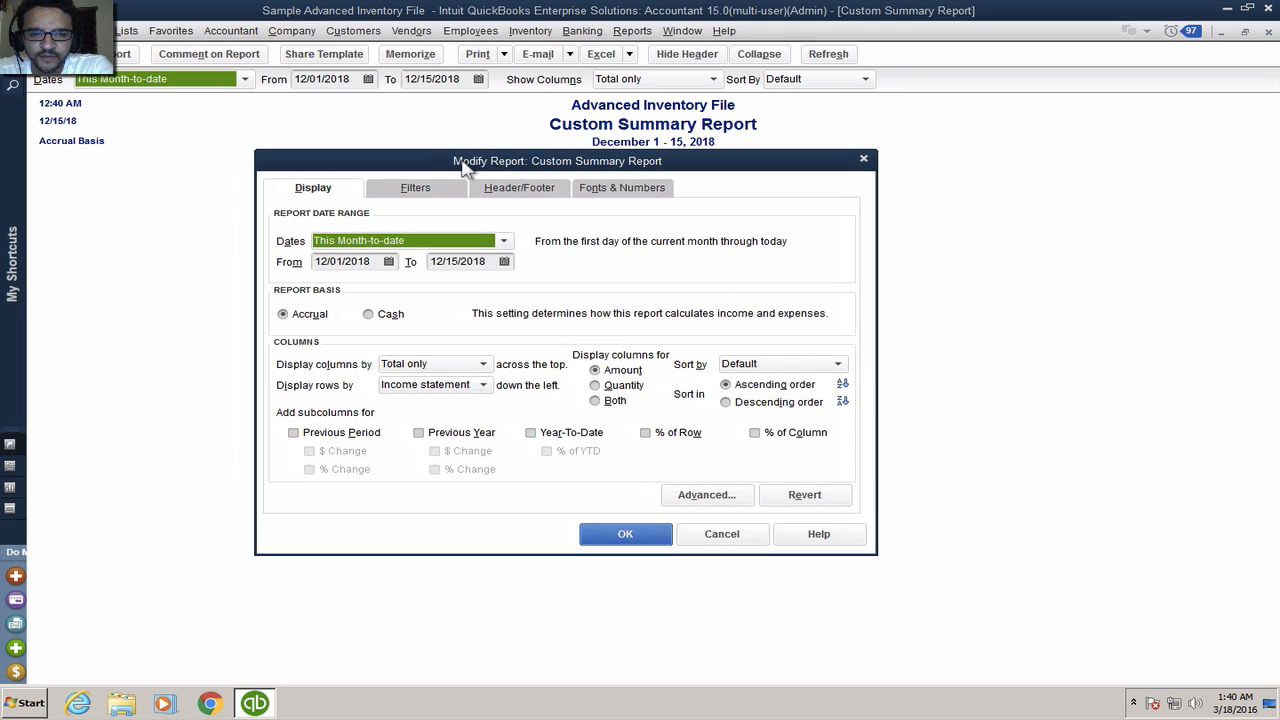
left_click(444, 368)
left_click(444, 368)
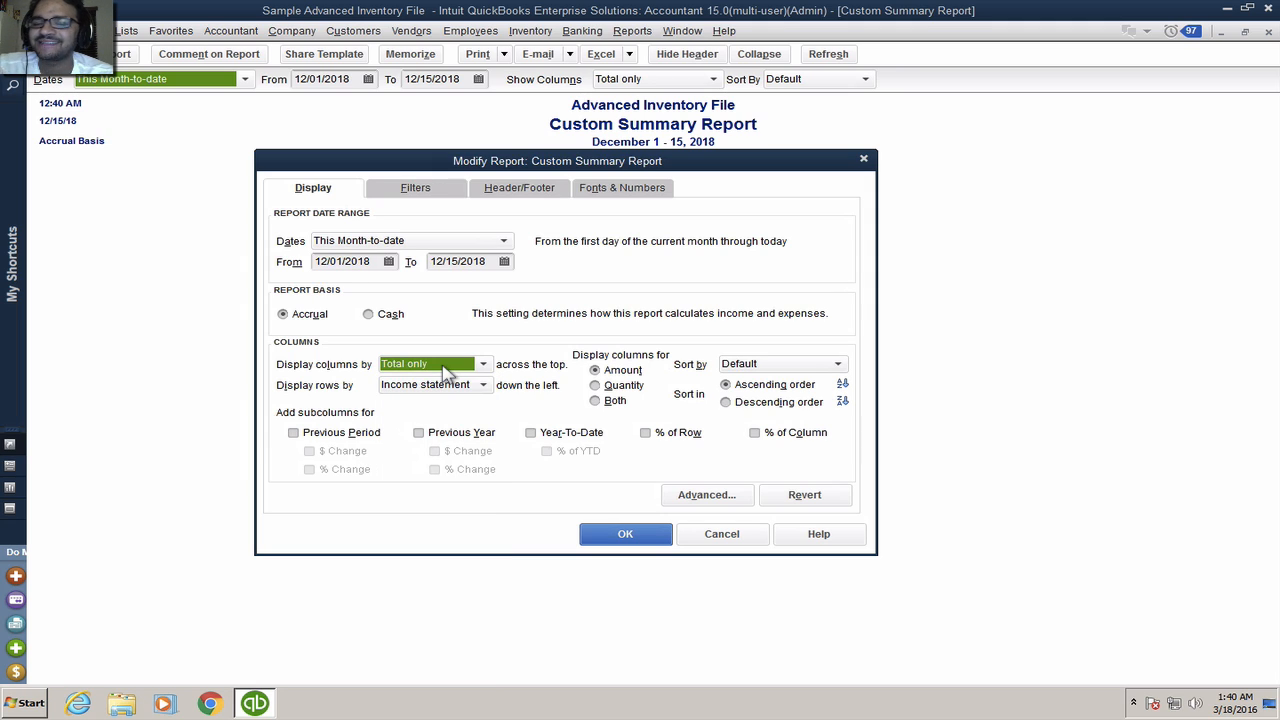
Step: Display the custom summary report with Customer across the top and Account list down the left, and collapse its rows
left_click(444, 368)
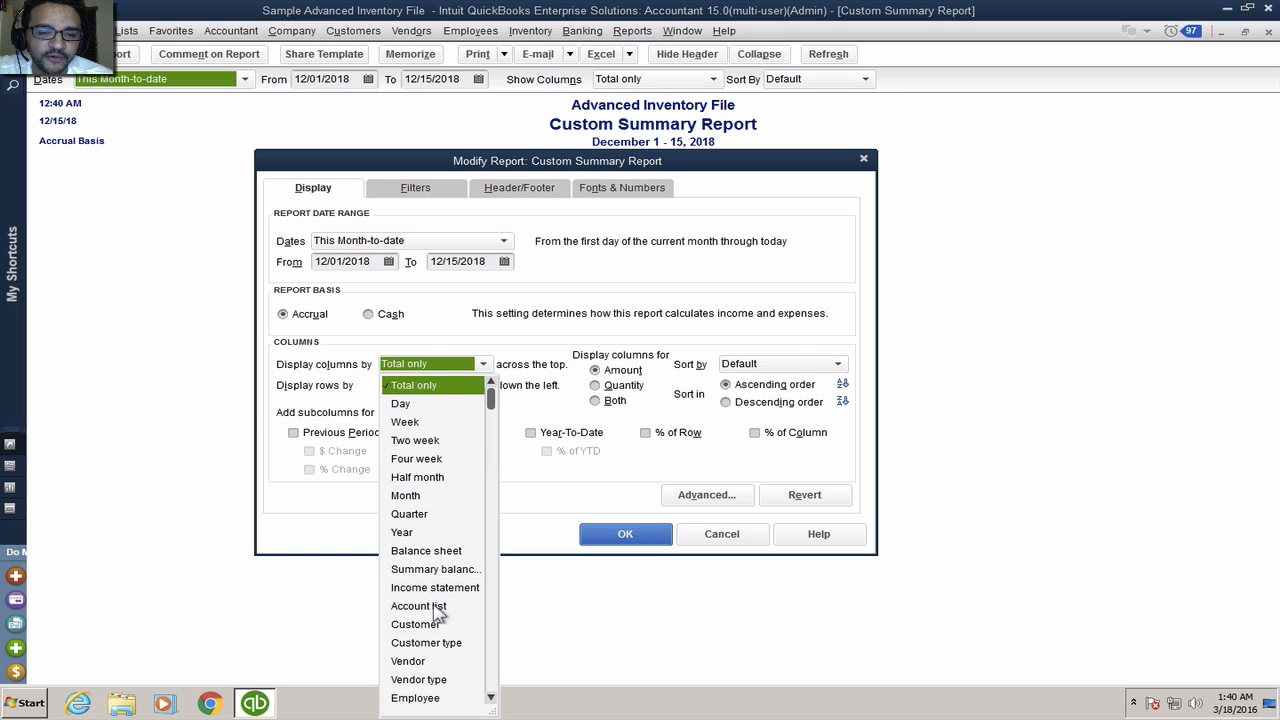
left_click(438, 624)
left_click(433, 386)
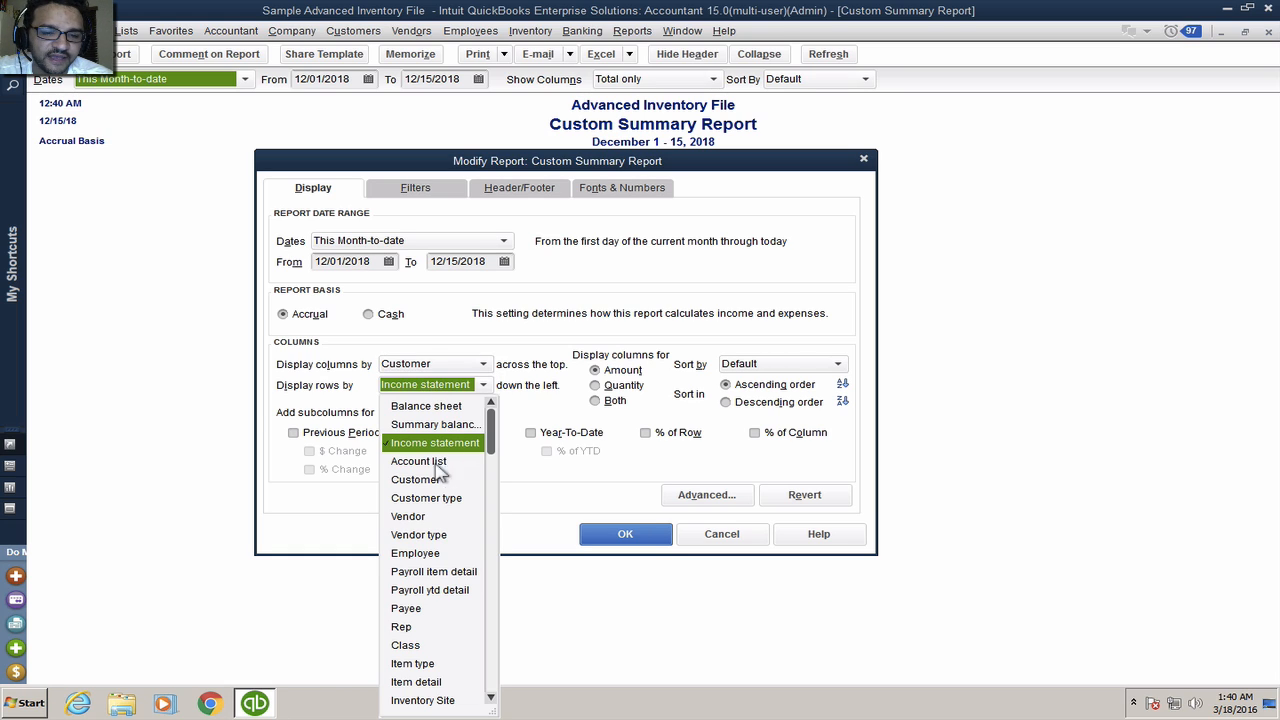
left_click(431, 463)
left_click(645, 534)
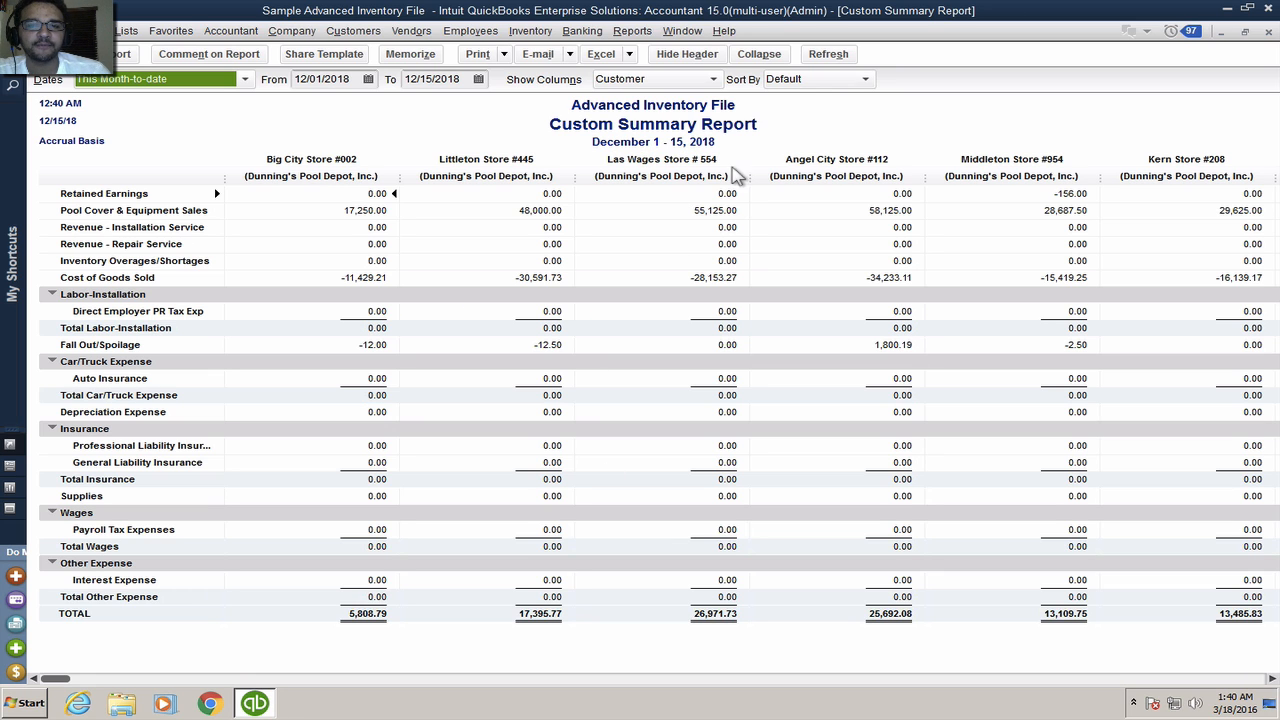
left_click(758, 54)
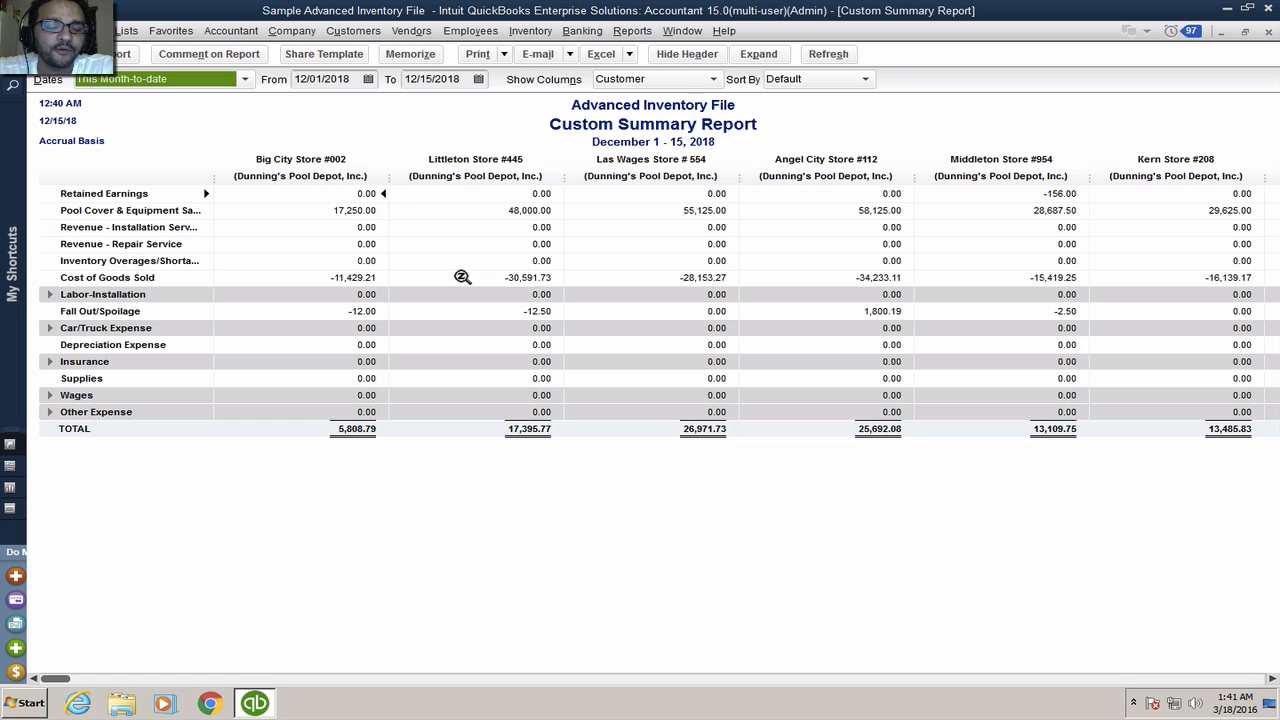
Step: Close the summary report without memorizing it and run a custom Transaction Detail report with its default settings
key("Escape")
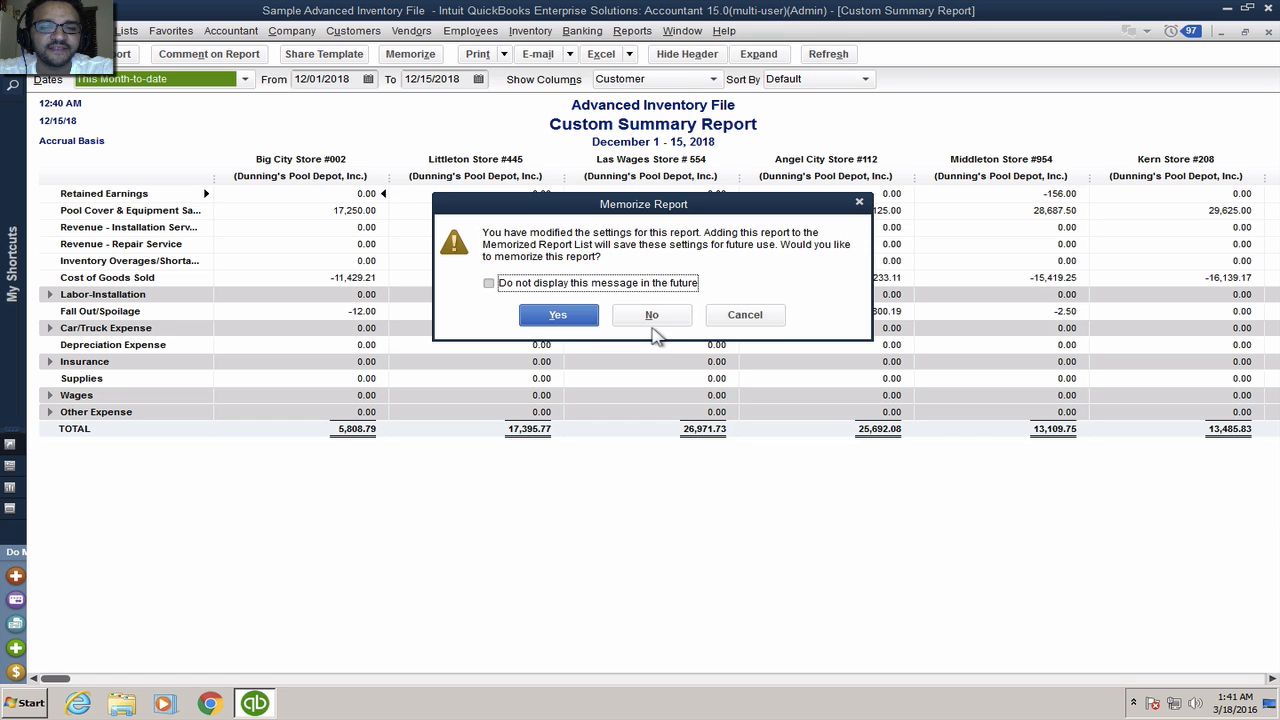
left_click(652, 318)
left_click(631, 31)
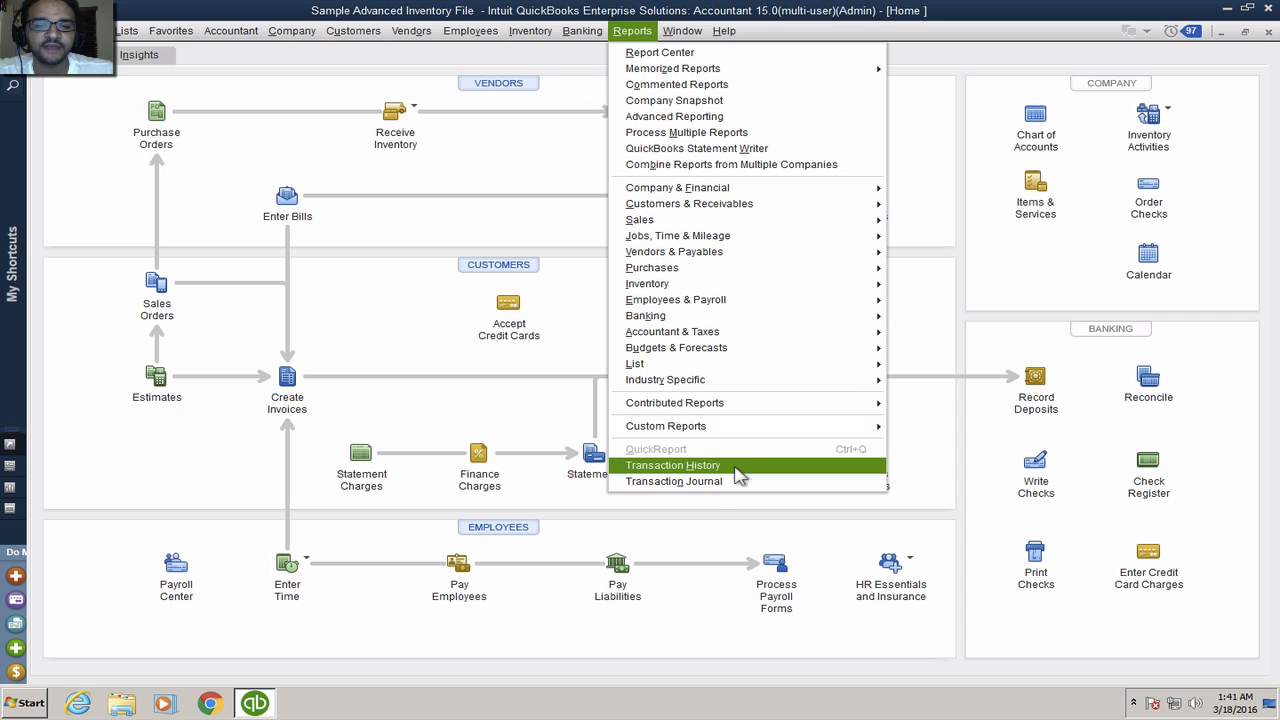
mouse_move(690, 426)
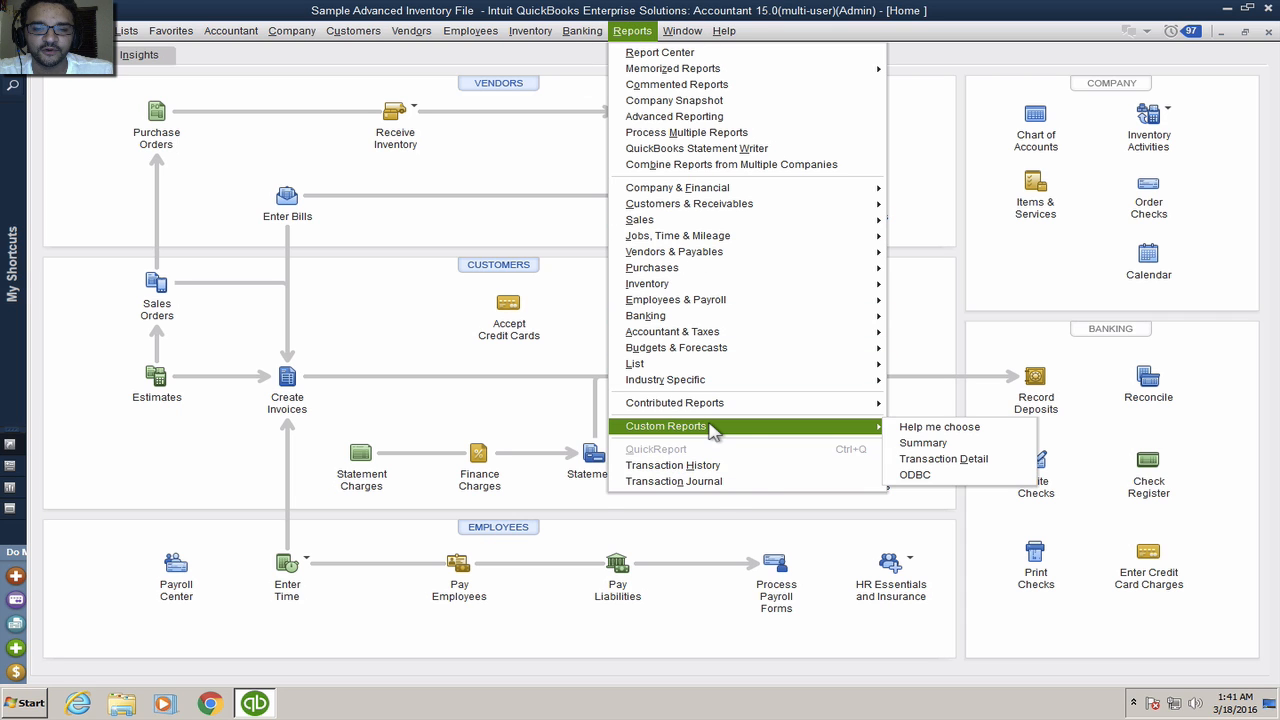
left_click(968, 460)
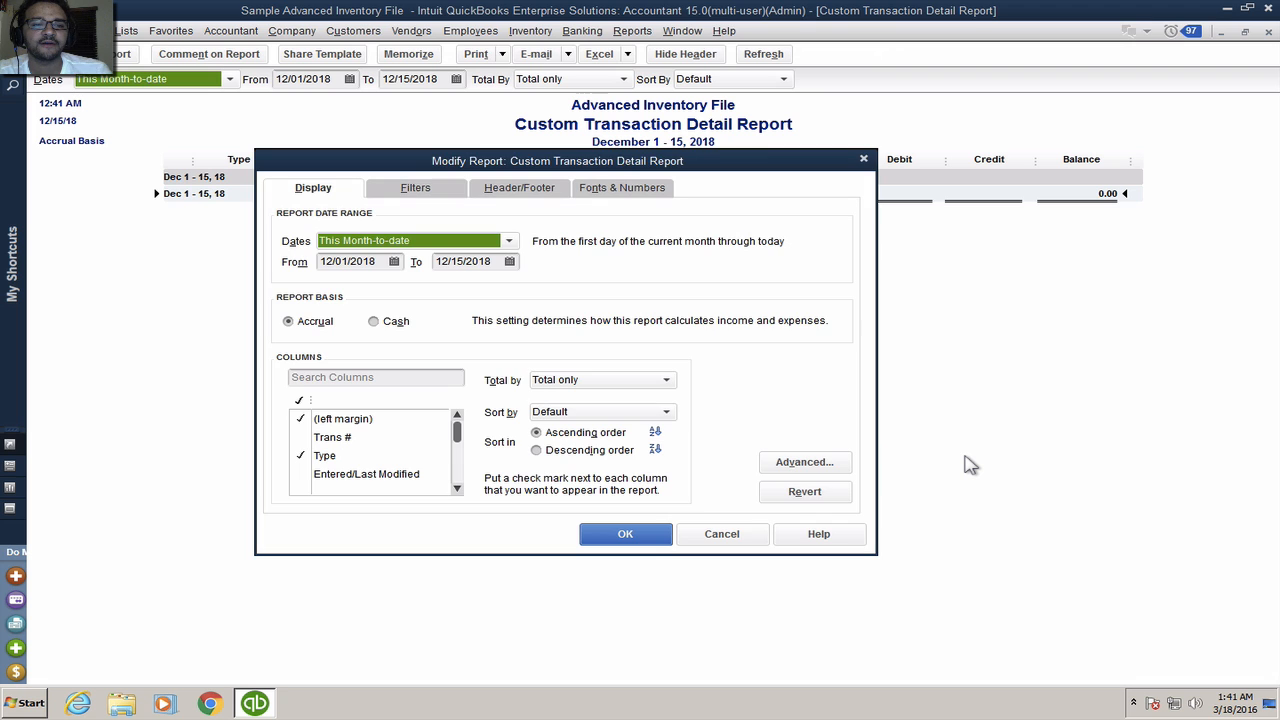
left_click(628, 535)
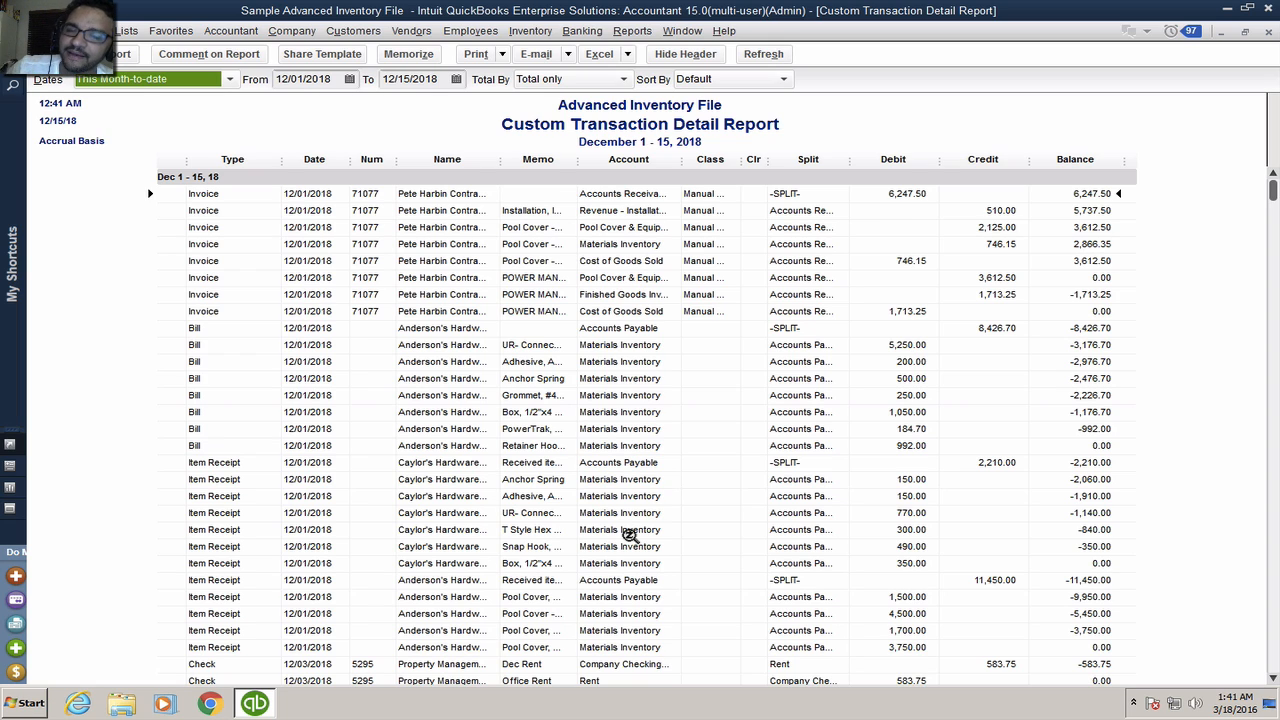
mouse_move(316, 159)
left_mouse_down()
mouse_move(360, 160)
mouse_move(320, 163)
left_mouse_up()
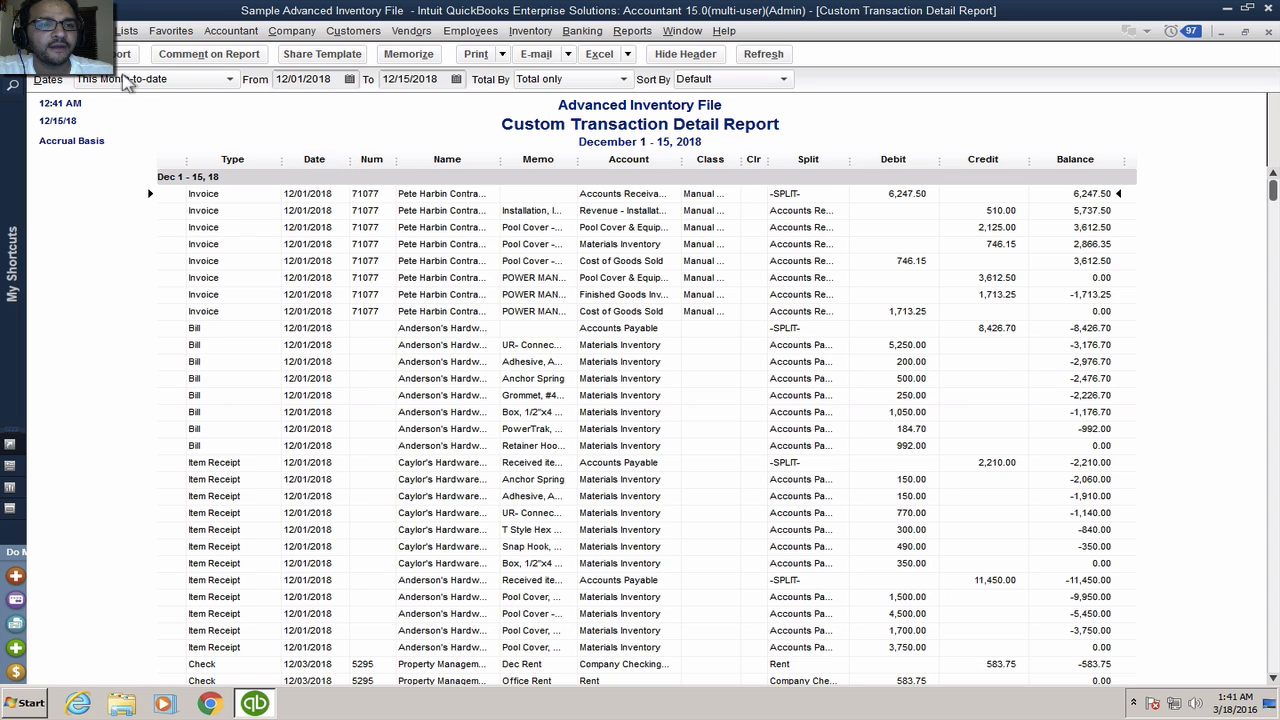
Step: Add the Name State column to the Custom Transaction Detail report
left_click(95, 54)
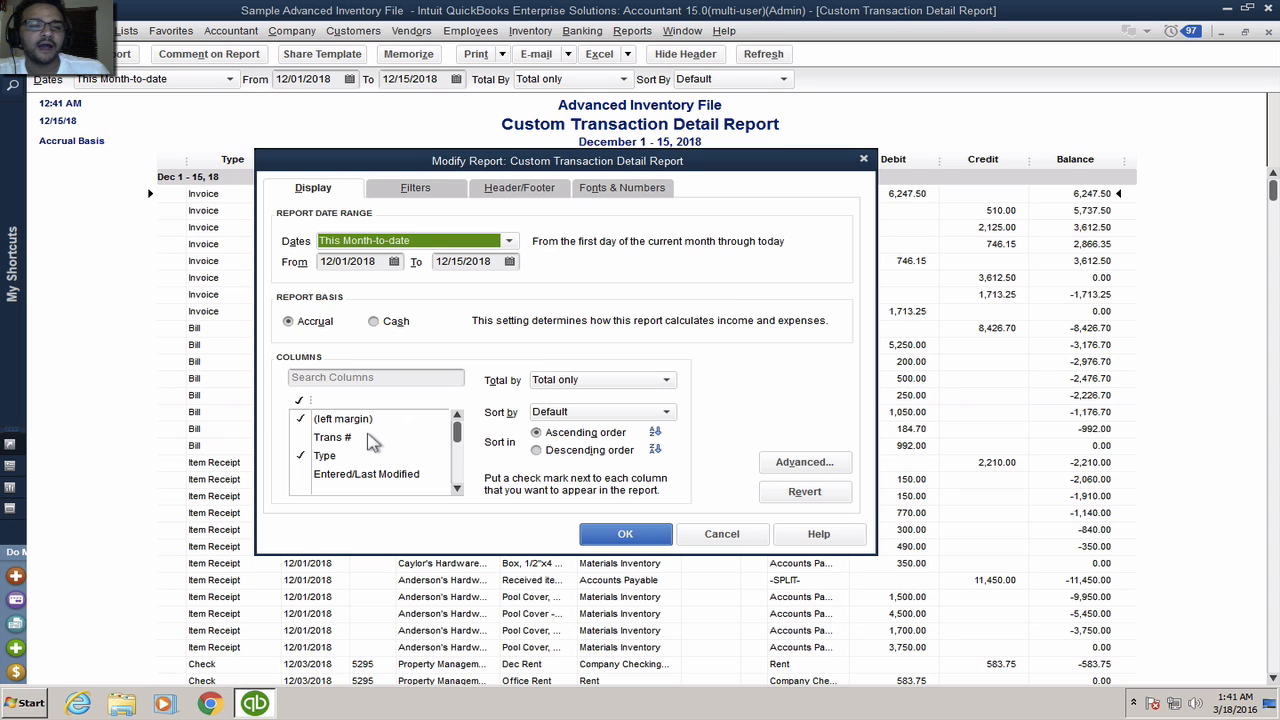
left_click(408, 191)
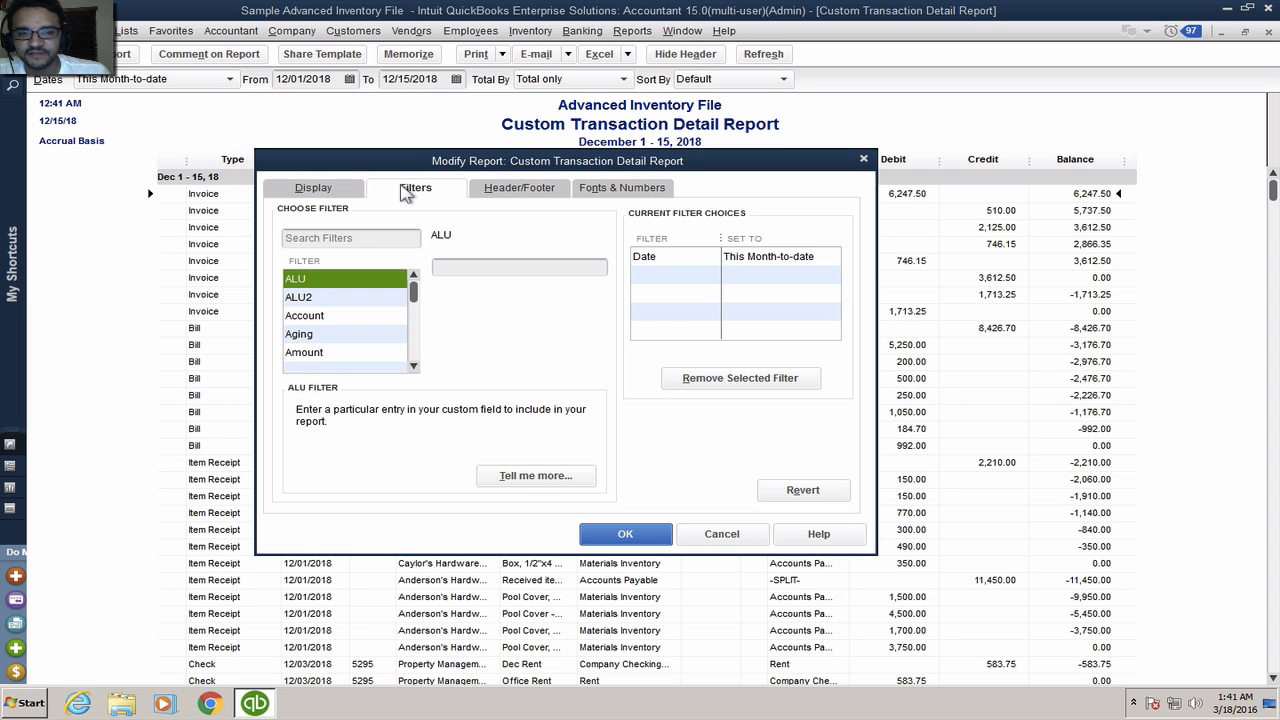
left_click(345, 193)
left_click_drag(458, 490, 458, 490)
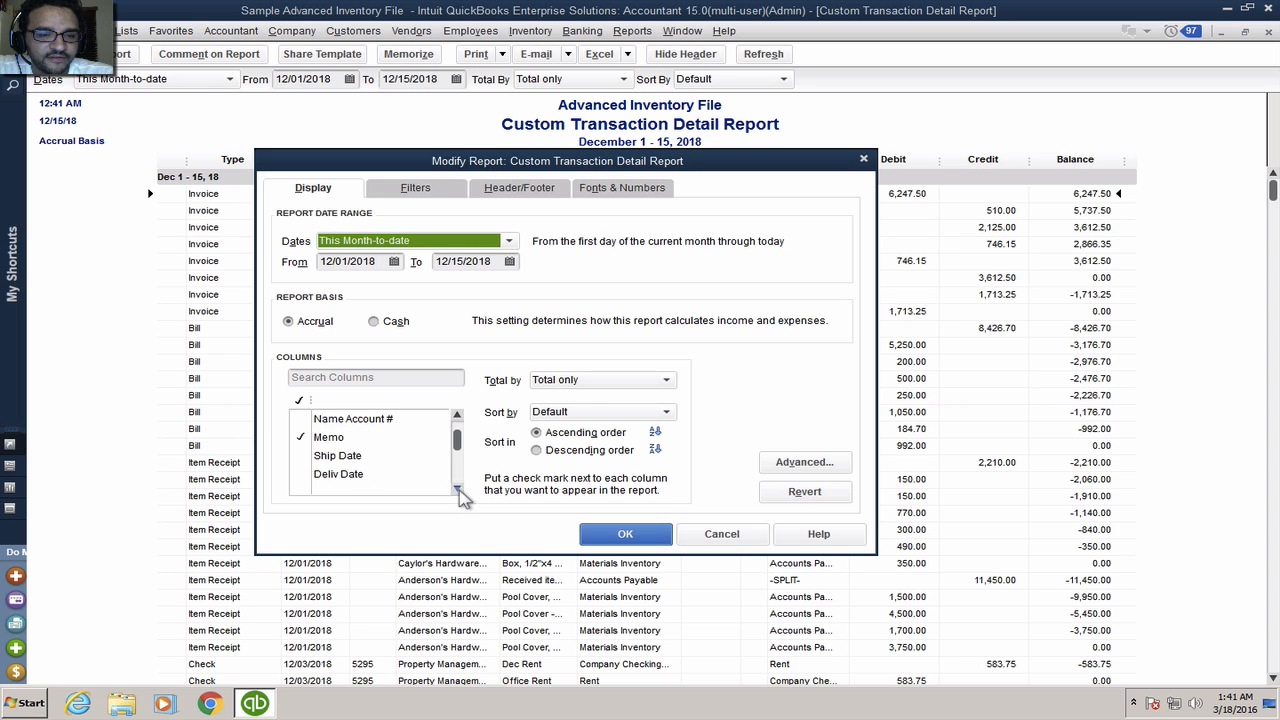
left_click_drag(458, 417, 458, 421)
left_click(350, 456)
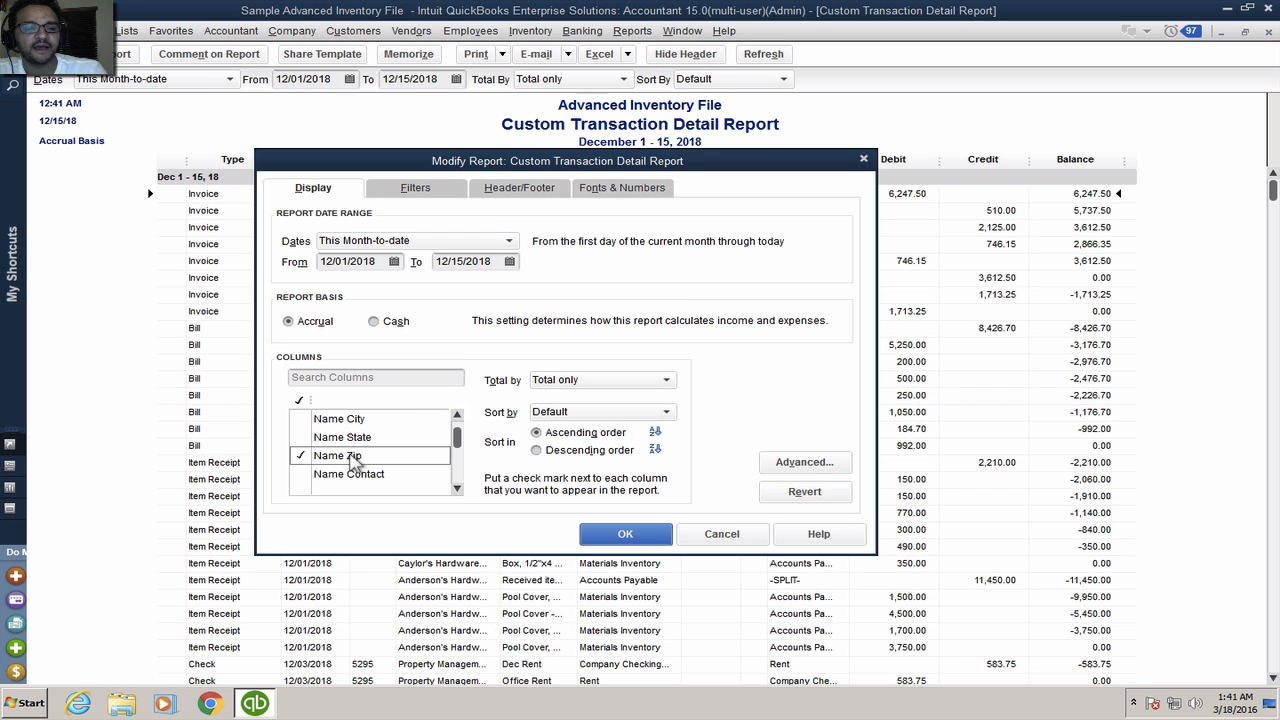
left_click(345, 438)
left_click(630, 530)
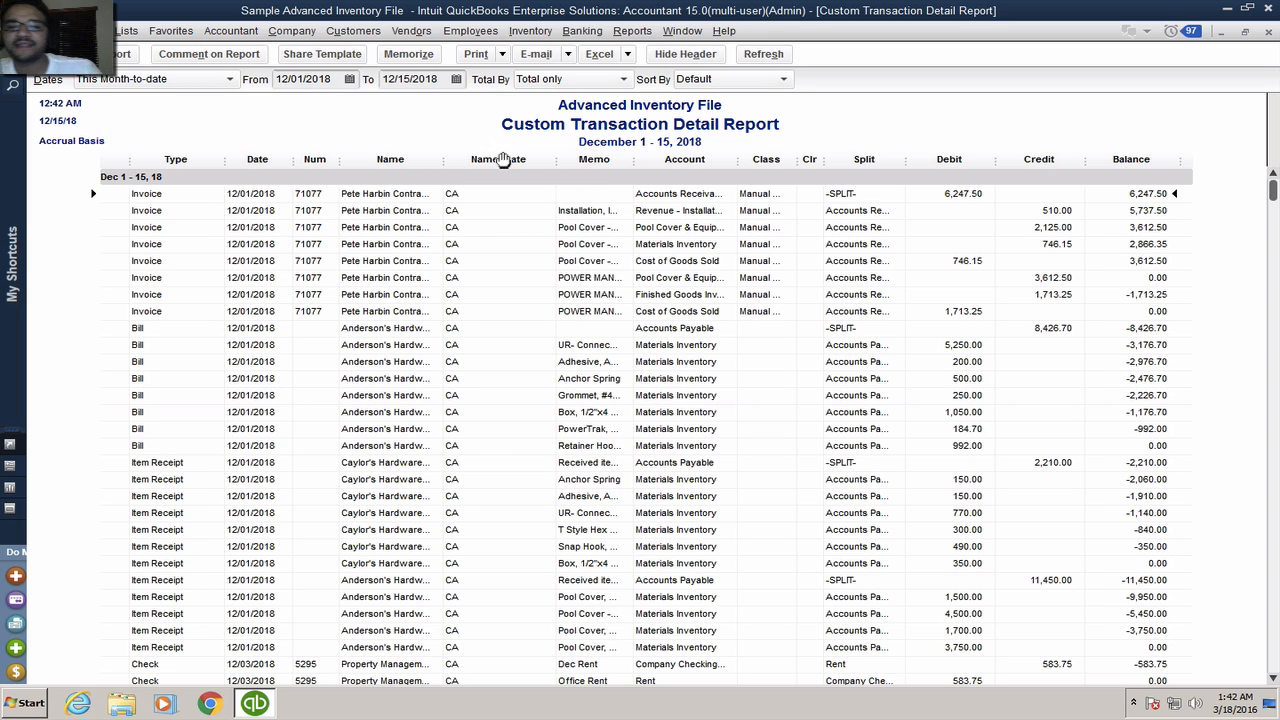
Step: Search the report's filters for "state" and set the Name State filter to CA
left_click(118, 56)
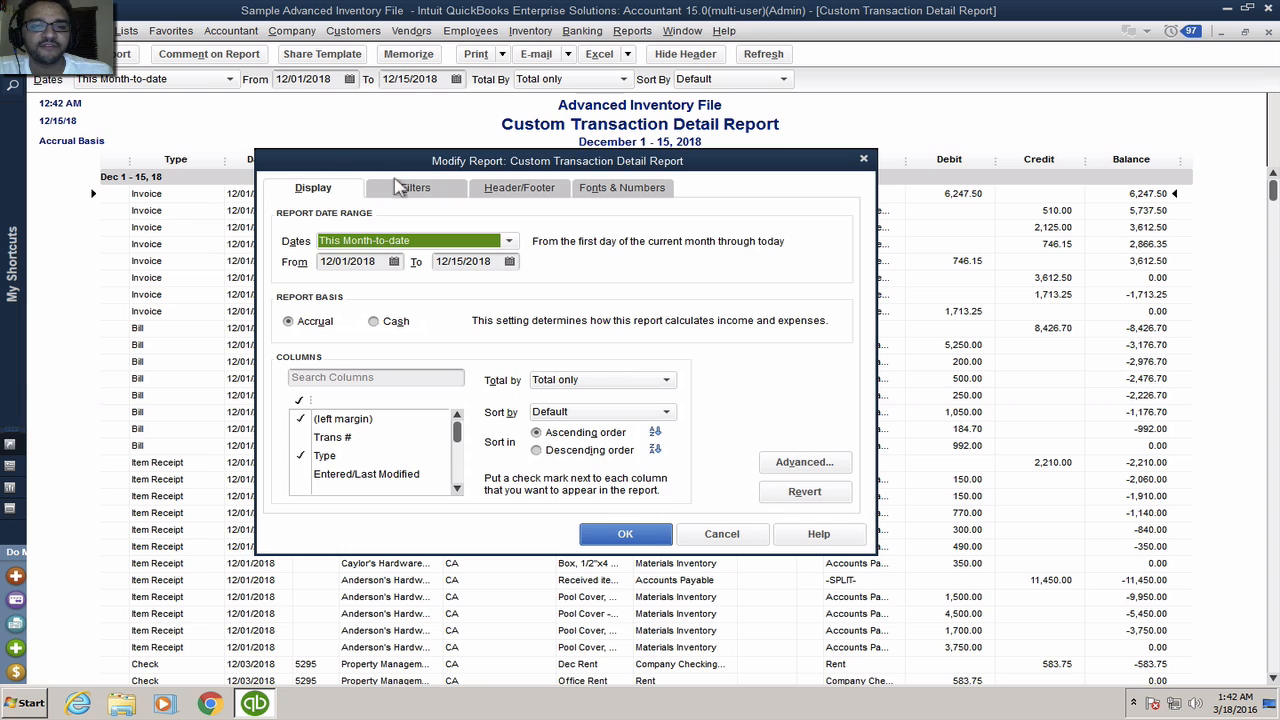
left_click(410, 187)
left_click(348, 303)
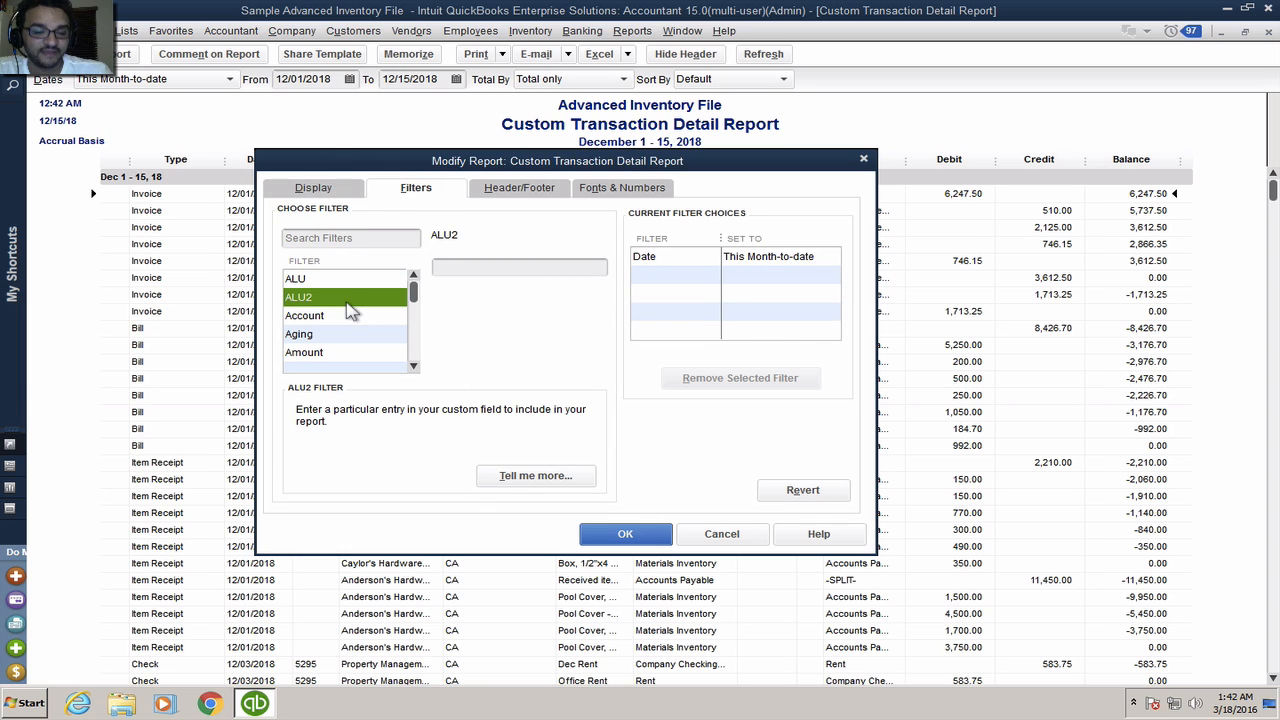
key("s")
left_click(338, 240)
type("stat")
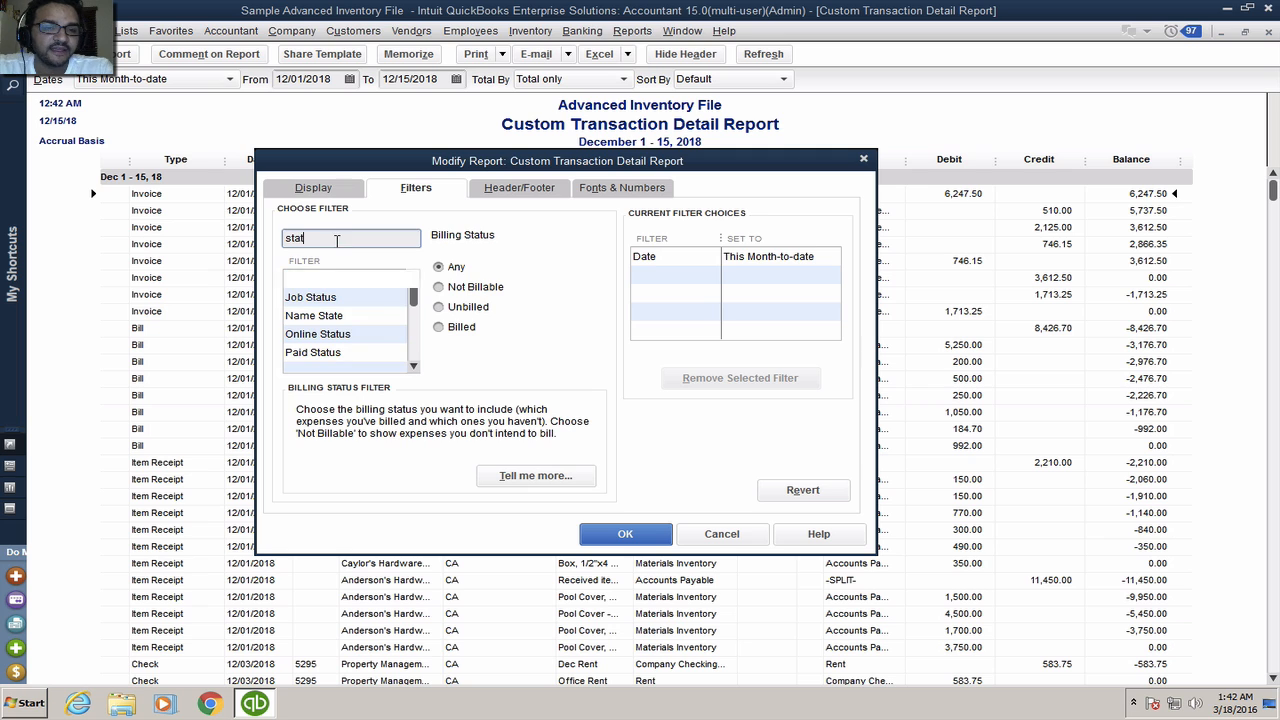
type("e")
left_click(466, 268)
type("CA")
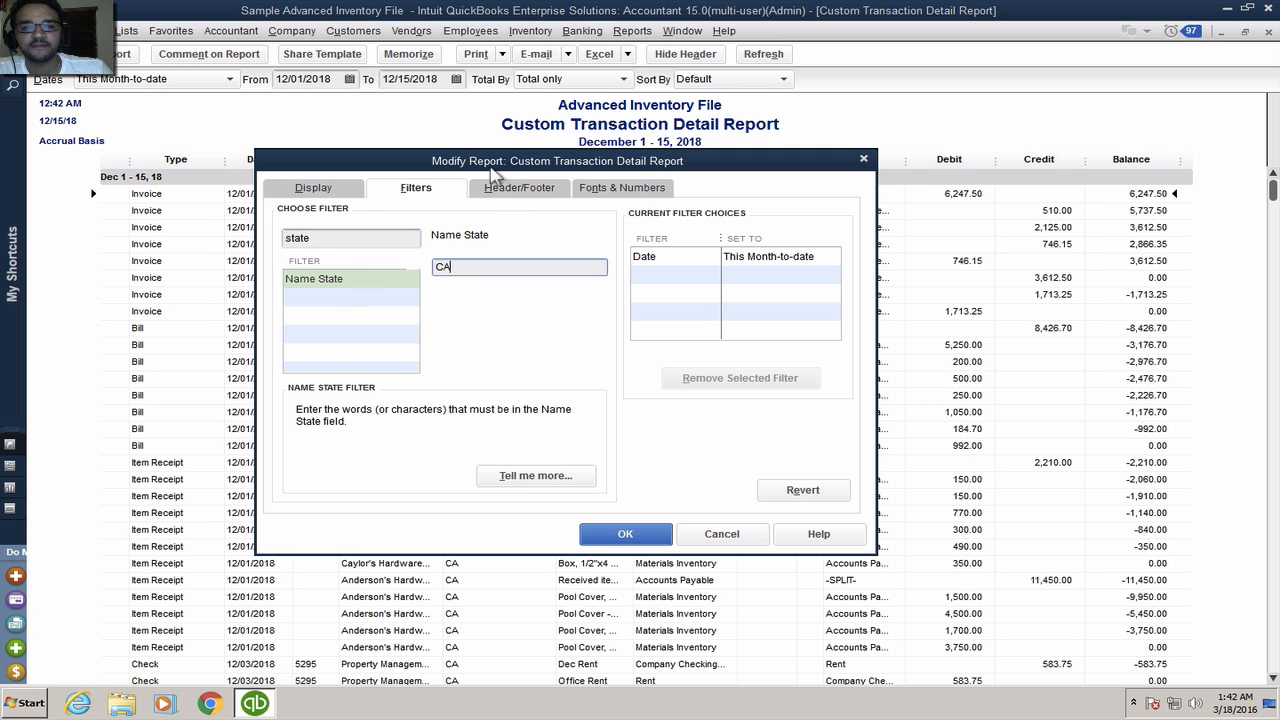
Step: Change the Name State filter value to MI and apply it to the report
left_click_drag(492, 172, 830, 192)
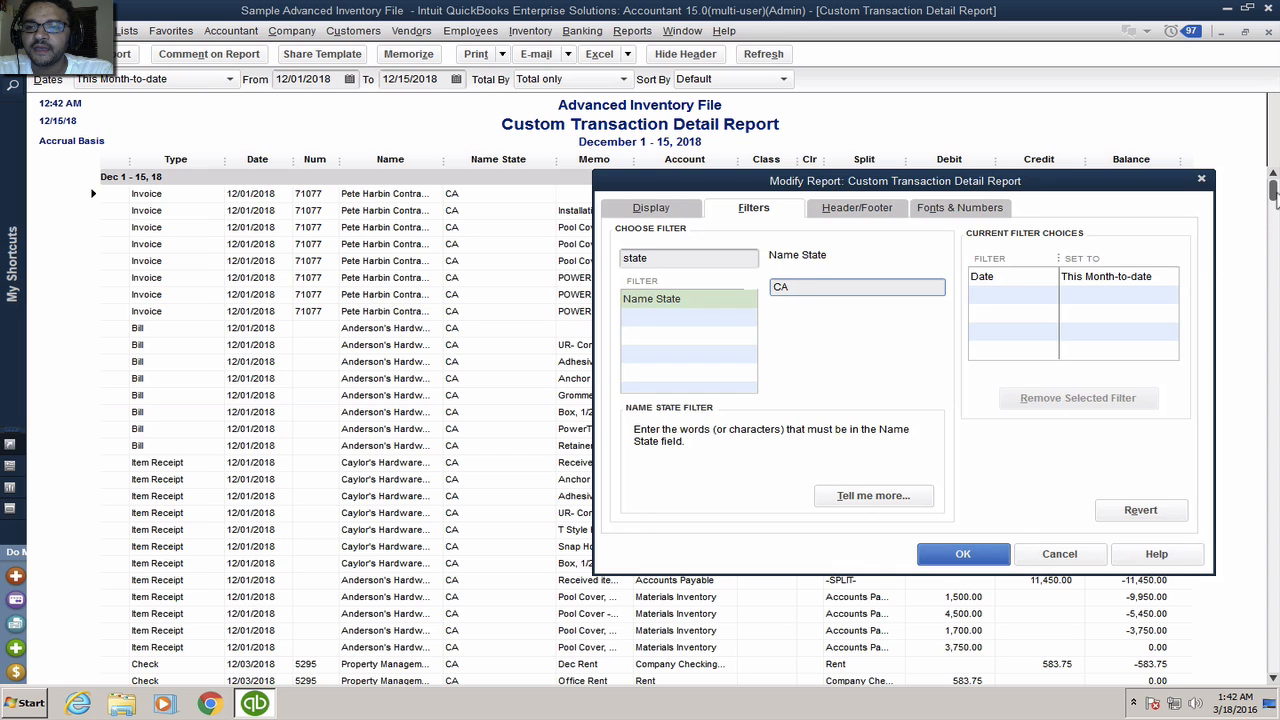
left_click_drag(815, 288, 718, 285)
type("MI")
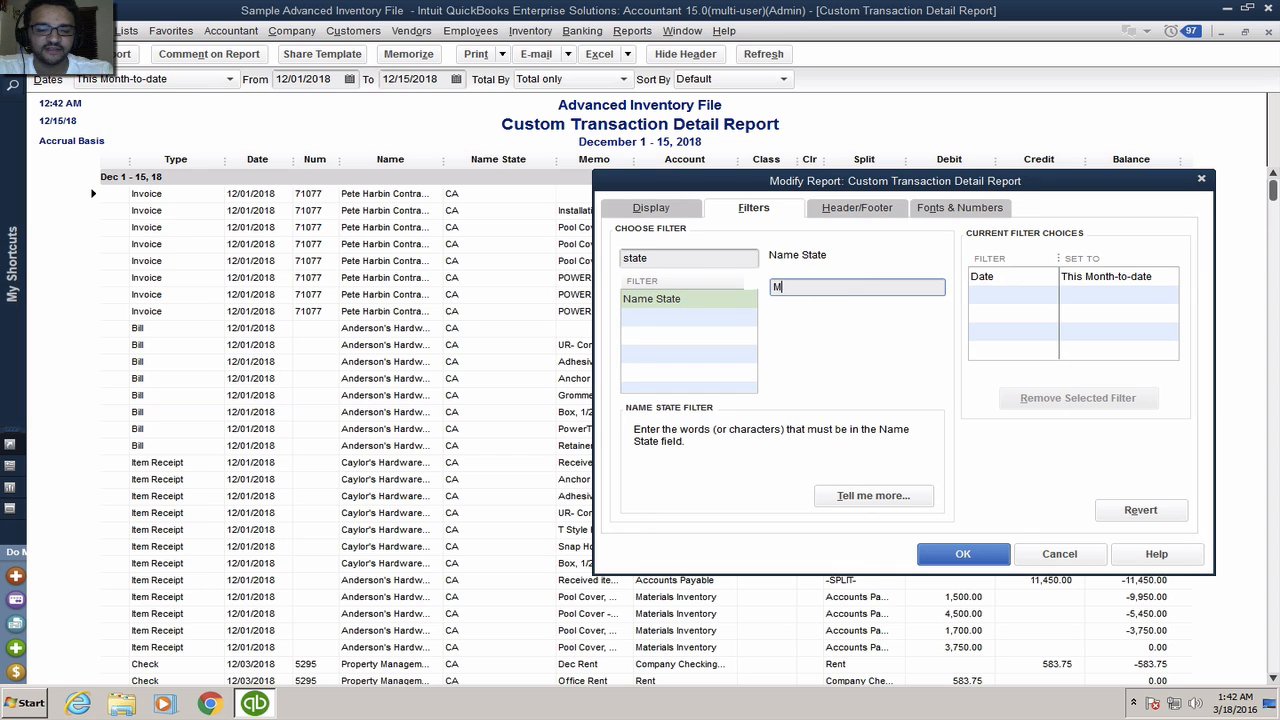
left_click(965, 557)
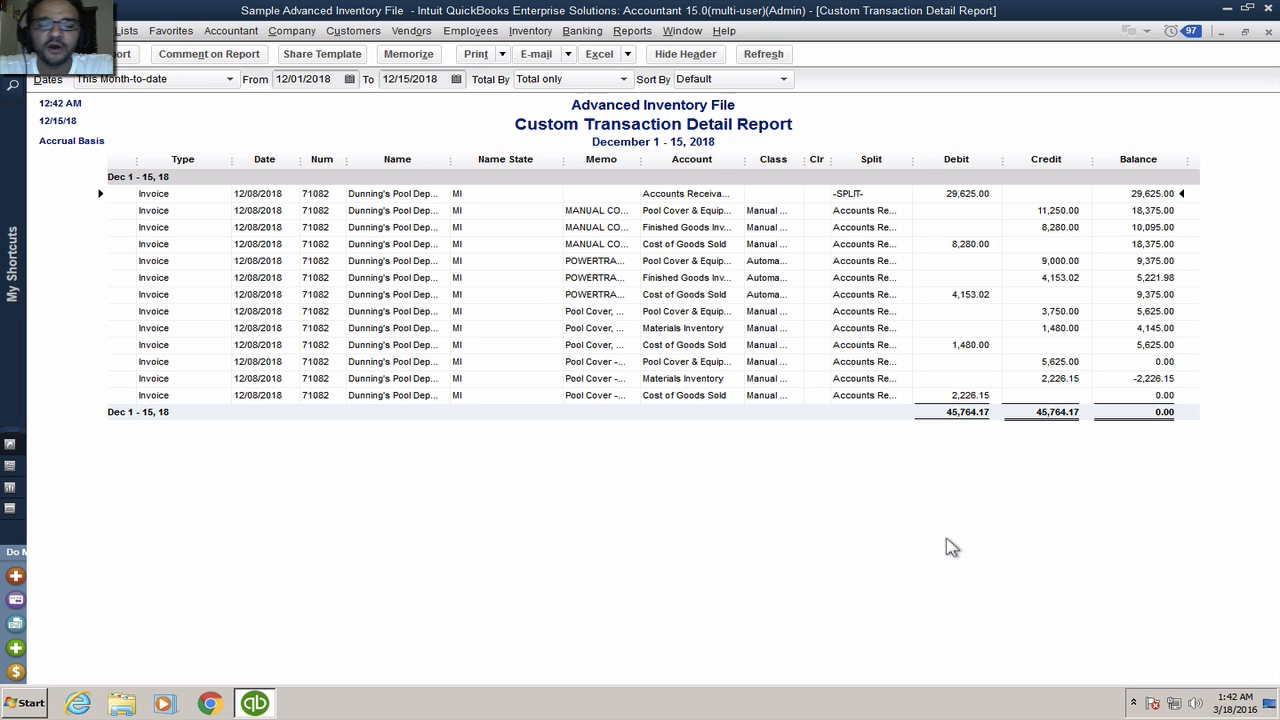
Step: Total the transaction detail report by Account list, and switch the totals to Customer
left_click(556, 86)
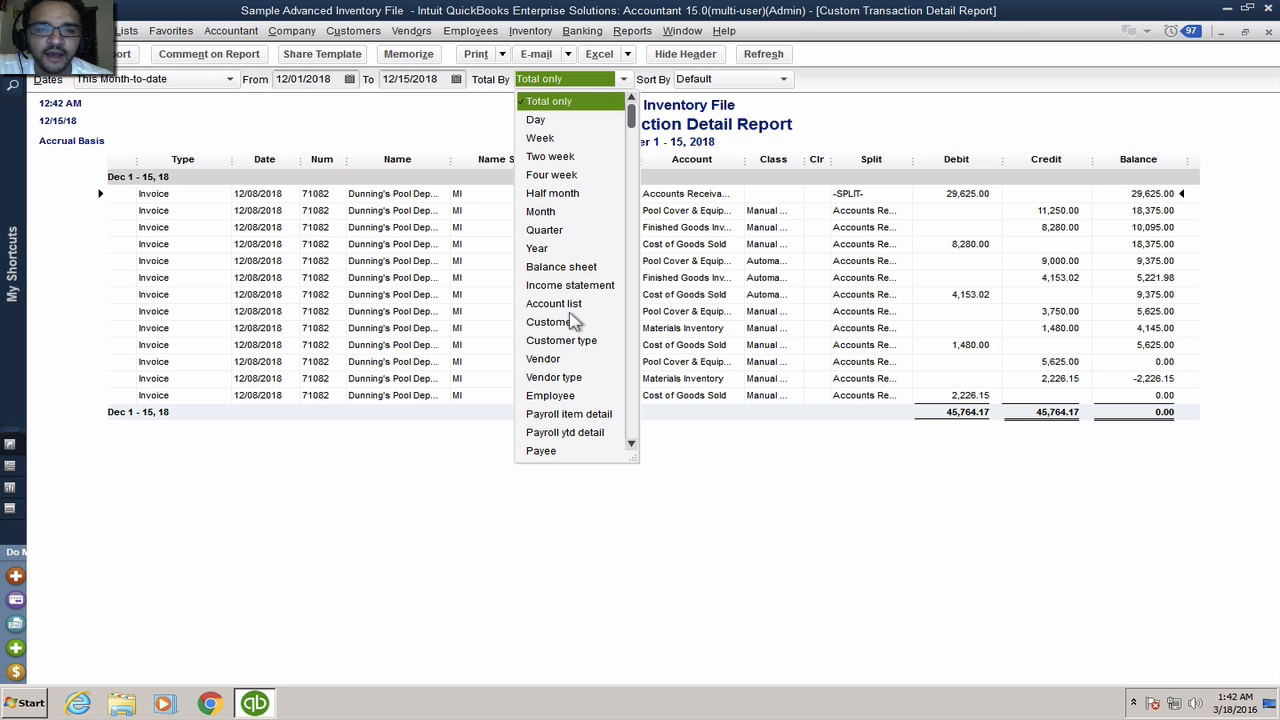
left_click(566, 305)
left_click(564, 88)
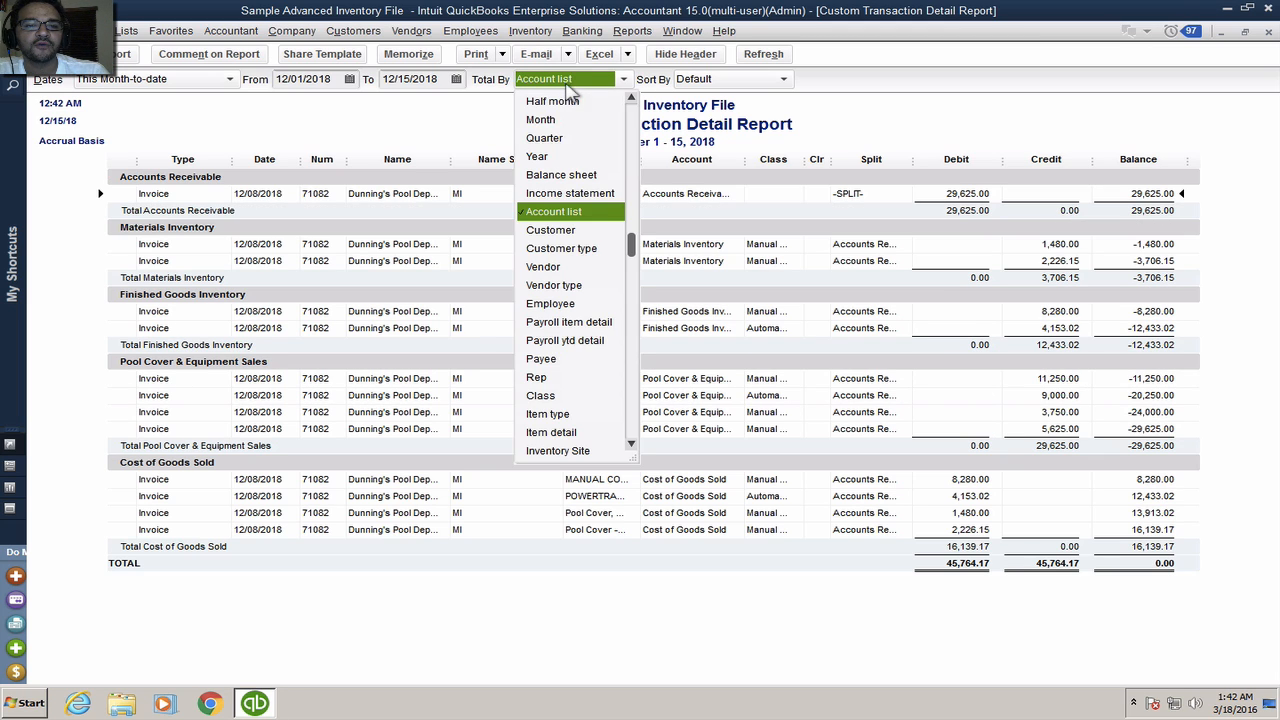
left_click(571, 231)
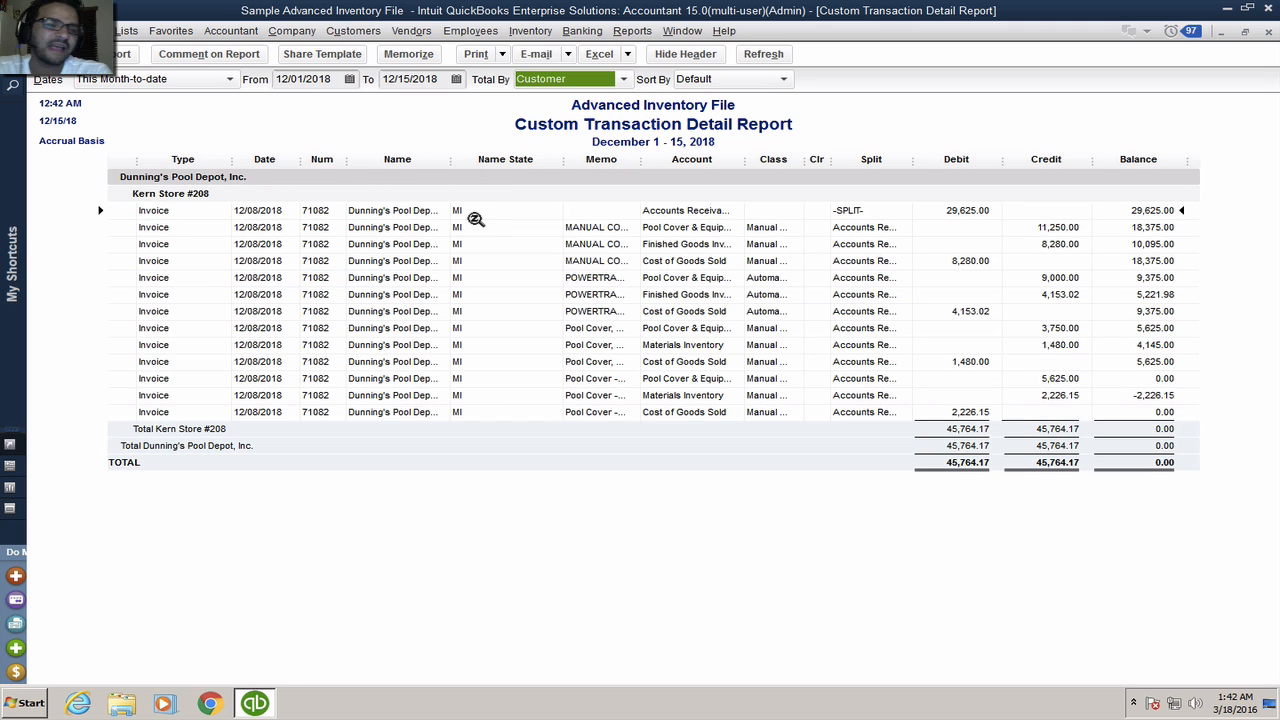
Step: Set the report's date range to All and display the available options for totaling it
left_click(168, 82)
left_click(145, 93)
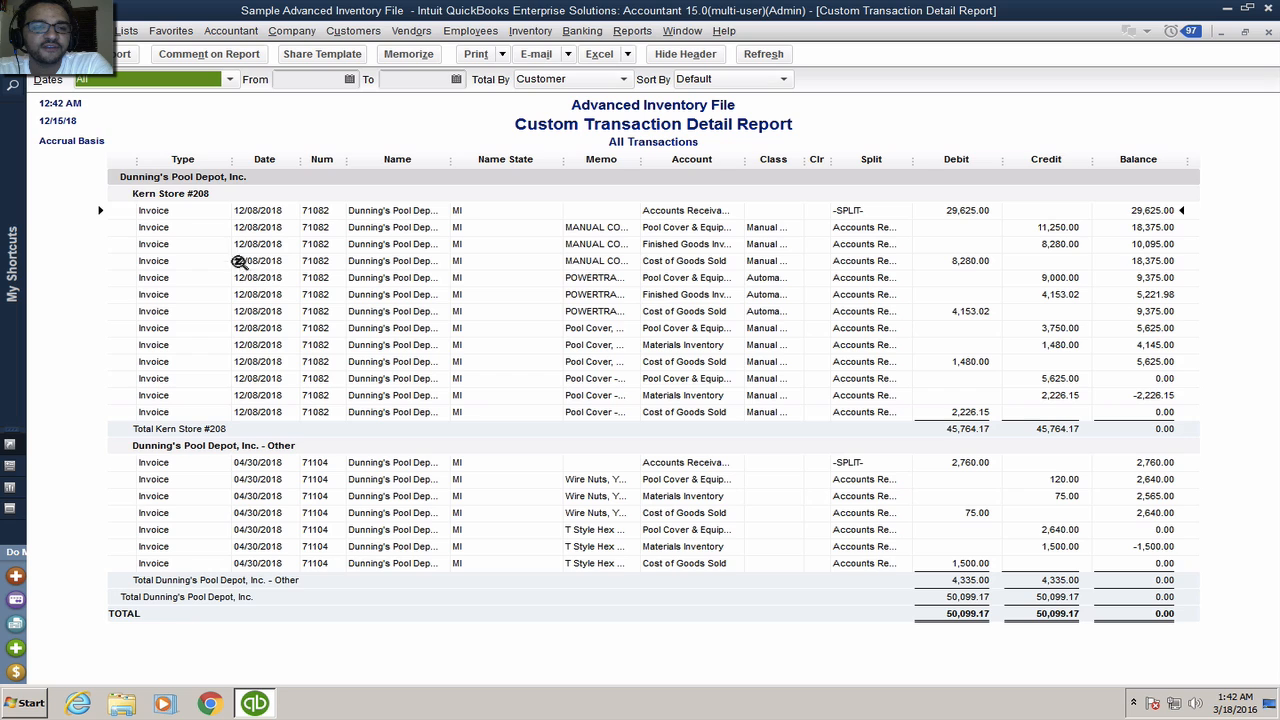
left_click(973, 428)
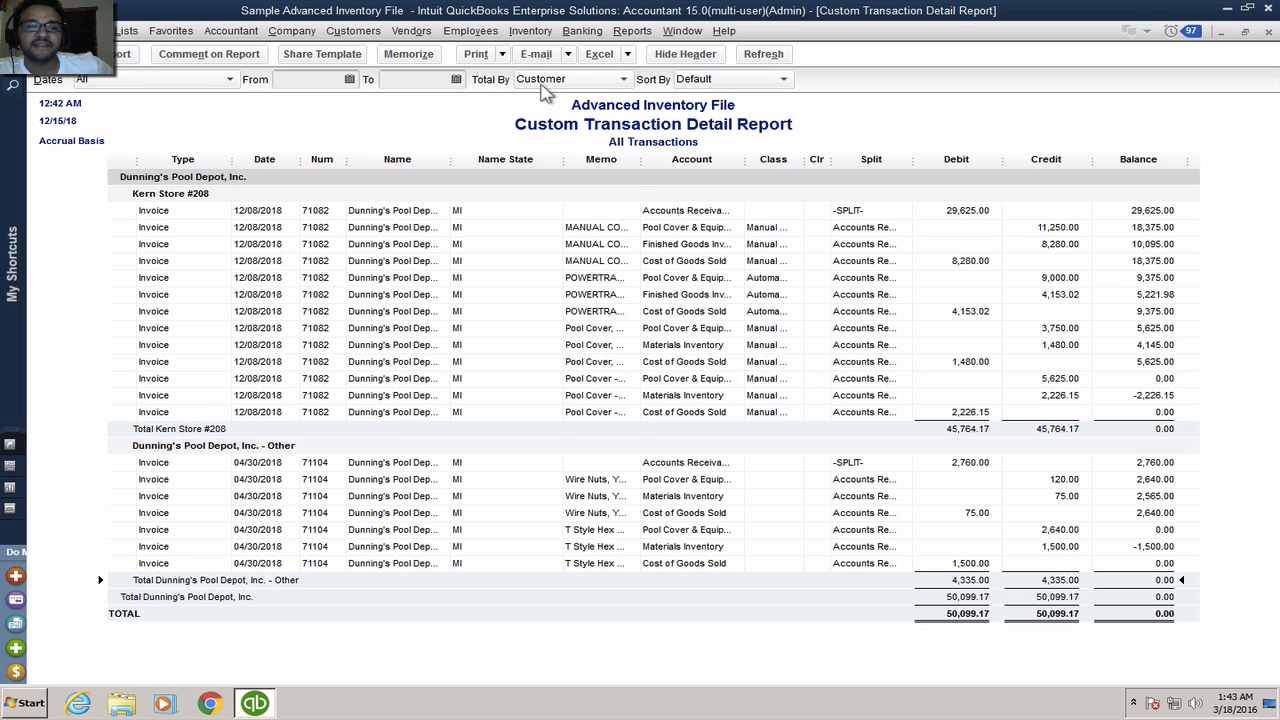
left_click(545, 83)
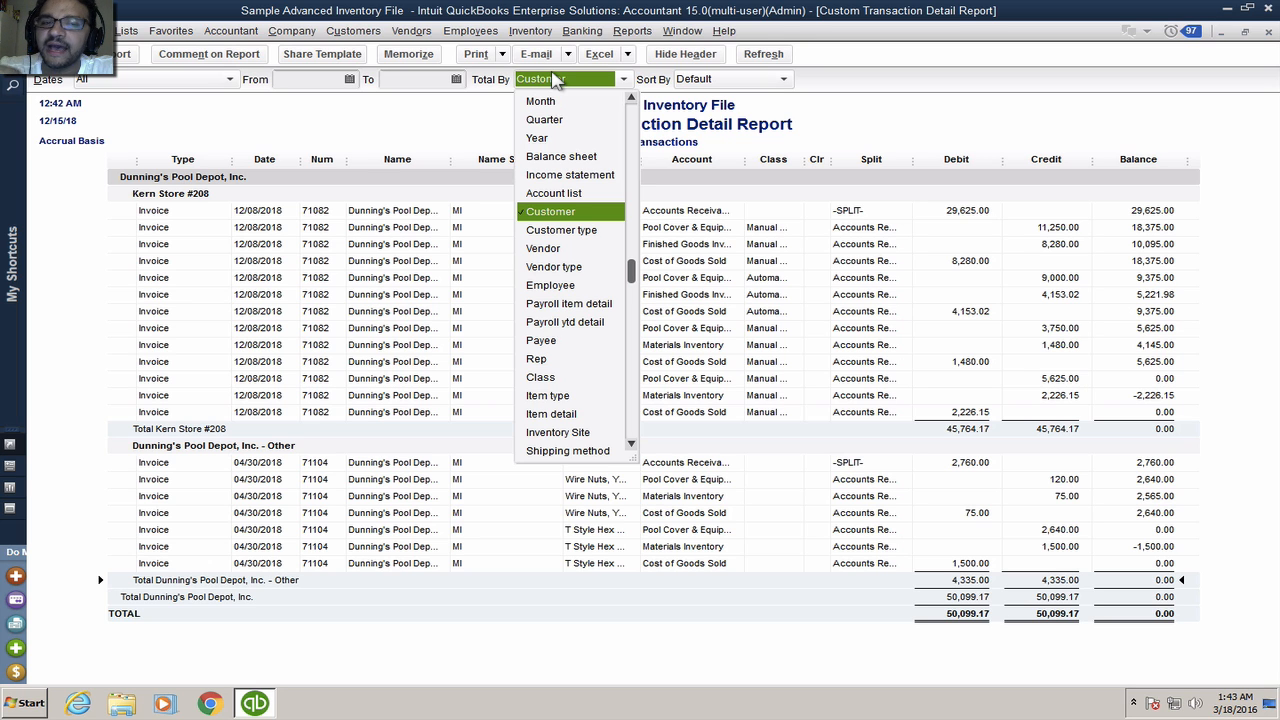
key("ctrl+Up")
left_click(547, 62)
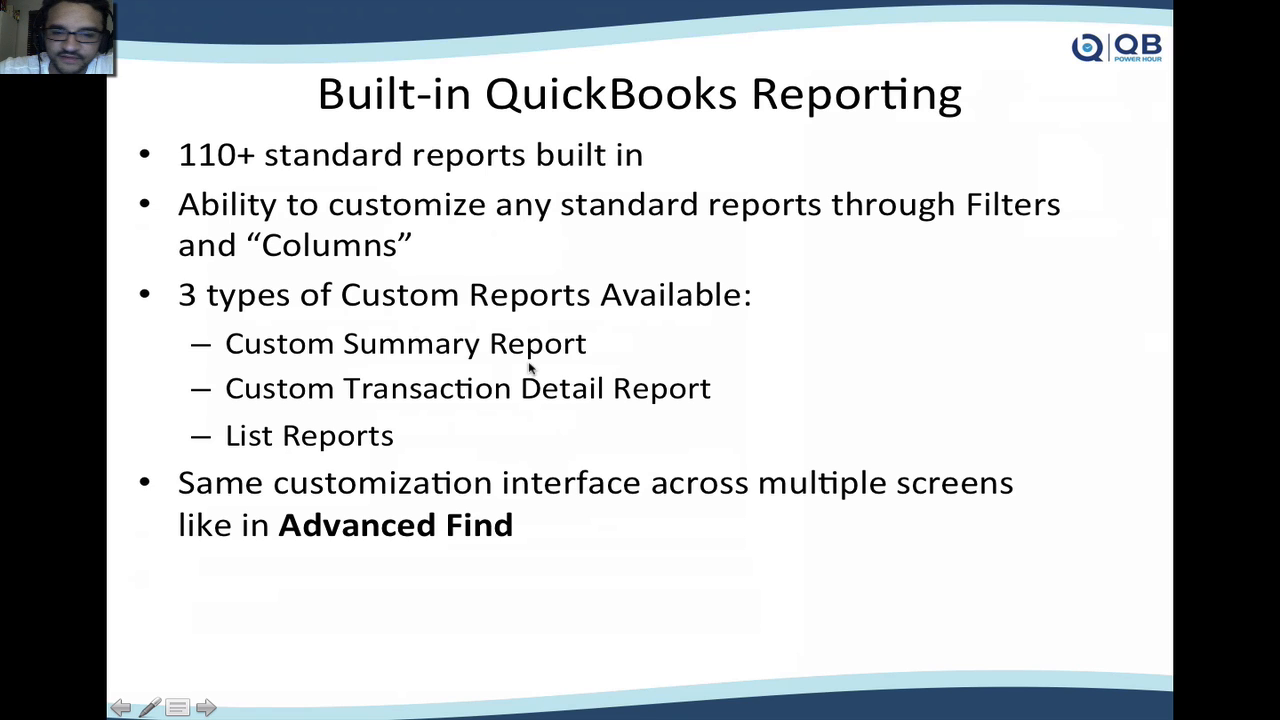
left_click(530, 368)
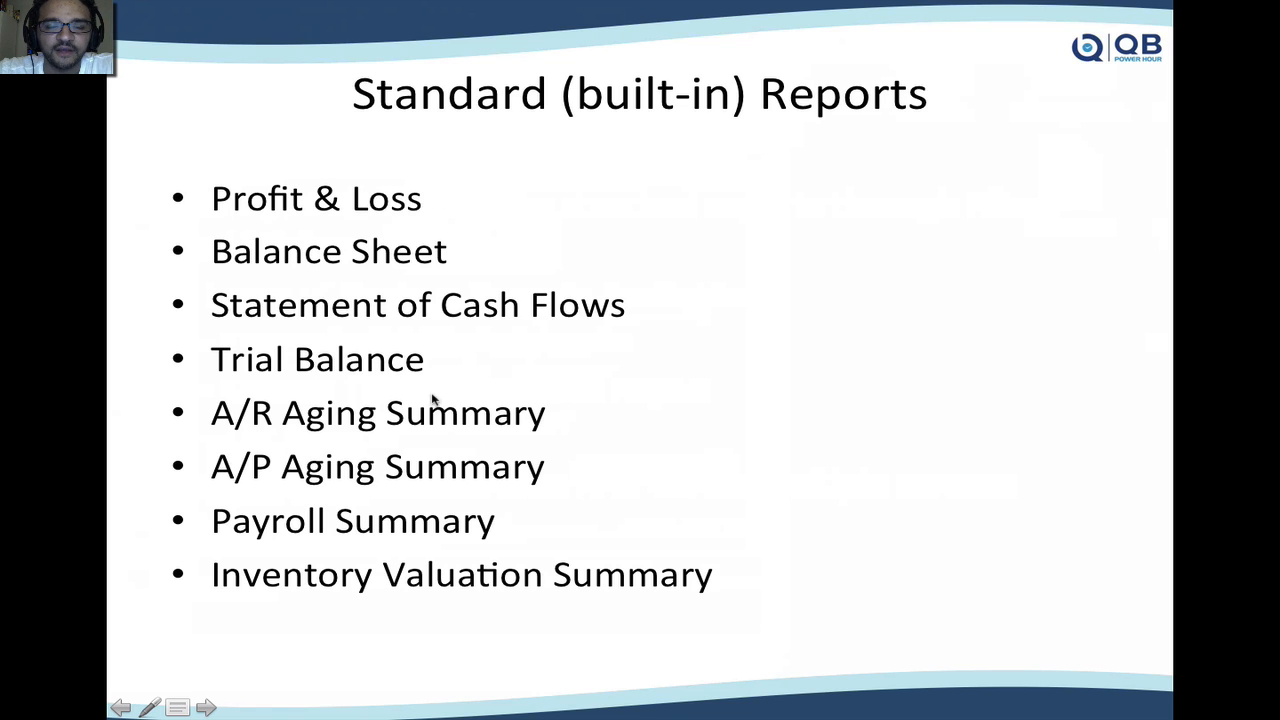
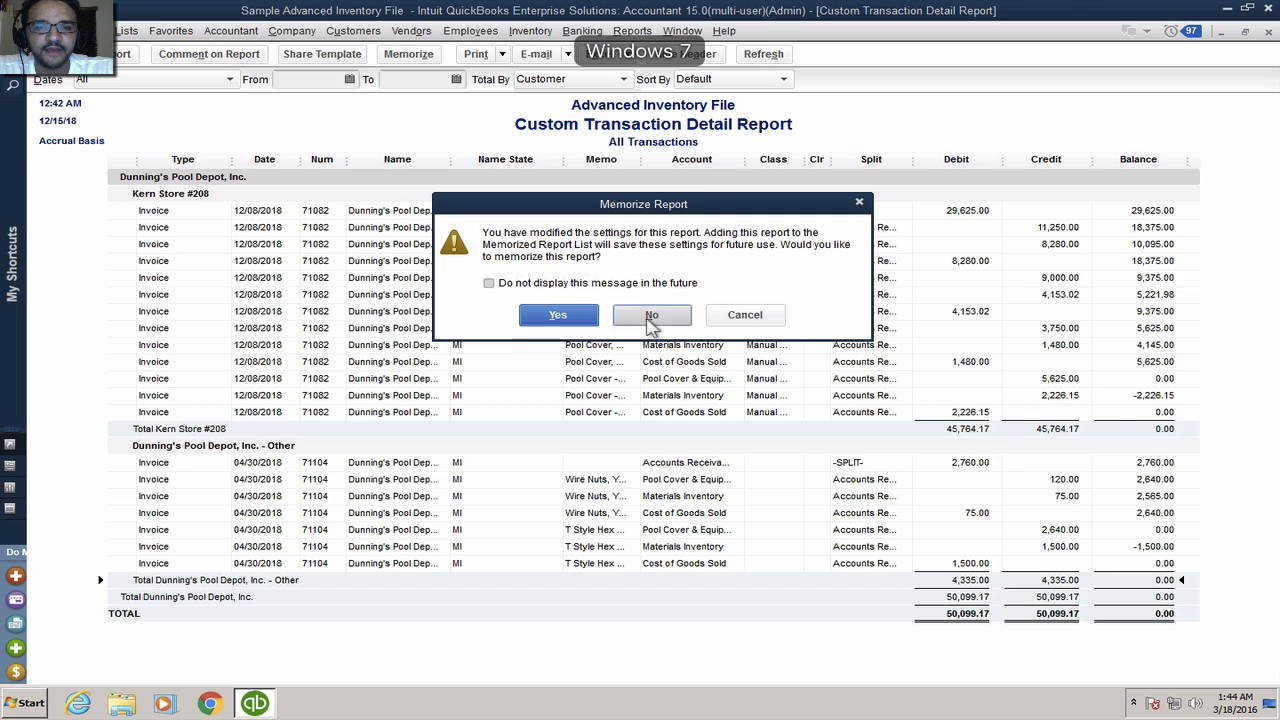
Step: Close the transaction detail report without memorizing it, close the home page and open the Sales by Customer Summary report
left_click(651, 314)
key("Escape")
left_click(626, 31)
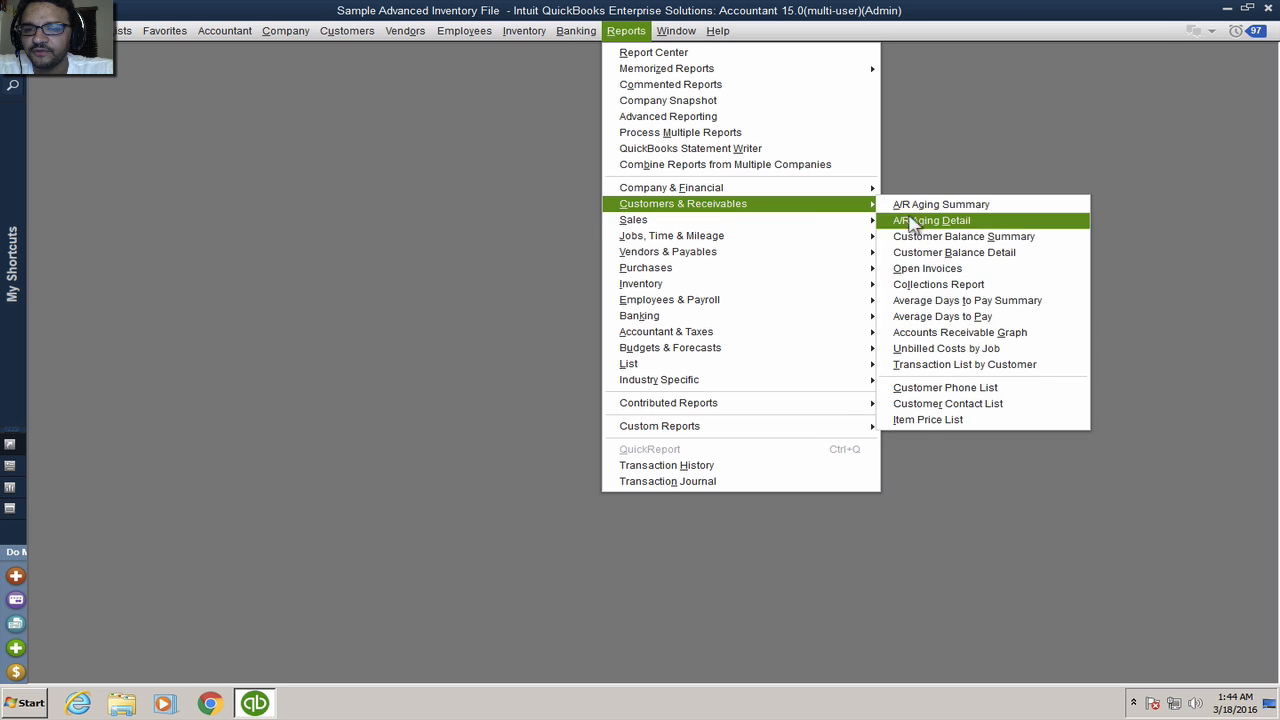
left_click(962, 219)
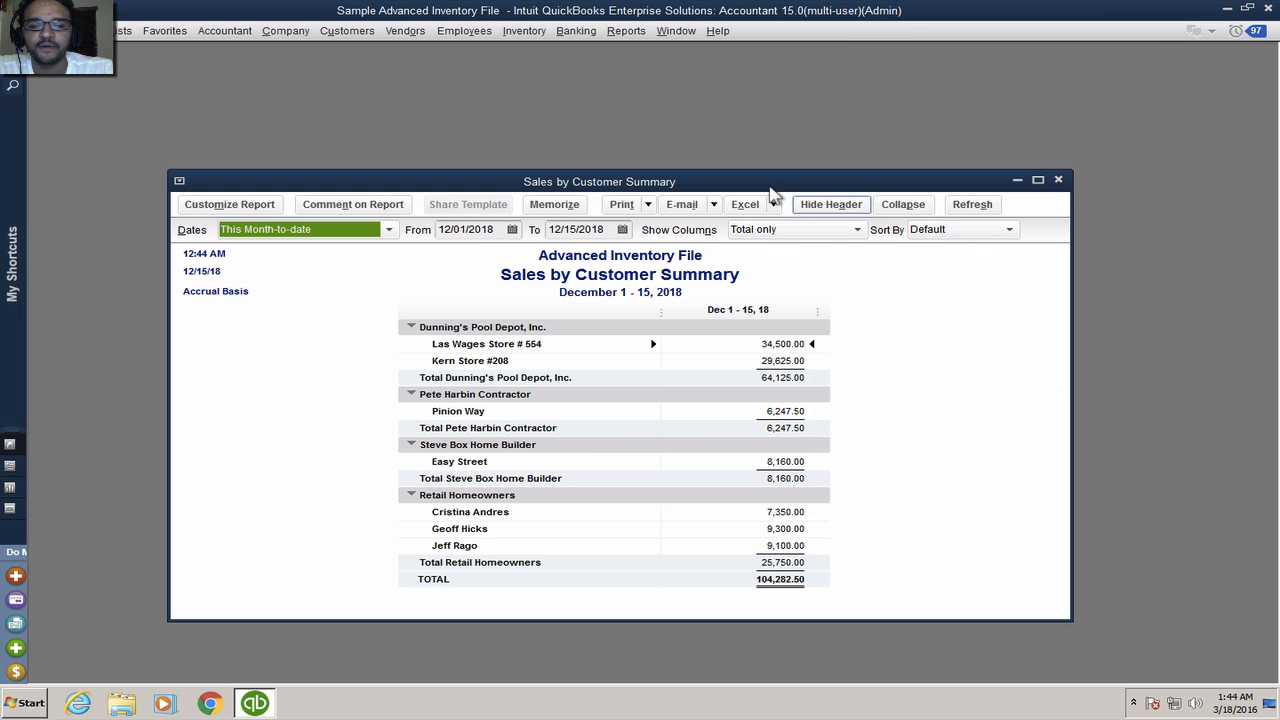
Step: Split the Sales by Customer Summary columns by week, and collapse and re-expand the Dunning's Pool Depot group
left_click_drag(700, 190, 853, 91)
key("ctrl")
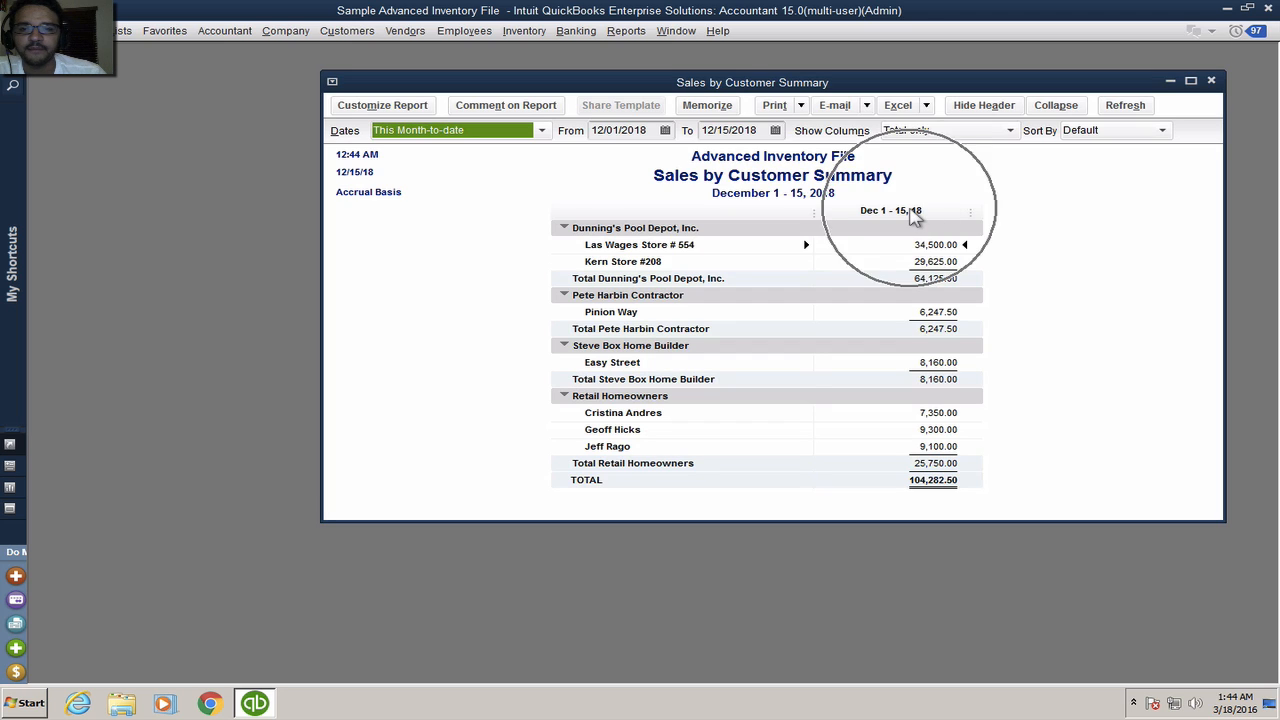
left_click(940, 131)
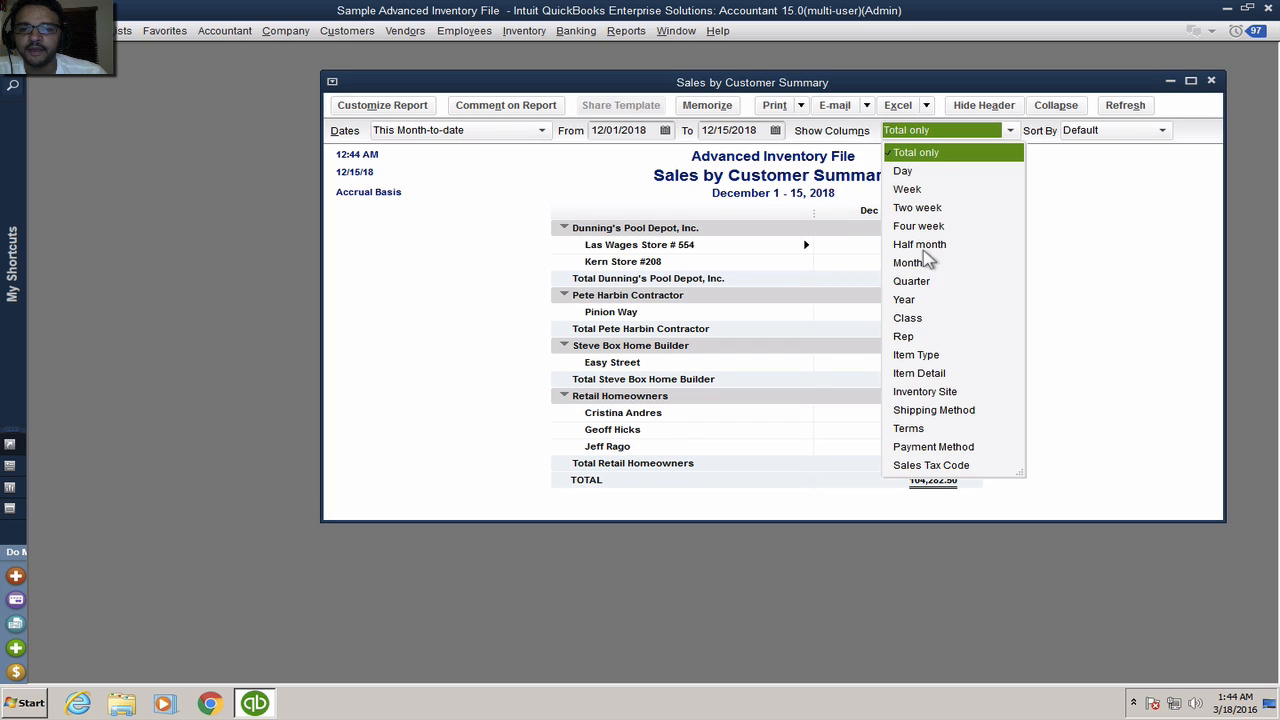
left_click(915, 189)
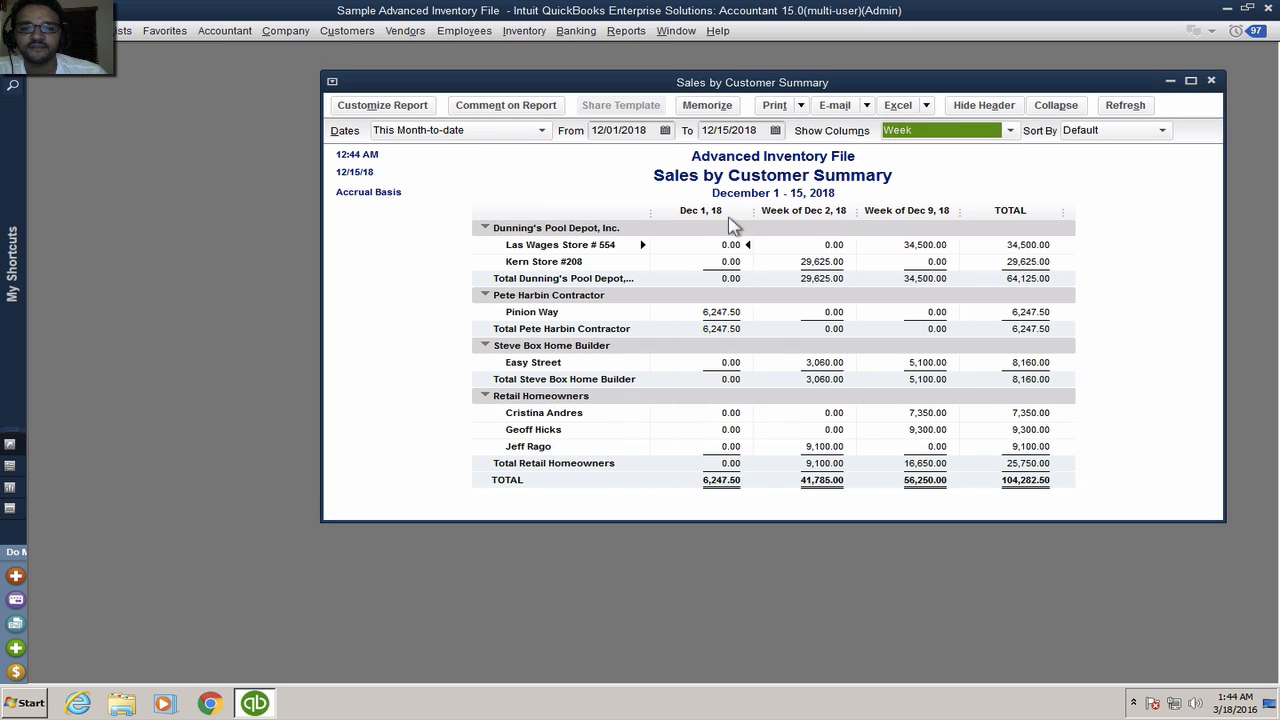
left_click(540, 232)
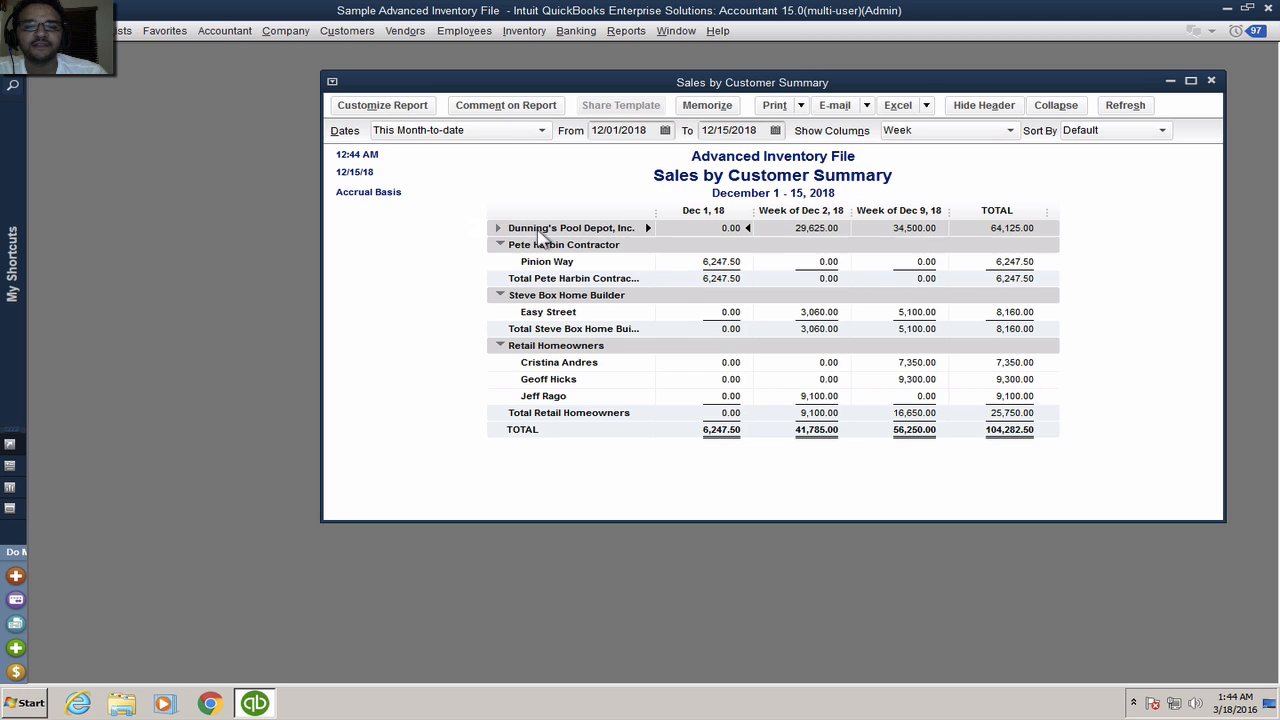
left_click(538, 232)
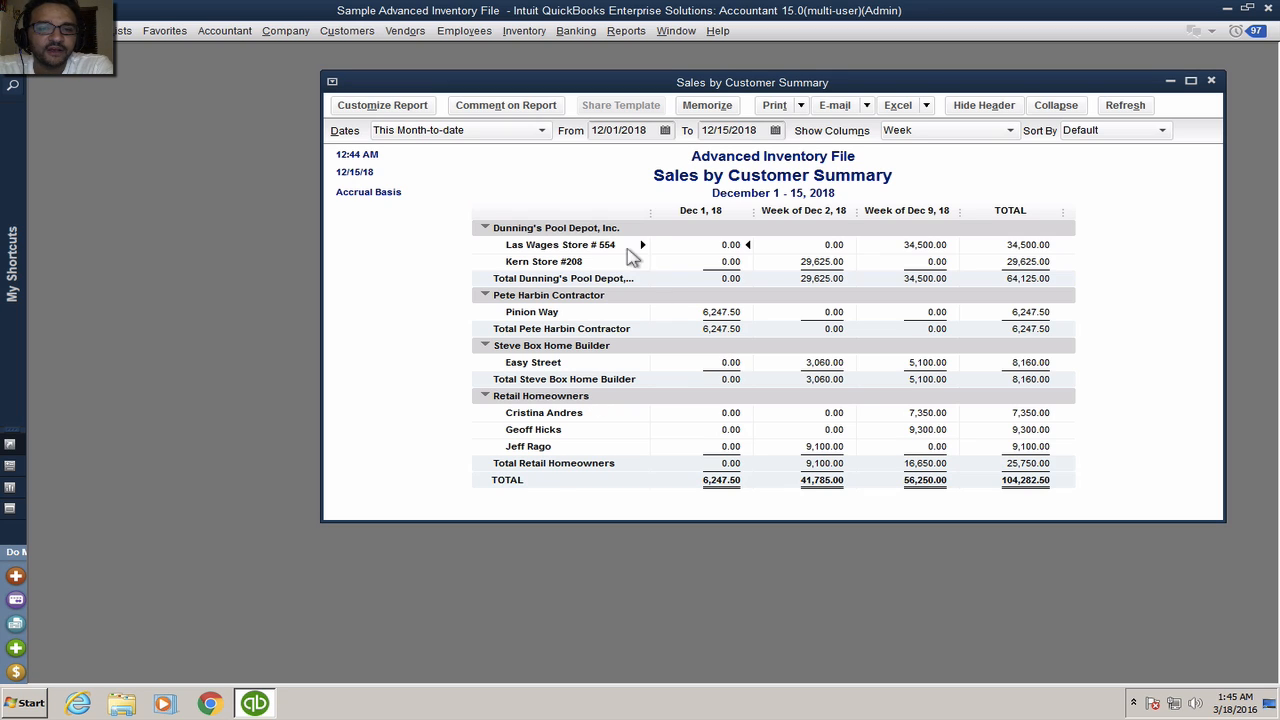
Step: Filter the Sales by Customer Summary report to customers whose Name State is MI
left_click(389, 106)
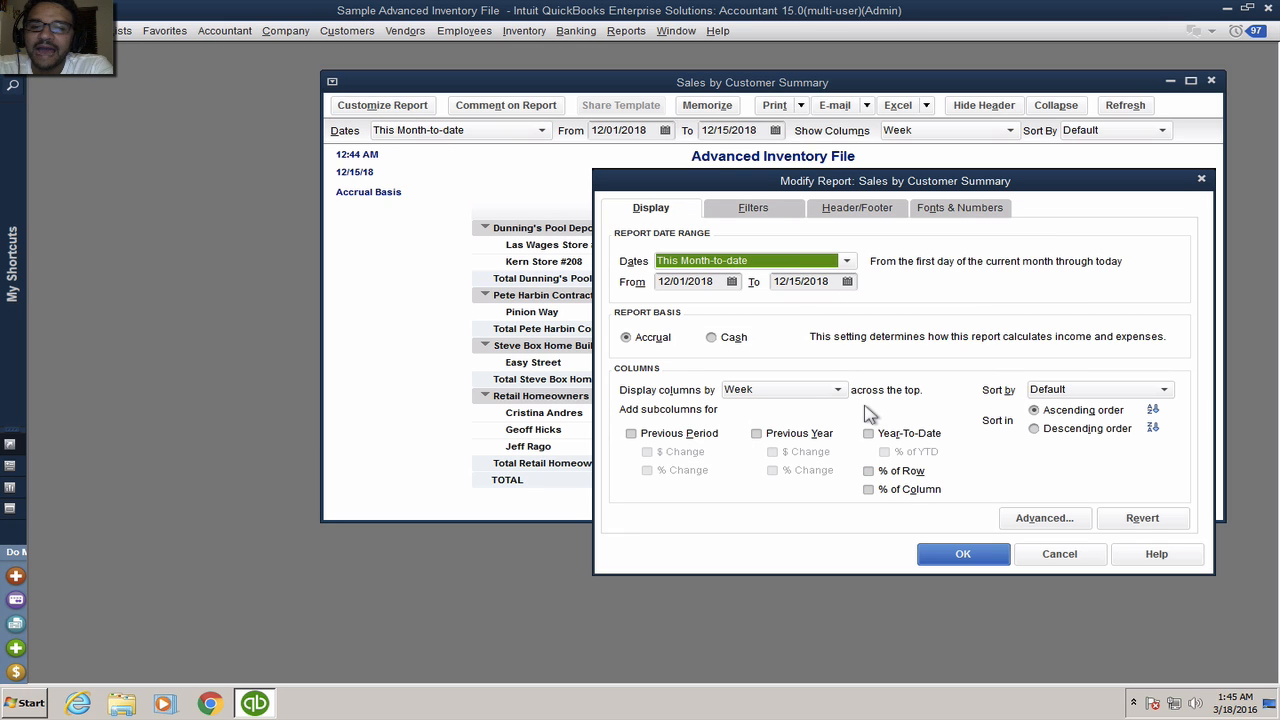
left_click(753, 210)
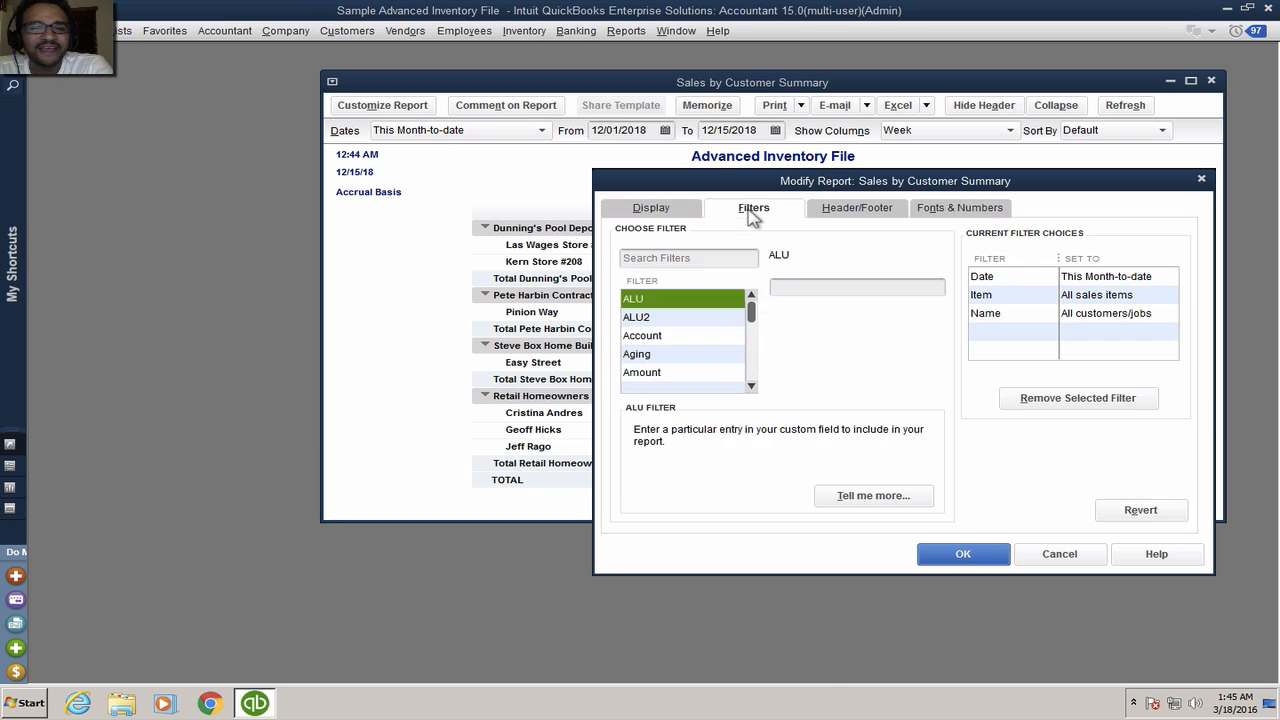
left_click(702, 258)
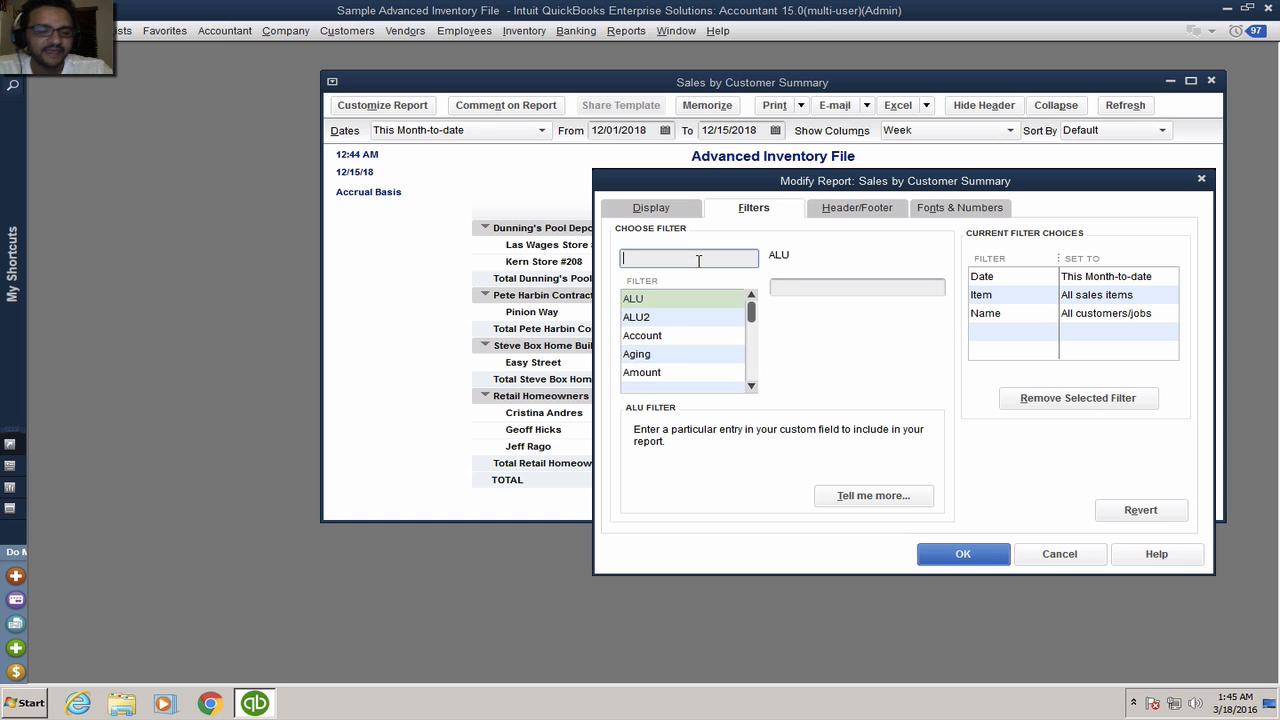
type("state")
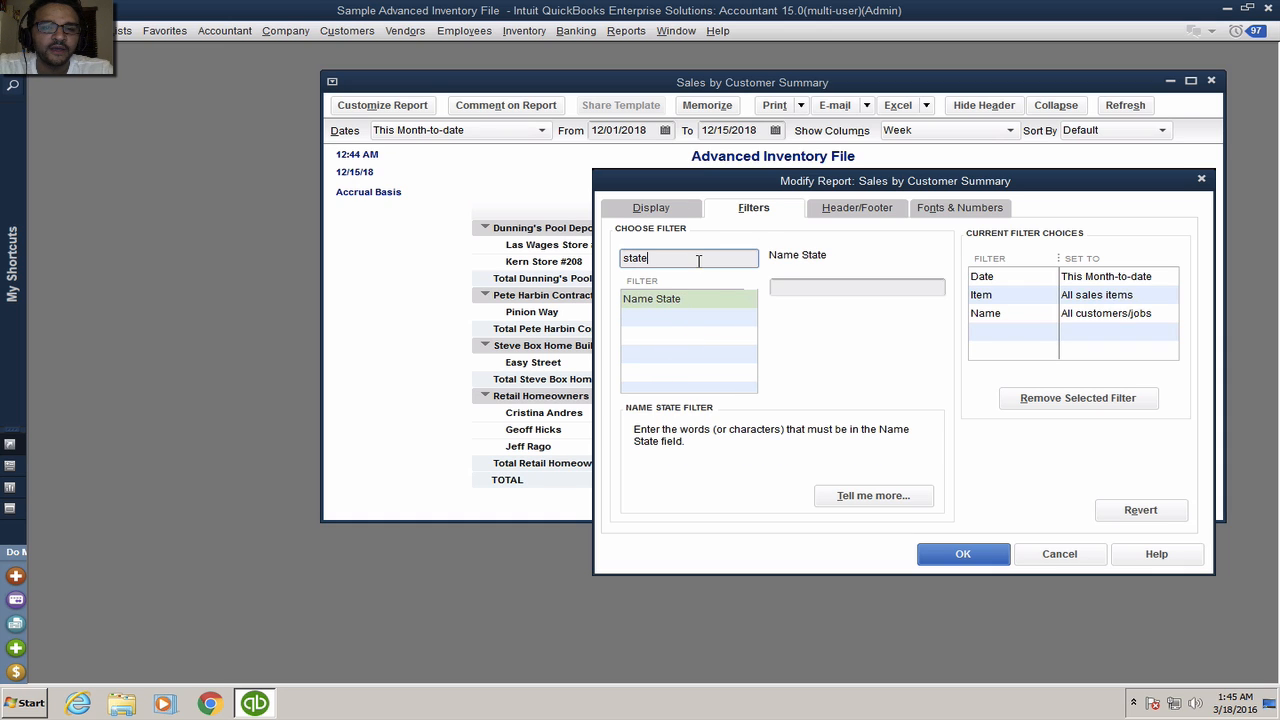
left_click(802, 286)
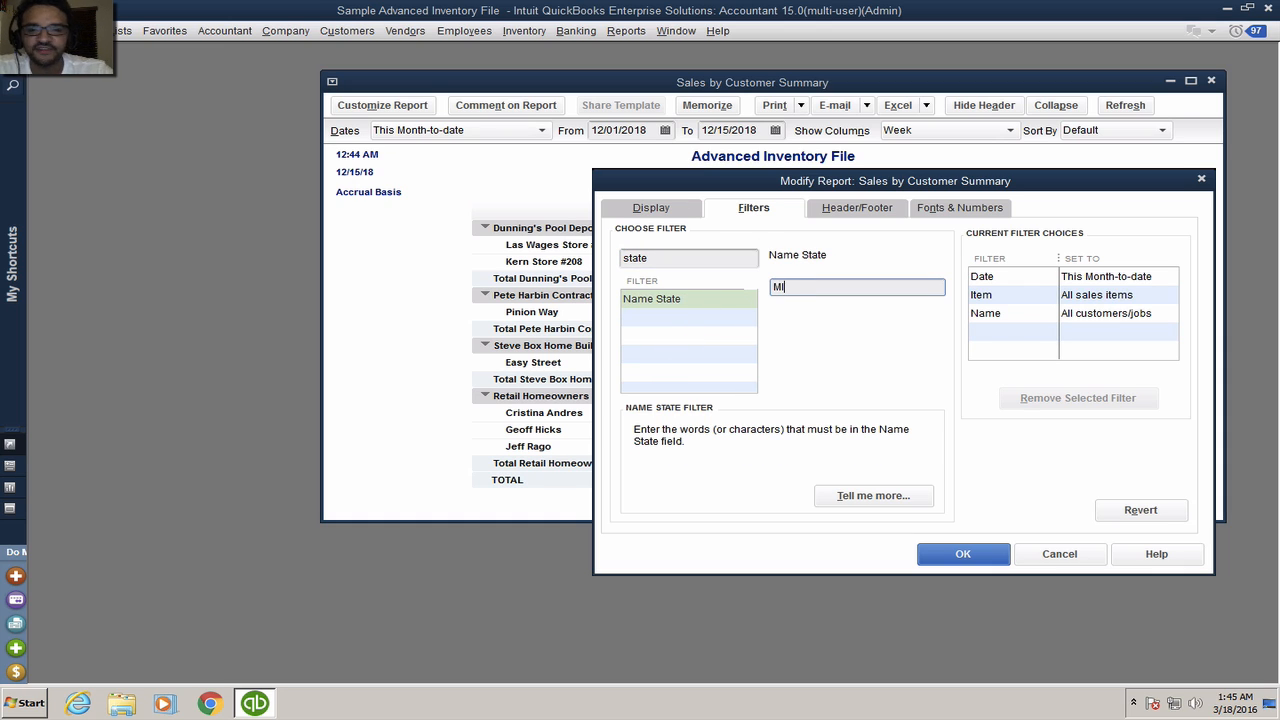
left_click(966, 553)
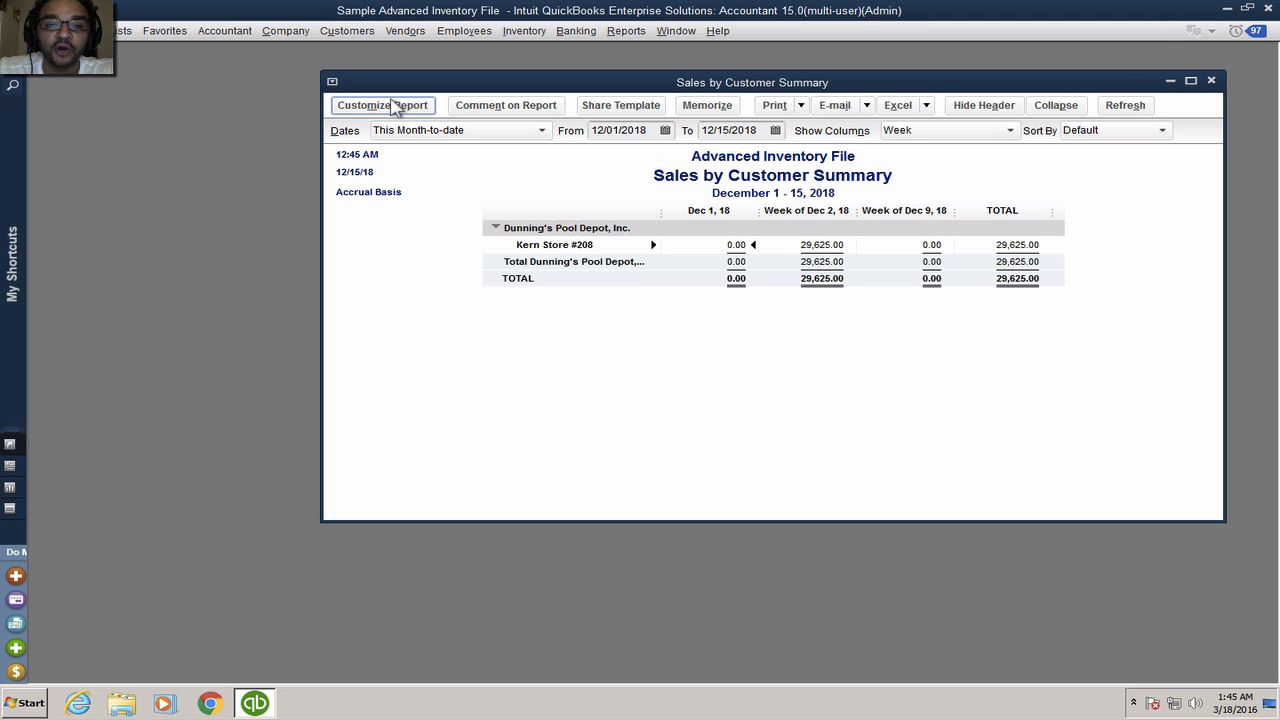
Step: Remove the Name State filter from the Sales by Customer Summary report
left_click(393, 106)
left_click(756, 209)
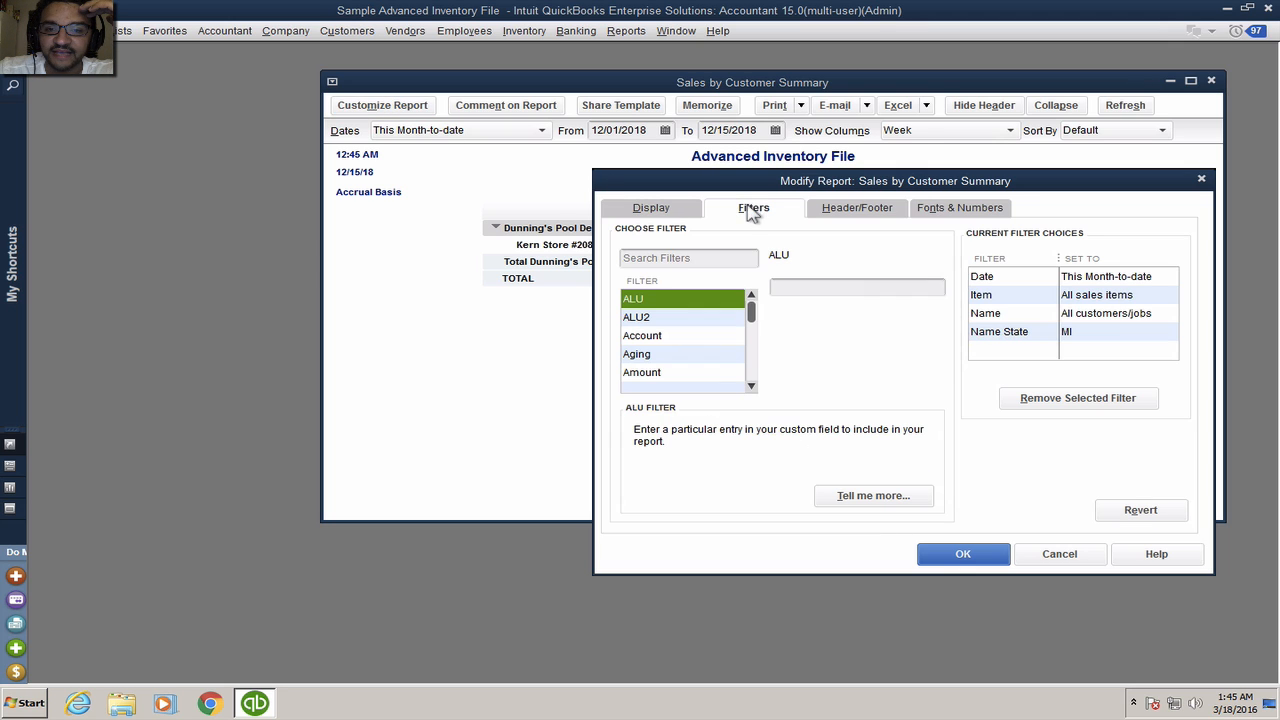
left_click(1000, 335)
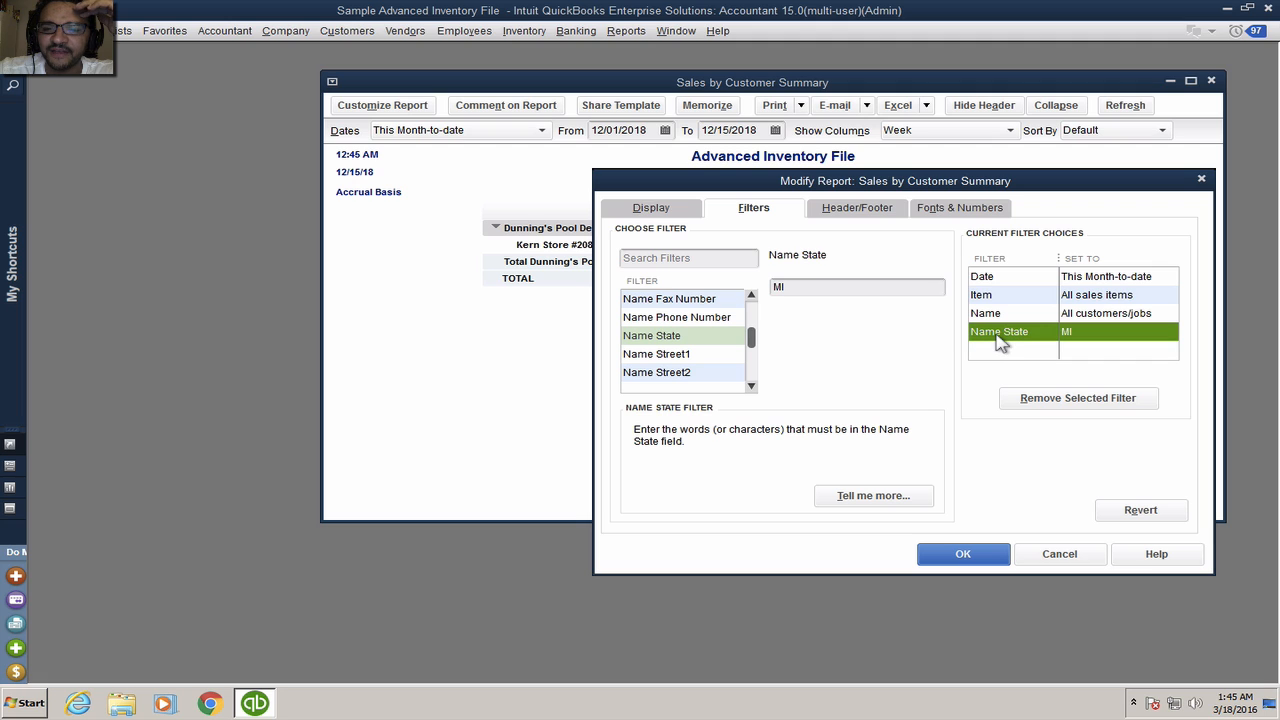
key("Delete")
left_click(975, 555)
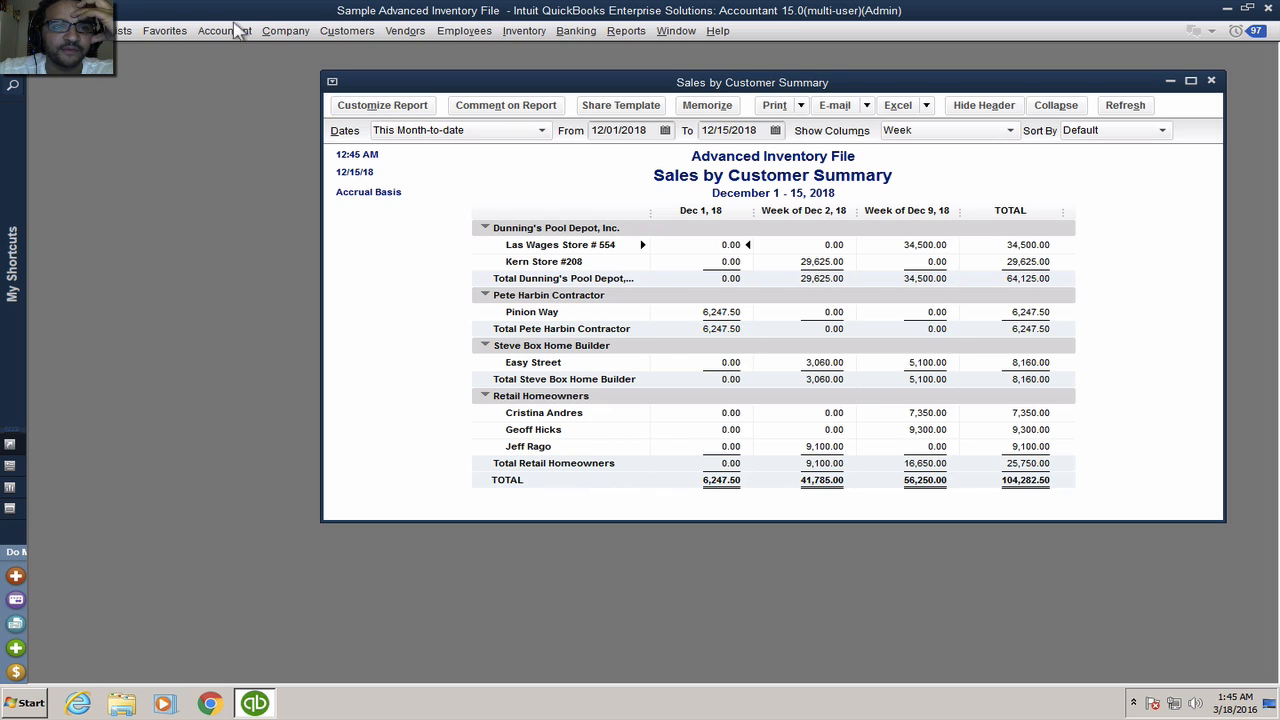
Step: Open the Customer Contact List report from the list reports
left_click(621, 28)
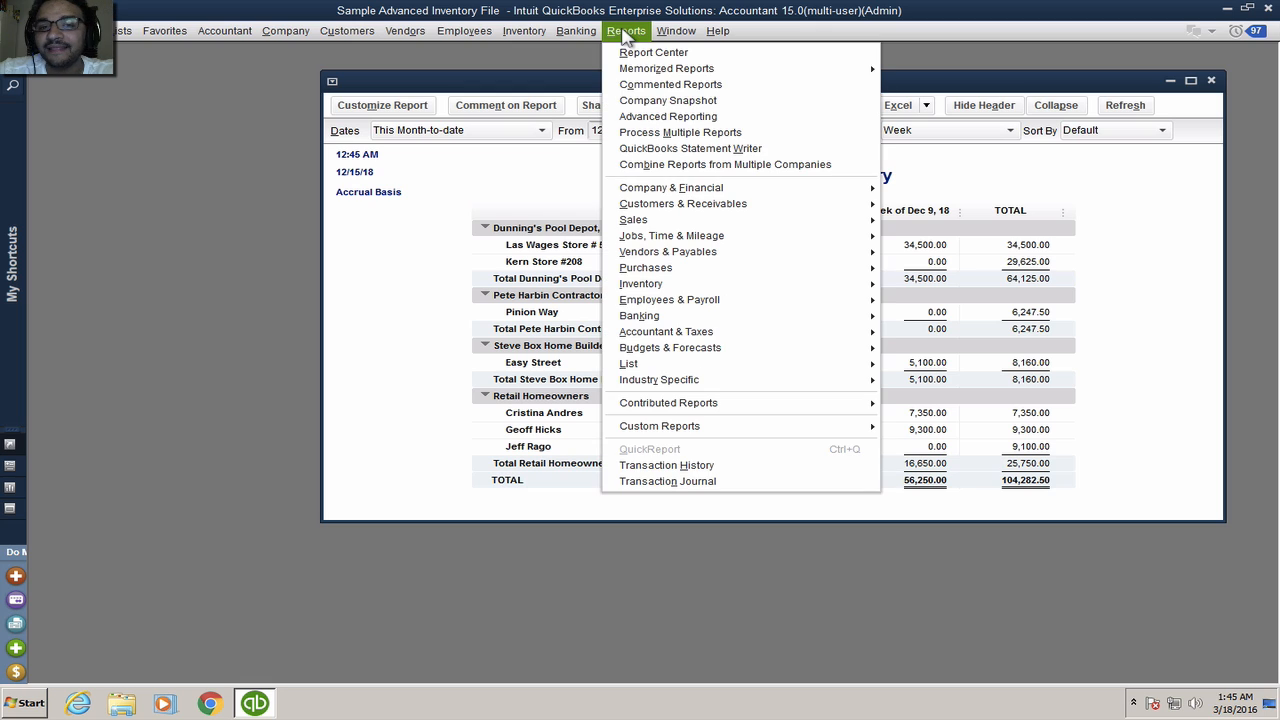
mouse_move(712, 428)
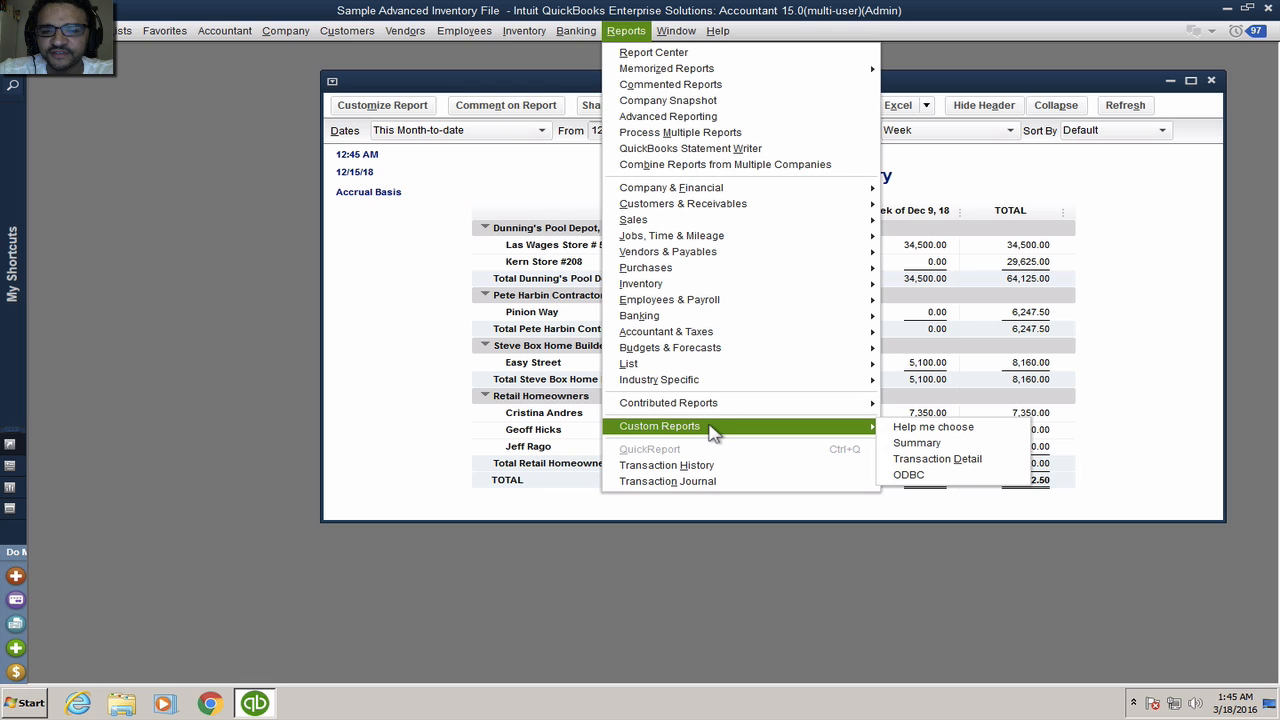
mouse_move(690, 368)
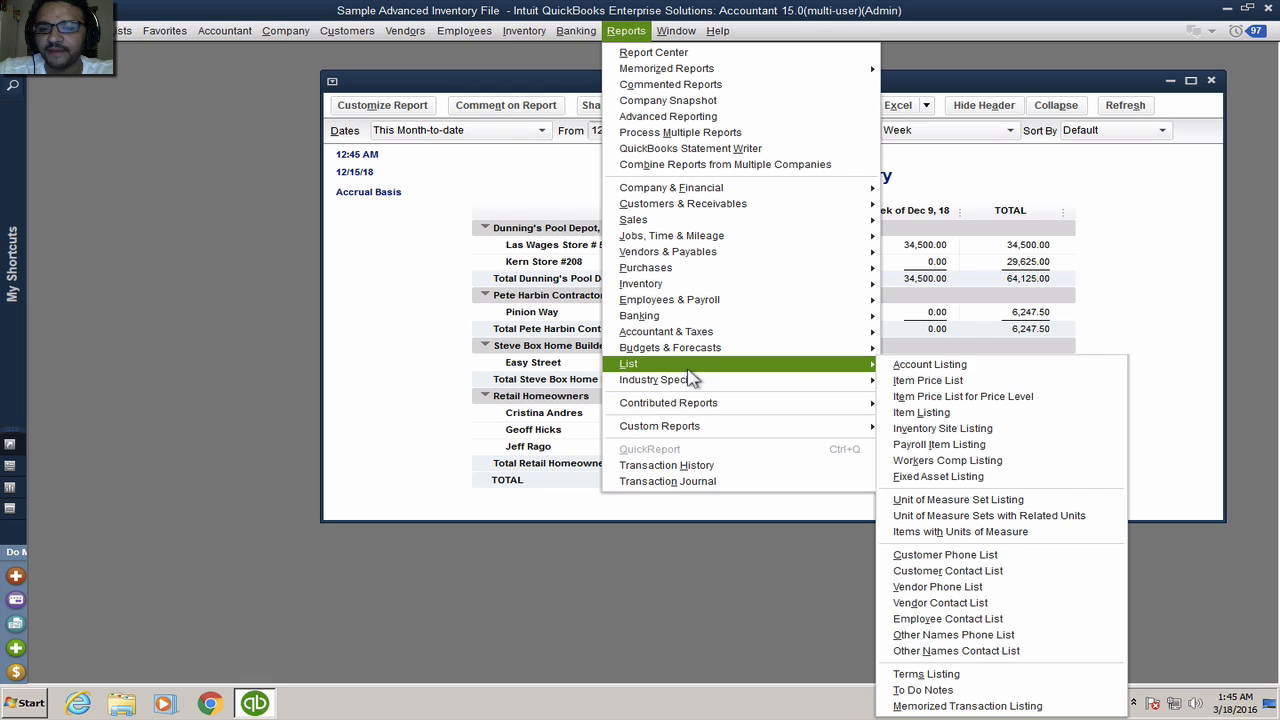
left_click(968, 567)
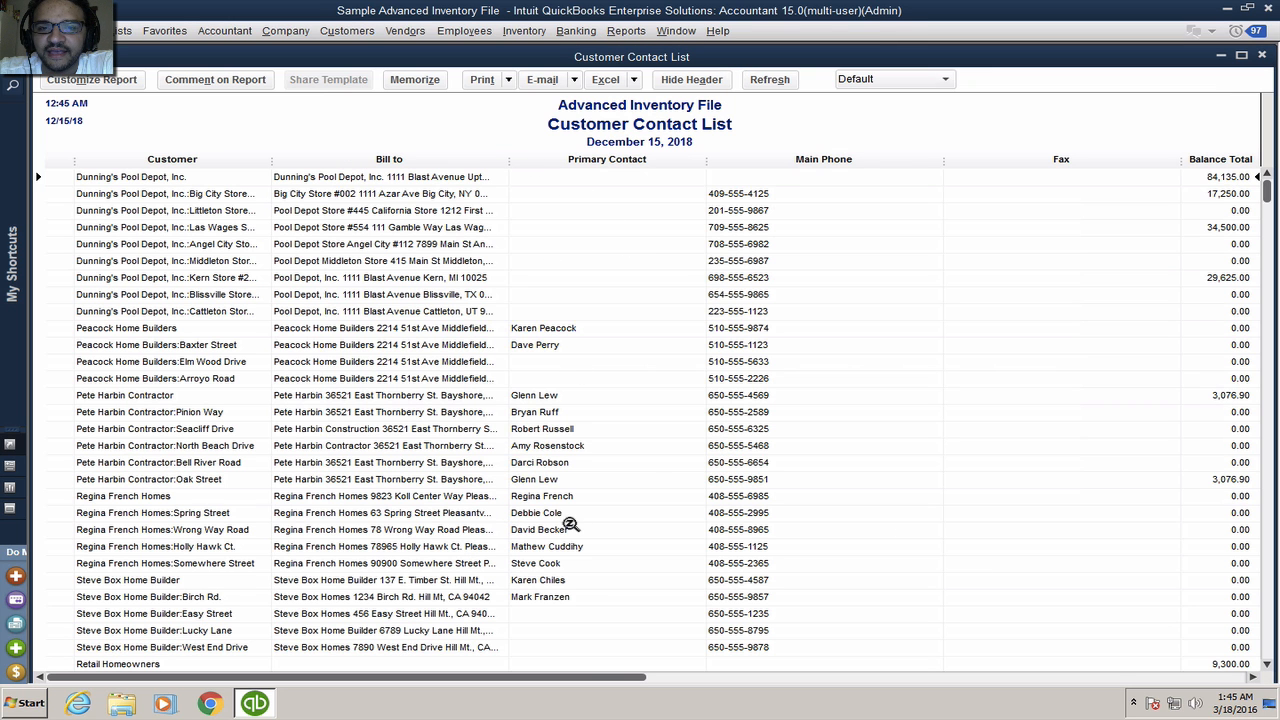
mouse_move(590, 678)
left_mouse_down()
mouse_move(1100, 686)
mouse_move(596, 682)
left_mouse_up()
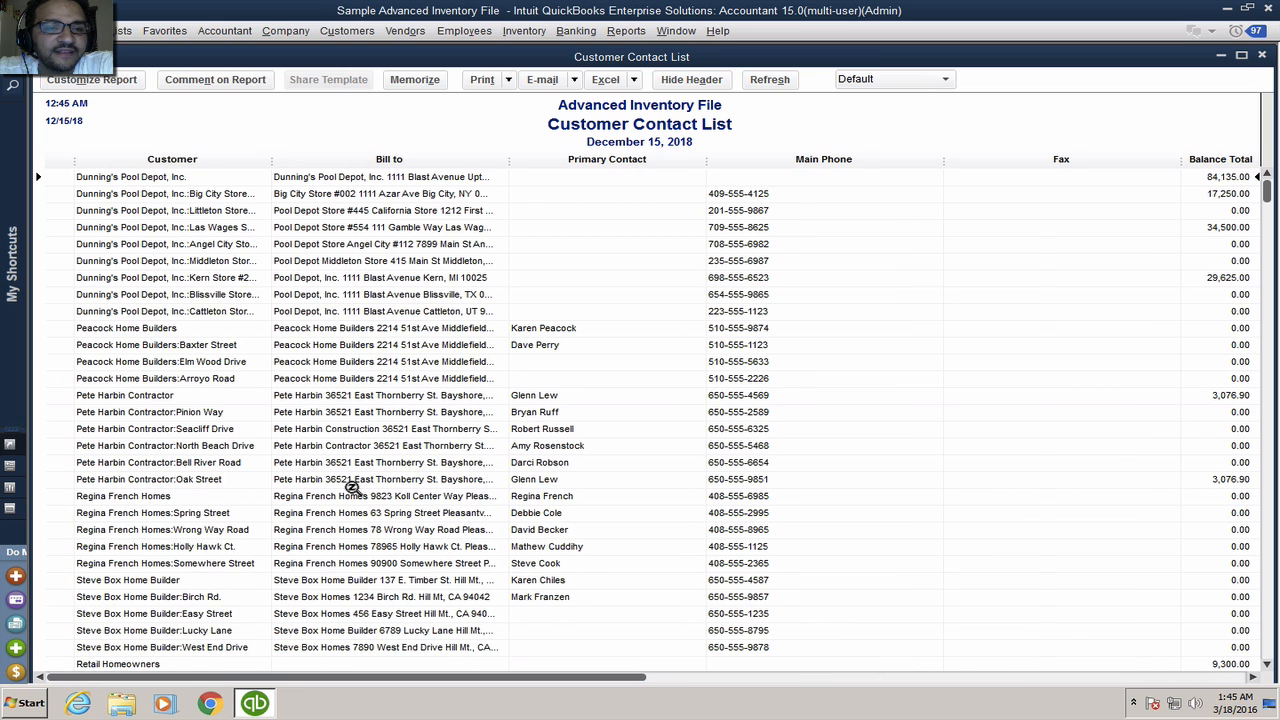
Step: Add the State column to the Customer Contact List and review the state of each customer
left_click(106, 82)
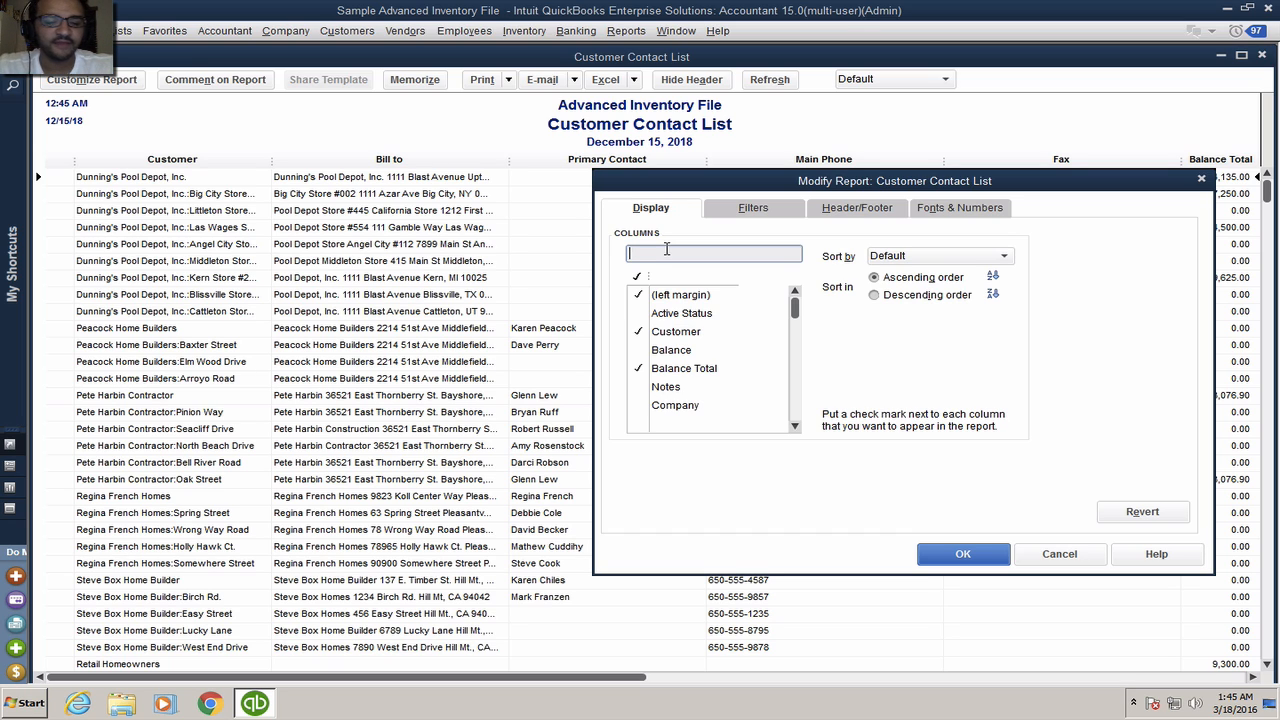
type("state")
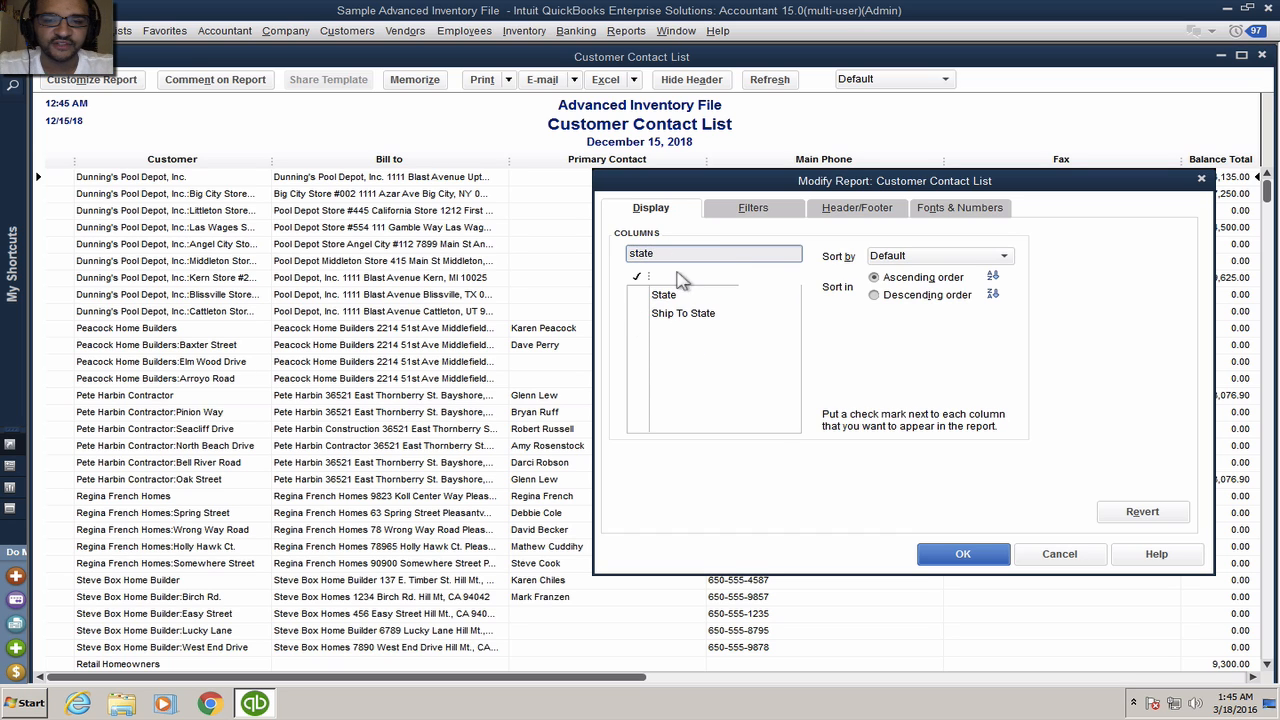
key("Tab")
left_click(968, 555)
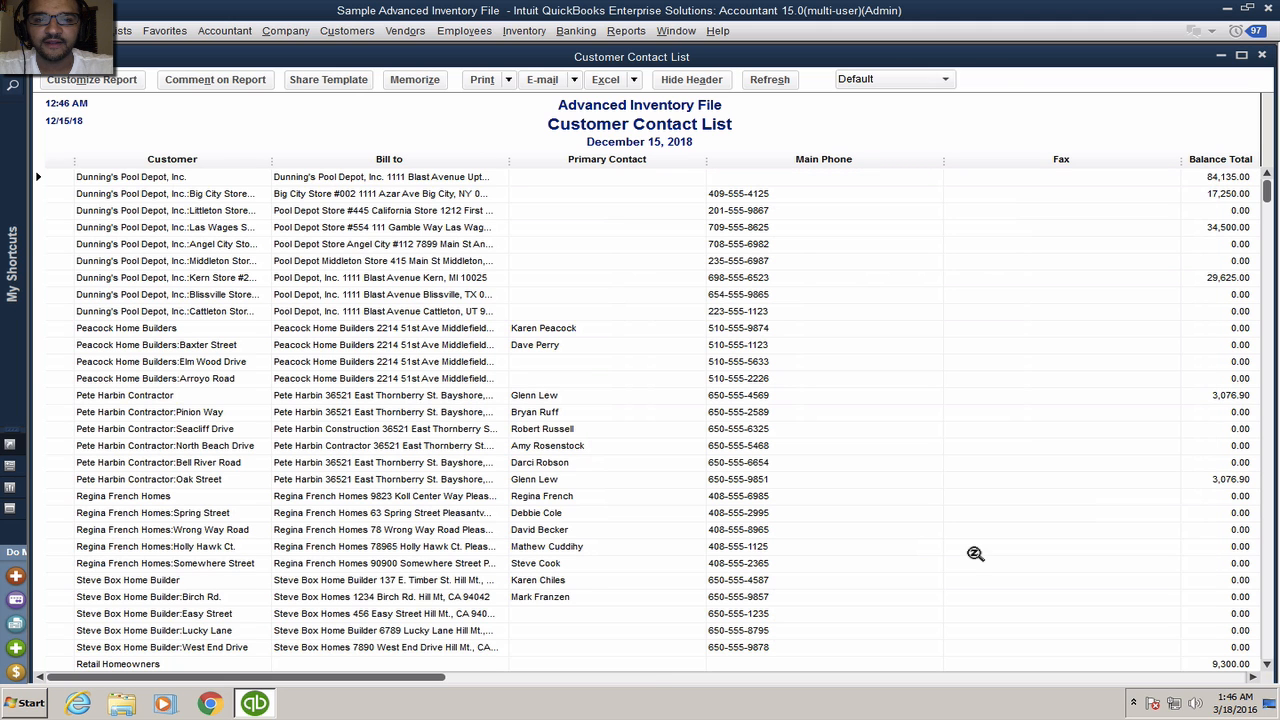
left_click_drag(436, 686, 1262, 700)
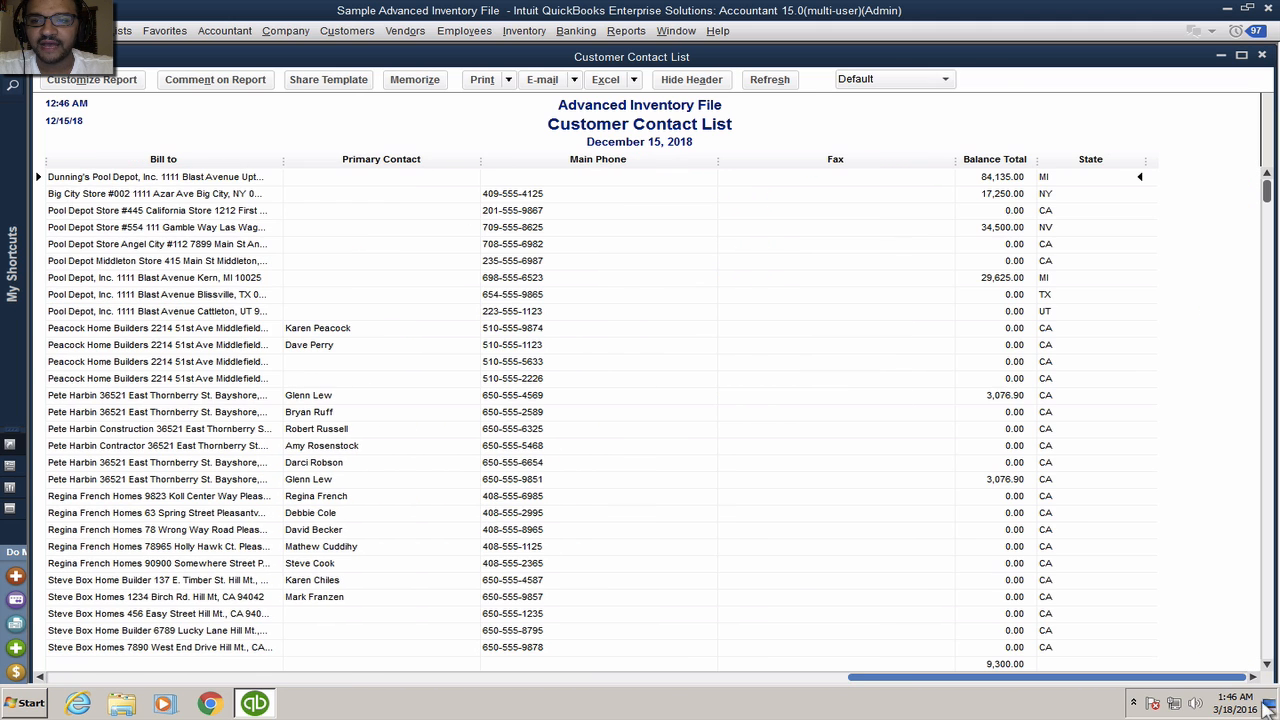
scroll(1094, 207, "down", 5)
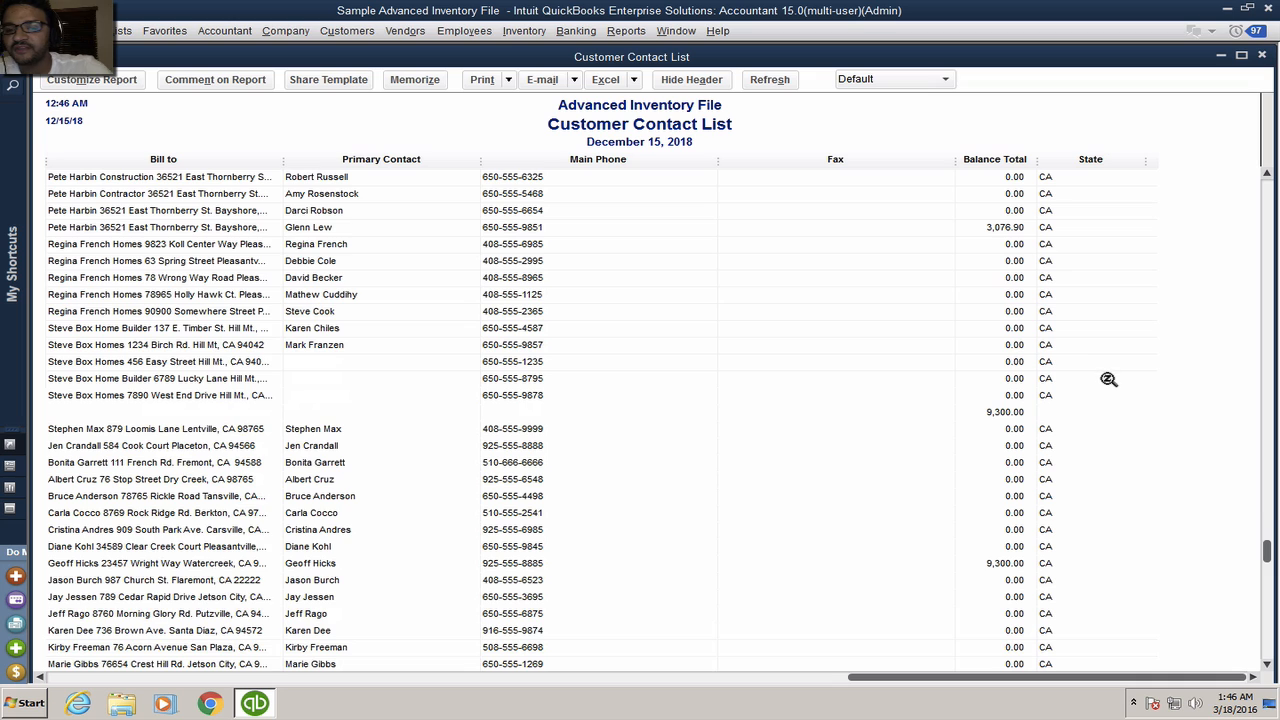
scroll(1108, 336, "up", 2)
scroll(1108, 334, "up", 3)
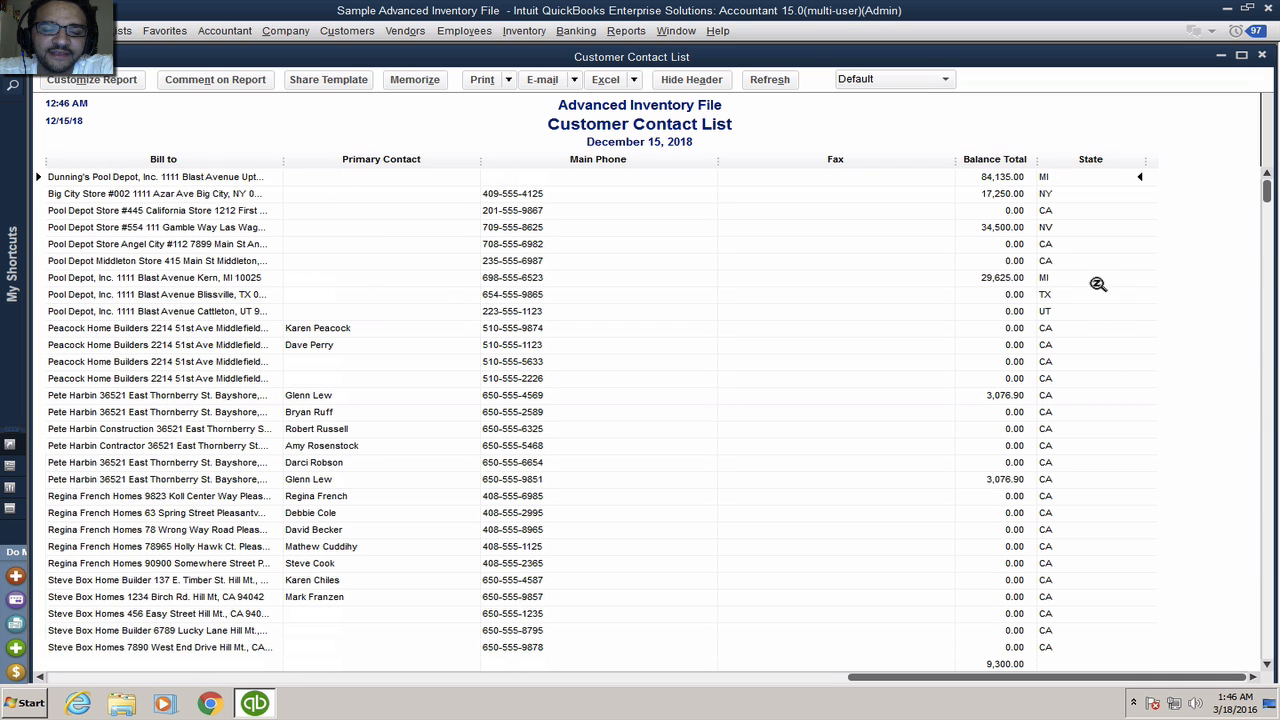
Step: Keep the Customer Contact List open, narrow its window and place the Sales by Customer Summary beside it for comparison
left_click(1262, 56)
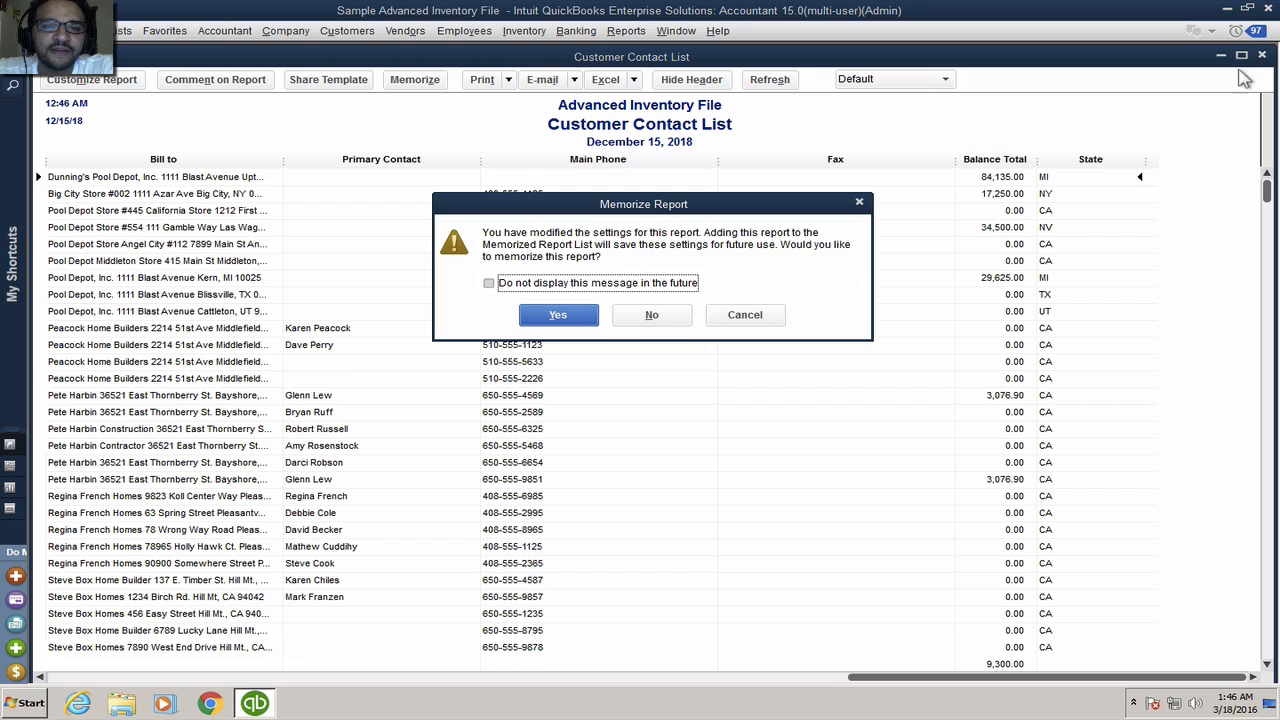
left_click(748, 316)
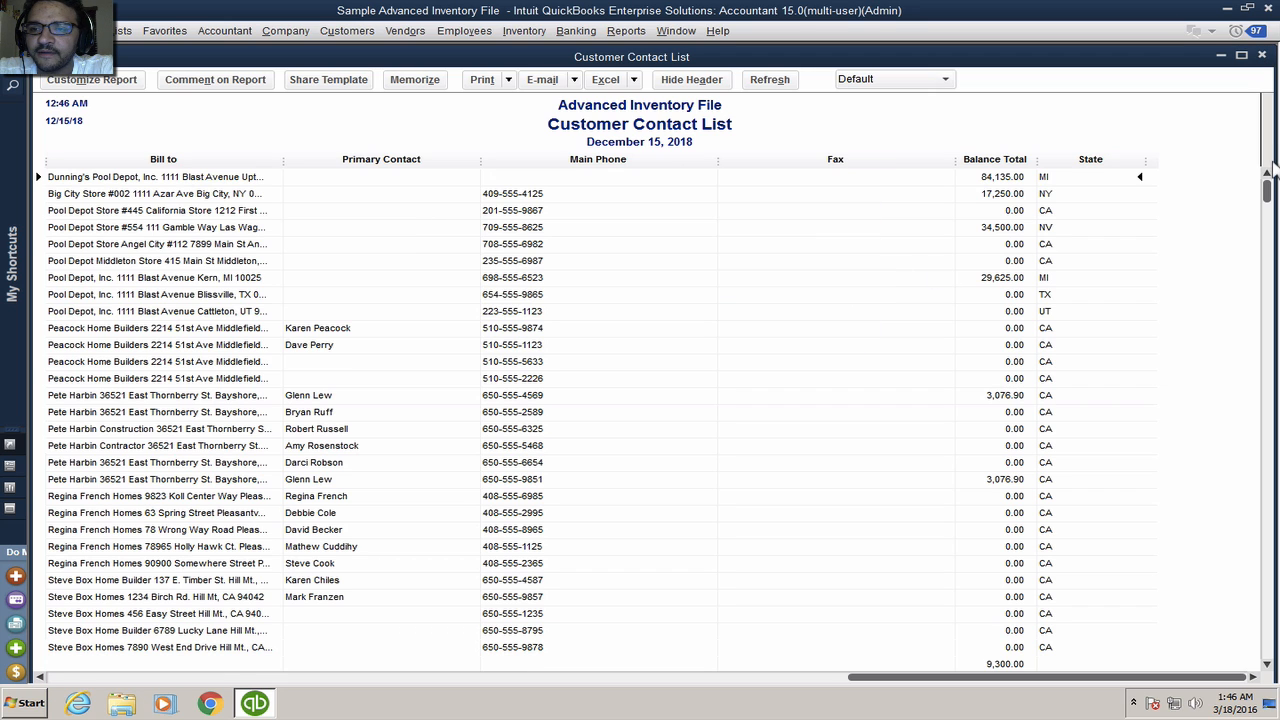
left_click_drag(1271, 160, 466, 157)
left_click_drag(640, 86, 675, 77)
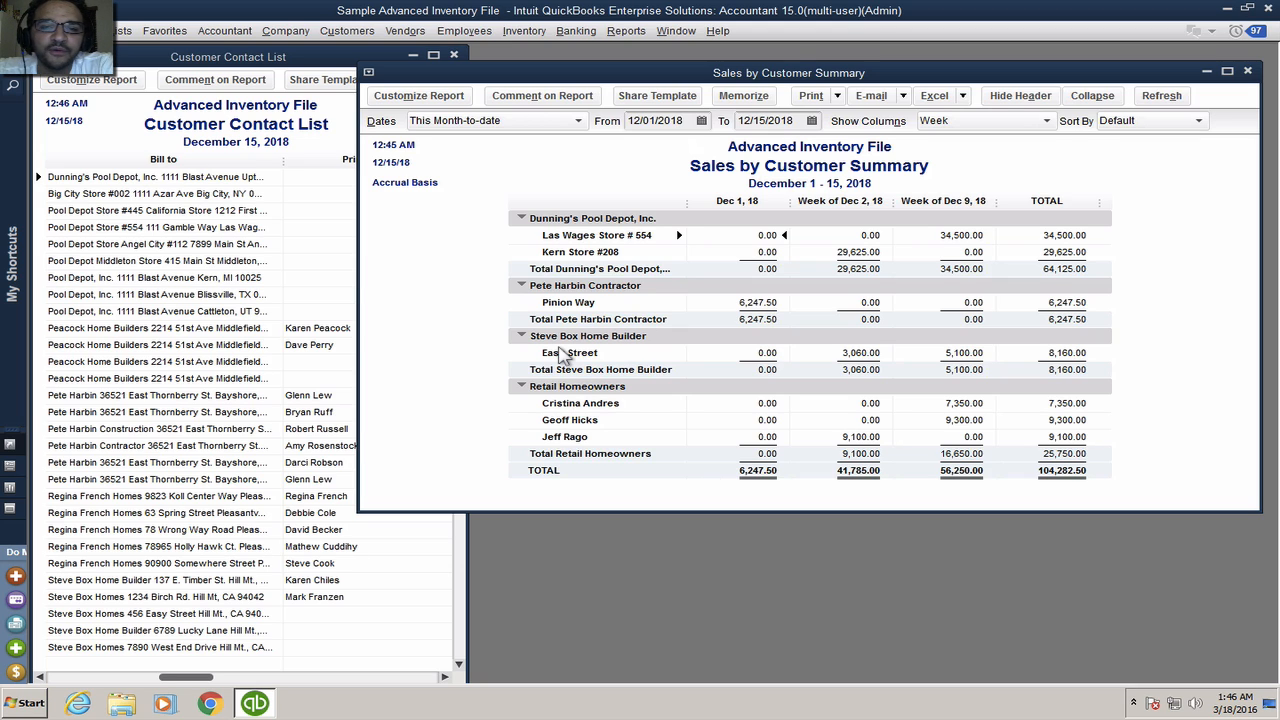
left_click(226, 60)
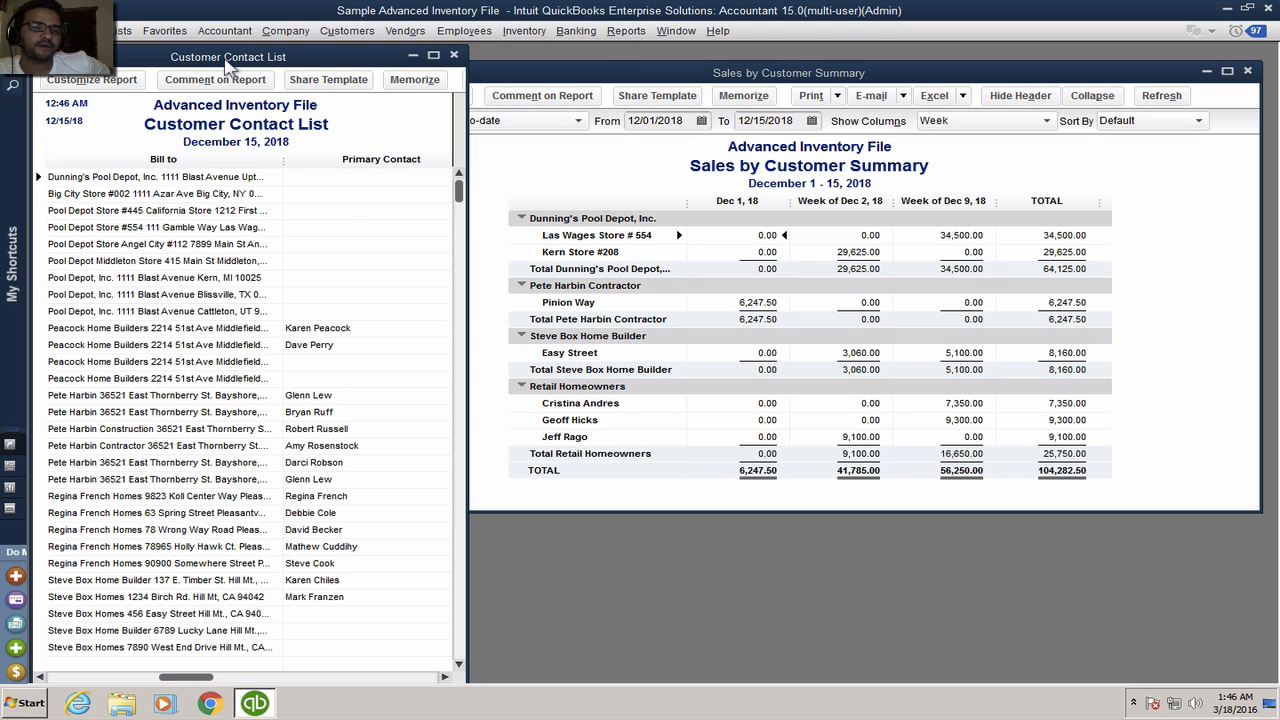
Step: Drill down from the grand total of the Sales by Customer Summary into the Sales by Customer Detail report
left_click(880, 73)
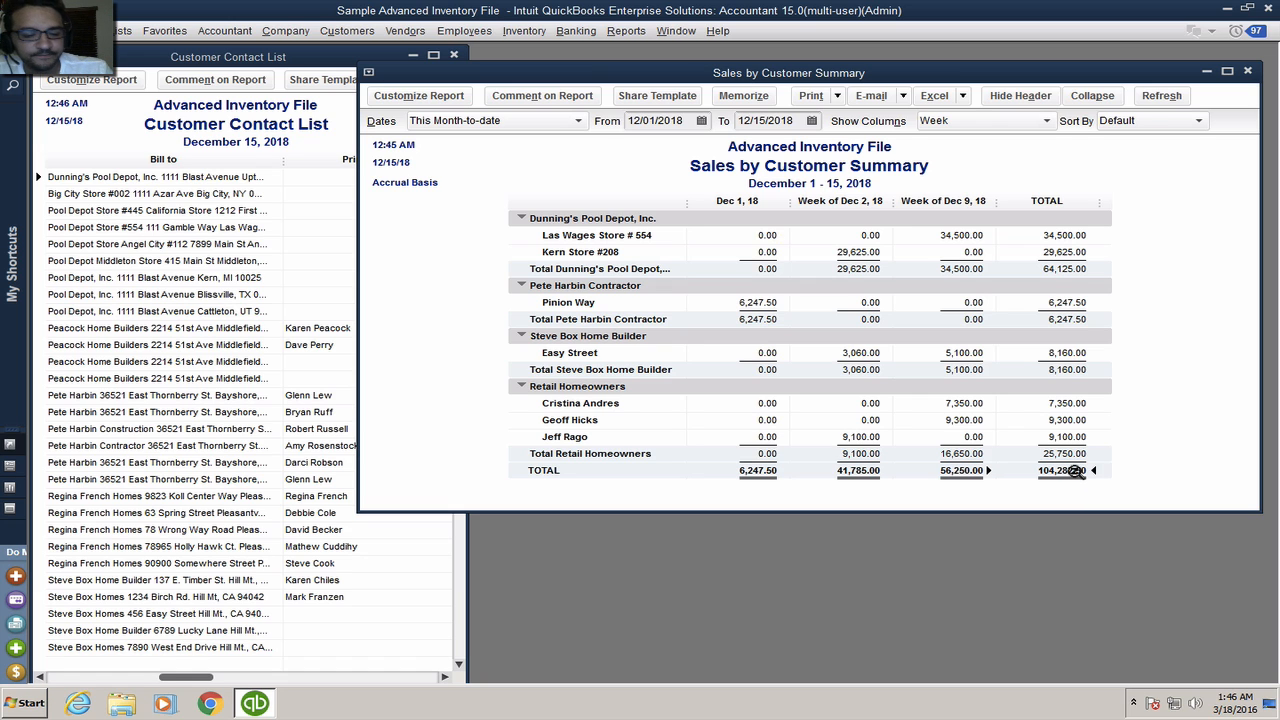
key("ctrl")
key("ctrl")
key("ctrl")
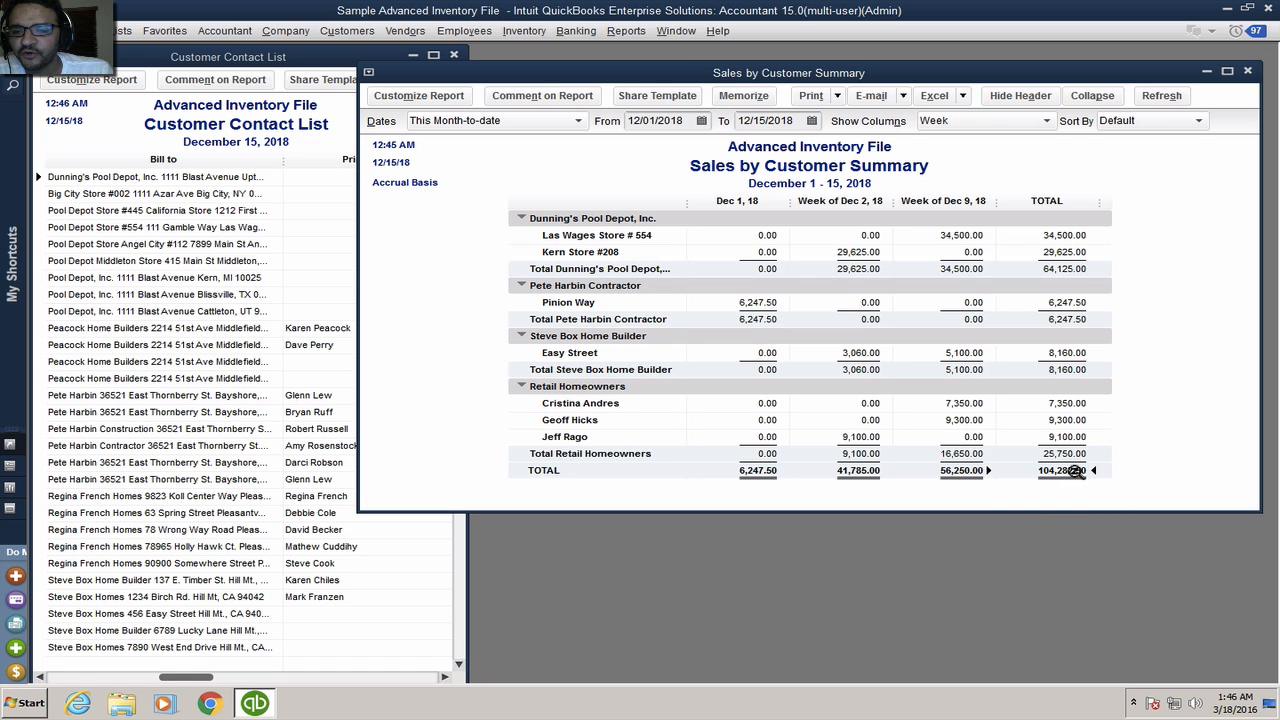
double_click(1075, 471)
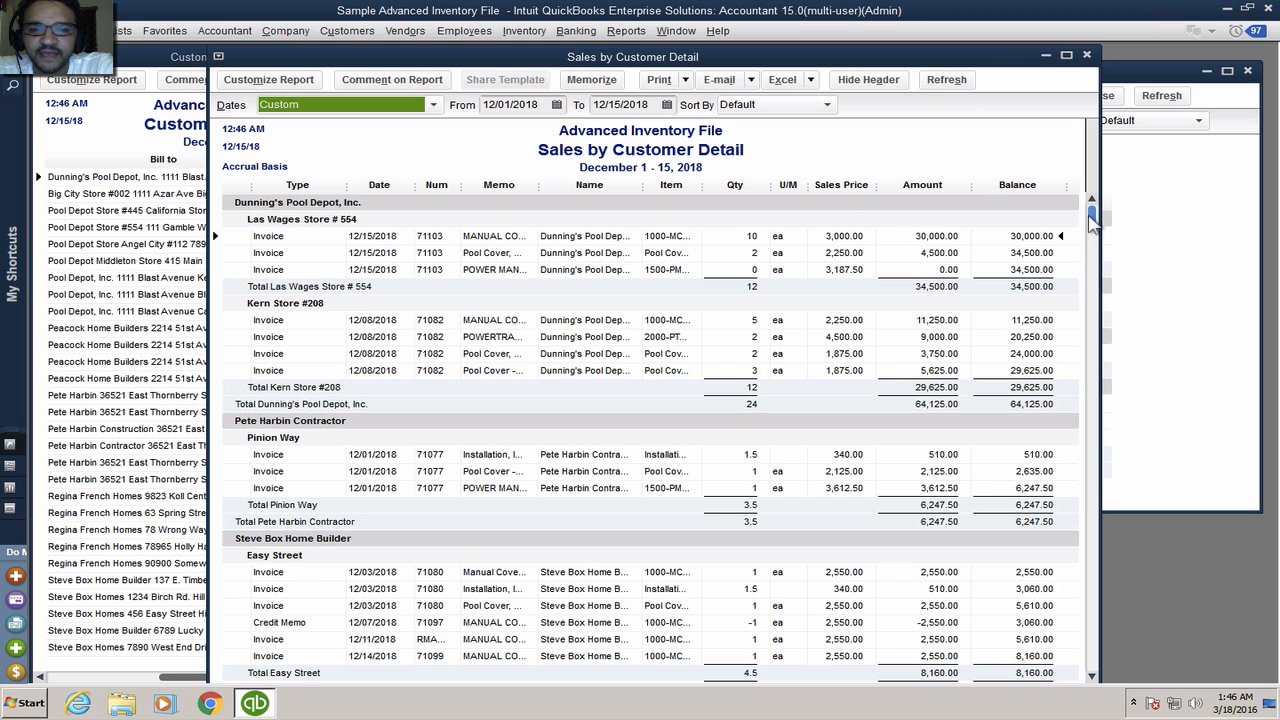
mouse_move(1092, 224)
left_mouse_down()
mouse_move(1097, 680)
mouse_move(1095, 188)
mouse_move(1100, 616)
mouse_move(1118, 655)
mouse_move(1097, 205)
left_mouse_up()
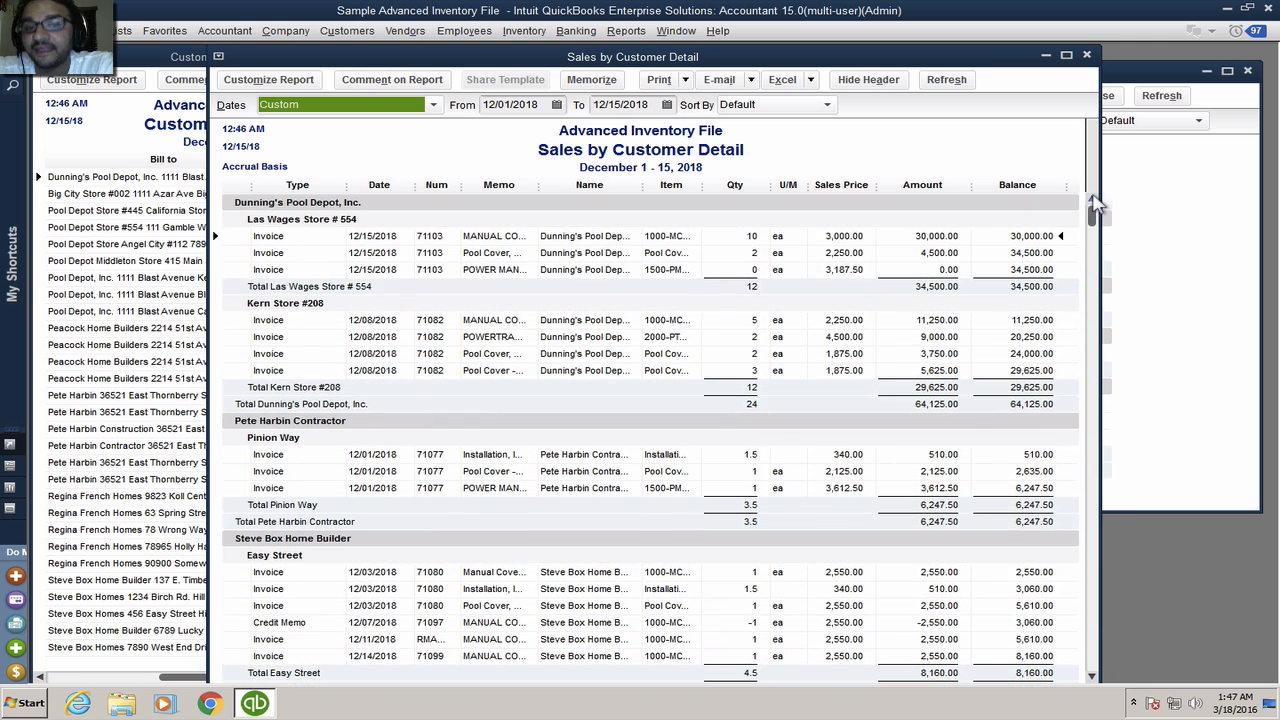
Step: Add the Name State column to the Sales by Customer Detail report
left_click(268, 80)
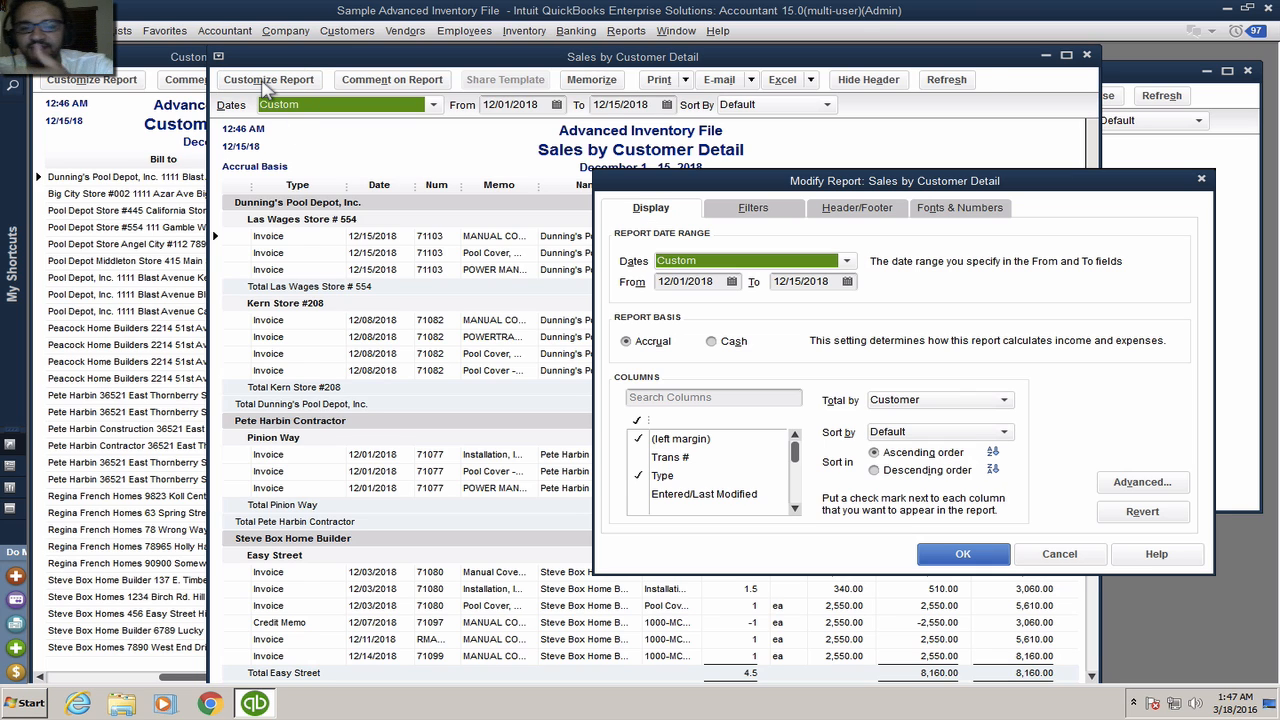
left_click(679, 397)
type("stat")
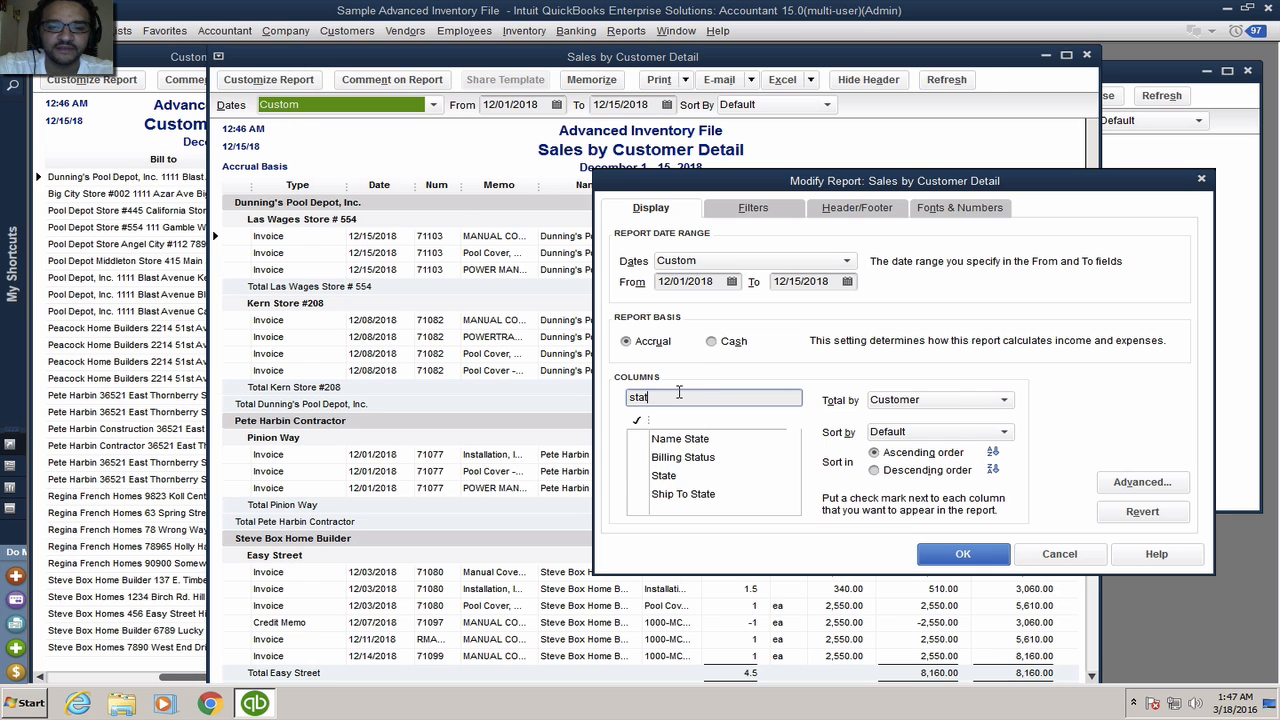
type("e")
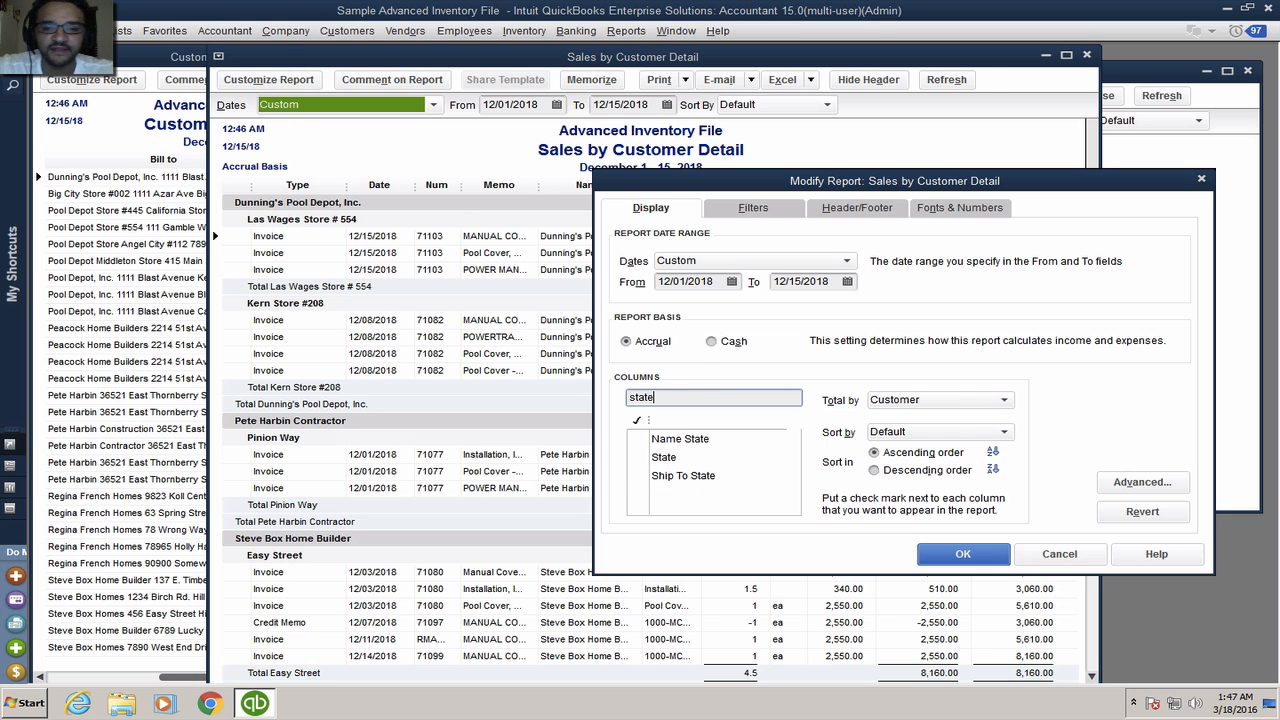
left_click(636, 439)
left_click(955, 556)
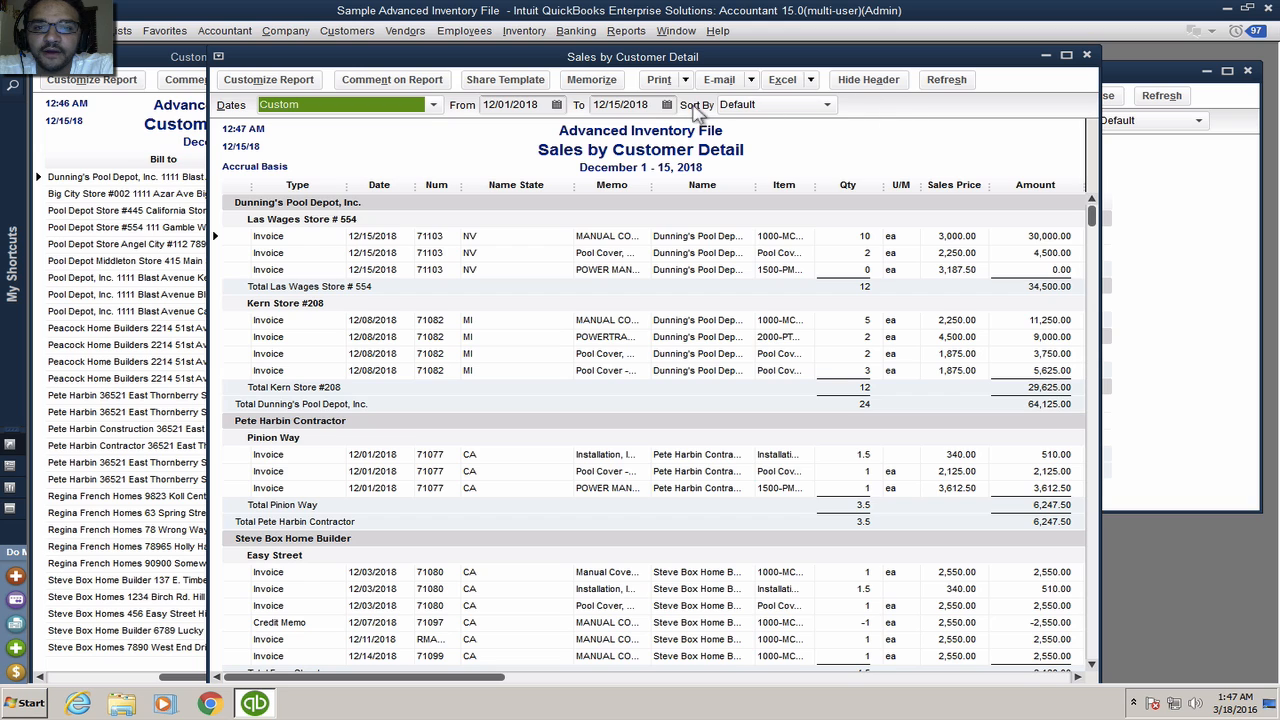
Step: Export the Sales by Customer Detail report to a new worksheet in a new Excel workbook
left_click(803, 85)
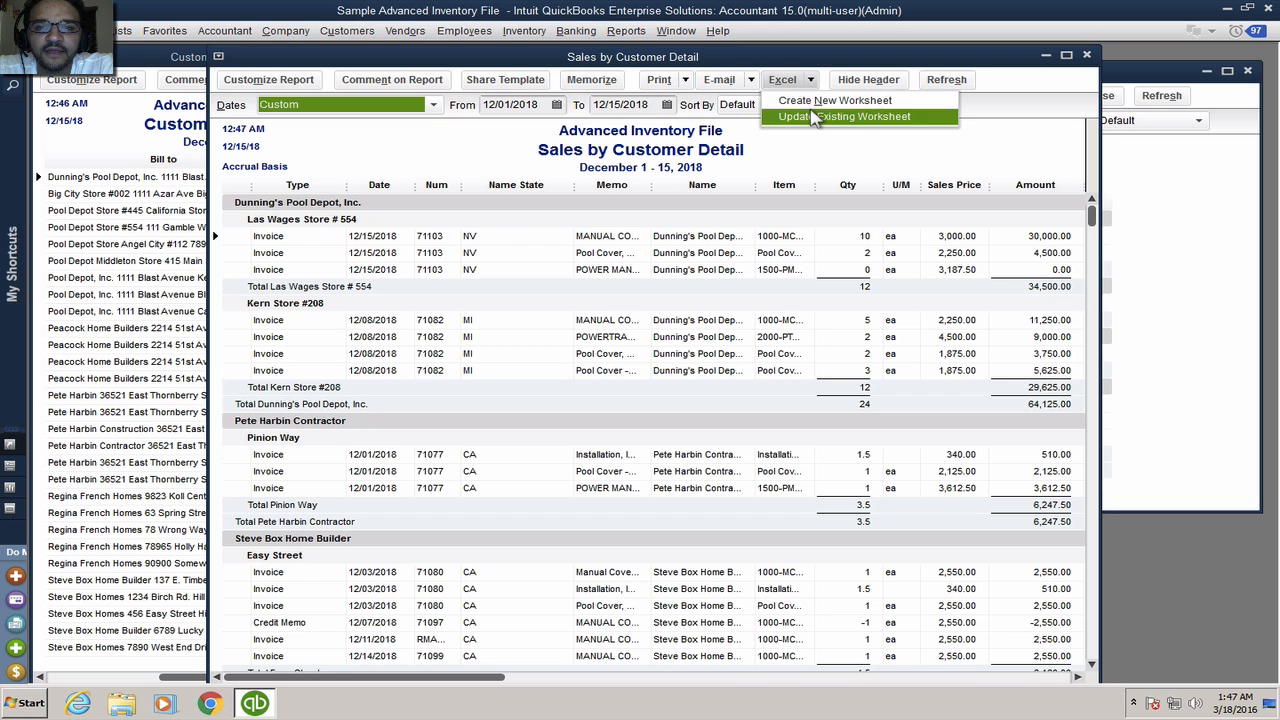
left_click(811, 101)
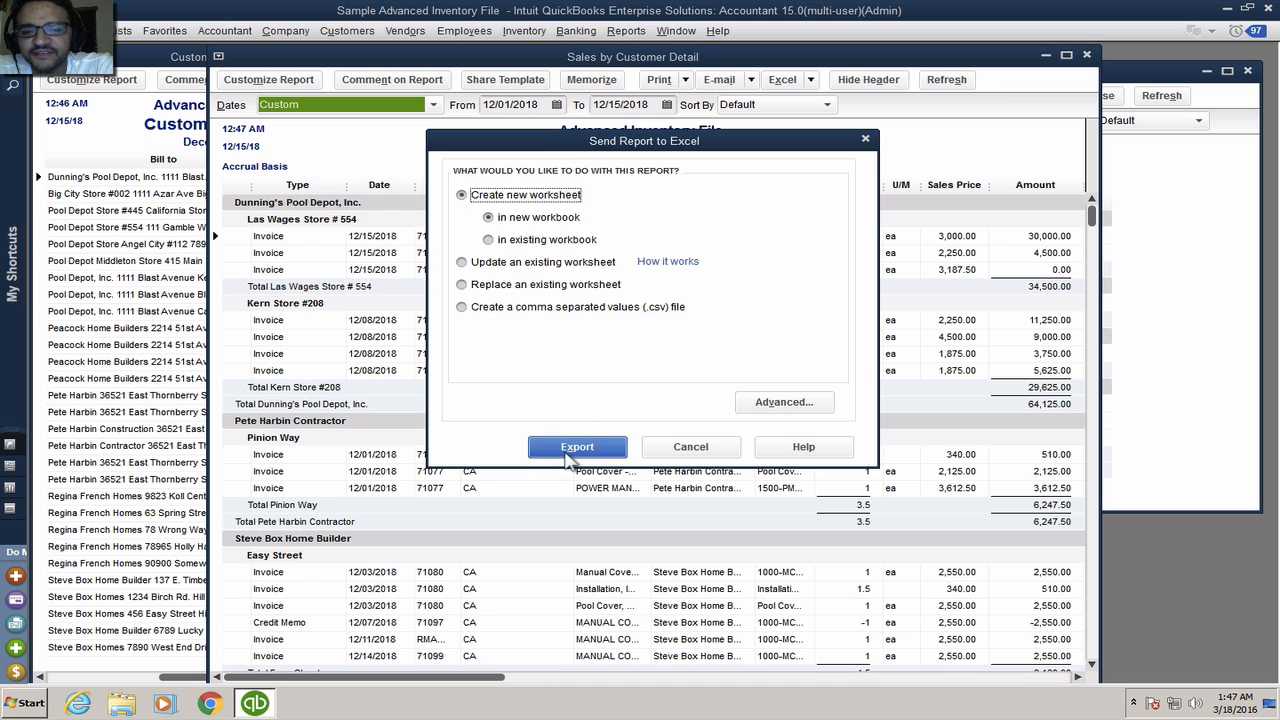
left_click(566, 450)
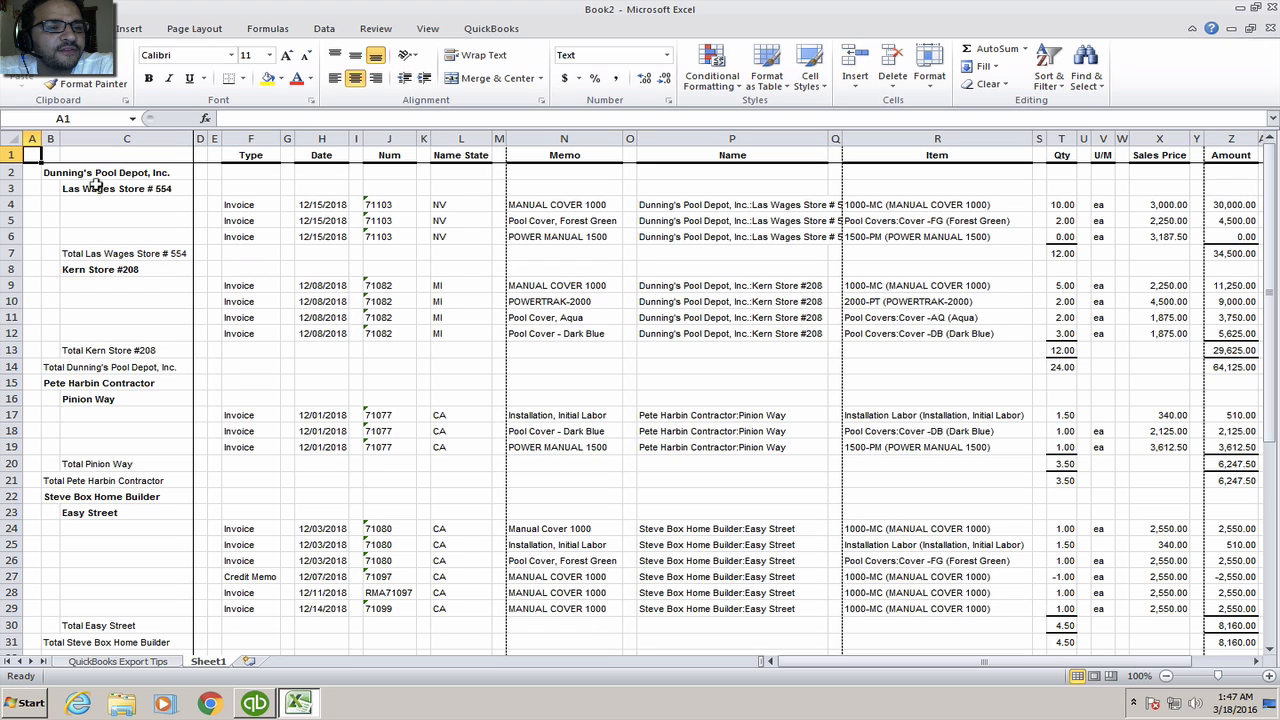
Step: Delete all customer heading, subtotal and total rows around the transaction lines: rows 2–3, 7–8, 13–16, 20–23, 30–33, 37–38, 42–43 and 47–50
left_click_drag(14, 172, 14, 187)
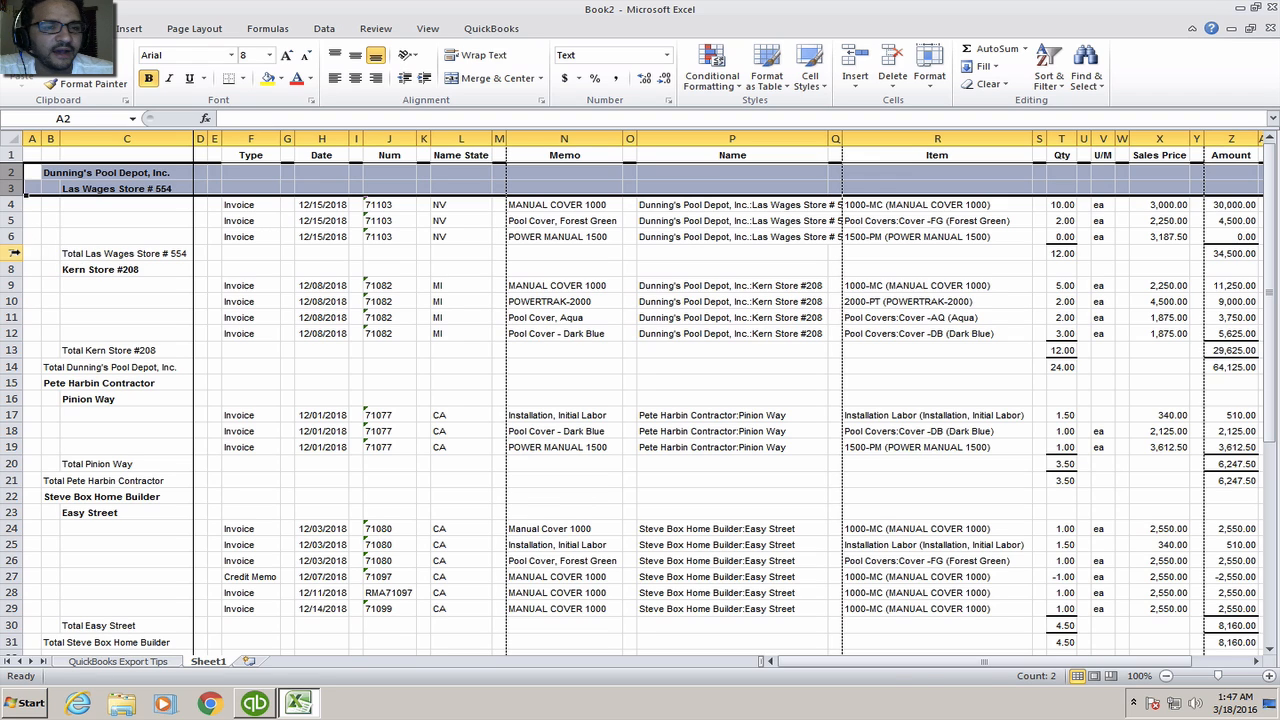
mouse_move(14, 253)
left_mouse_down("ctrl")
mouse_move(14, 285)
mouse_move(14, 269)
left_mouse_up("ctrl")
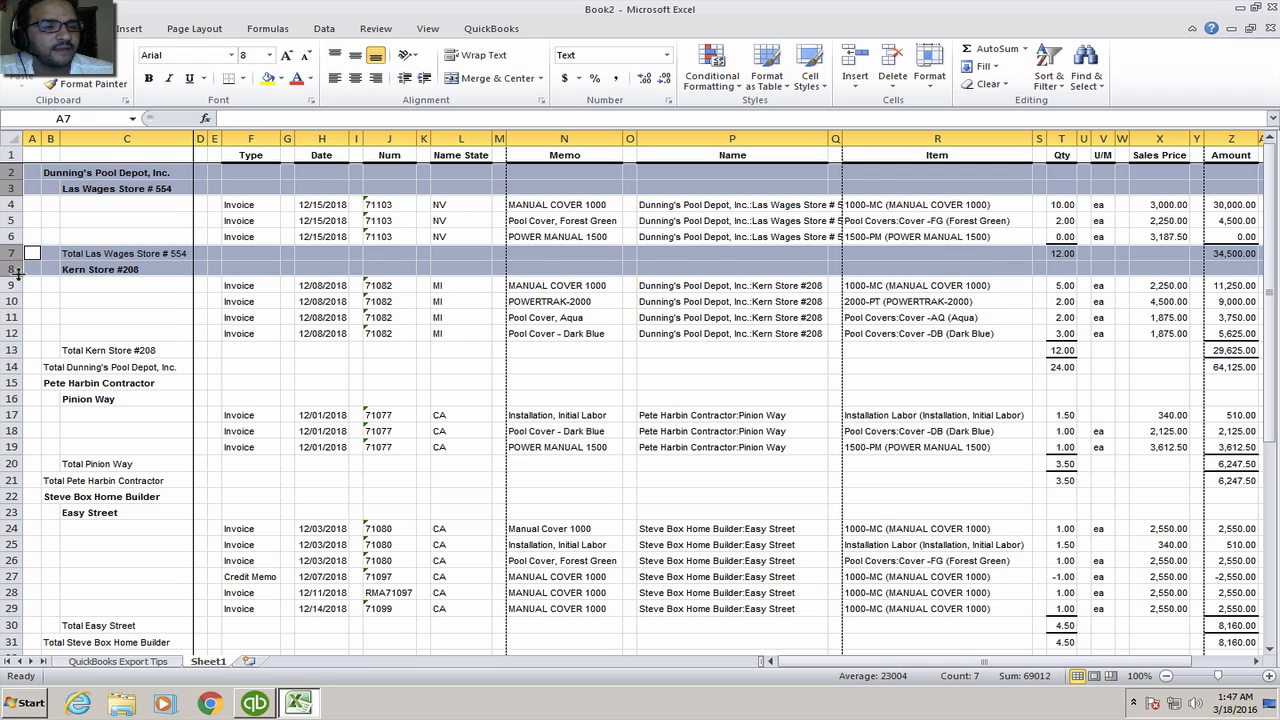
left_click_drag(14, 350, 12, 400, "ctrl")
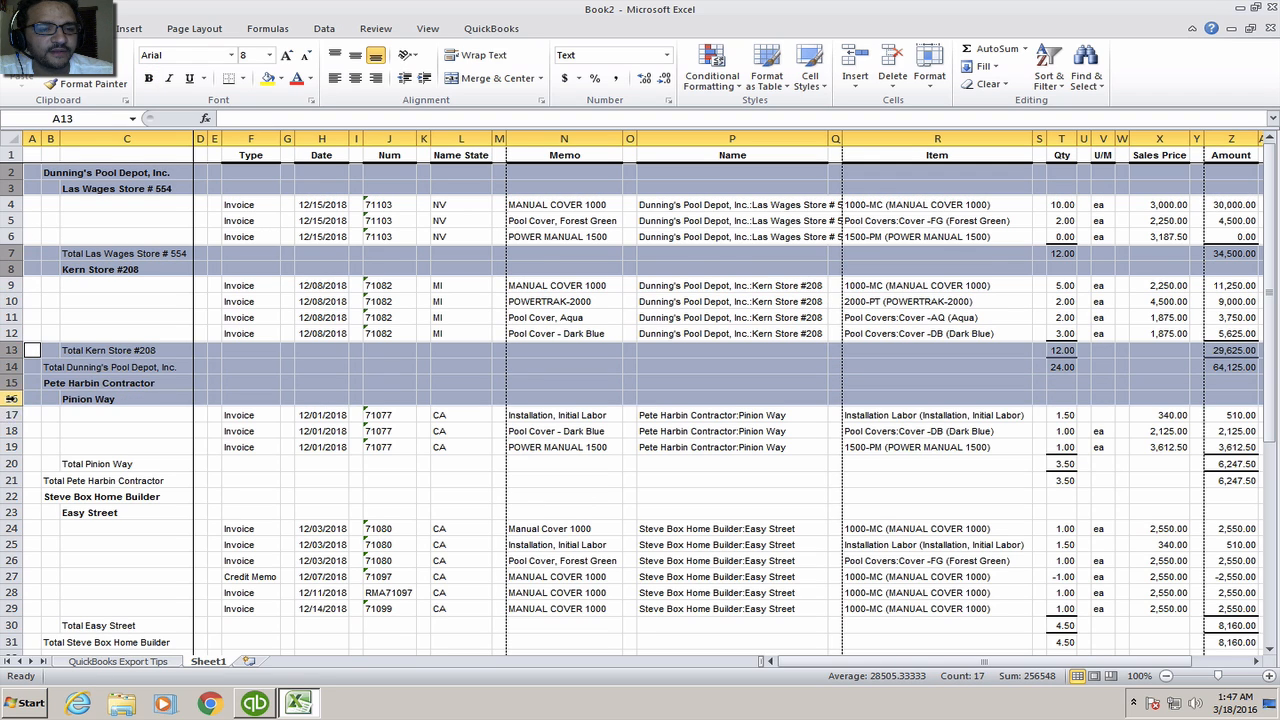
left_click_drag(14, 463, 14, 512, "ctrl")
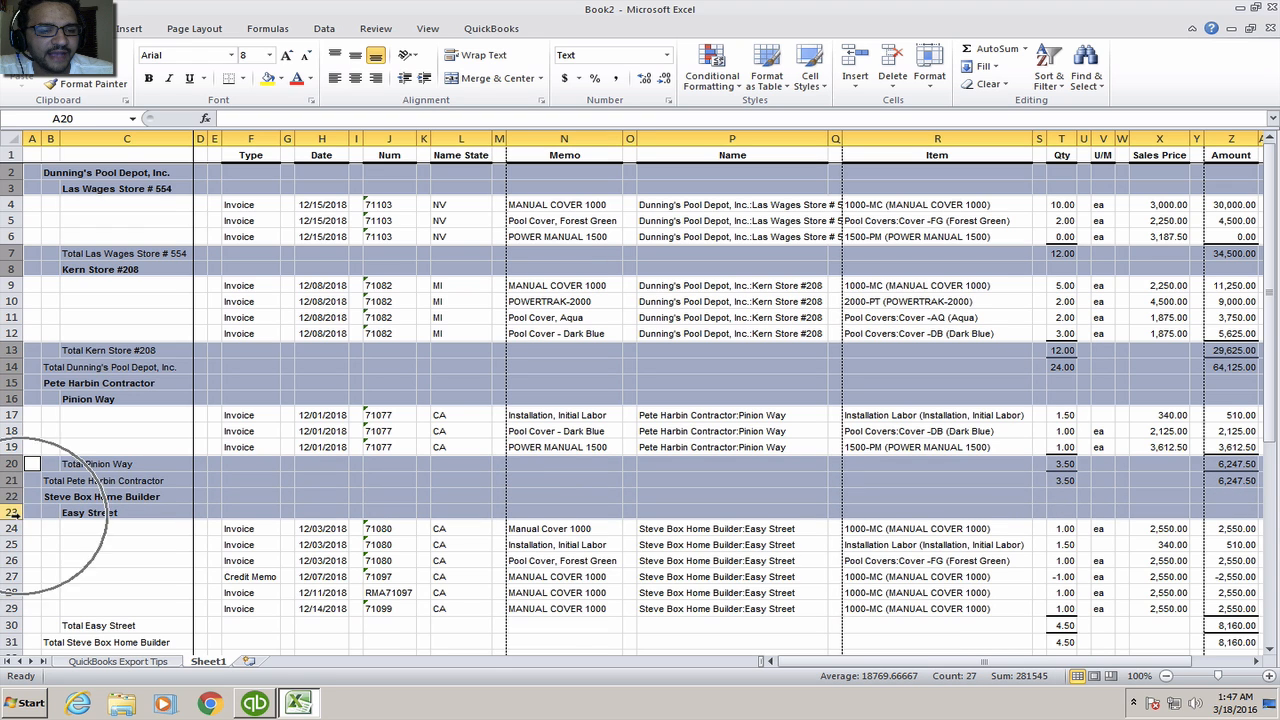
scroll(89, 520, "down", 1)
scroll(90, 520, "down", 2)
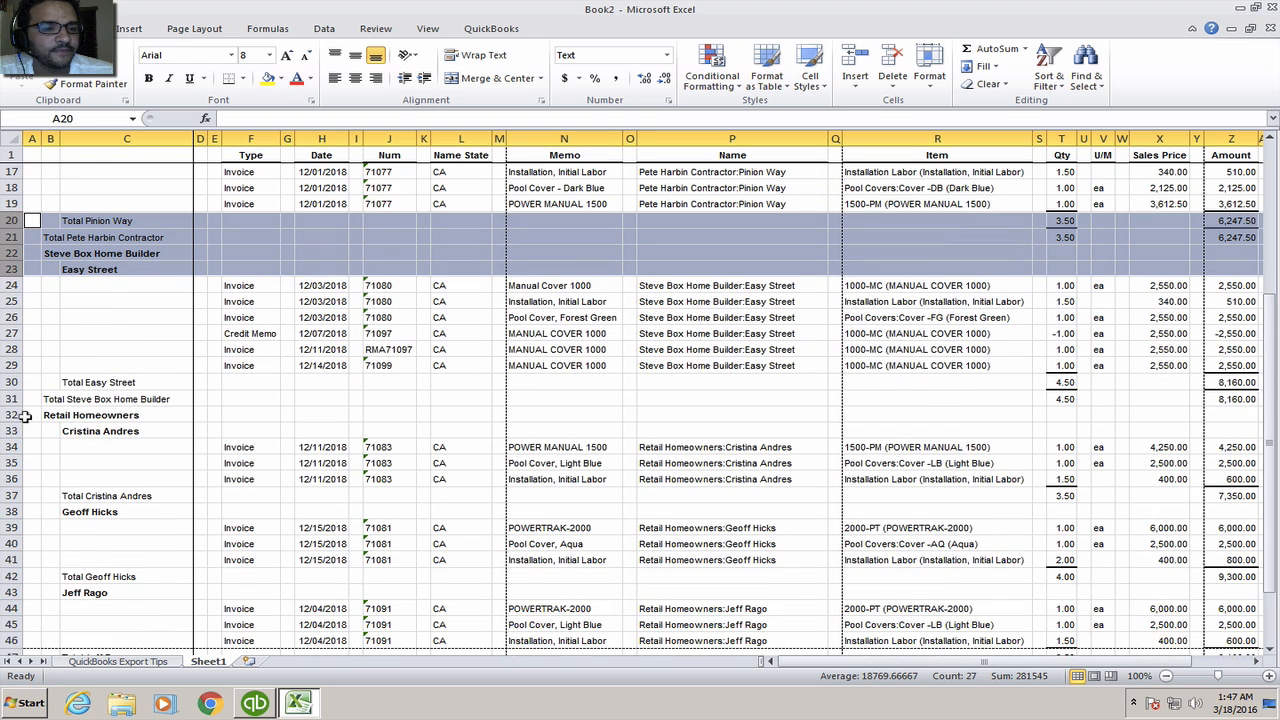
left_click_drag(10, 382, 8, 430)
scroll(10, 430, "down", 2)
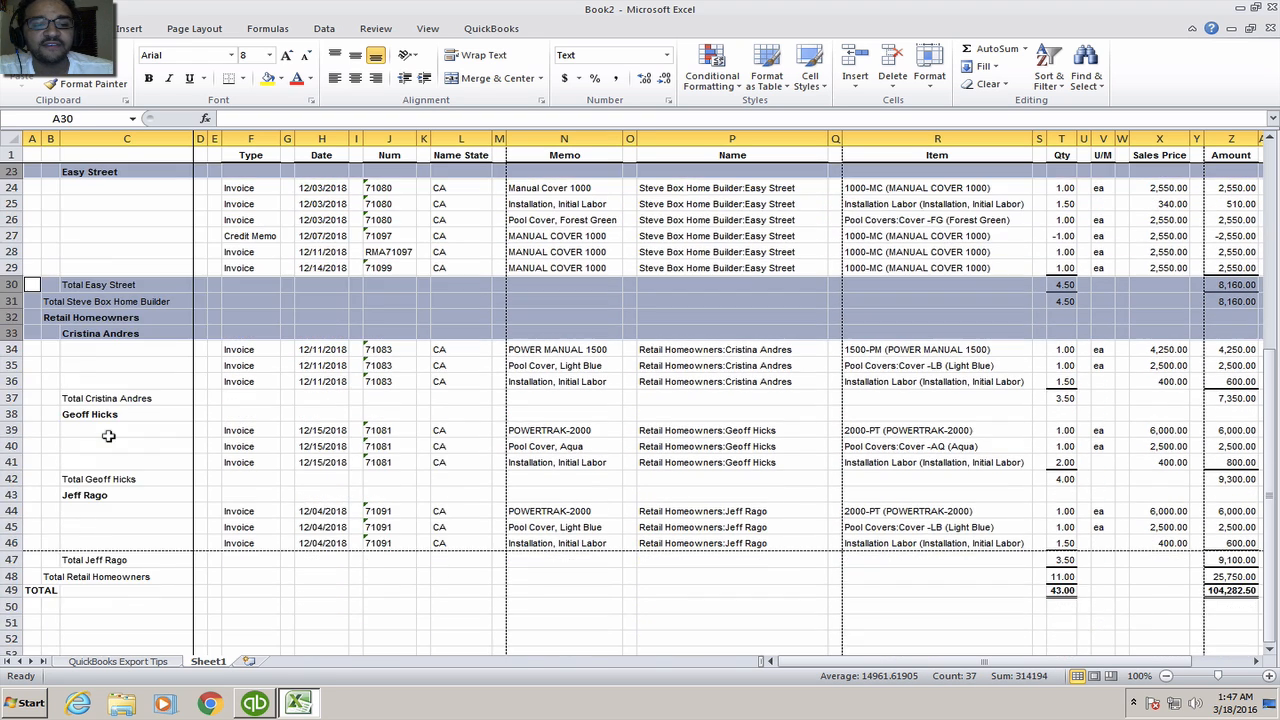
left_click(12, 398, "ctrl")
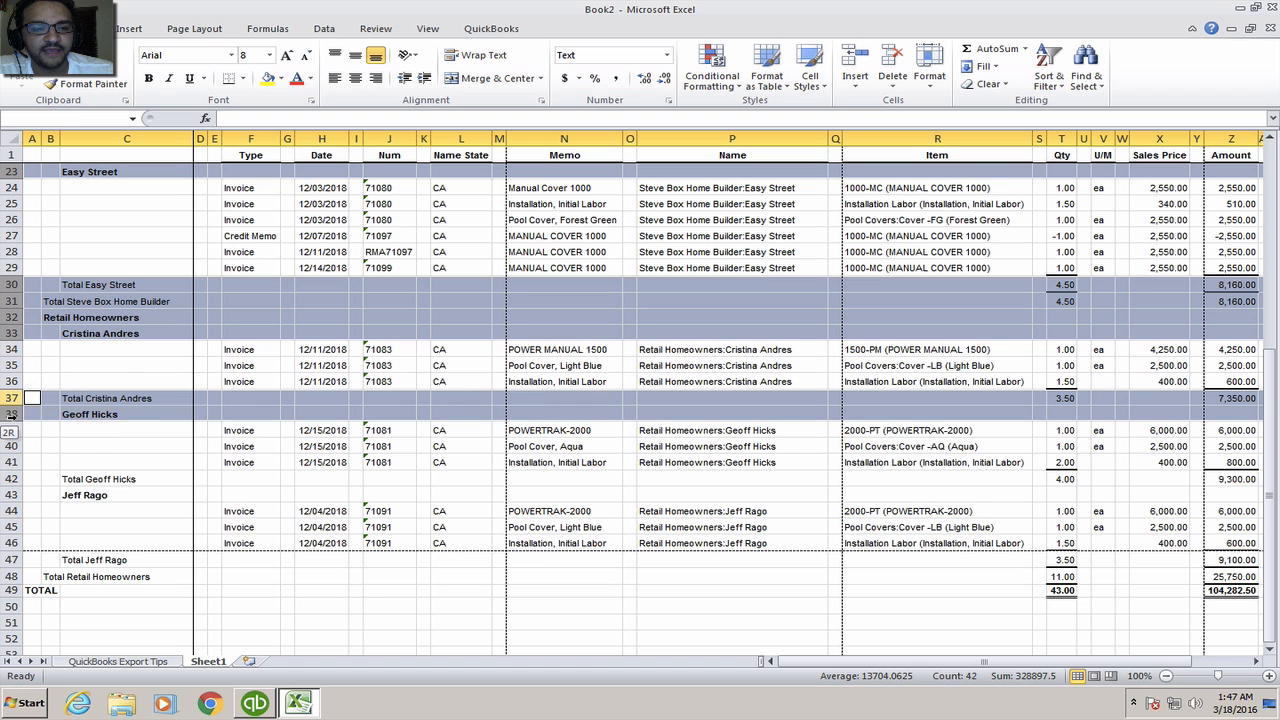
left_click_drag(10, 479, 11, 496)
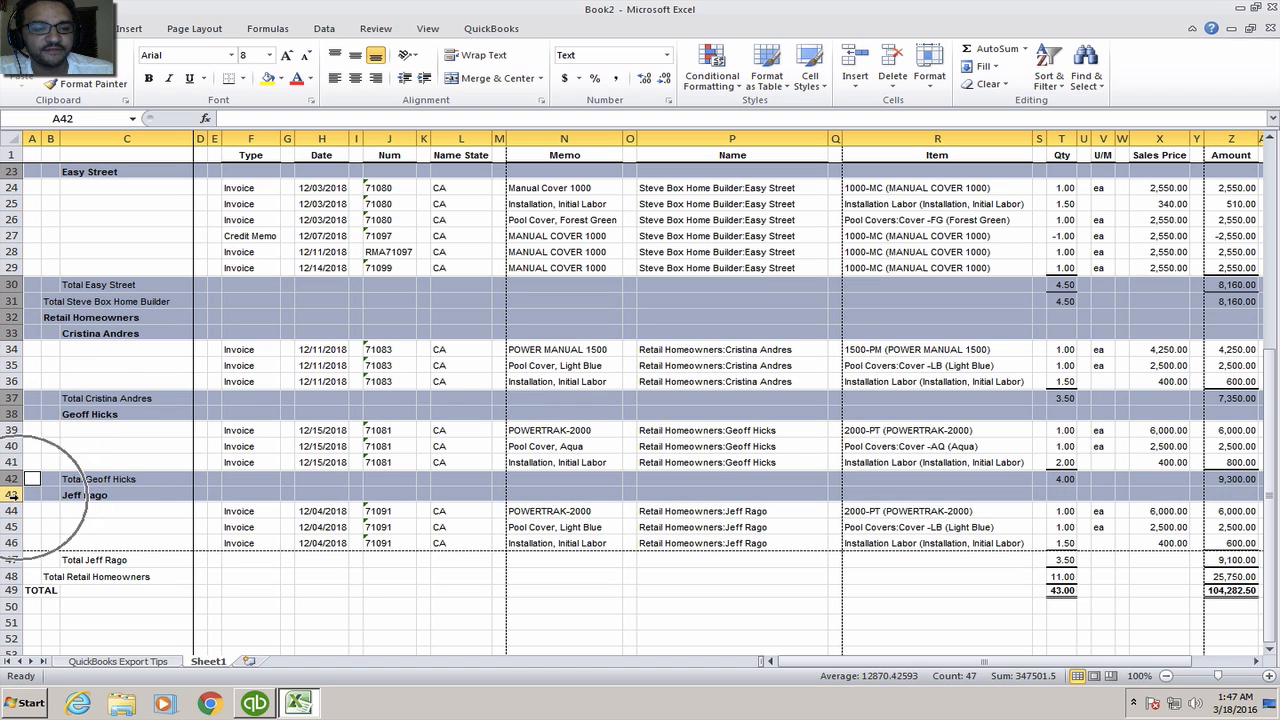
left_click_drag(10, 561, 10, 610)
right_click(111, 284)
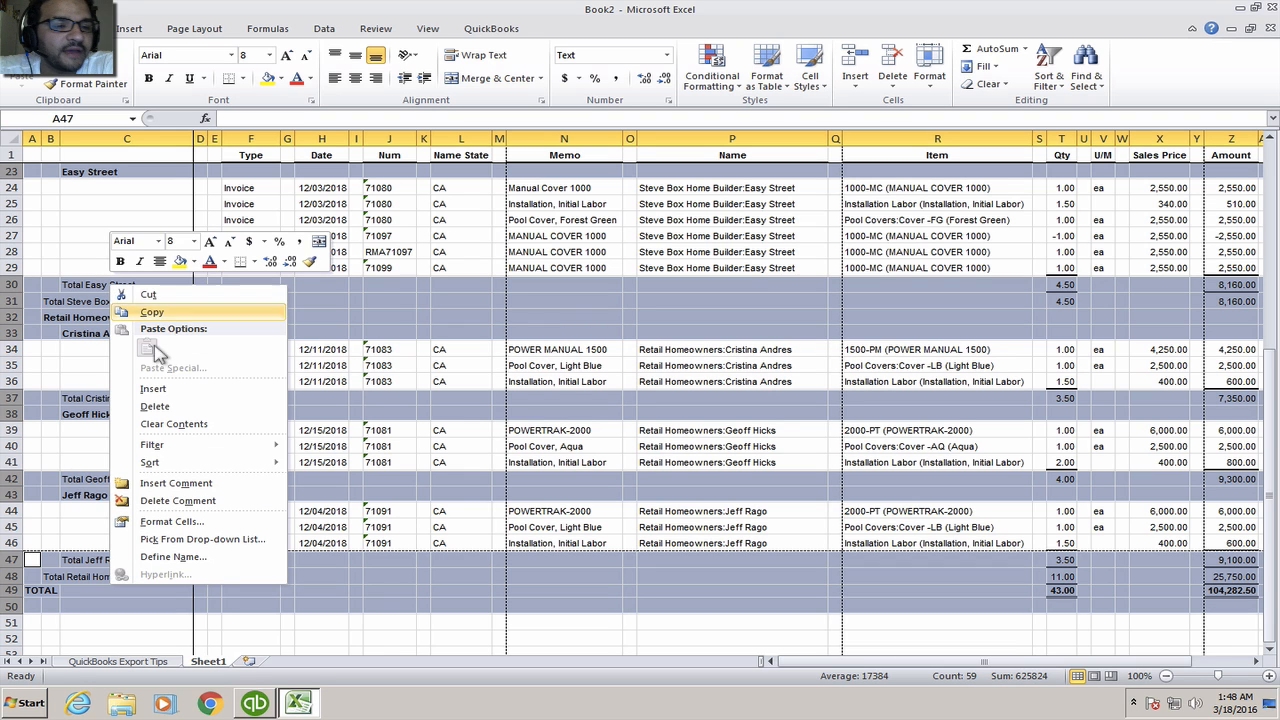
left_click(158, 406)
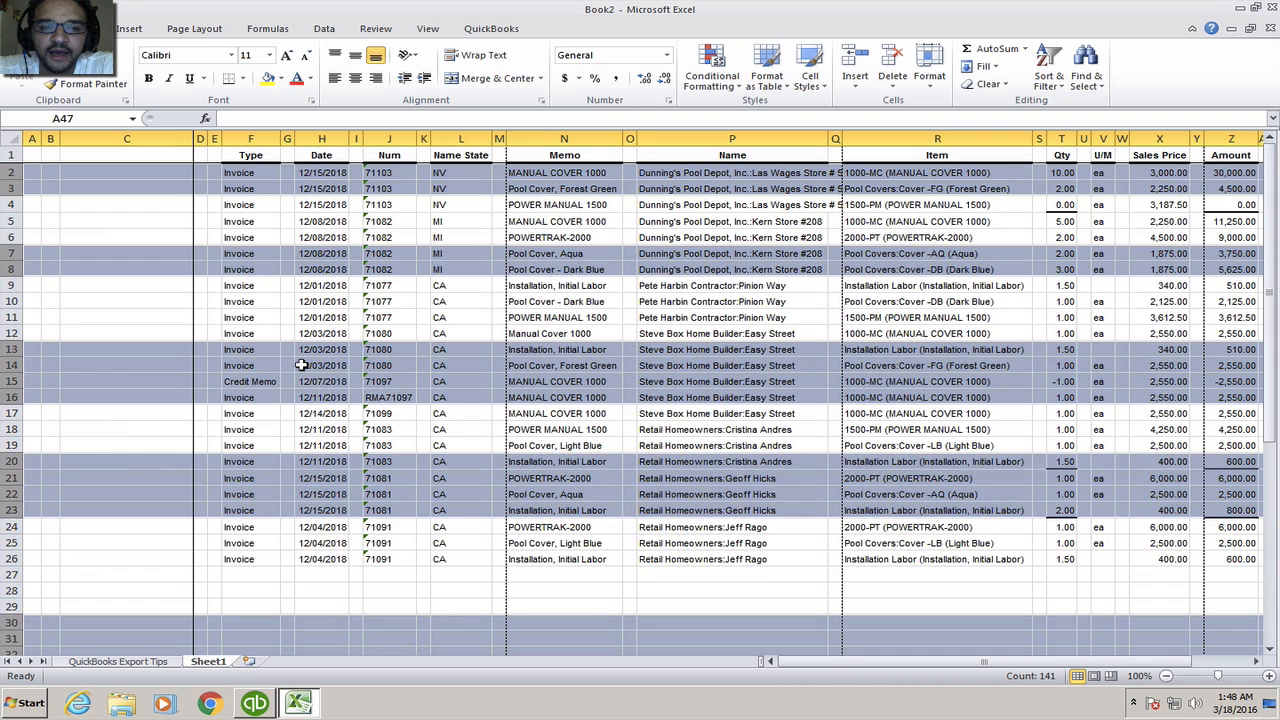
left_click(482, 172)
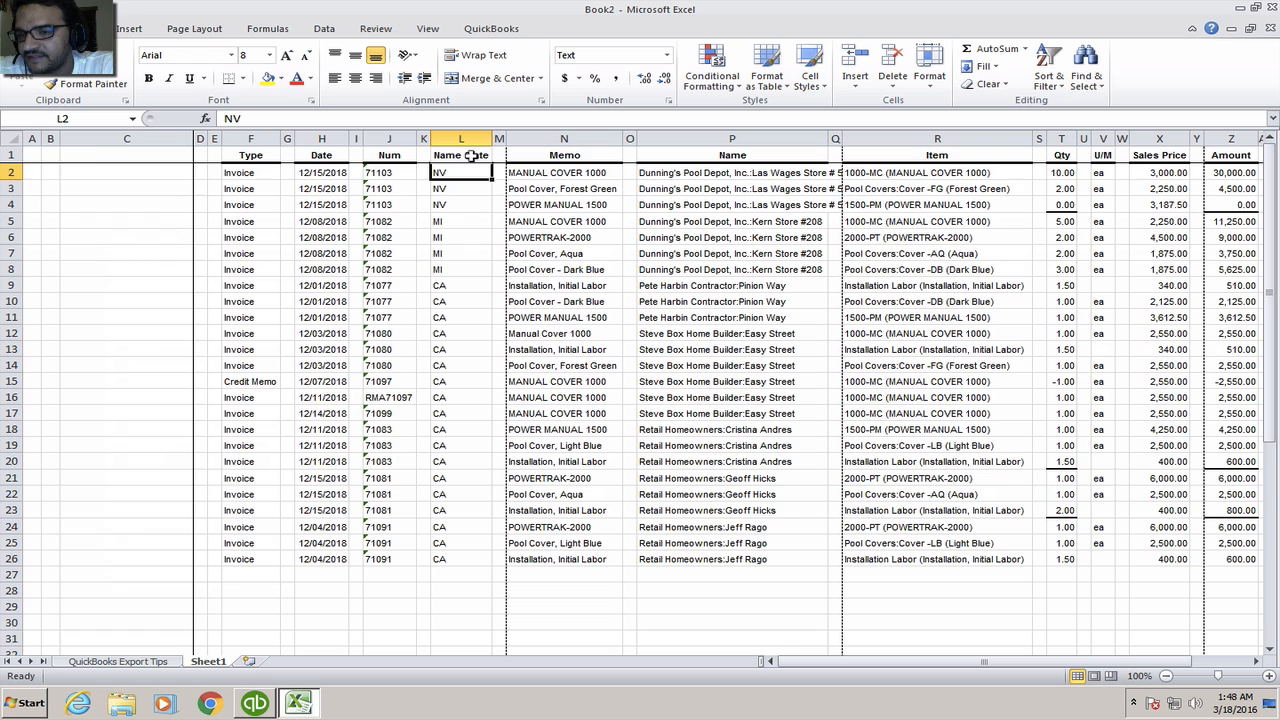
Step: Delete the empty columns A to E before the Type column
left_click_drag(215, 138, 22, 118)
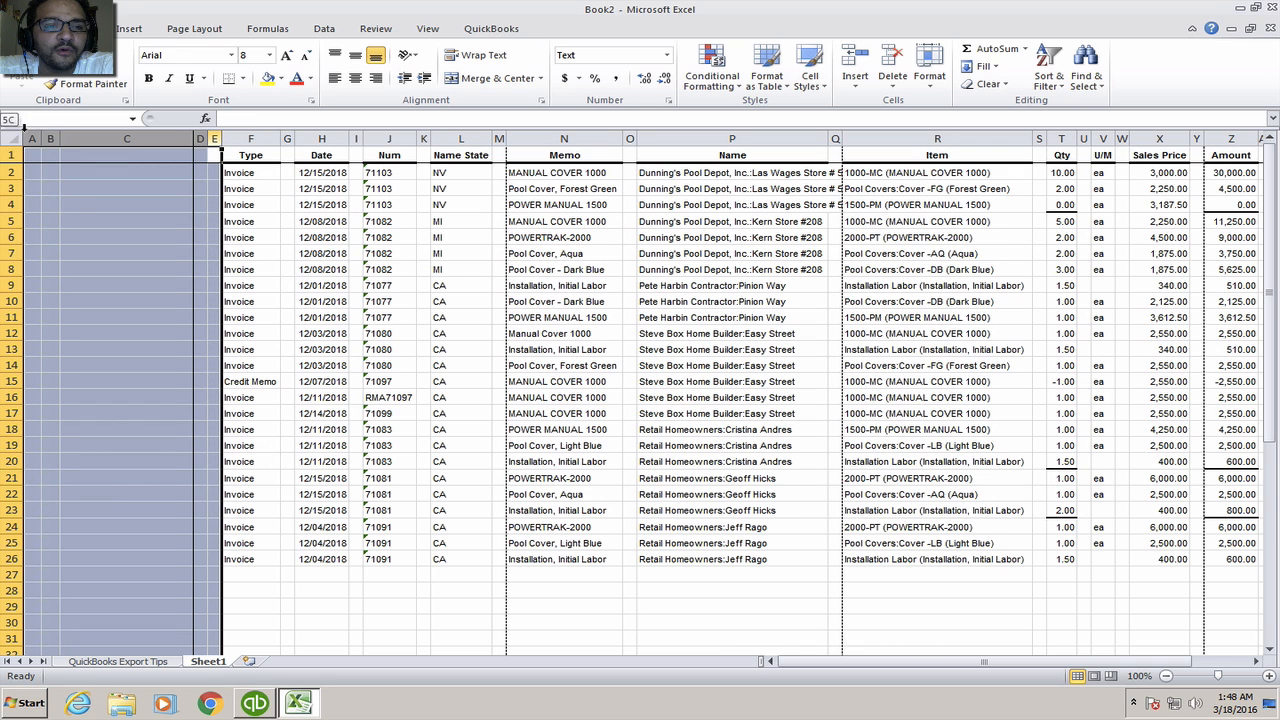
right_click(60, 198)
left_click(110, 333)
left_click(333, 366)
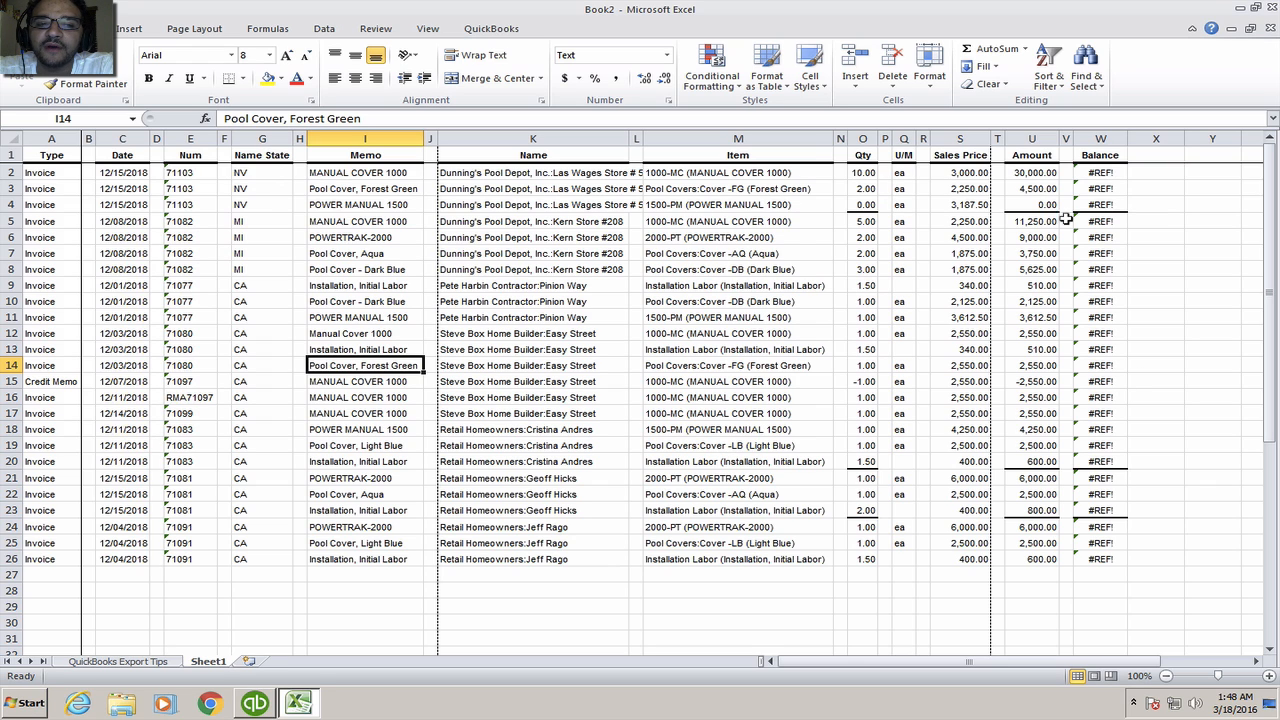
Step: Delete the Balance column with the #REF! errors
left_click(1100, 139)
right_click(1100, 139)
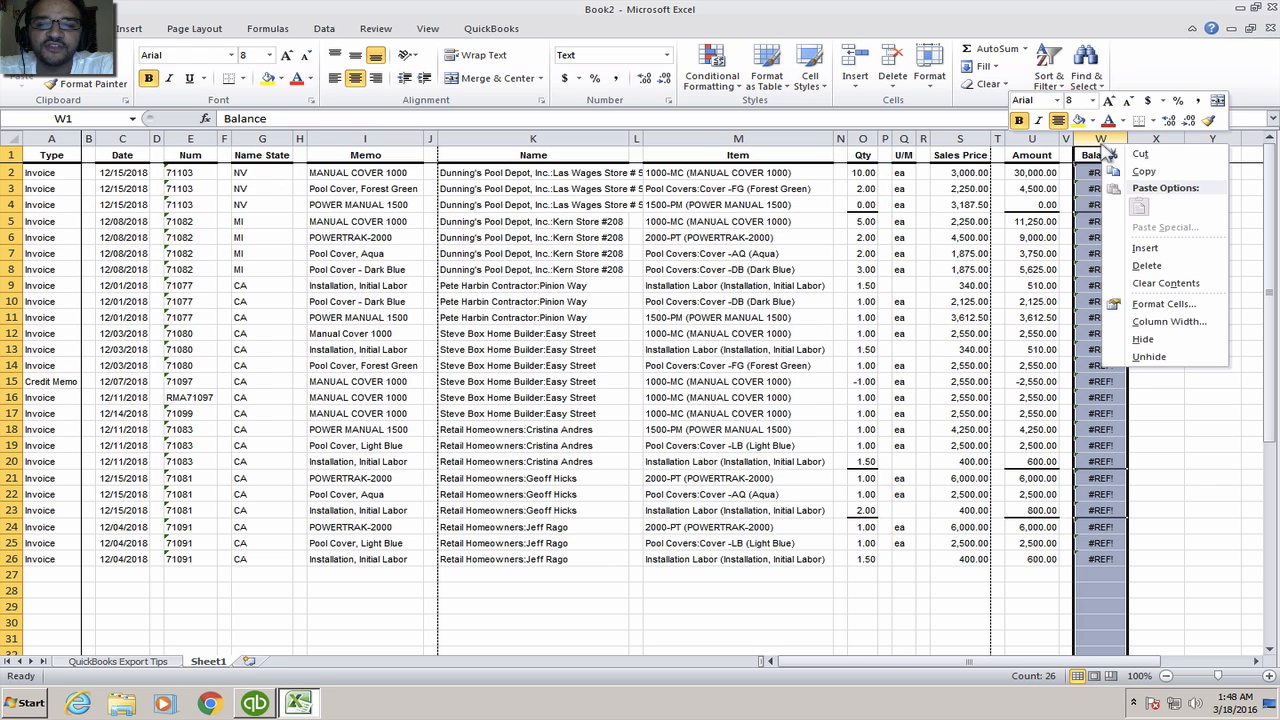
left_click(1150, 268)
left_click(1156, 255)
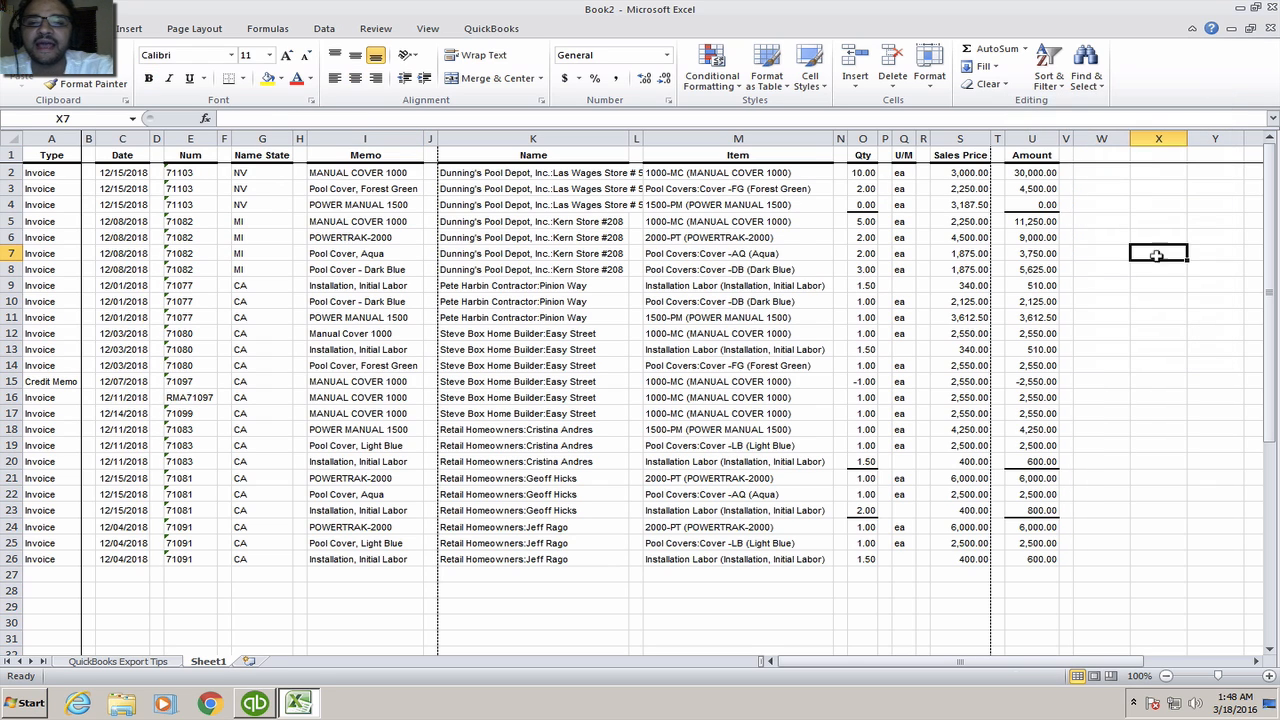
Step: Delete the blank spacer columns B, D, F, H, J, L, N, P, R and T between the data columns
left_click(88, 138)
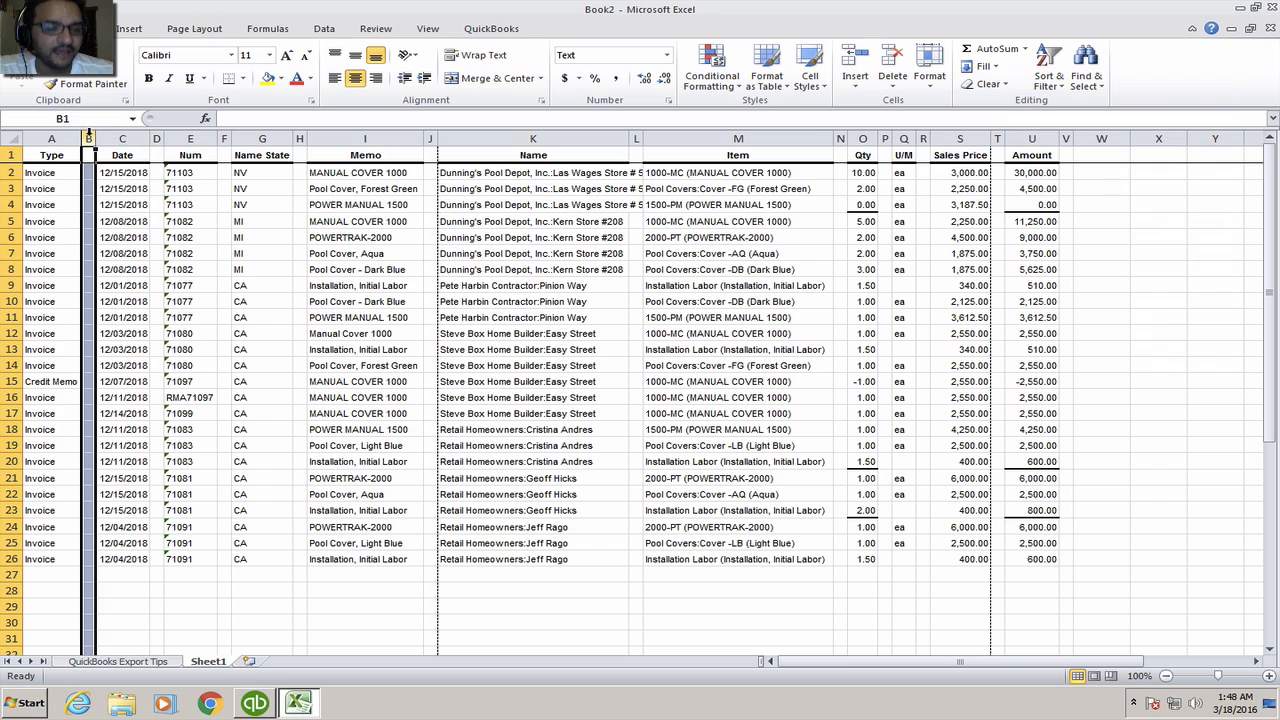
left_click(156, 138, "ctrl")
left_click(224, 138, "ctrl")
left_click(299, 138, "ctrl")
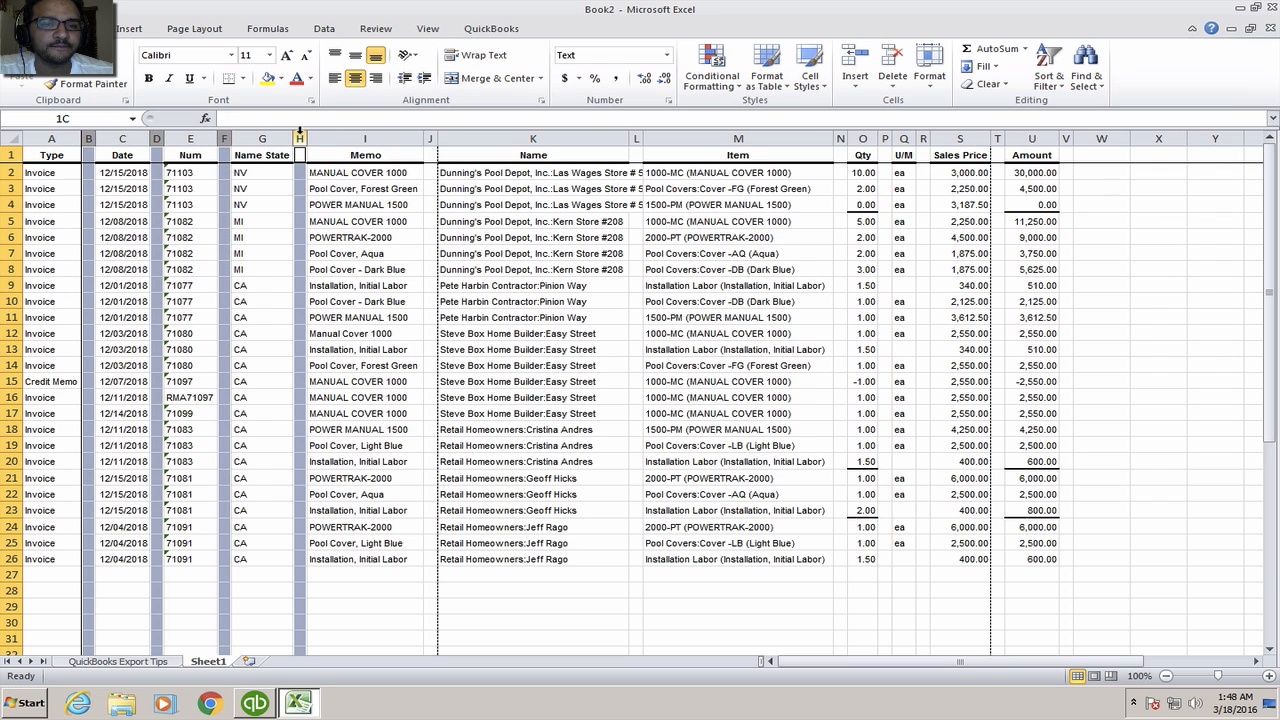
left_click(430, 138, "ctrl")
left_click(636, 138, "ctrl")
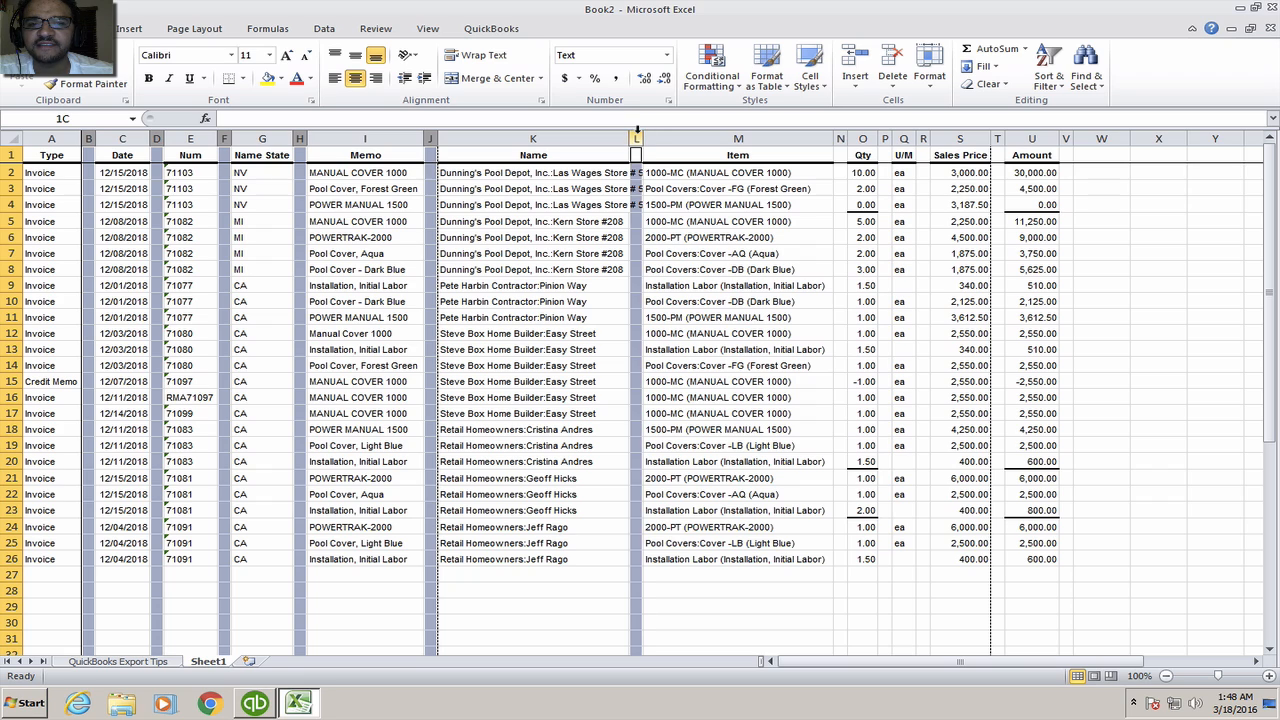
left_click(840, 138, "ctrl")
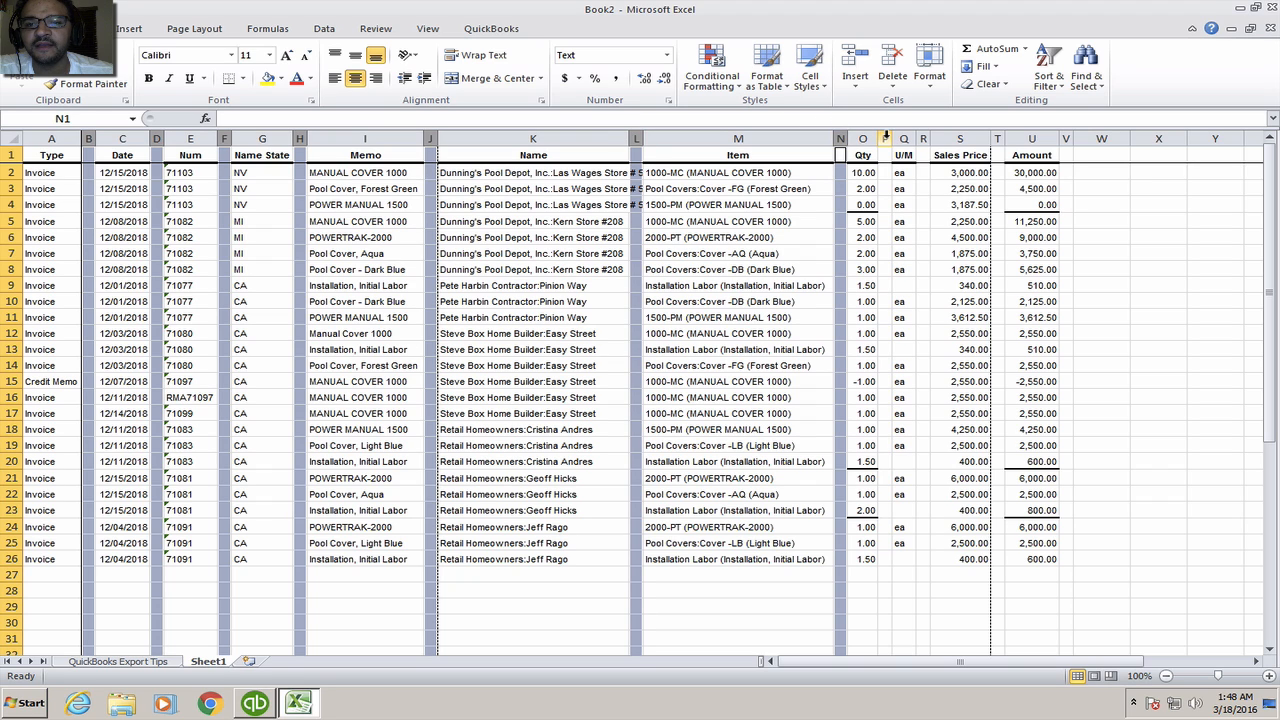
left_click(885, 138, "ctrl")
left_click(922, 138, "ctrl")
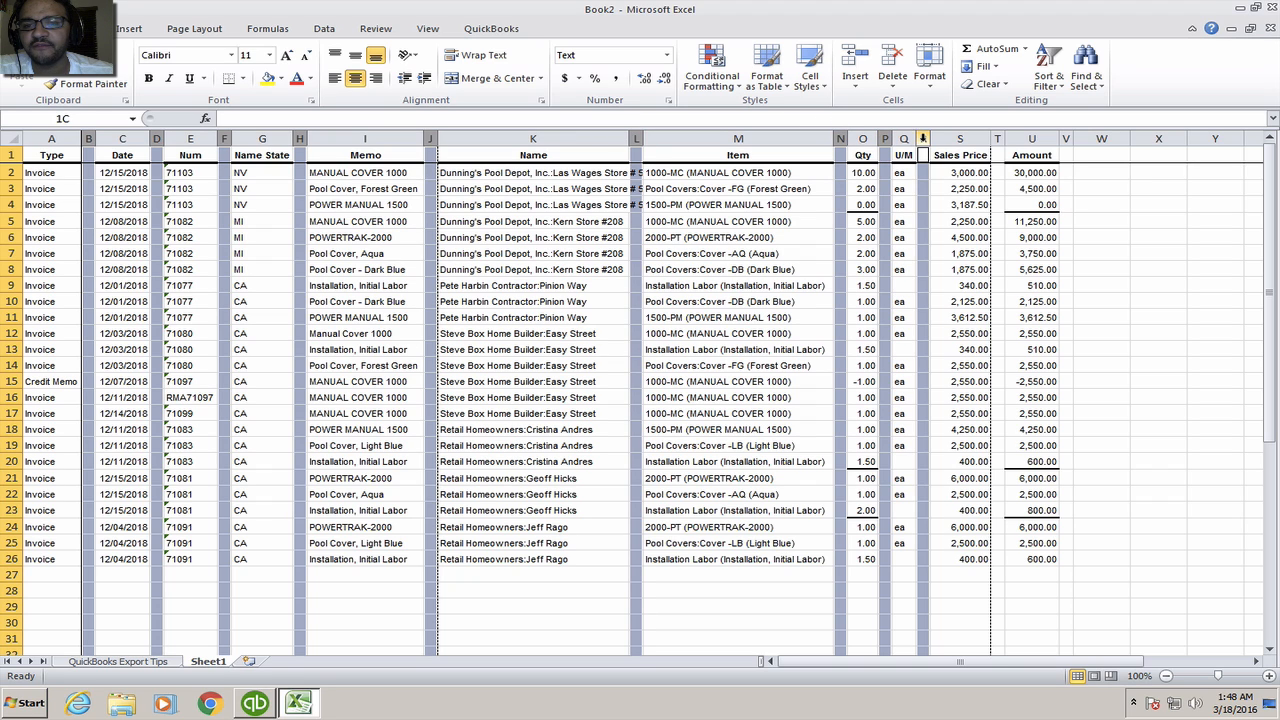
left_click(997, 138, "ctrl")
right_click(997, 138)
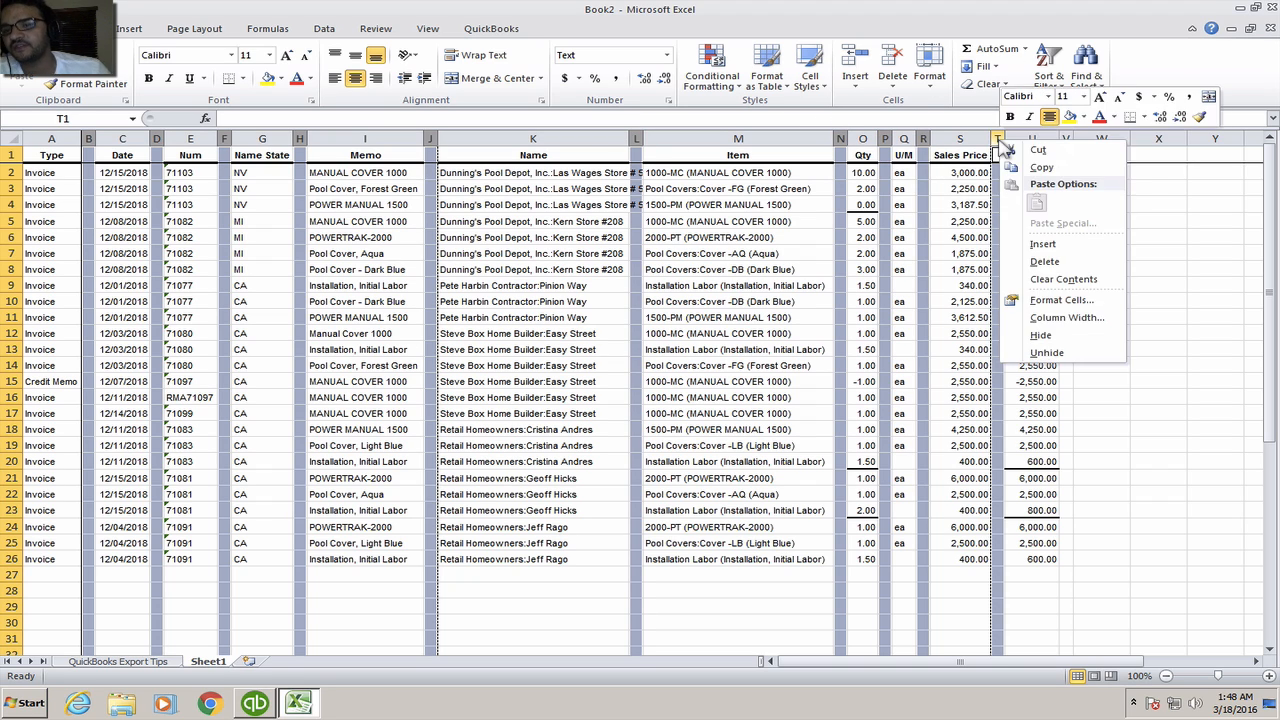
left_click(1066, 262)
left_click(1066, 264)
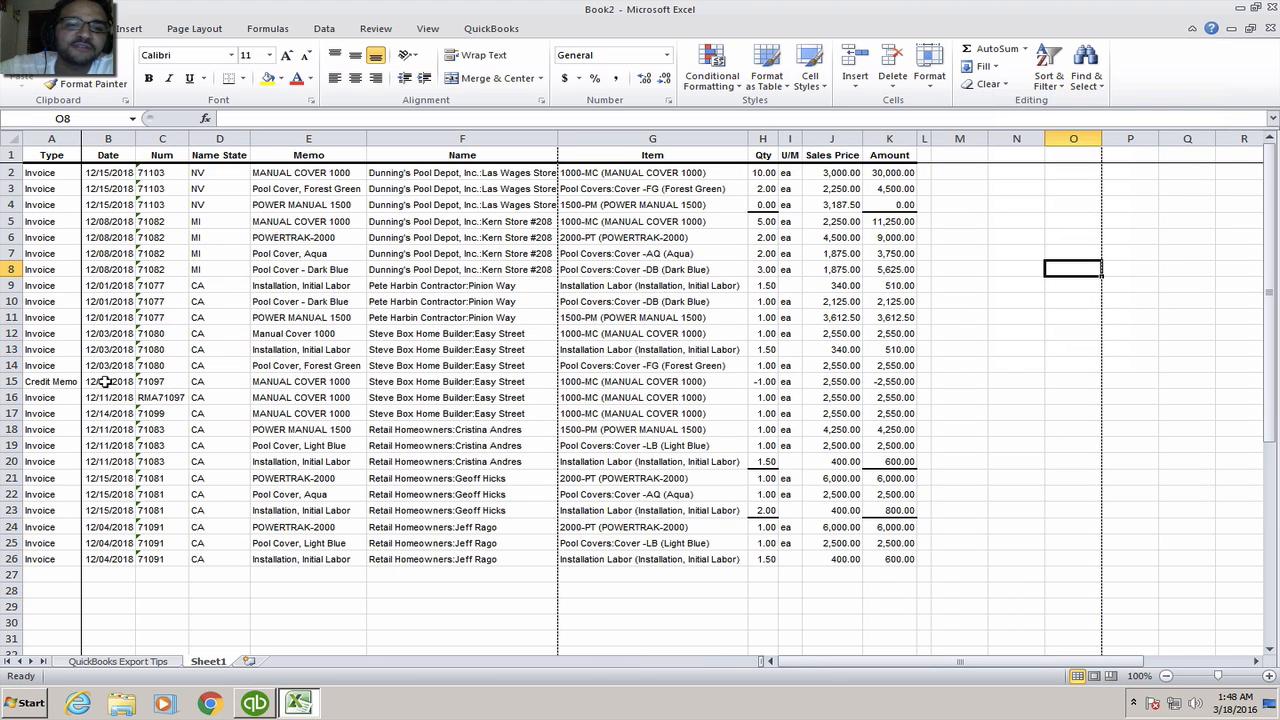
Step: Create a PivotTable on a new worksheet from the transaction data in Sheet1 range A1:K26, including the header row
left_click_drag(905, 557, 832, 528)
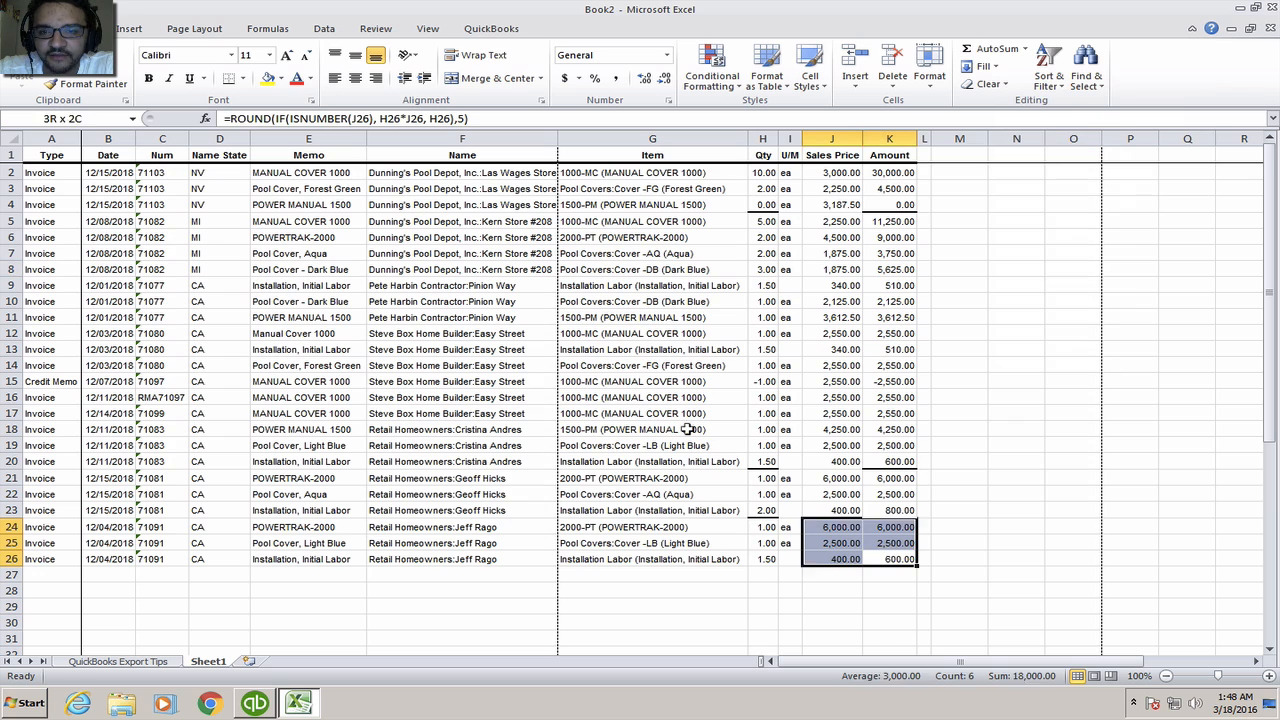
left_click_drag(688, 429, 48, 158)
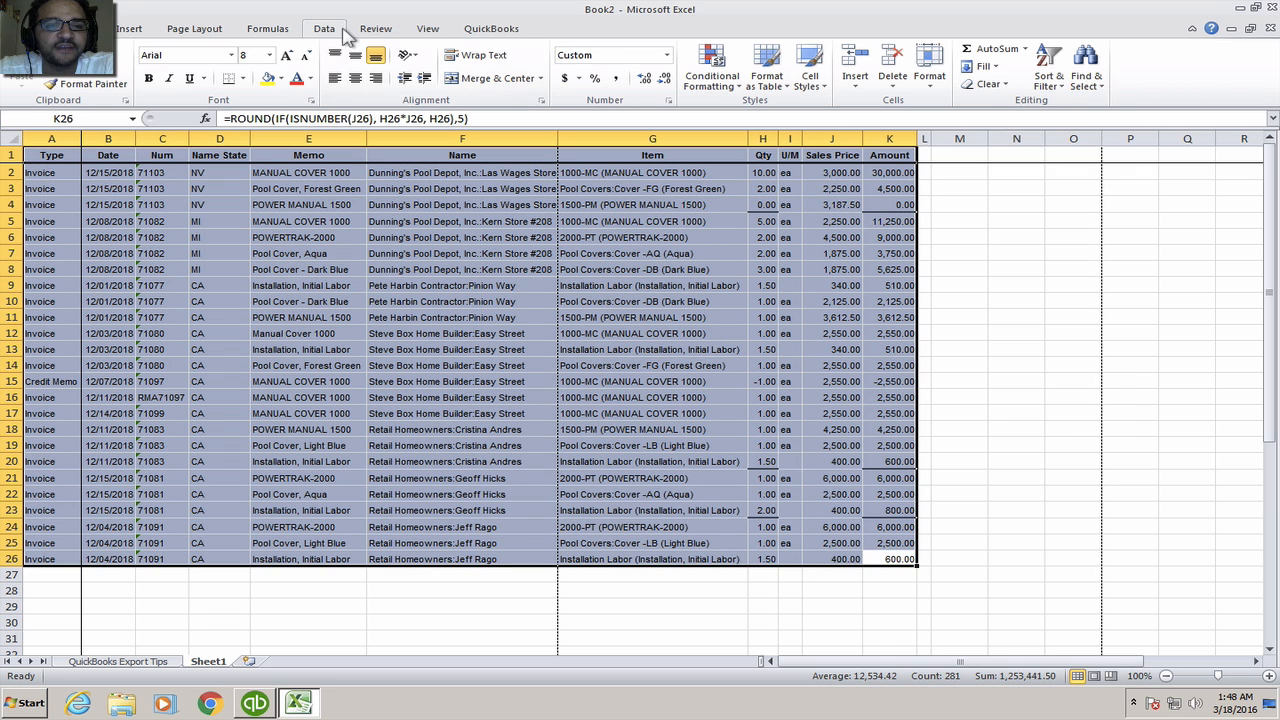
left_click(330, 28)
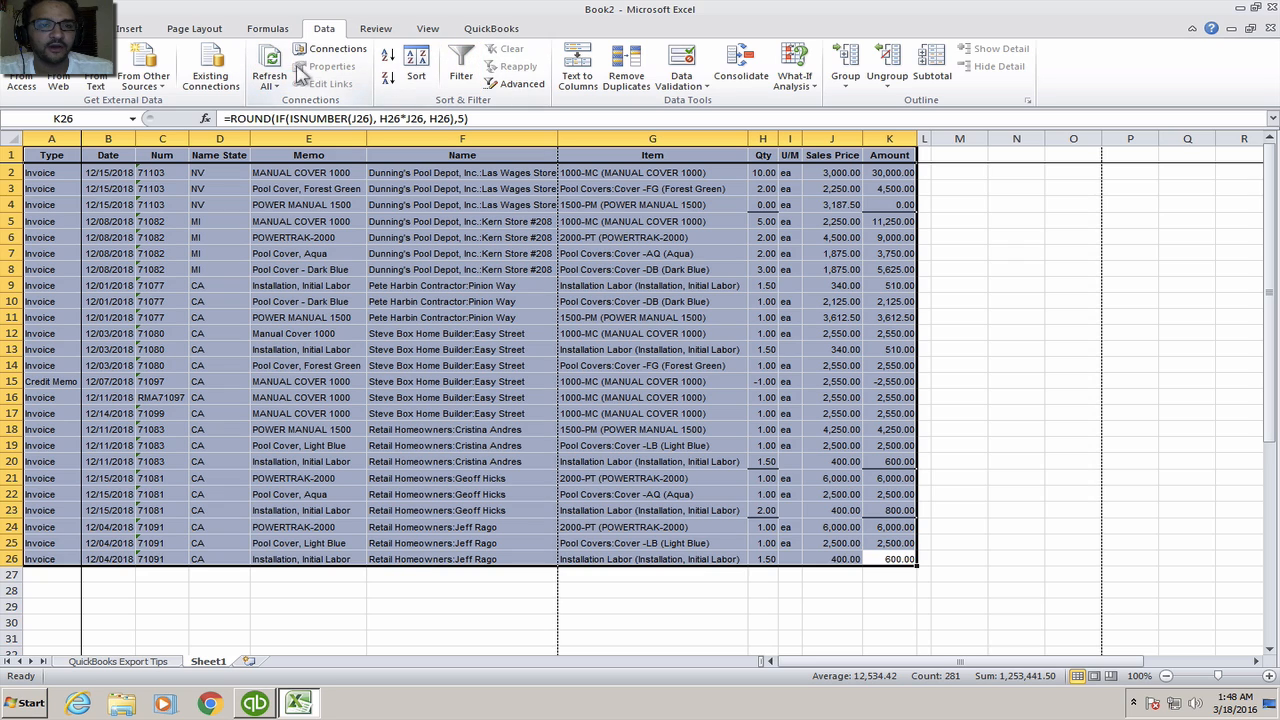
left_click(127, 29)
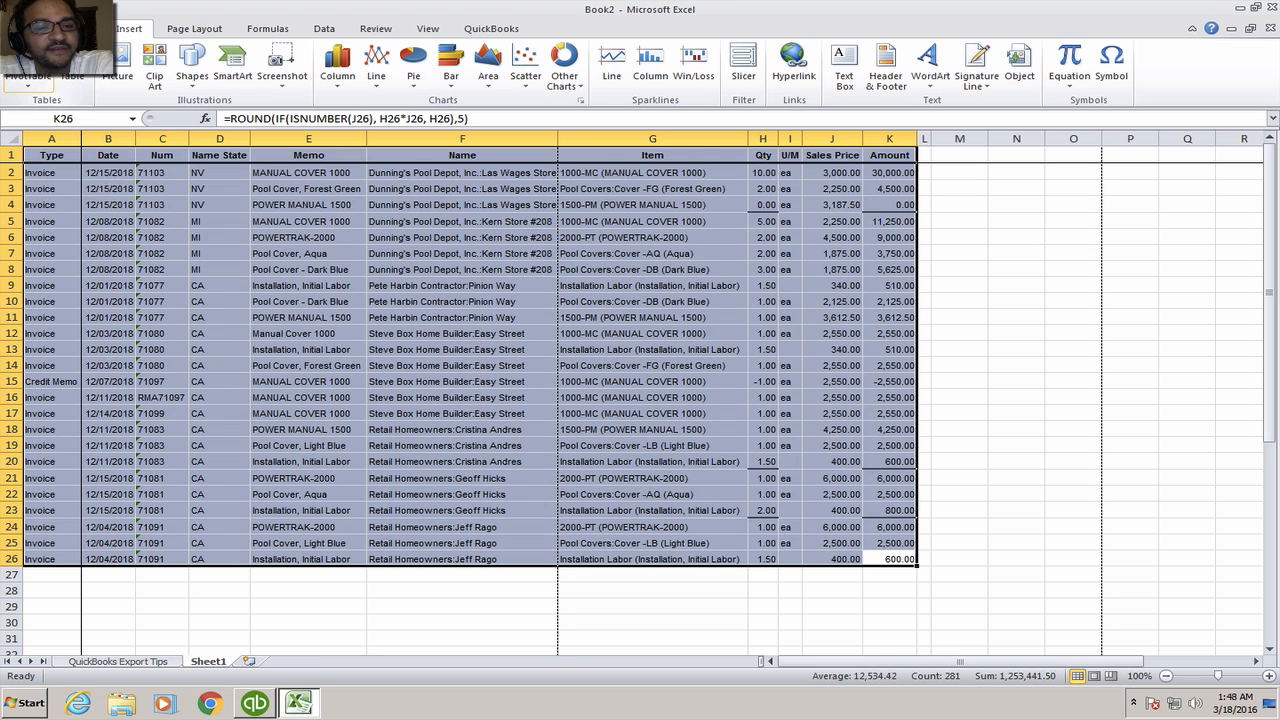
left_click(28, 62)
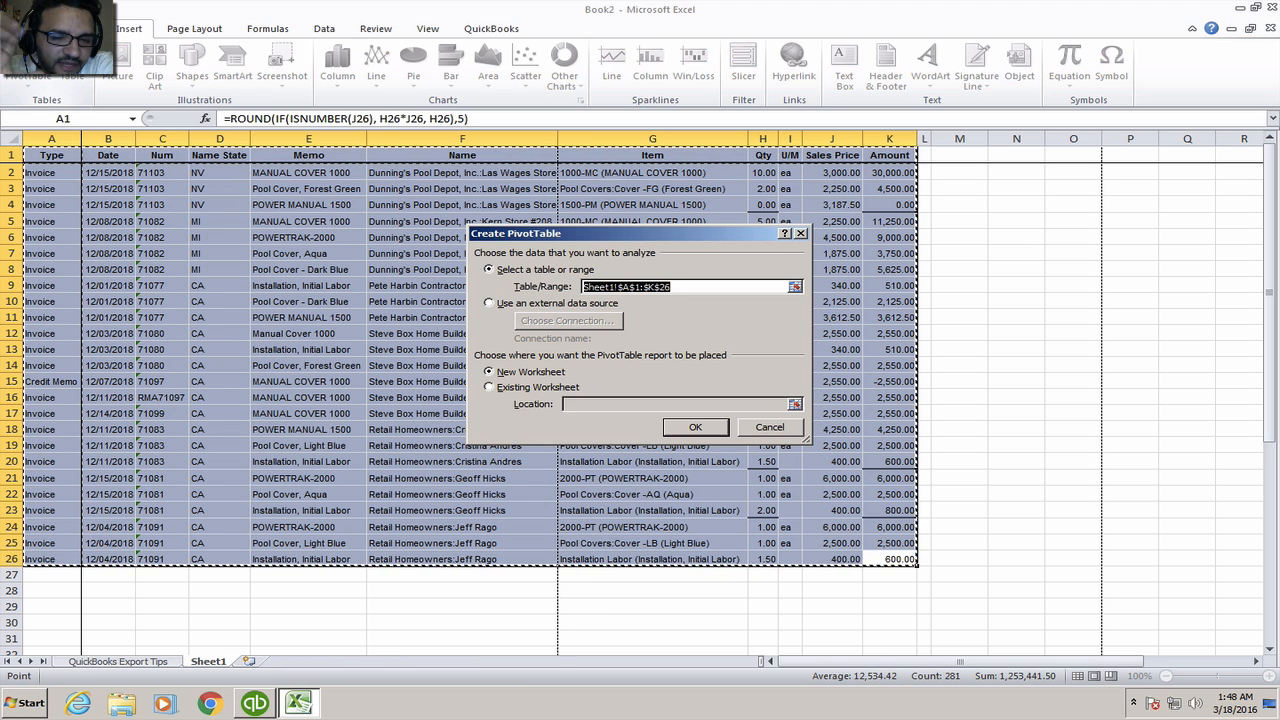
left_click(697, 427)
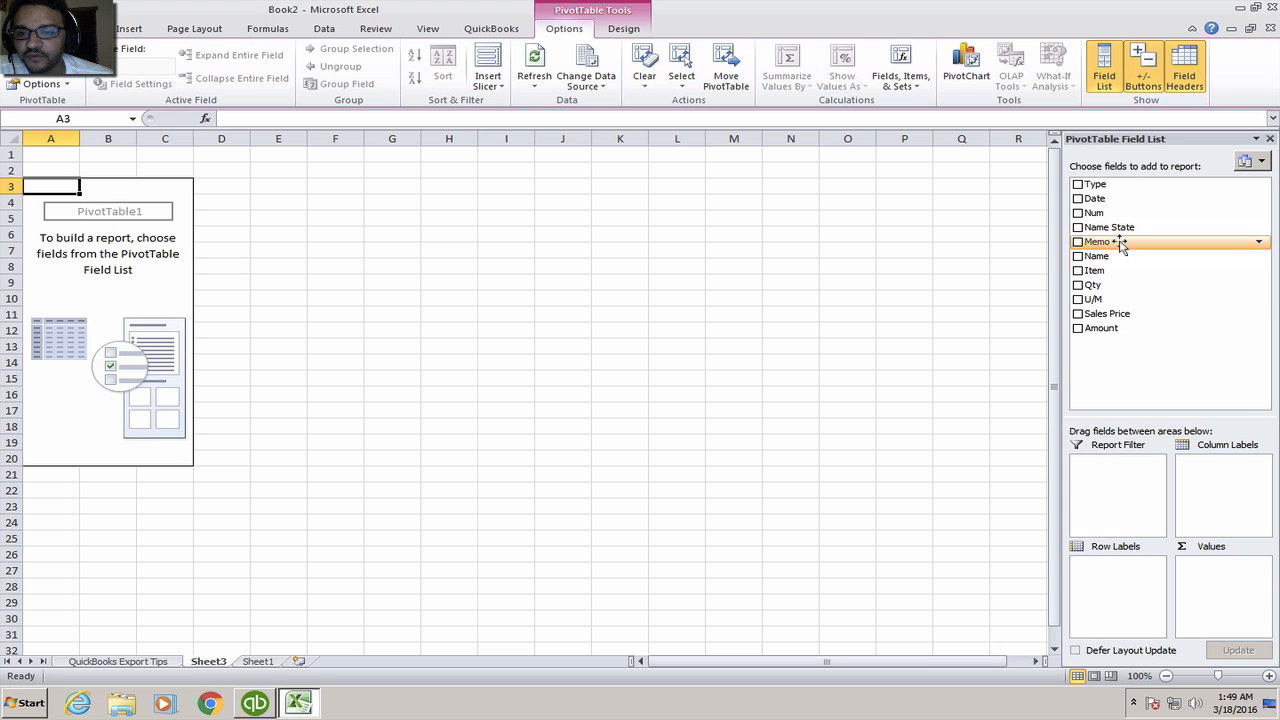
Step: Lay out the PivotTable with Name State and Name nested as row labels and the sum of Amount as values
left_click_drag(1120, 235, 1118, 580)
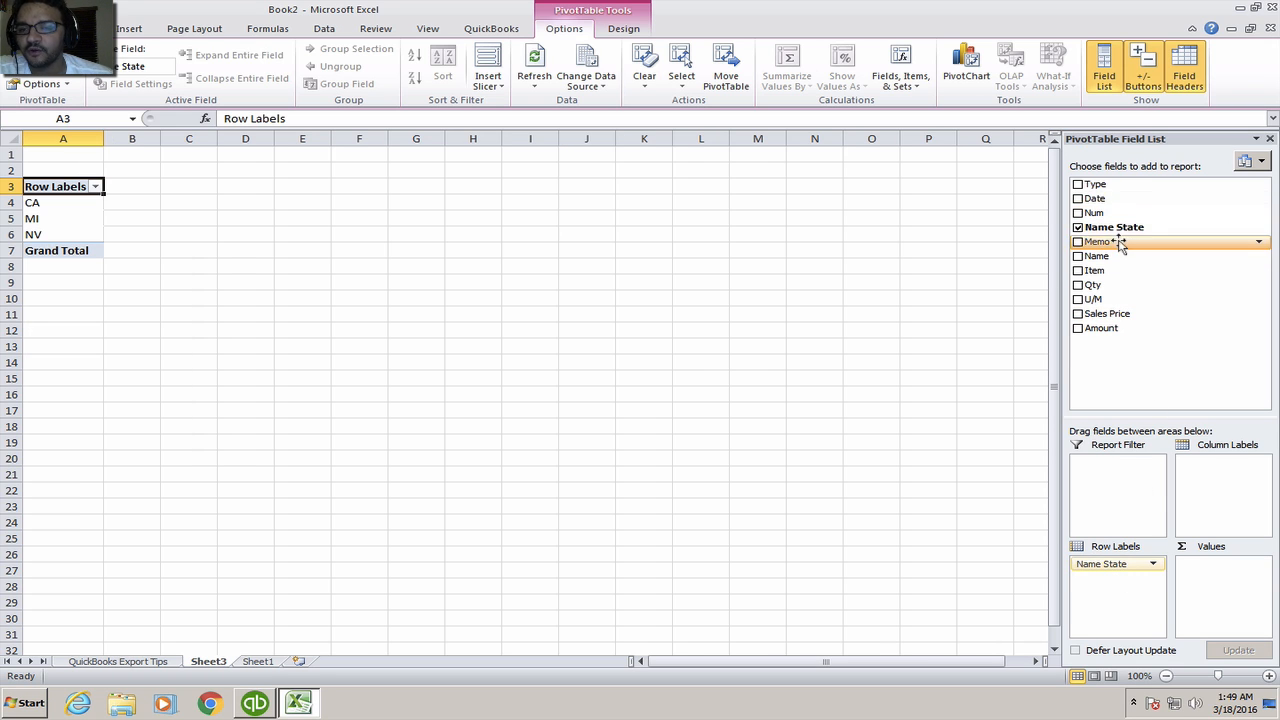
left_click_drag(1114, 257, 1128, 601)
left_click_drag(1100, 328, 1238, 586)
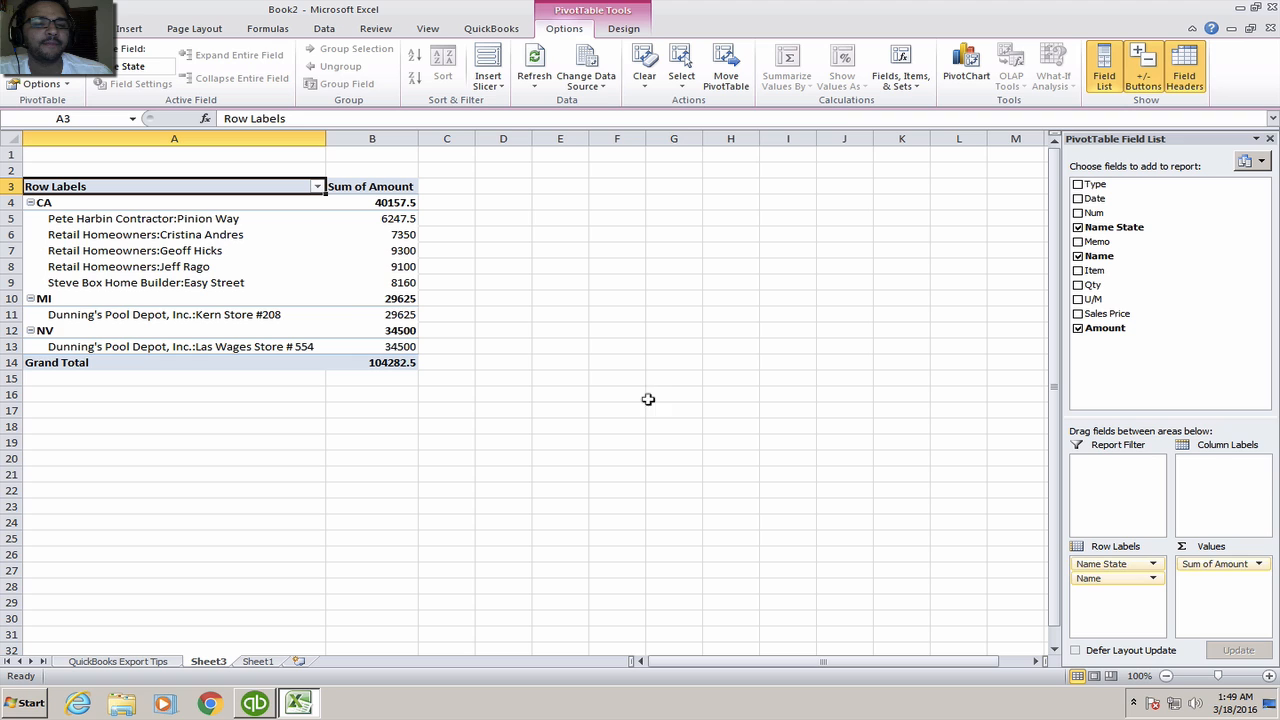
mouse_move(374, 301)
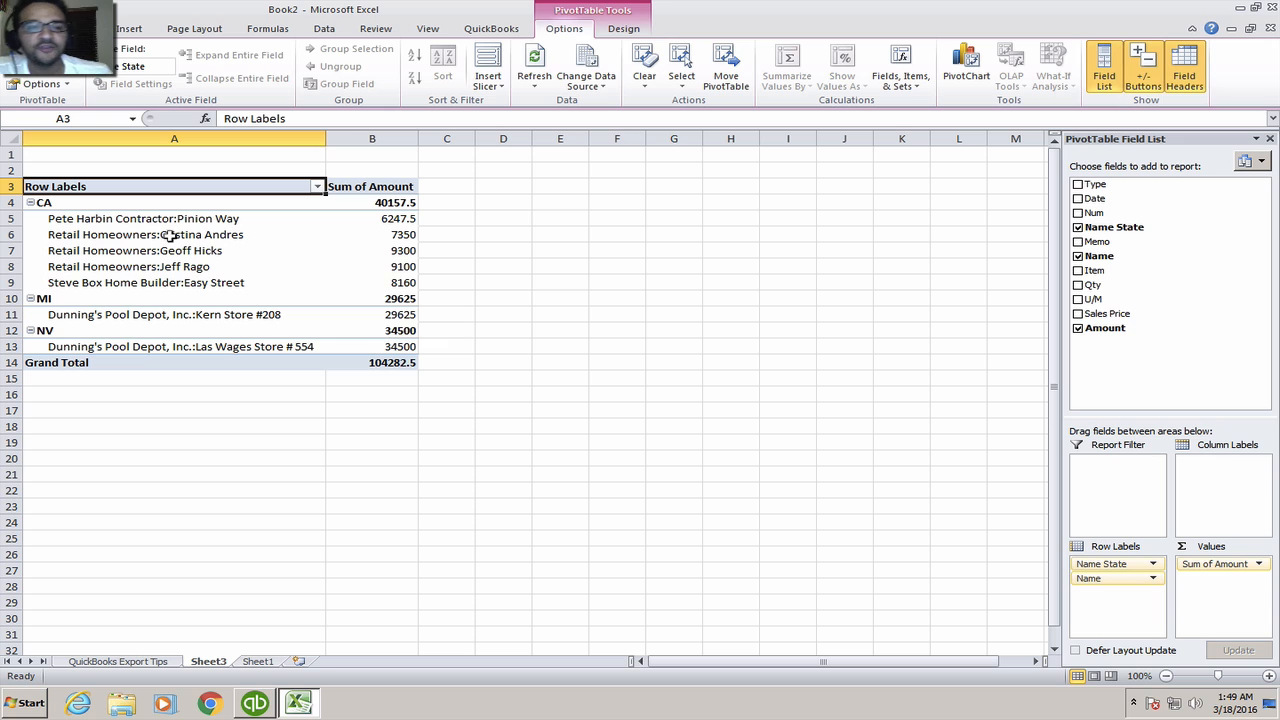
mouse_move(167, 235)
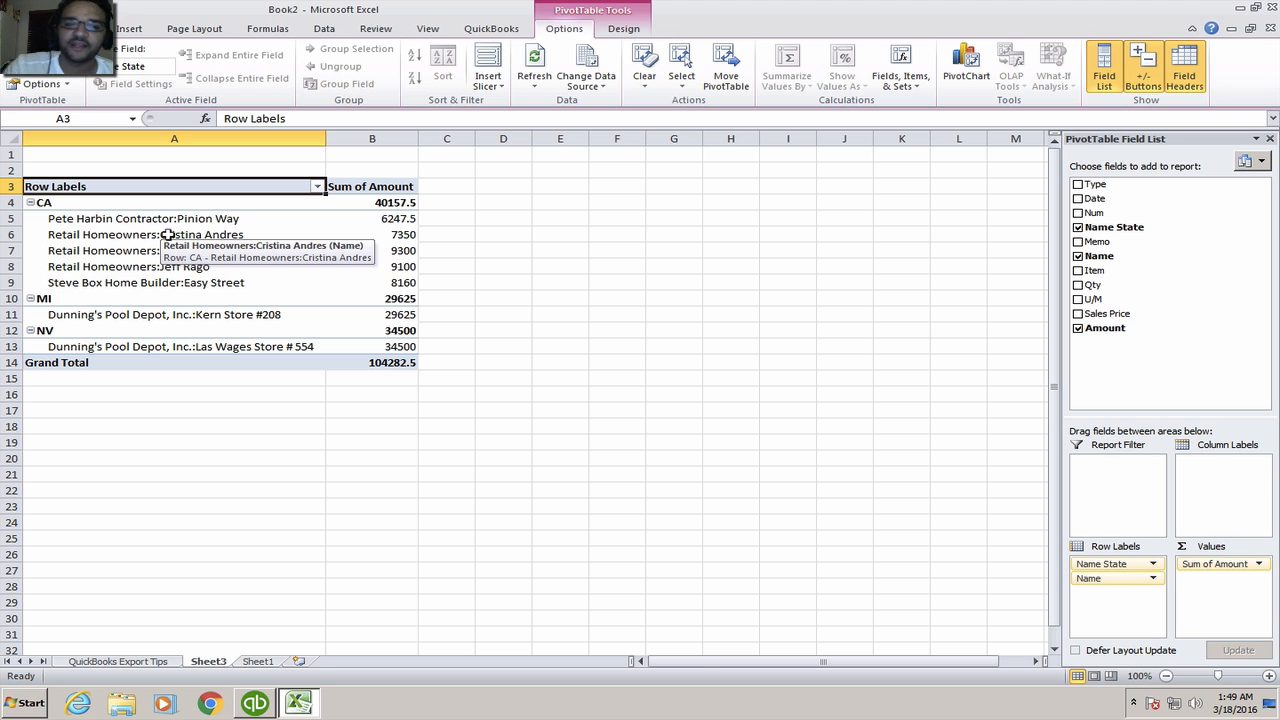
Step: Switch to QuickBooks and close the Sales by Customer Detail report without memorizing it
left_click(258, 704)
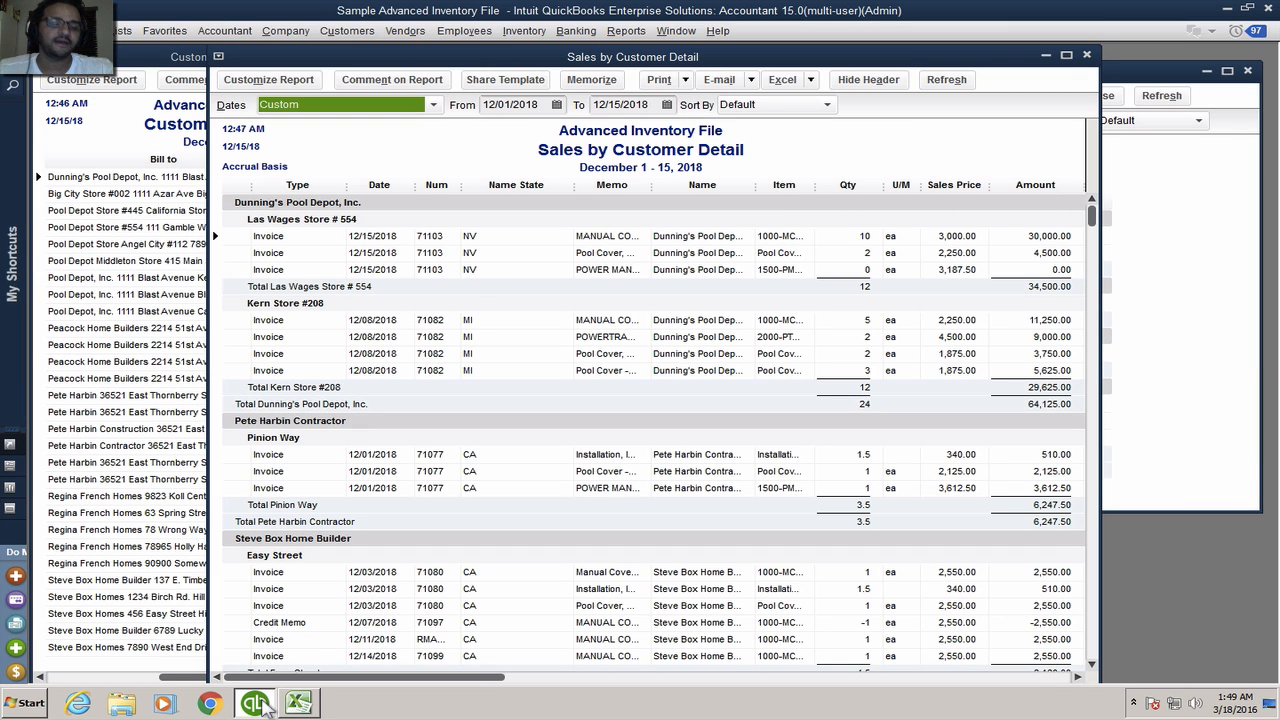
key("Escape")
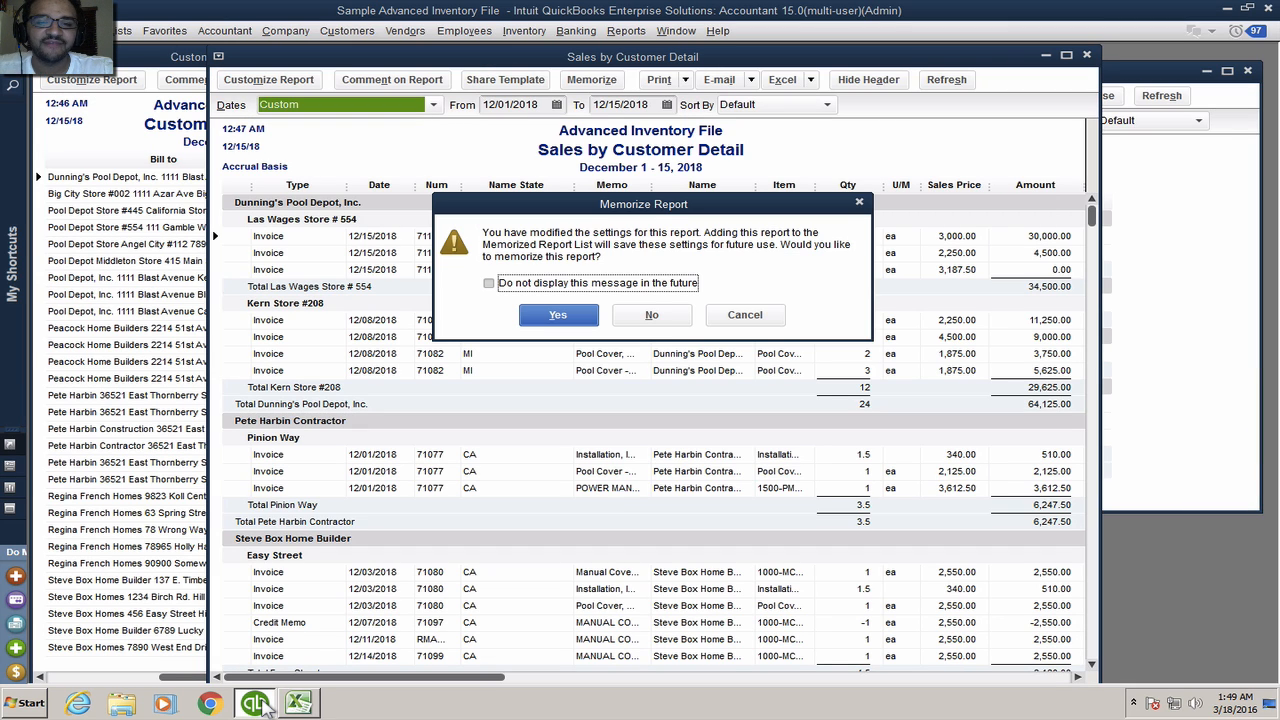
left_click(651, 314)
Step: Switch to the PowerPoint slide show and advance to the About QBAR slide
key("ctrl+Up")
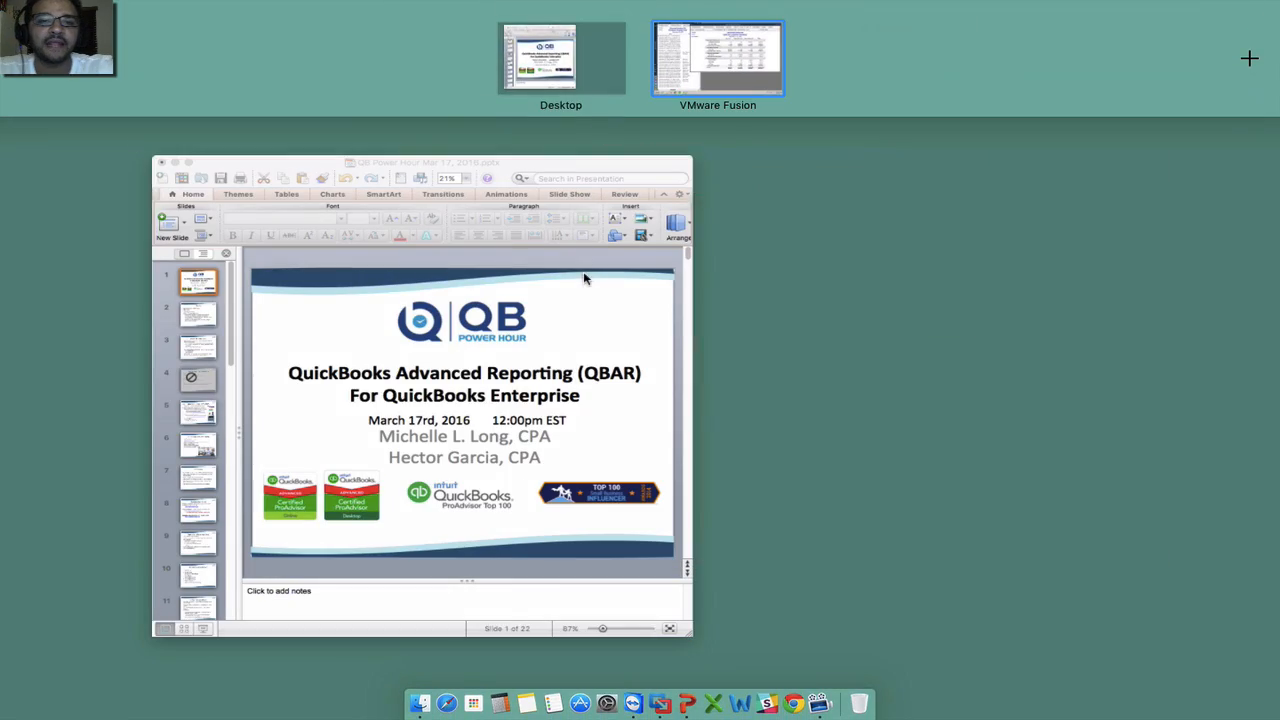
left_click(588, 38)
key("Right")
key("Right")
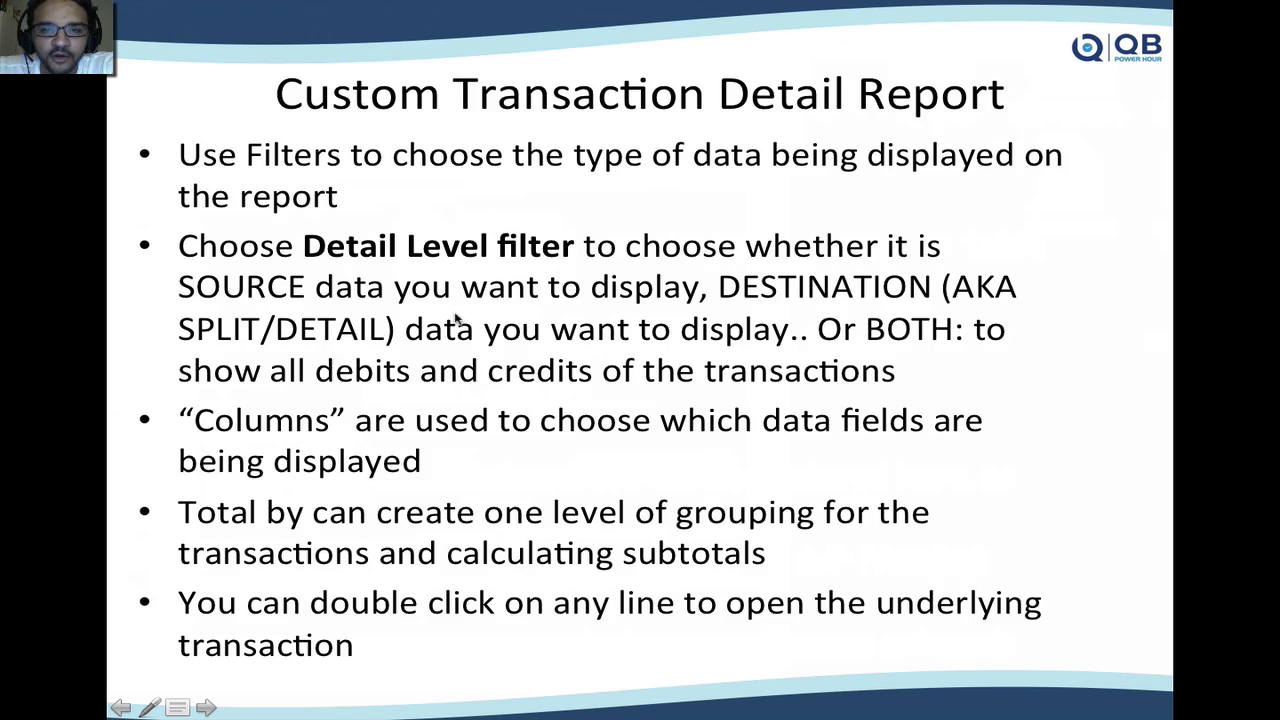
key("Right")
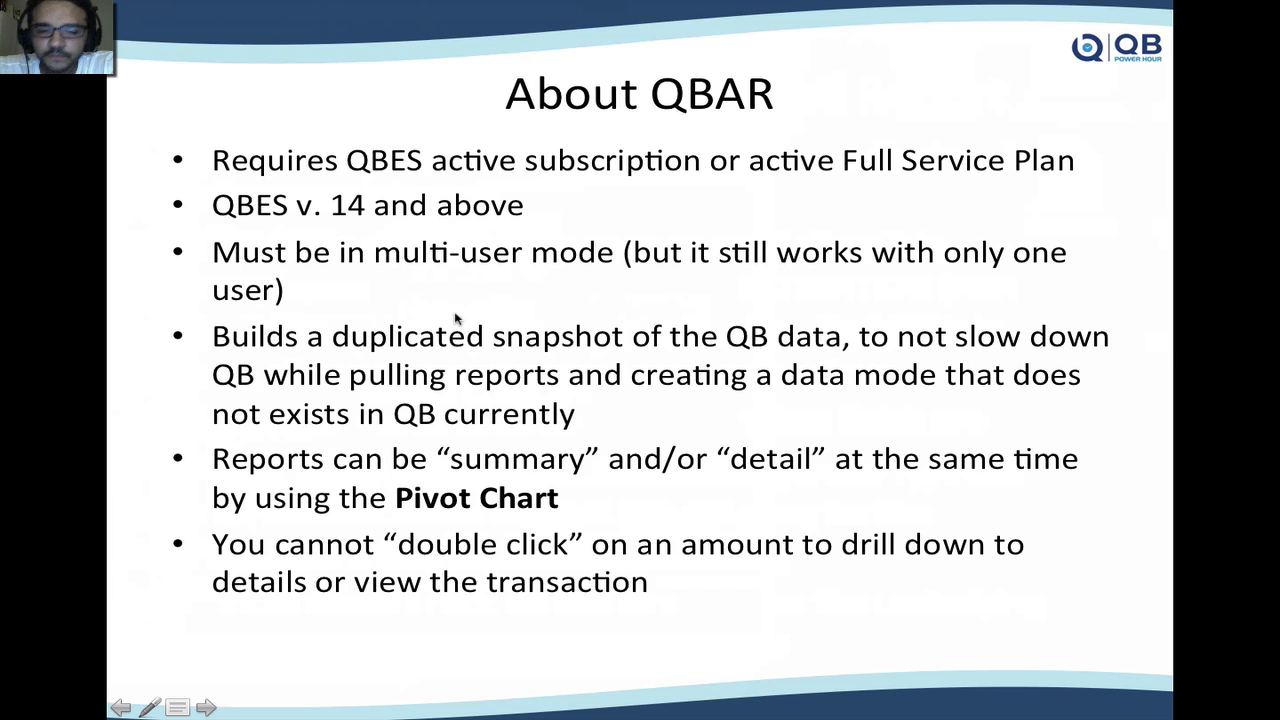
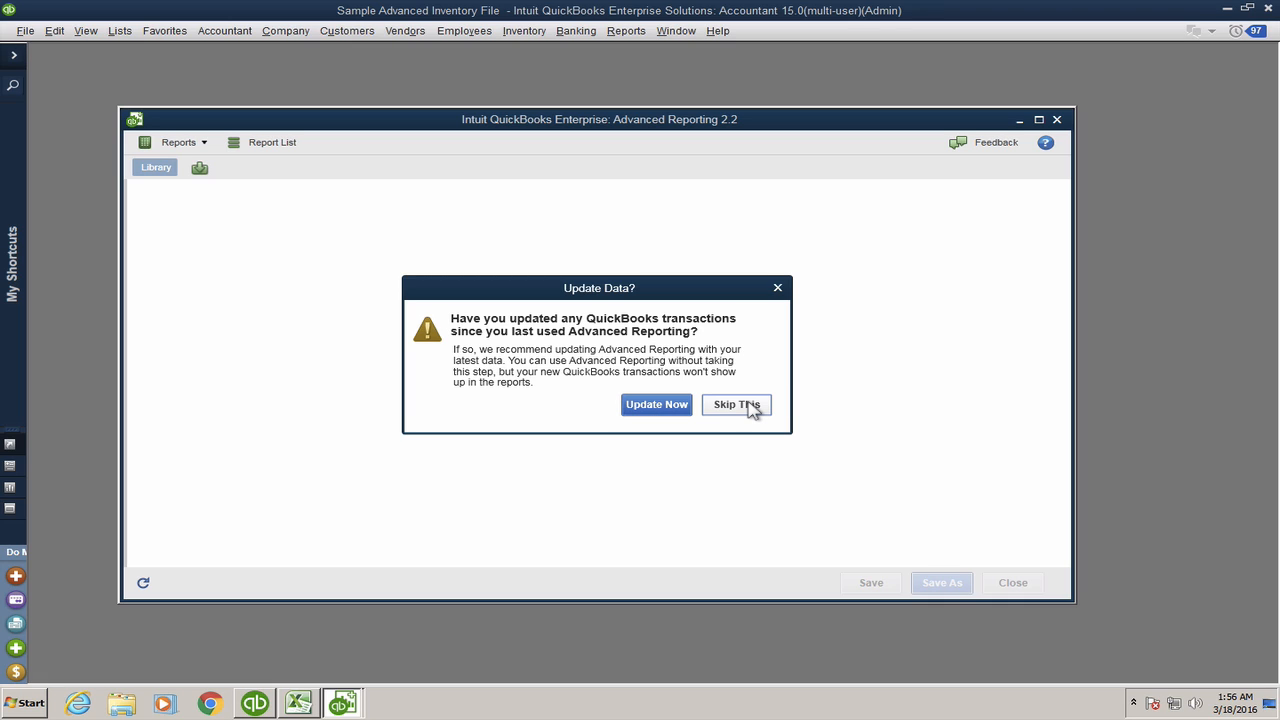
Step: Skip the Advanced Reporting data update and open the AR Aging Summary report from the report list
left_click(737, 404)
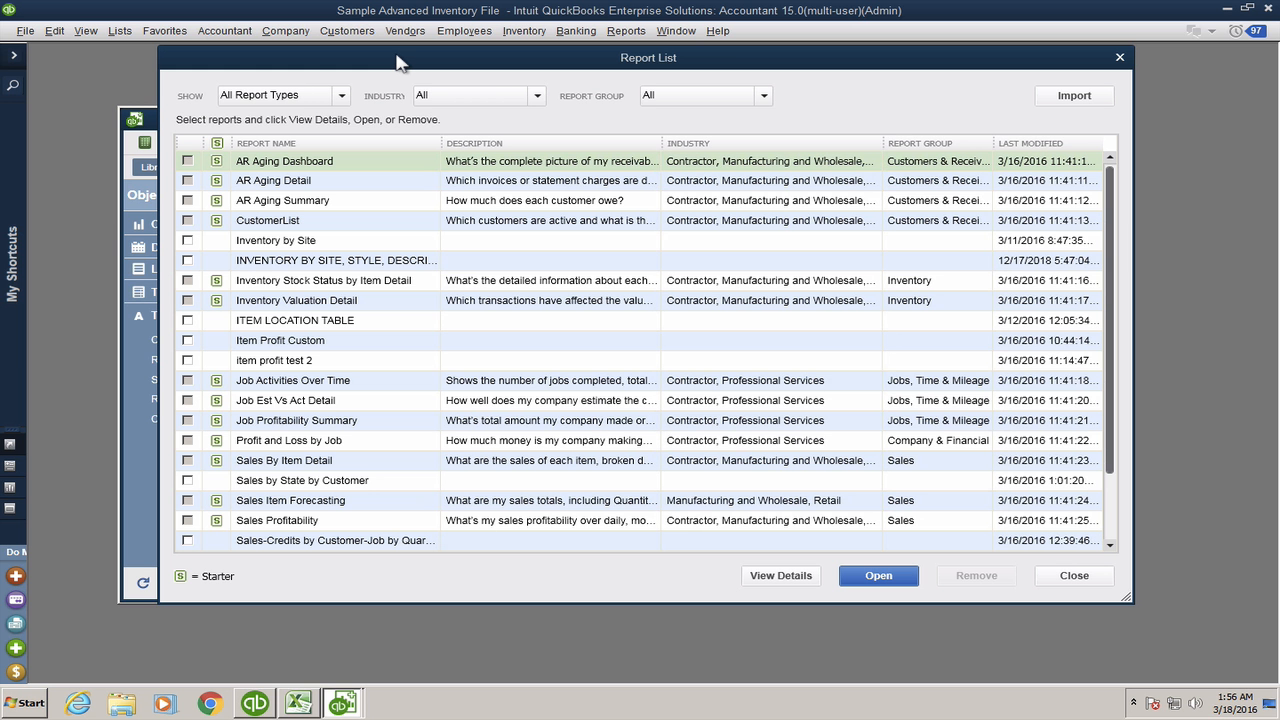
left_click_drag(397, 63, 383, 85)
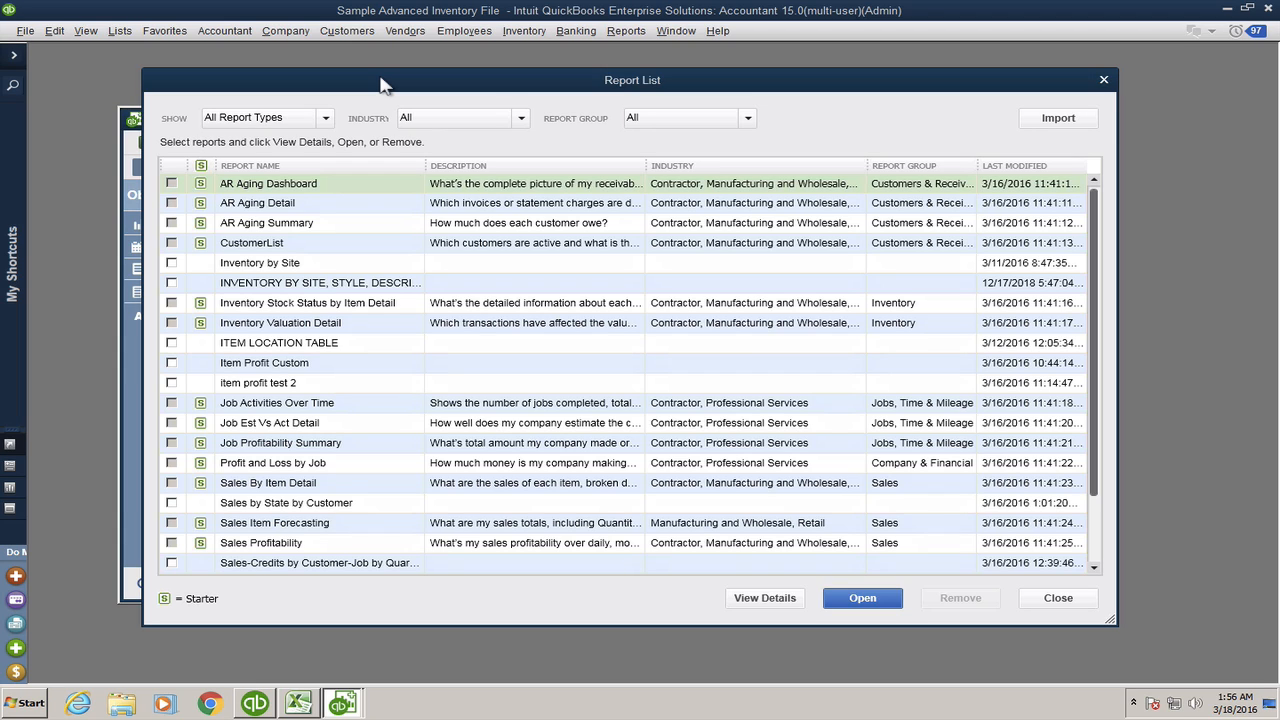
double_click(299, 224)
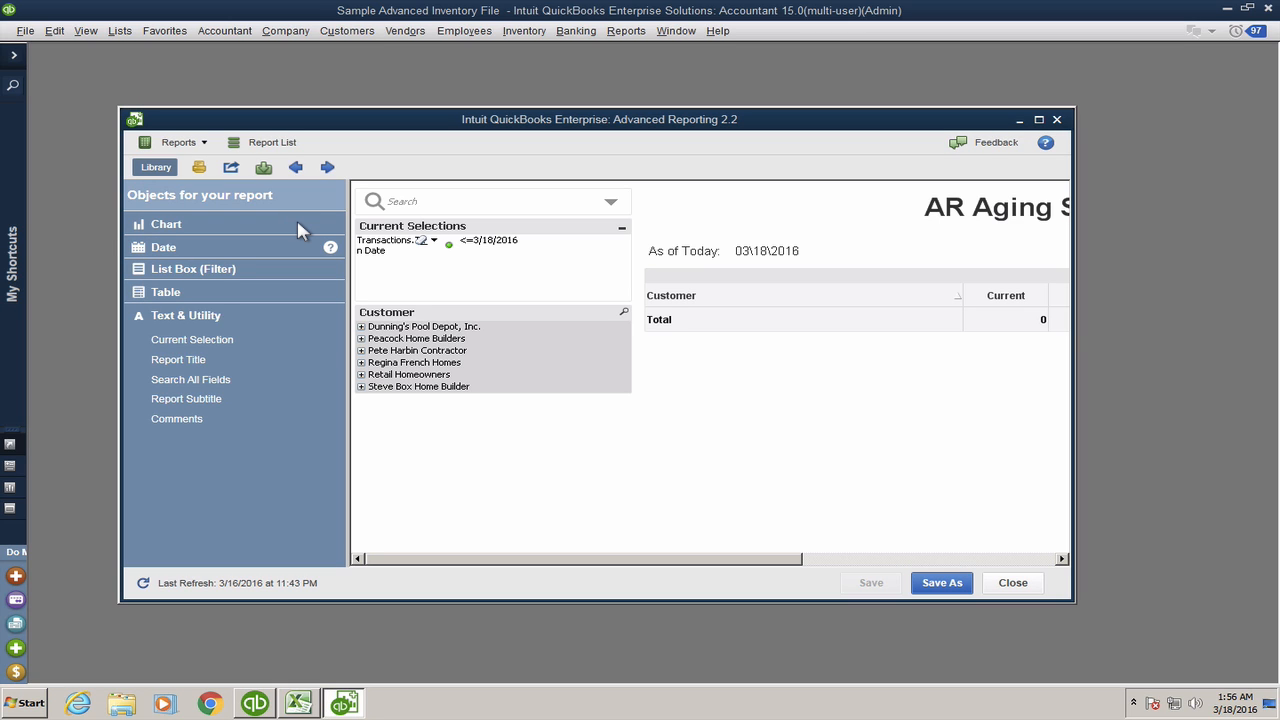
Step: Clear the transaction date selection in the AR Aging Summary and examine the aging columns in the maximized window
left_click(420, 241)
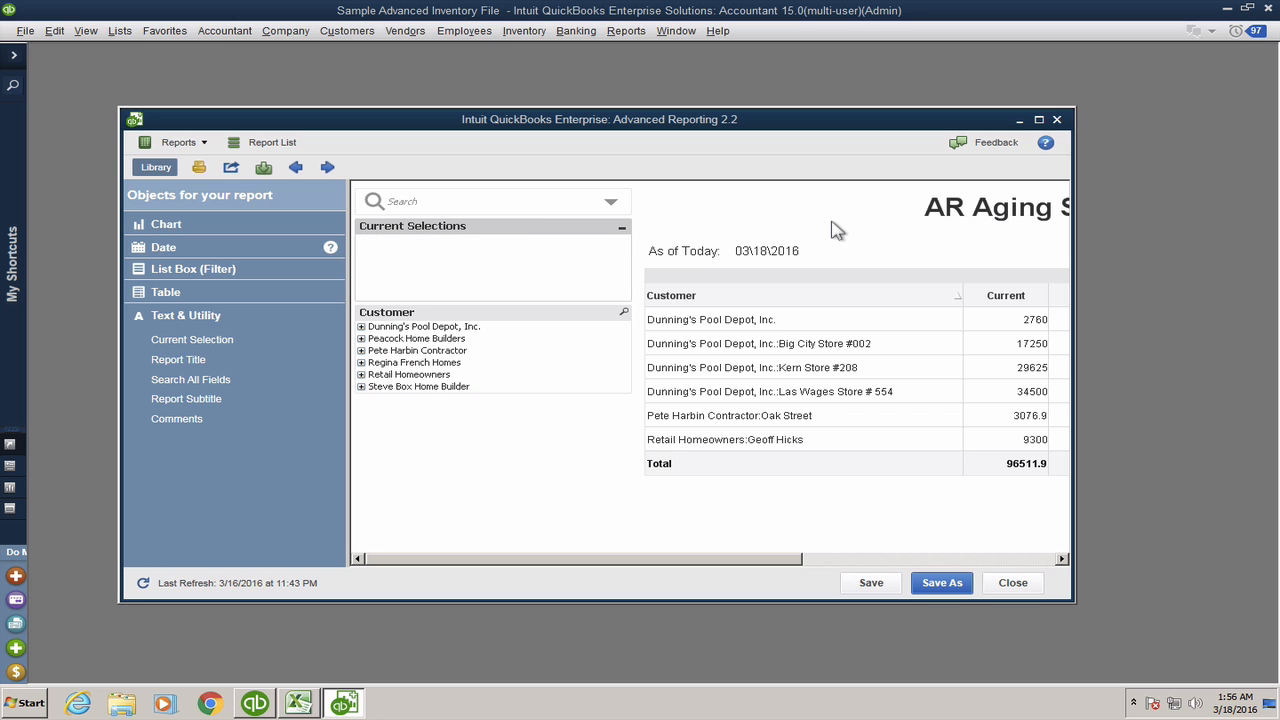
left_click(1038, 119)
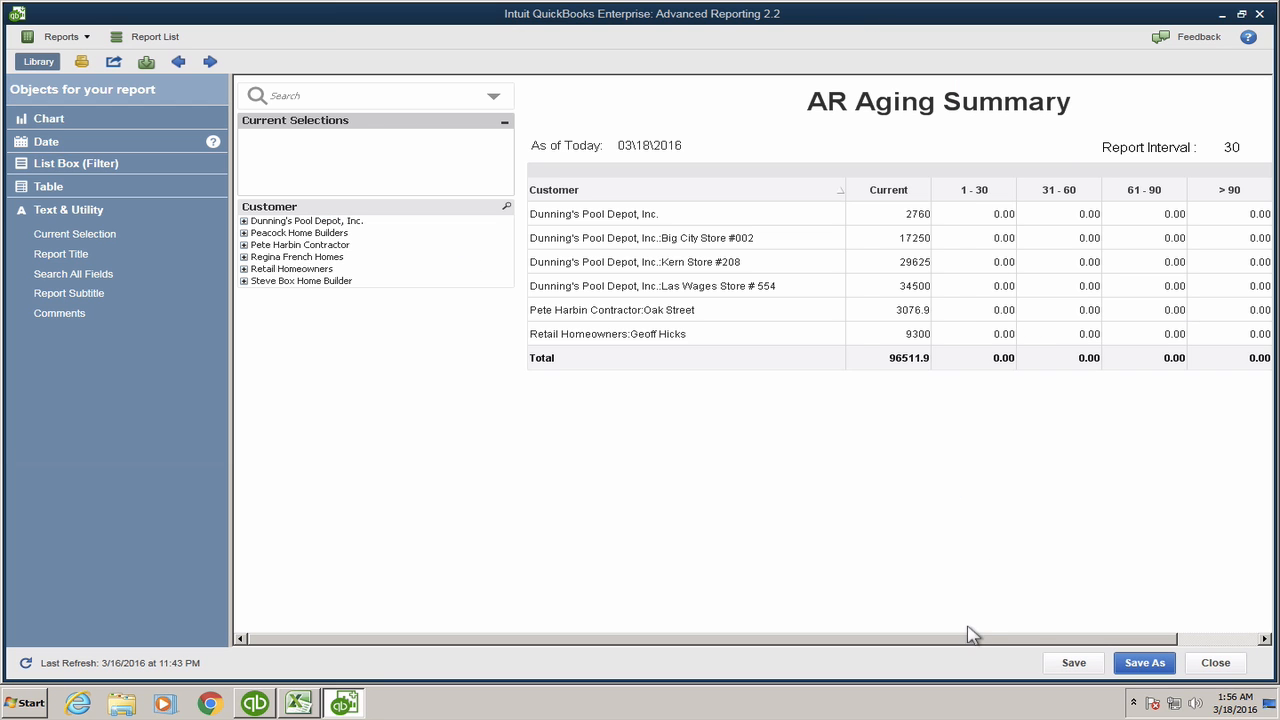
left_click_drag(966, 637, 1072, 642)
left_click_drag(1151, 631, 903, 634)
Step: Open the Job Est Vs Act Detail report without saving the AR Aging Summary, and examine its cost and revenue chart and table
left_click(147, 40)
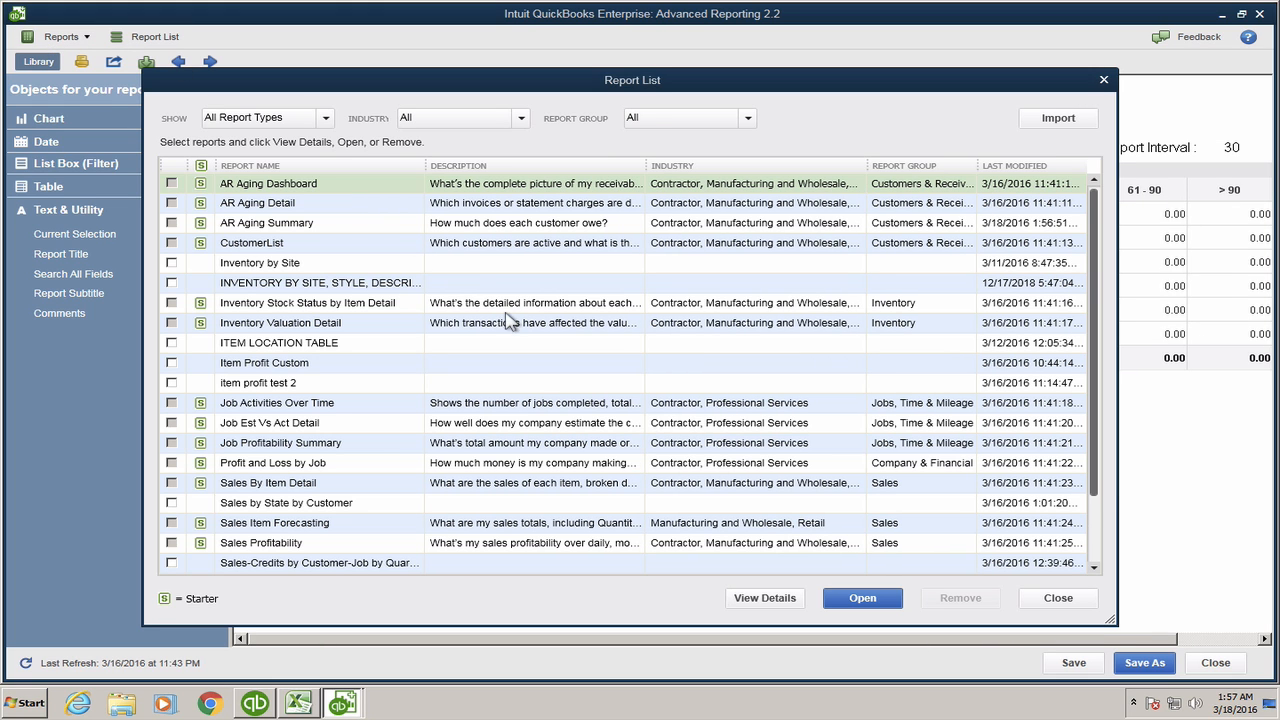
left_click(296, 428)
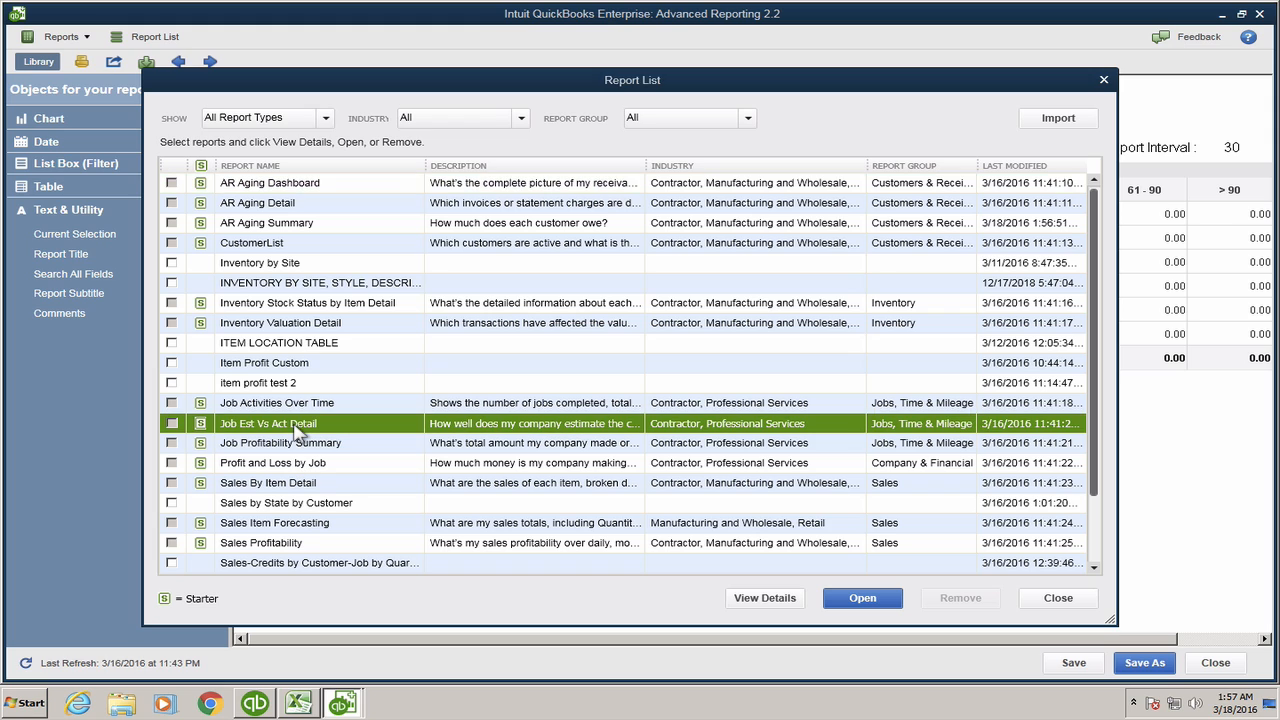
double_click(296, 424)
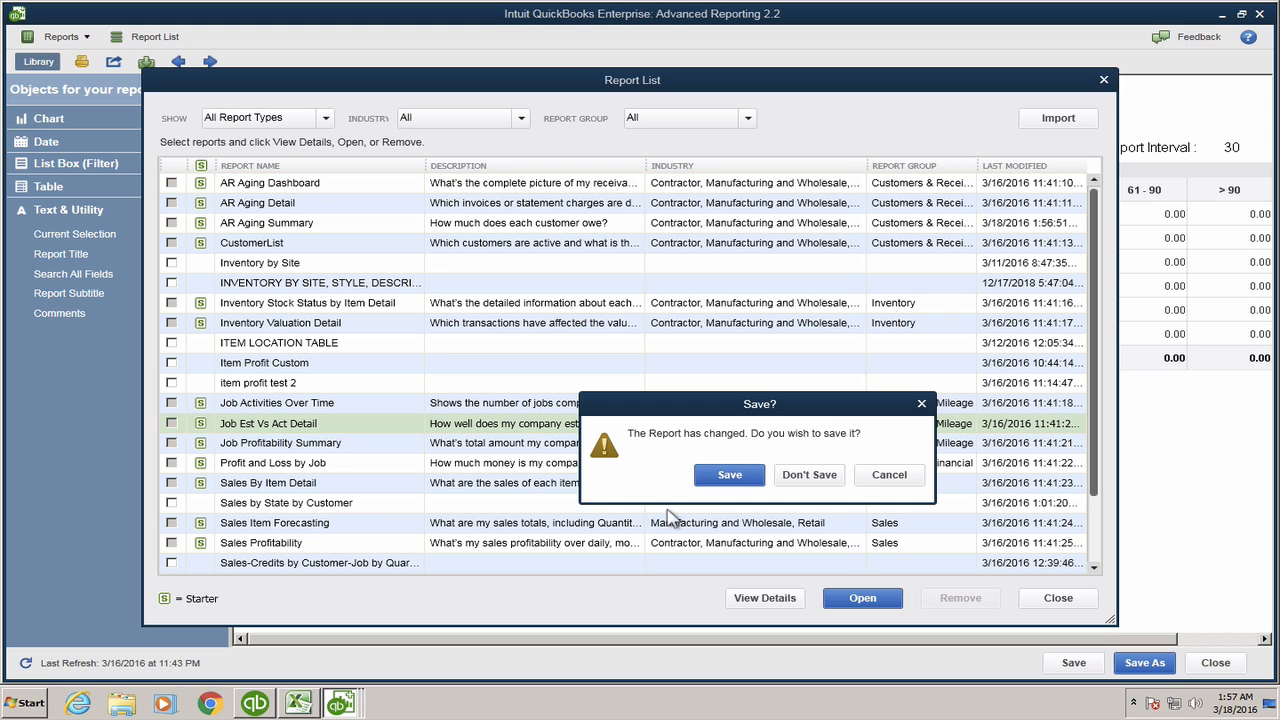
left_click(802, 482)
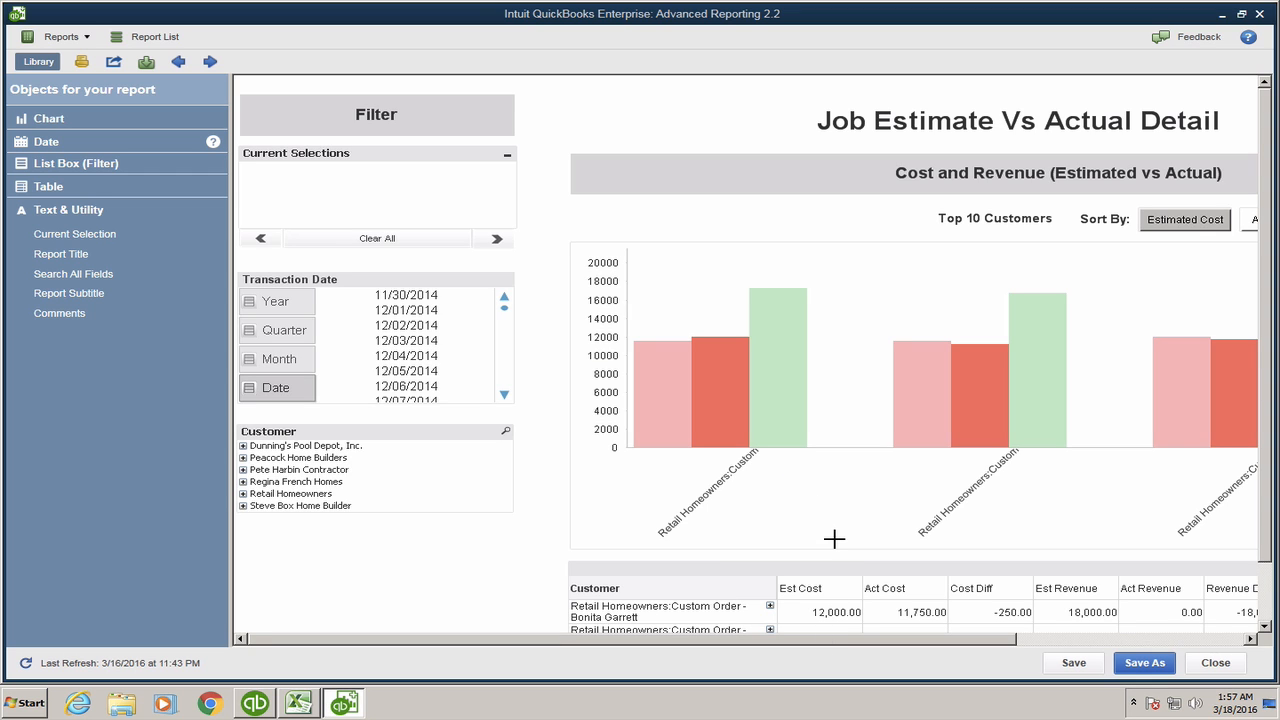
left_click_drag(966, 648, 1154, 645)
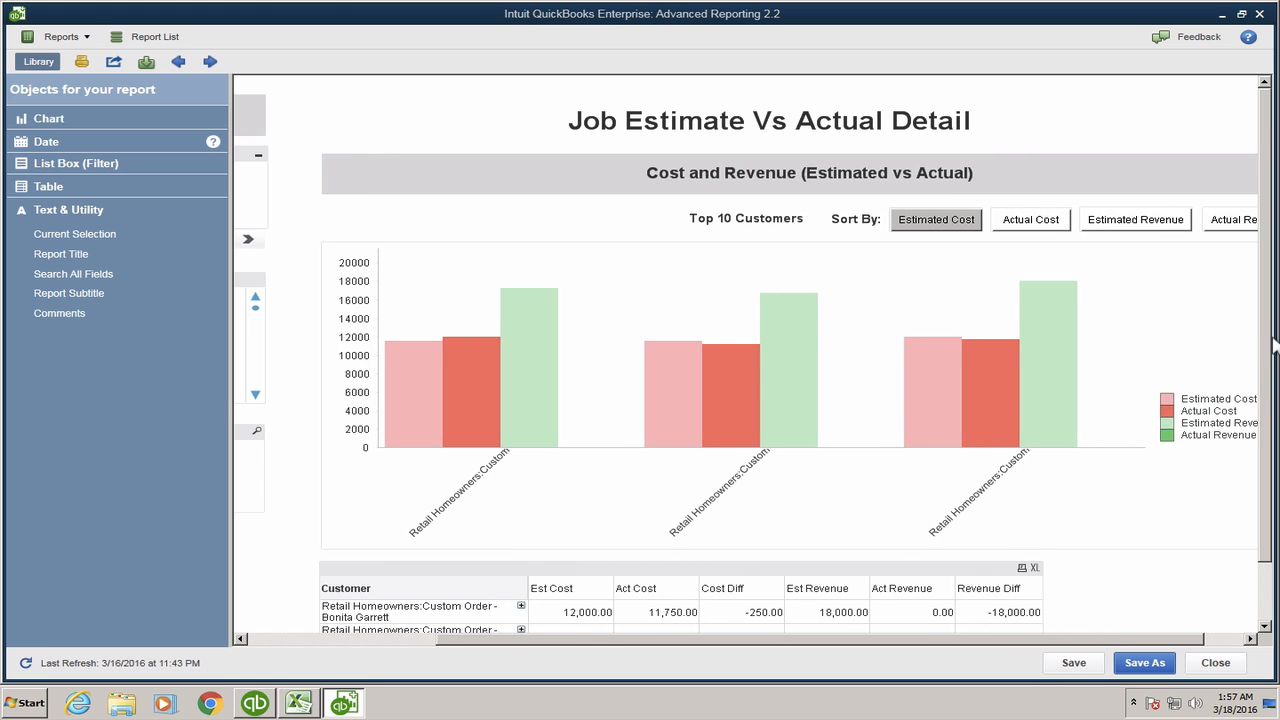
left_click_drag(1271, 342, 1273, 402)
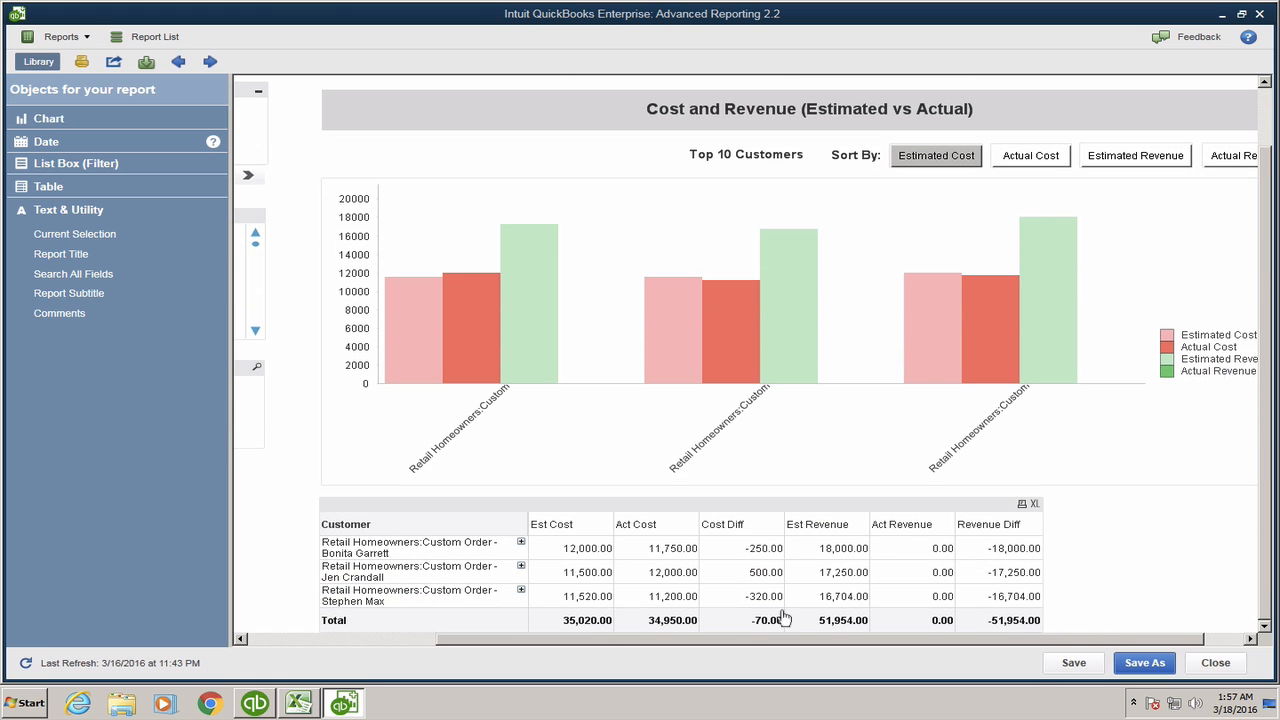
left_click_drag(714, 638, 482, 638)
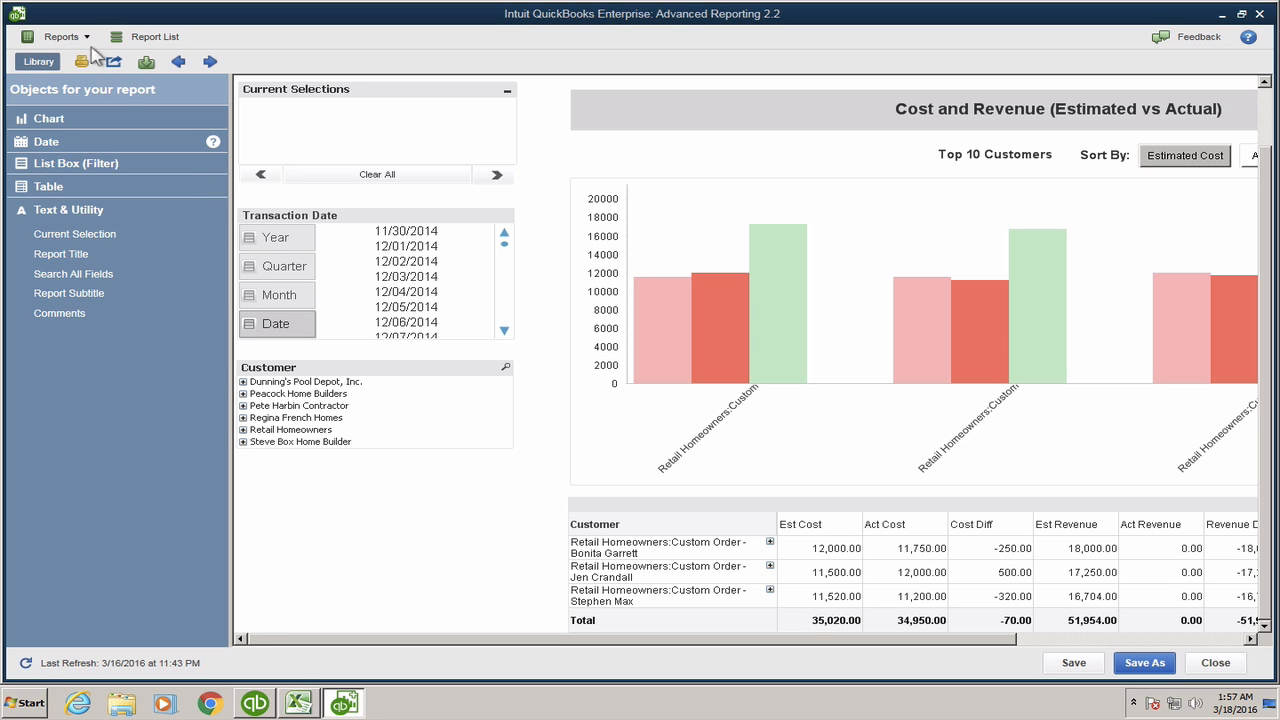
Step: Create a new blank report and add a Current Selection object to it
left_click(60, 37)
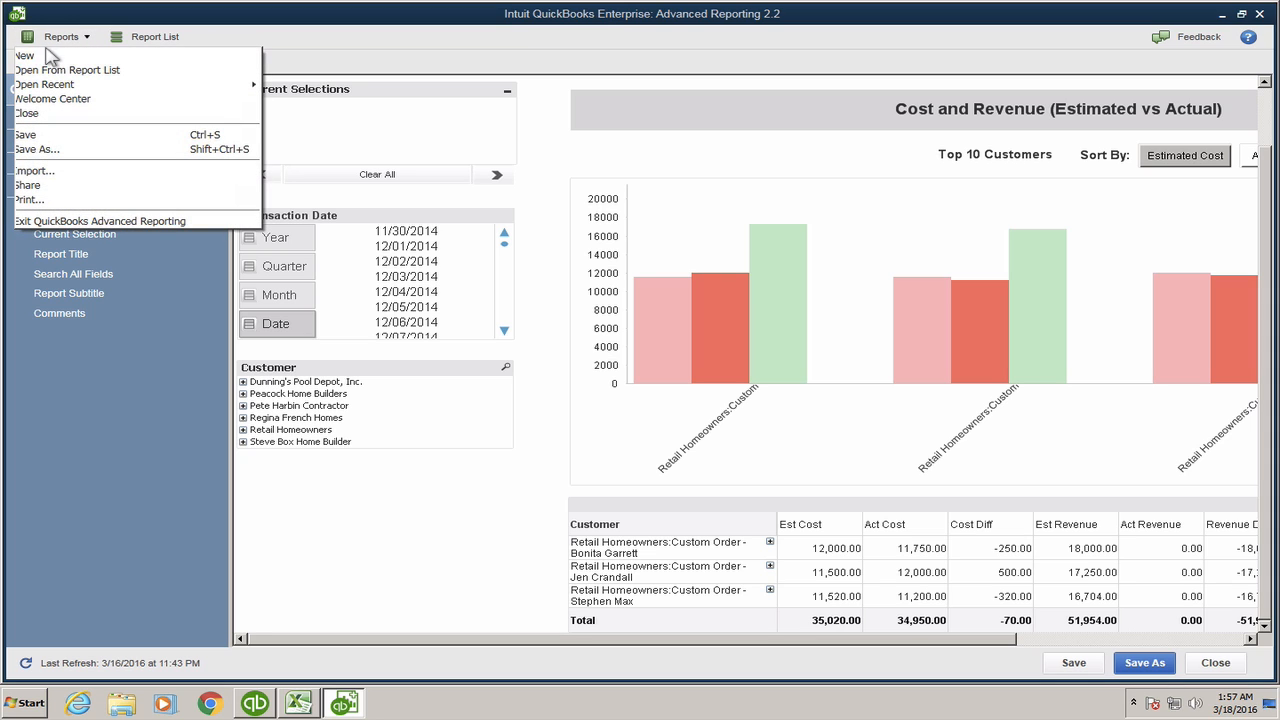
left_click(44, 58)
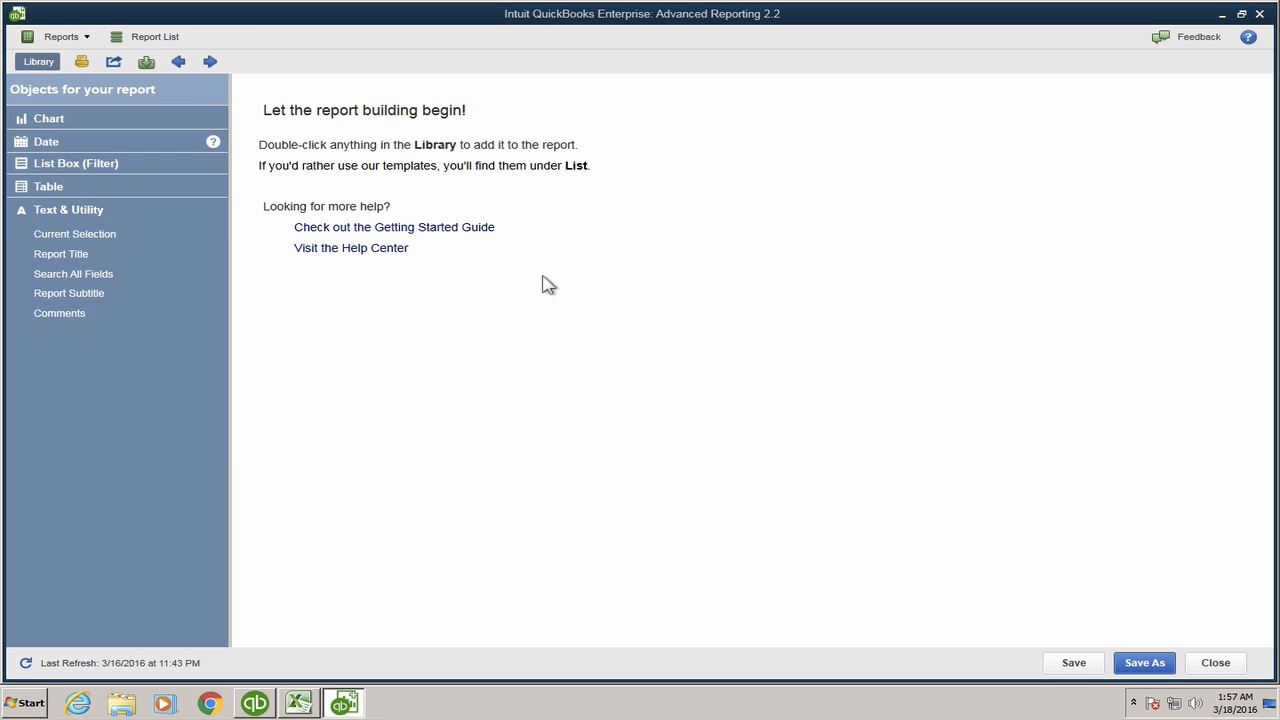
double_click(80, 232)
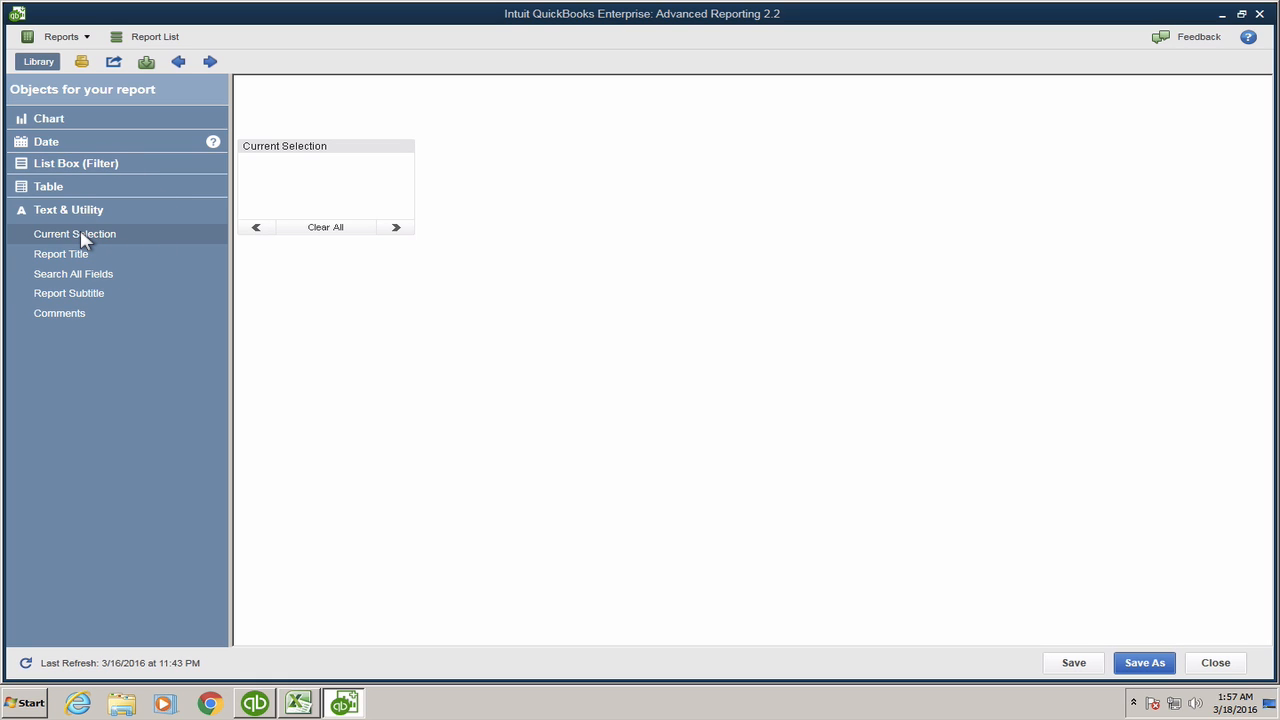
left_click(357, 151)
Step: Add Class, Item Type and Transaction Type list box filters to the report
left_click(66, 165)
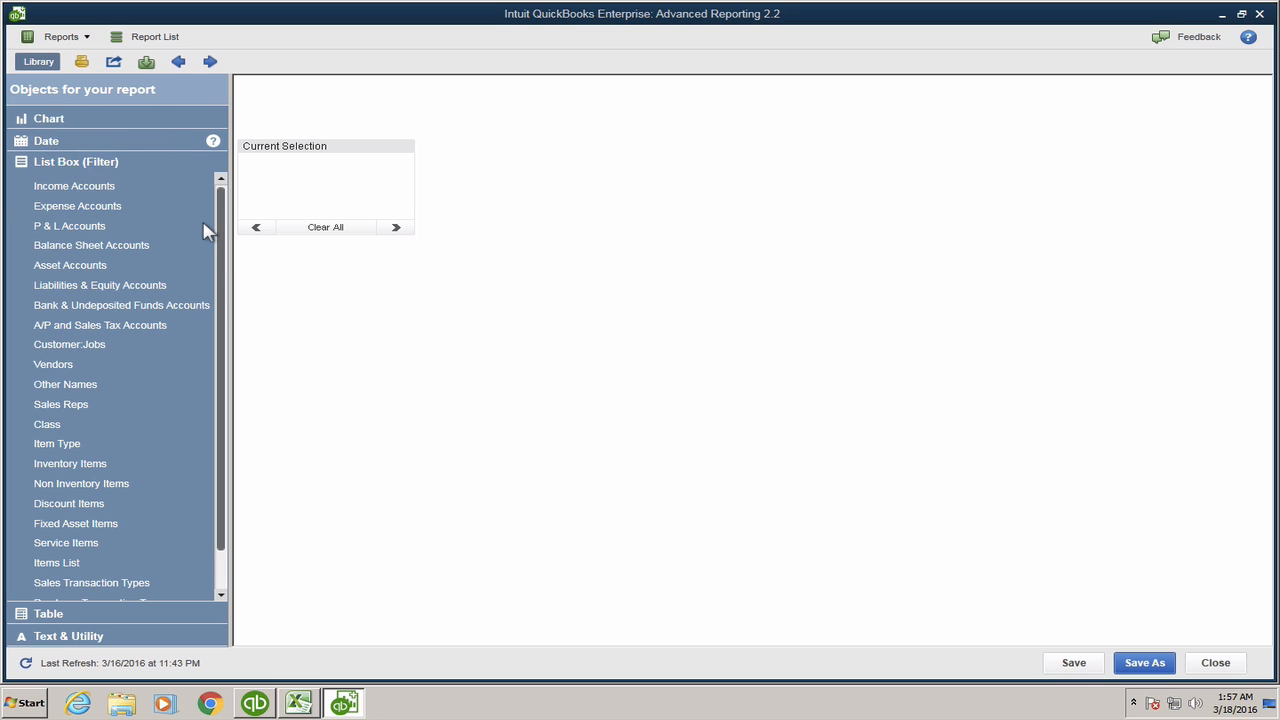
mouse_move(229, 243)
left_mouse_down()
mouse_move(231, 297)
mouse_move(224, 247)
left_mouse_up()
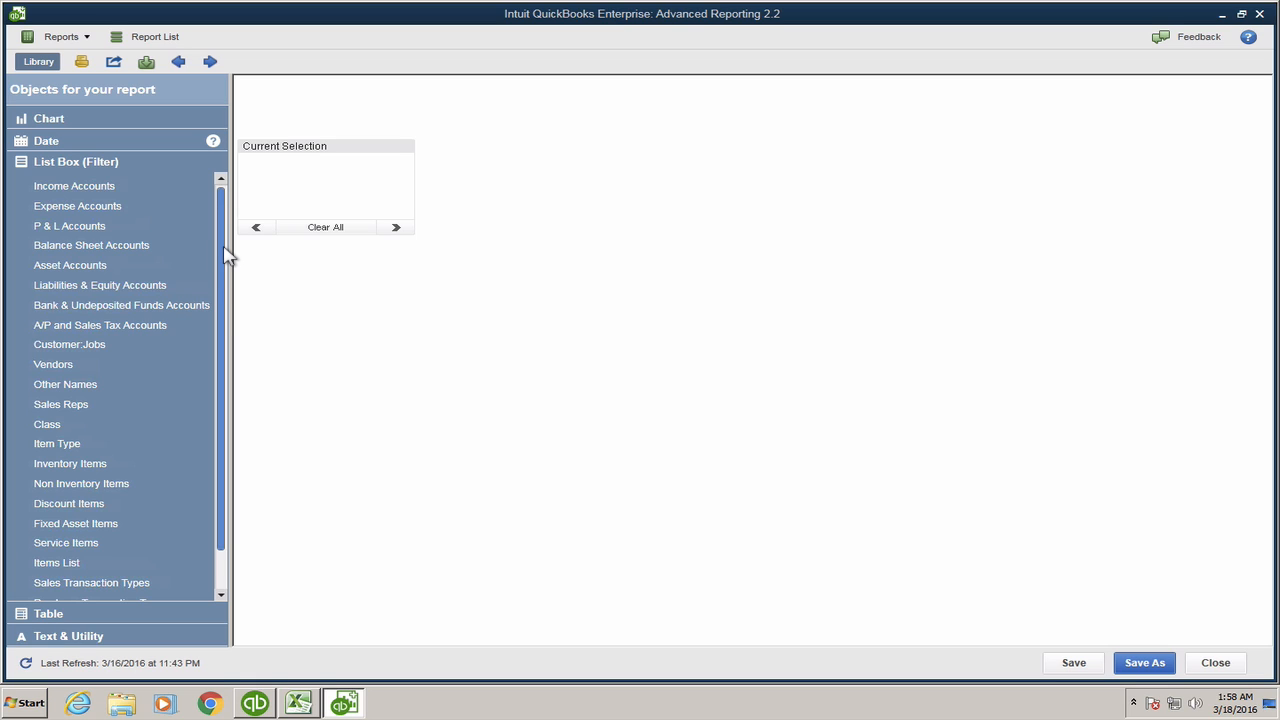
right_click(224, 298)
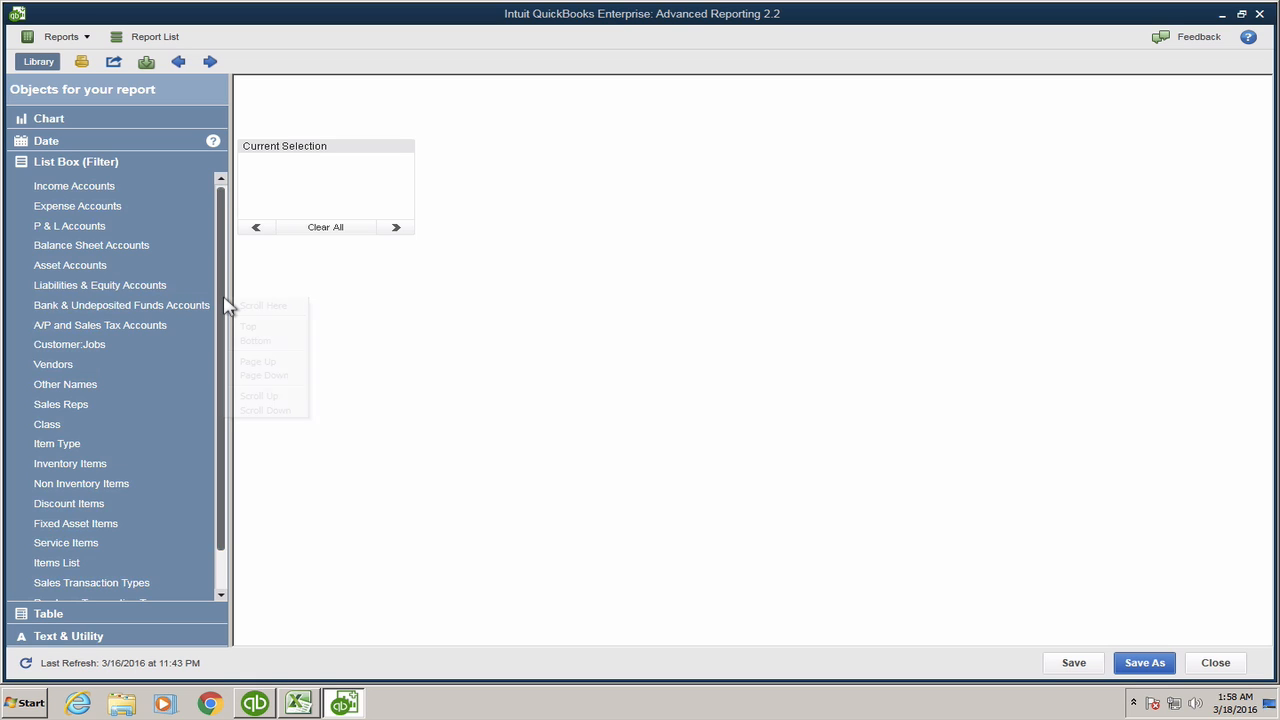
left_click(60, 420)
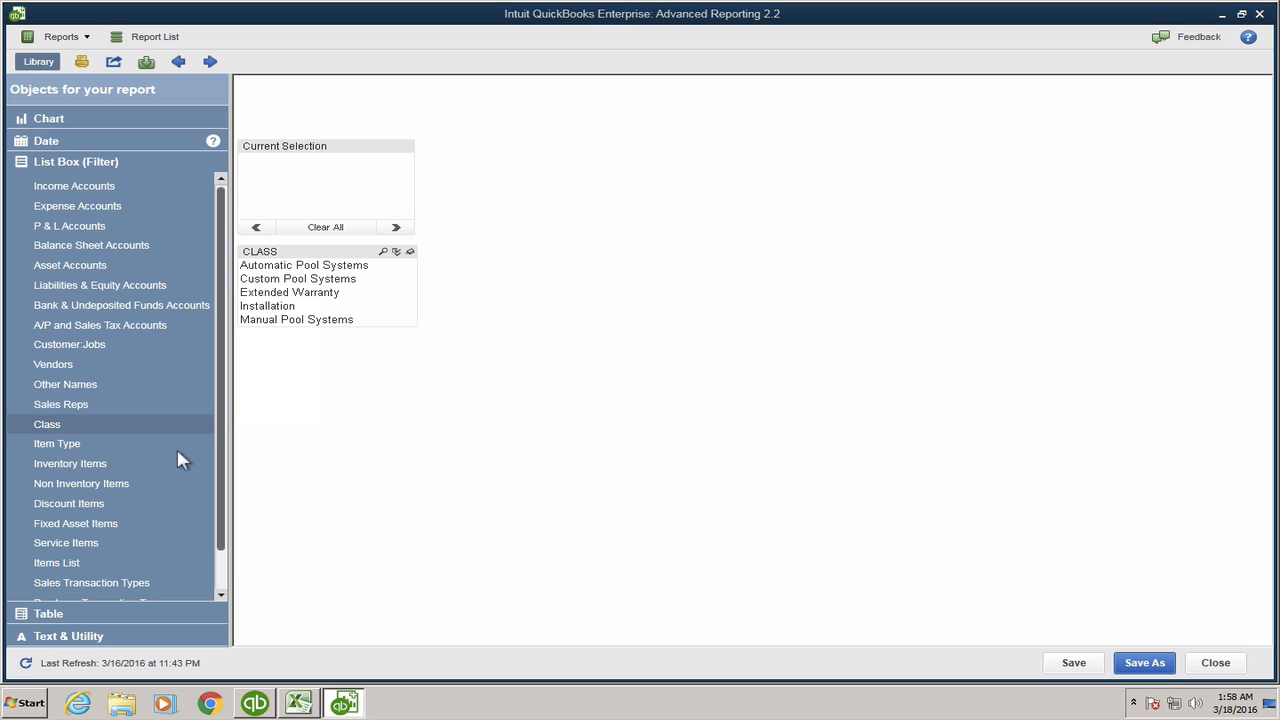
left_click(84, 446)
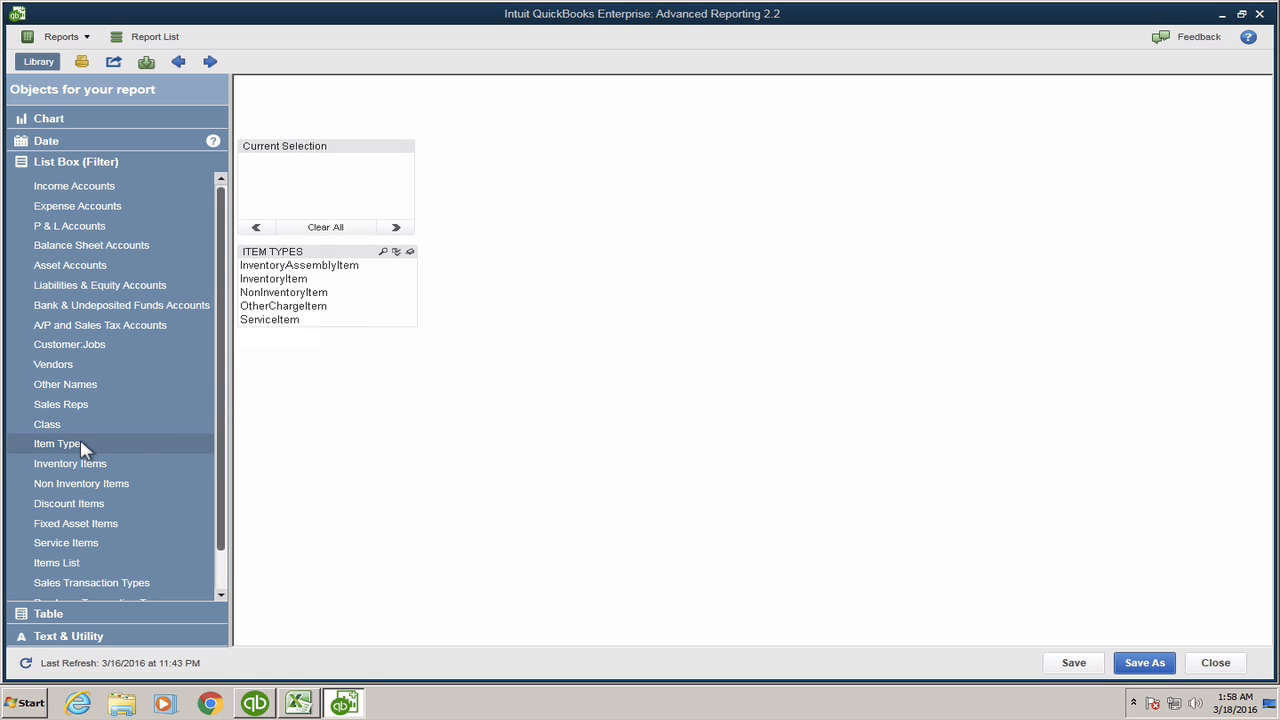
left_click_drag(224, 475, 223, 549)
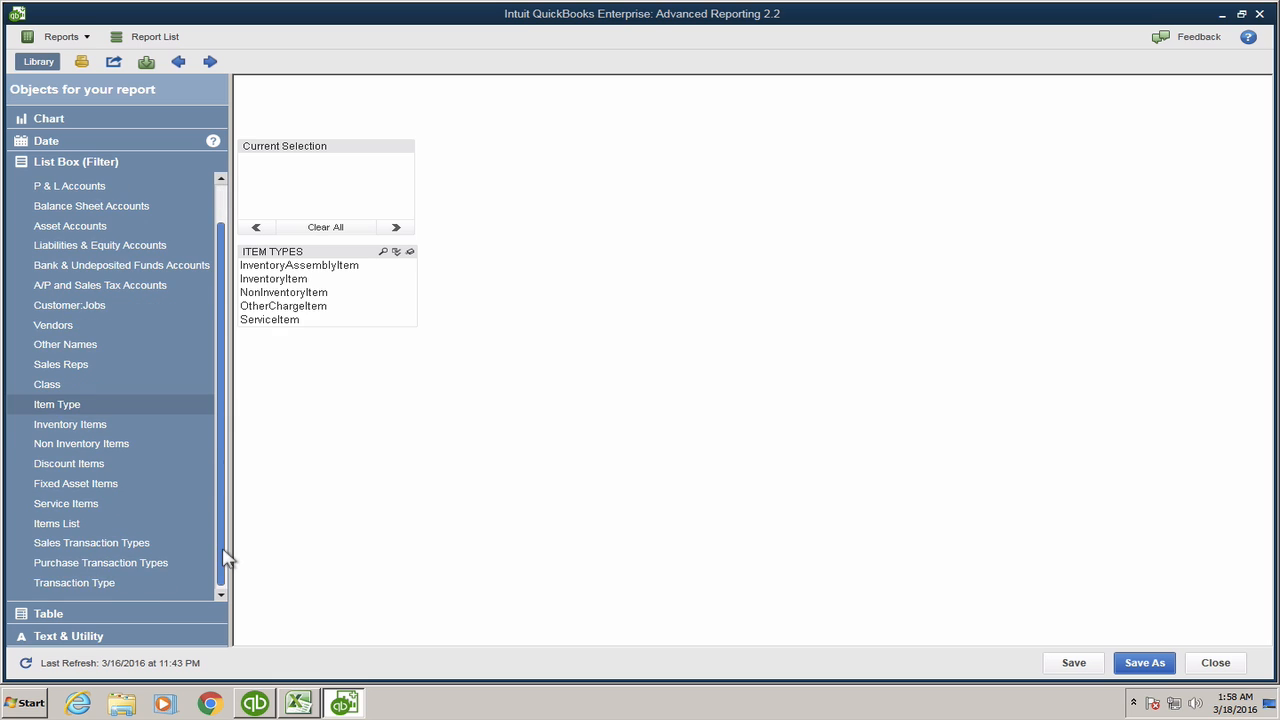
left_click(95, 588)
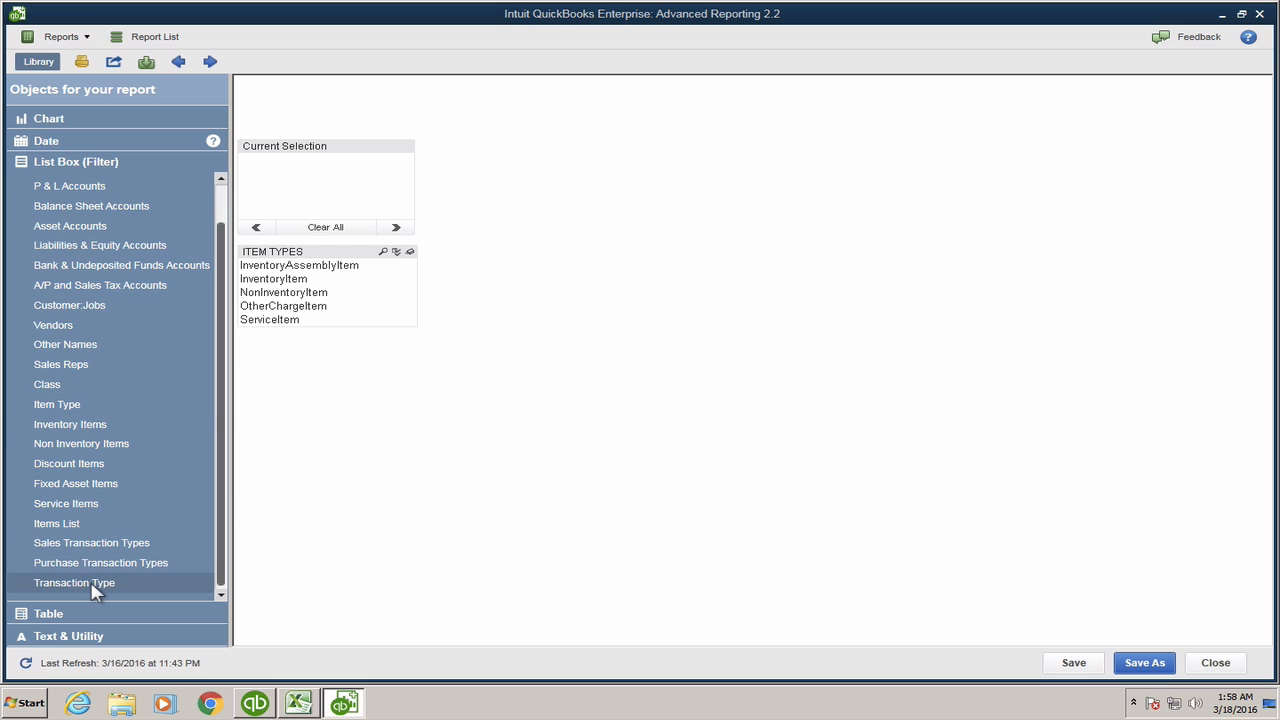
Step: Stack the Class, Item Types and Transactions Types list boxes without overlap beneath the Current Selection box
left_click_drag(309, 254, 314, 528)
left_click_drag(317, 251, 316, 346)
left_click_drag(320, 548, 317, 437)
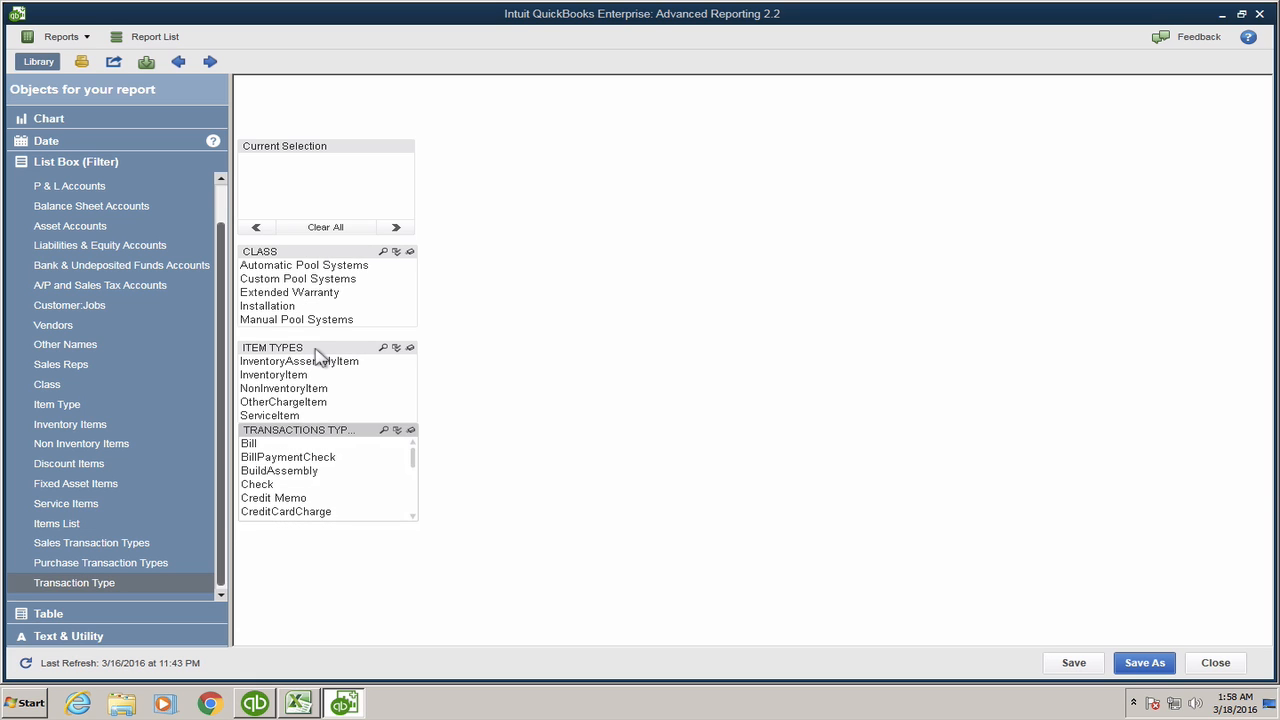
left_click_drag(315, 345, 316, 345)
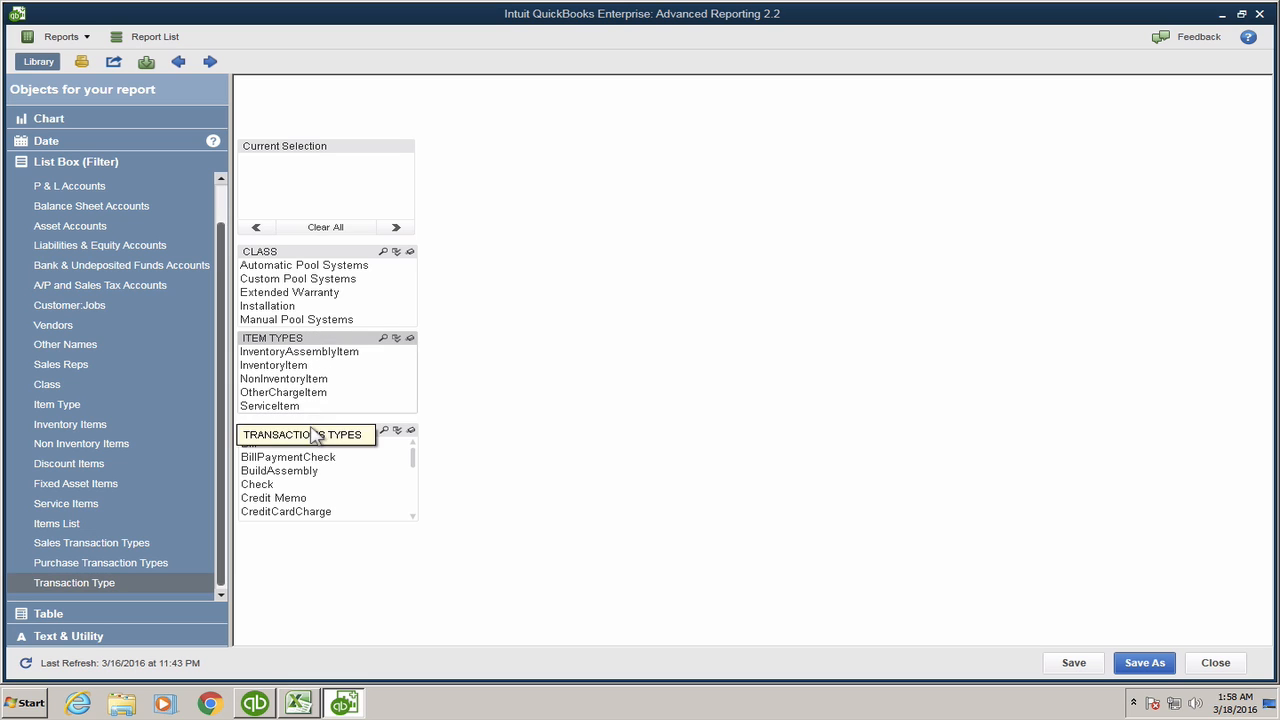
mouse_move(313, 433)
left_mouse_down()
mouse_move(309, 420)
mouse_move(316, 428)
left_mouse_up()
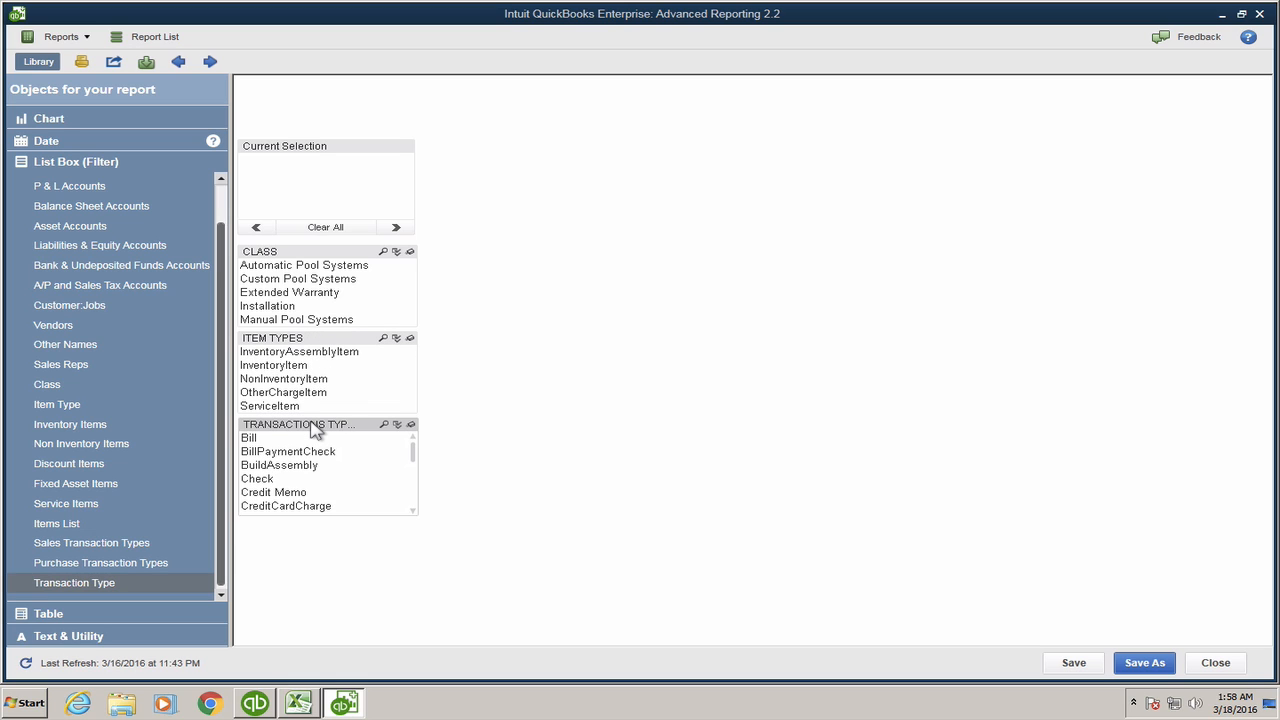
Step: Add P & L Accounts and Balance Sheet Accounts list boxes, placing the first below Transactions Types and the second beside it
left_click(77, 191)
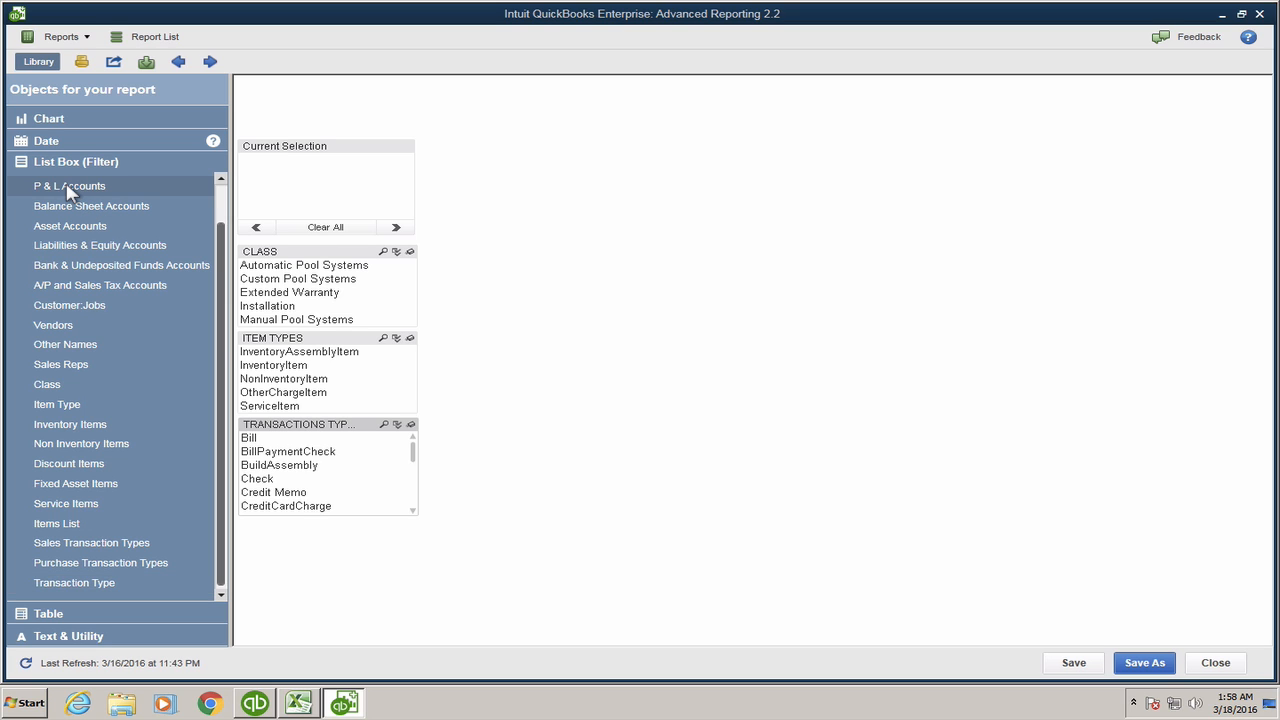
left_click_drag(322, 252, 314, 527)
left_click(78, 200)
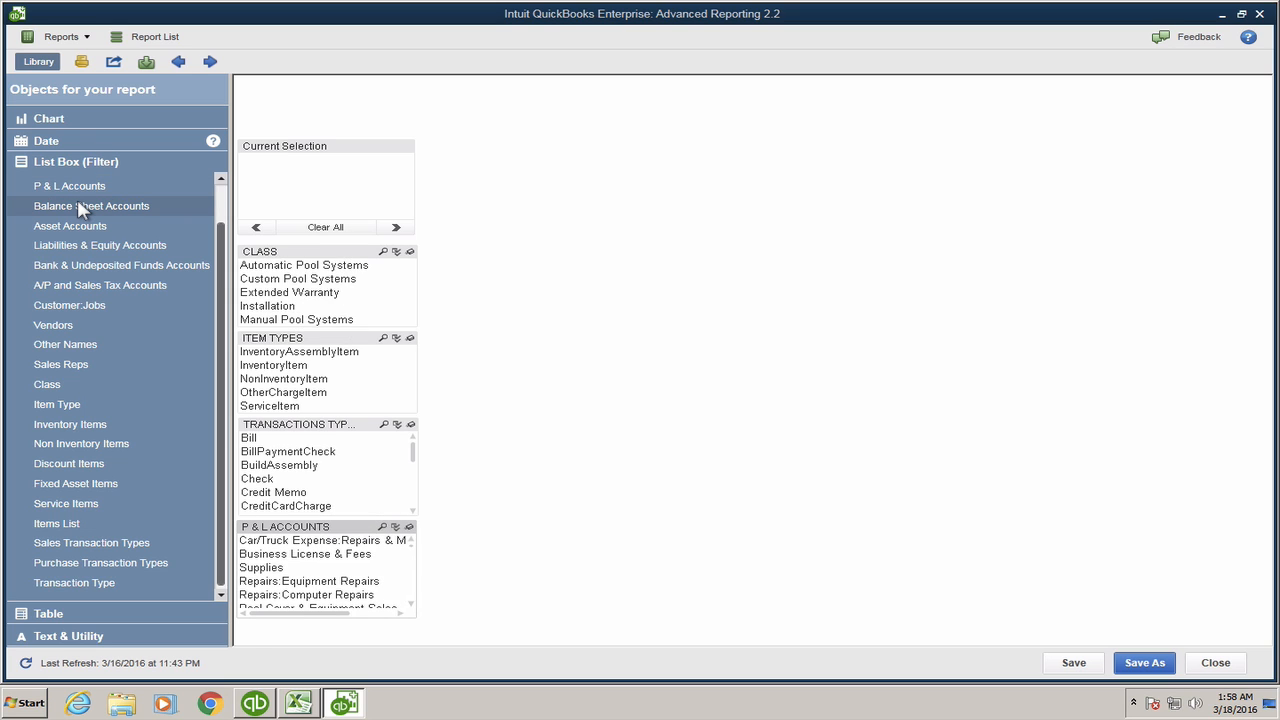
left_click_drag(292, 246, 482, 538)
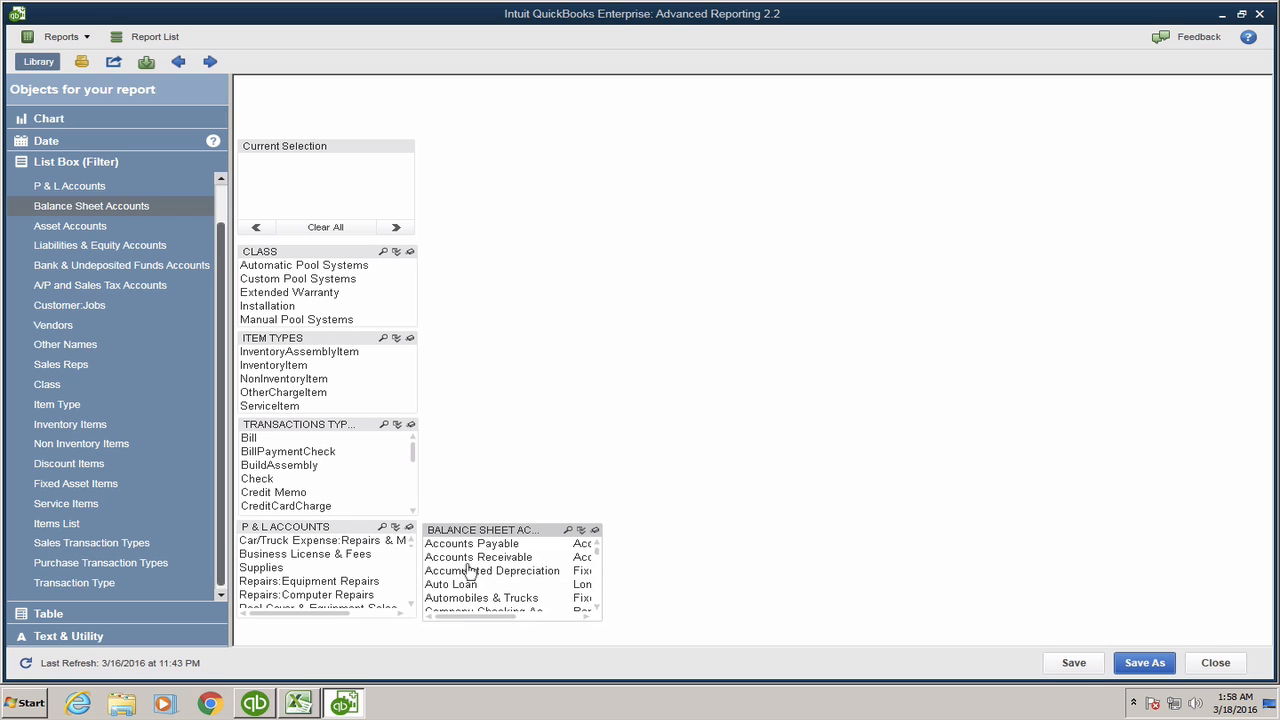
left_click(305, 426)
left_click(310, 340)
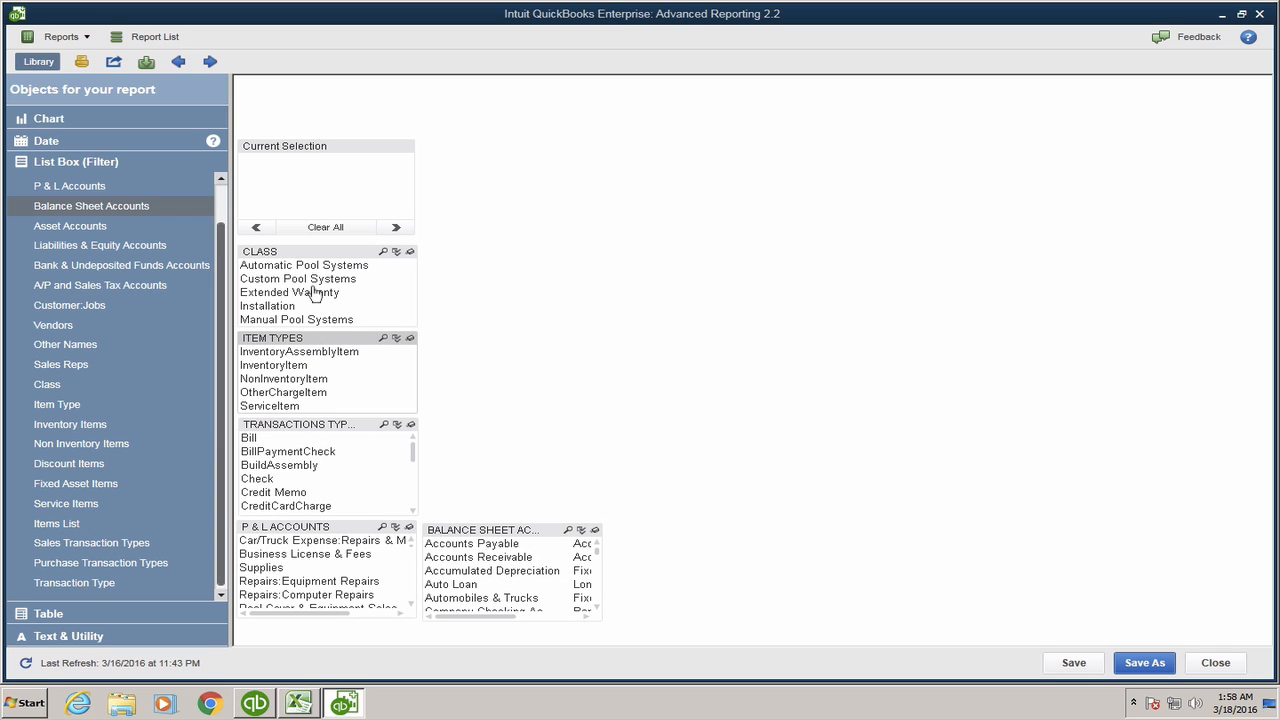
left_click(315, 256)
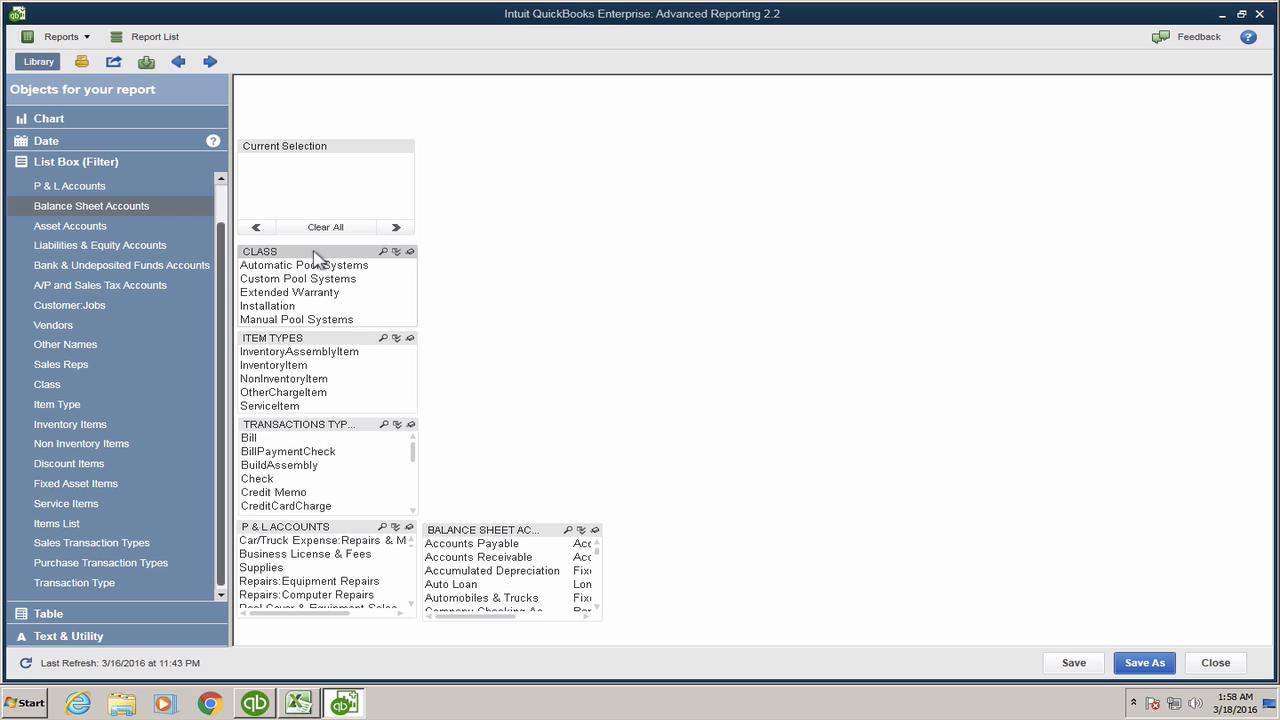
Step: Add Customer:Jobs and Vendors list boxes, stacking them in a second column above the Balance Sheet Accounts box
left_click(78, 300)
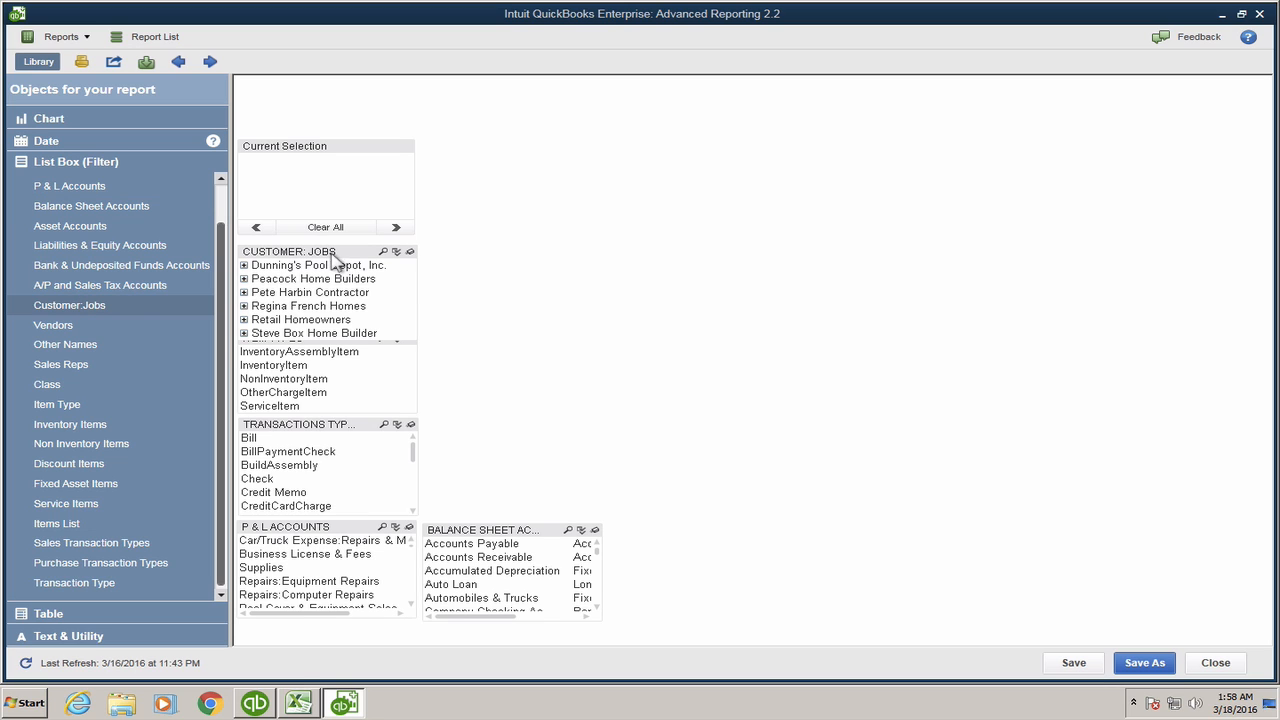
left_click_drag(336, 253, 517, 251)
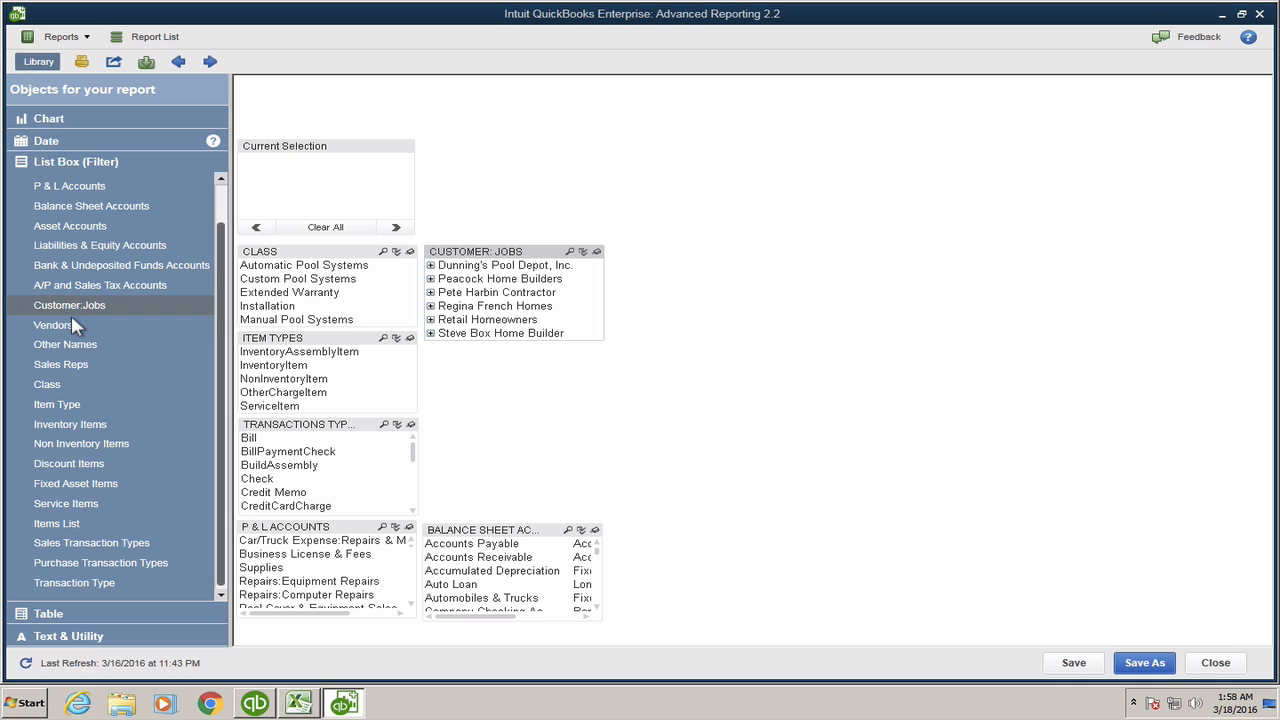
left_click(71, 322)
left_click_drag(338, 253, 514, 352)
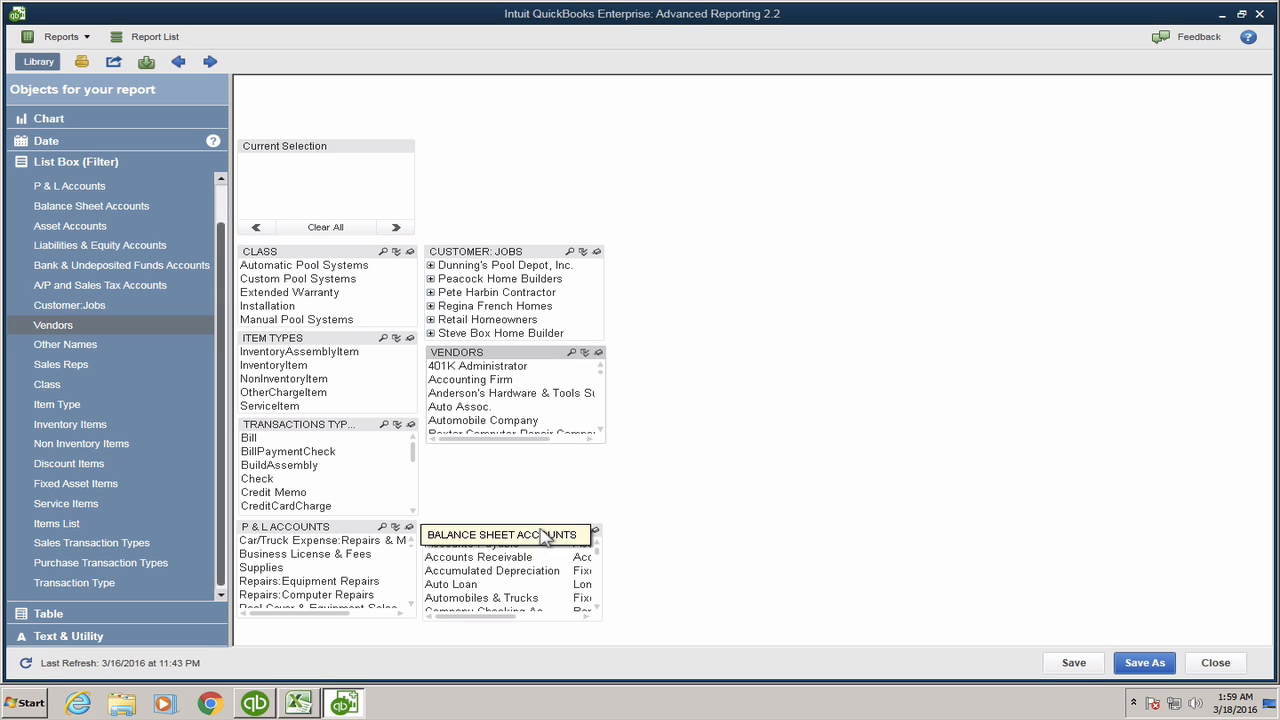
left_click_drag(545, 535, 540, 463)
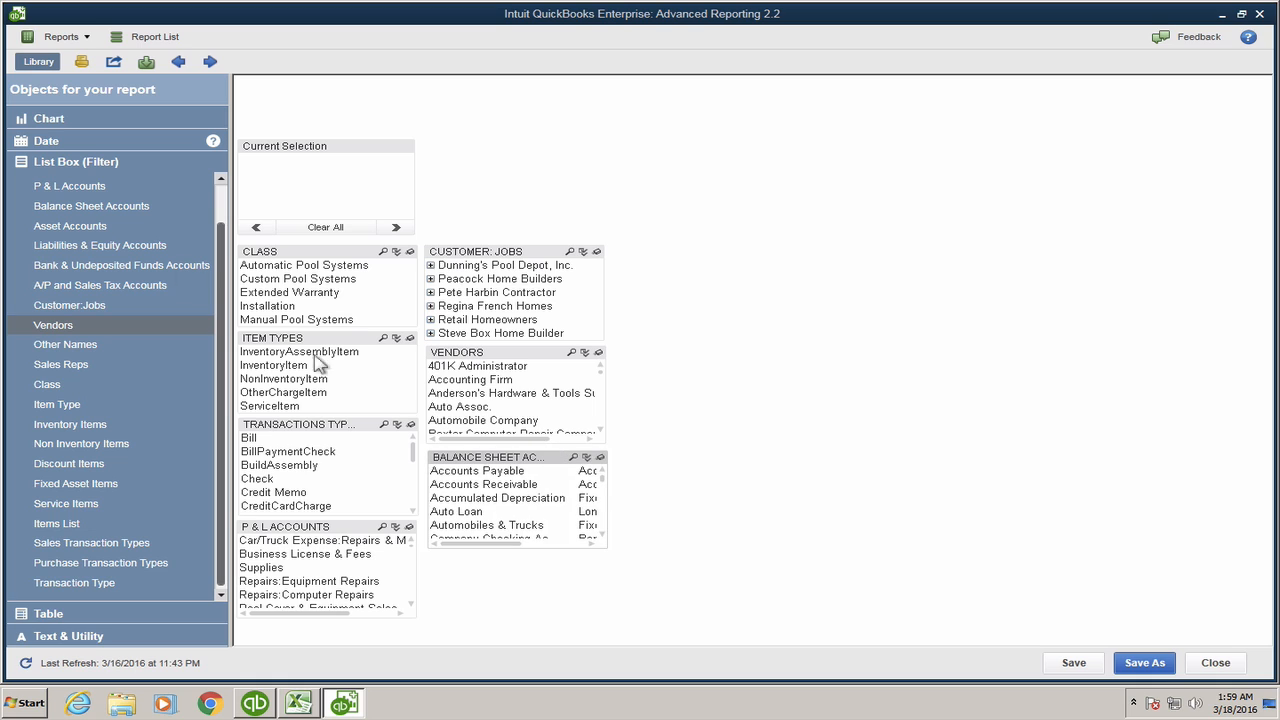
Step: Add a Transaction date filter to the report and select the years 2014 through 2018
left_click(42, 145)
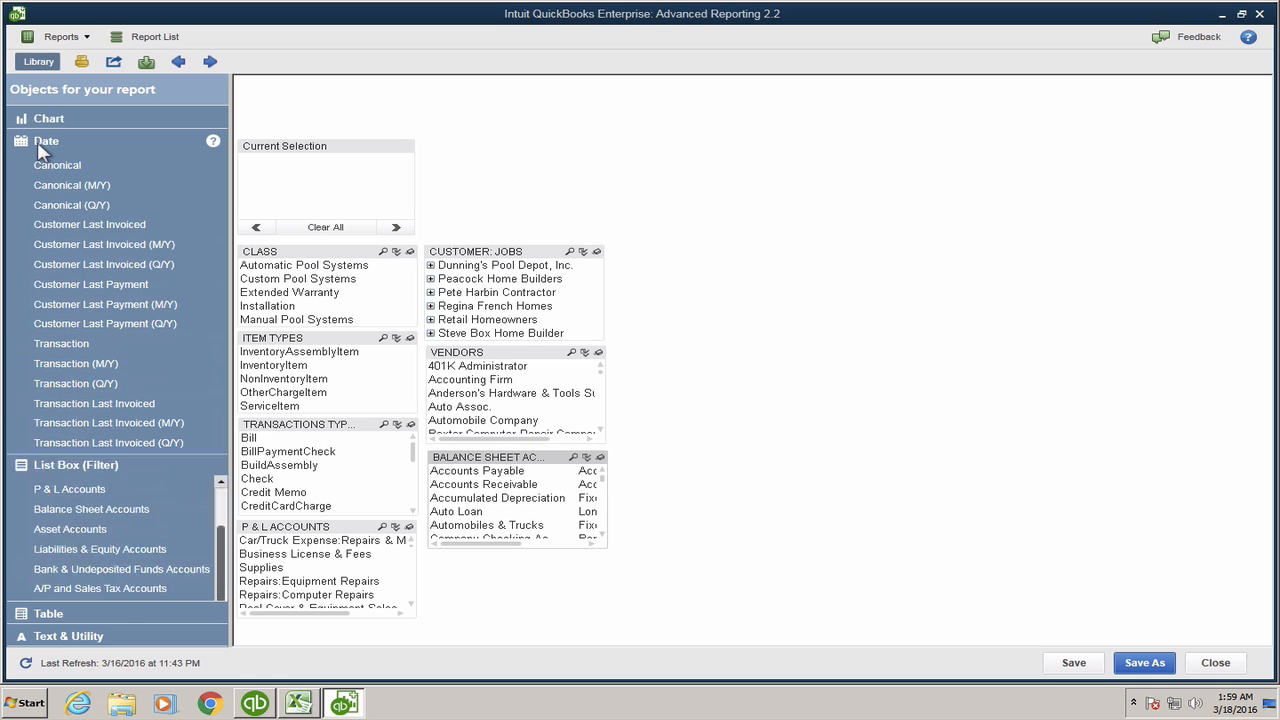
double_click(84, 348)
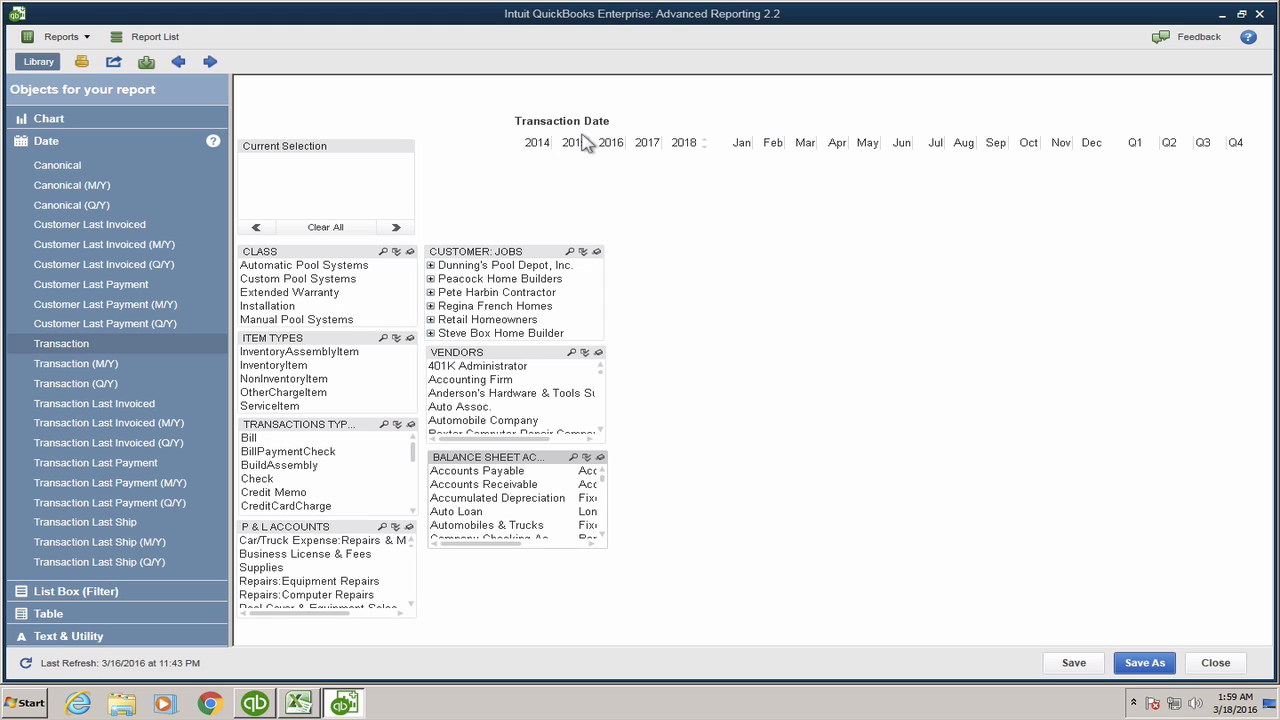
left_click(684, 146)
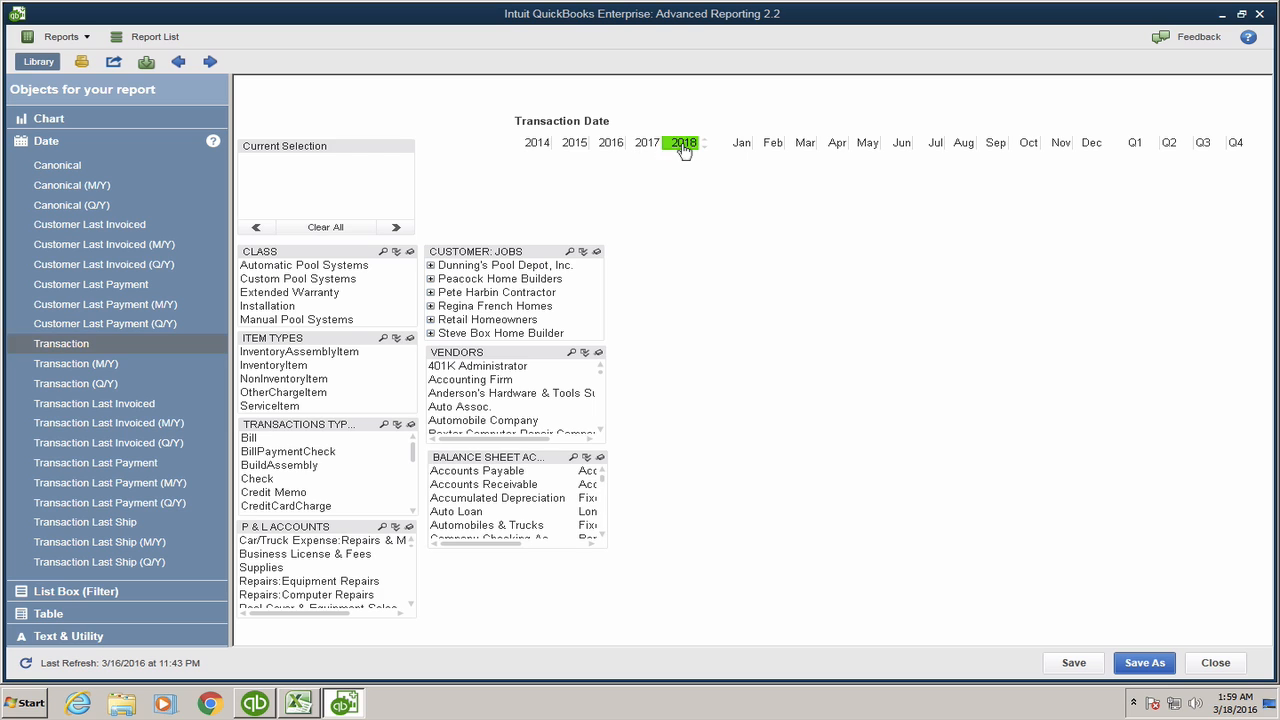
left_click(680, 142)
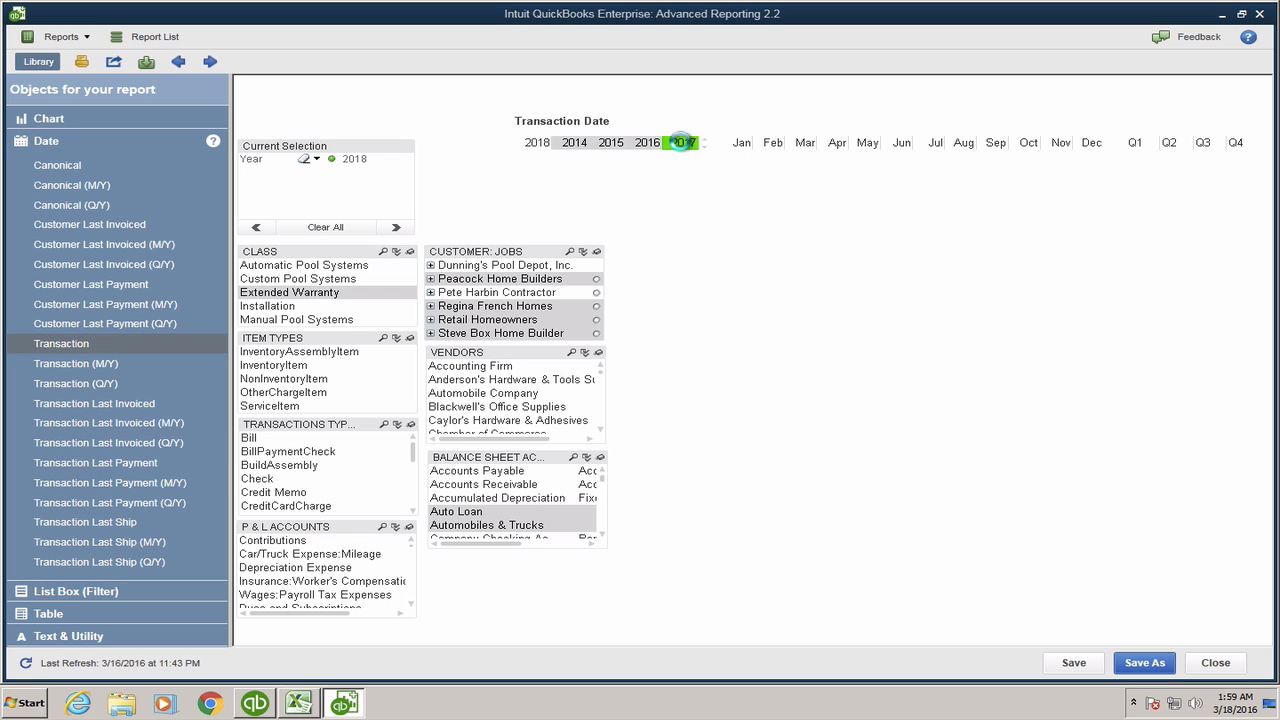
left_click(682, 143, "shift")
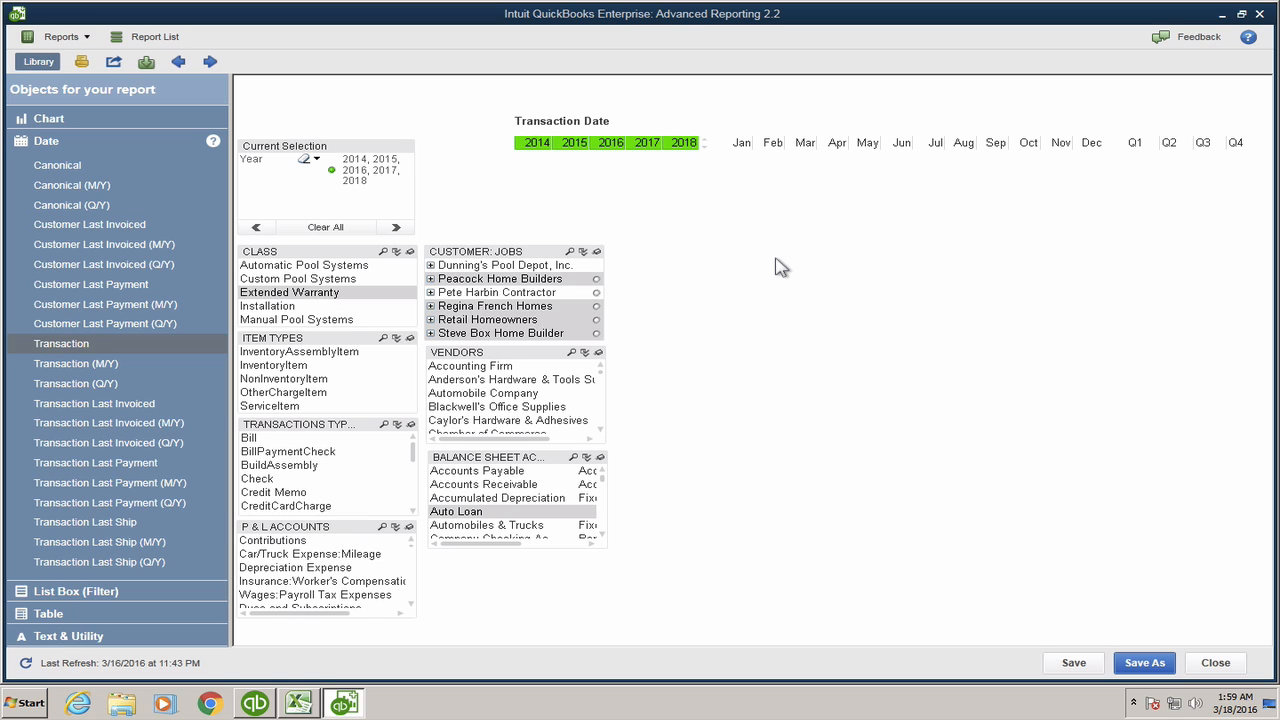
Step: Move the second column of list boxes up beneath the date filter and lengthen the Balance Sheet and P & L Accounts boxes
left_click_drag(545, 253, 538, 166)
left_click_drag(507, 354, 507, 268)
left_click_drag(491, 457, 493, 372)
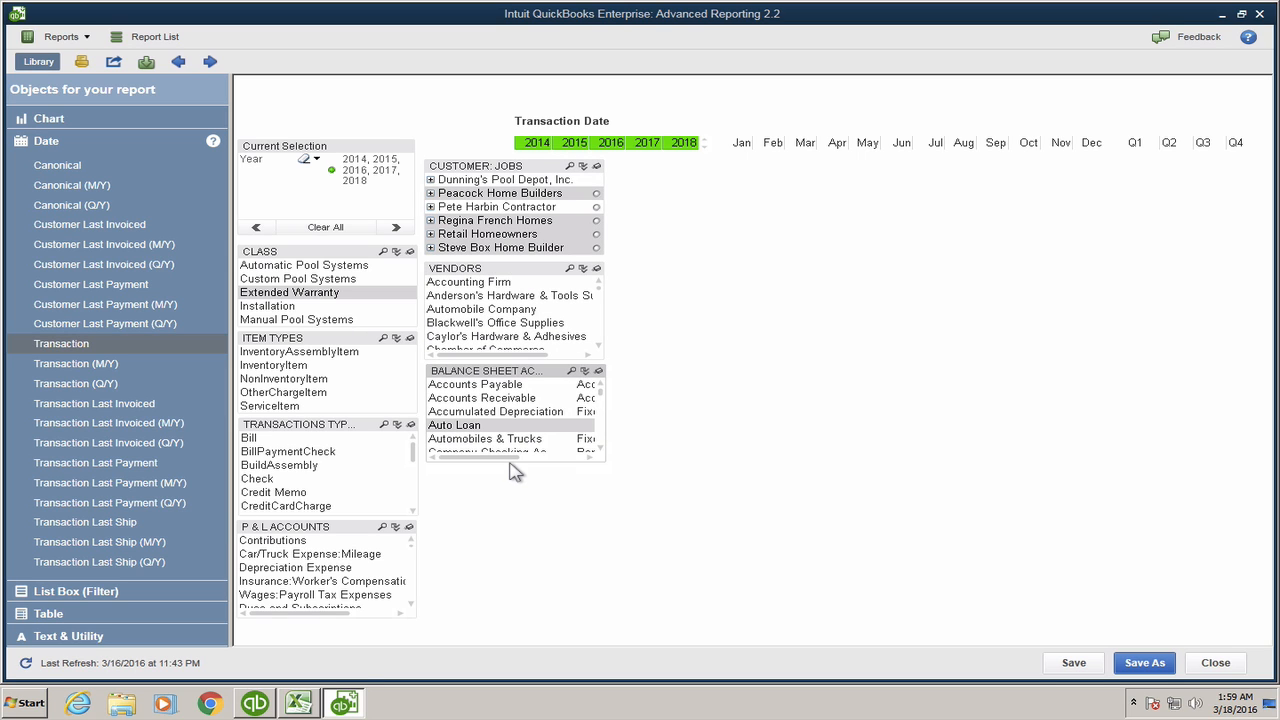
left_click_drag(510, 458, 509, 618)
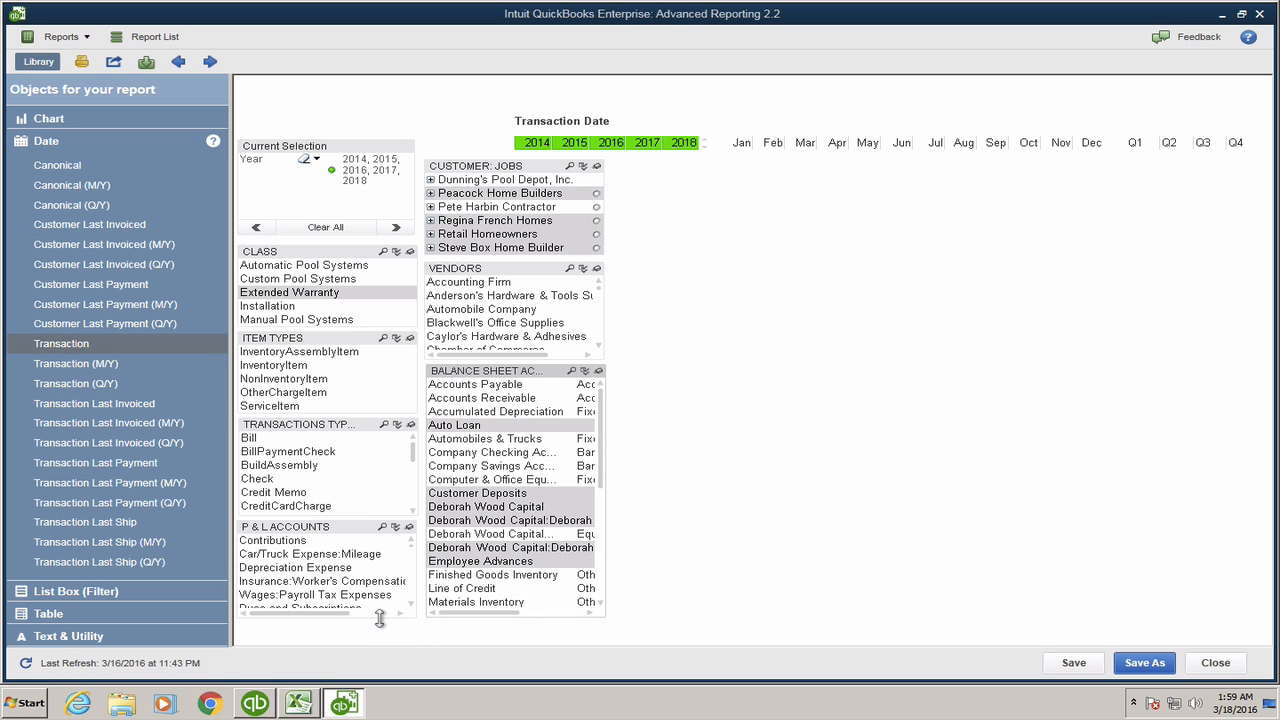
left_click_drag(380, 618, 380, 636)
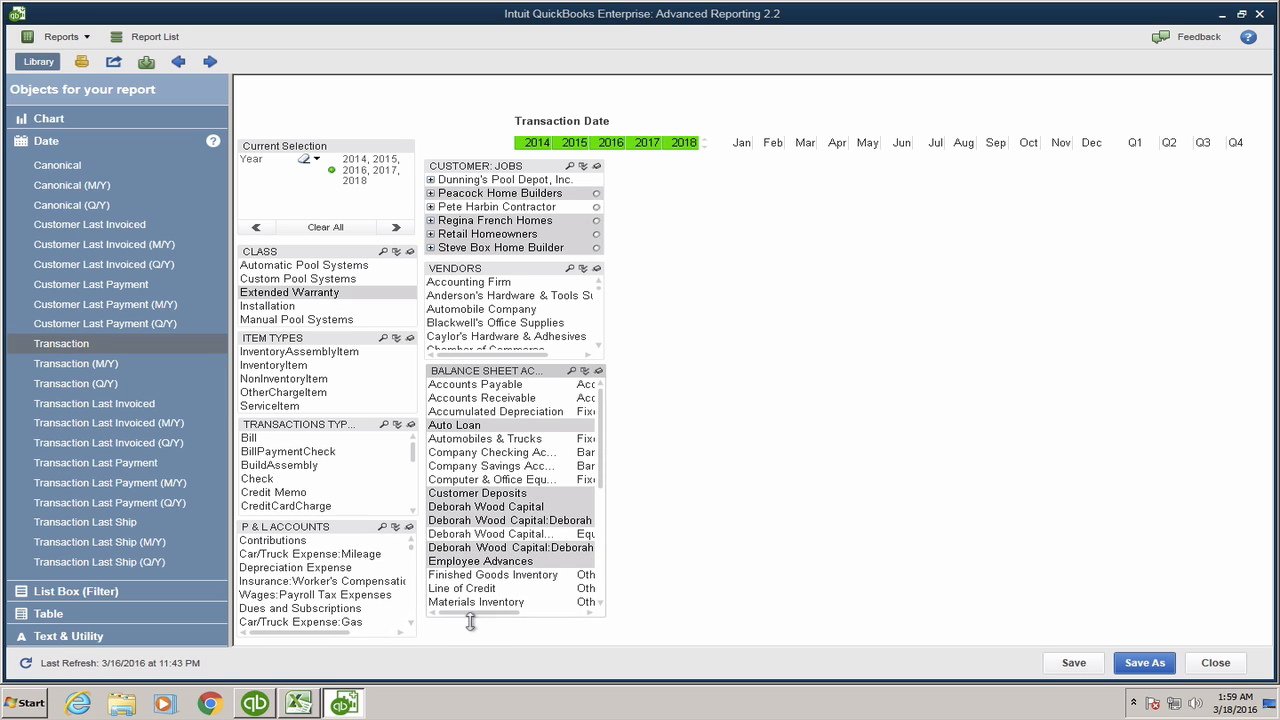
left_click_drag(470, 621, 470, 636)
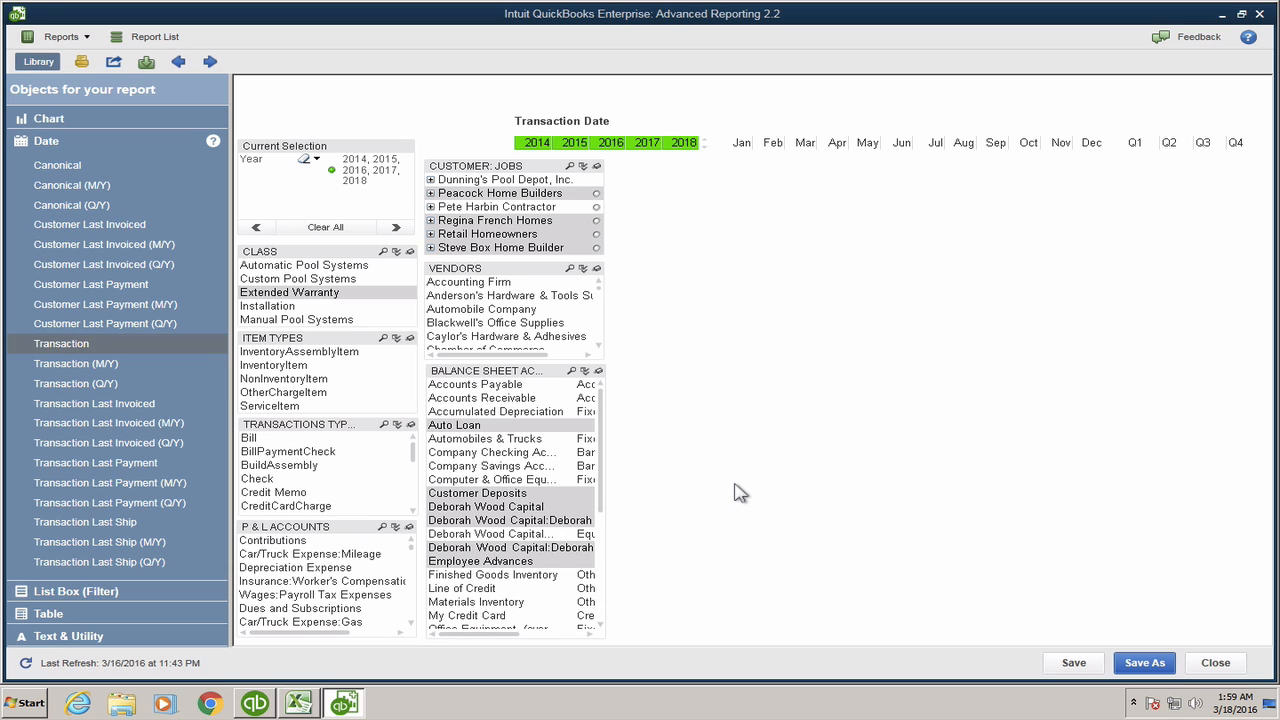
Step: Save the report under the new name "Template for New Reports"
left_click(46, 38)
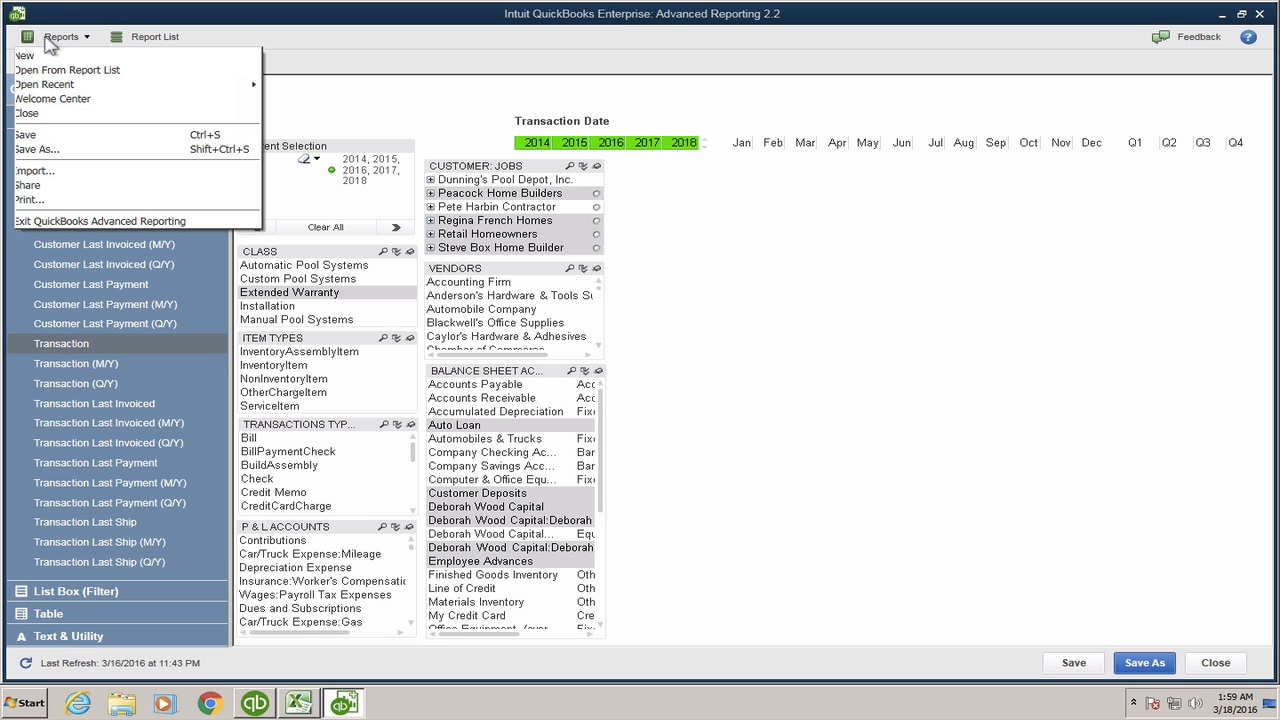
left_click(40, 148)
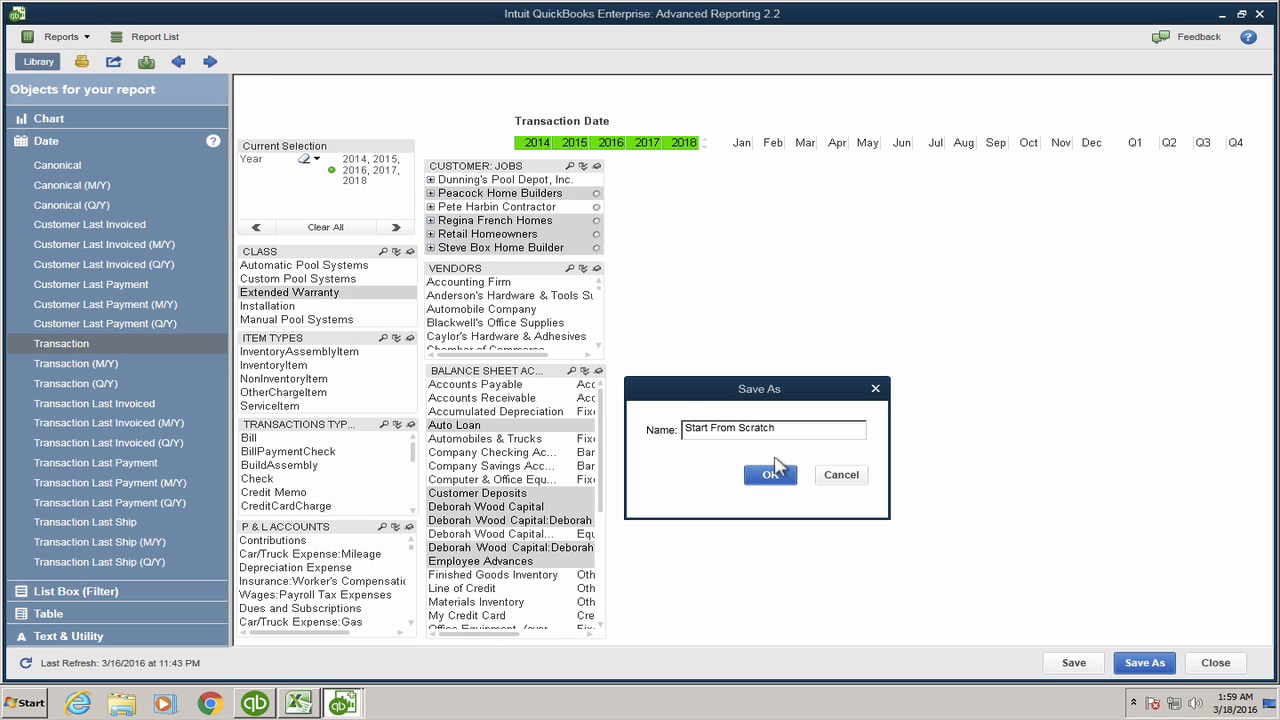
key("ctrl+a")
type("Tem")
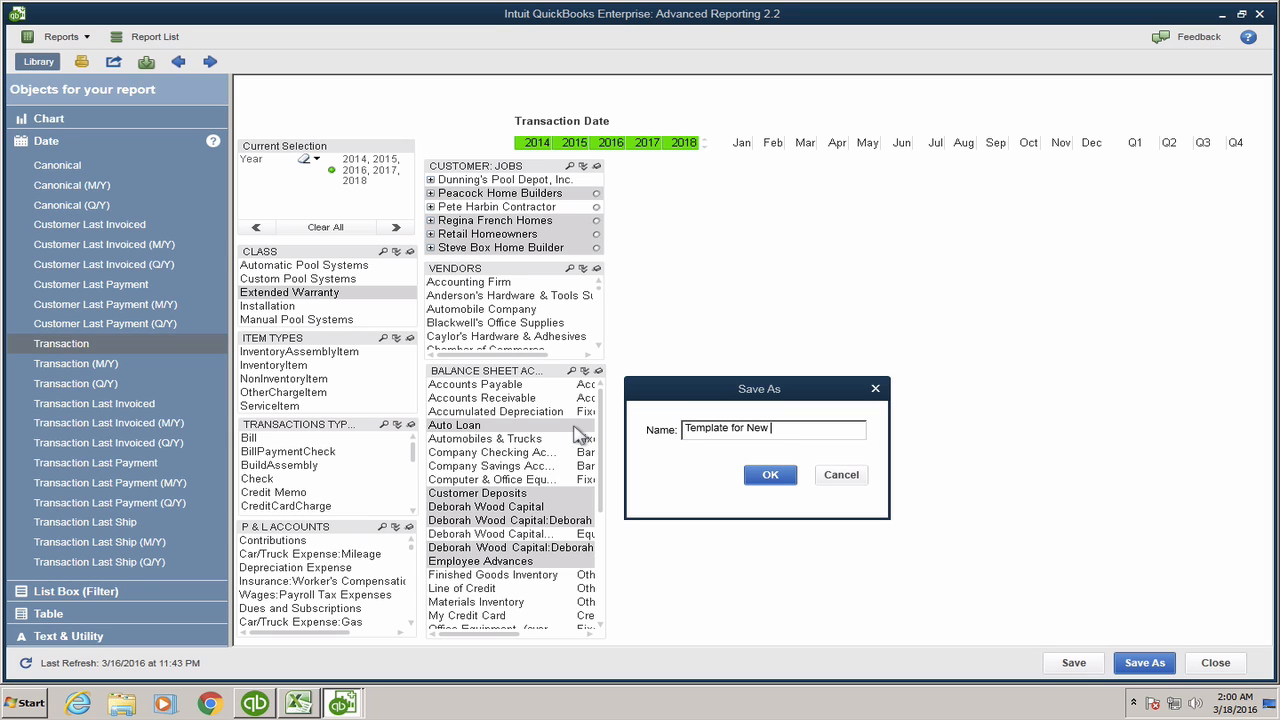
type("plate for New Reports")
left_click(770, 475)
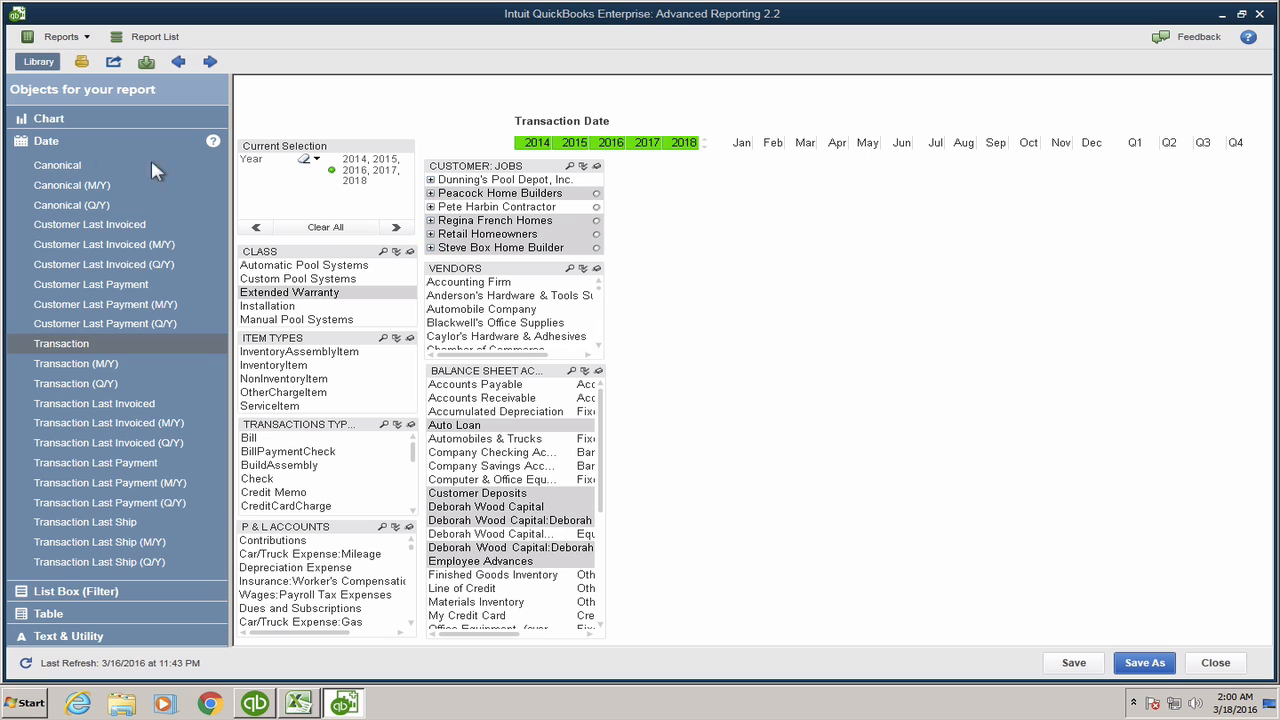
left_click(69, 137)
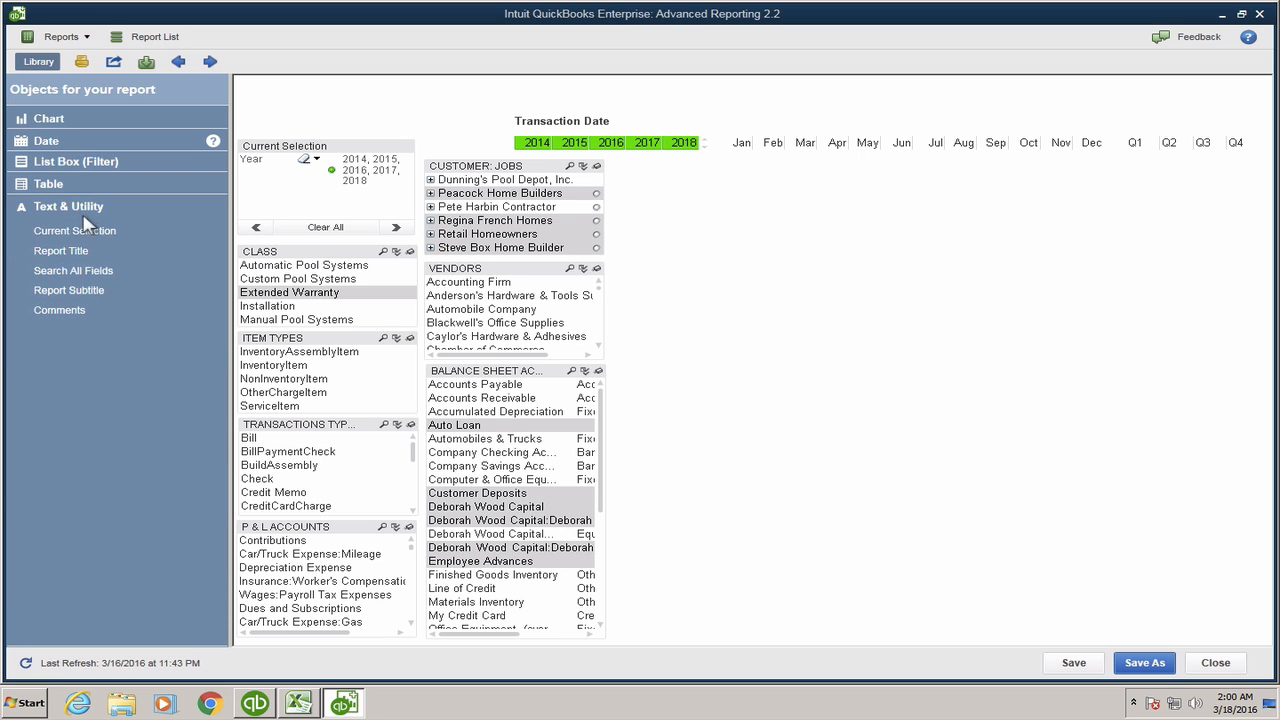
left_click(65, 175)
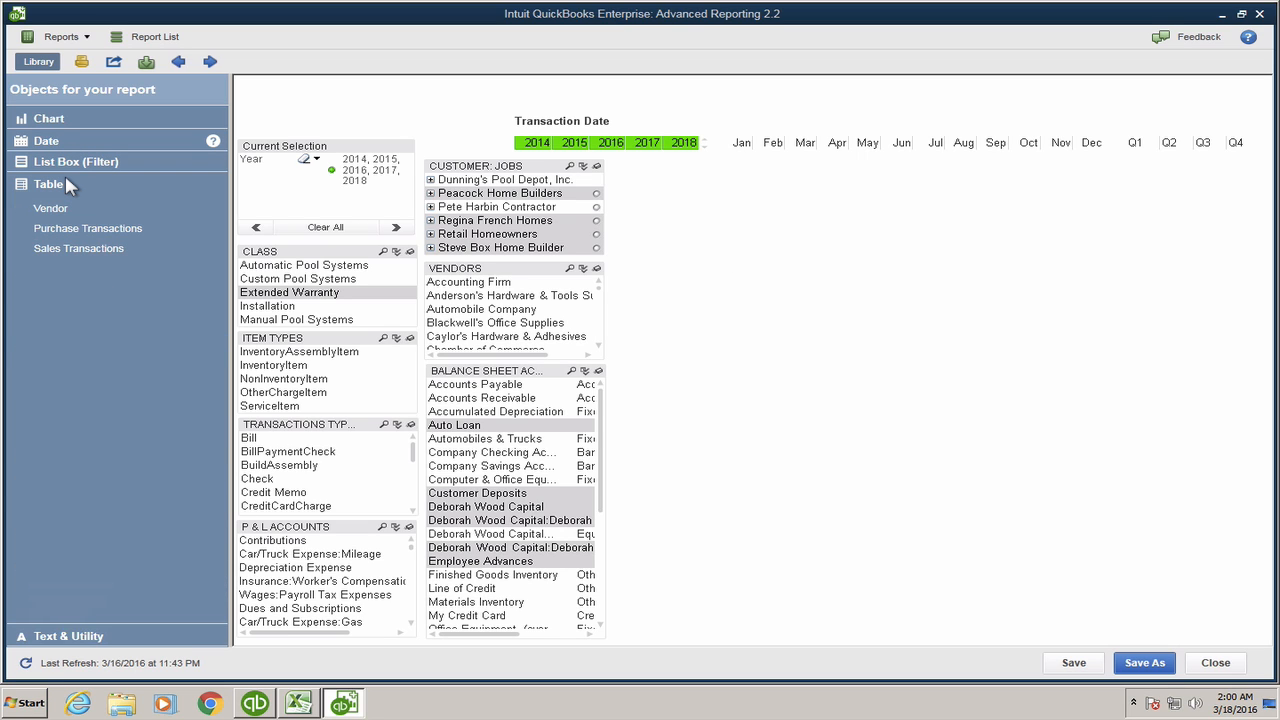
left_click(62, 121)
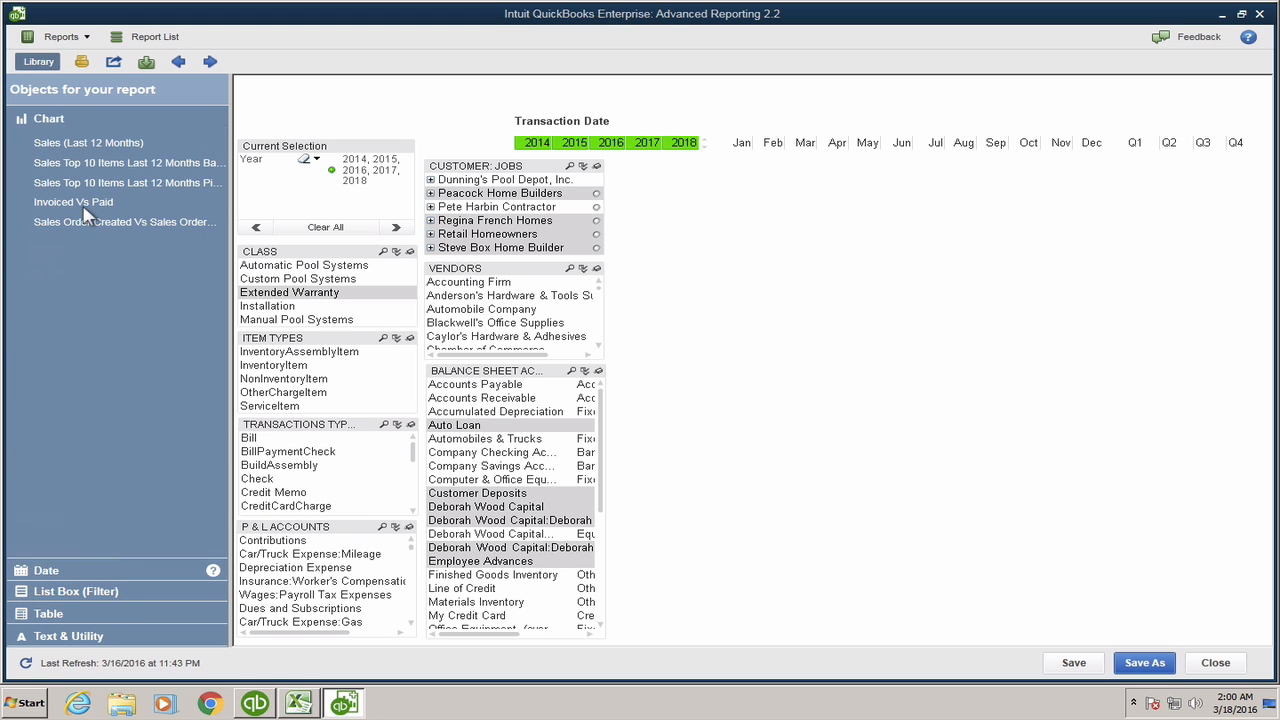
left_click(60, 118)
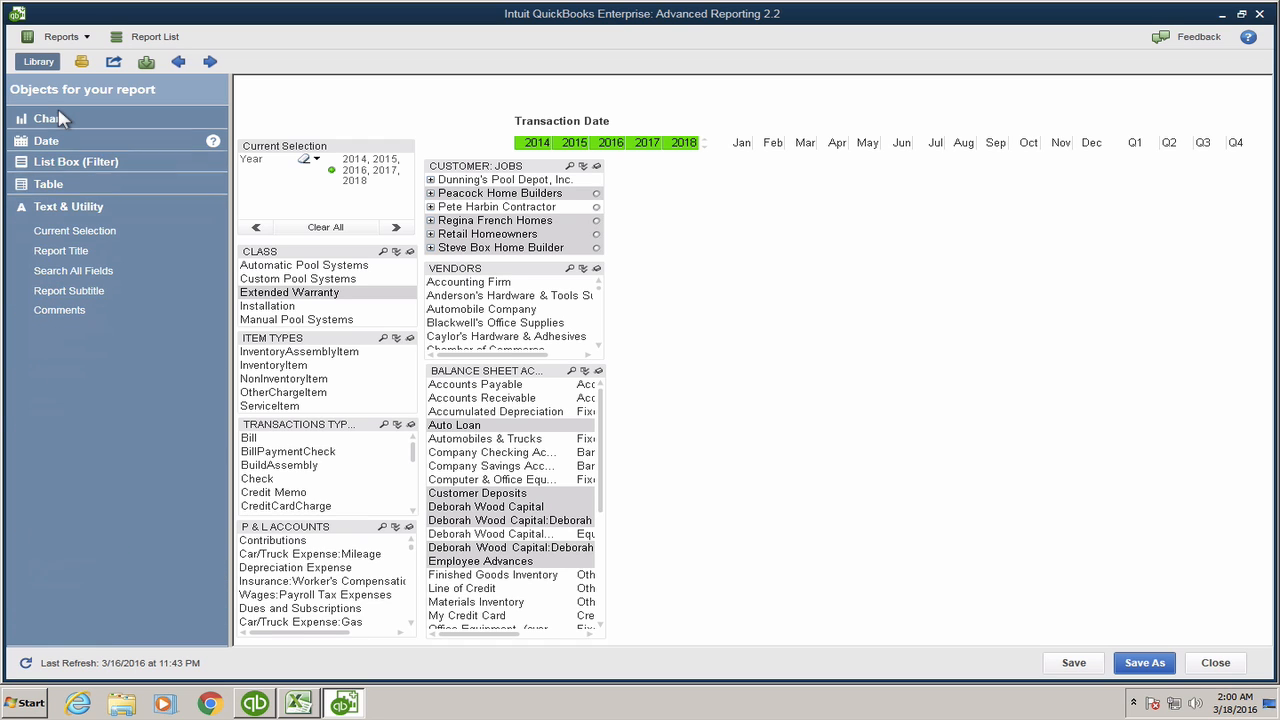
Step: Start creating a new chart sheet object on the empty area of the report
right_click(814, 313)
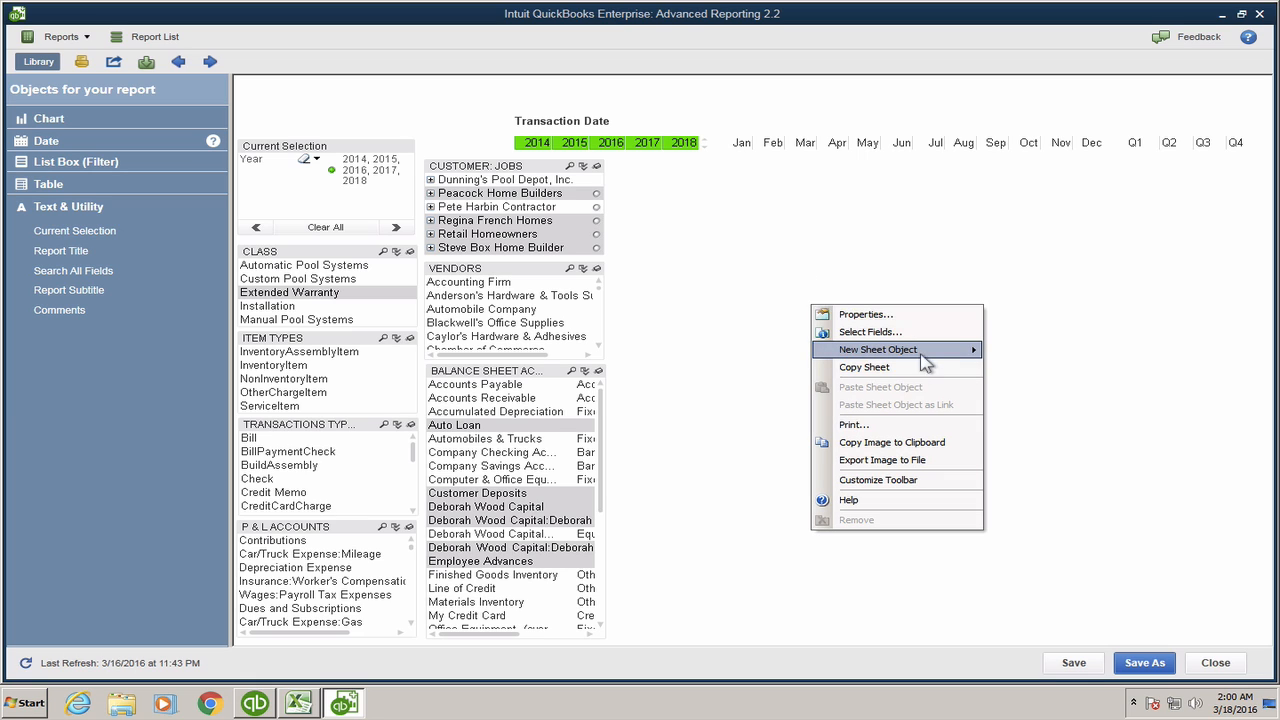
mouse_move(918, 358)
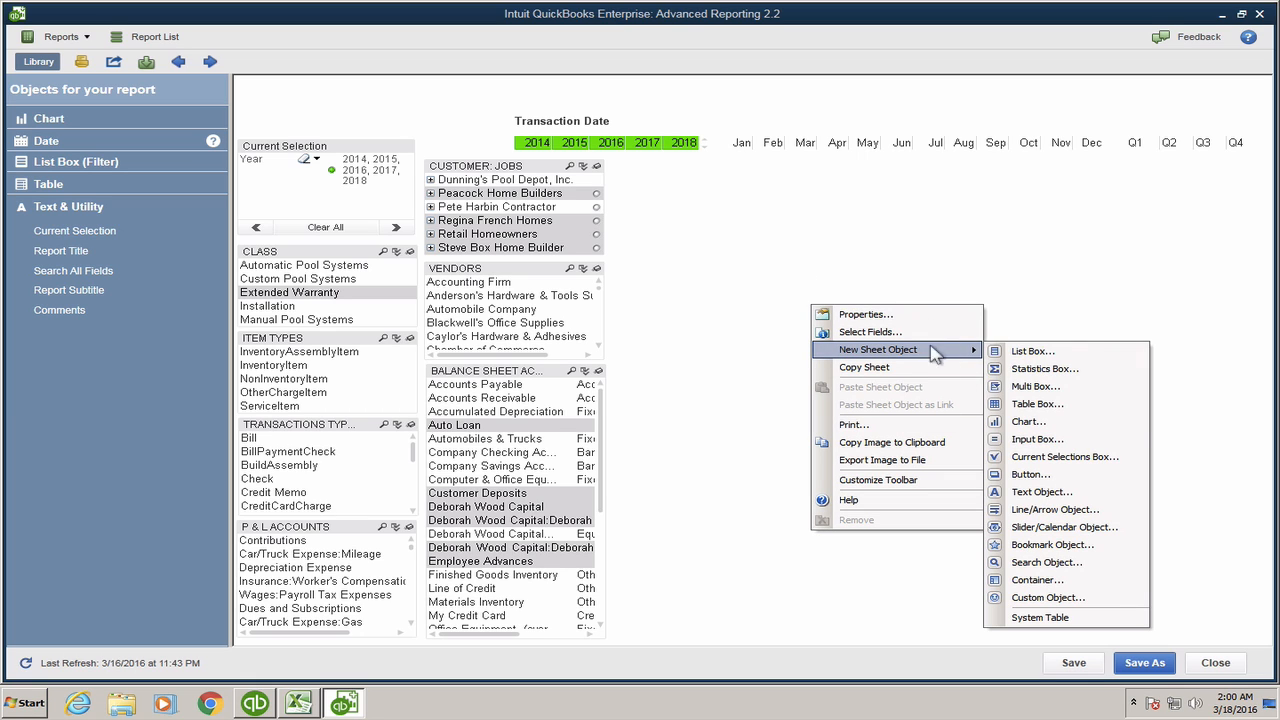
left_click(1043, 425)
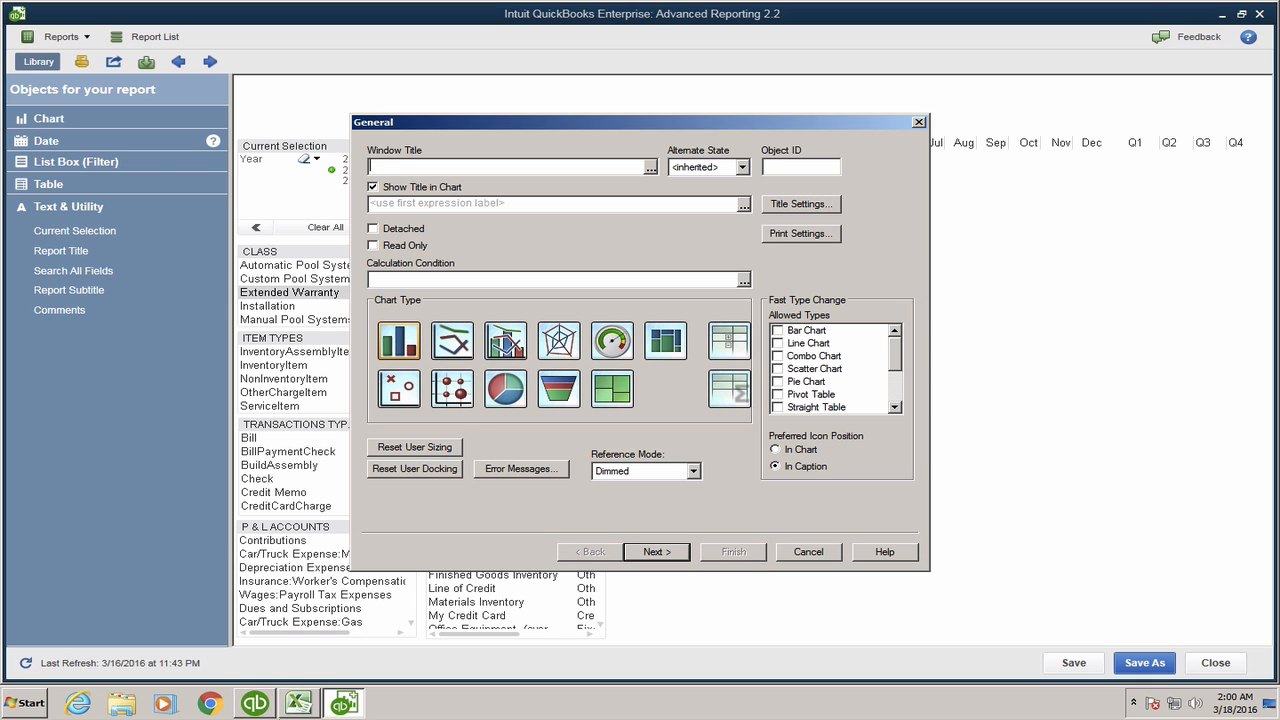
Step: Switch to Excel, examine the PivotTable by state and customer and its Sheet1 source data, and return to Advanced Reporting
left_click(298, 704)
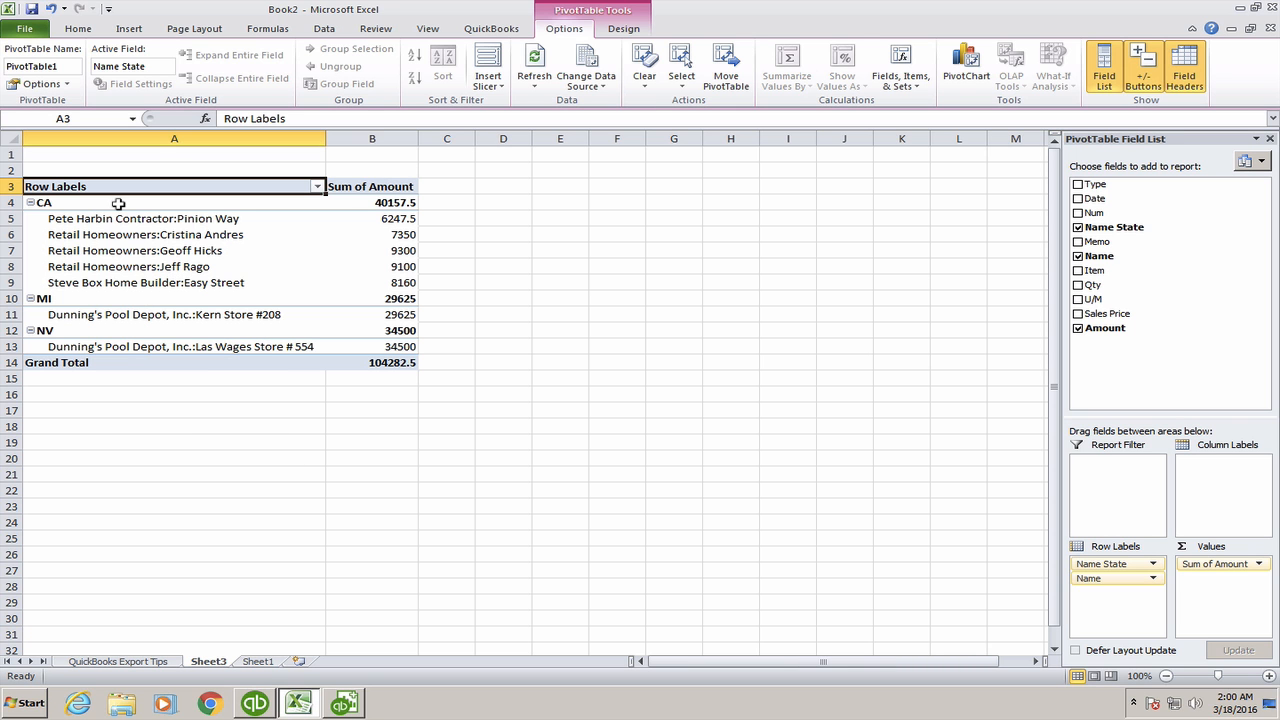
left_click_drag(444, 393, 43, 169)
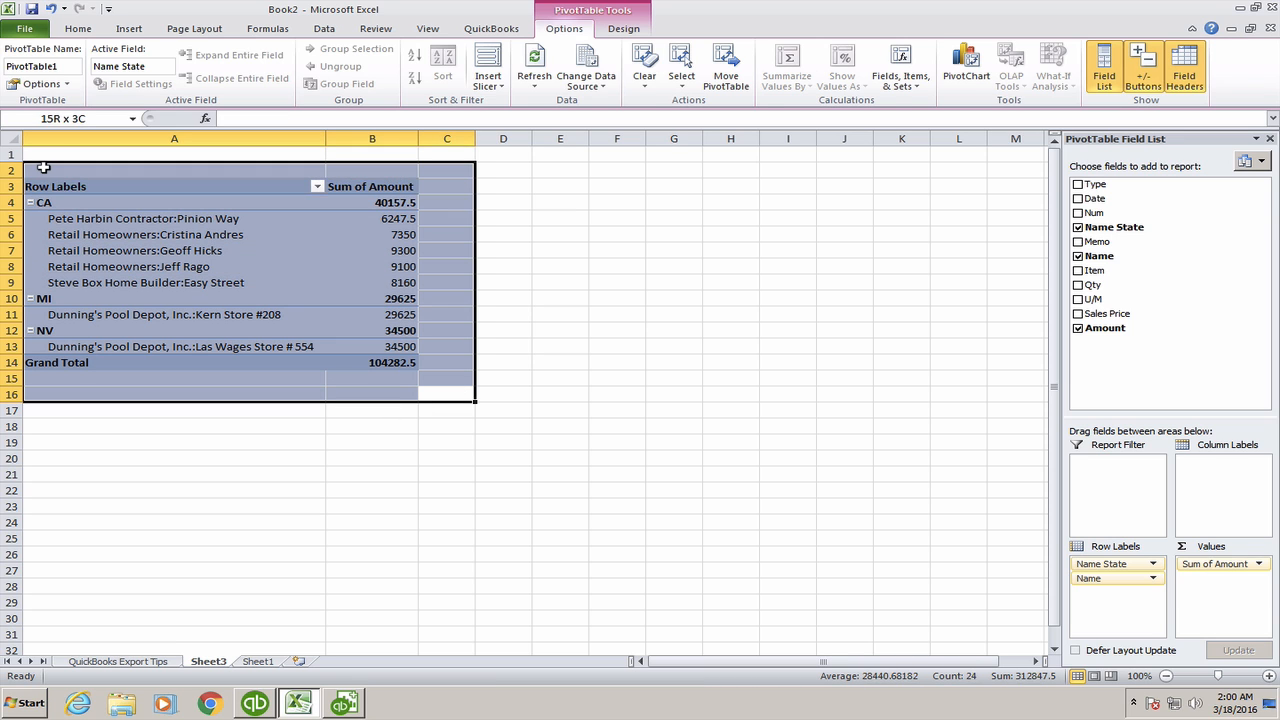
left_click(478, 294)
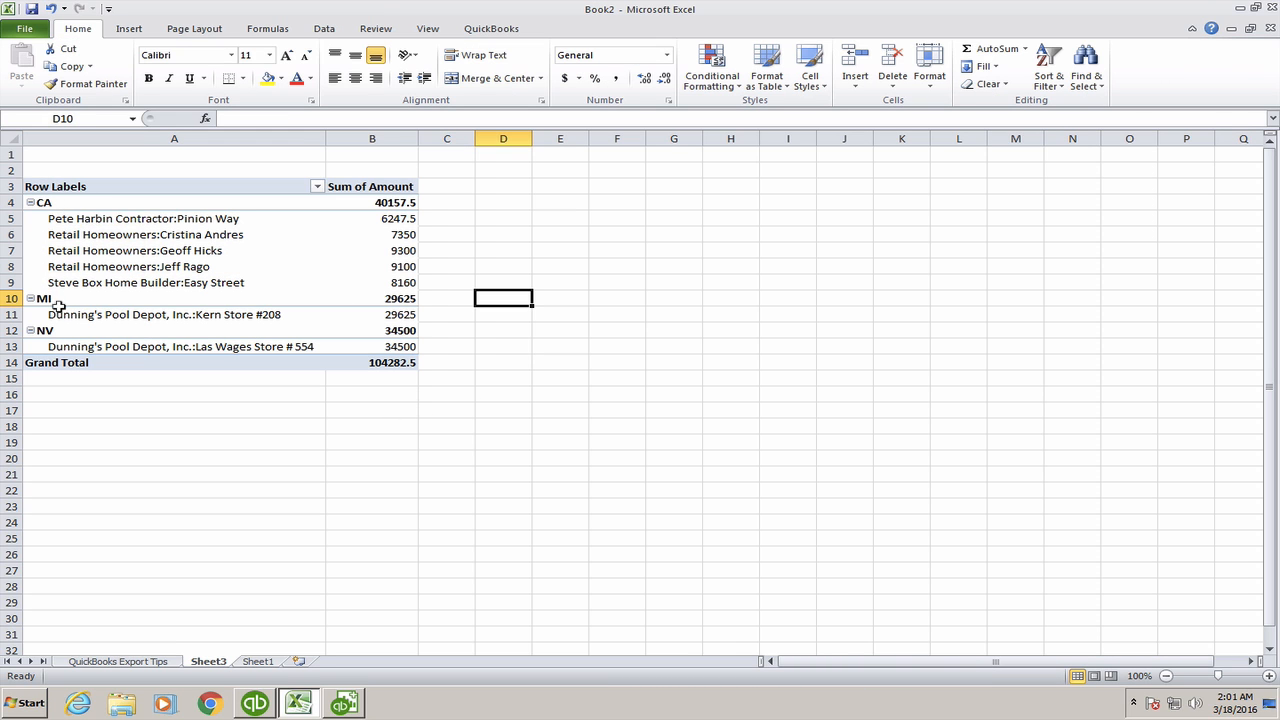
mouse_move(373, 265)
left_click(257, 662)
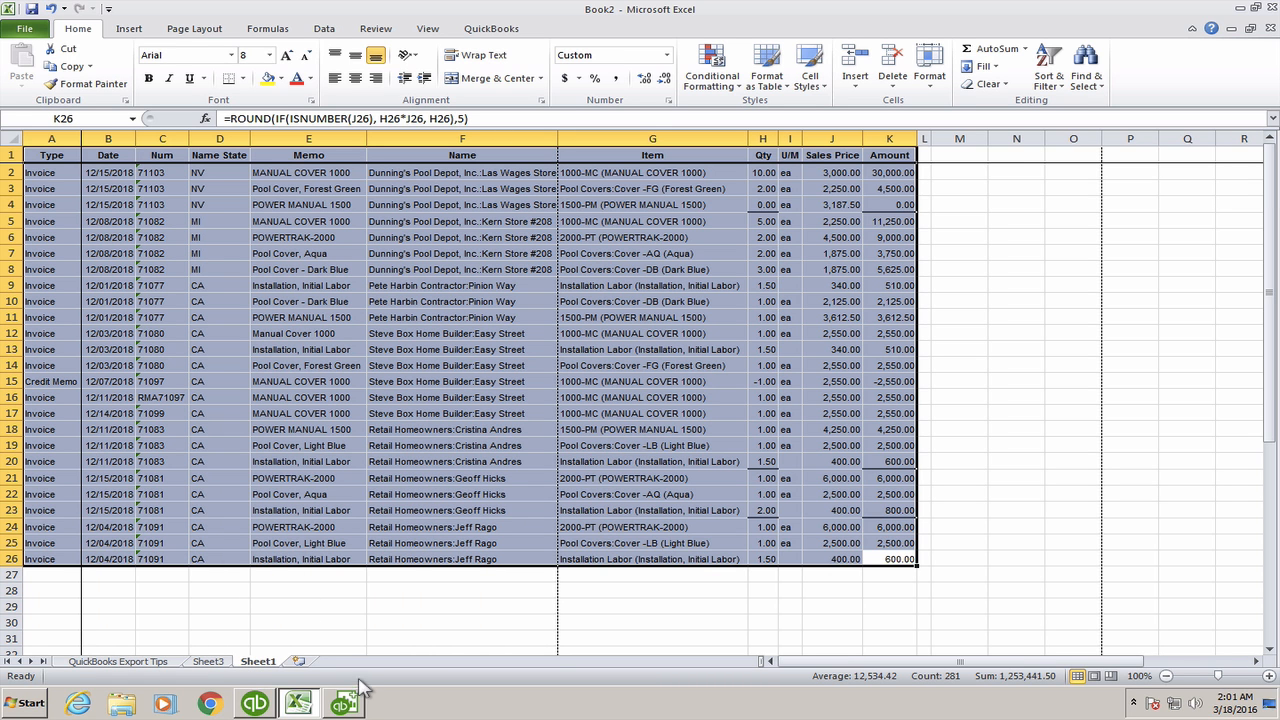
mouse_move(353, 705)
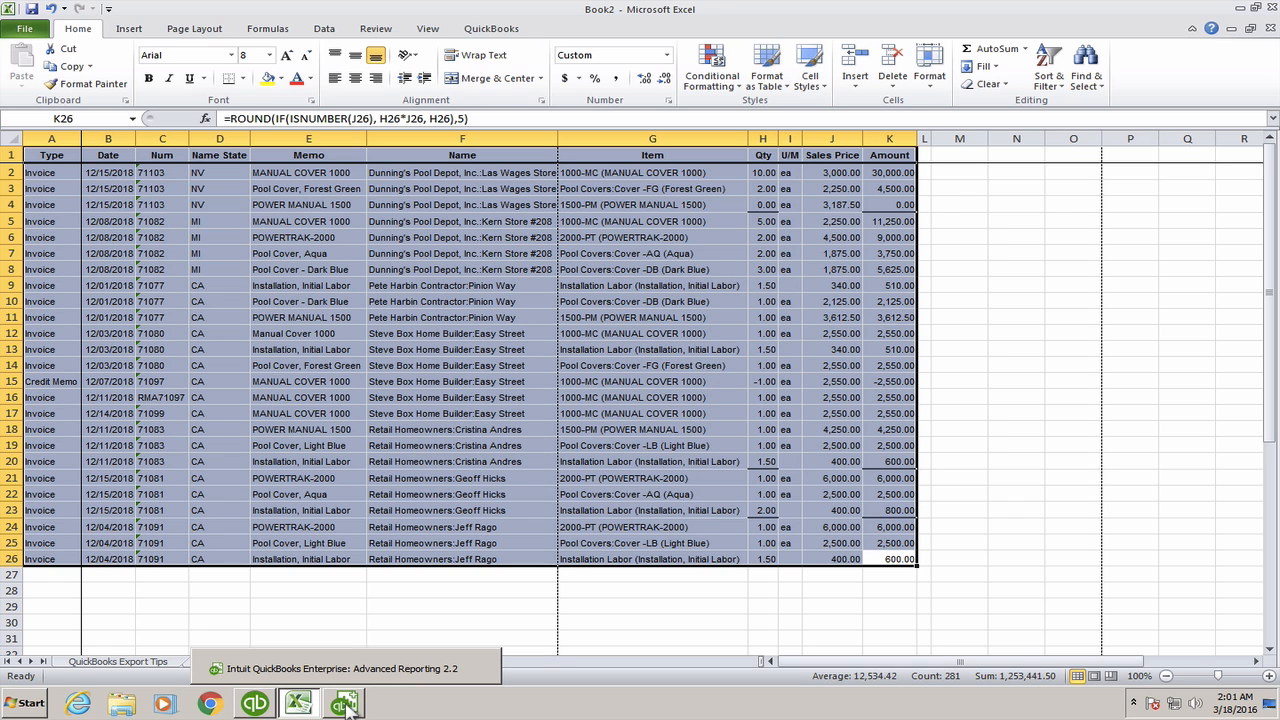
left_click(346, 705)
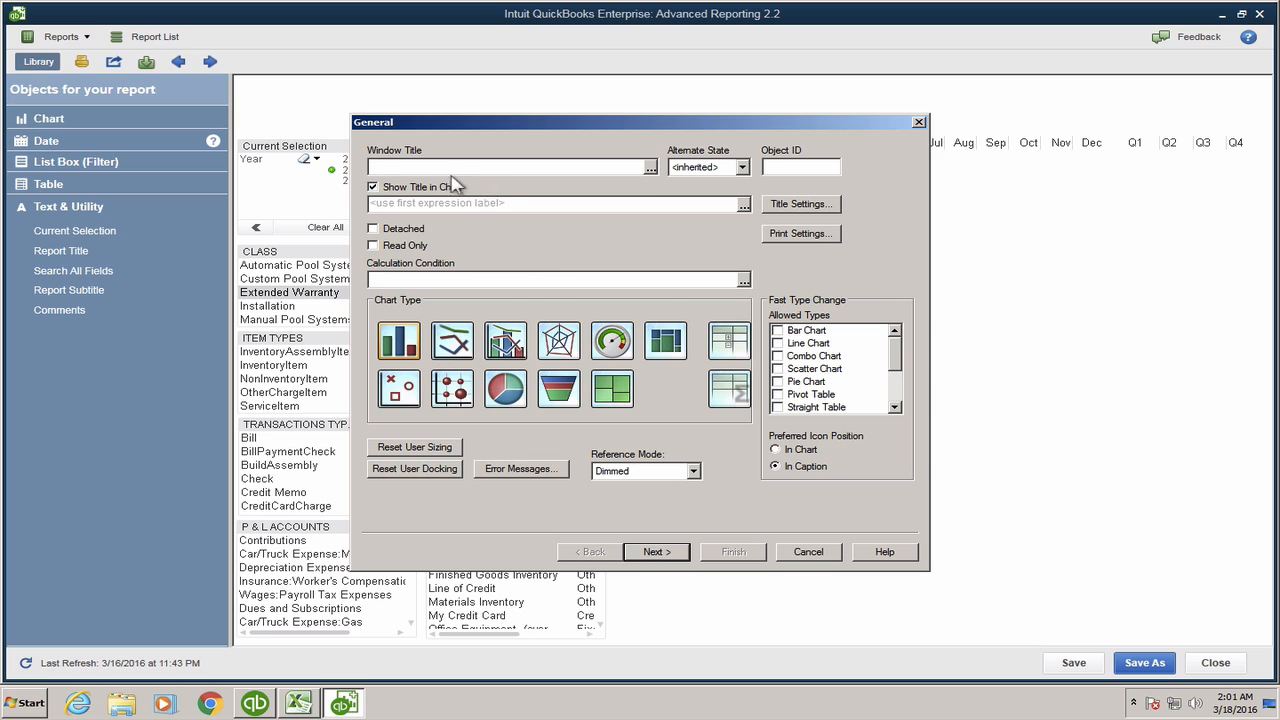
Step: Title the new chart "Invoices by State by Customer" and set its chart type to Pivot Table
type("Invoices by State by Customer")
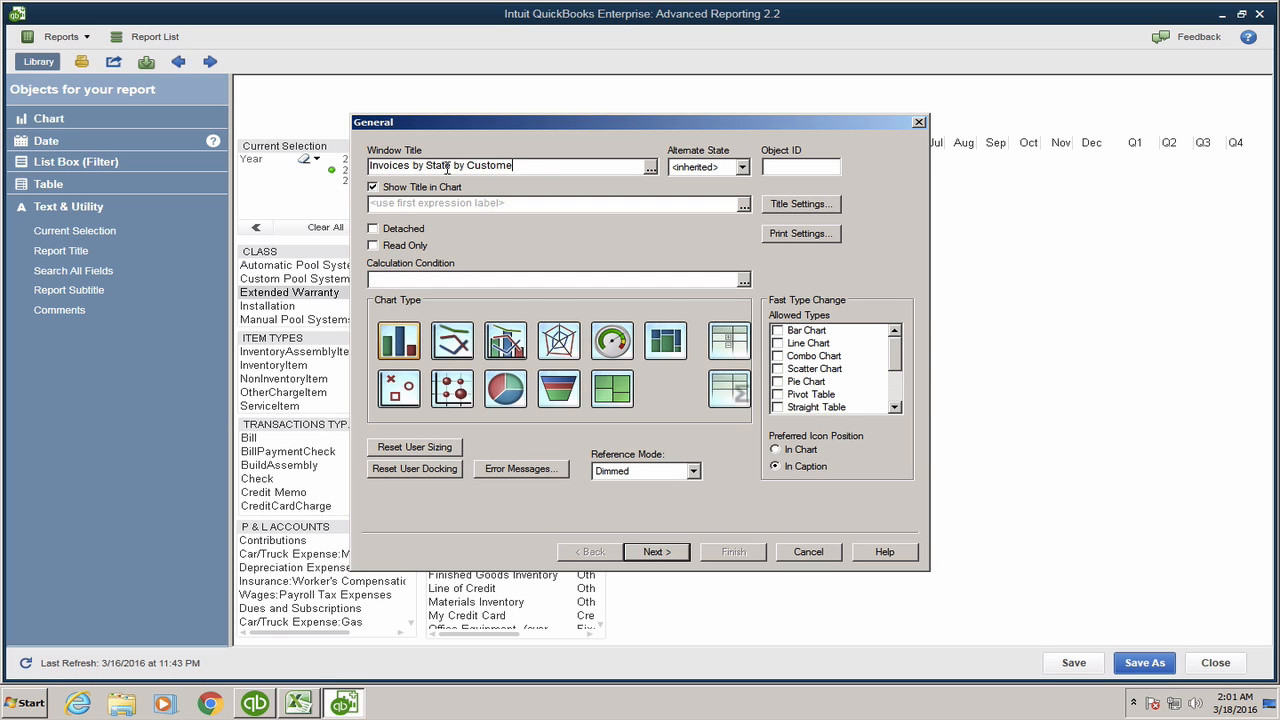
left_click(727, 345)
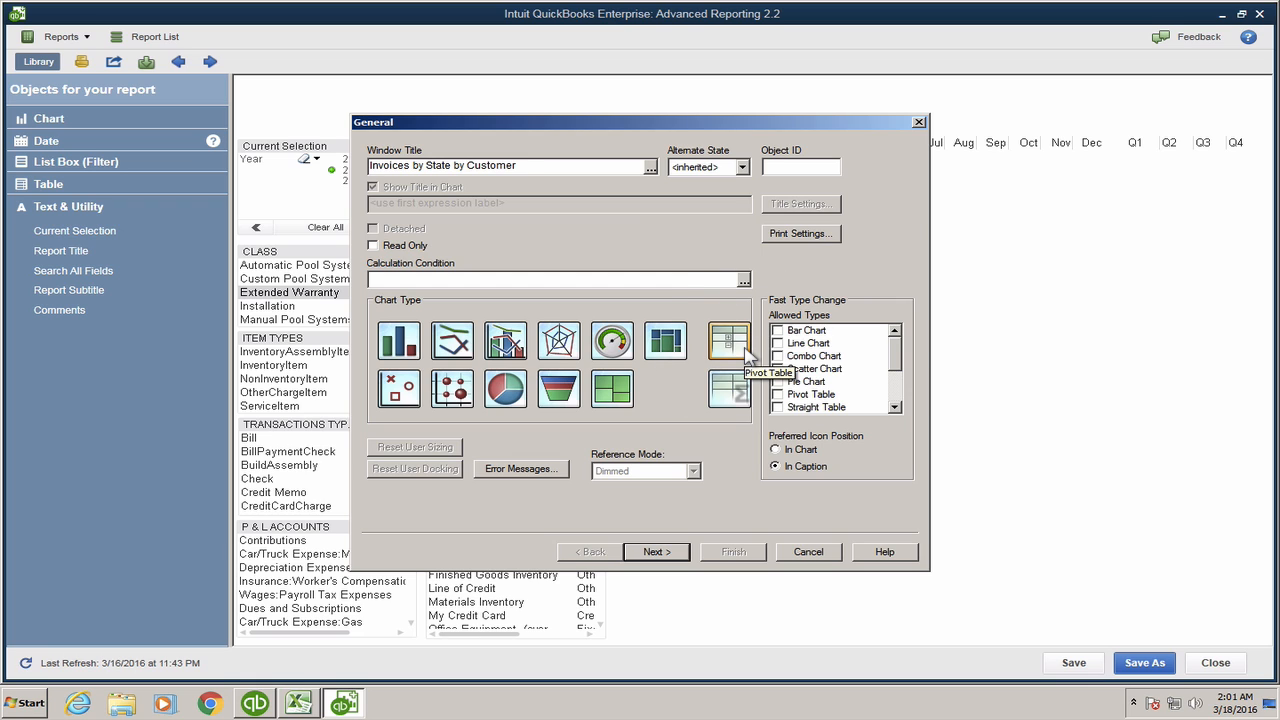
Step: Allow fast type changes to Pivot Table and Straight Table, and continue to the chart's dimensions
left_click(786, 396)
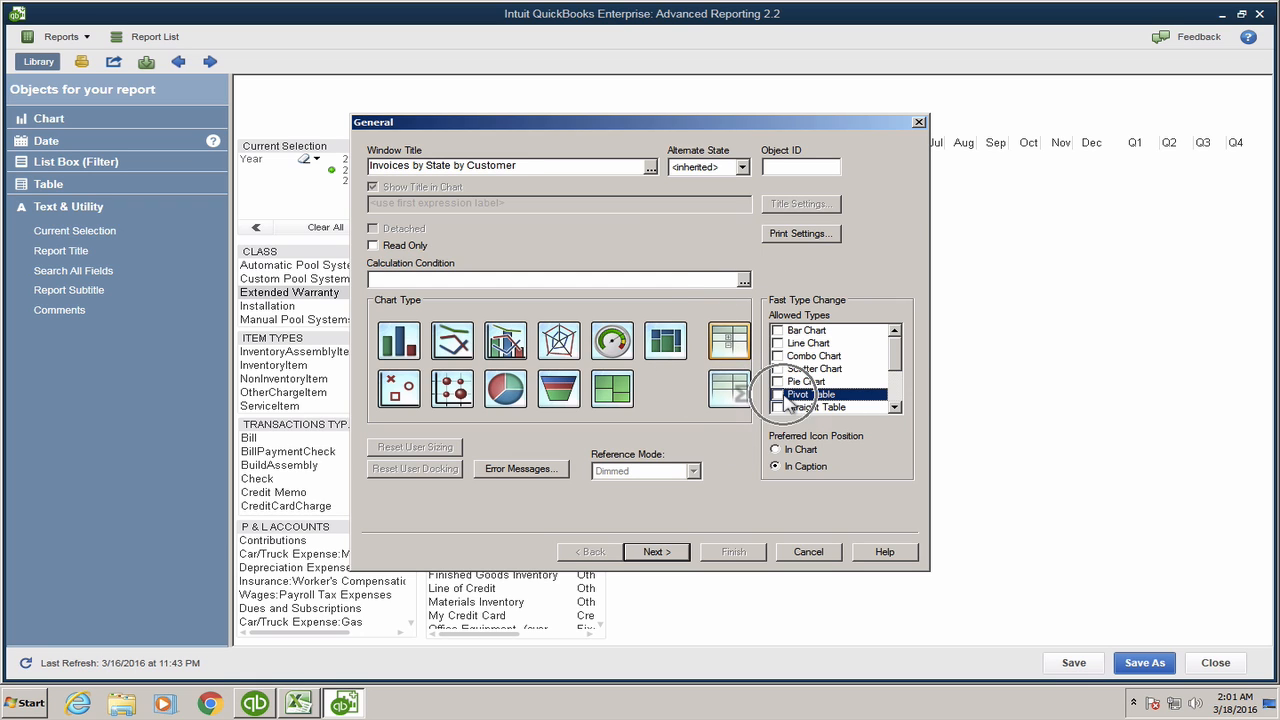
left_click(780, 395)
left_click(779, 407)
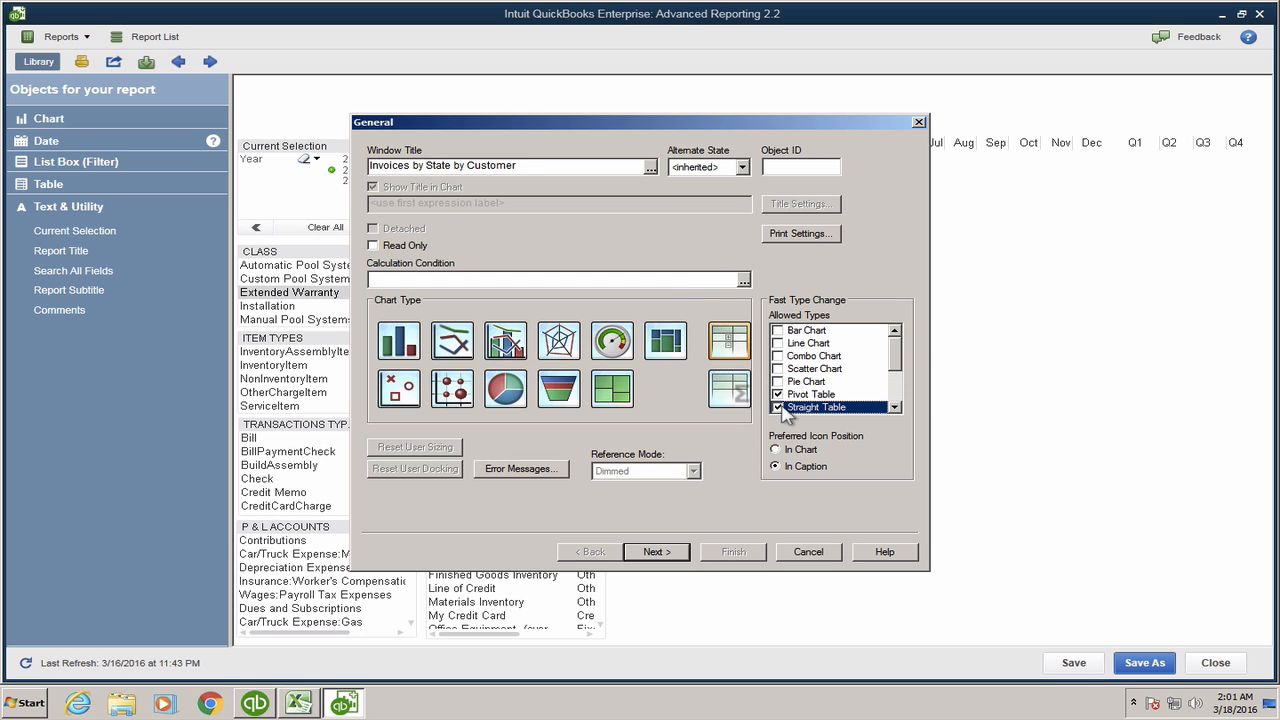
left_click(806, 306)
left_click(735, 347)
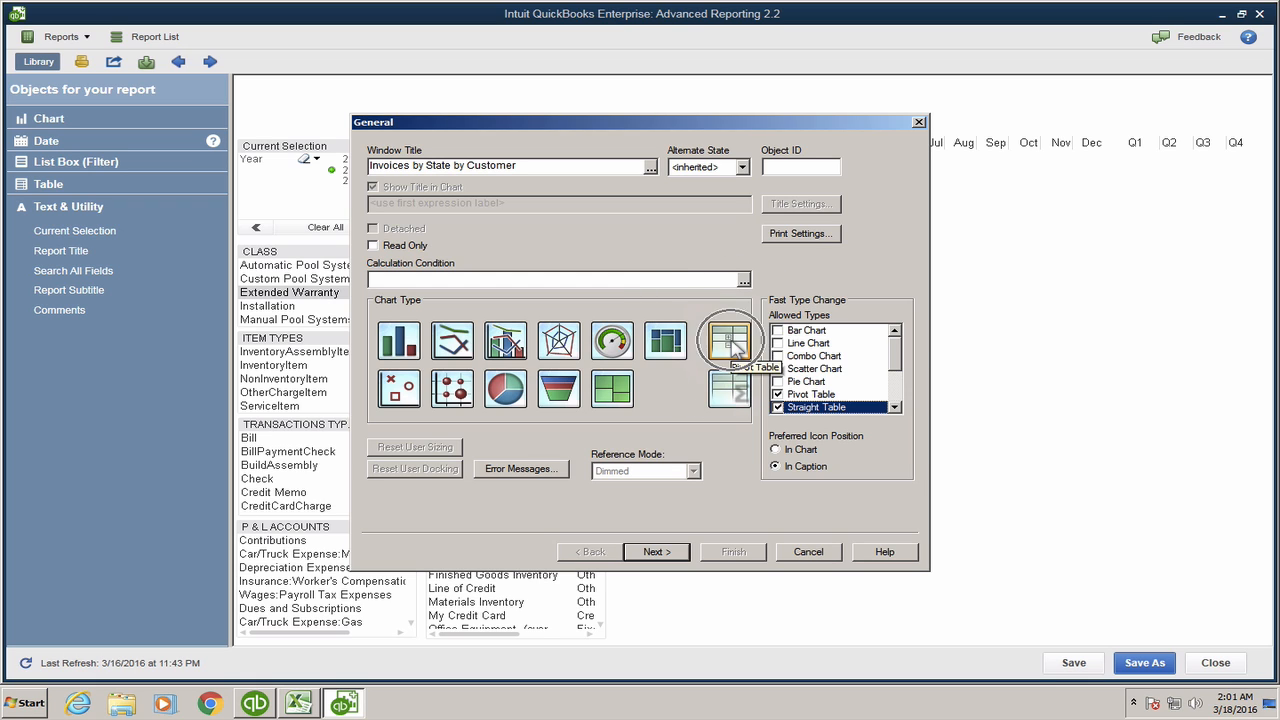
left_click(672, 553)
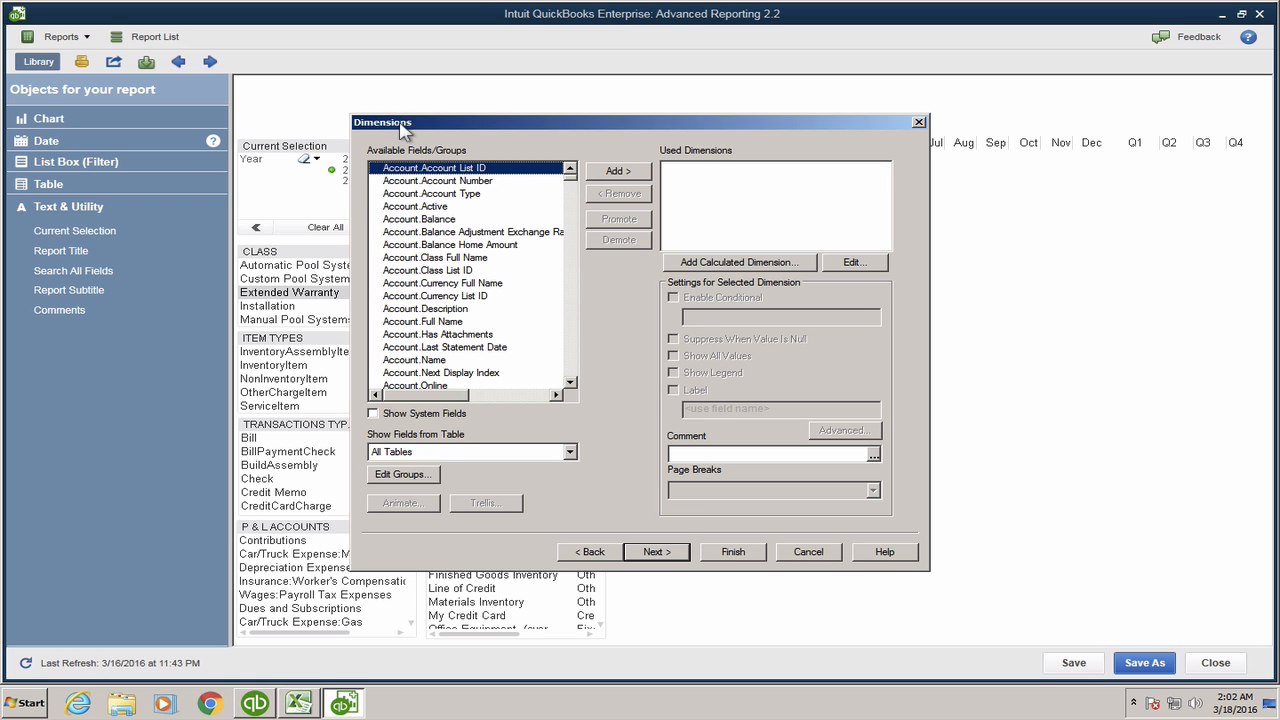
left_click(400, 124)
Step: Switch to QuickBooks Enterprise and bring up the Sales by Customer Summary report, moving its window toward the left side of the workspace
left_click(256, 704)
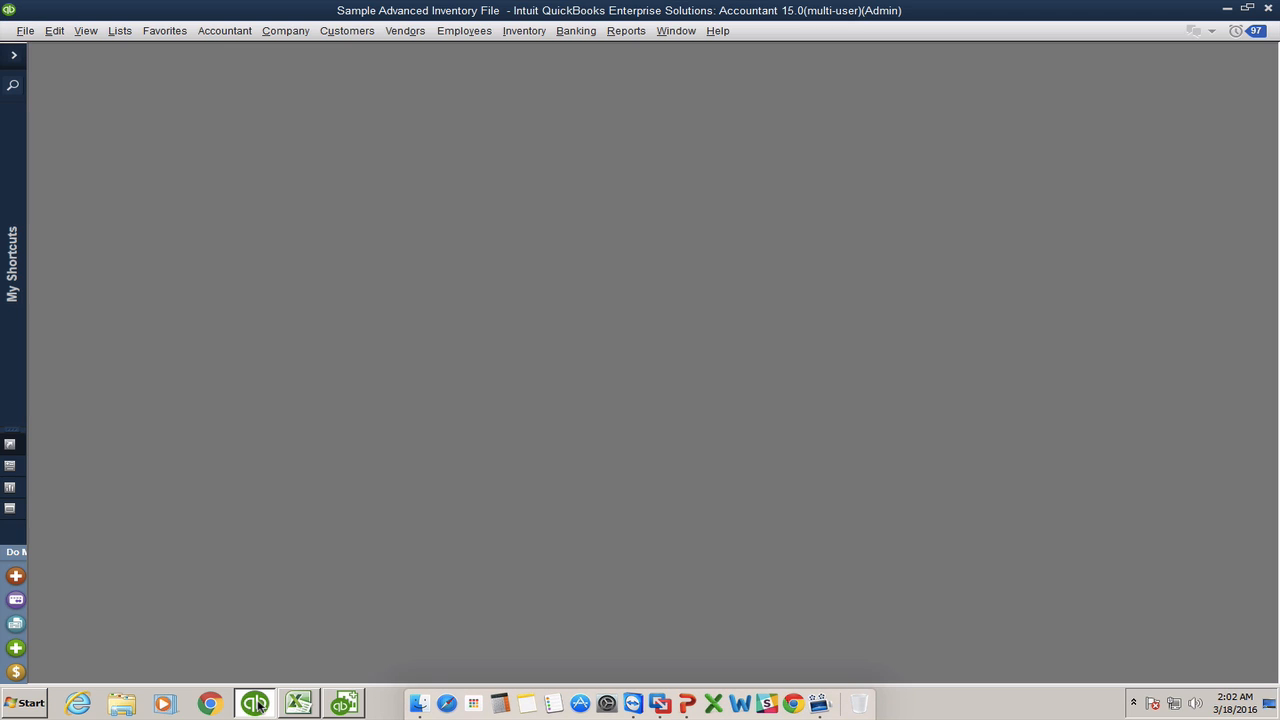
left_click(628, 33)
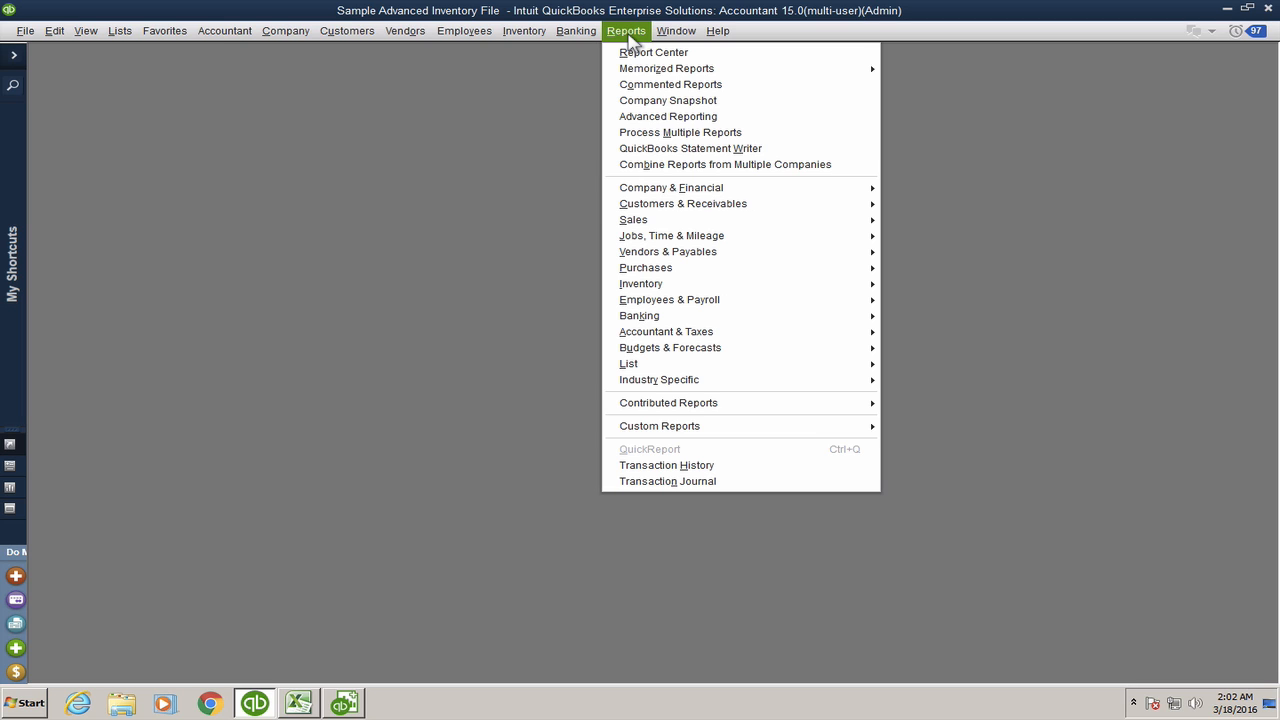
mouse_move(671, 222)
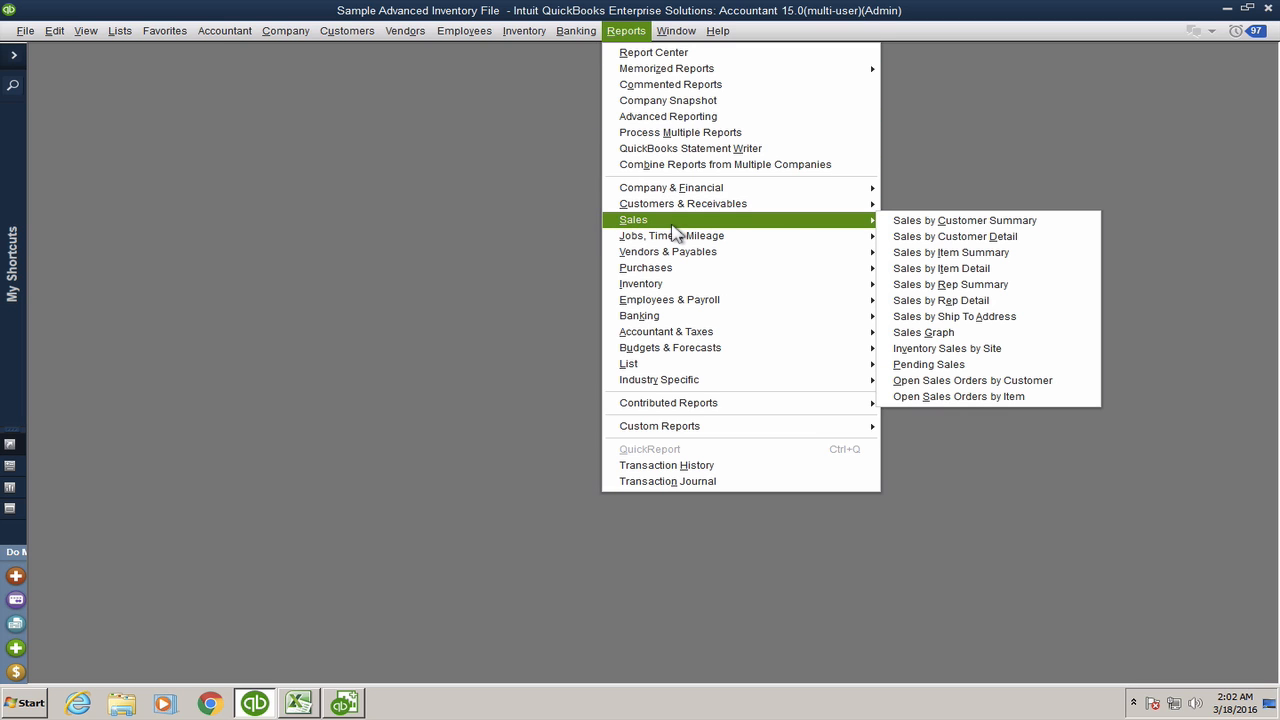
left_click(922, 222)
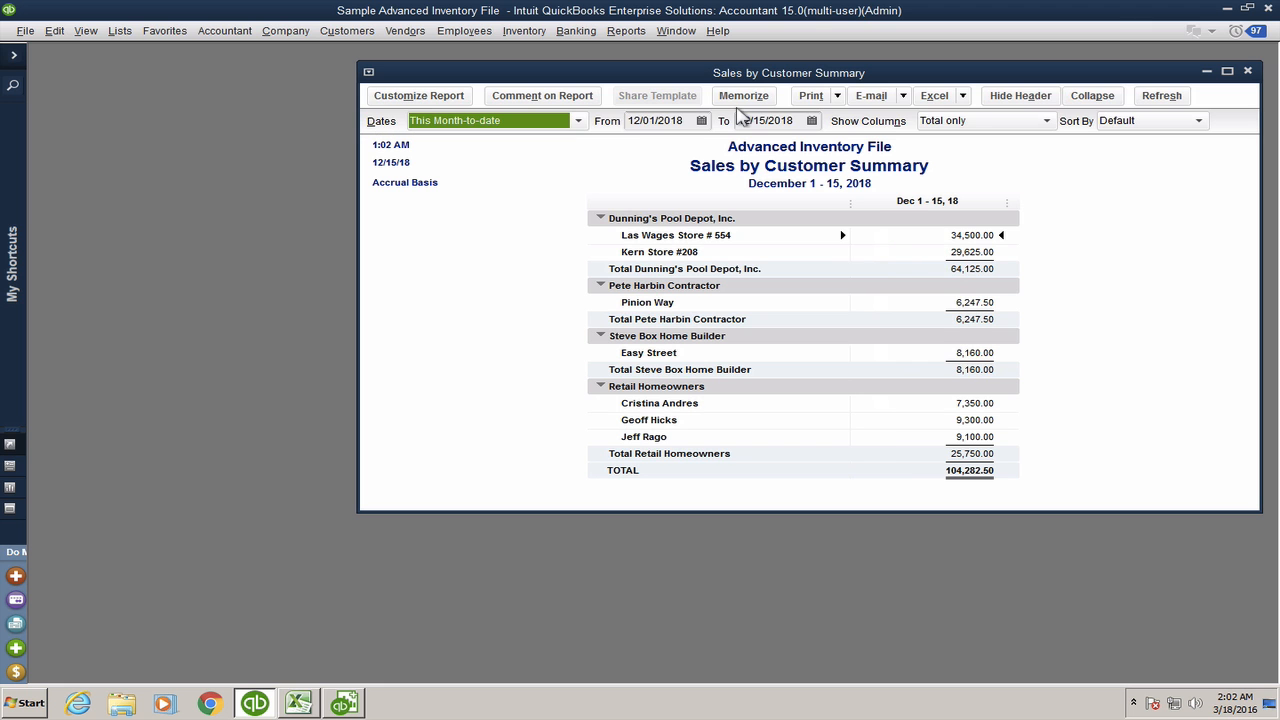
left_click_drag(672, 74, 388, 97)
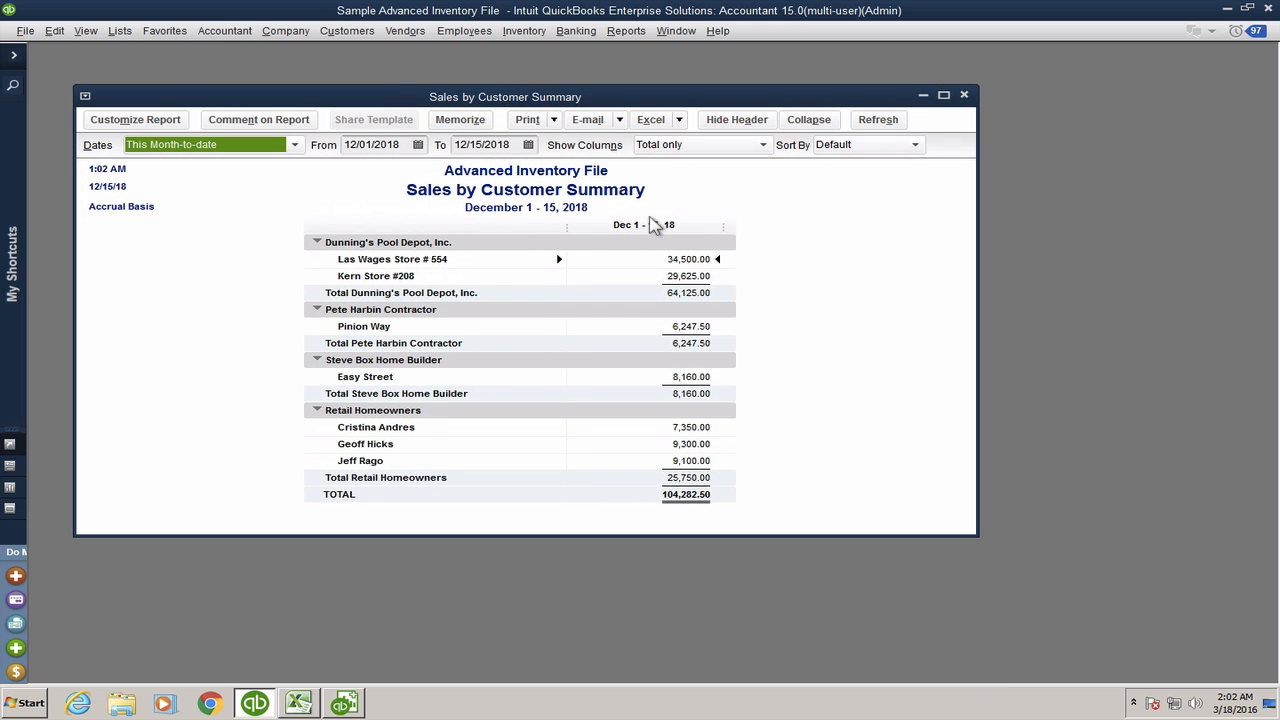
Step: Show the Sales by Customer Summary with columns by Year and the date range set to All
left_click(675, 147)
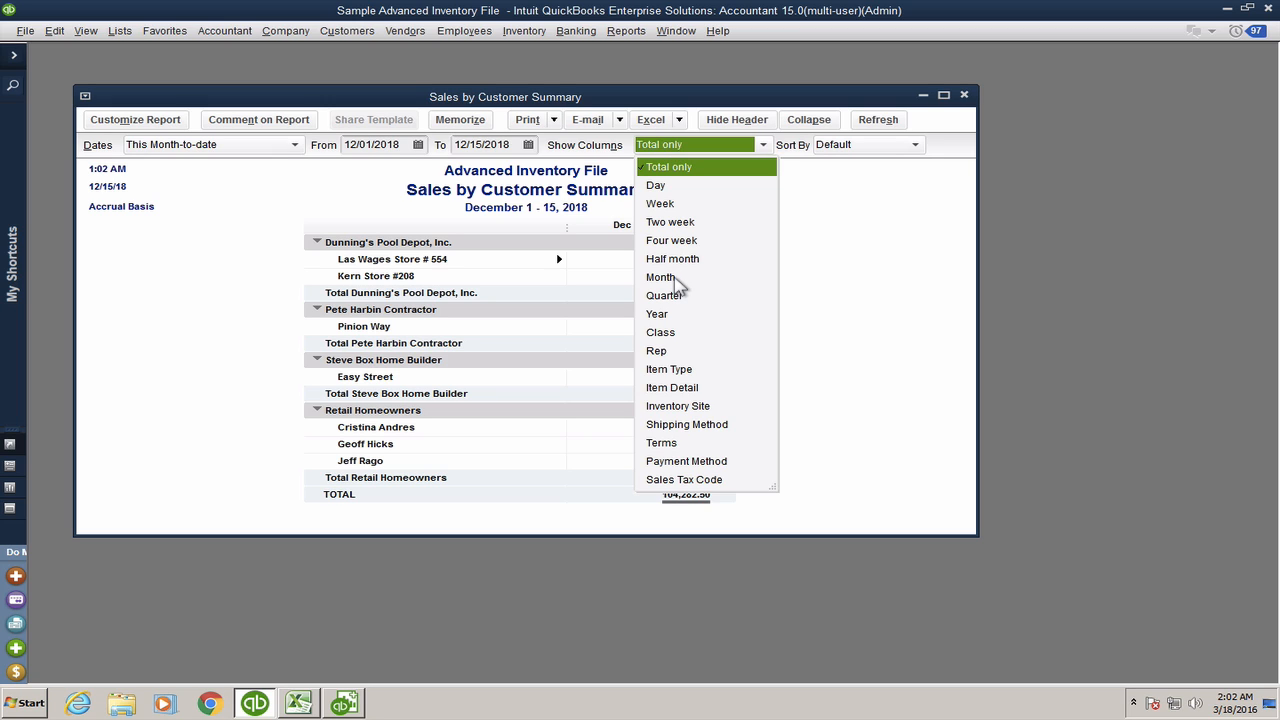
left_click(669, 316)
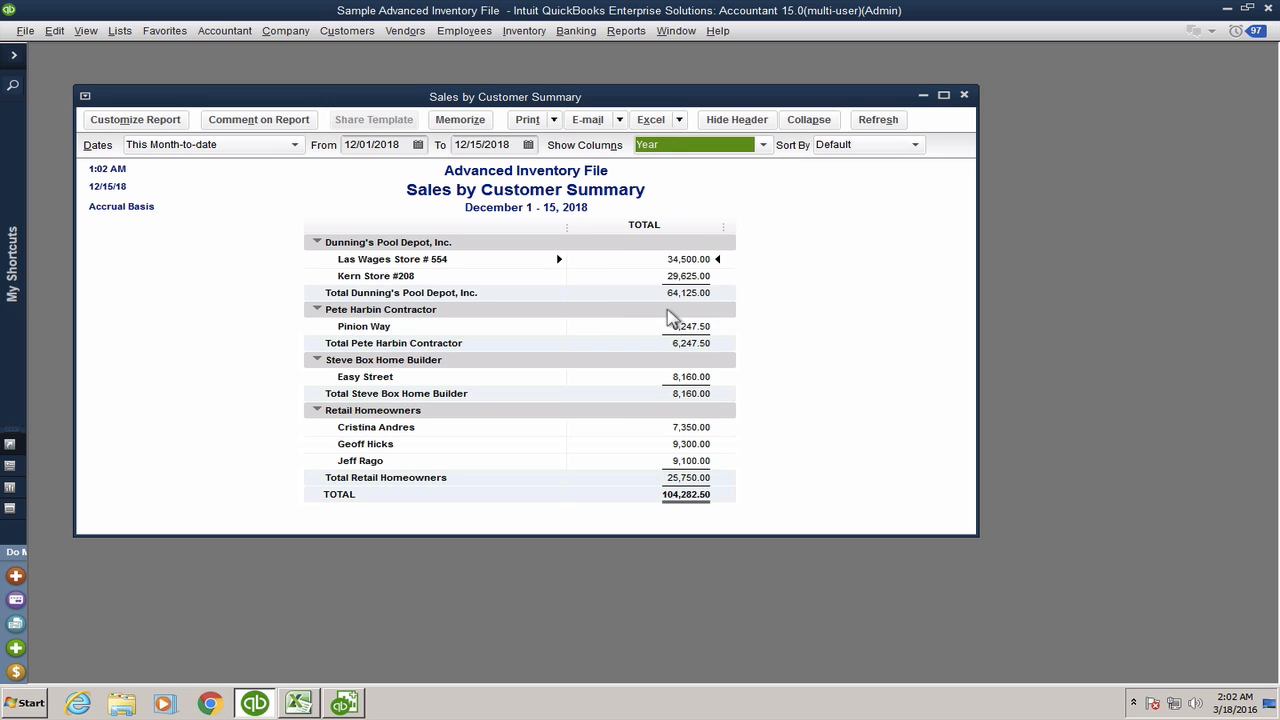
left_click(268, 148)
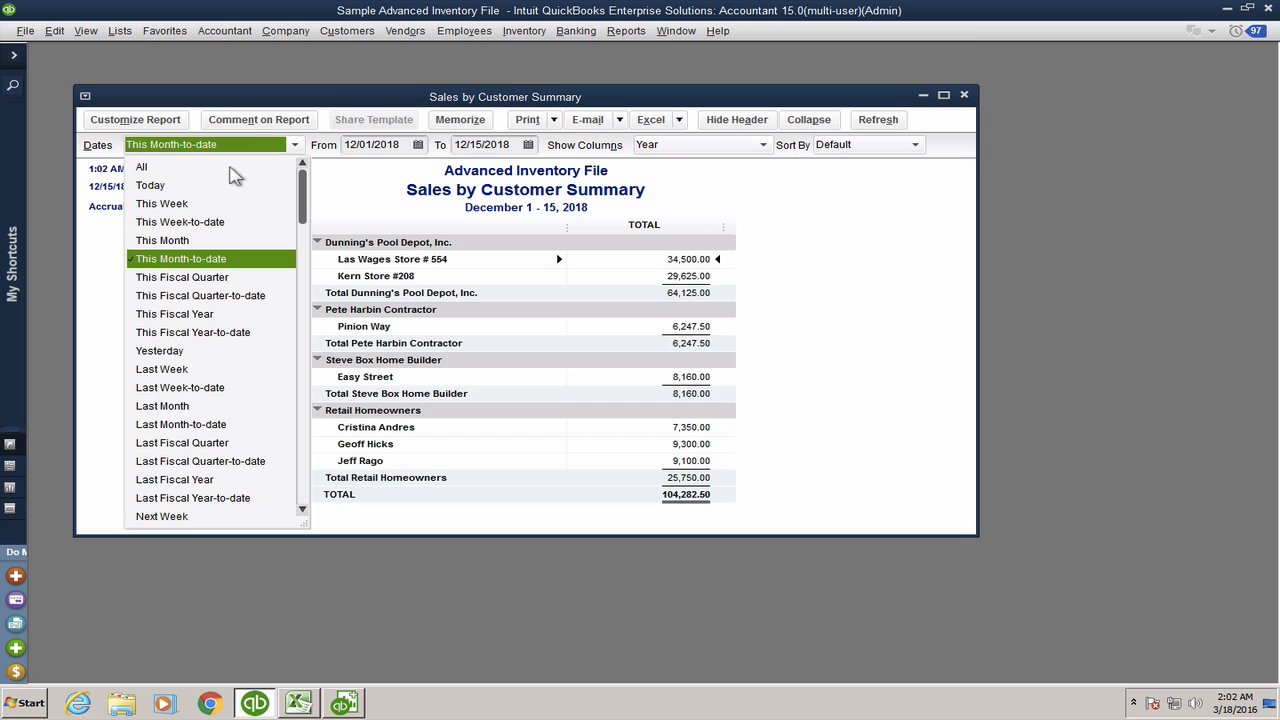
left_click(233, 172)
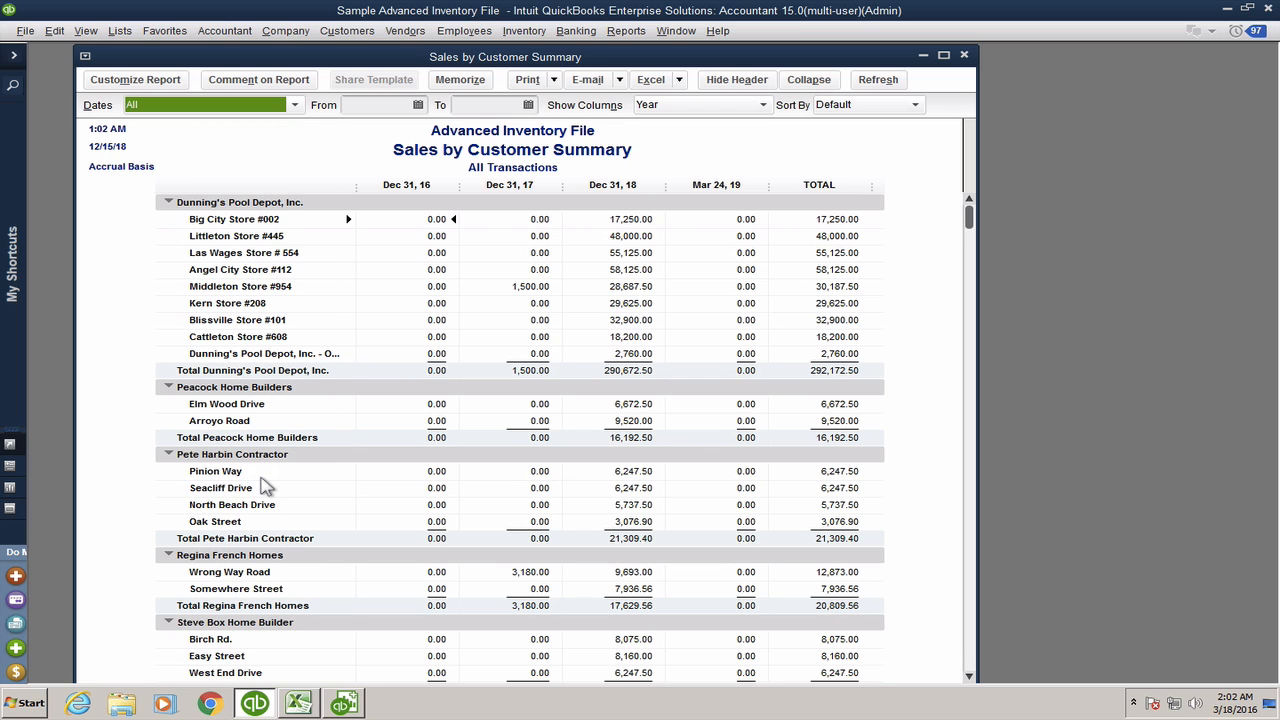
Step: Switch to Excel, review the state and customer row grouping of the Sheet3 PivotTable, and return to Advanced Reporting
left_click(299, 704)
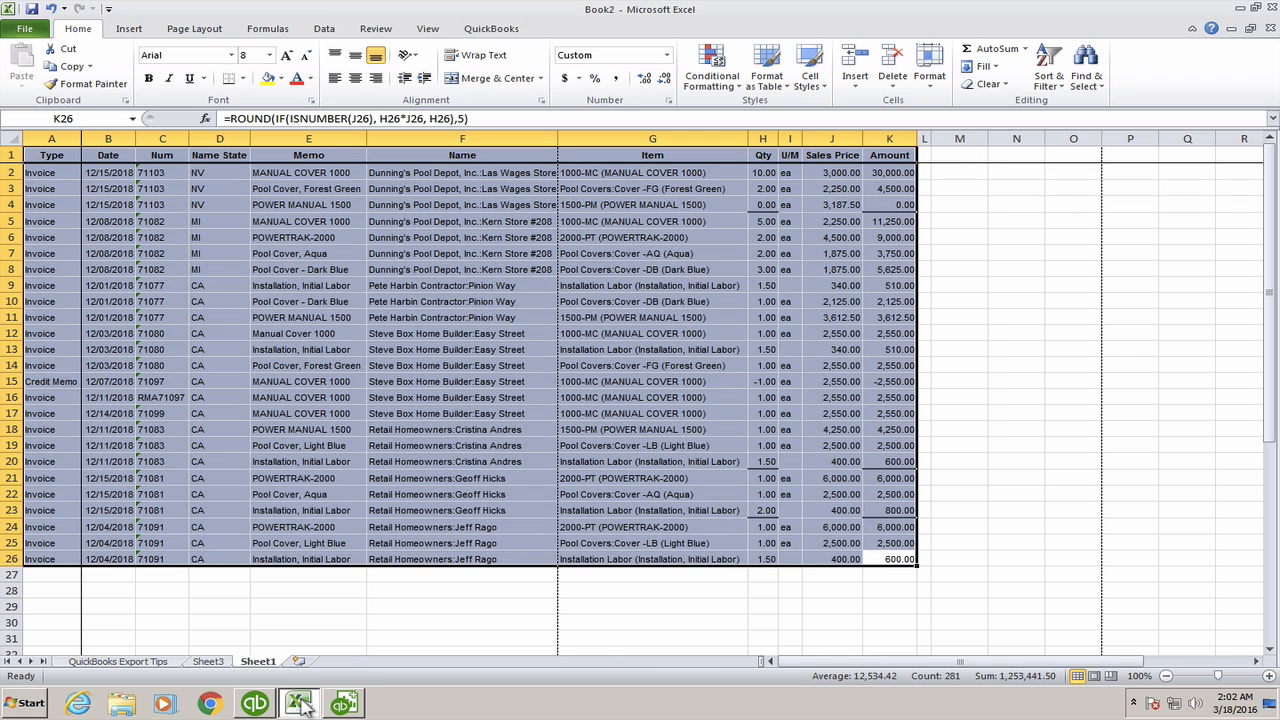
left_click(210, 663)
left_click(352, 330)
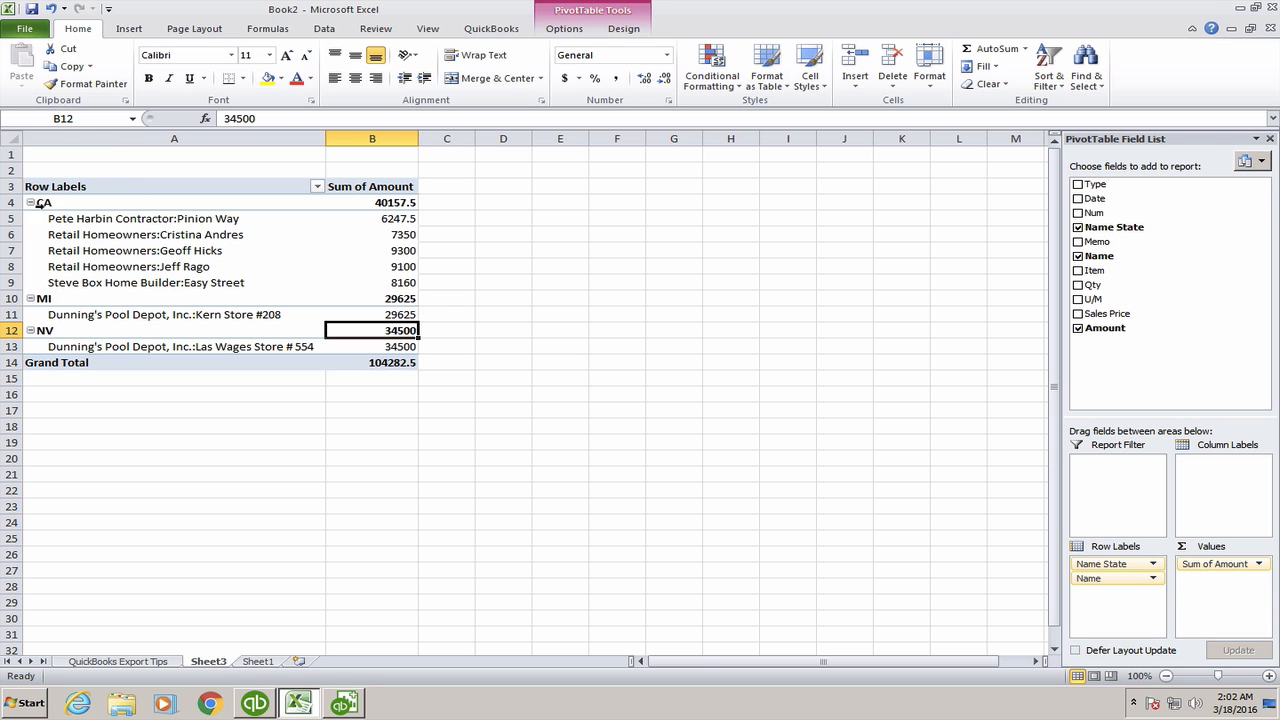
left_click(344, 704)
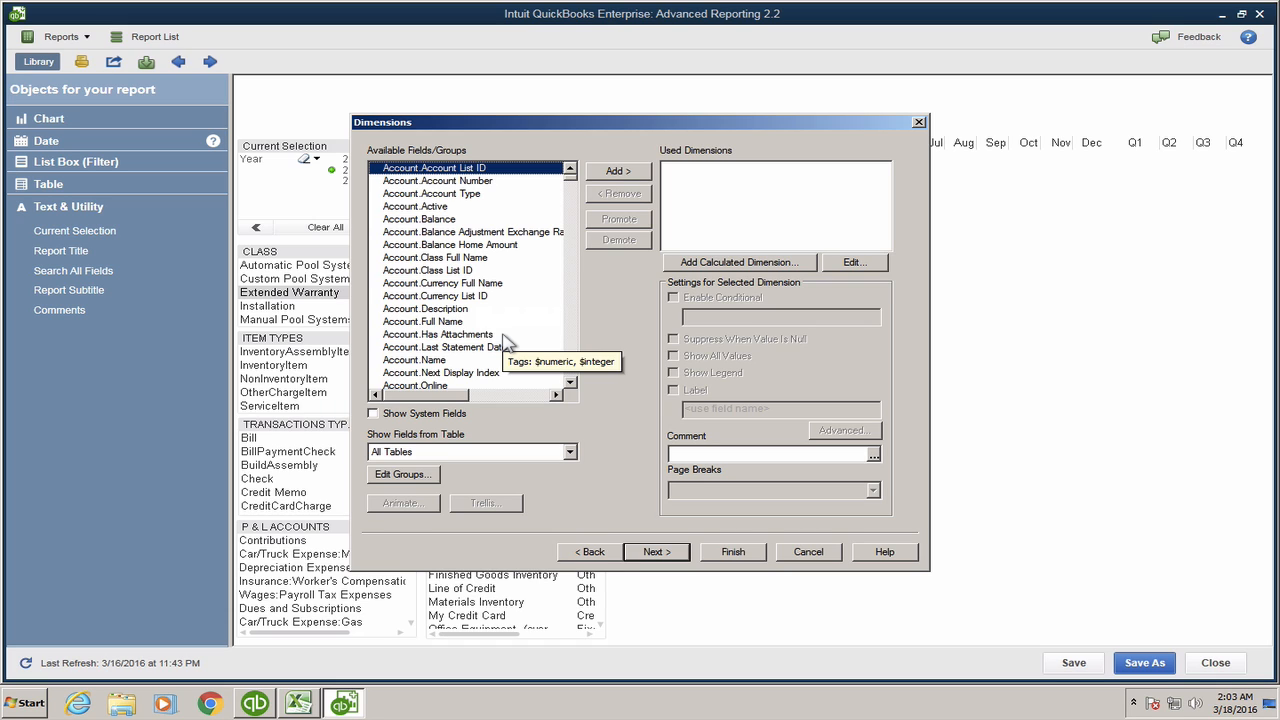
Step: Limit the available dimension fields to those from the Transactions table
left_click(500, 272)
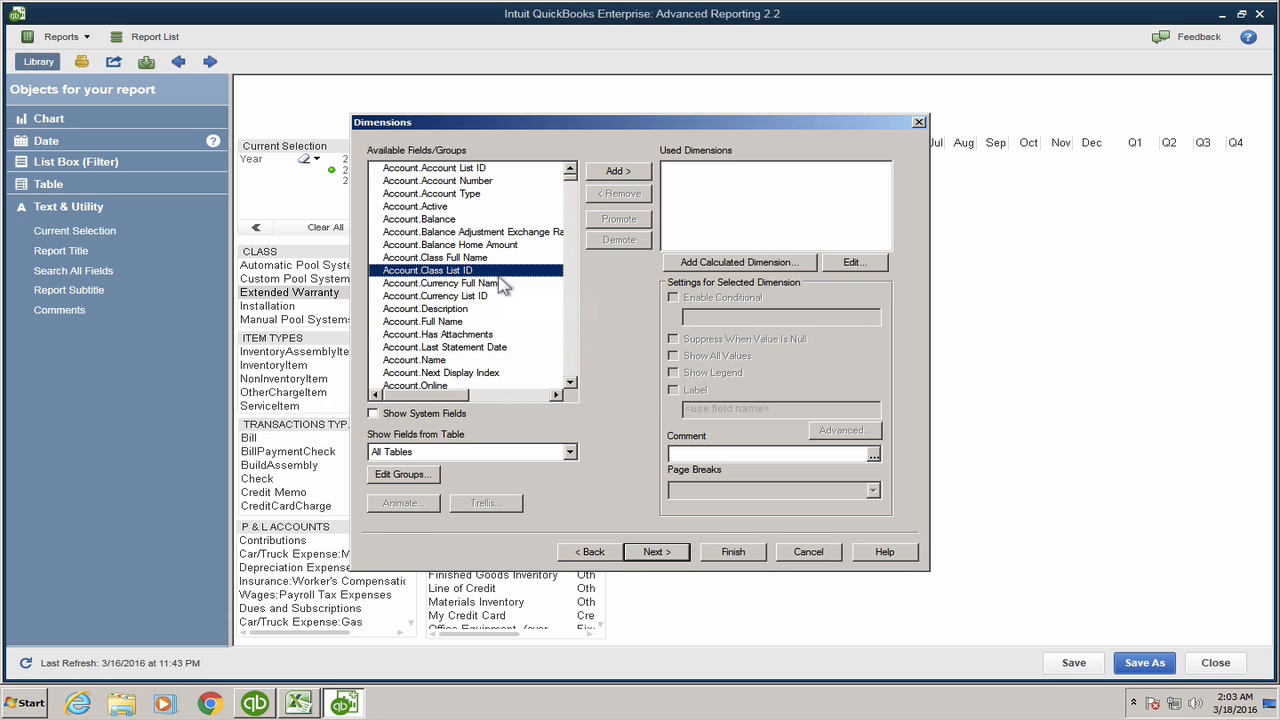
left_click(453, 197)
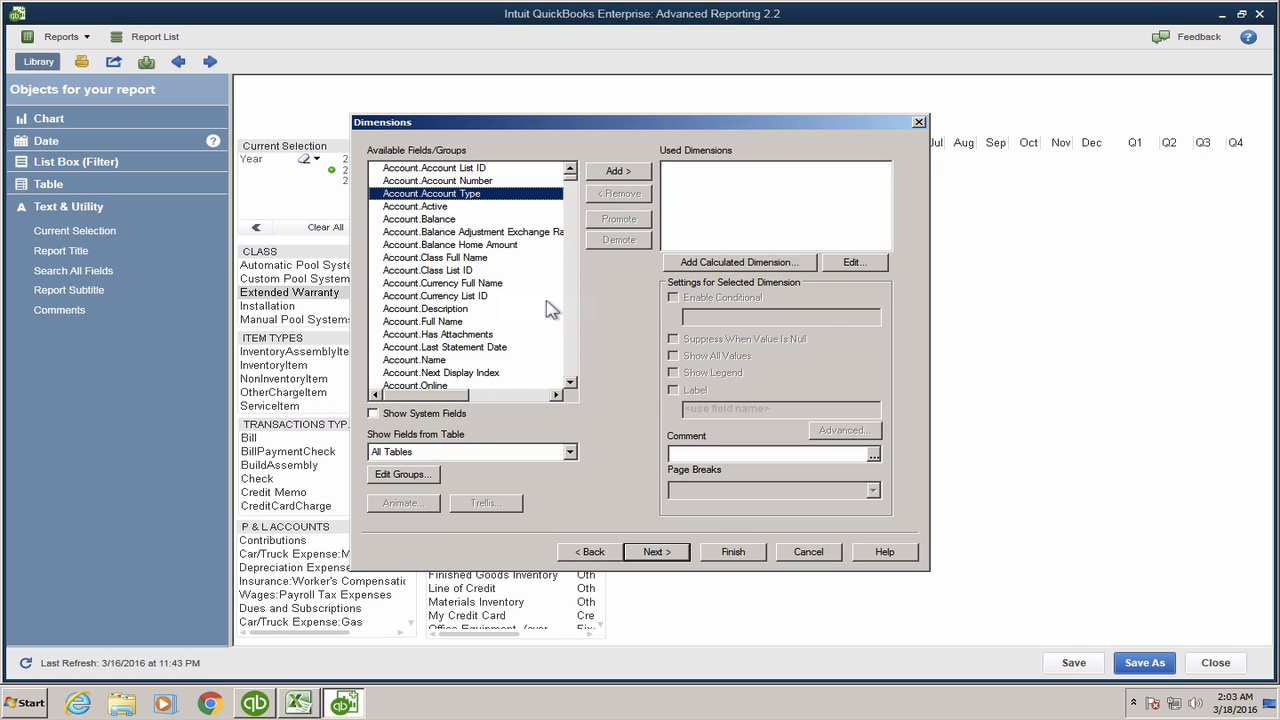
left_click(467, 324)
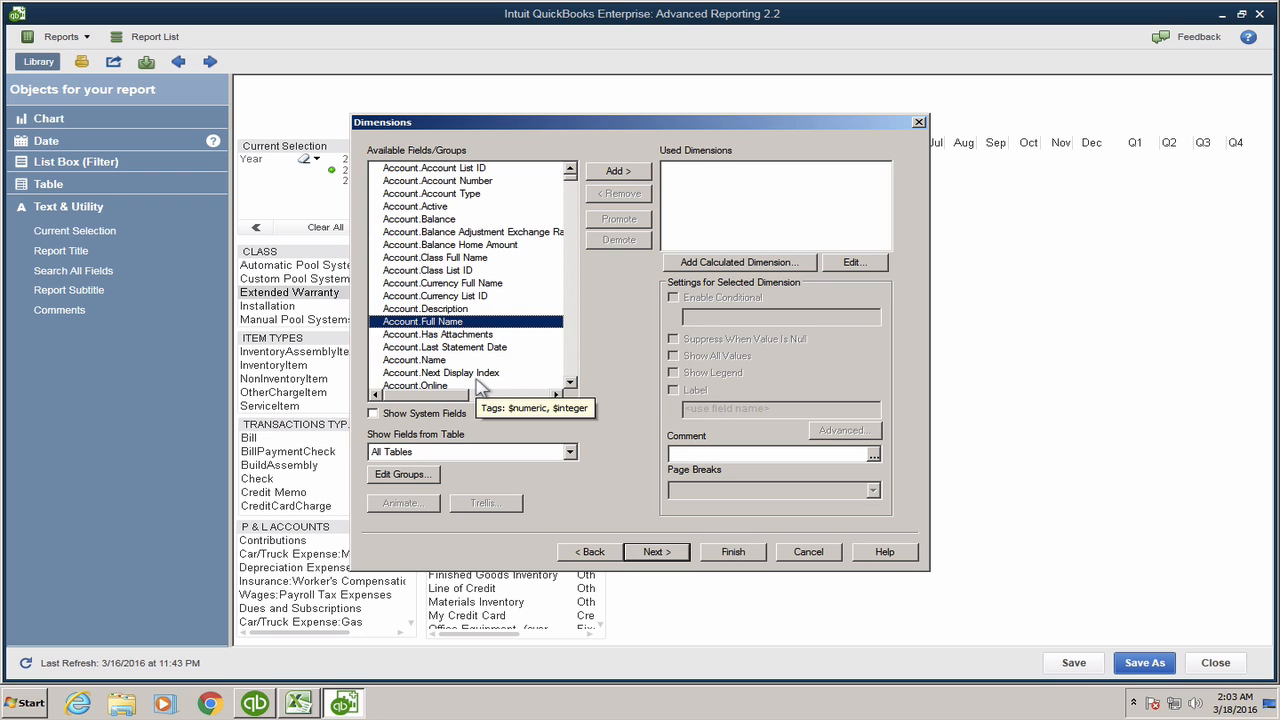
left_click(451, 453)
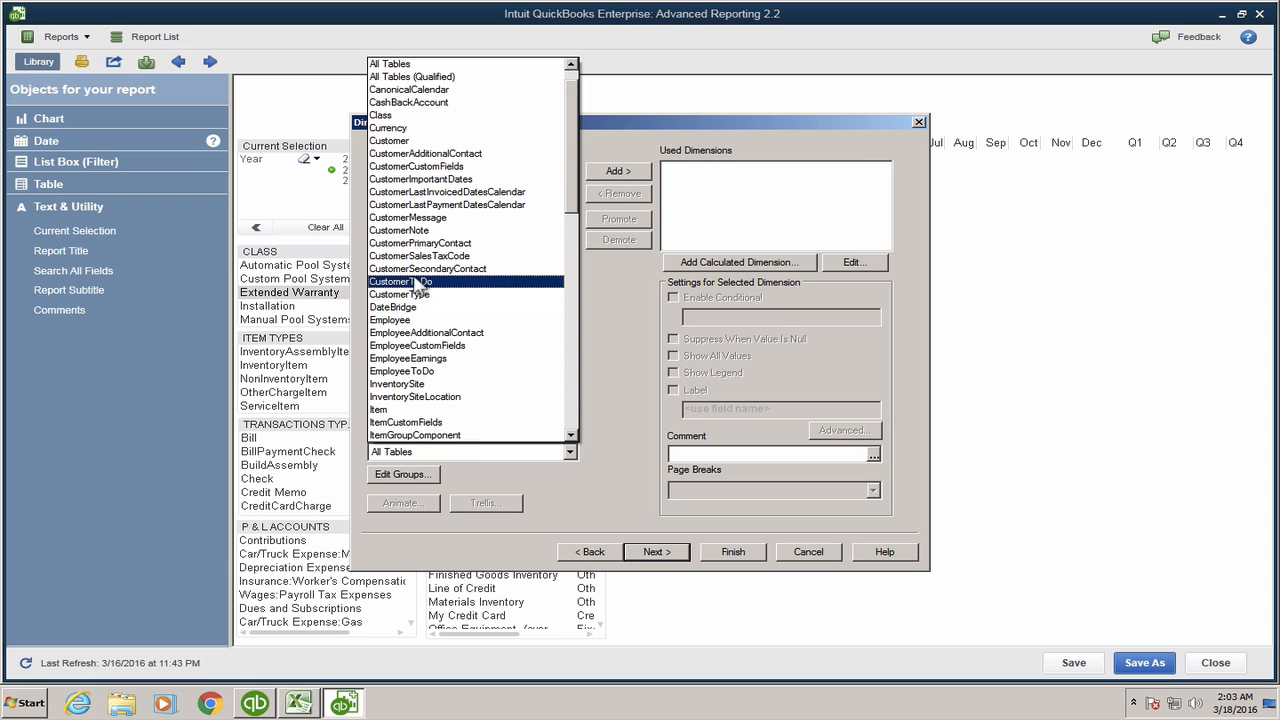
left_click(573, 403)
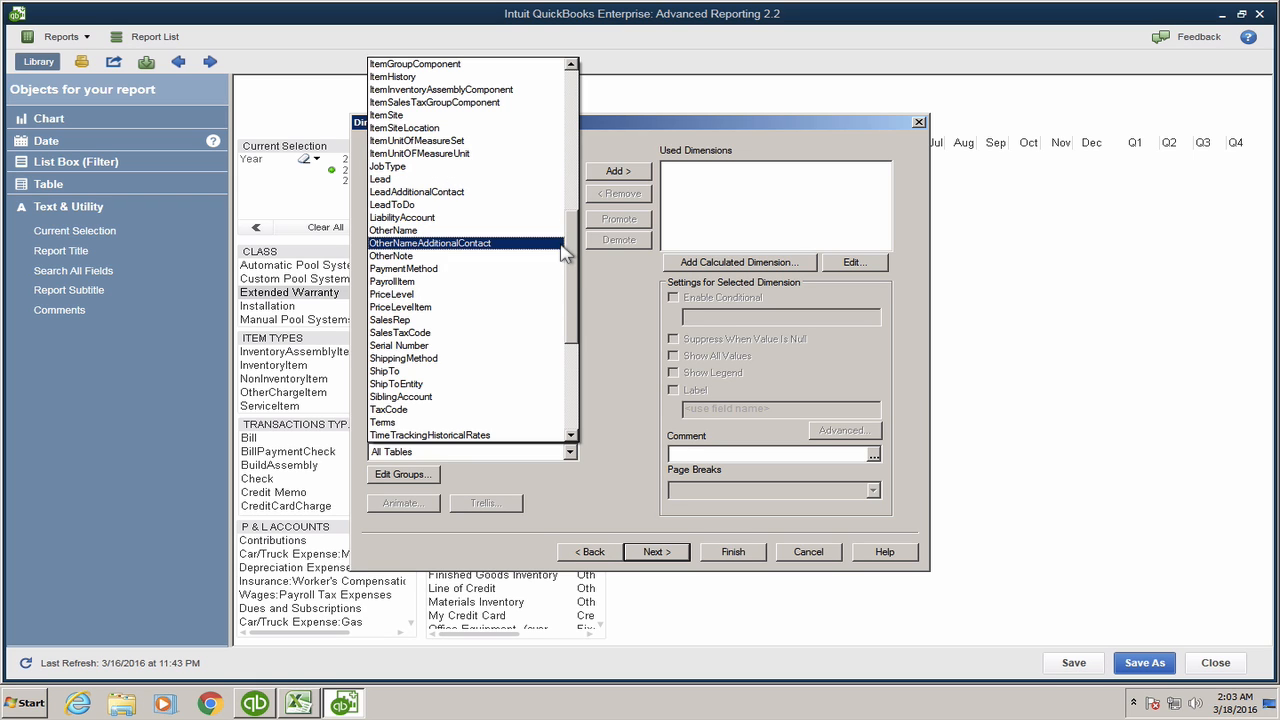
scroll(575, 262, "down", 3)
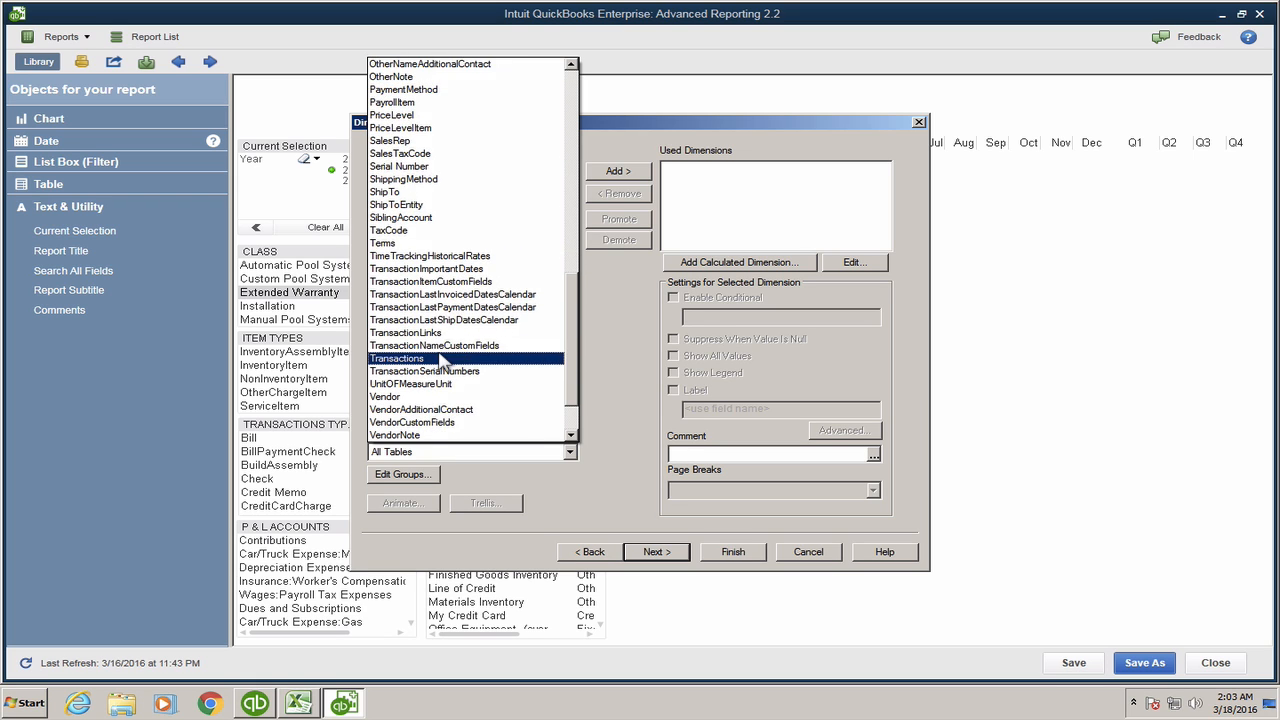
left_click(443, 365)
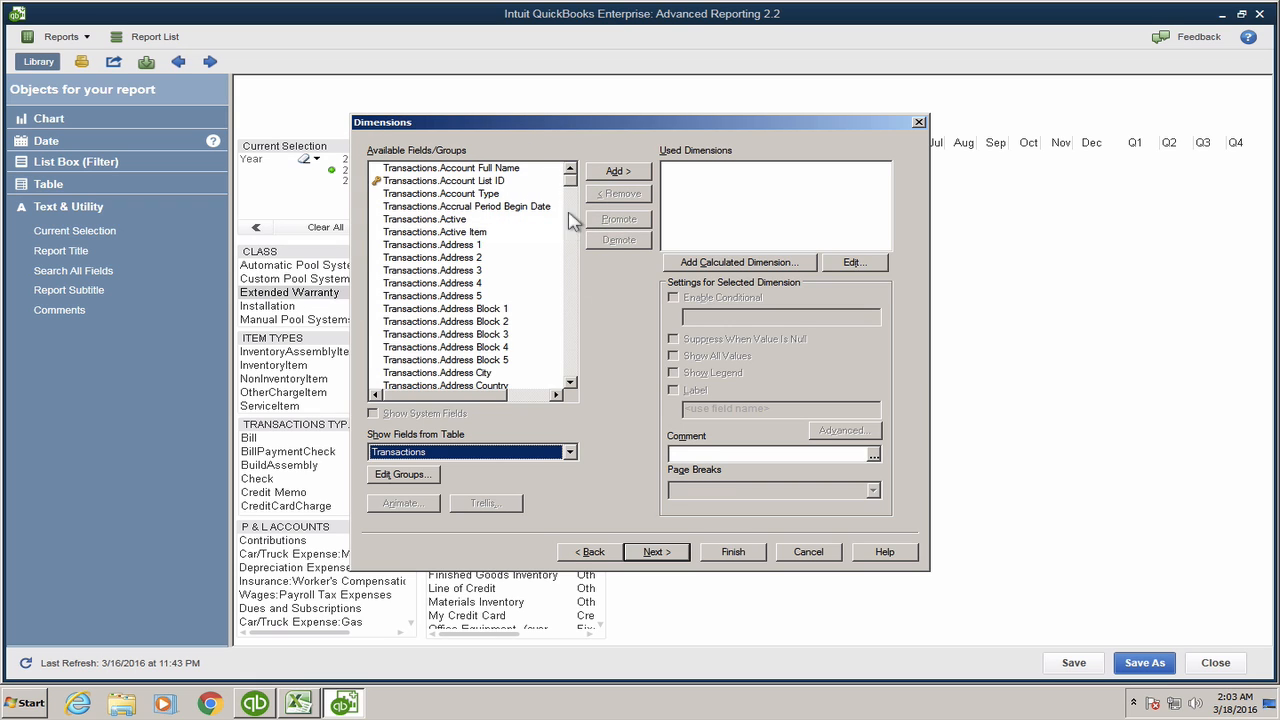
Step: Look through the available Transactions fields for the chart's dimensions
left_click(572, 240)
left_click(575, 240)
left_click(575, 276)
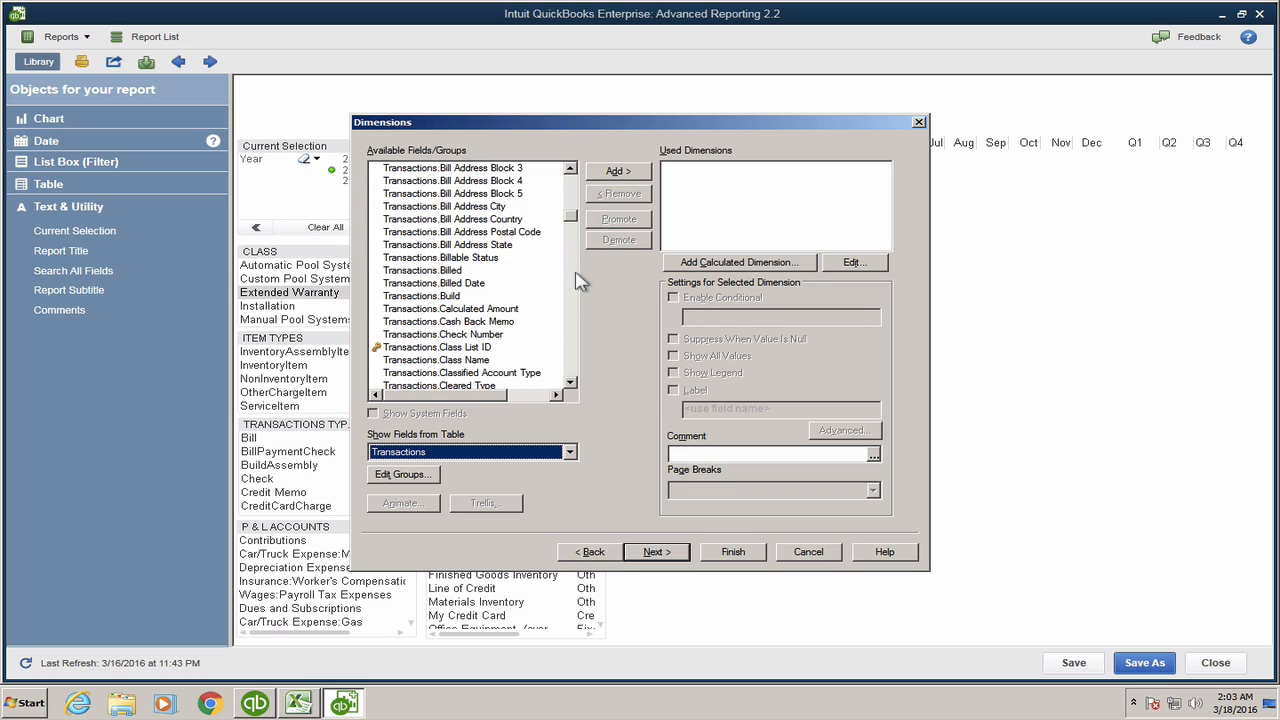
Step: Add the Transactions.Txn Type field from the Transactions table to the used dimensions
left_click(575, 283)
left_click(575, 284)
left_click(576, 290)
left_click(576, 318)
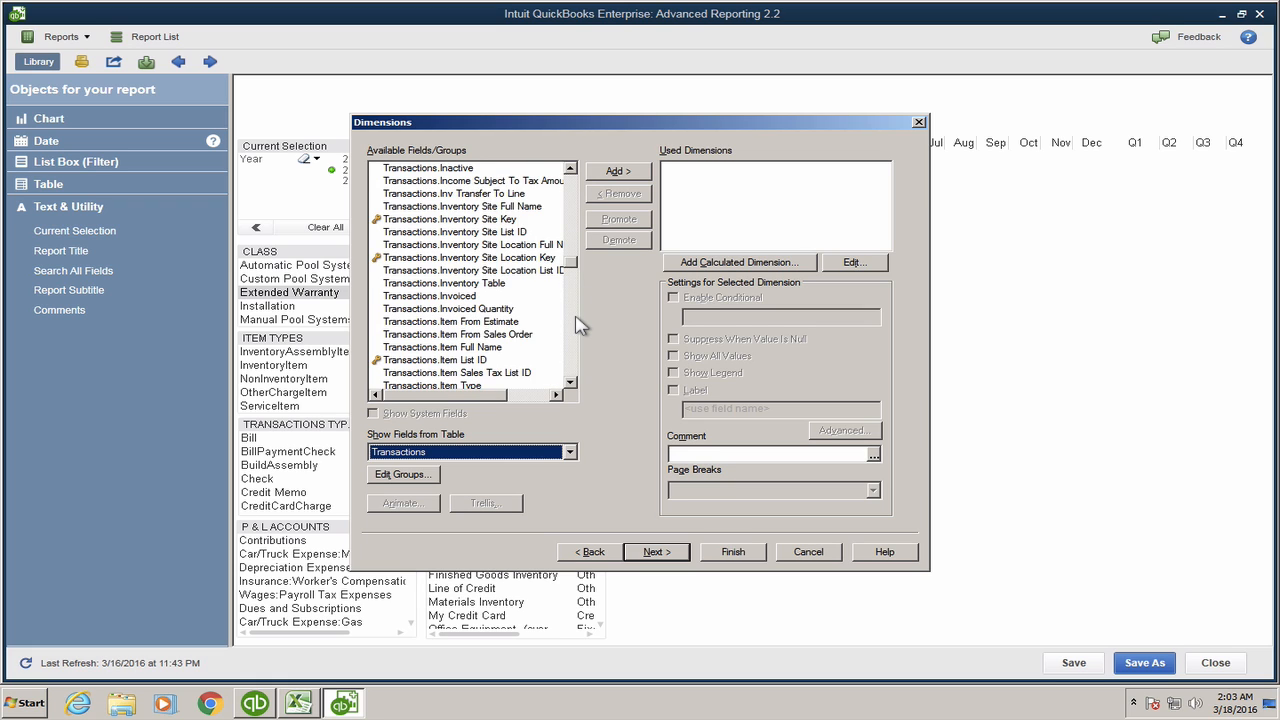
left_click(576, 318)
left_click(576, 320)
left_click(576, 335)
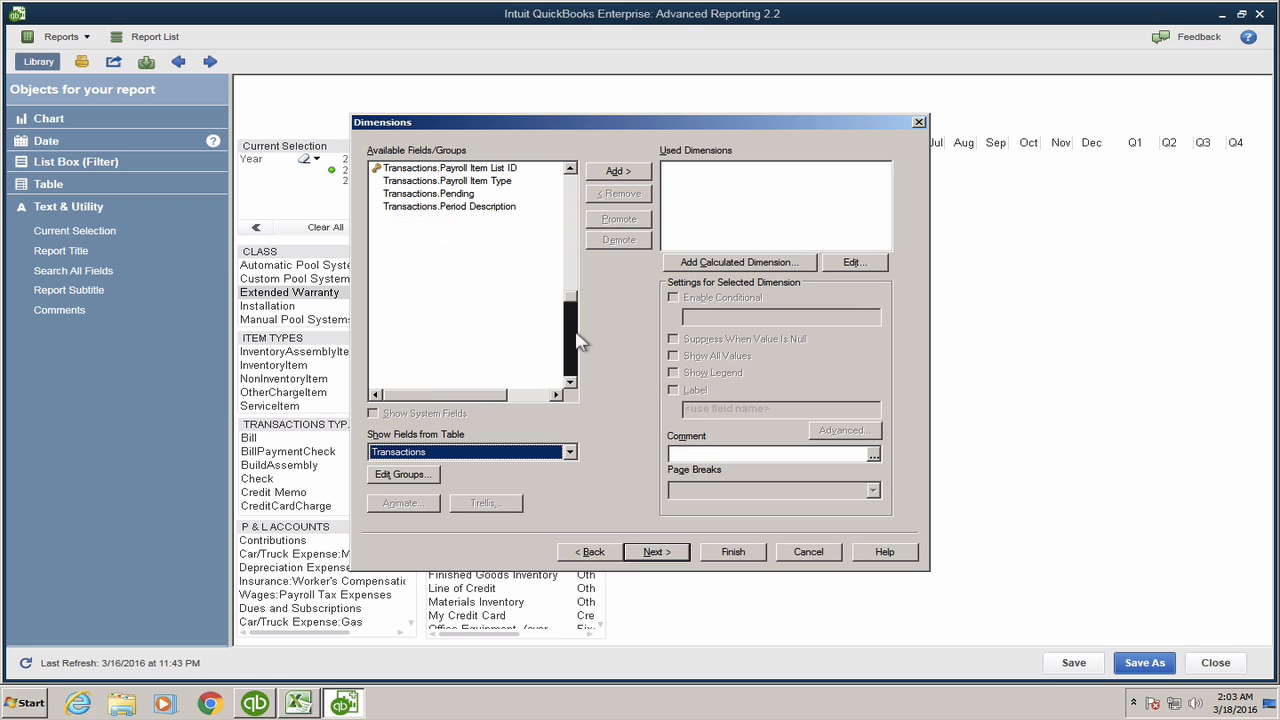
left_click(576, 348)
left_click(576, 358)
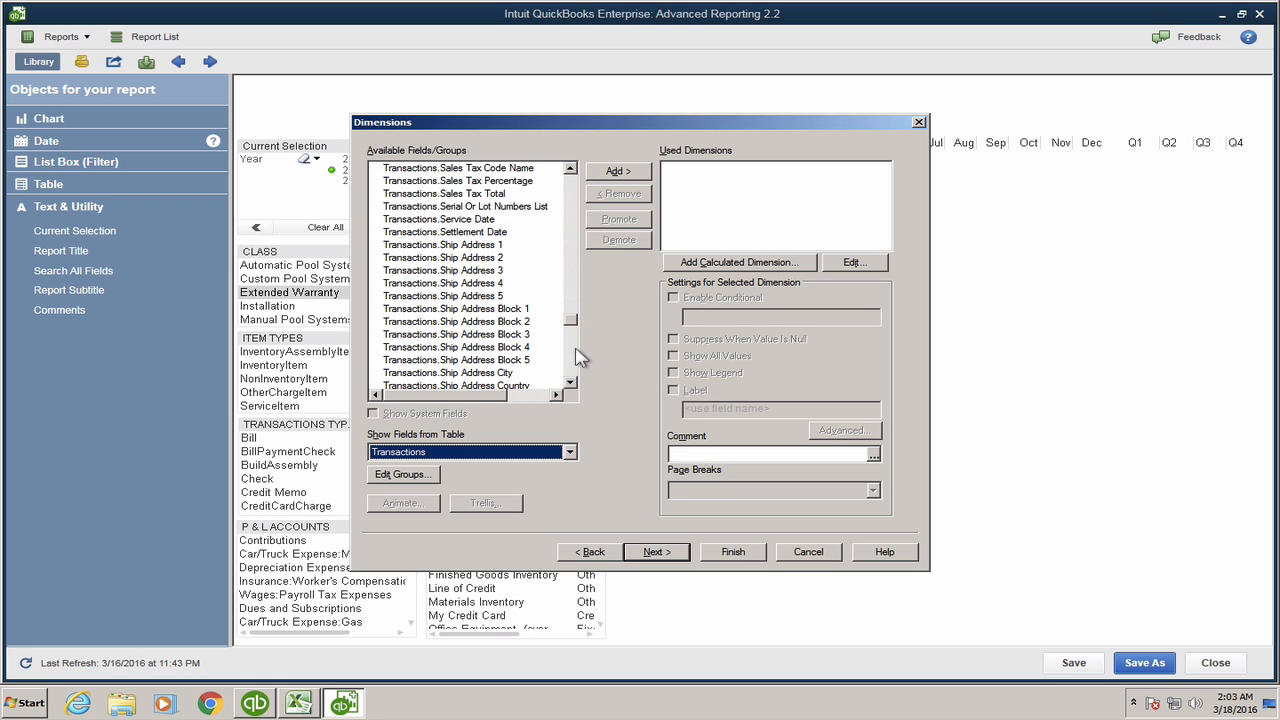
left_click(575, 362)
left_click(577, 372)
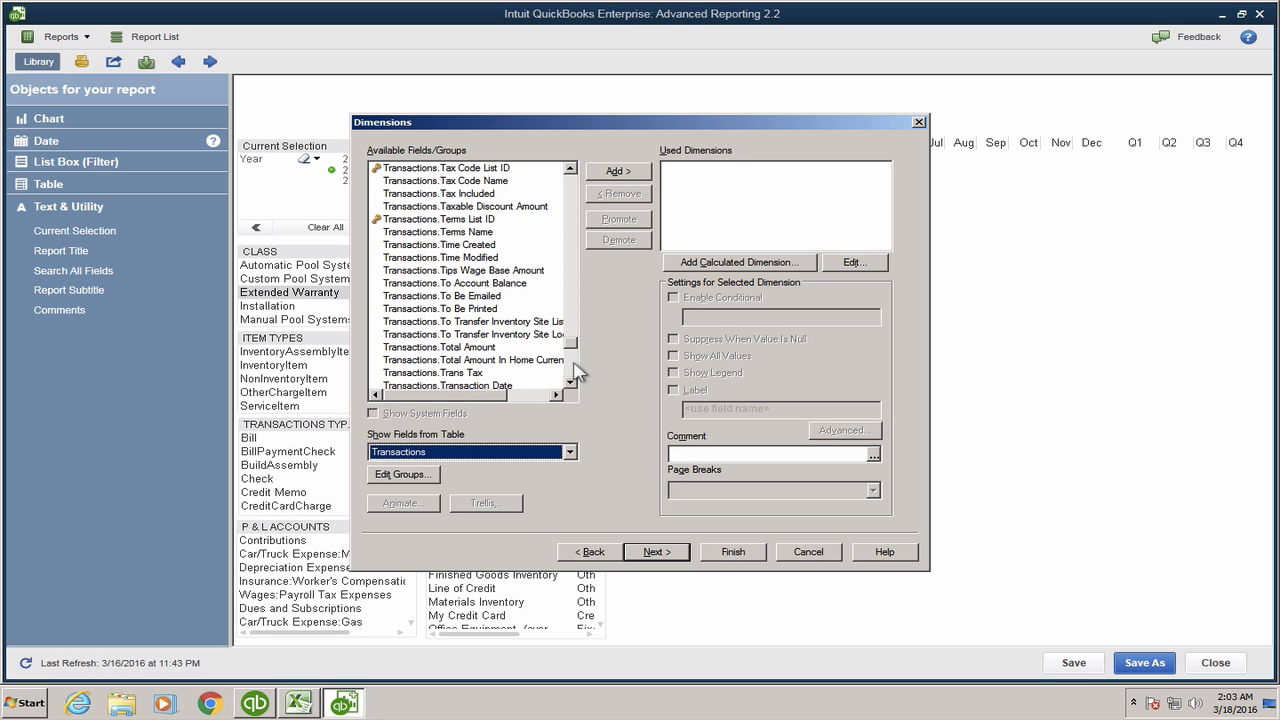
left_click(570, 169)
left_click(570, 169)
left_click(570, 169)
left_click(570, 169)
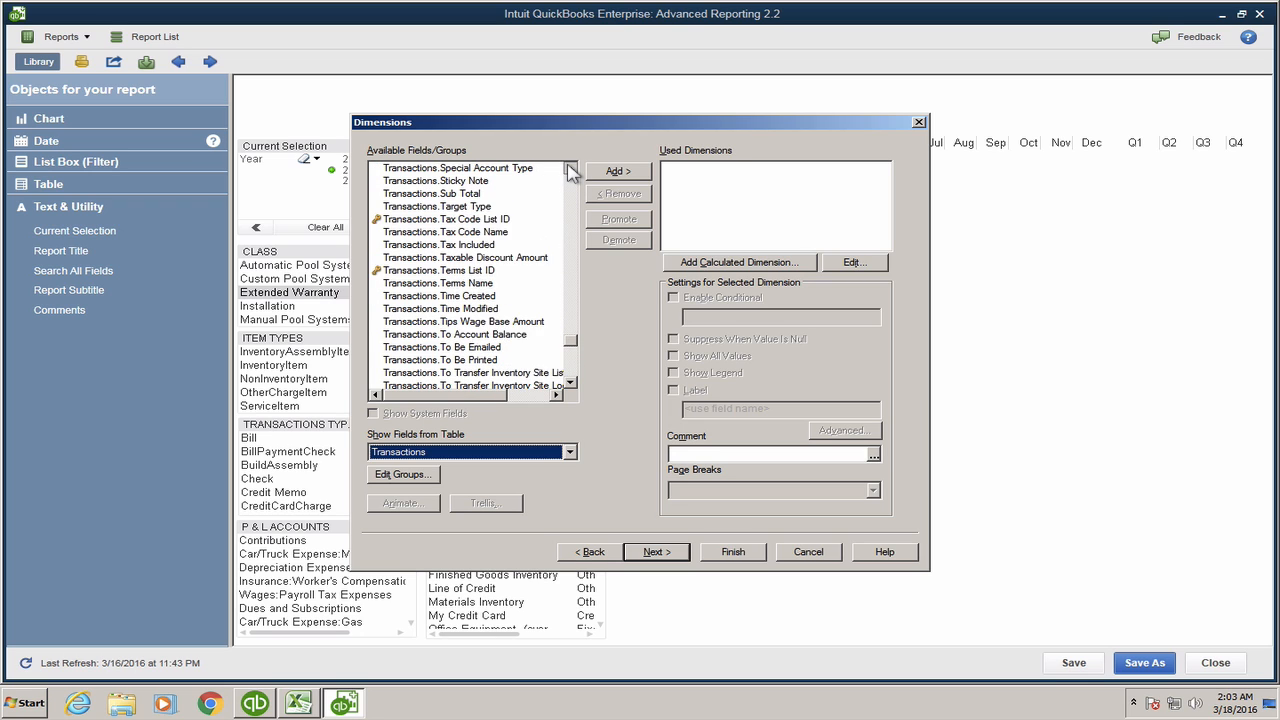
left_click(571, 383)
left_click(571, 383)
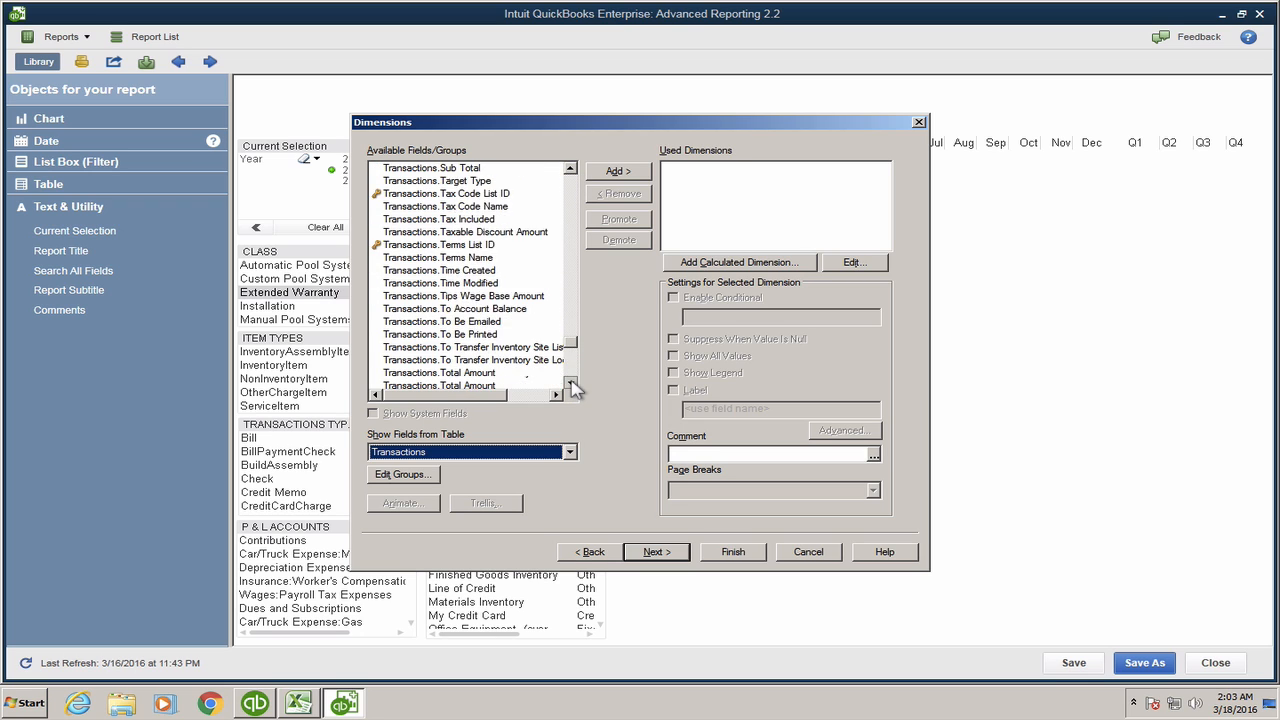
left_click(571, 383)
left_click(571, 383)
left_click(571, 383)
left_click(571, 383)
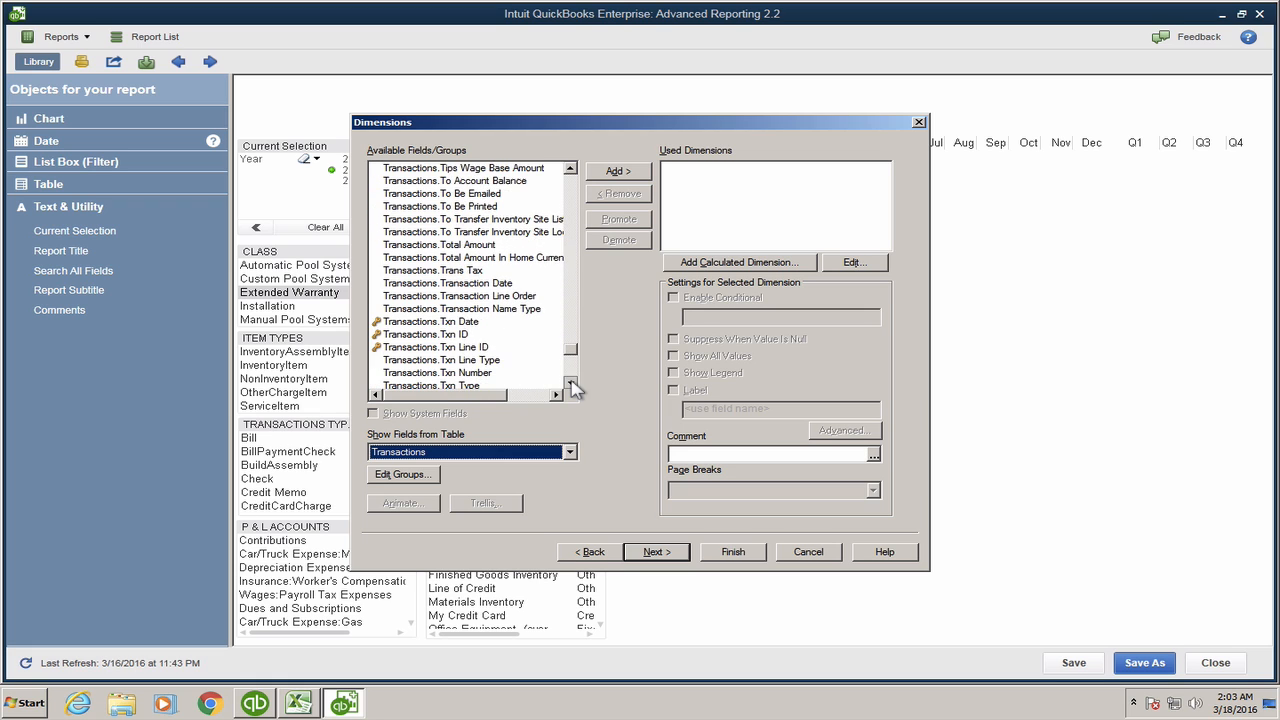
left_click(571, 383)
left_click(571, 383)
left_click(571, 383)
left_click(571, 383)
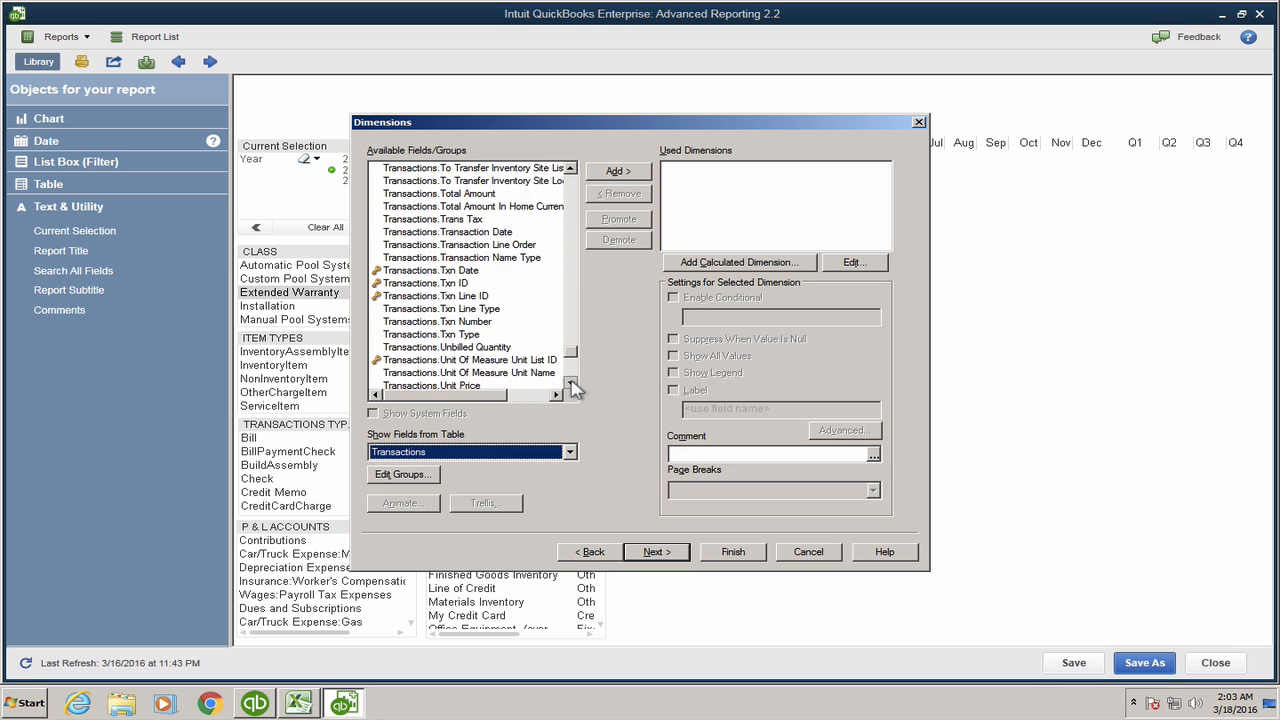
left_click(474, 336)
left_click(634, 172)
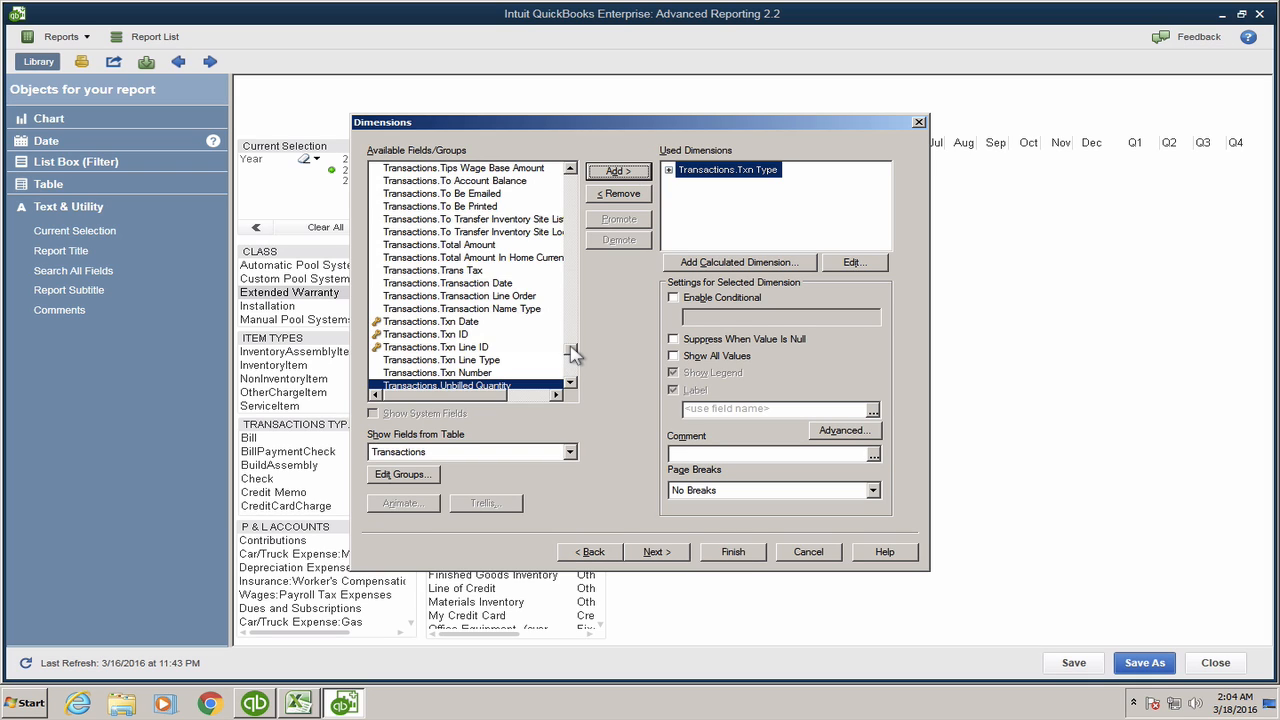
Step: Add the Transactions.Customer Full Name field to the used dimensions
left_click(574, 224)
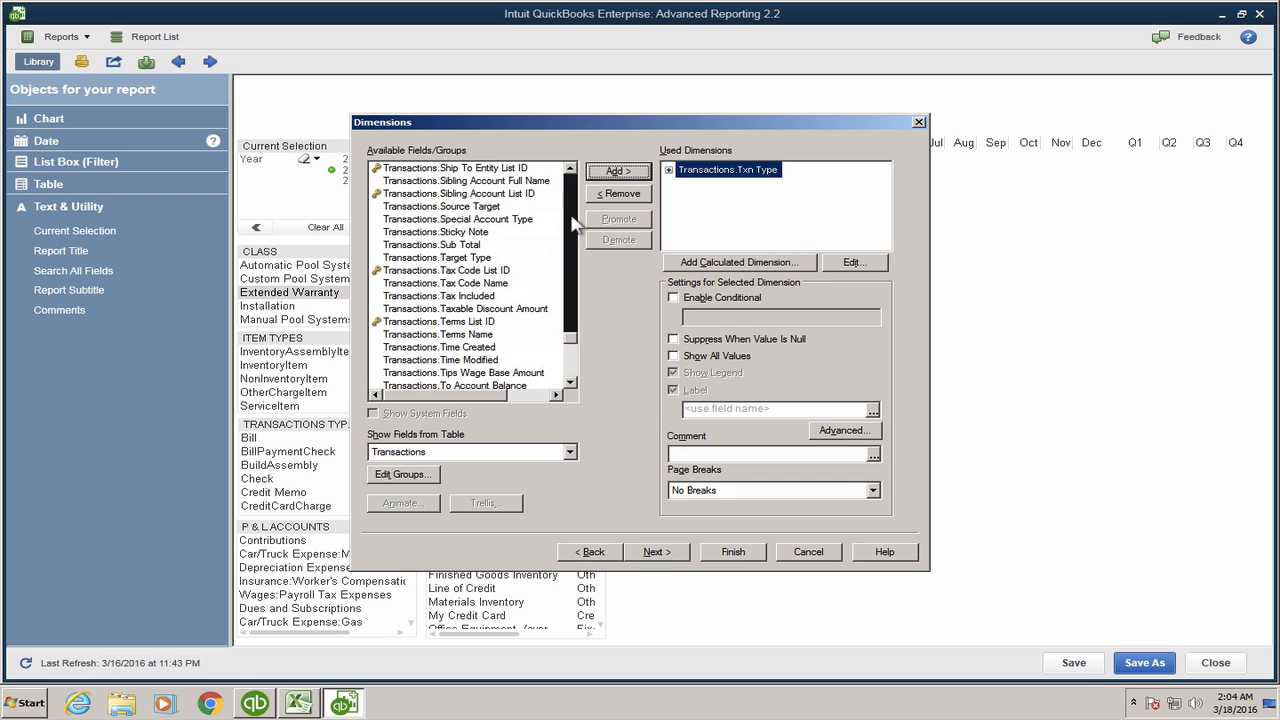
left_click_drag(574, 224, 574, 224)
left_click(574, 224)
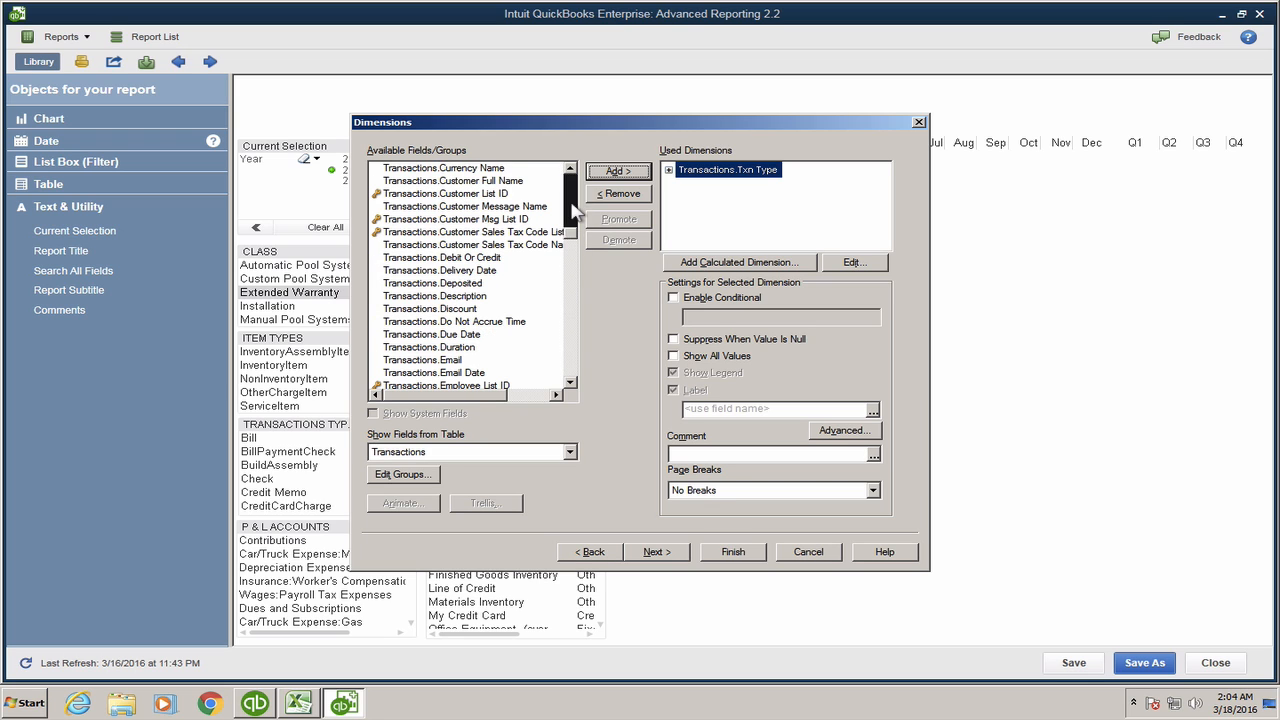
left_click(500, 181)
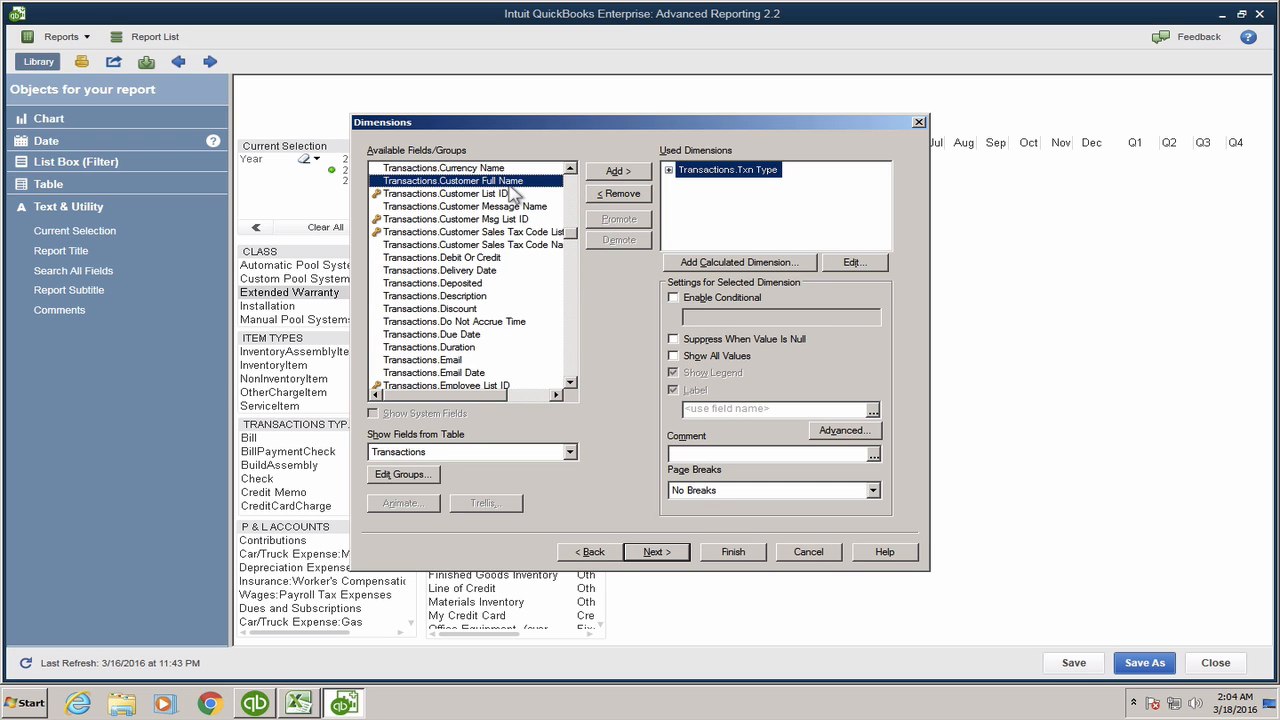
left_click(630, 176)
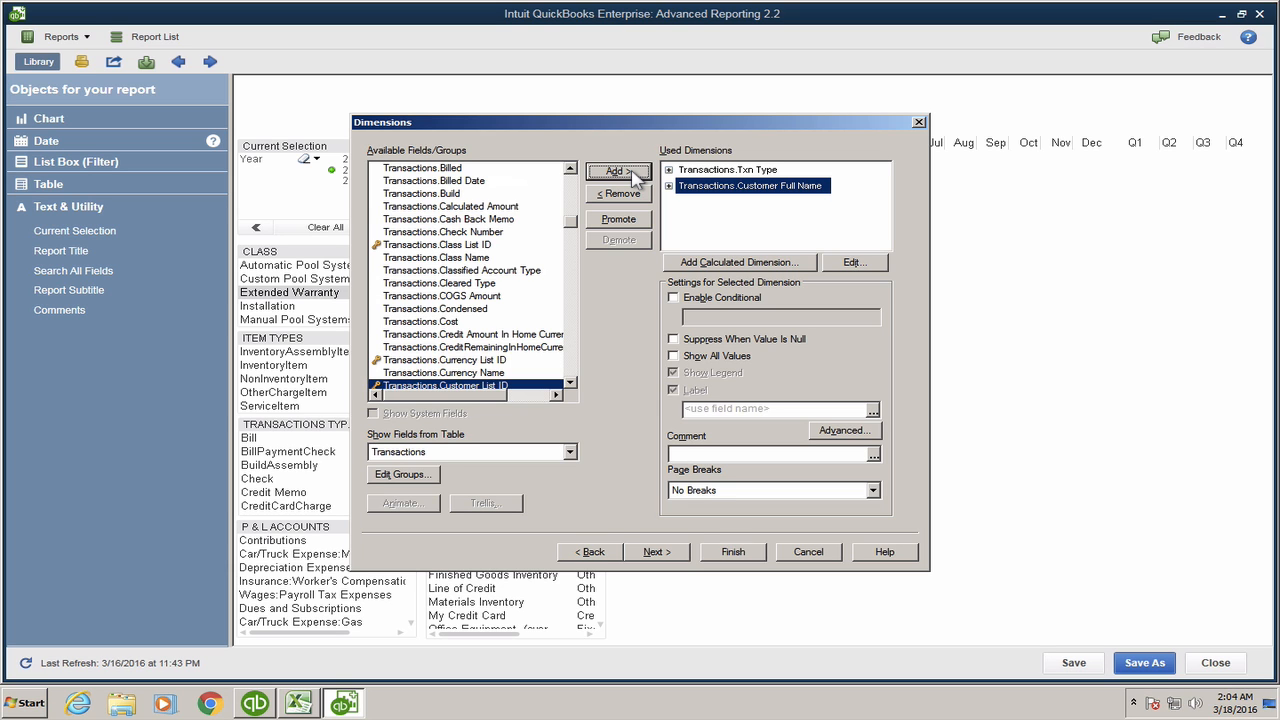
Step: Check the Sales by Customer Summary in QuickBooks, then add Year from the _TransactionDateCalendar table as a dimension in Advanced Reporting
left_click(254, 703)
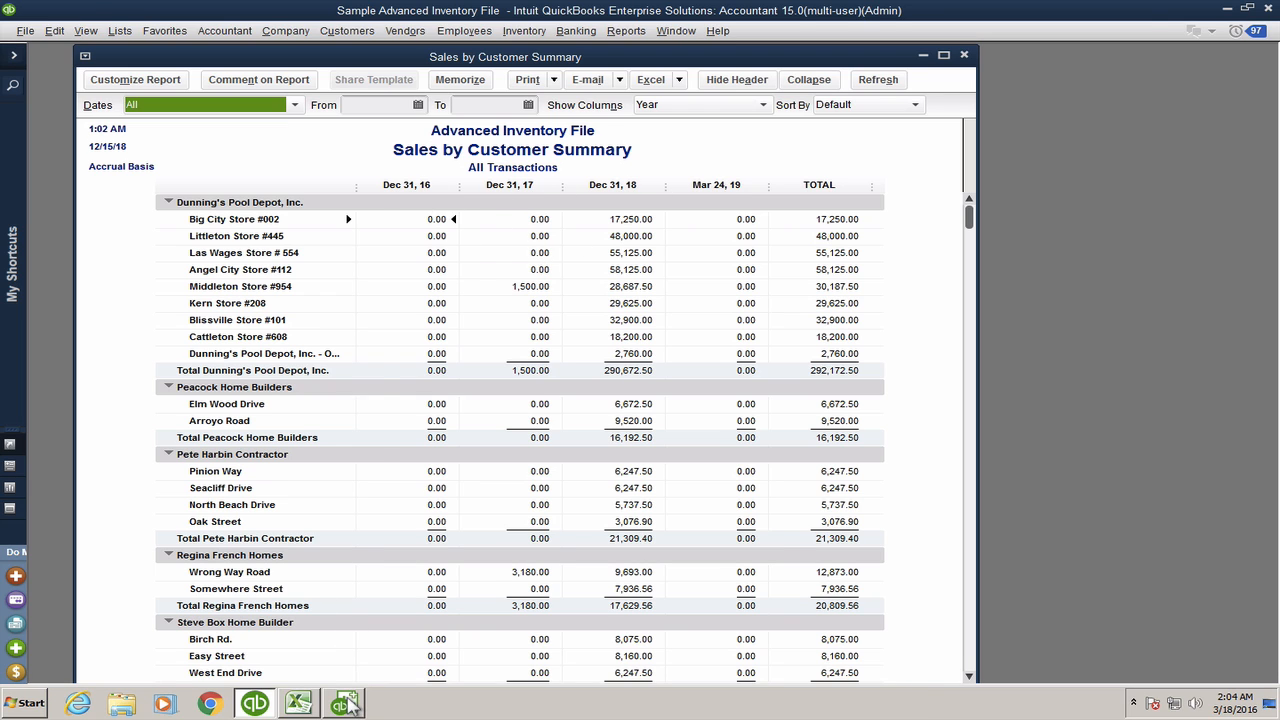
left_click(347, 705)
left_click(497, 460)
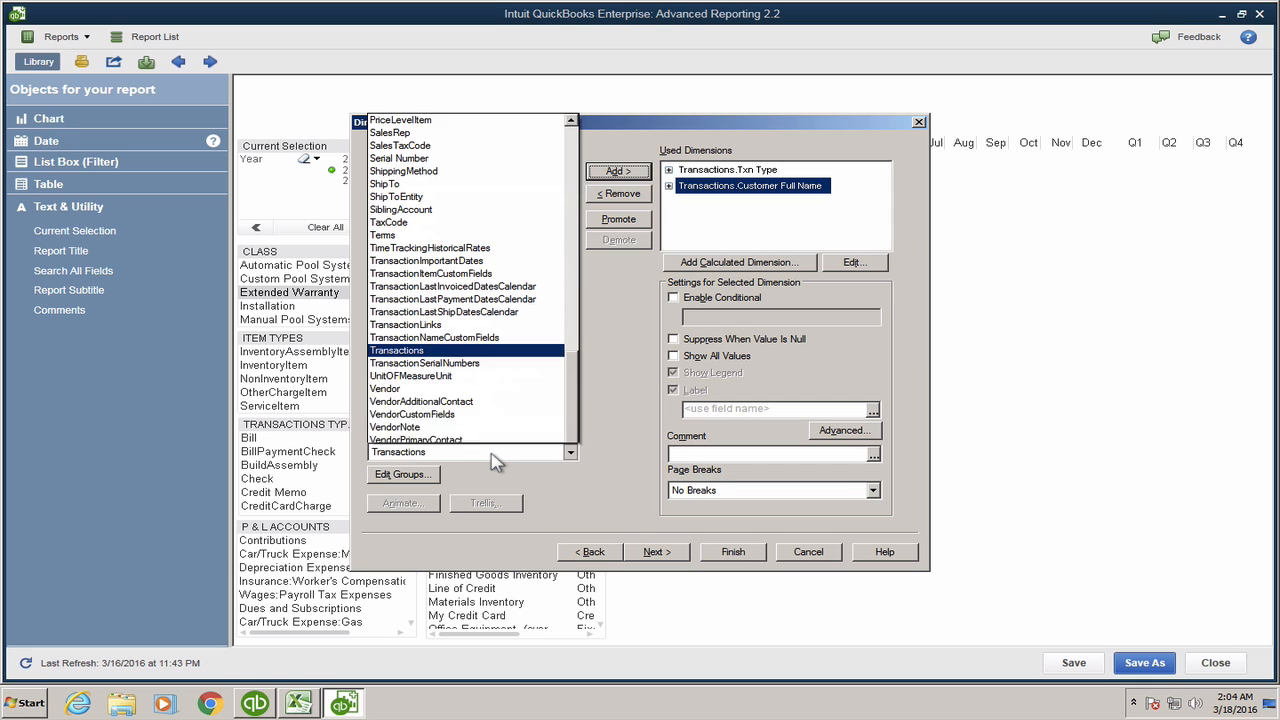
left_click_drag(571, 380, 572, 66)
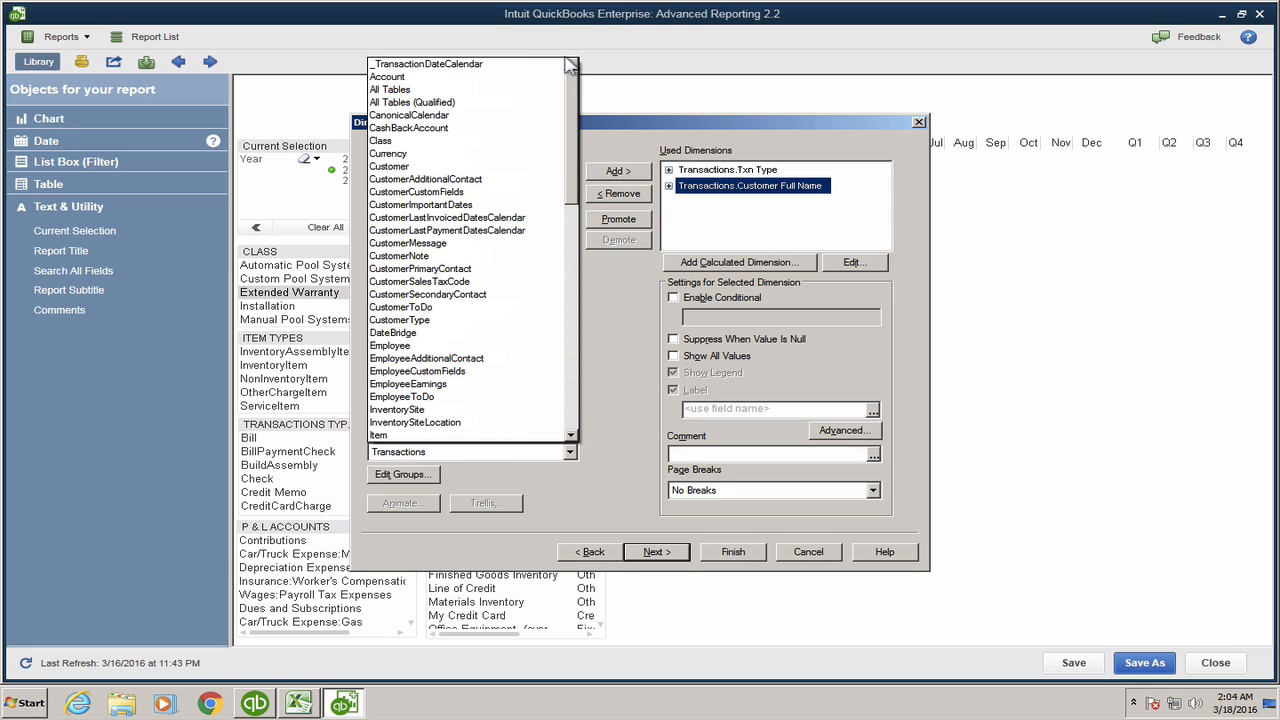
left_click(436, 64)
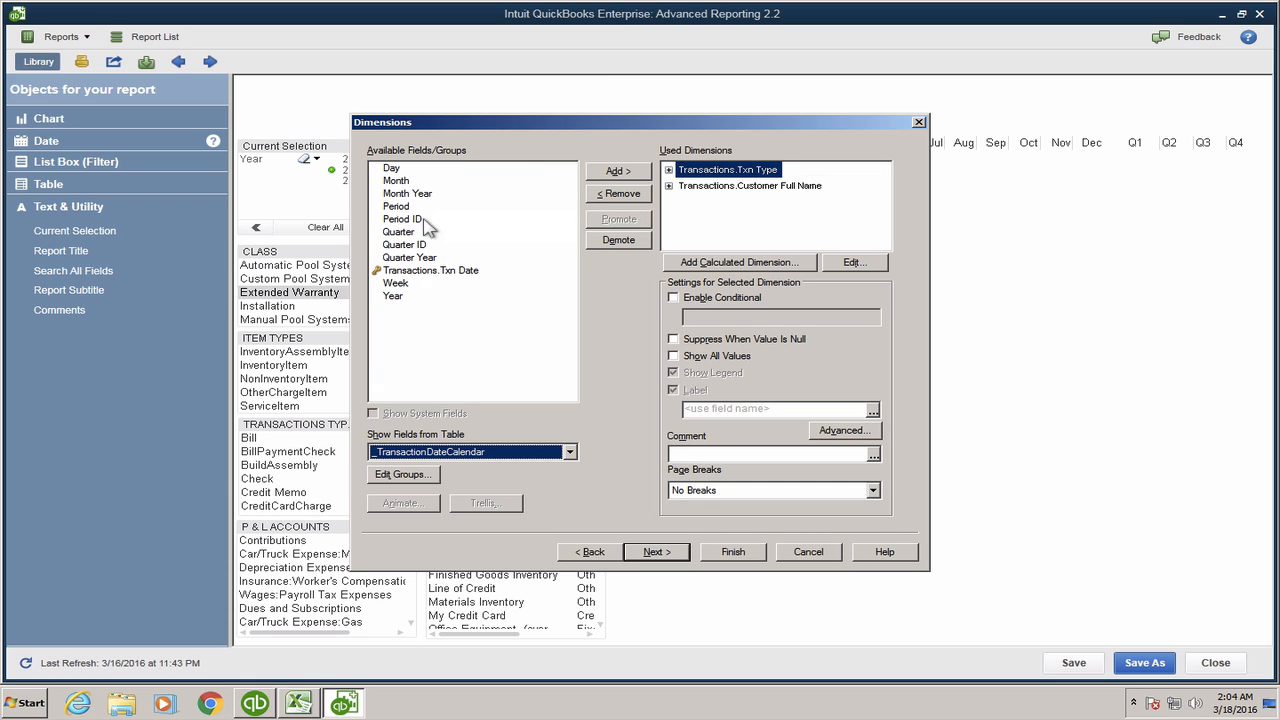
left_click(410, 296)
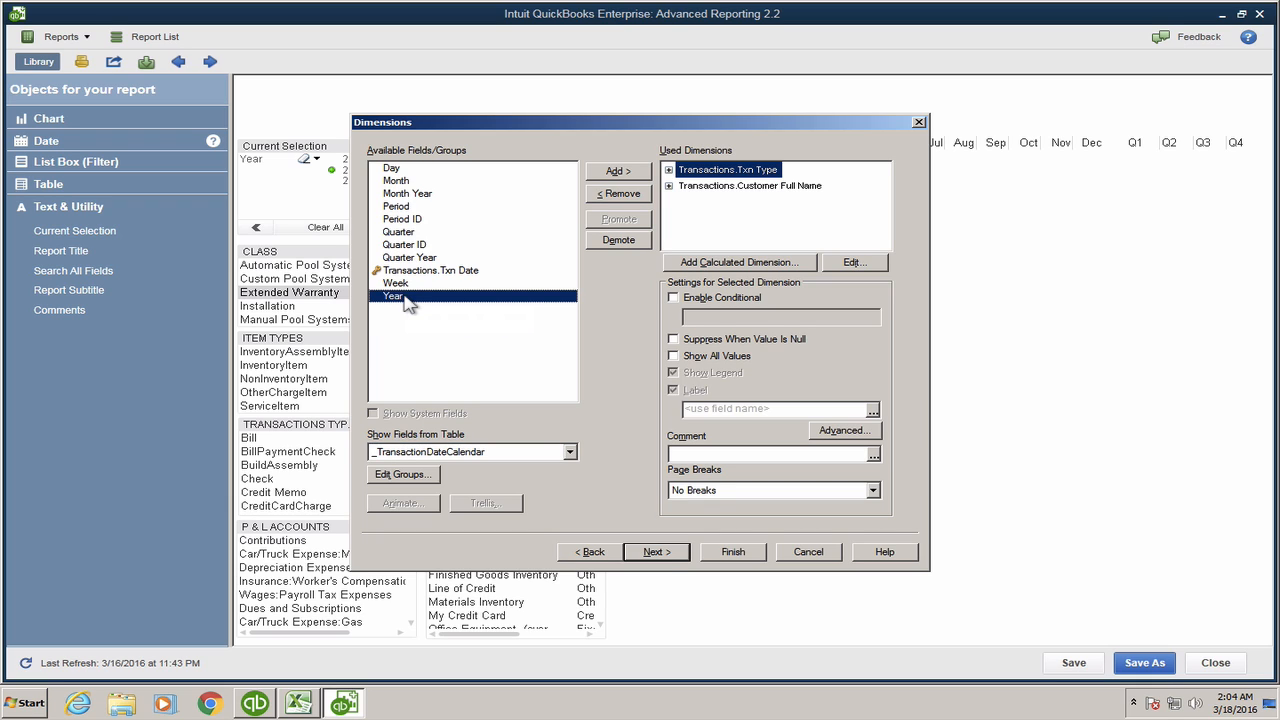
left_click(630, 172)
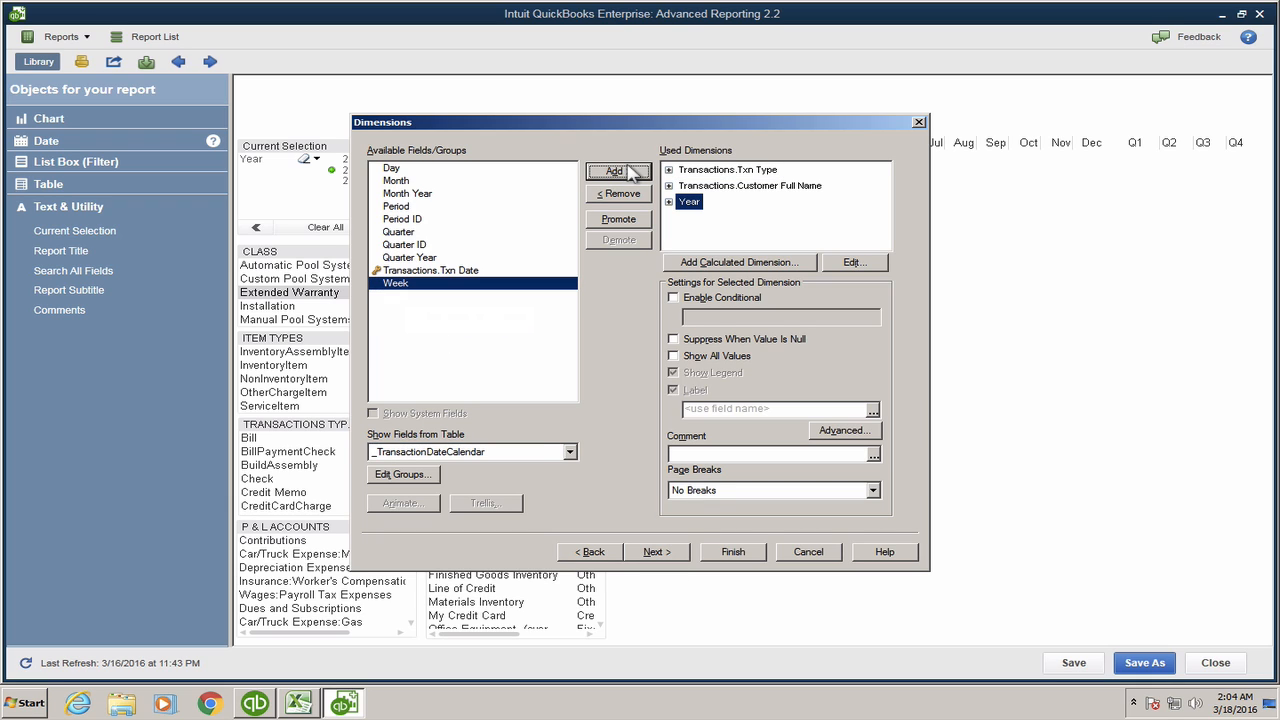
Step: Accept the chosen dimensions, proceed to the chart's expressions and dismiss the blank expression editor
left_click(698, 208)
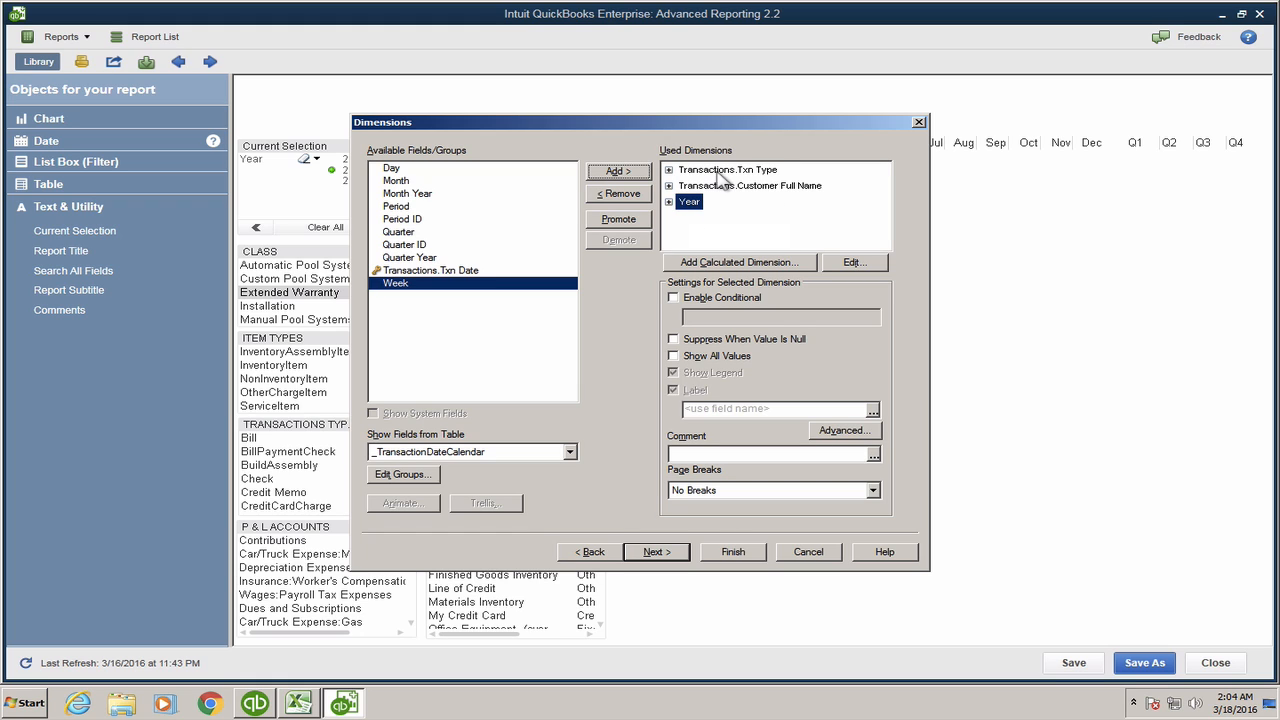
left_click(722, 171)
left_click(722, 187)
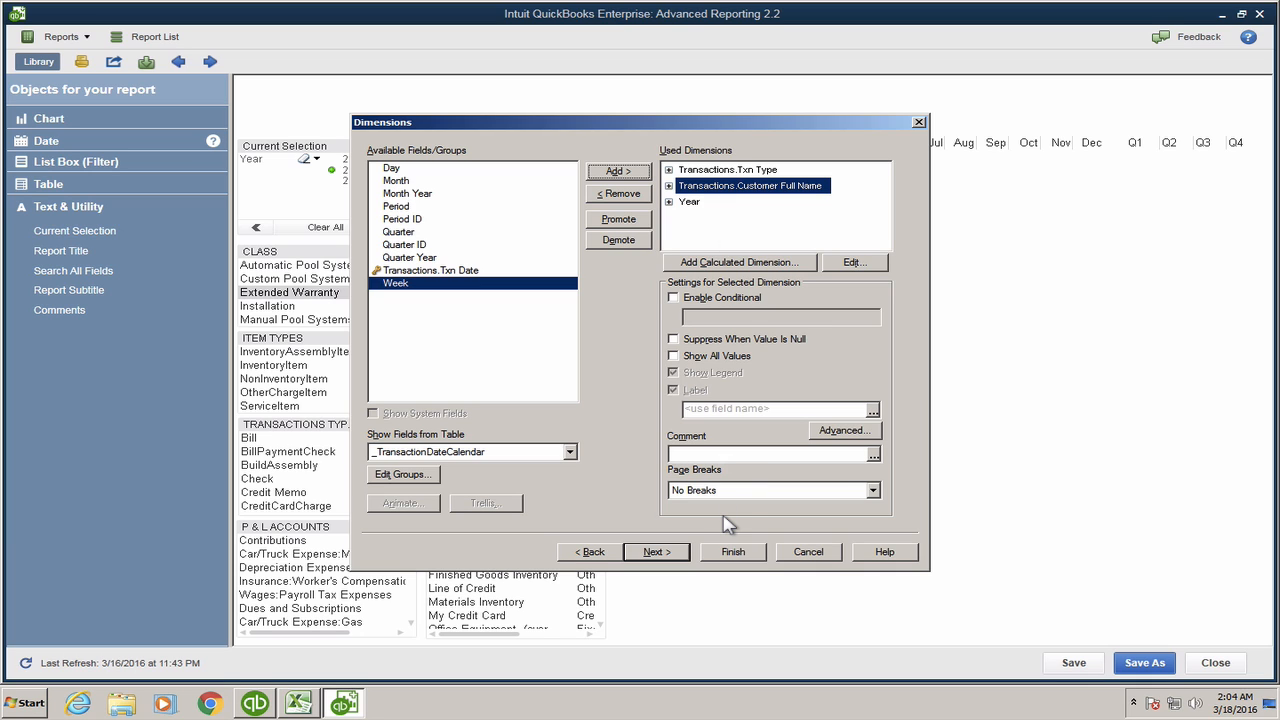
left_click(655, 552)
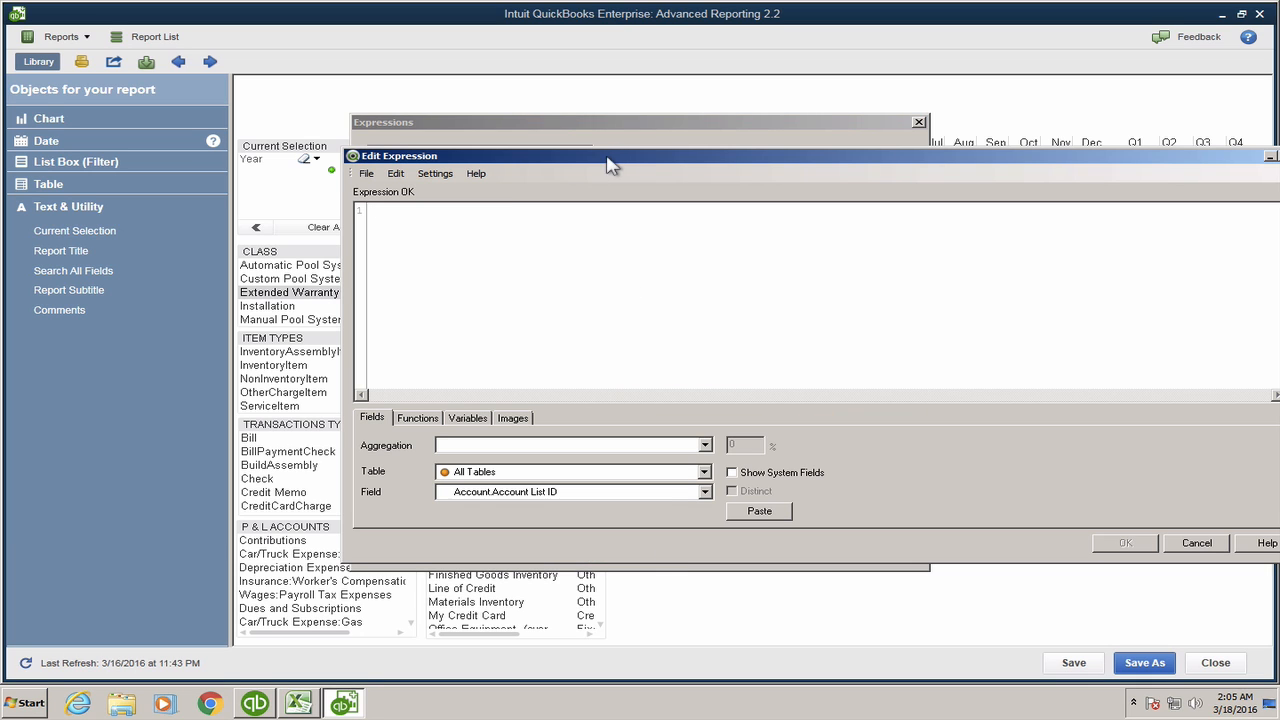
left_click_drag(609, 160, 425, 224)
left_click(1121, 215)
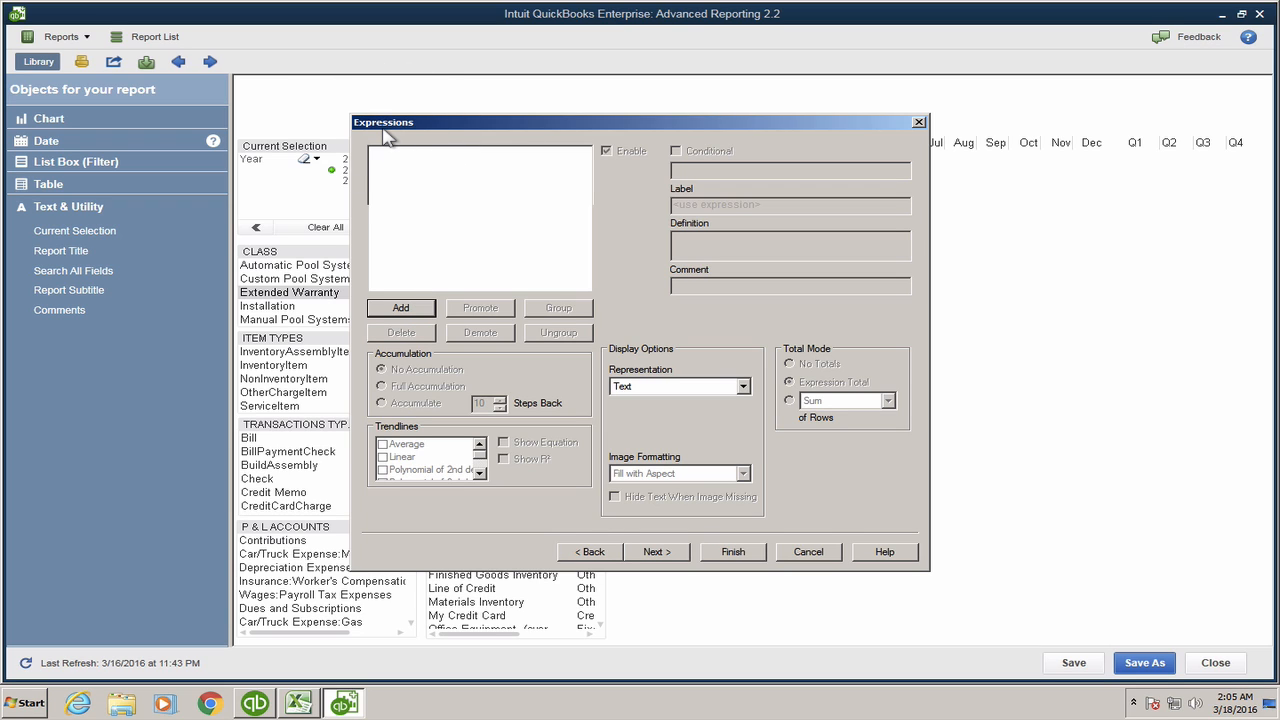
Step: Add a new expression and insert the Transactions.Amount With Sign field from the Transactions table into it
left_click(400, 309)
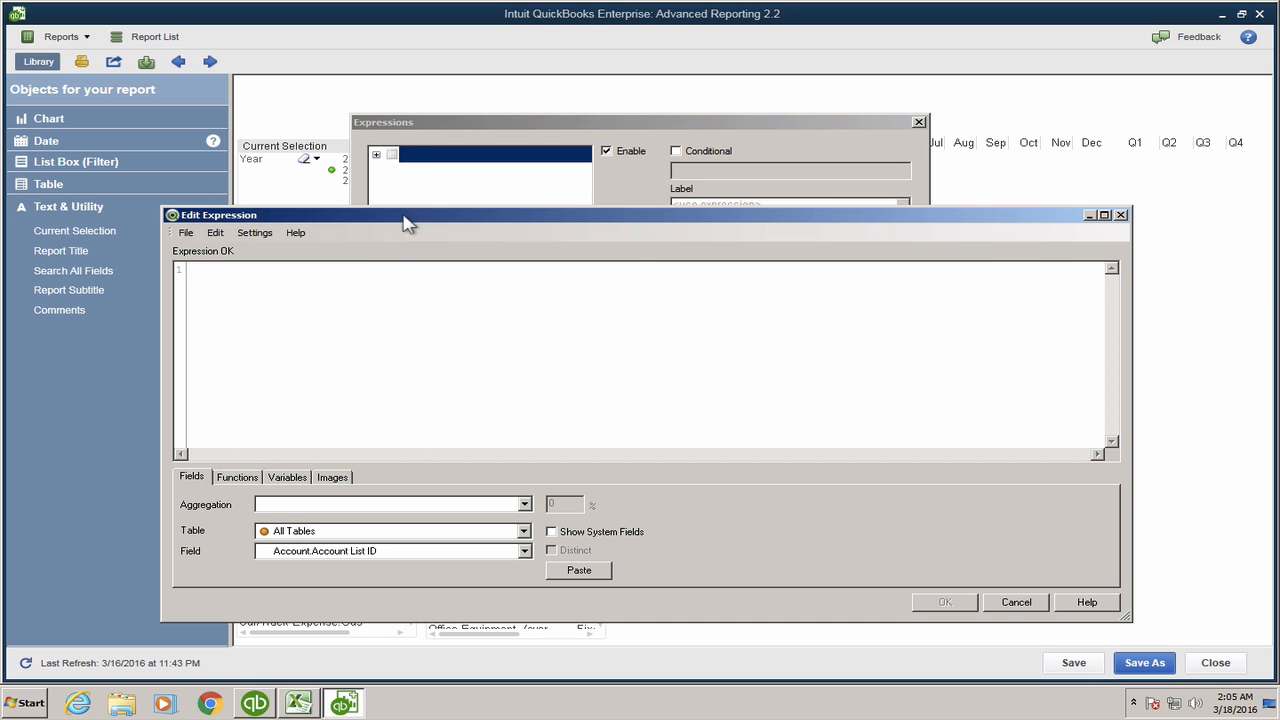
left_click_drag(406, 219, 420, 180)
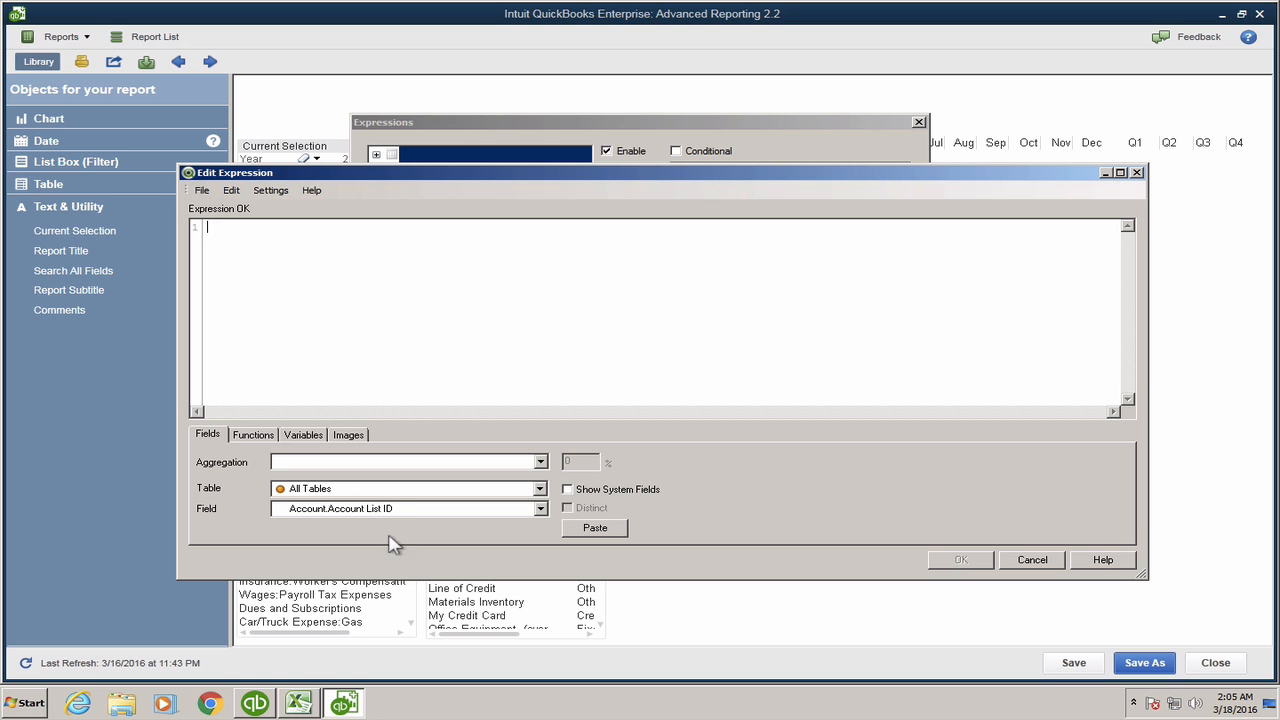
left_click(357, 490)
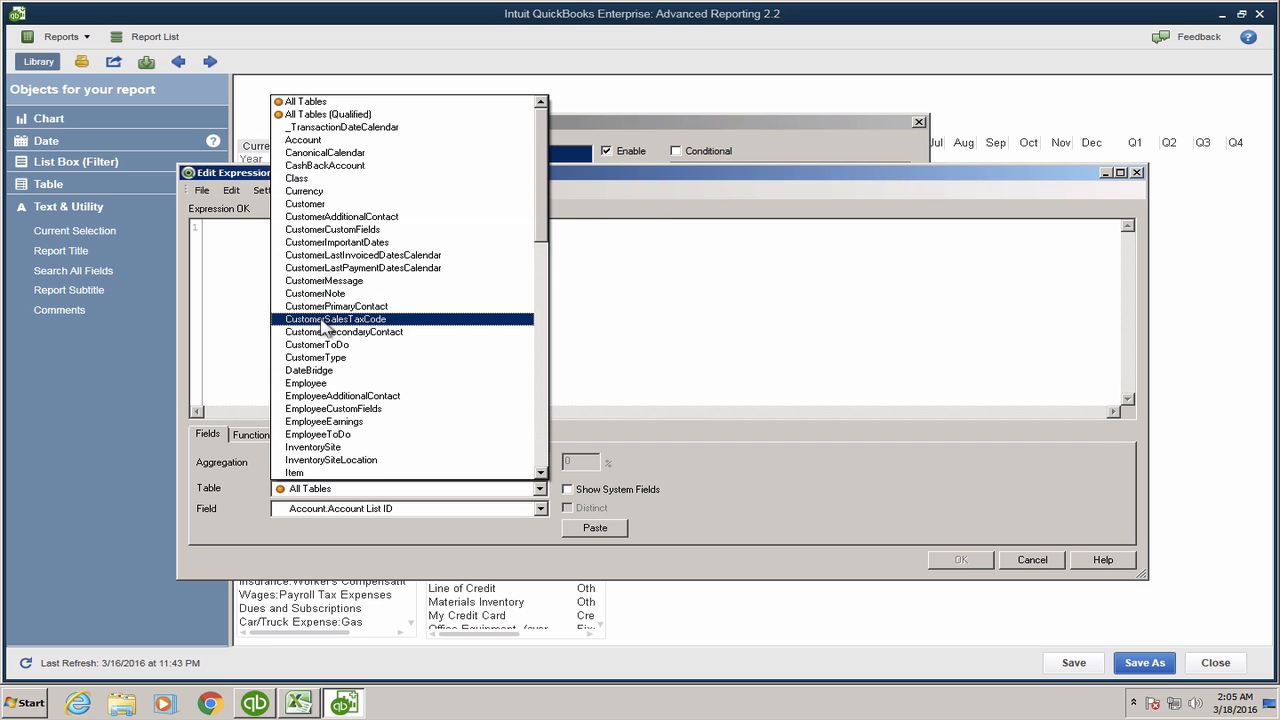
left_click_drag(549, 220, 543, 440)
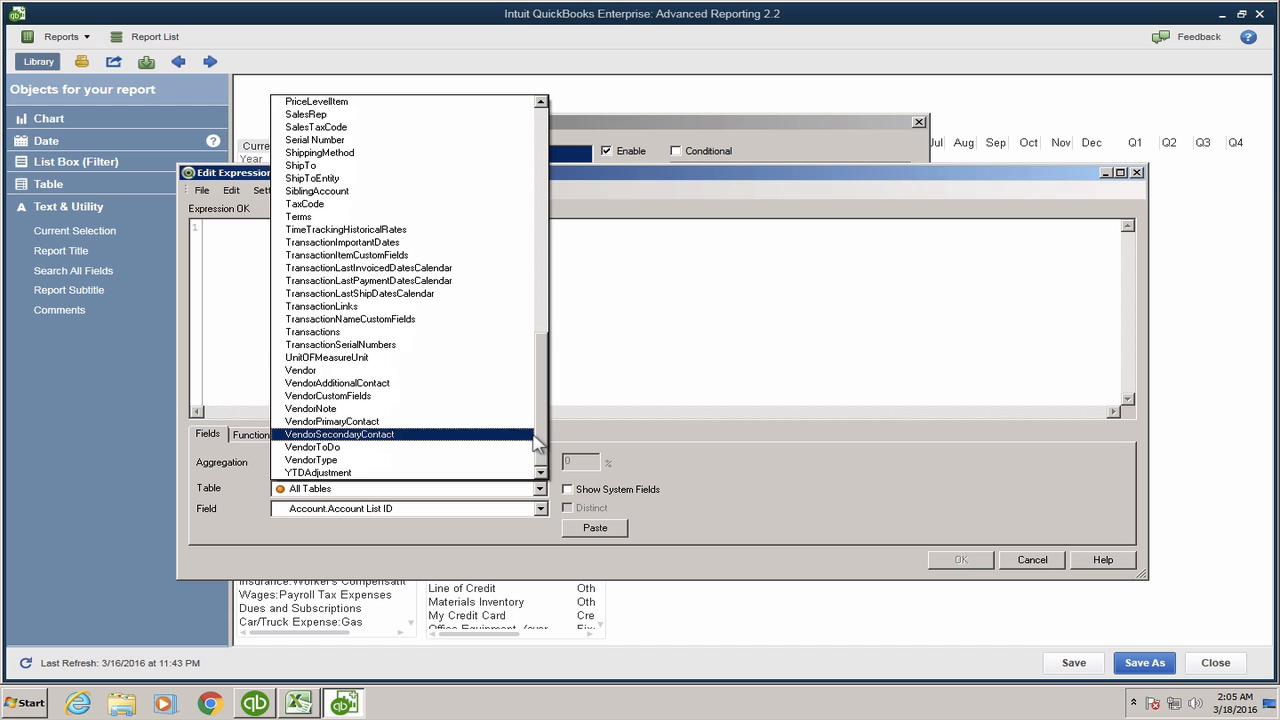
left_click(373, 334)
left_click(405, 510)
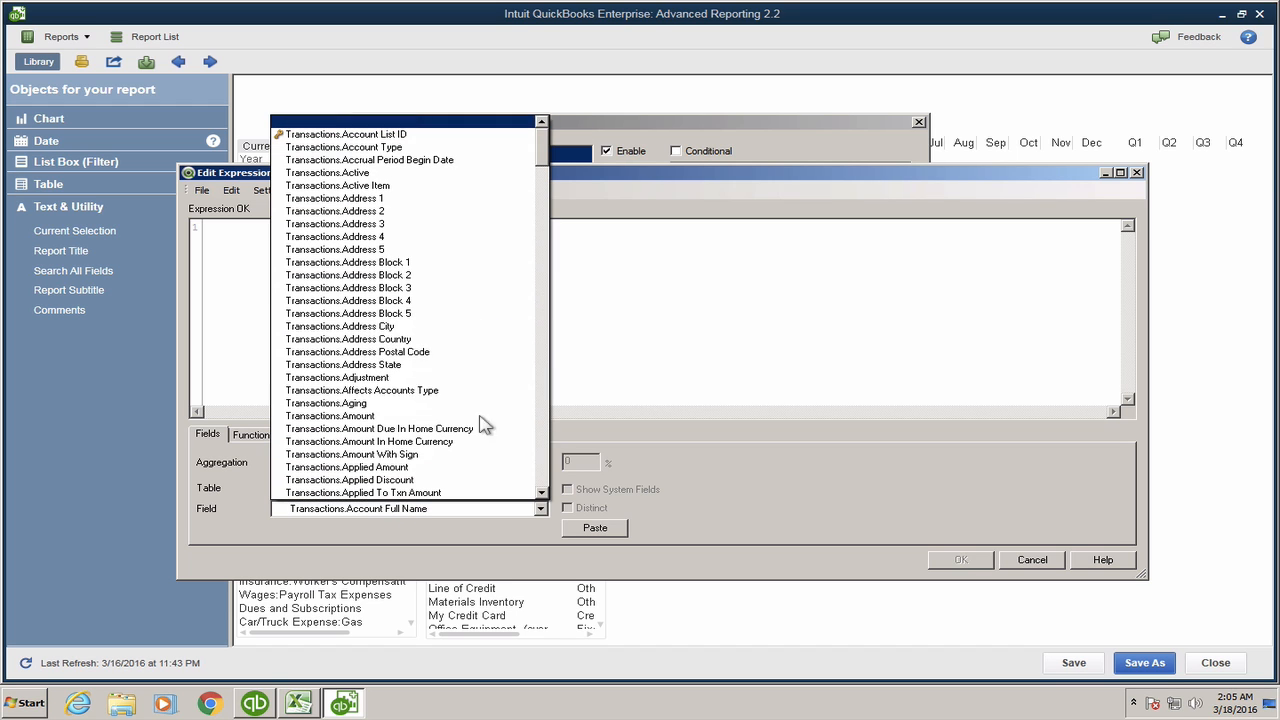
left_click(547, 184)
left_click_drag(546, 185, 545, 323)
left_click_drag(541, 345, 533, 163)
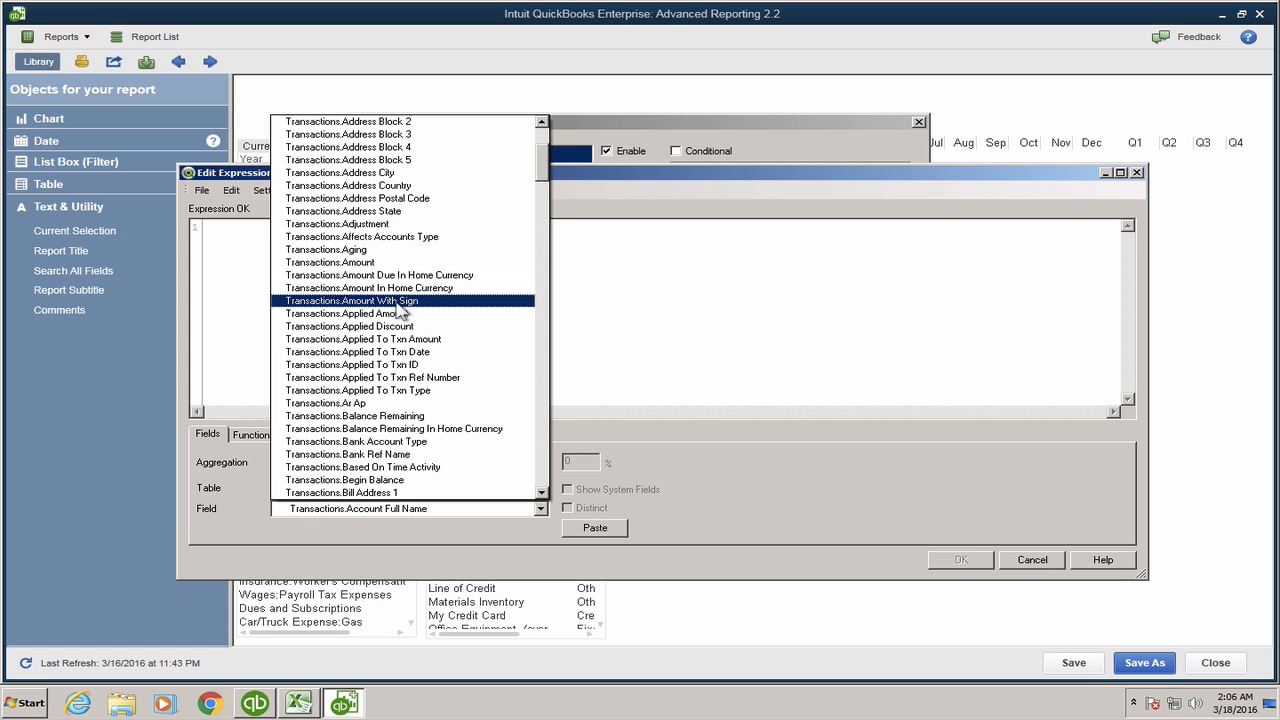
left_click(398, 302)
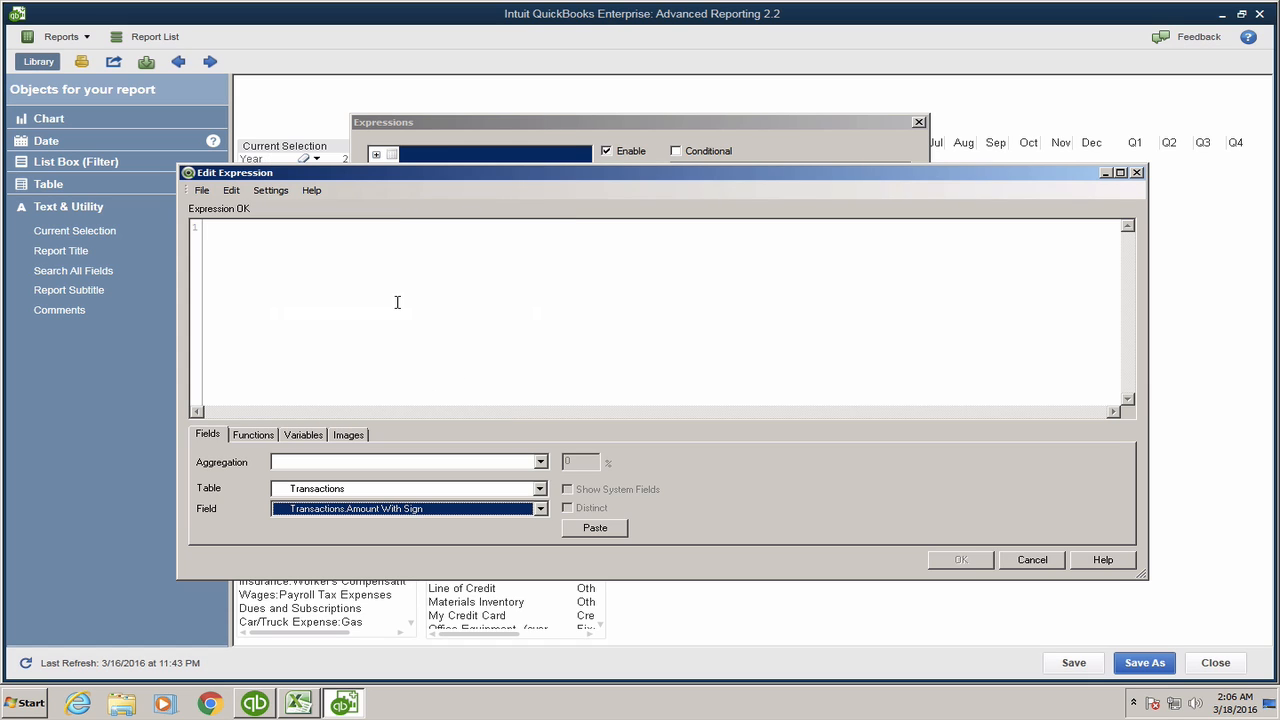
left_click(594, 529)
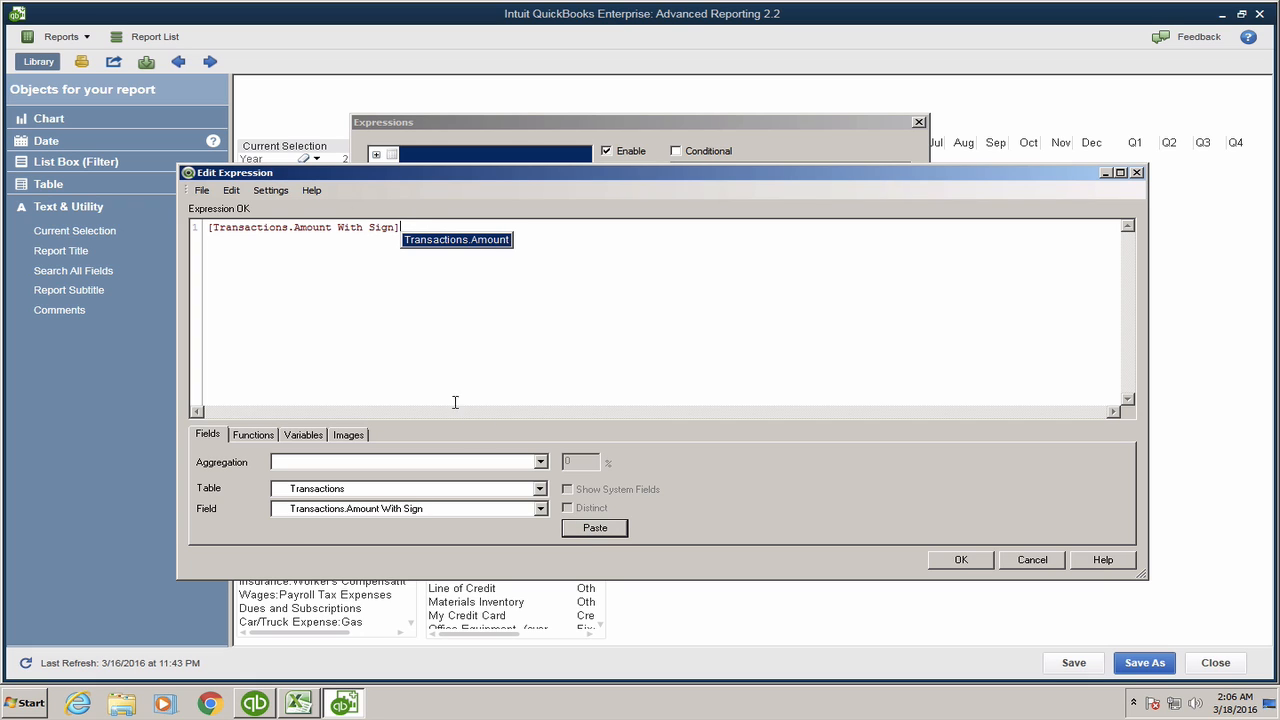
Step: Wrap the inserted field in a sum function so the expression reads sum([Transactions.Amount With Sign])
left_click_drag(418, 227, 153, 230)
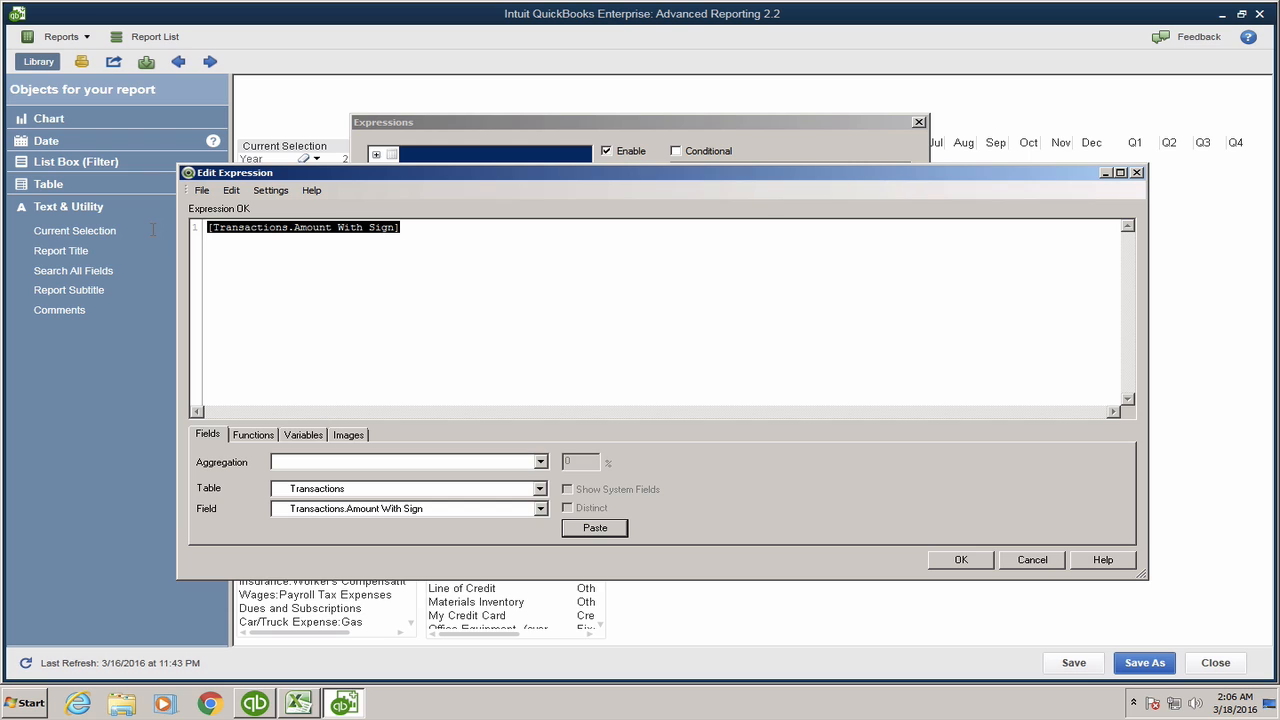
left_click(484, 254)
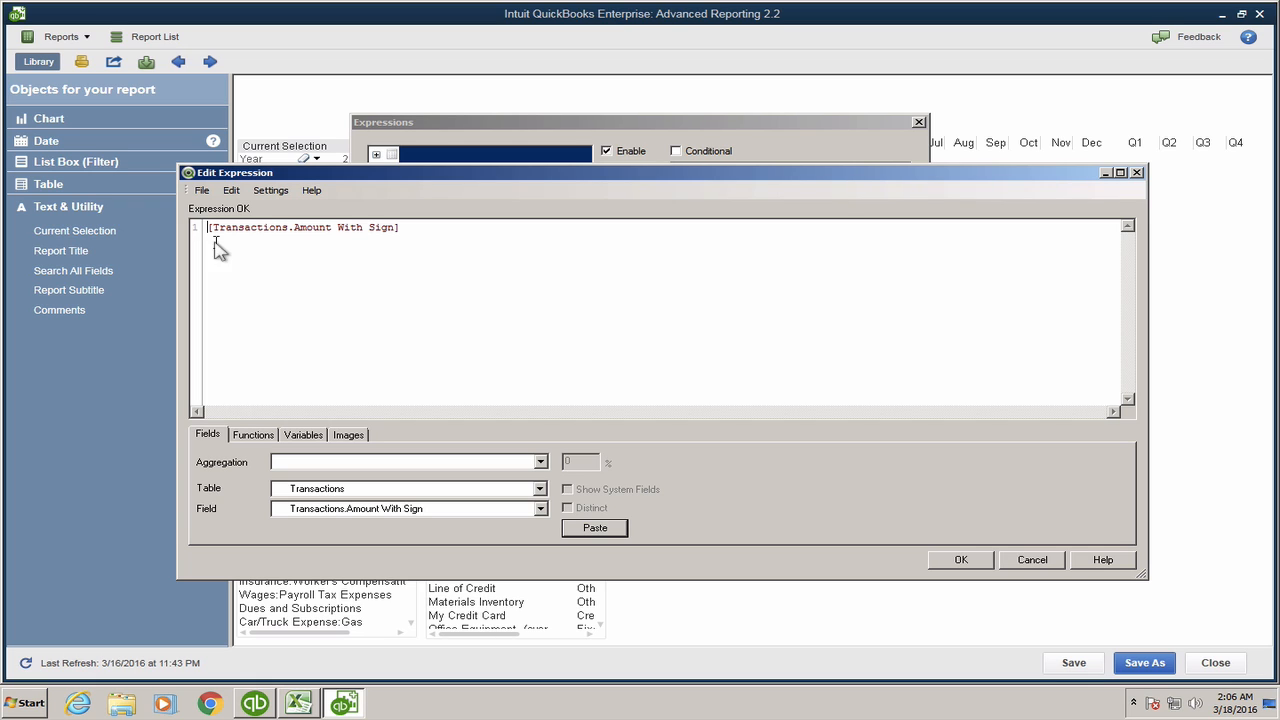
type("sum(")
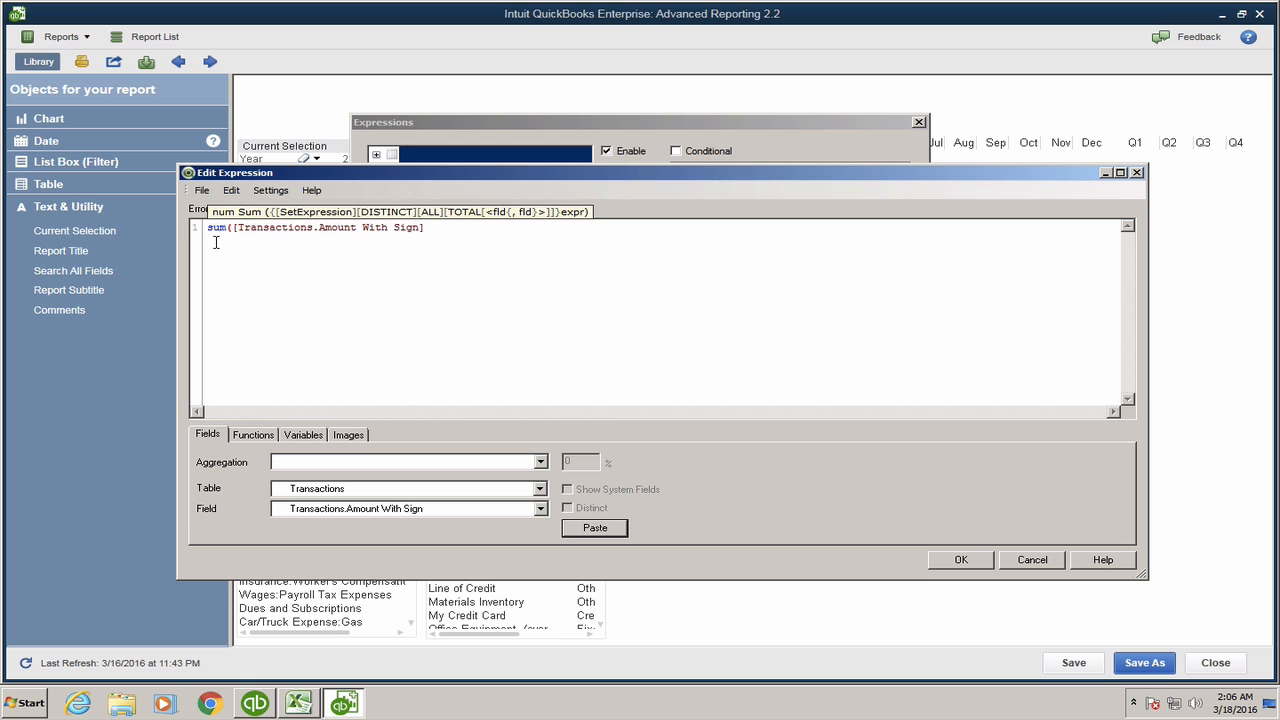
left_click(446, 227)
type(")")
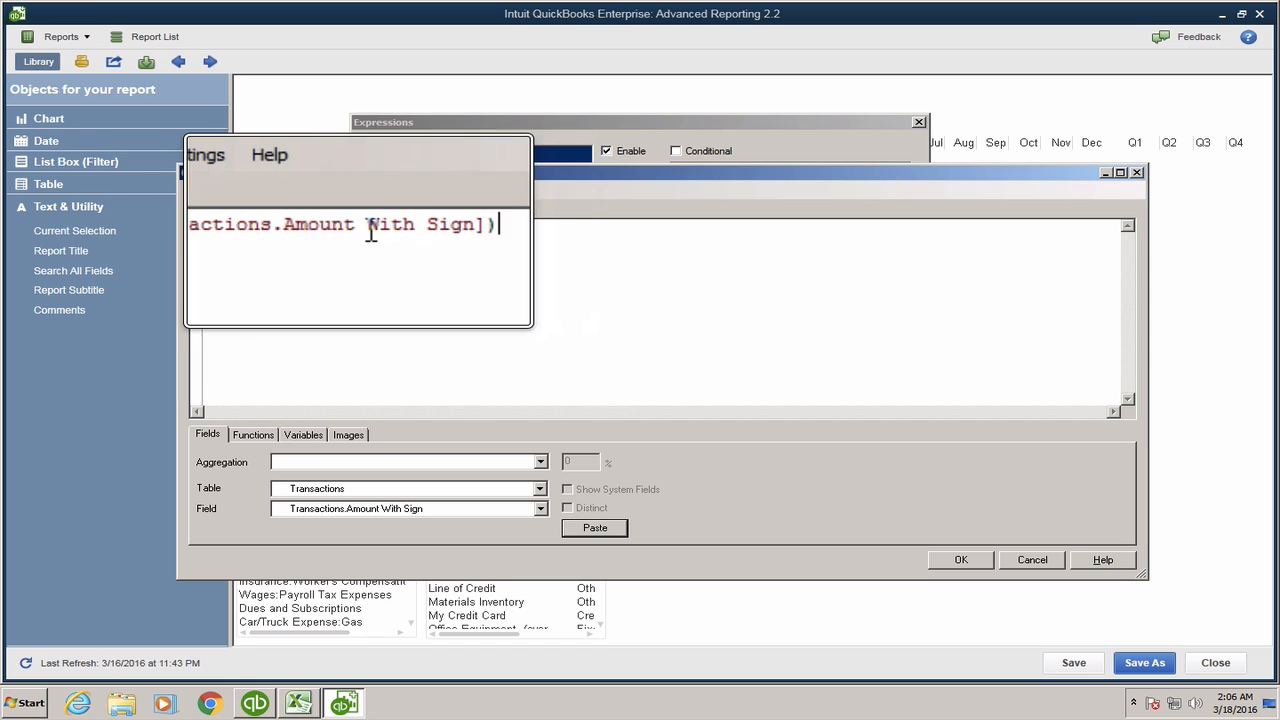
left_click(321, 231)
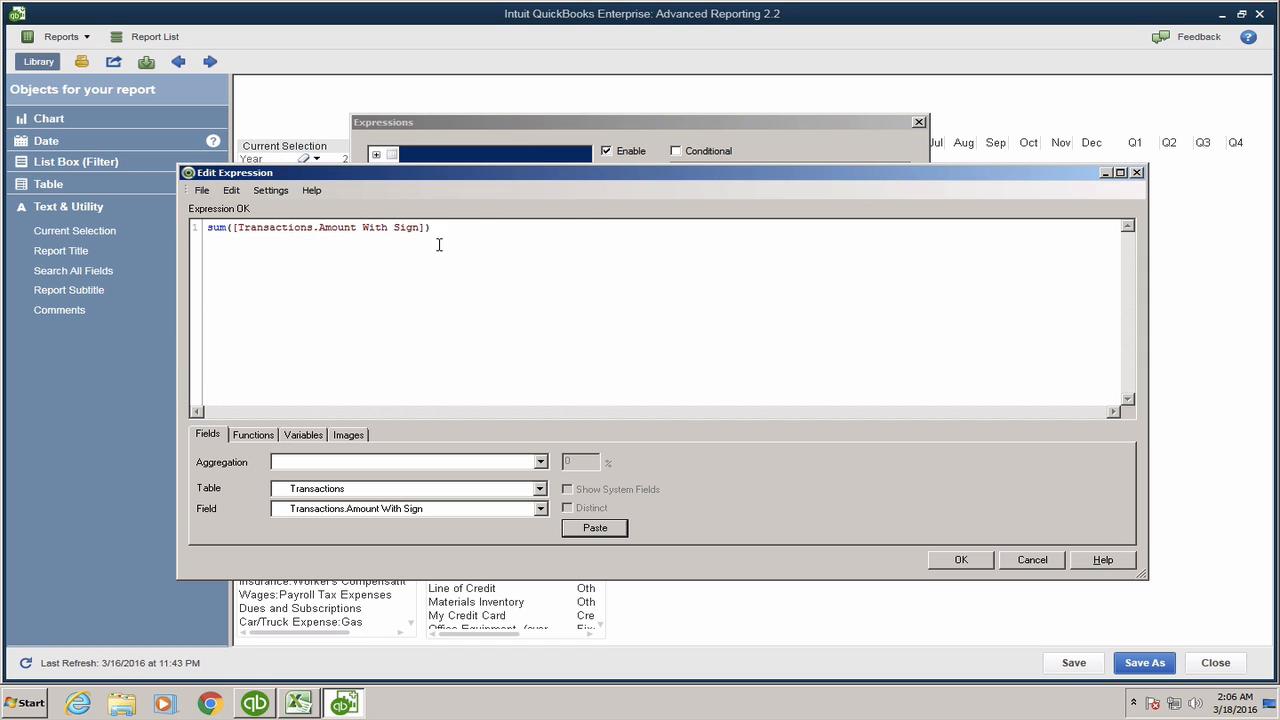
left_click(205, 228)
type("=")
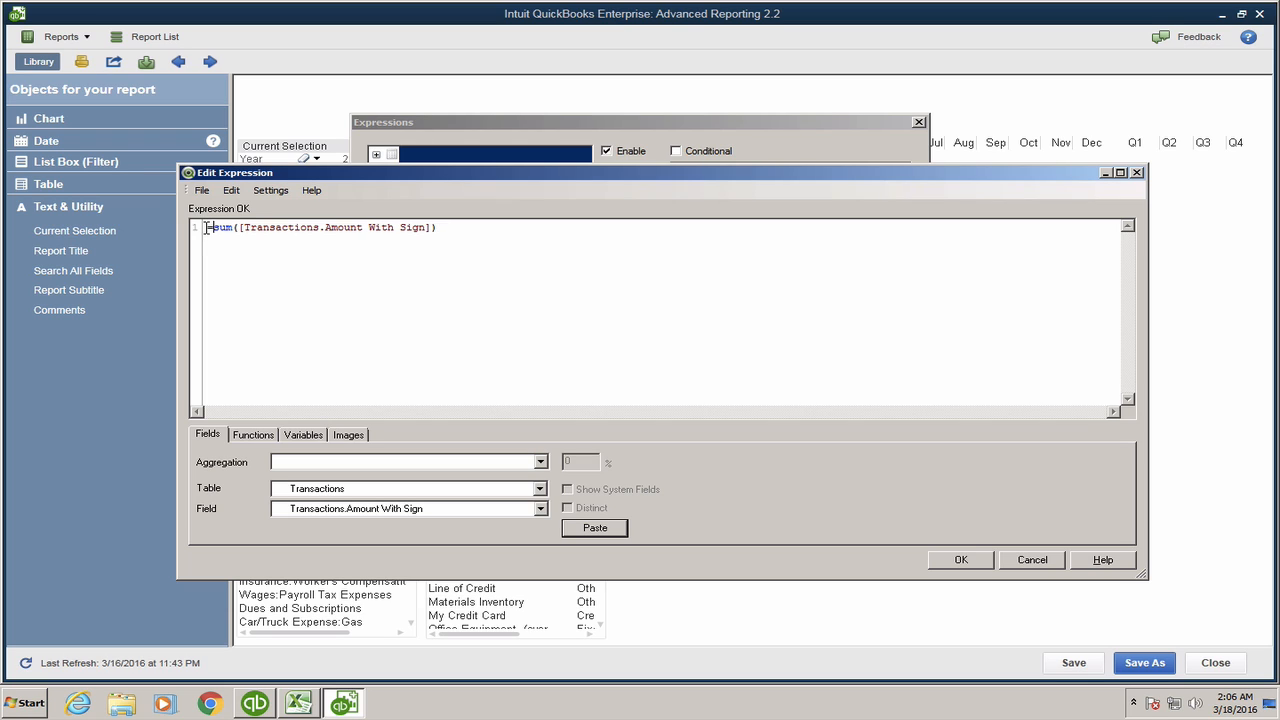
key("BackSpace")
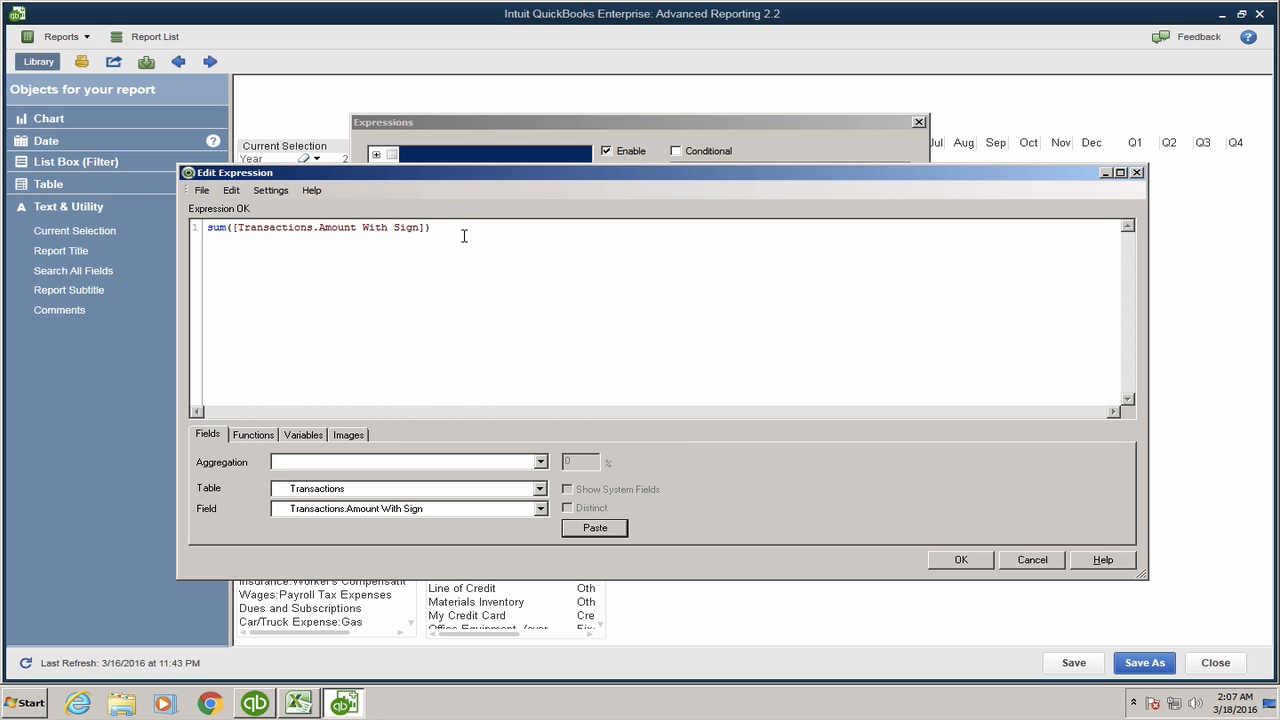
Step: Accept the sum expression, label it Amount and finish creating the chart
left_click(960, 563)
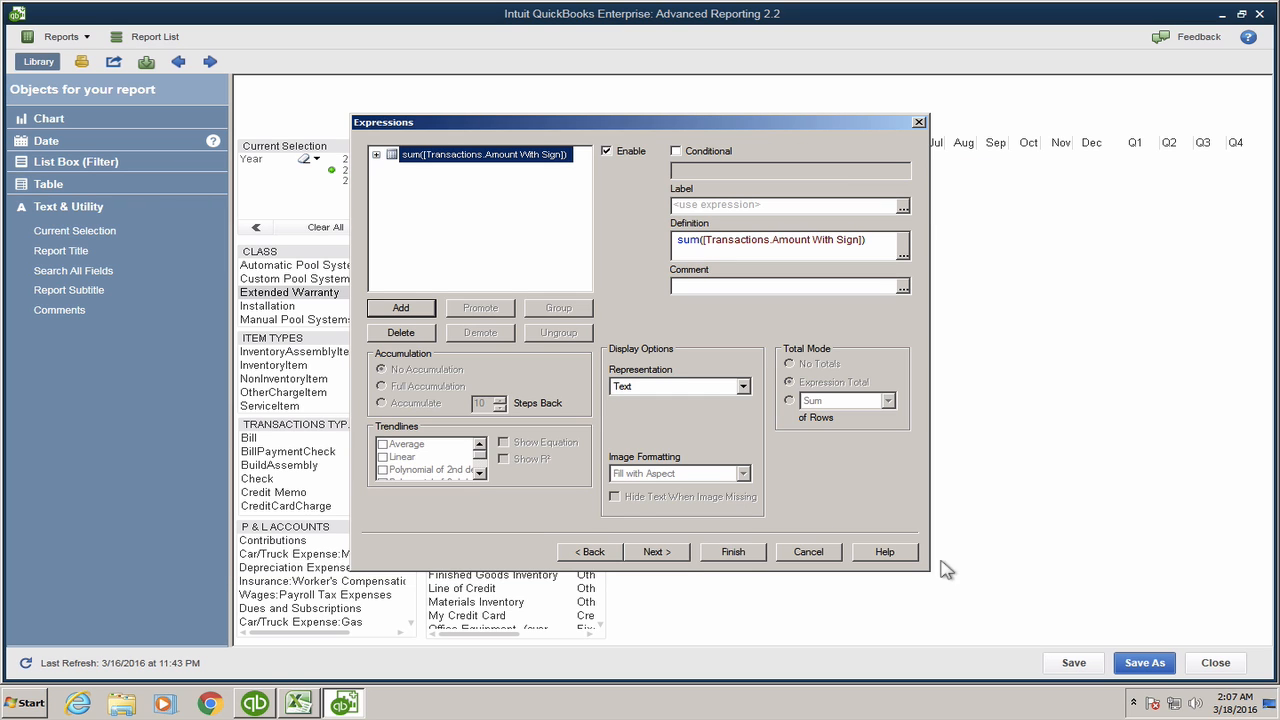
left_click(727, 205)
type("Amounr")
key("BackSpace")
type("t")
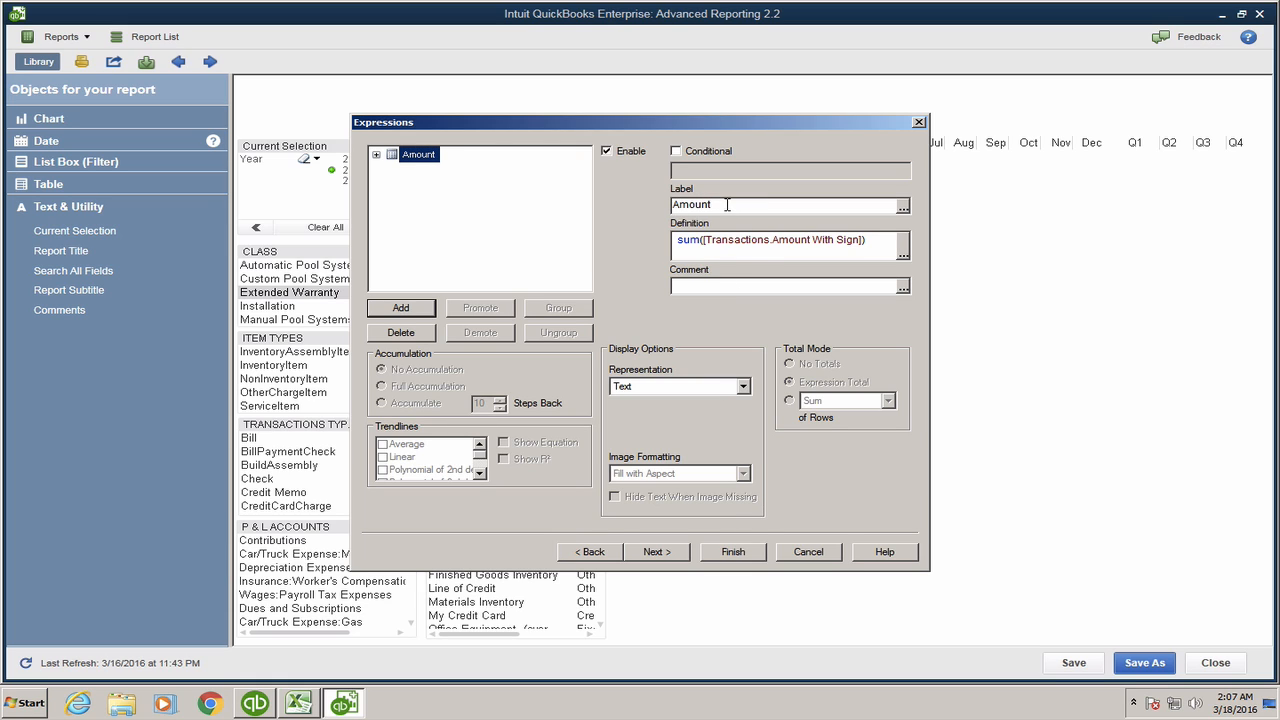
left_click_drag(878, 238, 636, 242)
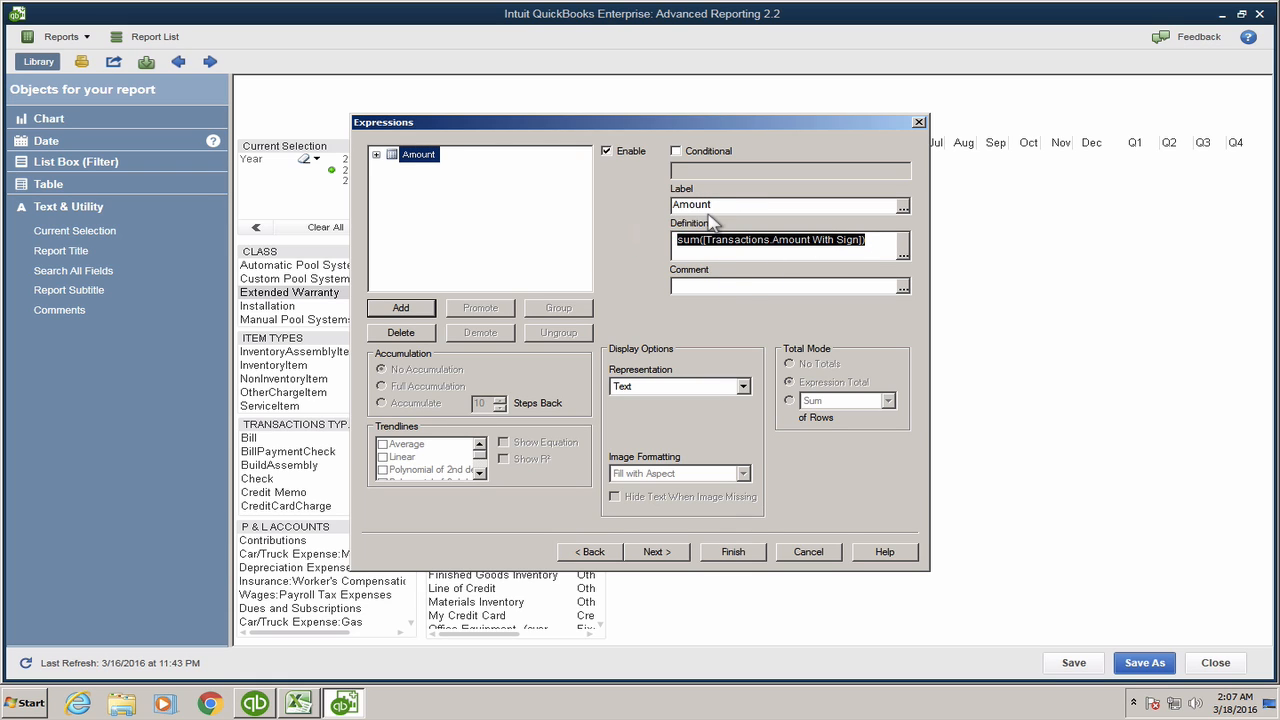
left_click(736, 552)
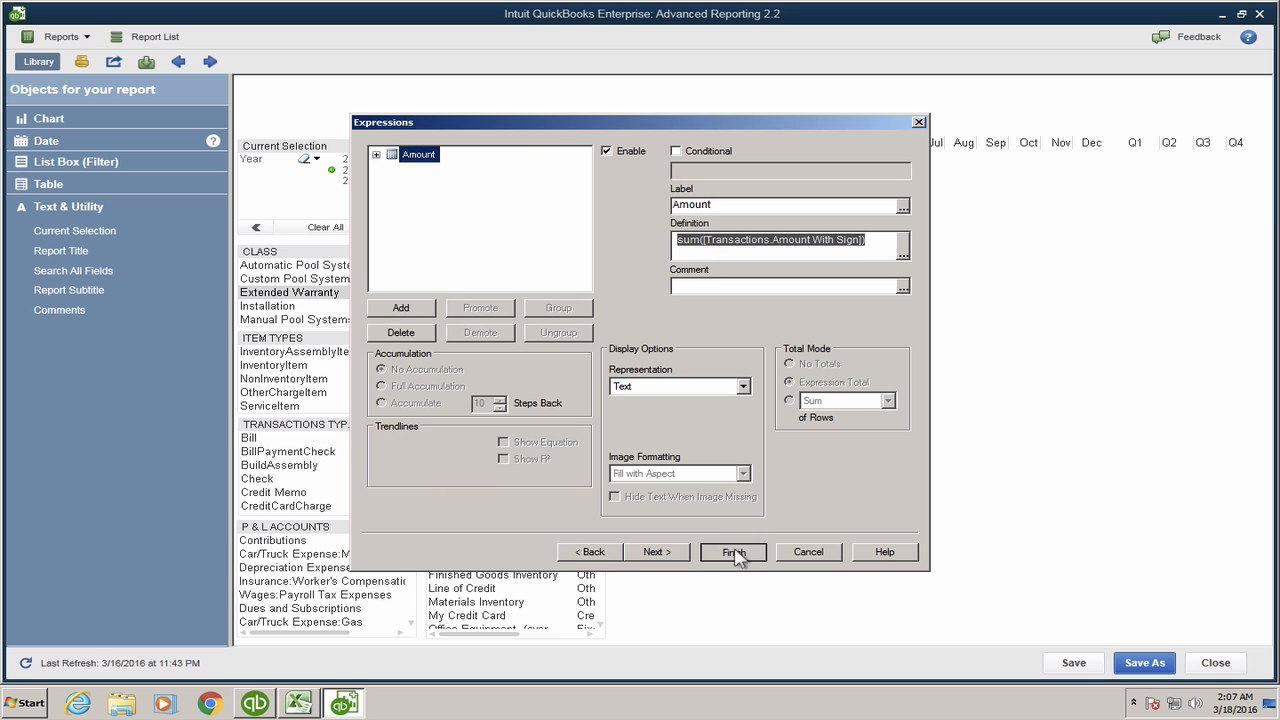
Step: Place the new chart beside the filter lists under the transaction dates and hide the object library
left_click_drag(893, 311, 714, 175)
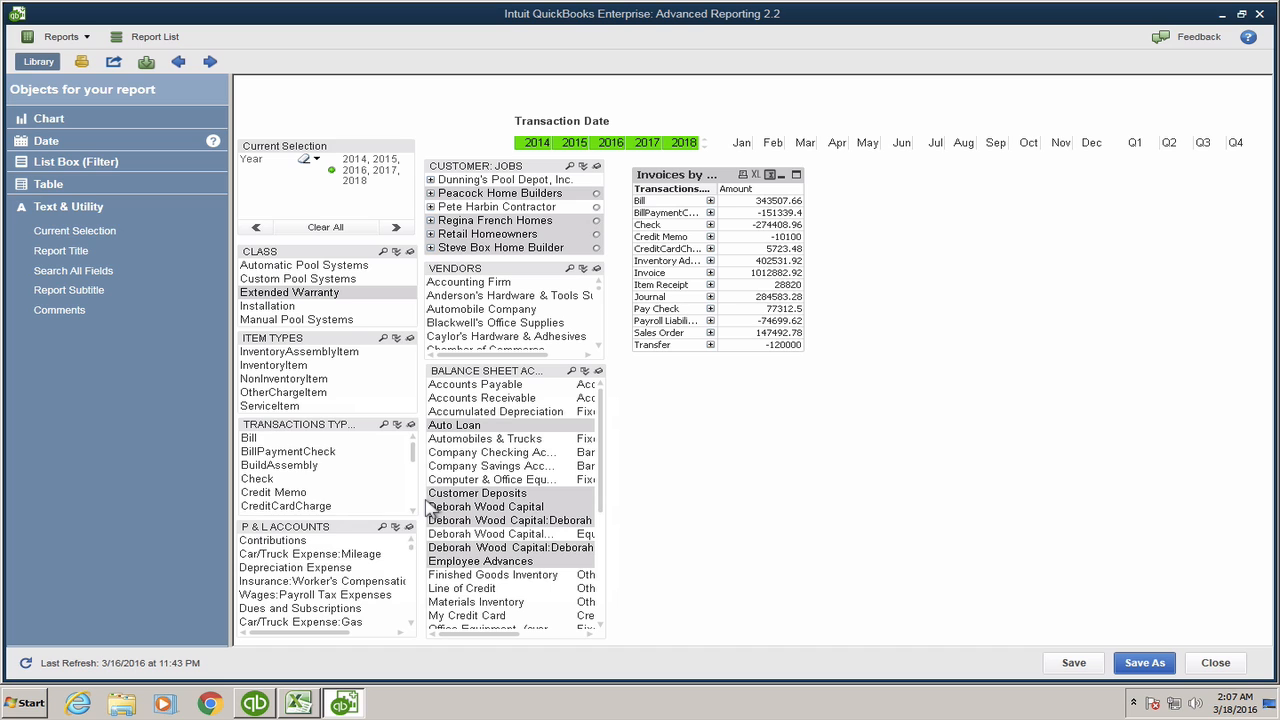
left_click_drag(710, 187, 720, 182)
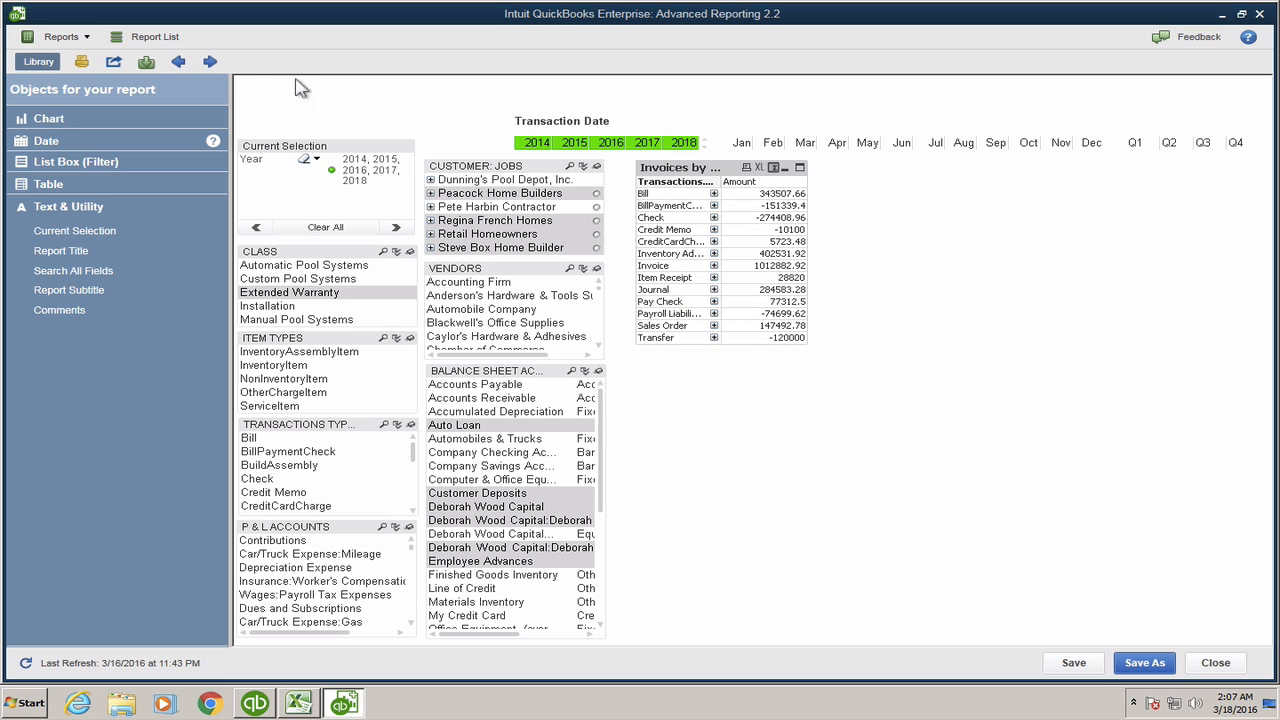
left_click(40, 62)
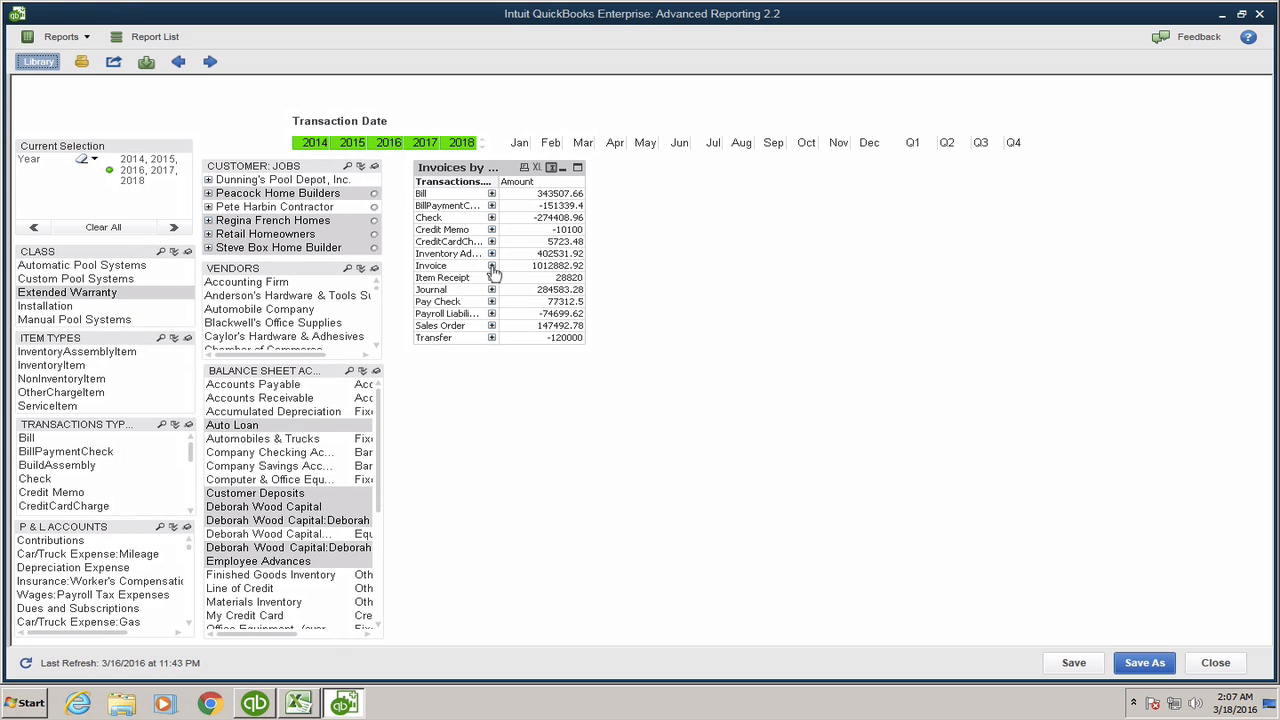
Step: Expand the Invoice row in the chart and enlarge the chart to fill the space below it
left_click(491, 266)
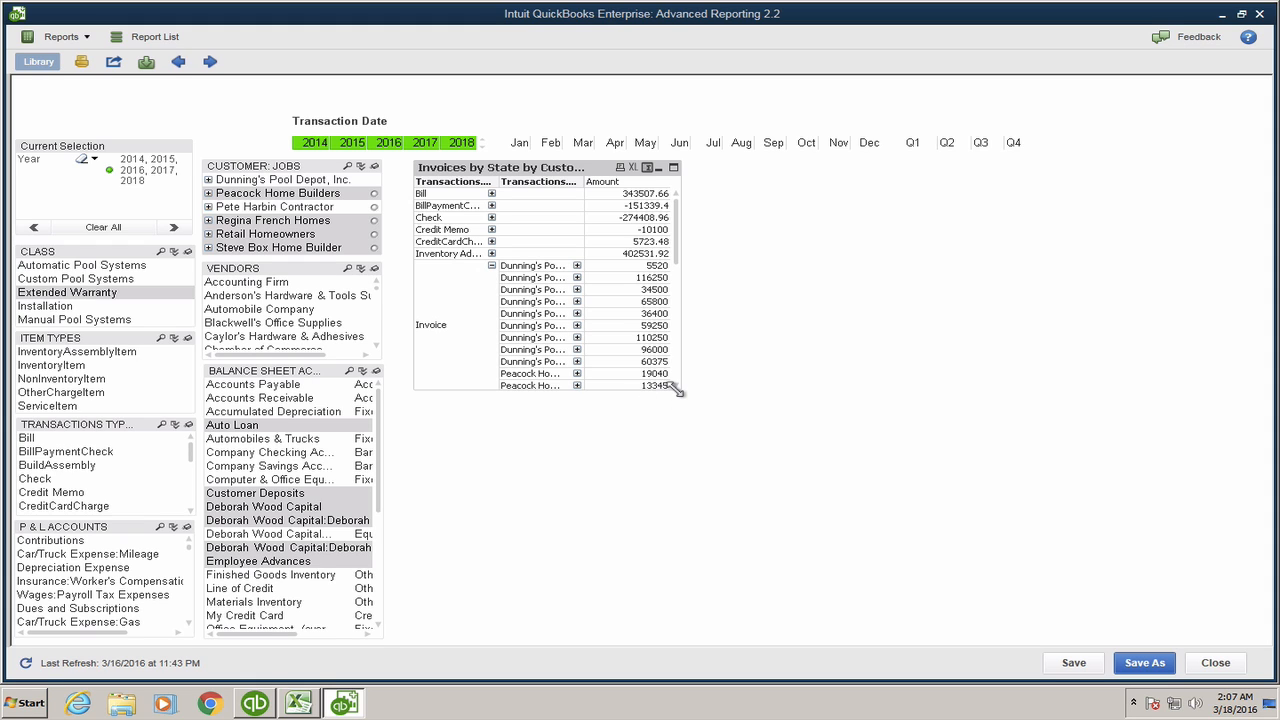
left_click_drag(674, 389, 828, 635)
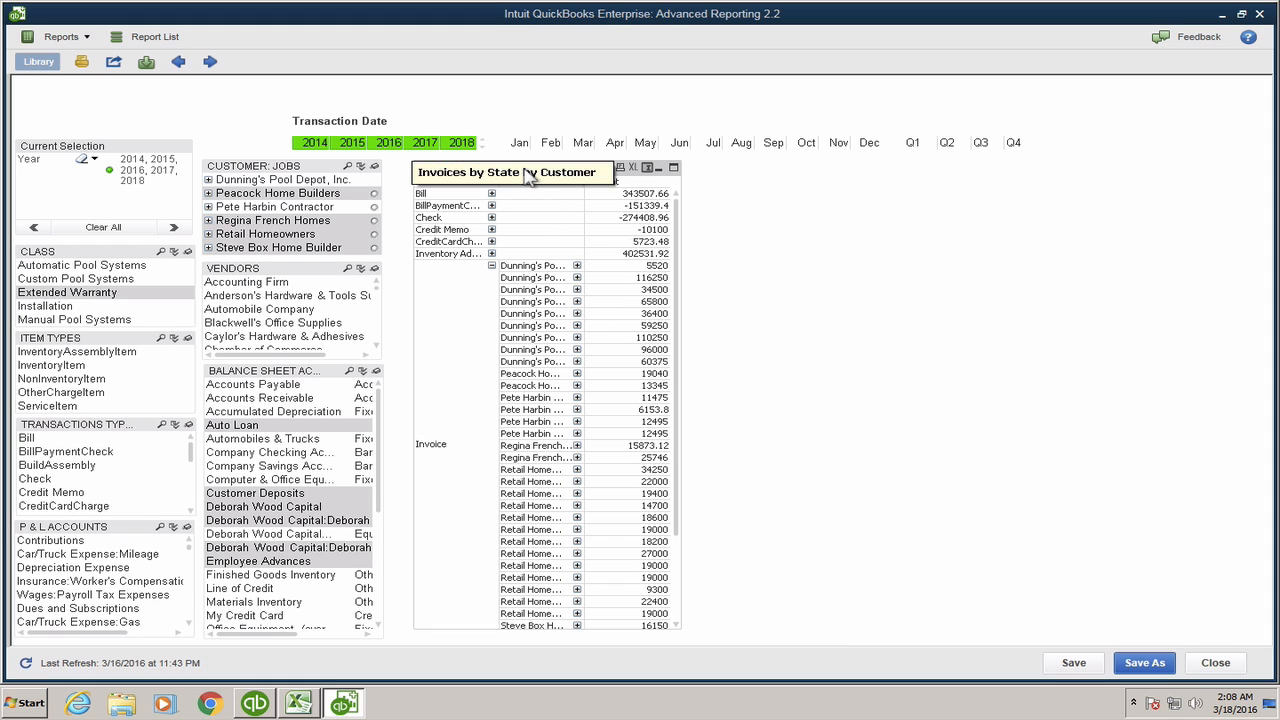
Step: Turn on Always Fully Expanded in the Invoices by State by Customer chart's presentation properties and apply it
right_click(517, 176)
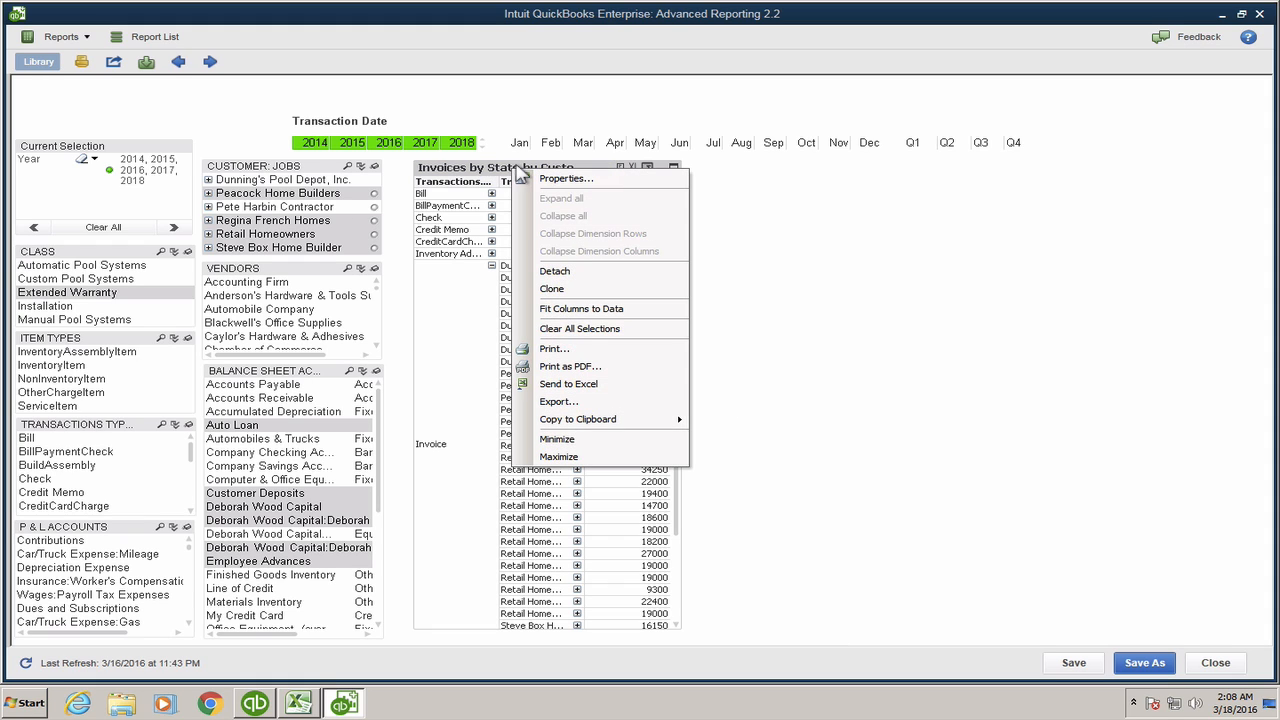
left_click(565, 179)
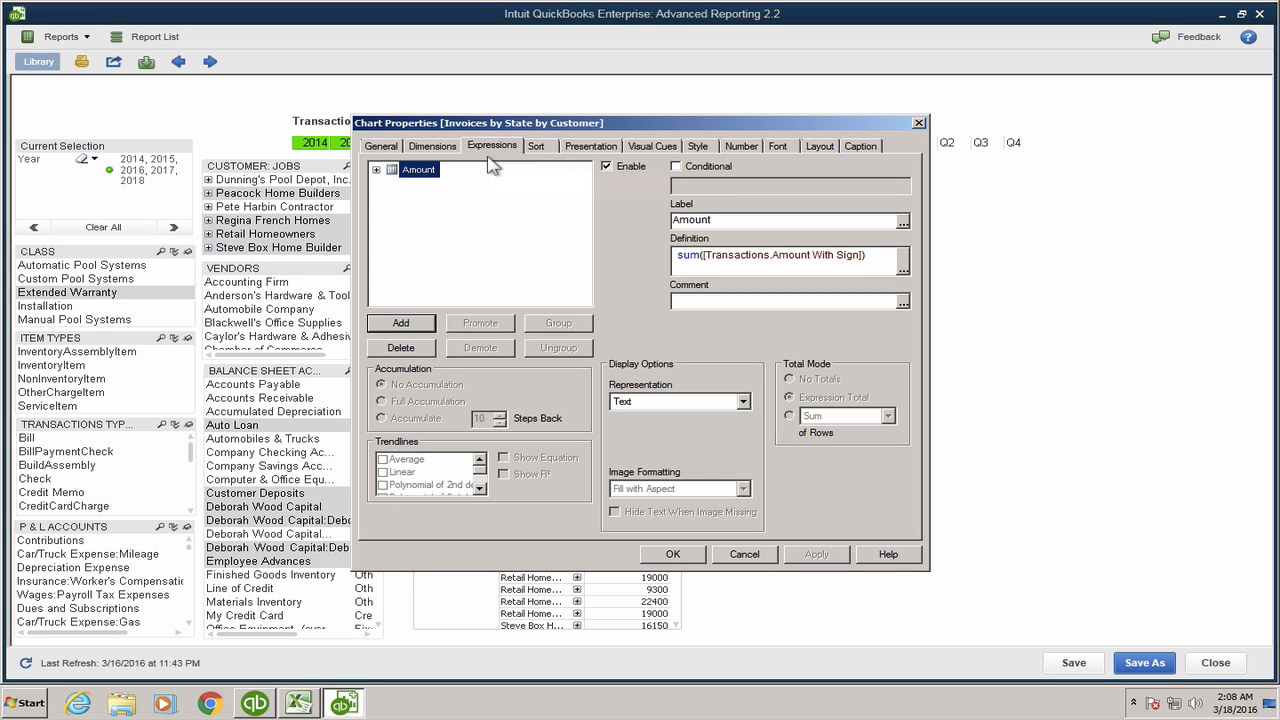
left_click(589, 146)
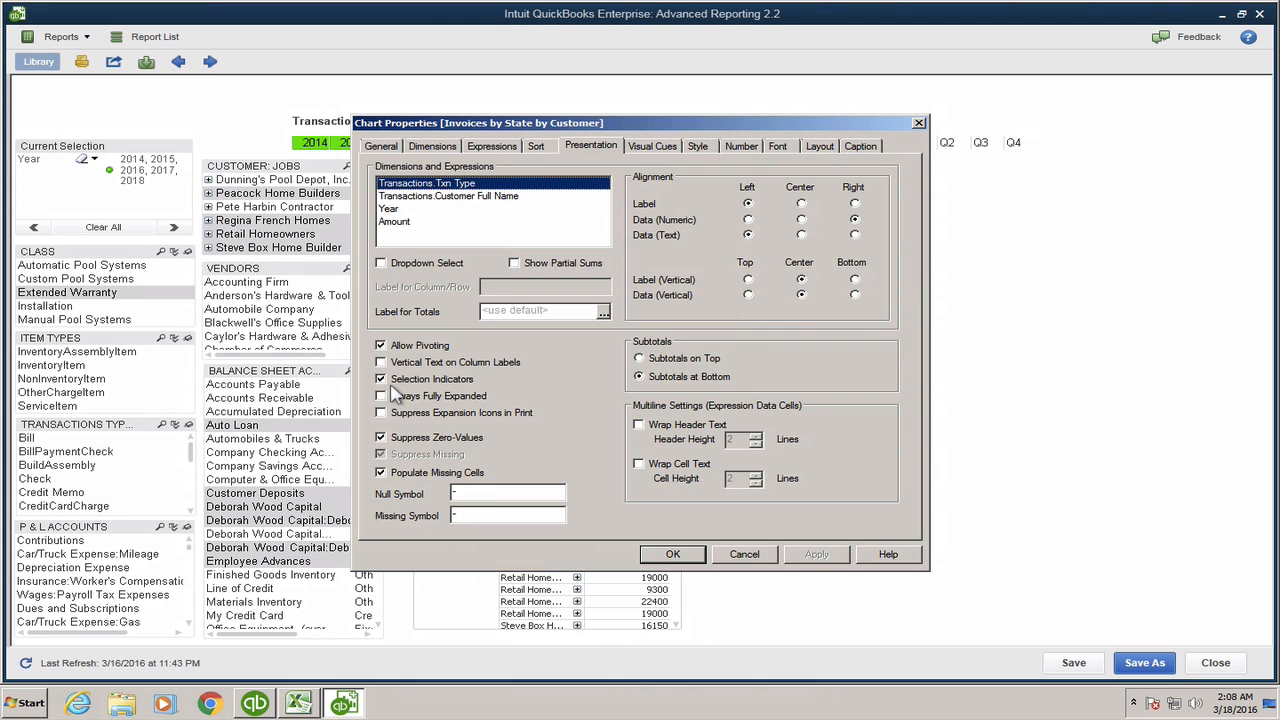
left_click(332, 394)
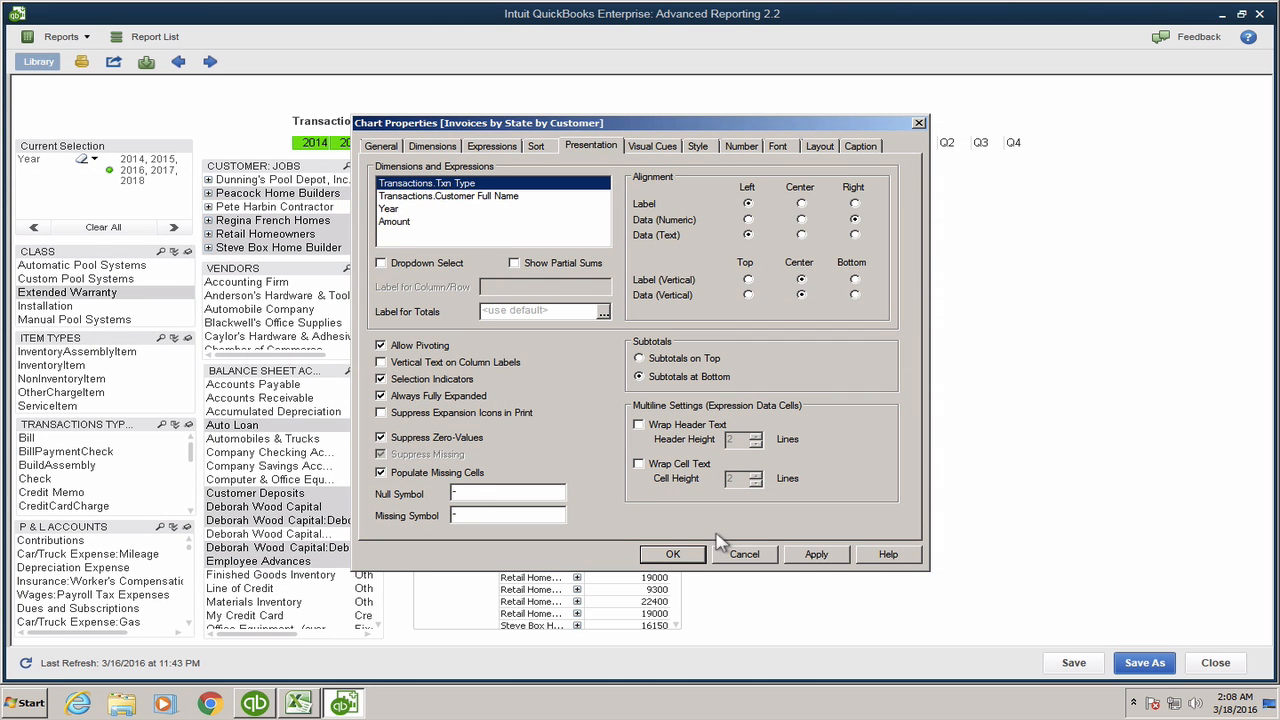
left_click(818, 556)
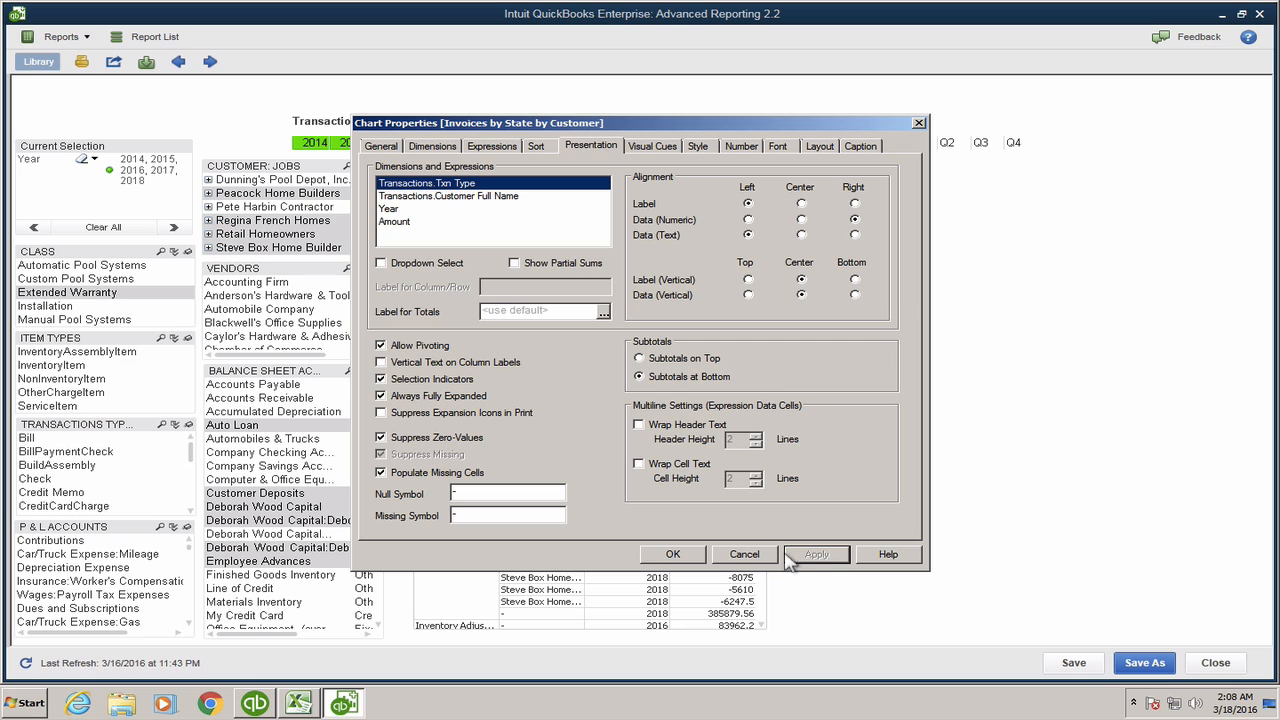
left_click(673, 555)
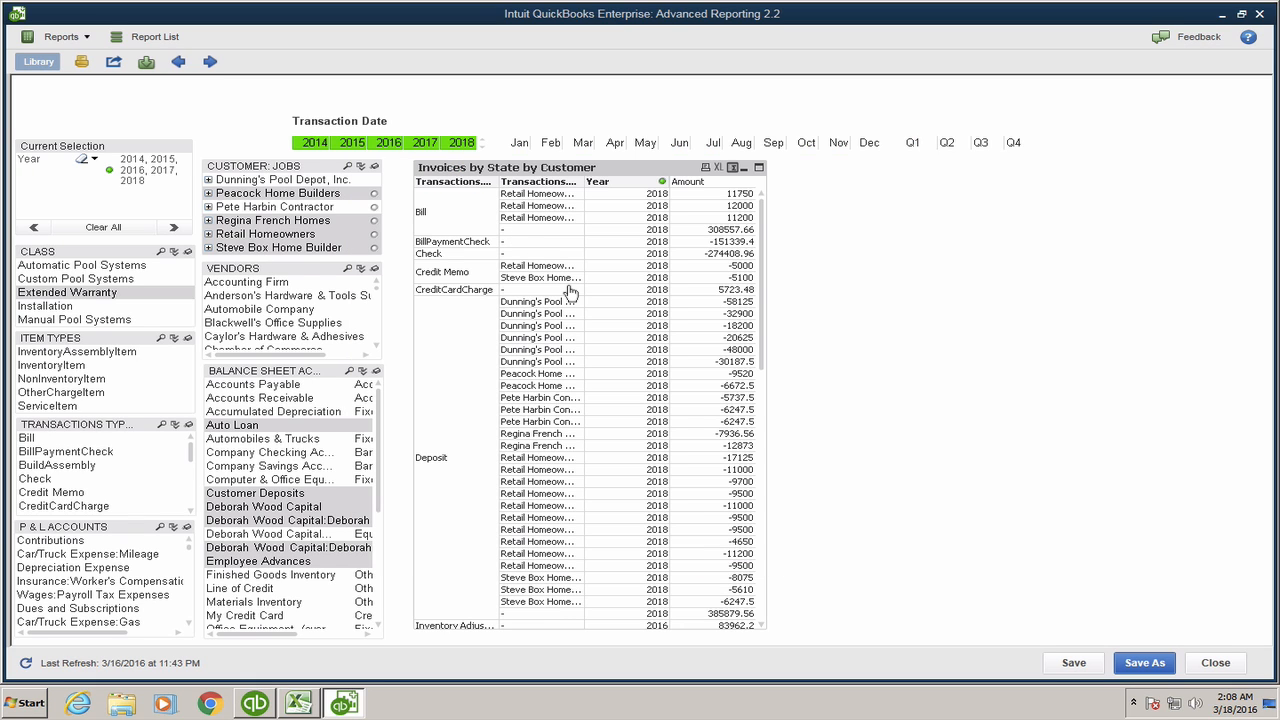
Step: Switch to the Excel pivot table, then collapse and re-expand its CA, MI and NV groups for comparison
left_click(299, 704)
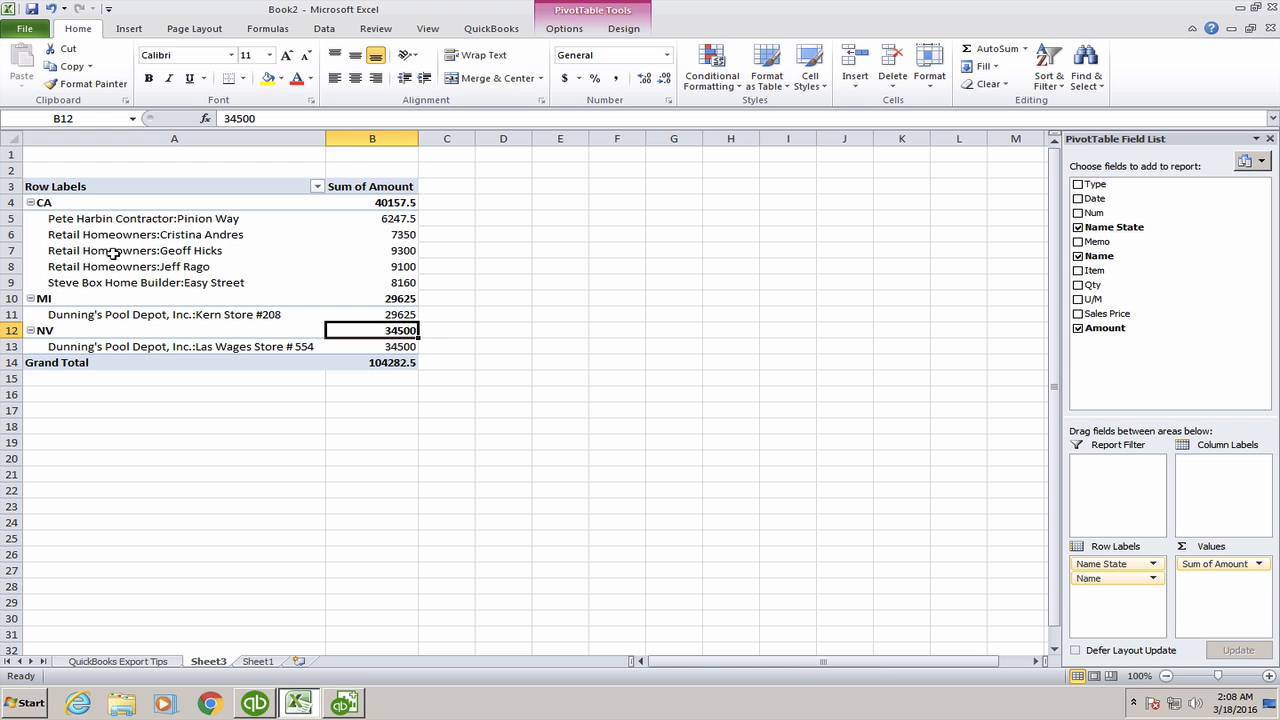
left_click(30, 202)
left_click(30, 218)
left_click(30, 234)
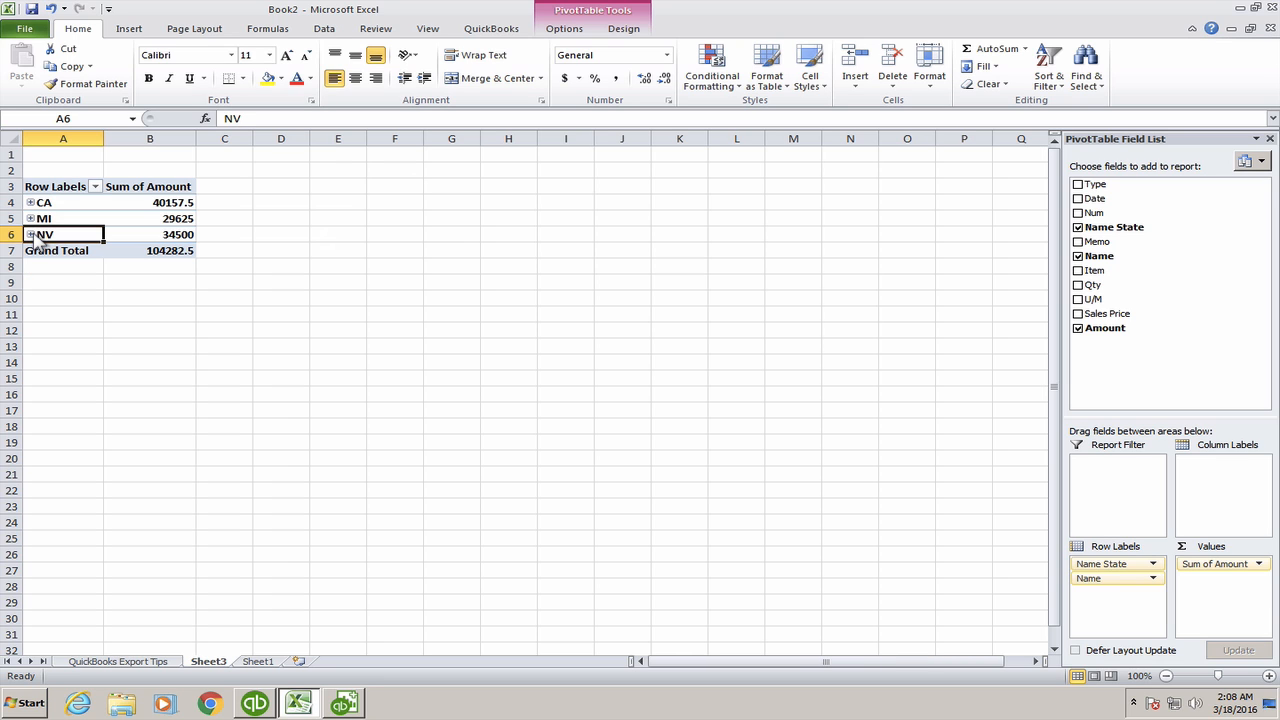
left_click(30, 218)
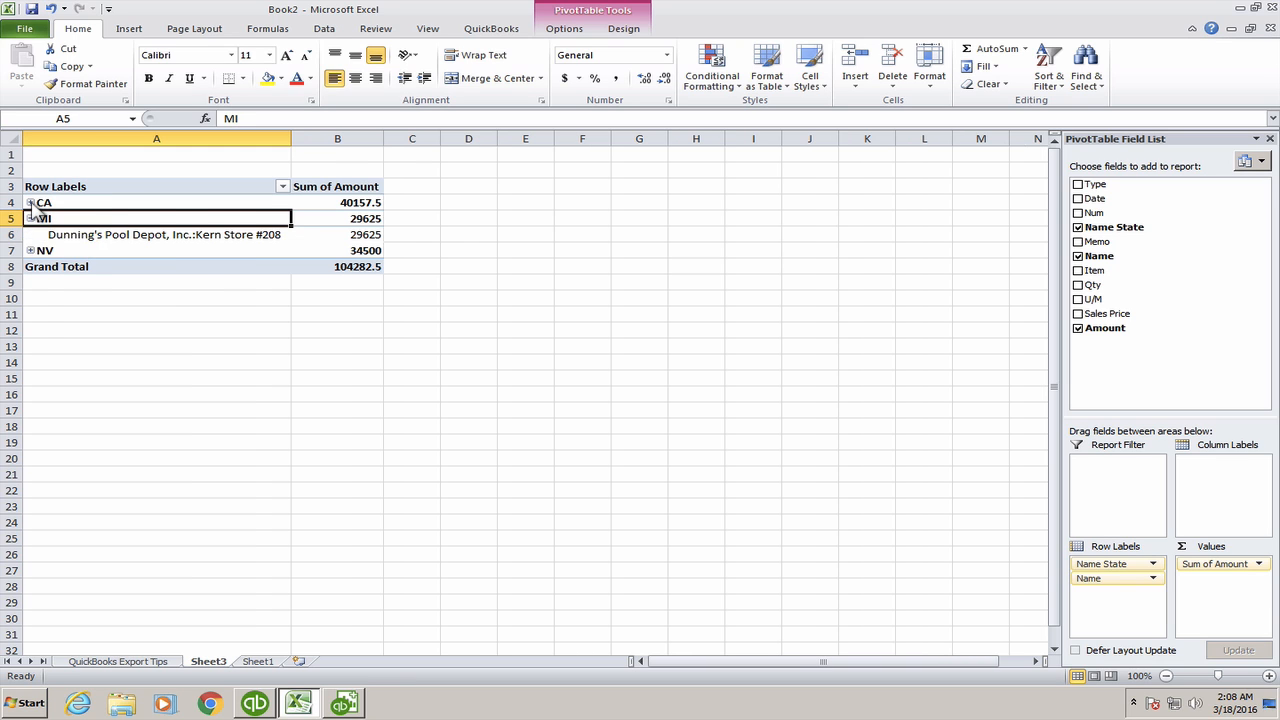
left_click(30, 202)
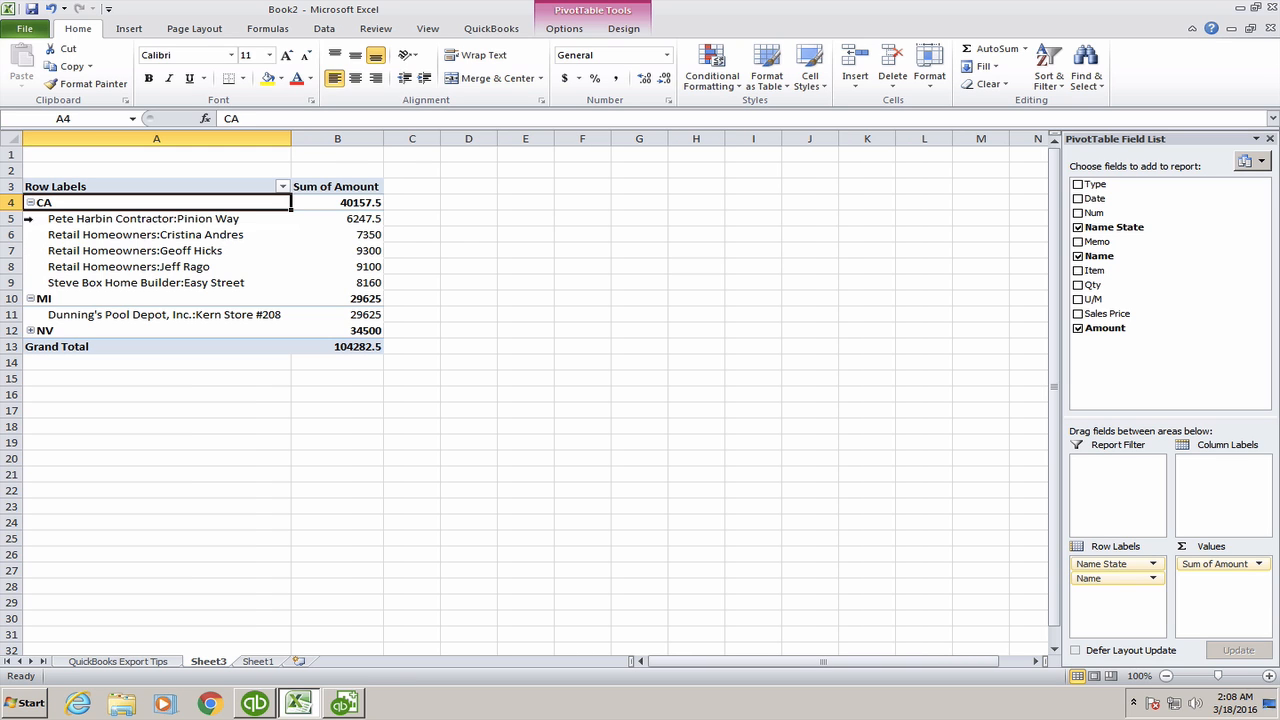
left_click(30, 330)
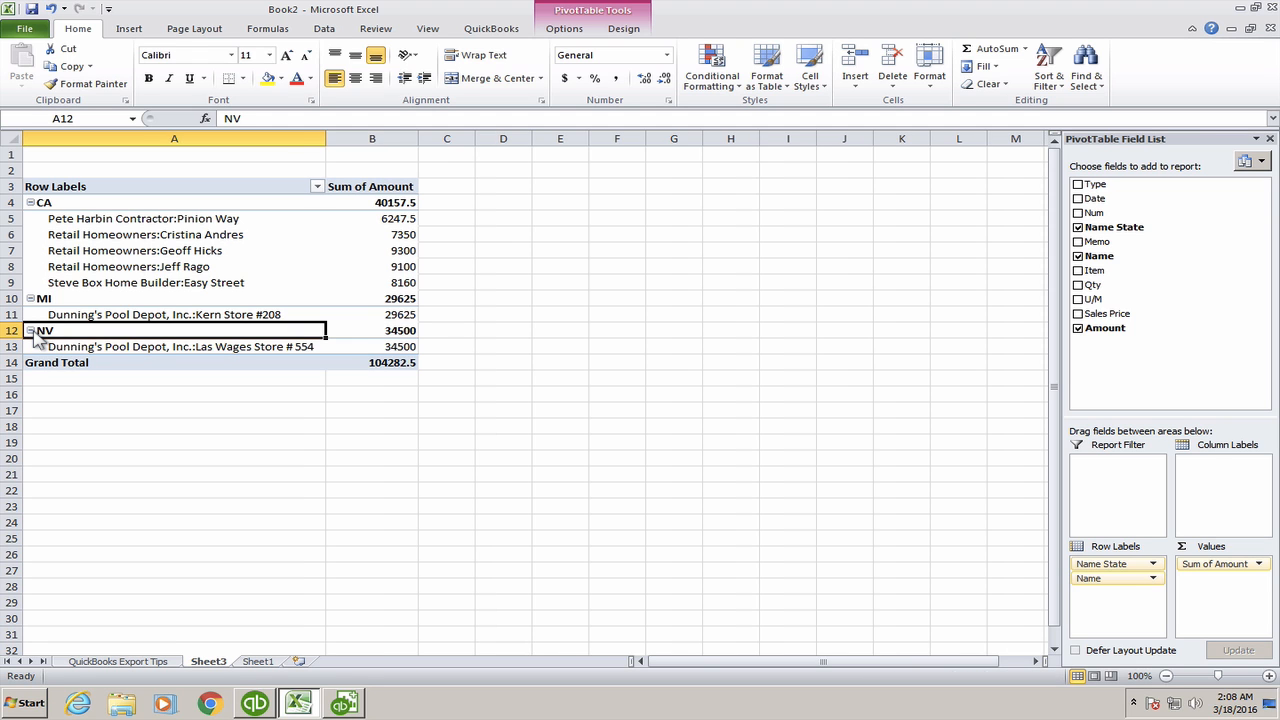
Step: Switch back to Advanced Reporting, filter the transaction types to Invoice and pivot the chart's Year dimension into columns
left_click(358, 703)
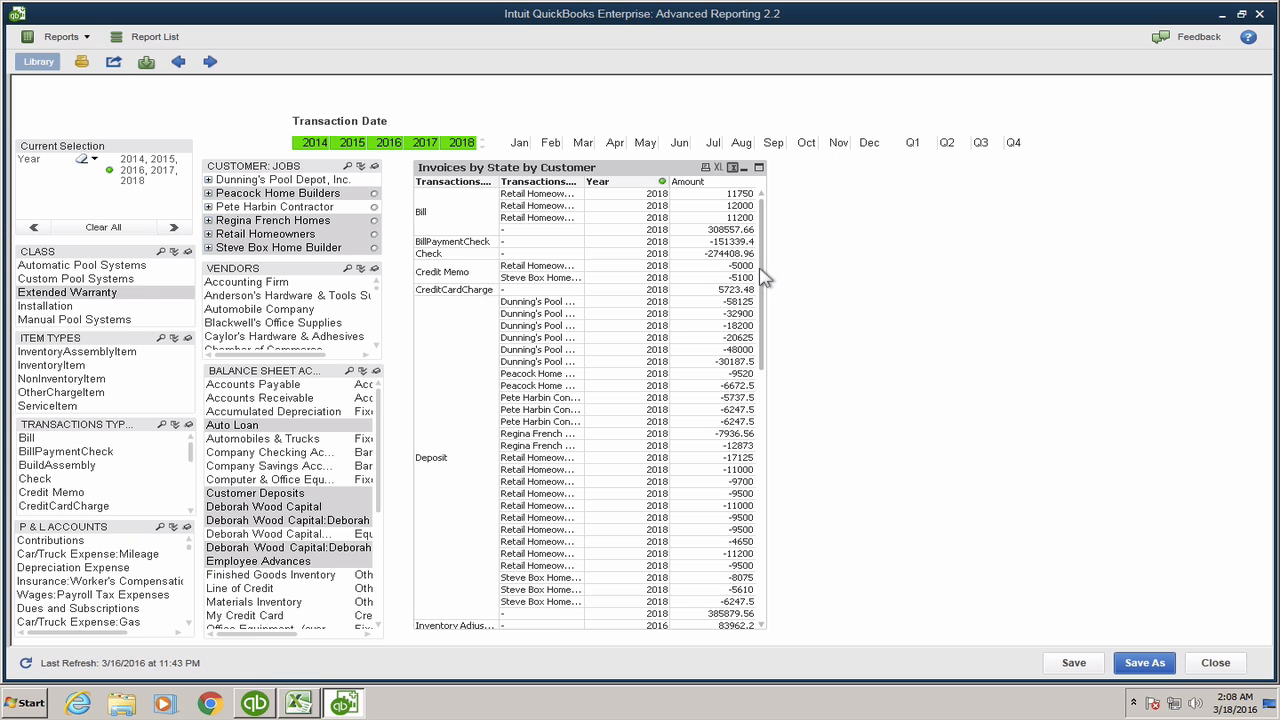
left_click_drag(763, 286, 749, 228)
left_click_drag(108, 426, 107, 425)
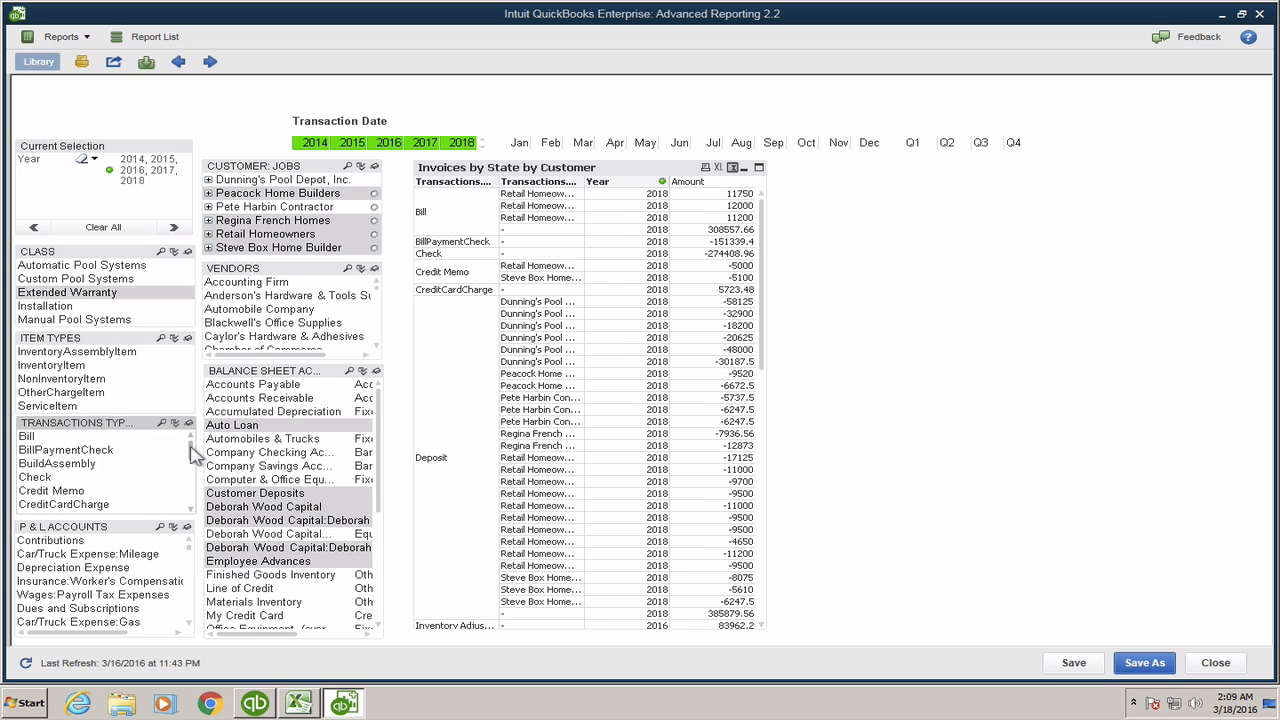
left_click_drag(193, 458, 193, 470)
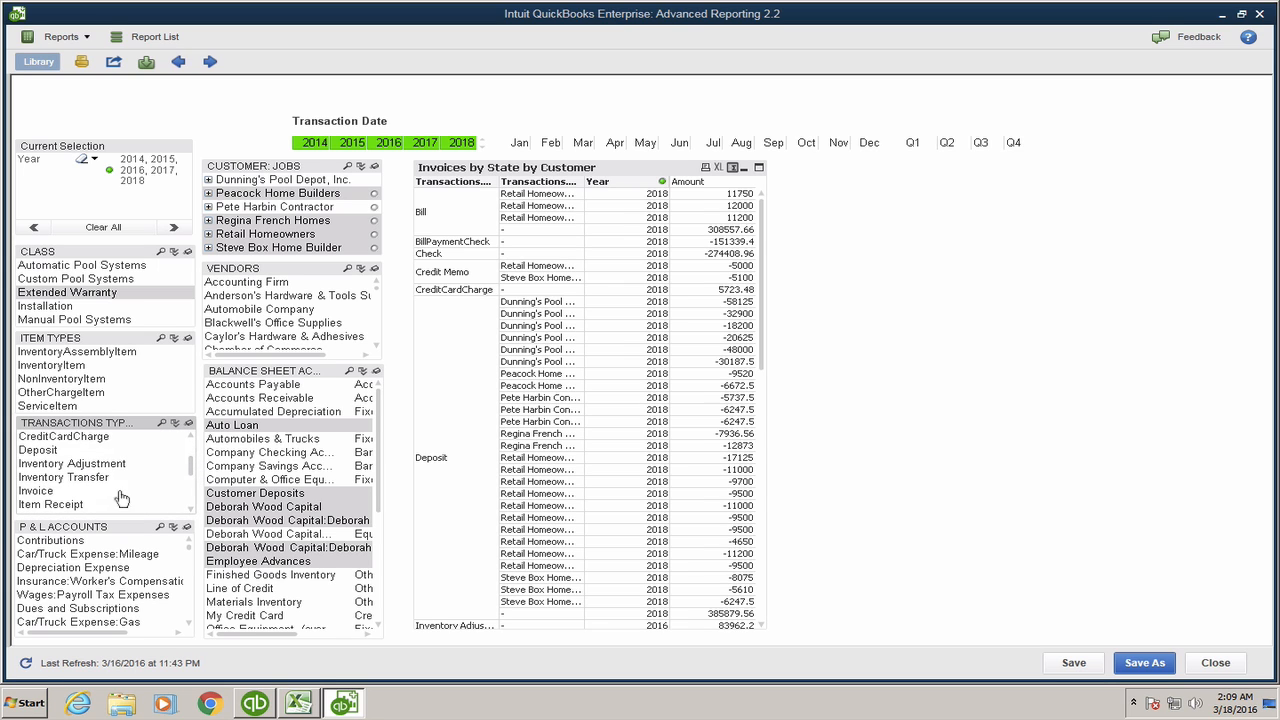
left_click(50, 492)
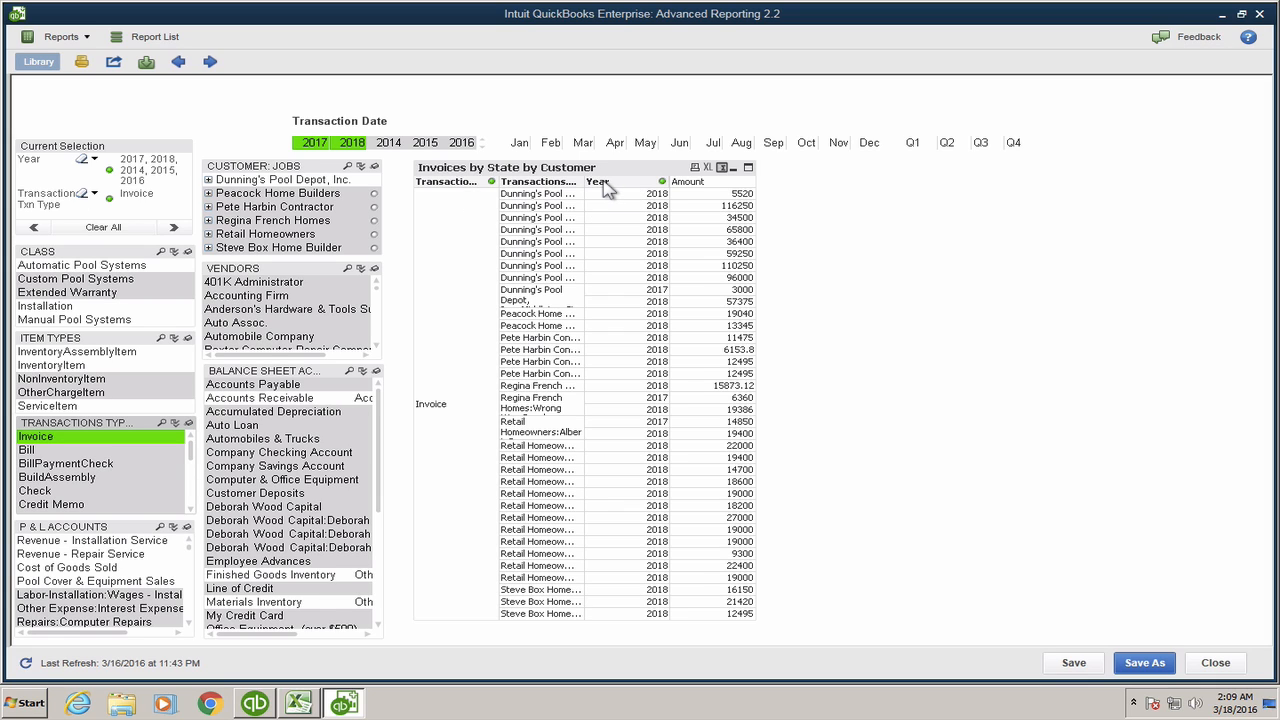
mouse_move(605, 188)
left_mouse_down()
mouse_move(724, 200)
mouse_move(722, 180)
mouse_move(722, 194)
left_mouse_up()
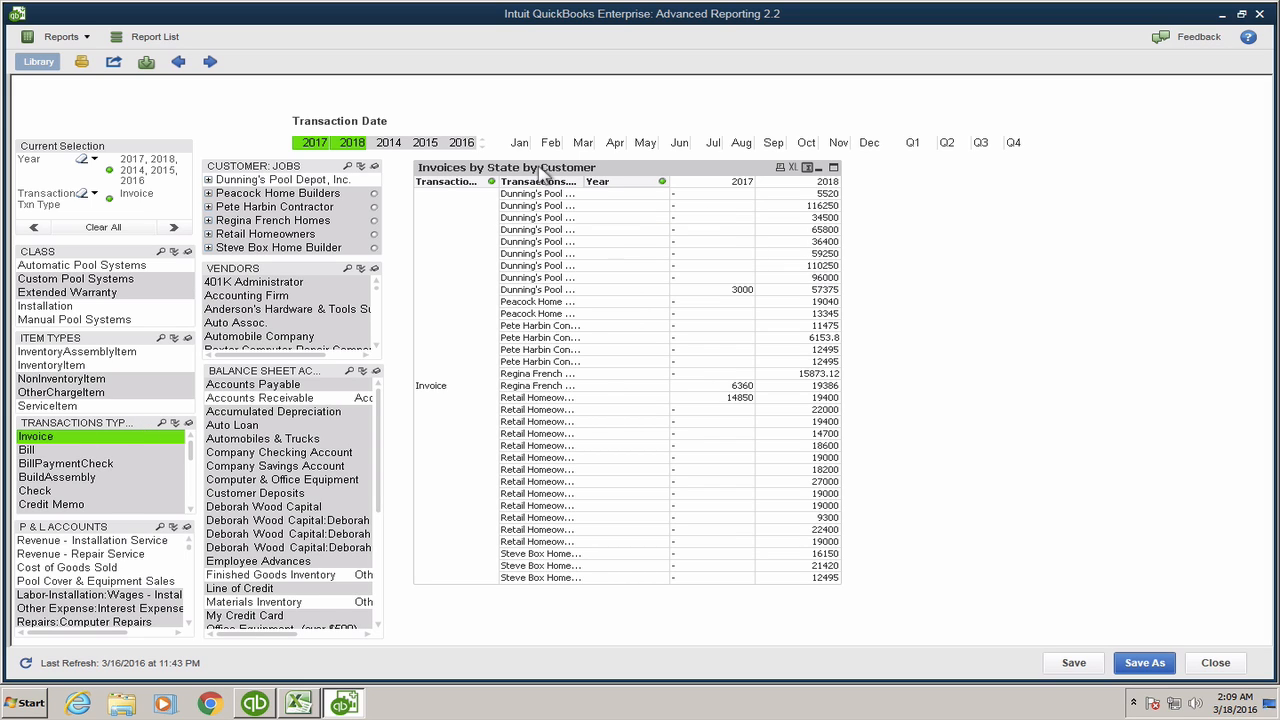
Step: In the chart's dimension properties, label Transactions.Txn Type as TYPE and Transactions.Customer Full Name as Customer, and apply the labels
right_click(607, 172)
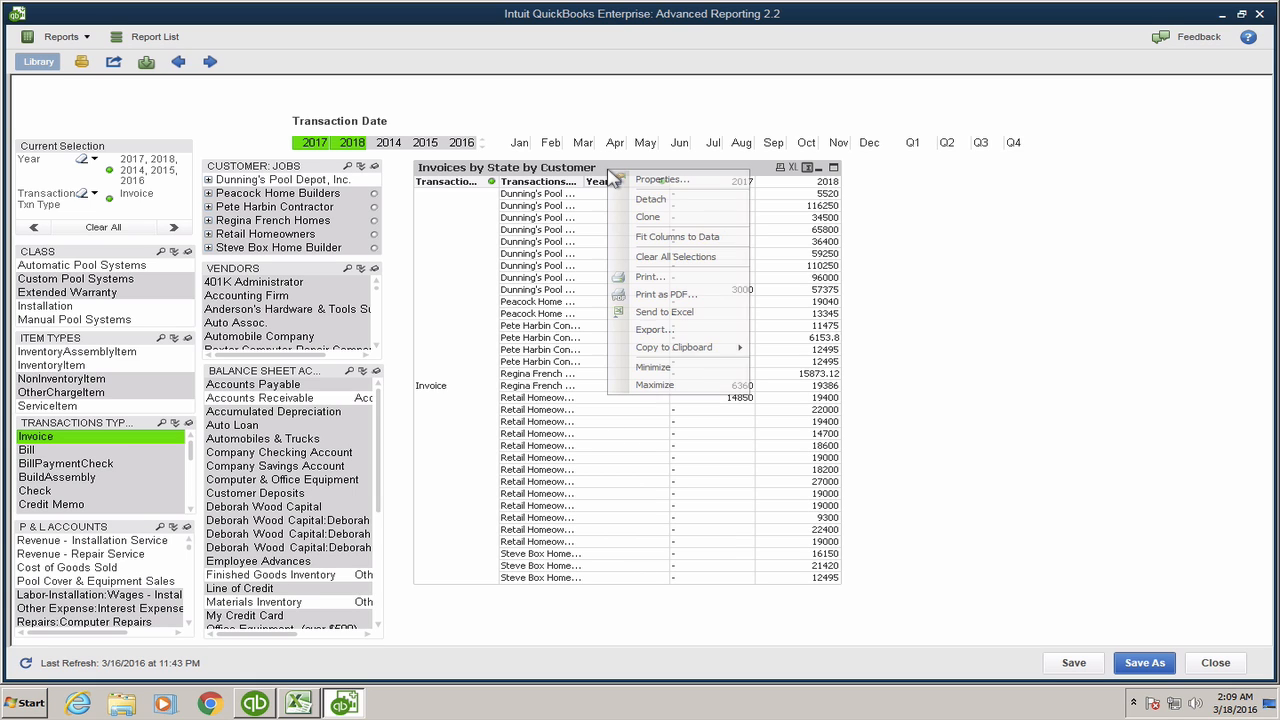
left_click(670, 180)
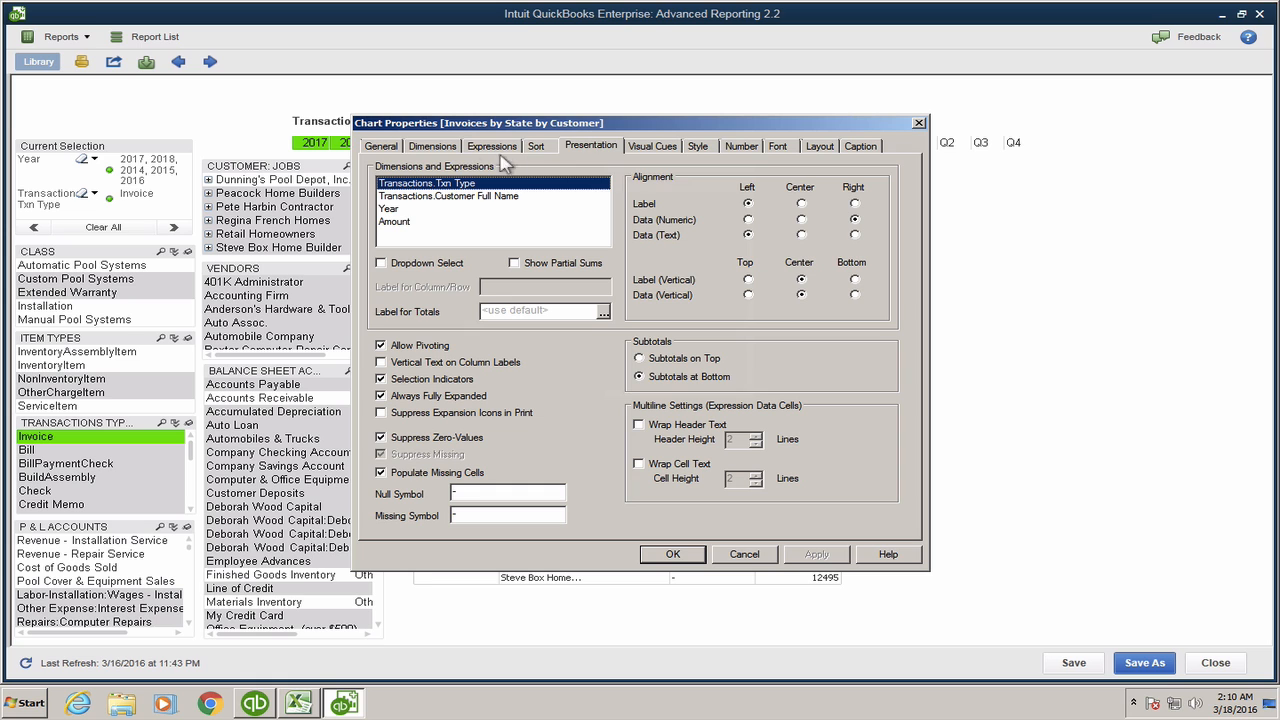
left_click(436, 146)
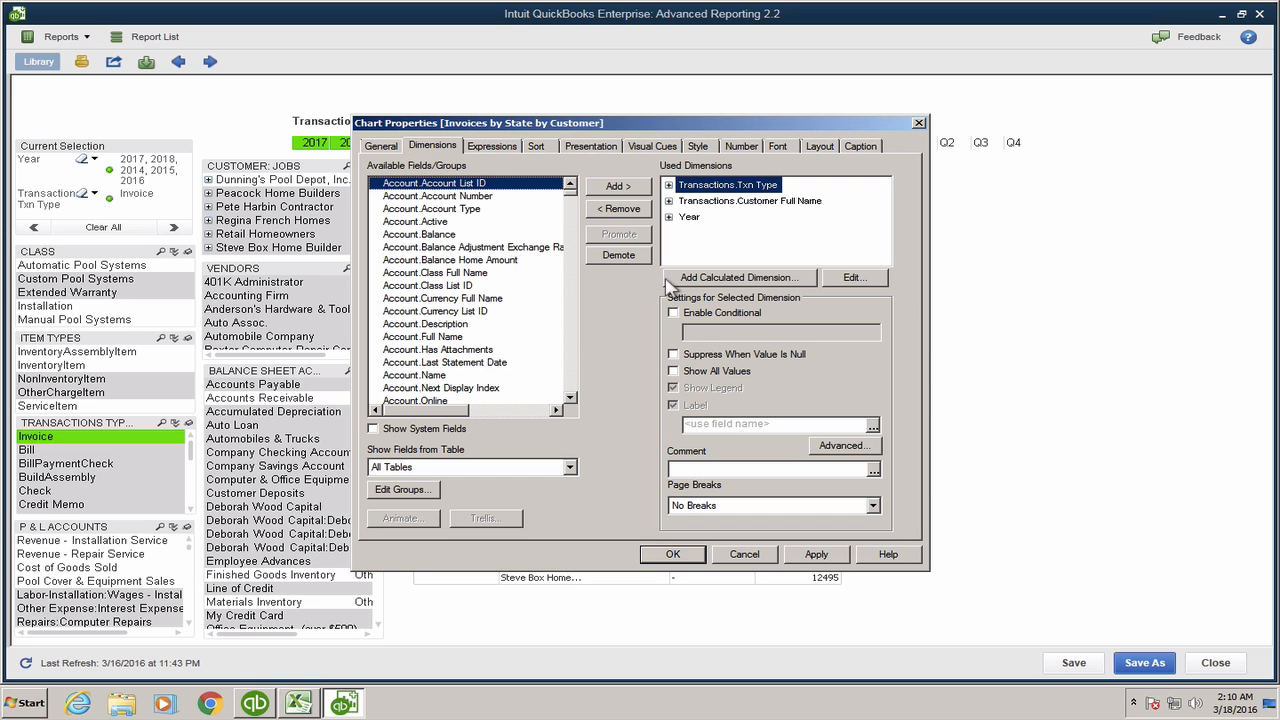
left_click_drag(657, 125, 950, 252)
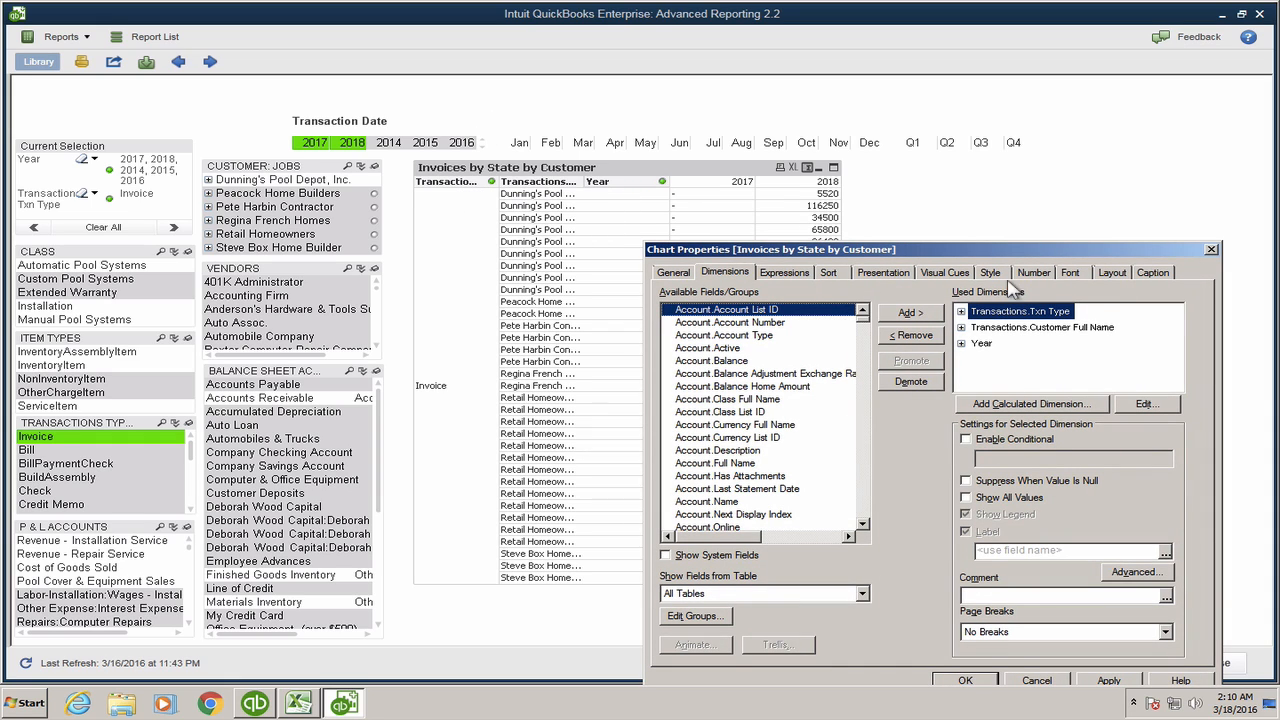
left_click_drag(982, 250, 986, 156)
left_click(1010, 456)
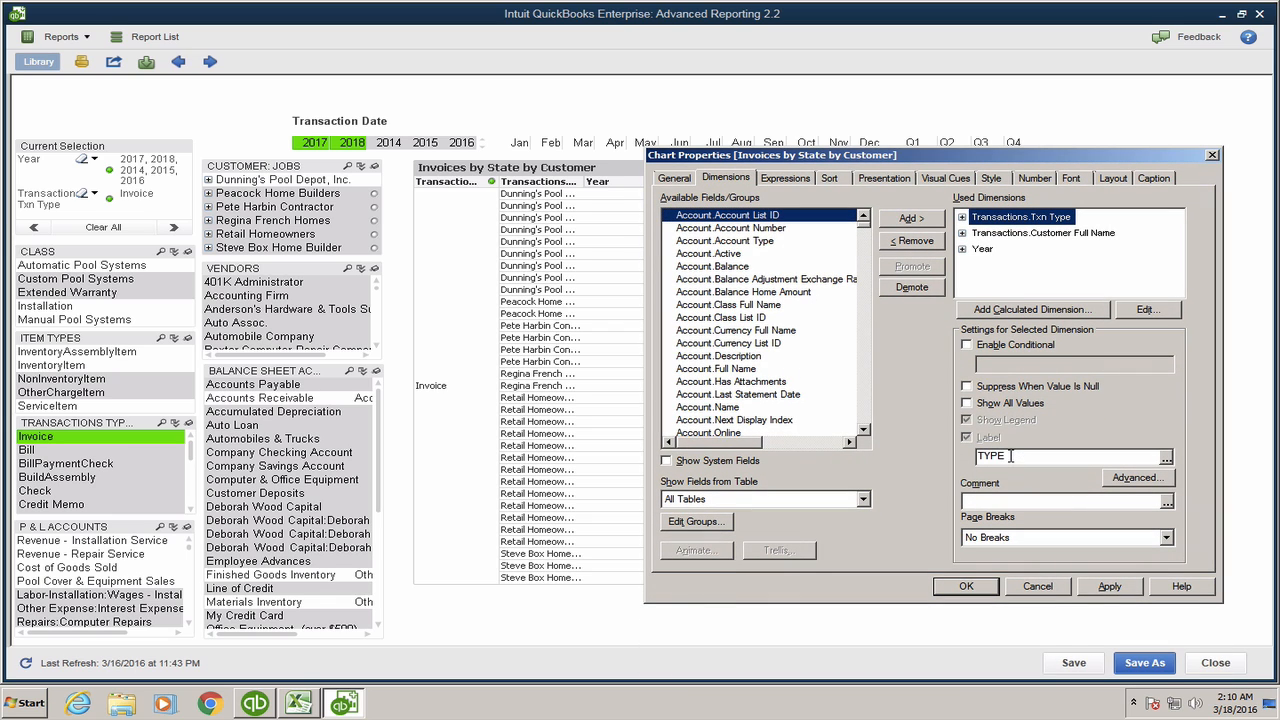
left_click(1025, 233)
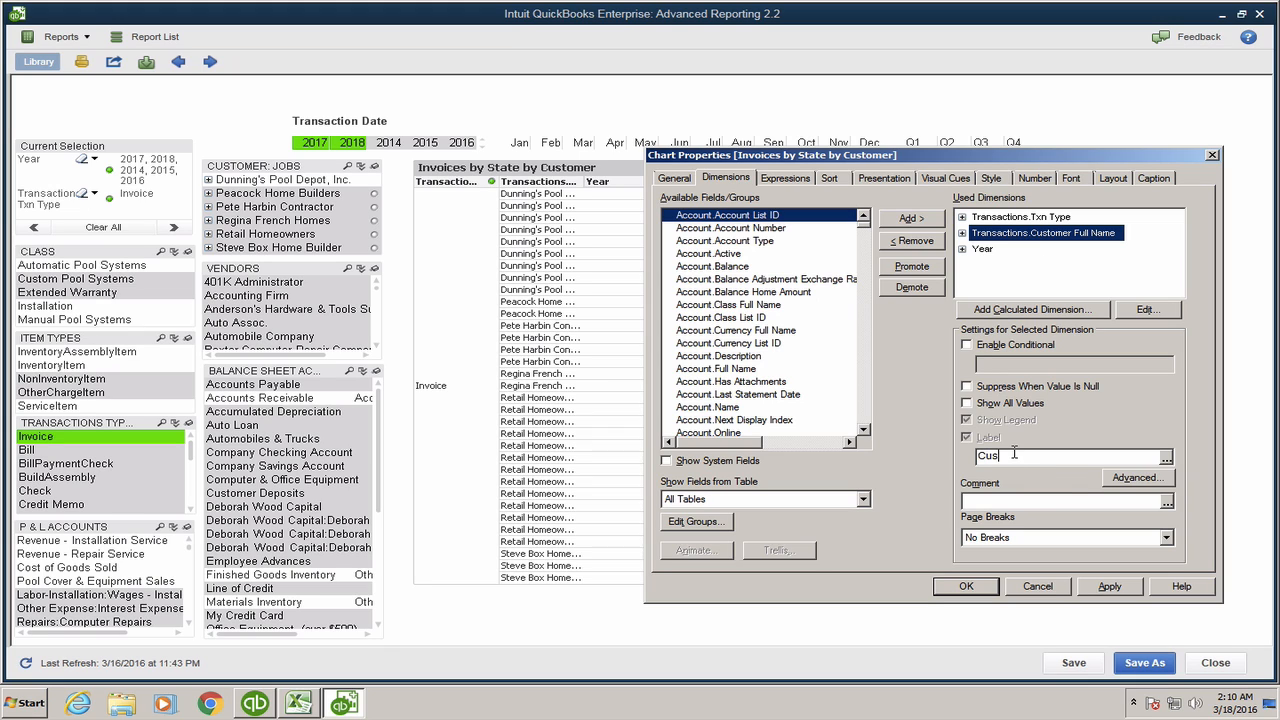
left_click(980, 250)
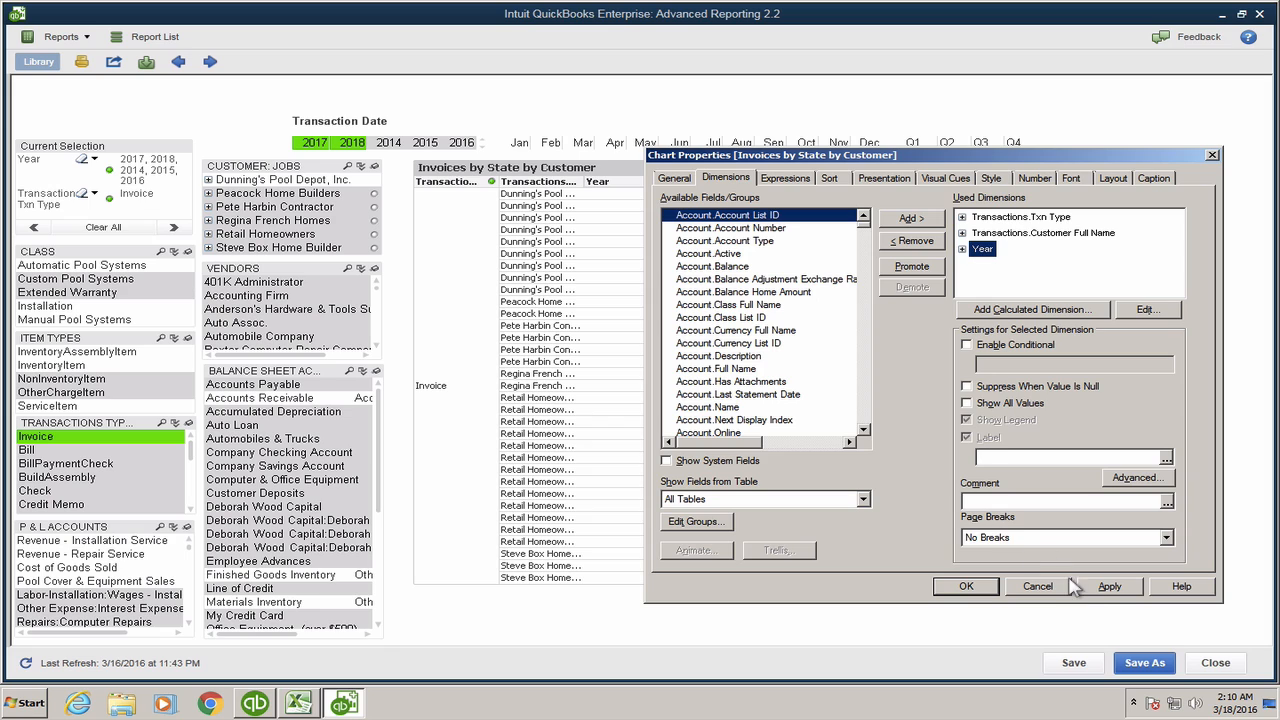
left_click(1110, 587)
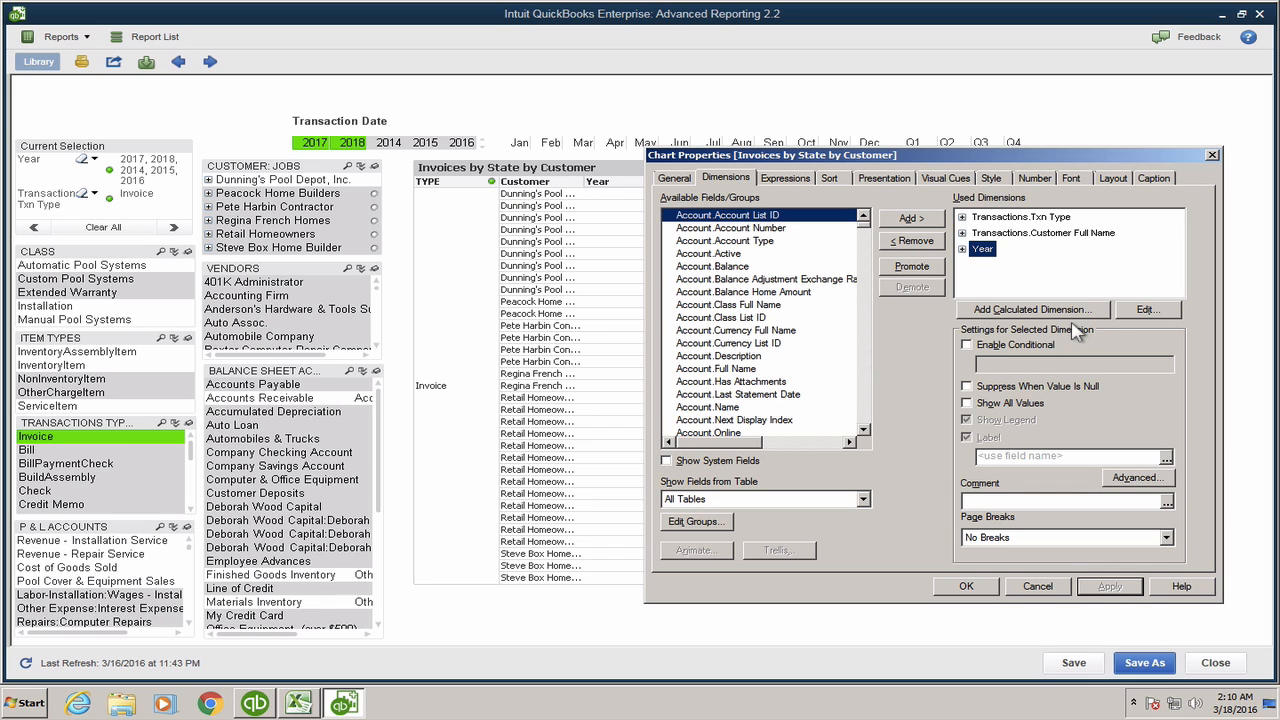
Step: Turn on Suppress When Value Is Null for the Transactions.Customer Full Name and Transactions.Txn Type dimensions, and save the chart properties
left_click(1020, 236)
mouse_move(918, 161)
left_mouse_down()
mouse_move(948, 257)
mouse_move(1005, 303)
mouse_move(985, 213)
mouse_move(918, 172)
left_mouse_up()
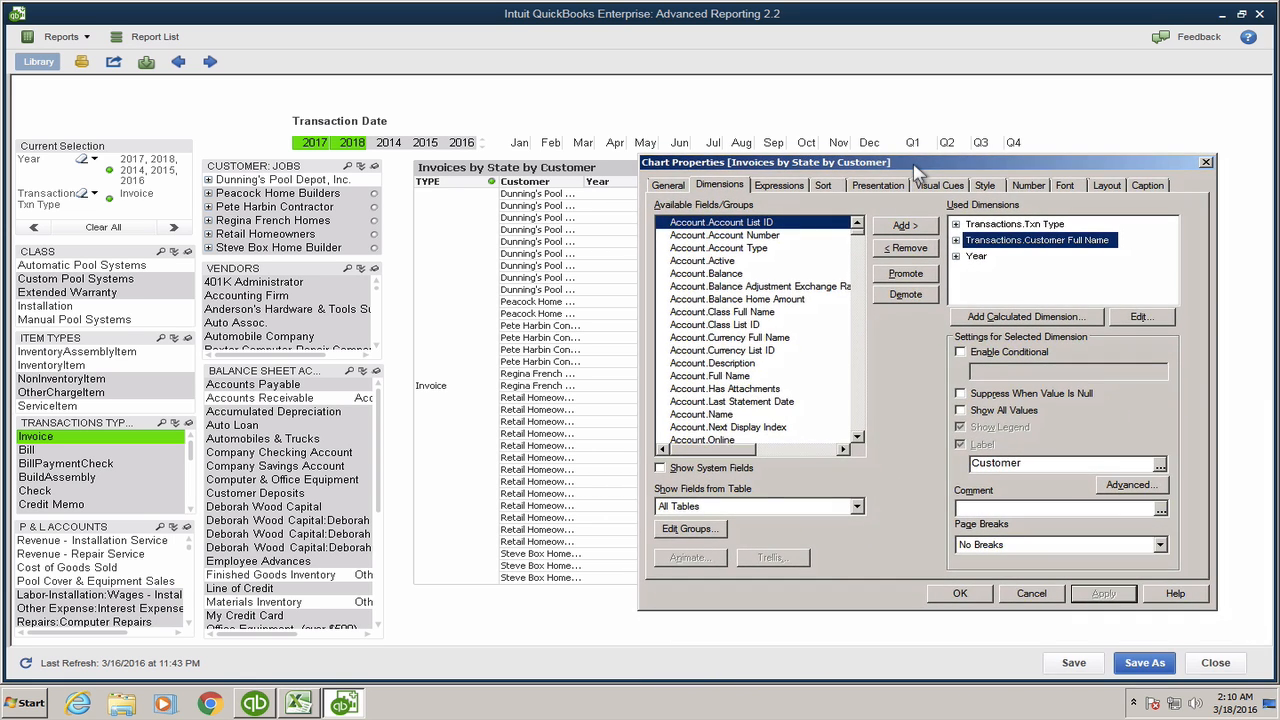
left_click(1026, 396)
left_click(1014, 225)
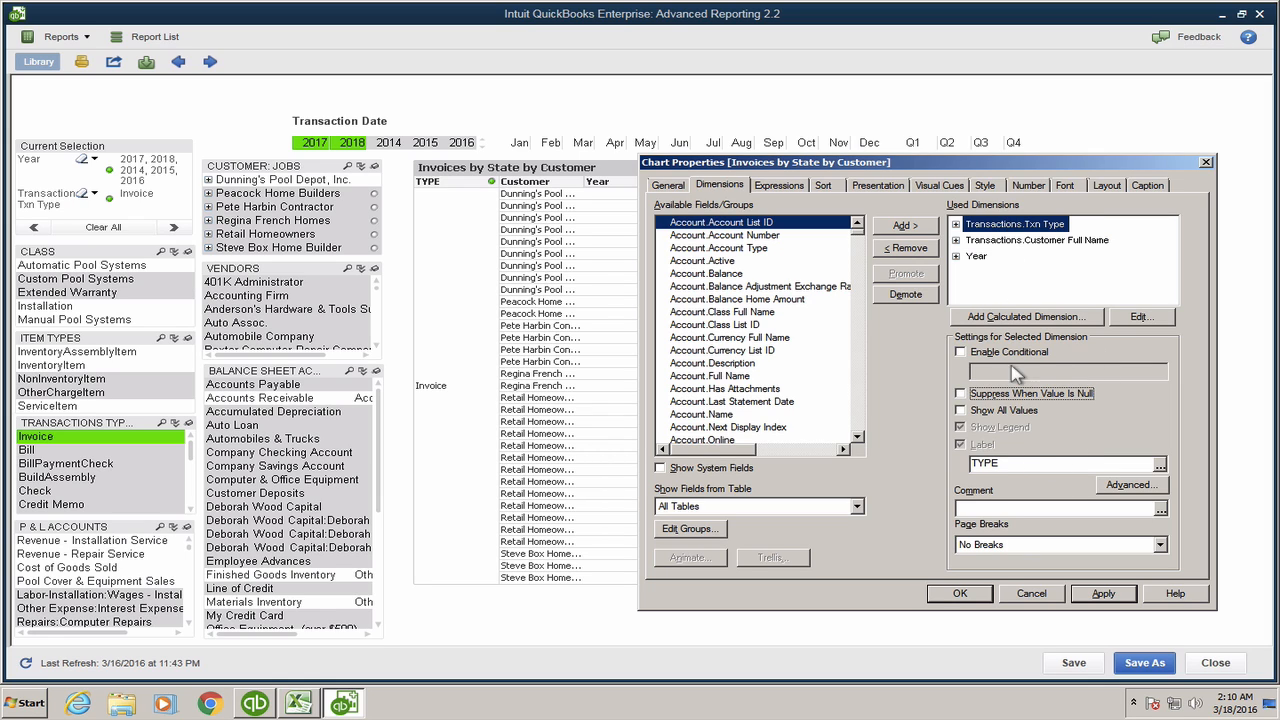
left_click(1024, 395)
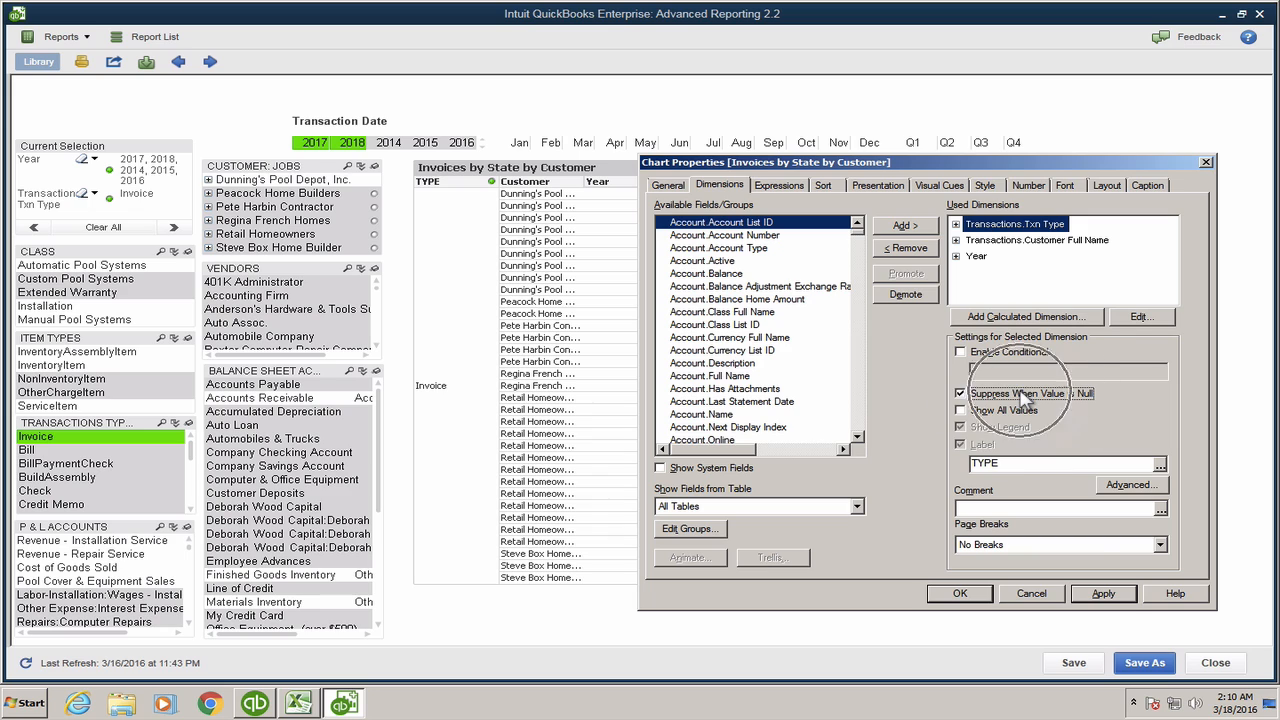
left_click(1112, 597)
left_click(964, 596)
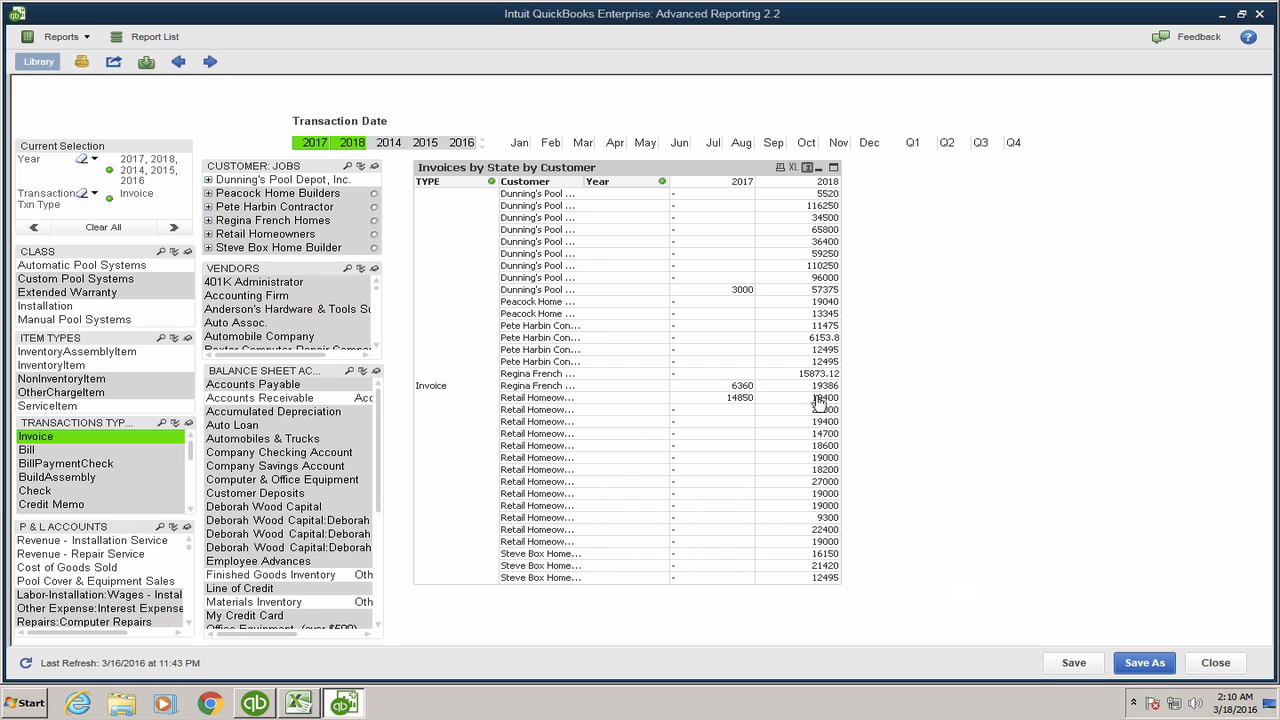
Step: Widen the chart's Customer column to show the longer names and narrow the TYPE column to fit its contents
left_click_drag(584, 183, 676, 183)
left_click_drag(507, 184, 458, 183)
left_click_drag(712, 172, 676, 181)
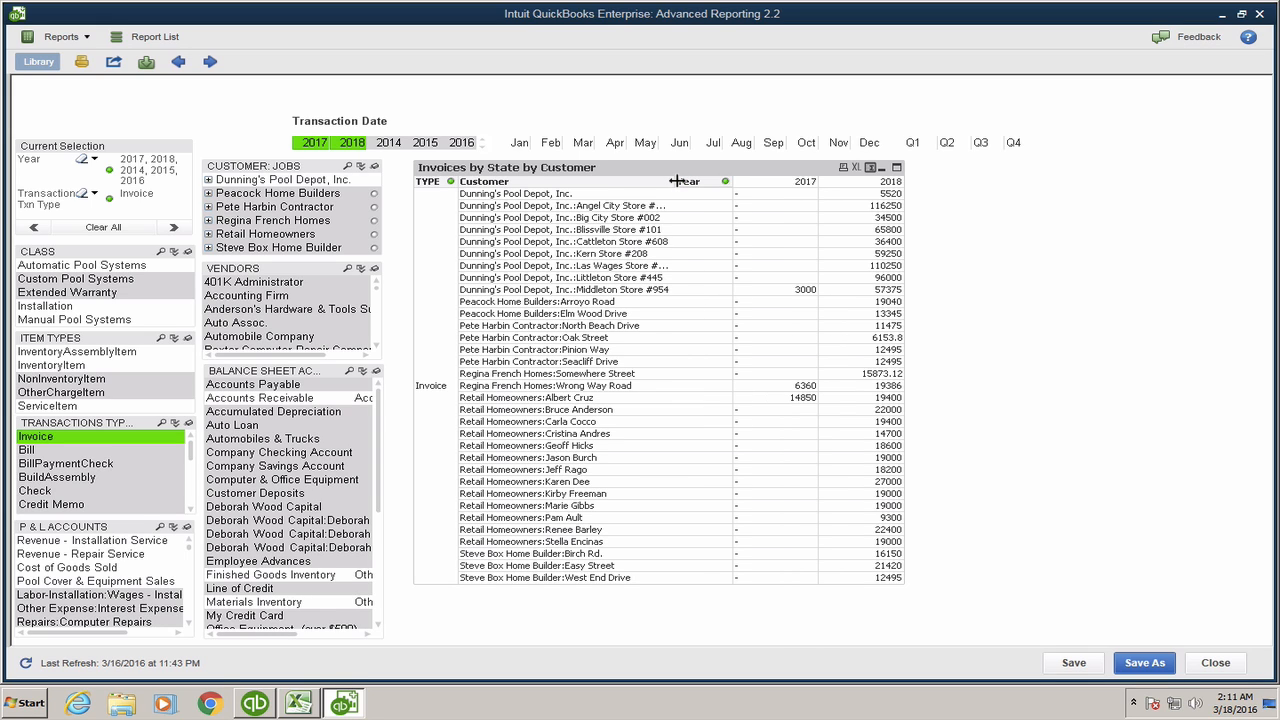
key("ctrl")
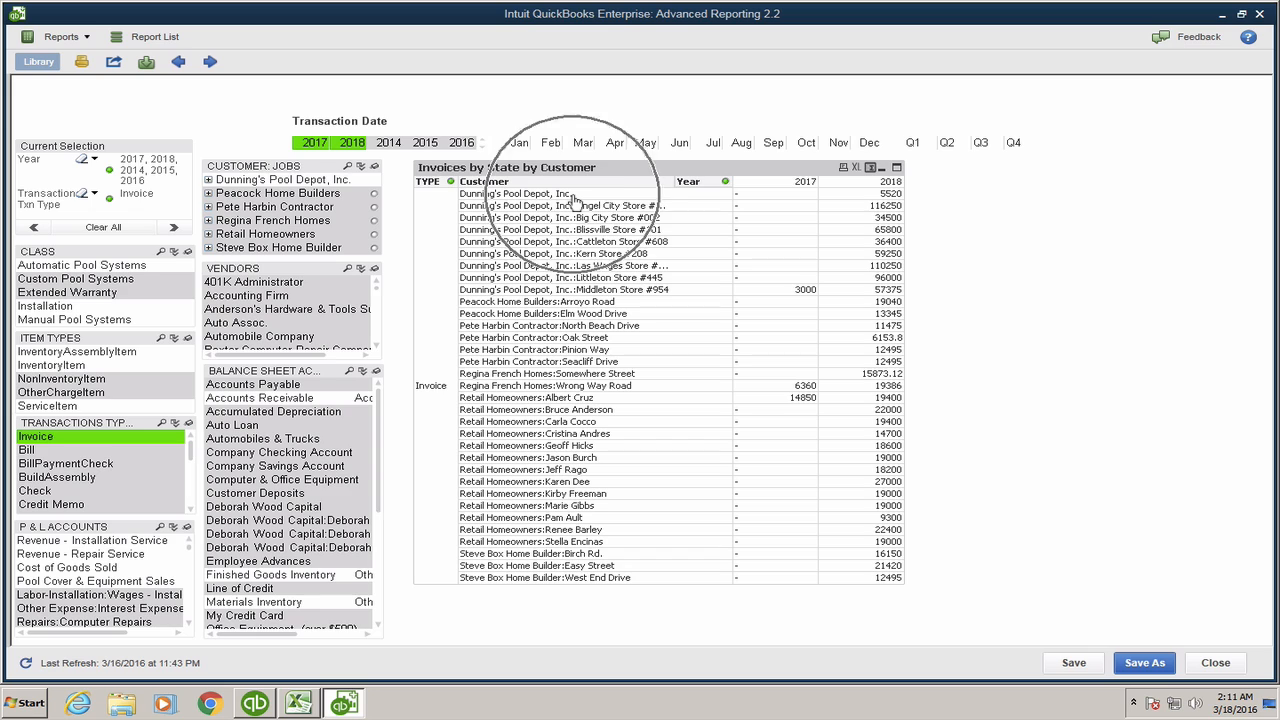
key("ctrl")
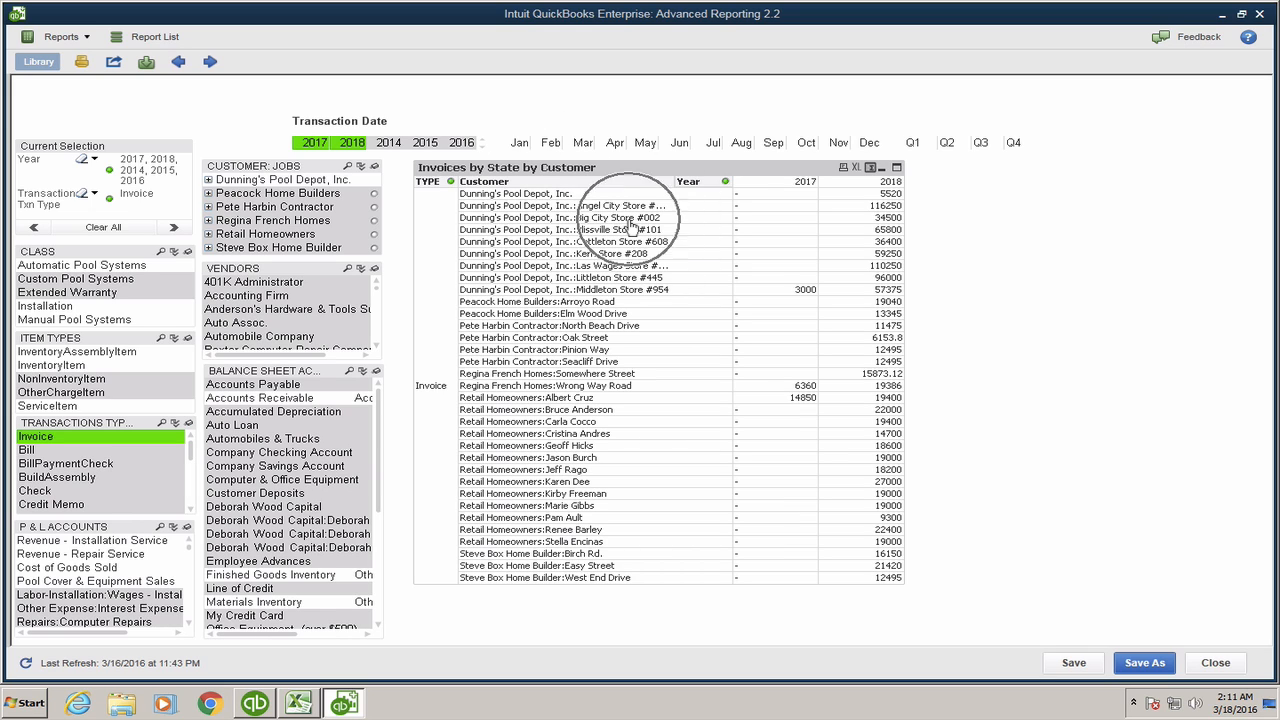
key("ctrl")
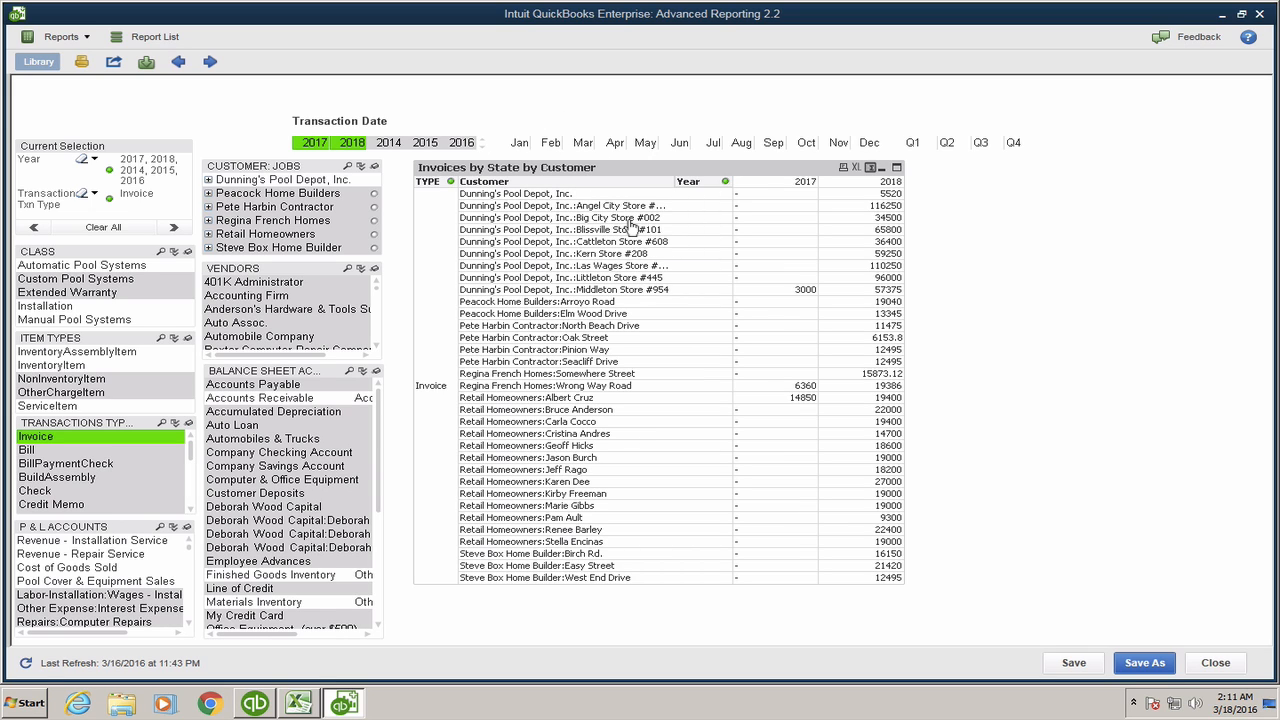
Step: Reopen the chart's dimension properties, limit the available fields to the Customer table and add Customer.Name as a dimension
right_click(601, 172)
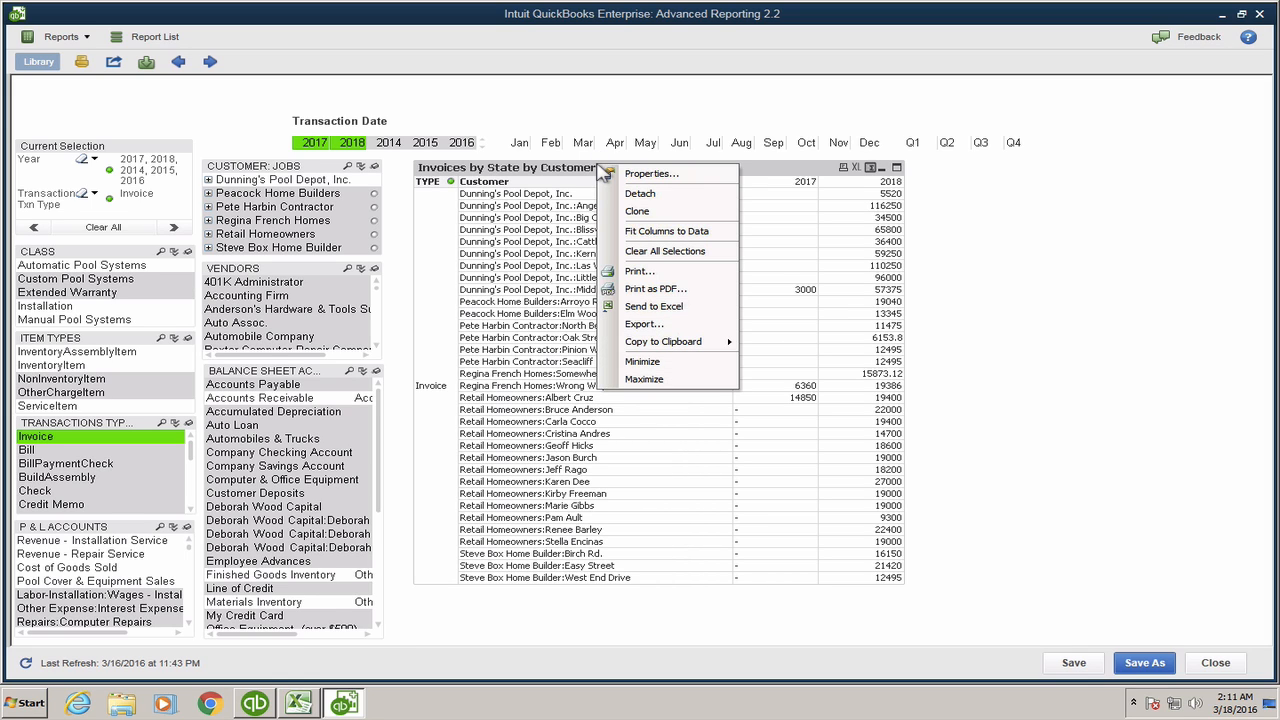
left_click(668, 177)
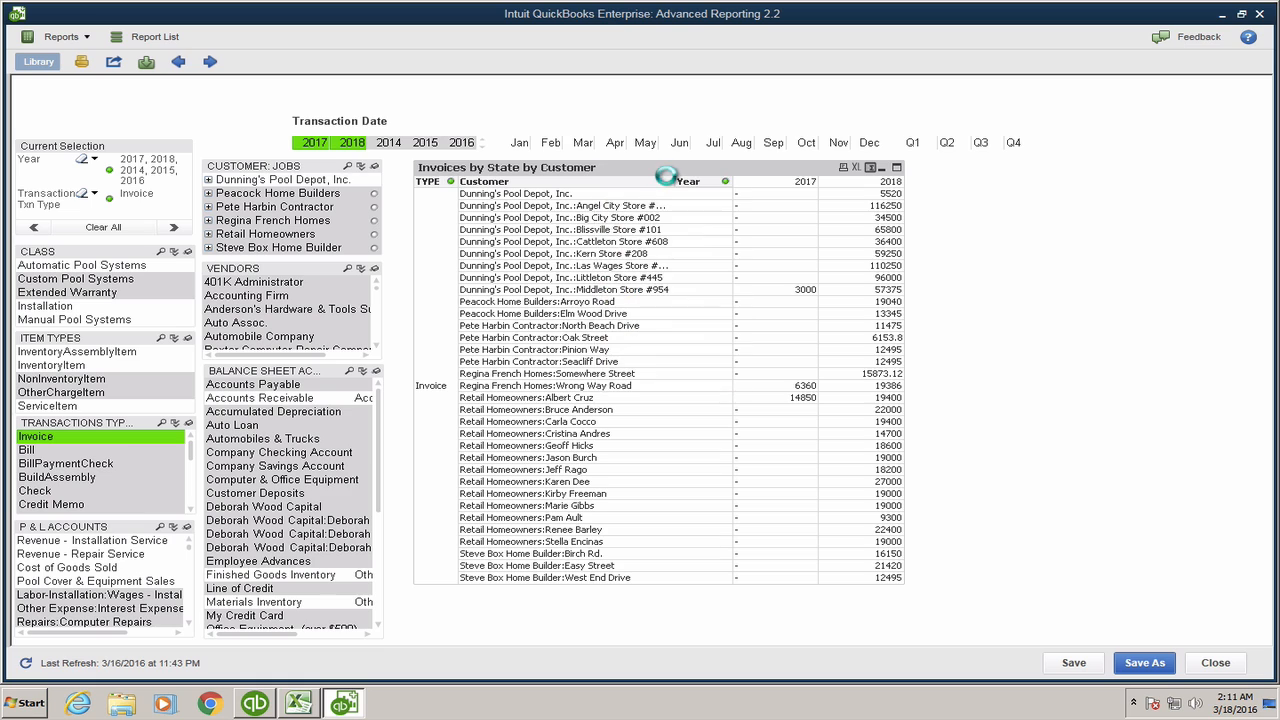
left_click(755, 200)
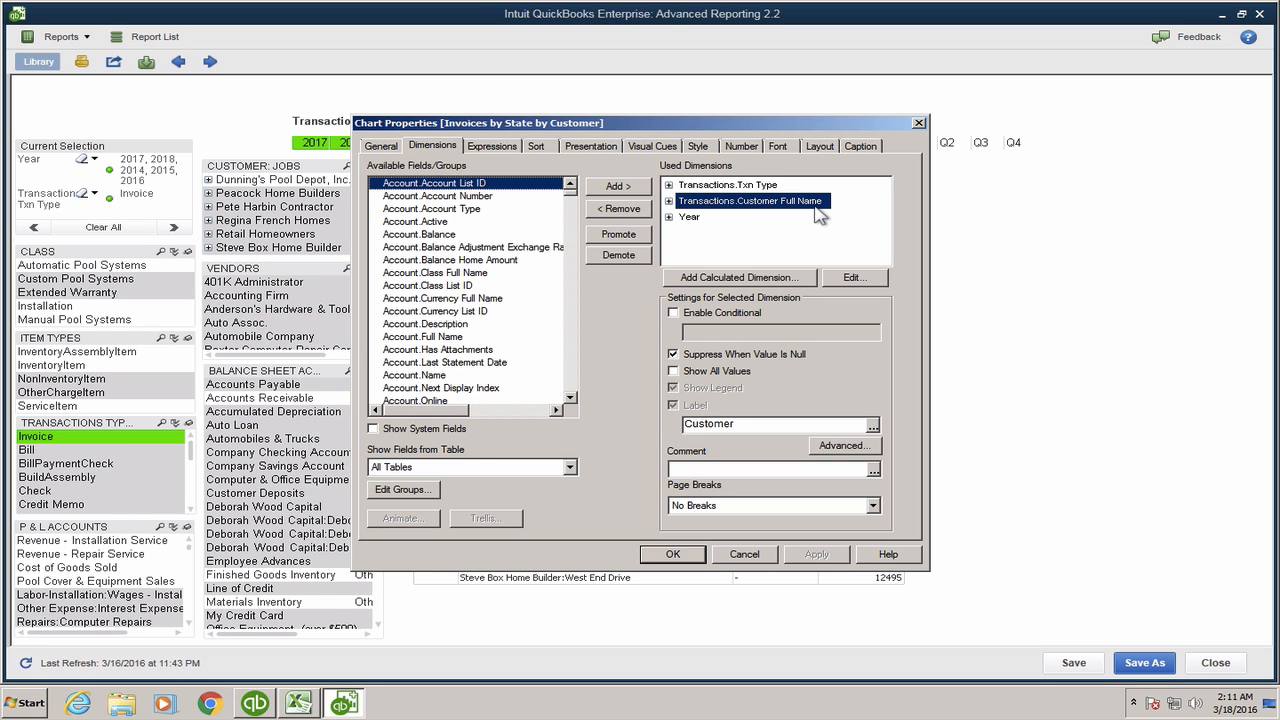
left_click(543, 471)
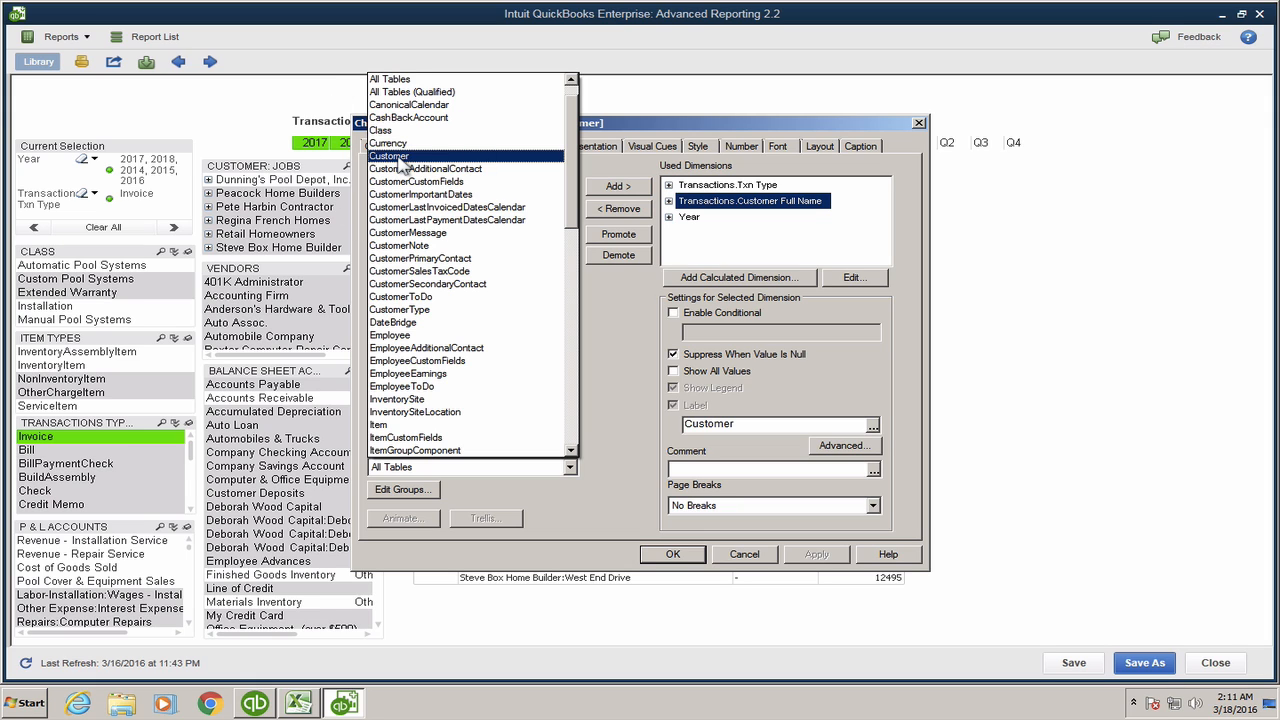
left_click(398, 158)
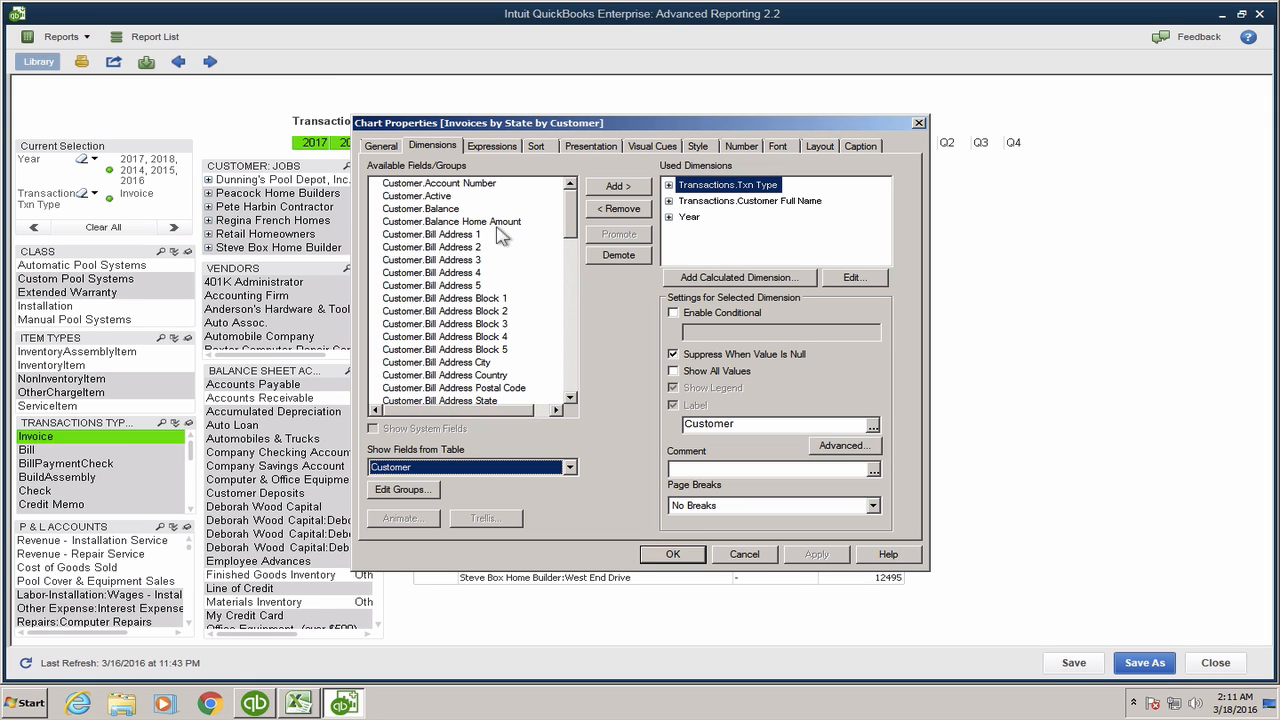
left_click_drag(572, 220, 570, 325)
left_click(443, 299)
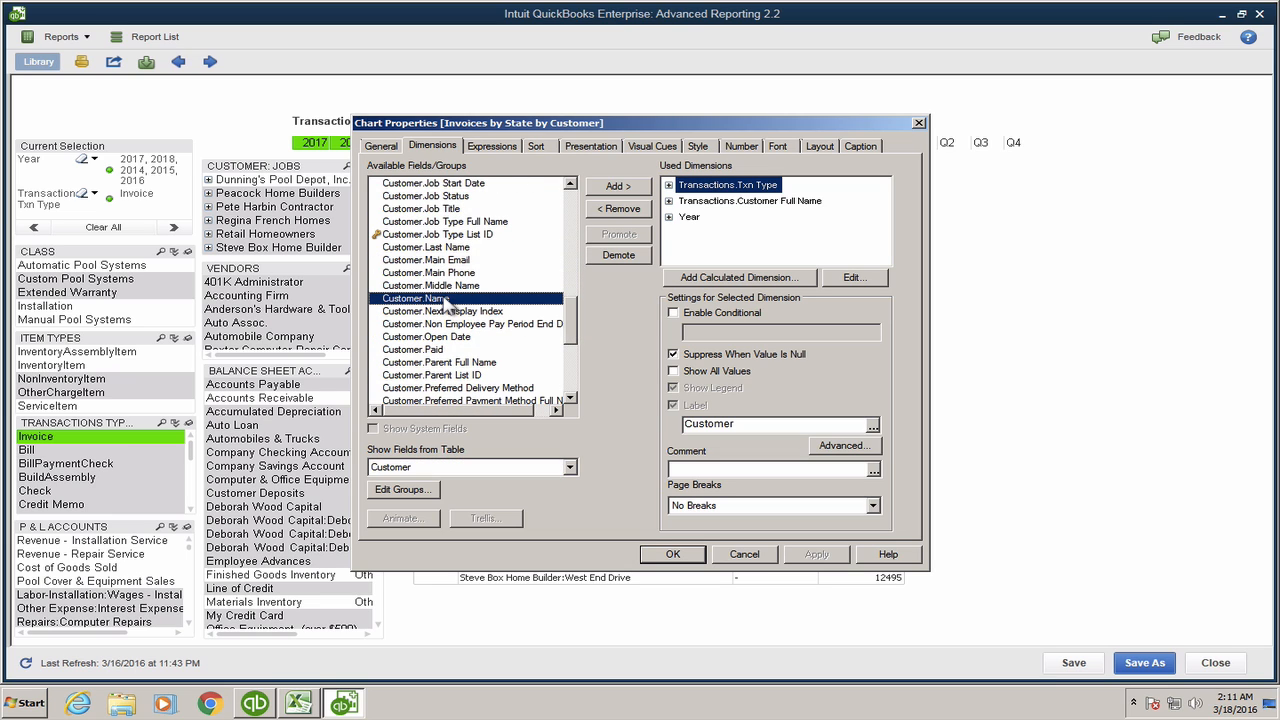
key("ctrl")
key("ctrl")
left_click(627, 190)
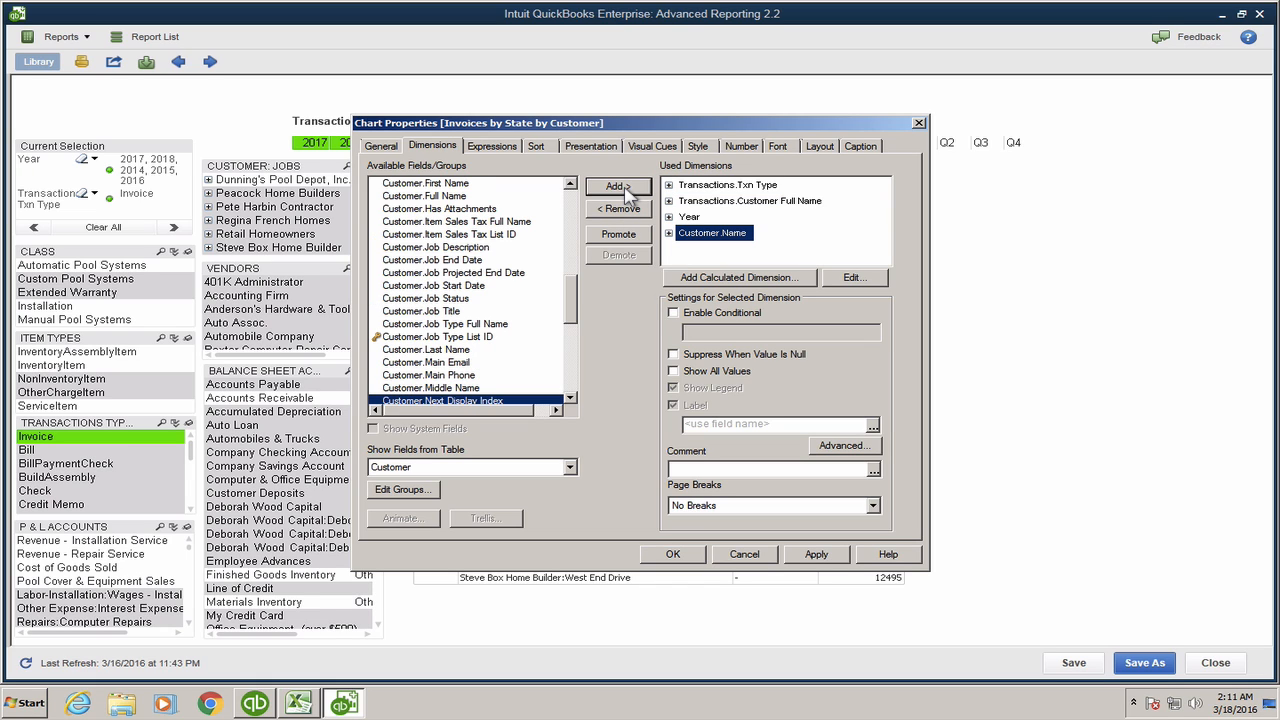
Step: Add Customer.Parent Full Name as a dimension and place it directly above Customer.Name
left_click_drag(570, 305, 571, 333)
left_click(497, 350)
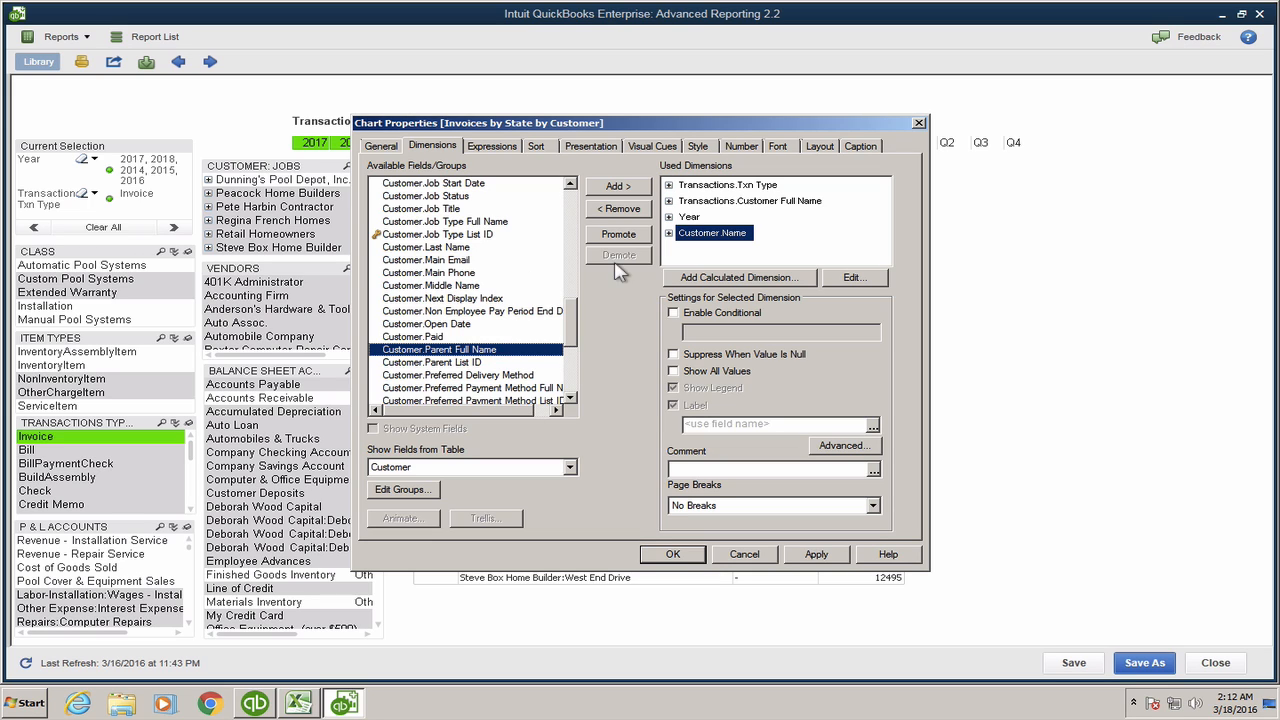
left_click(631, 188)
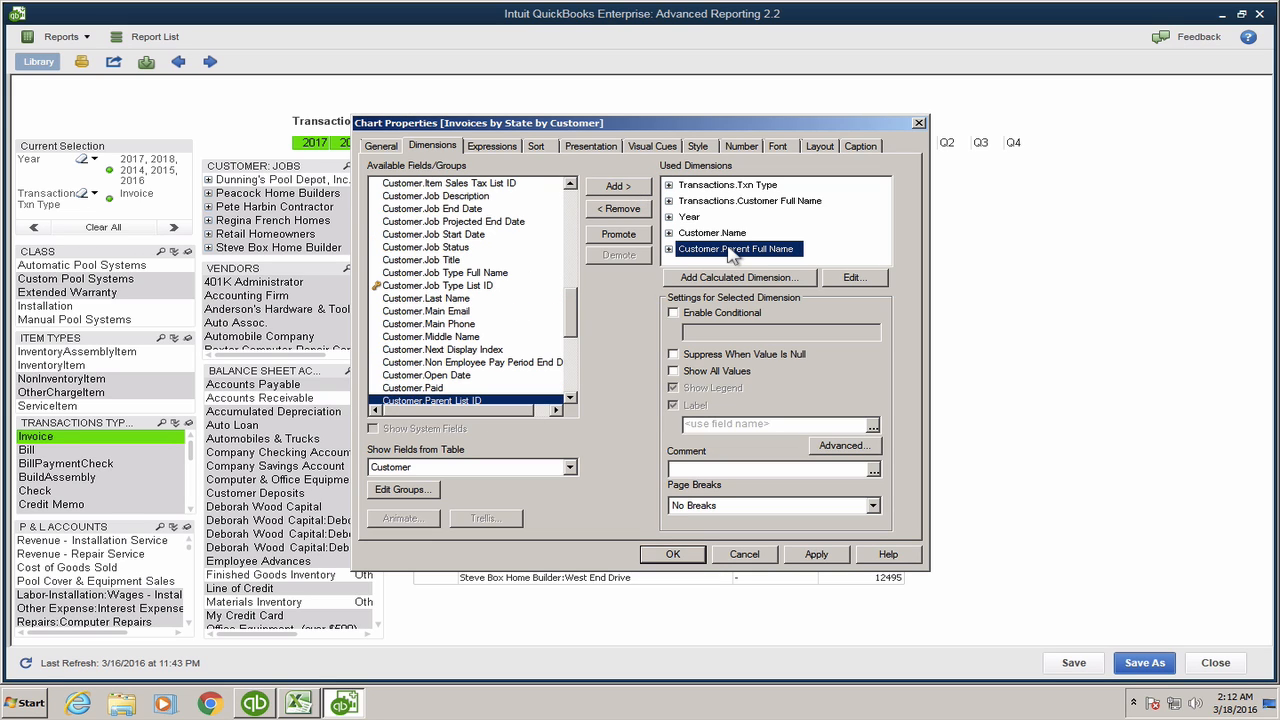
left_click(636, 236)
Step: Label the Customer.Parent Full Name dimension as Customer and the Customer.Name dimension as Job
left_click(739, 423)
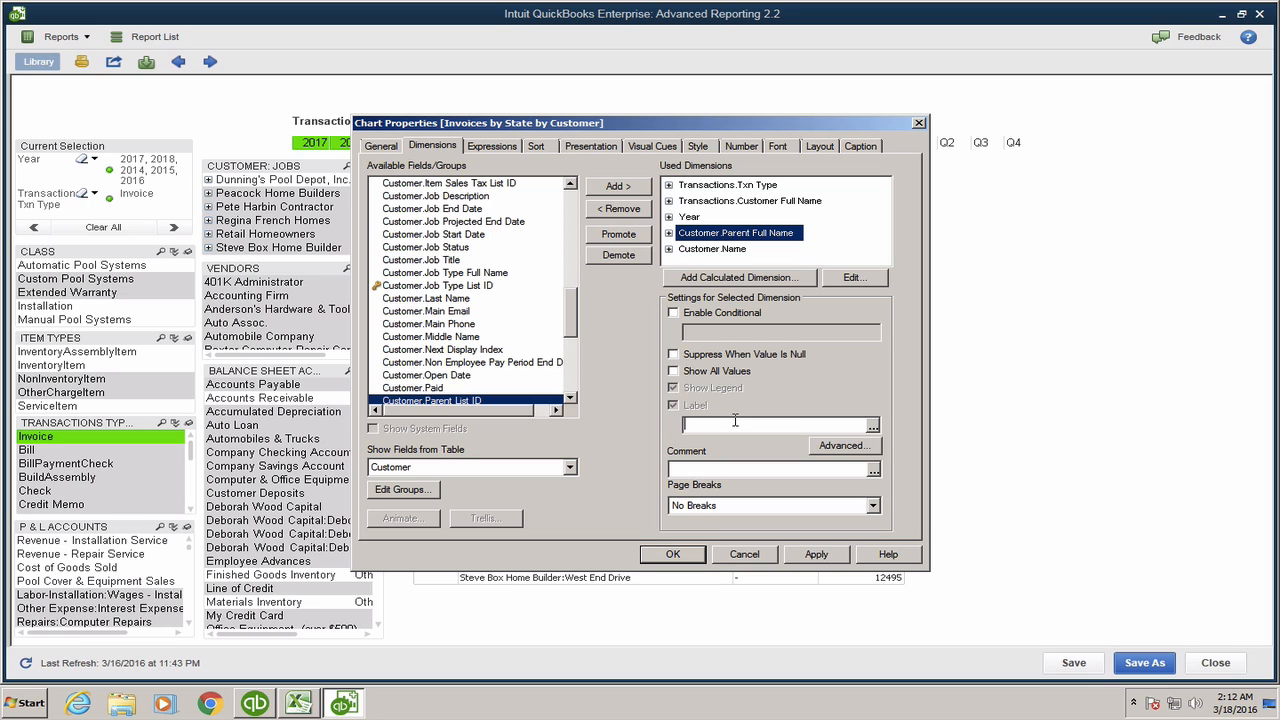
type("Customer")
left_click(729, 250)
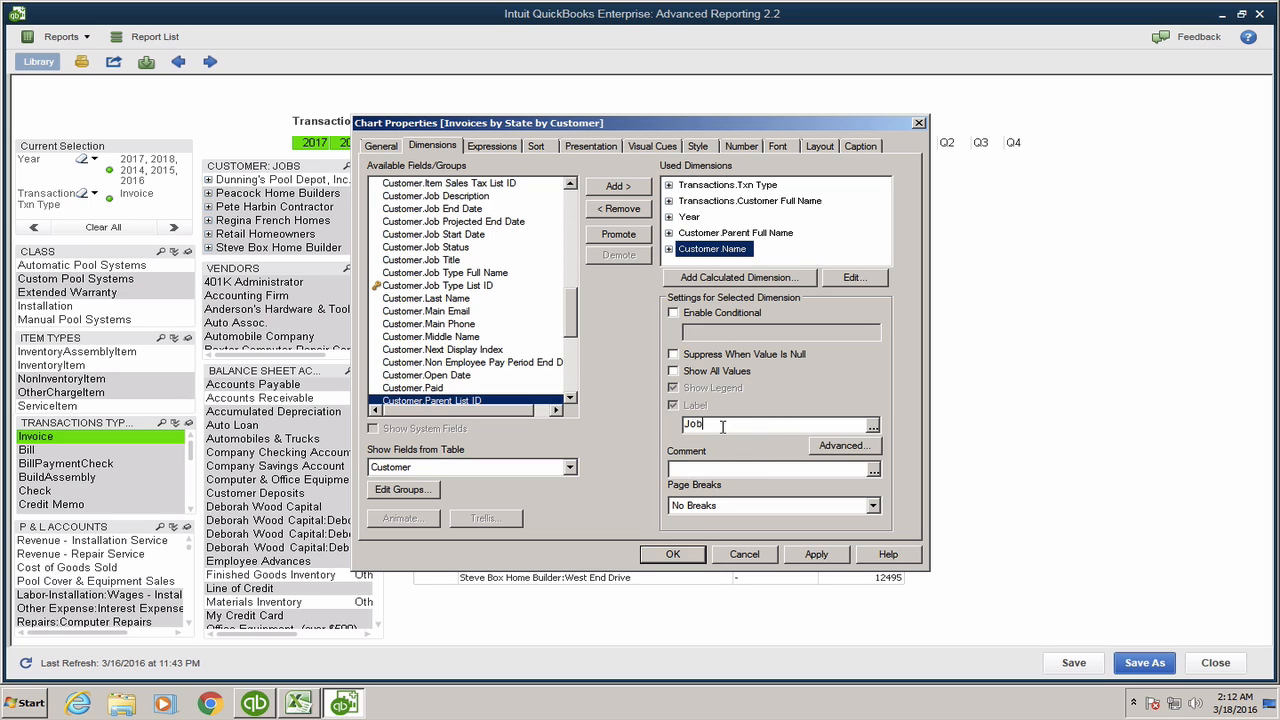
left_click(736, 232)
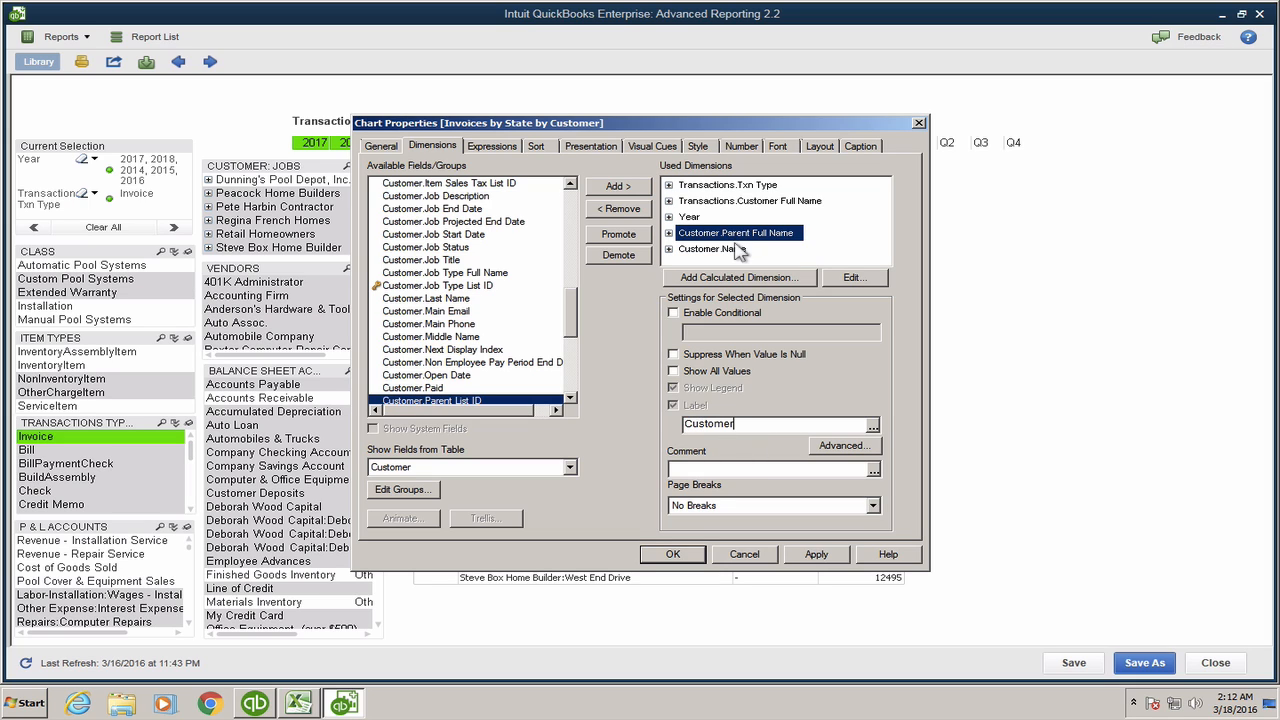
left_click(737, 250)
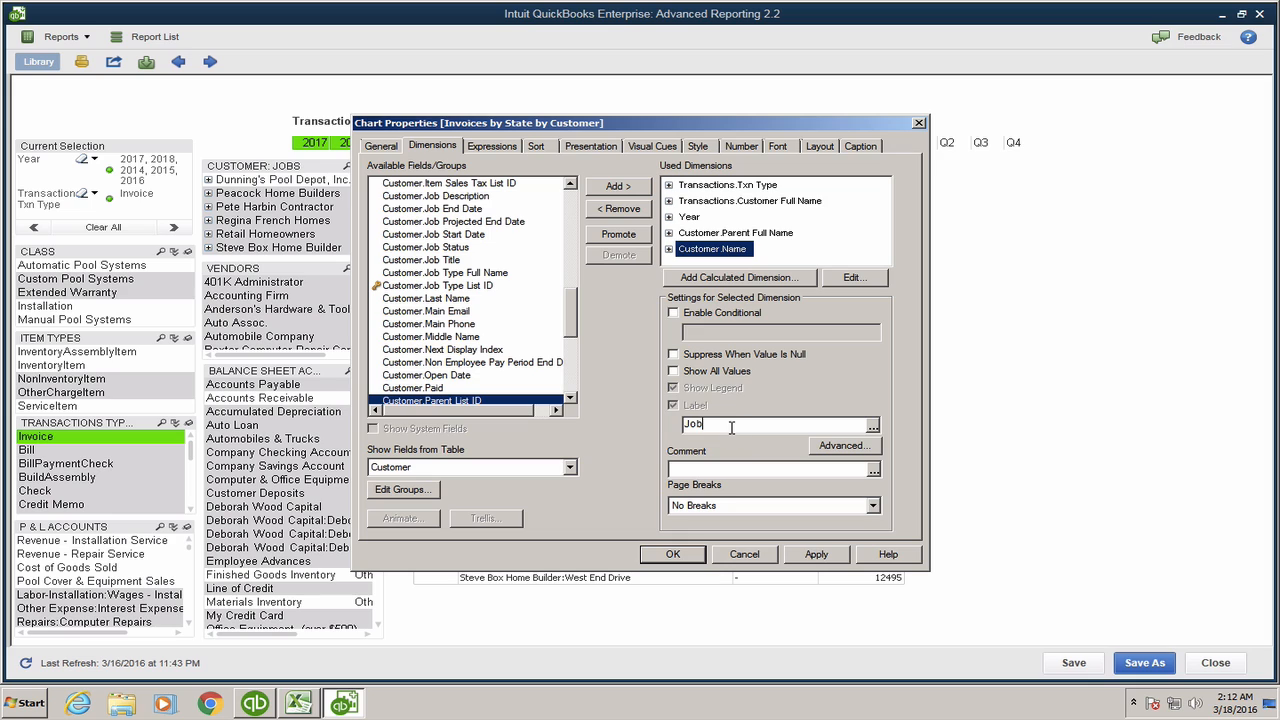
Step: Disable Transactions.Customer Full Name with an enable condition of 0, and move Year to the end of the dimensions, saving the properties
left_click(736, 203)
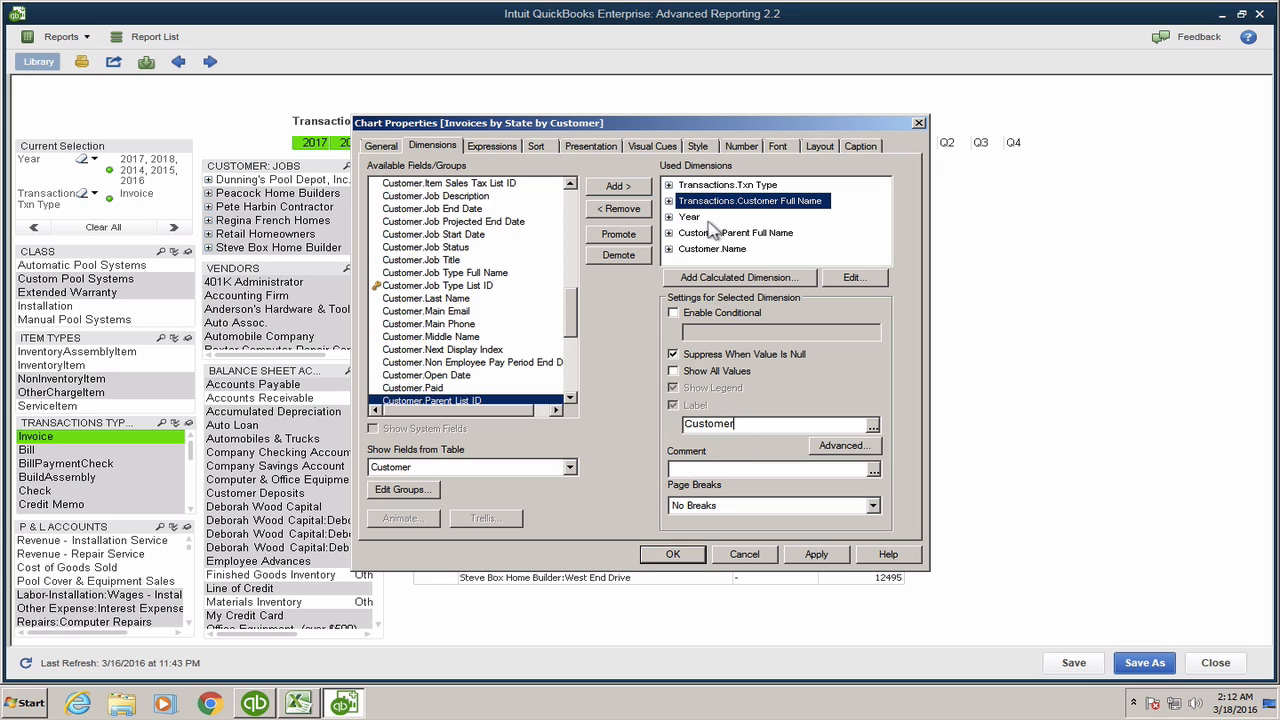
left_click(716, 318)
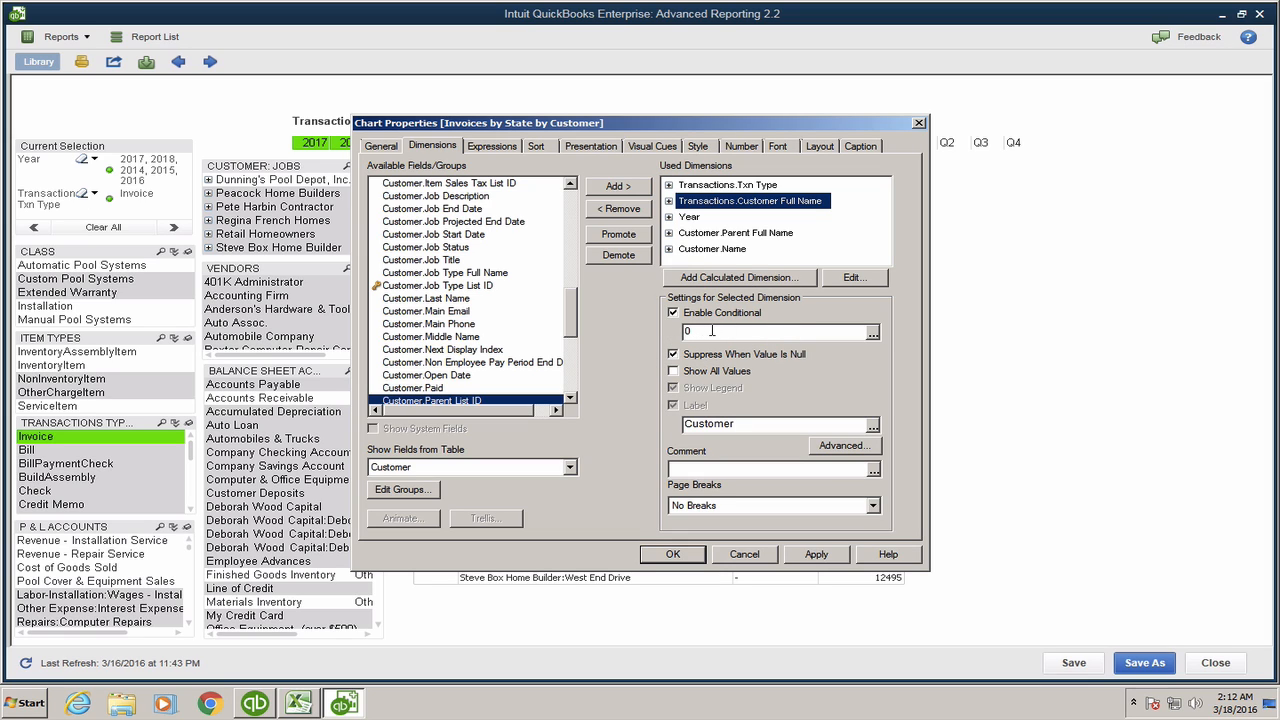
left_click(689, 218)
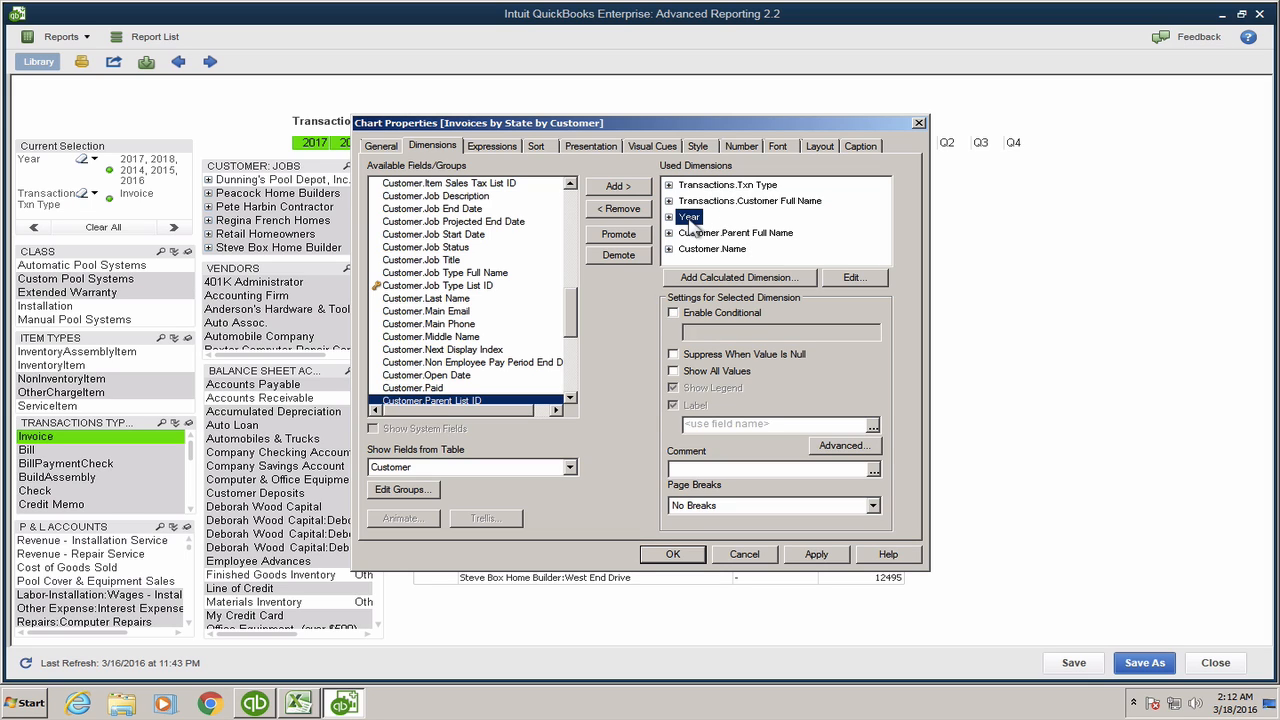
left_click(633, 257)
left_click(633, 257)
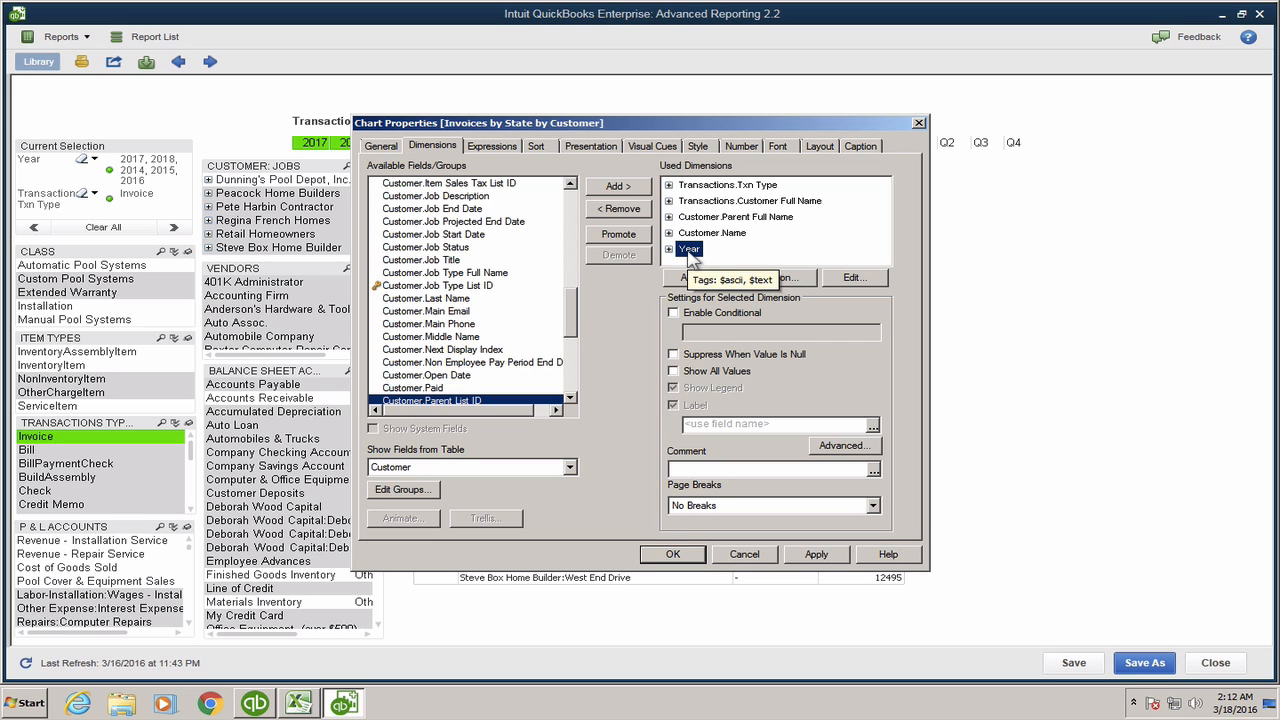
left_click(816, 554)
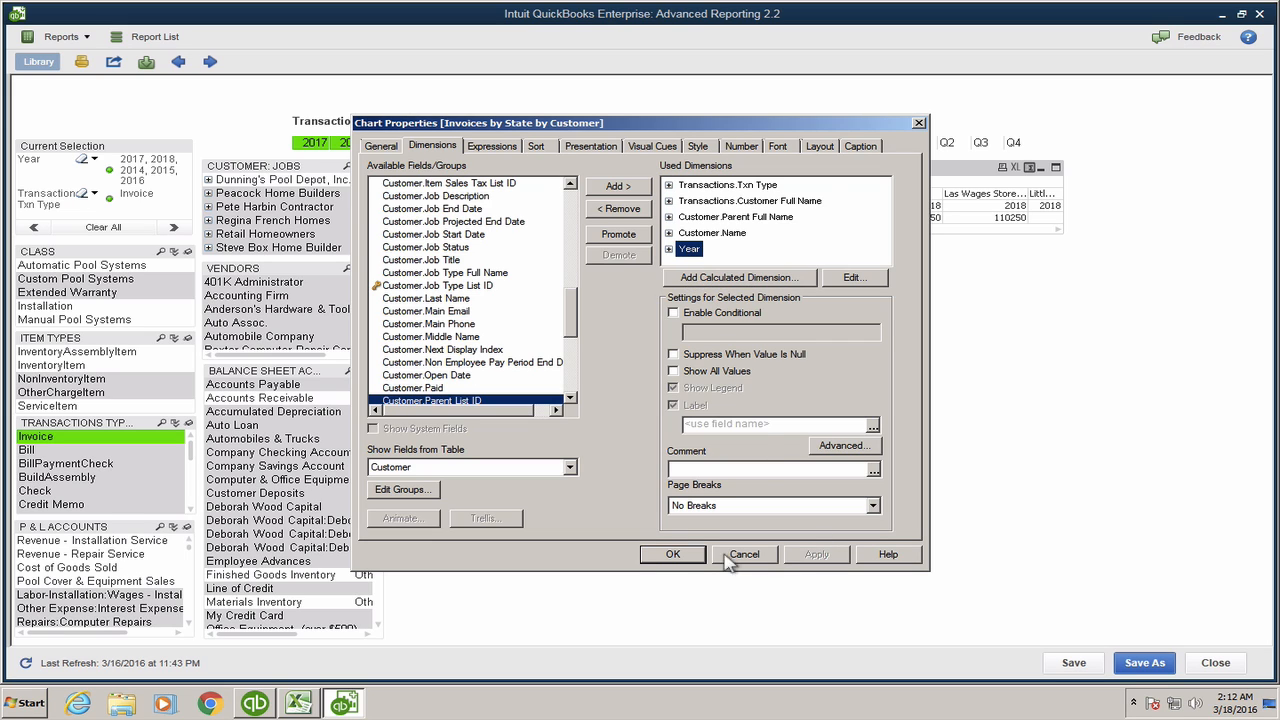
left_click(673, 556)
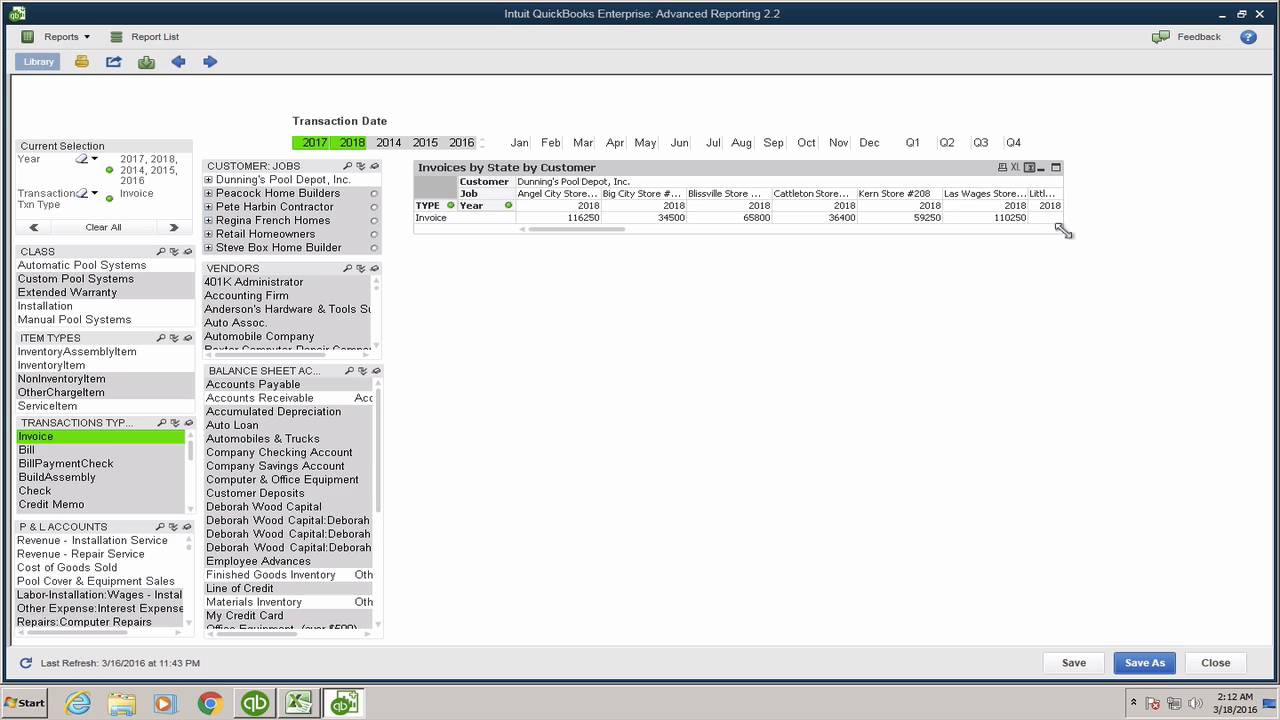
Step: Pivot Customer and Job from column headings to row headings in the invoice chart, and enlarge the chart and its Job column to fit
left_click_drag(1062, 230, 1185, 232)
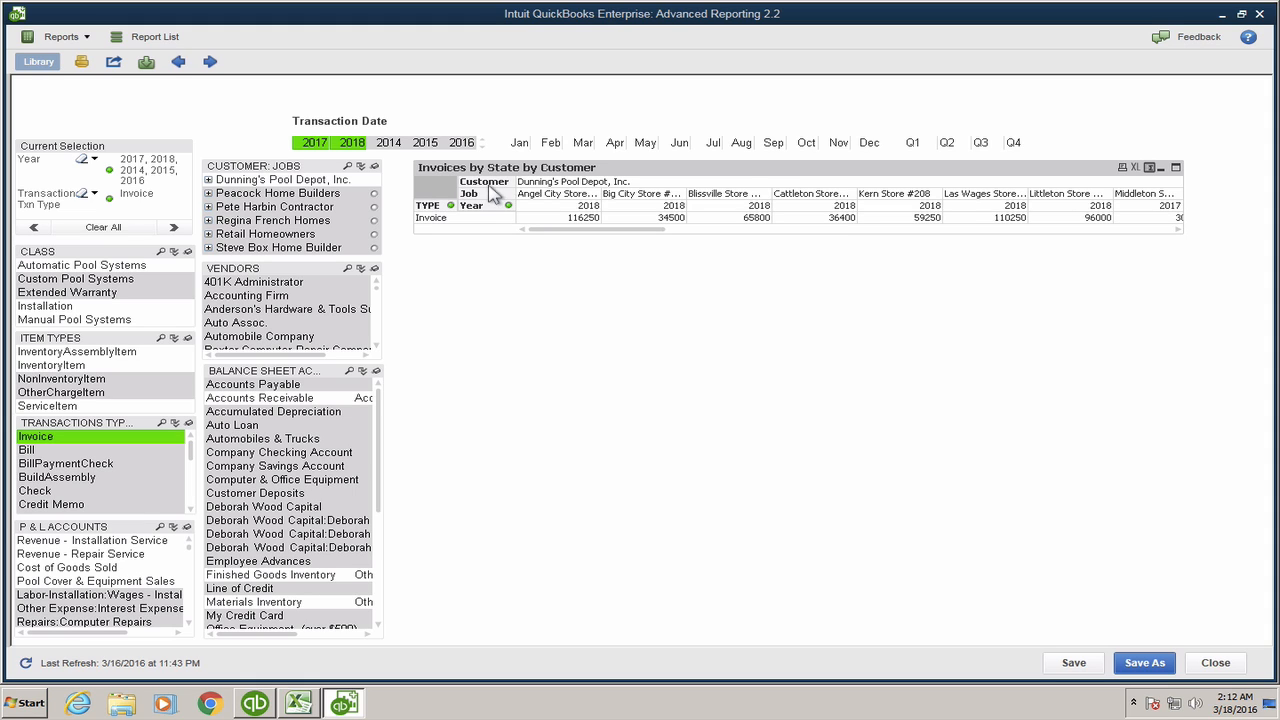
left_click_drag(490, 184, 455, 195)
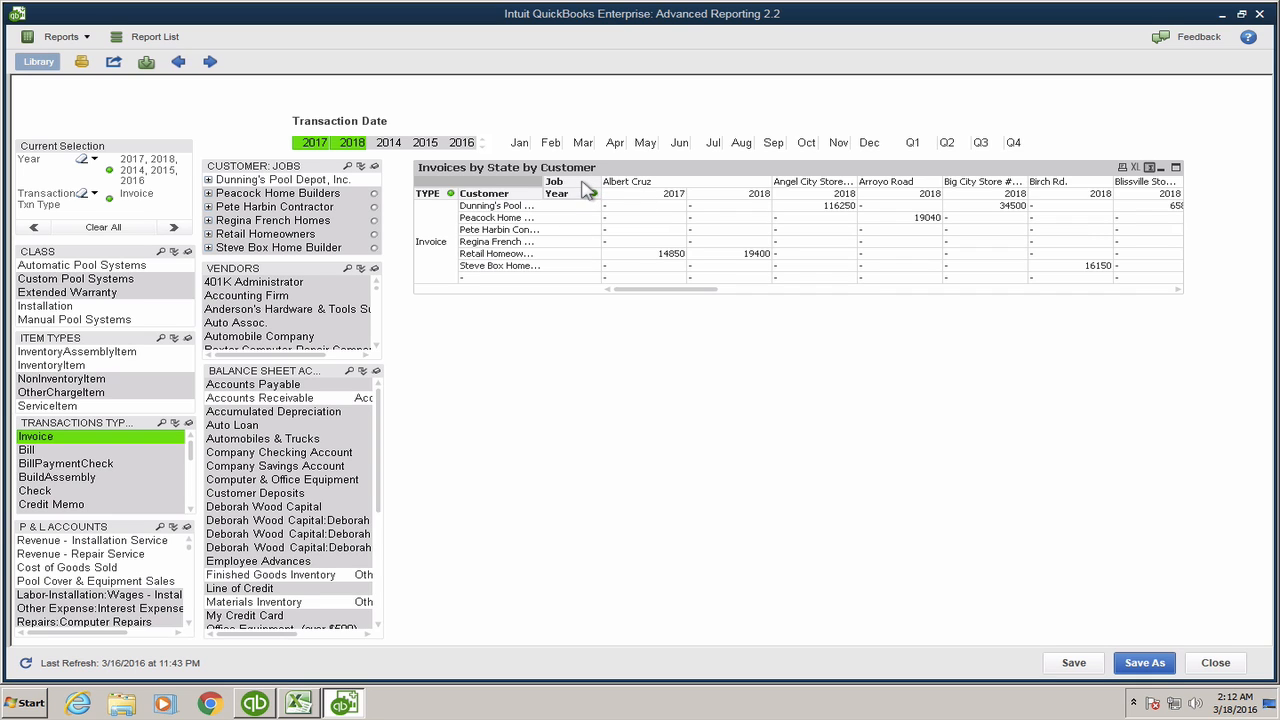
left_click_drag(588, 184, 566, 220)
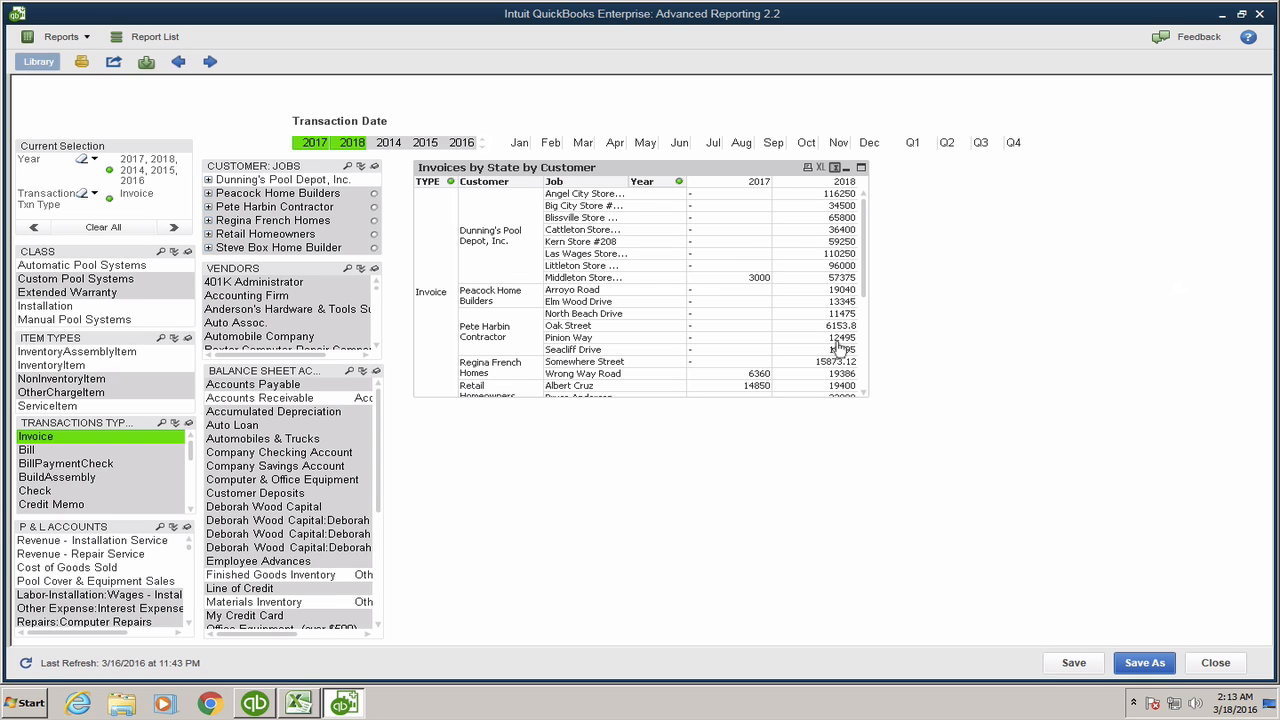
left_click_drag(860, 396, 1074, 600)
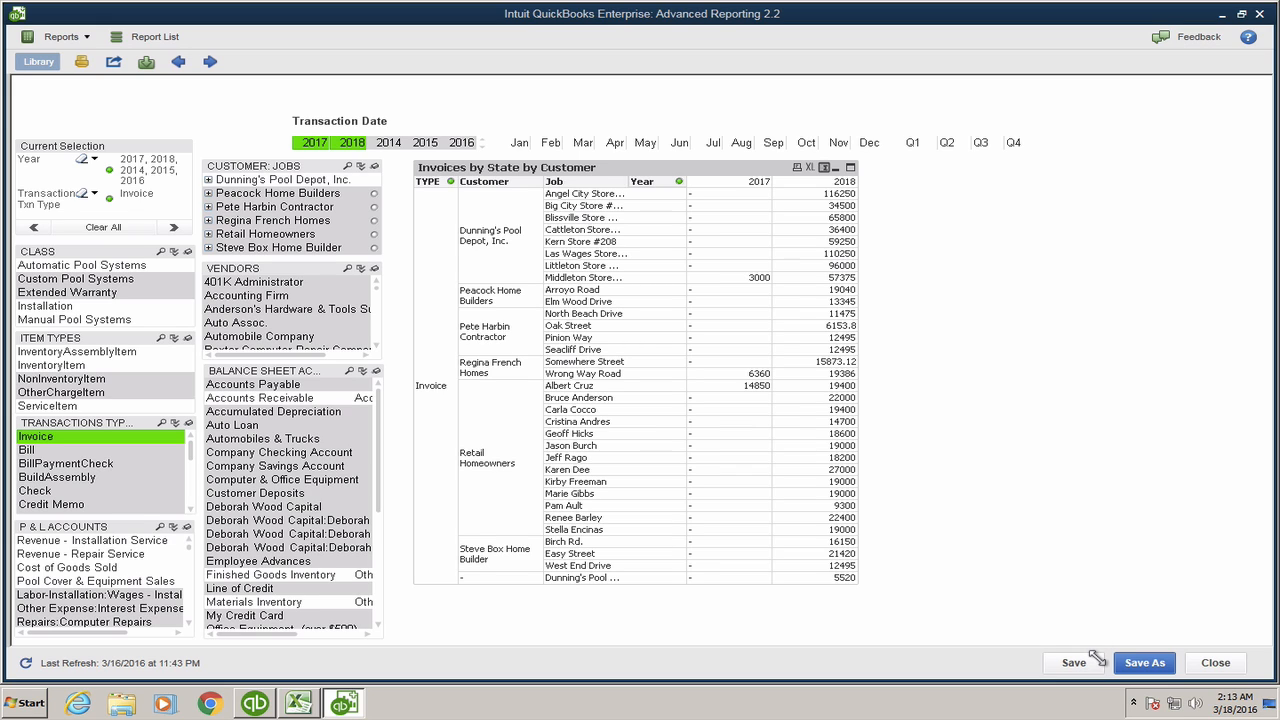
left_click_drag(632, 182, 689, 182)
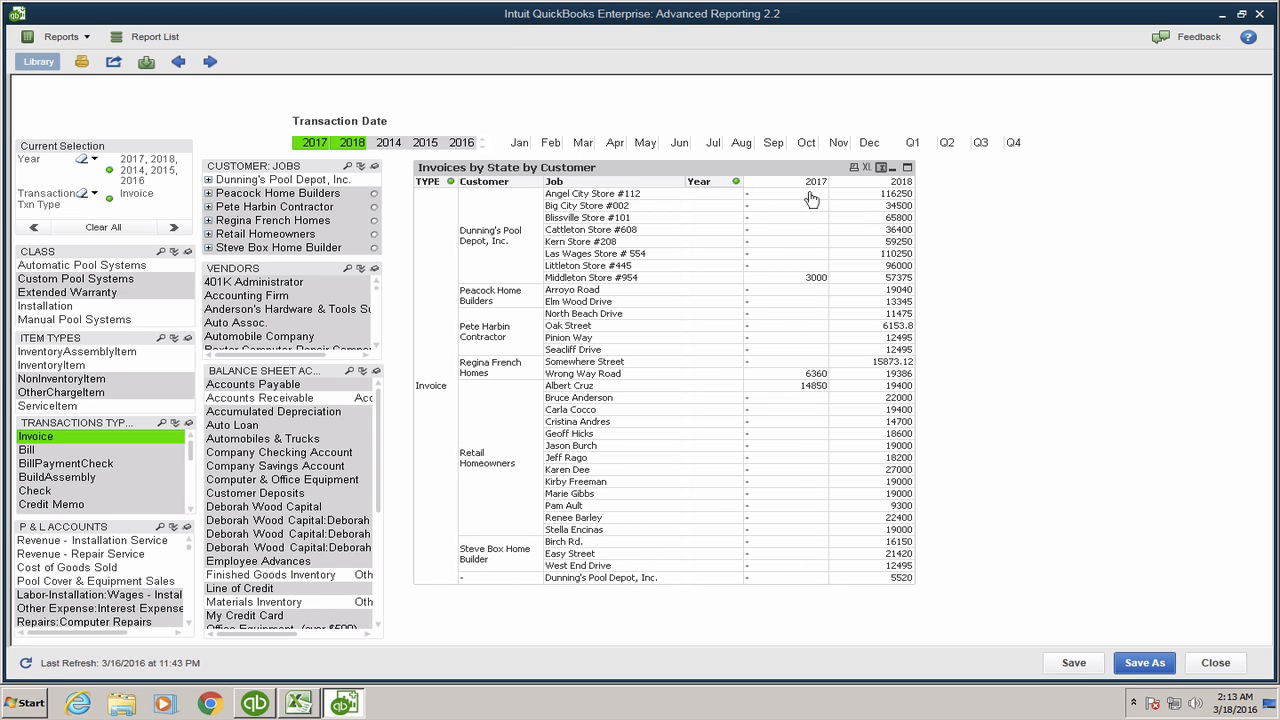
Step: Show partial sums for the TYPE, Customer and Job dimensions in the chart's presentation properties and save them
right_click(599, 167)
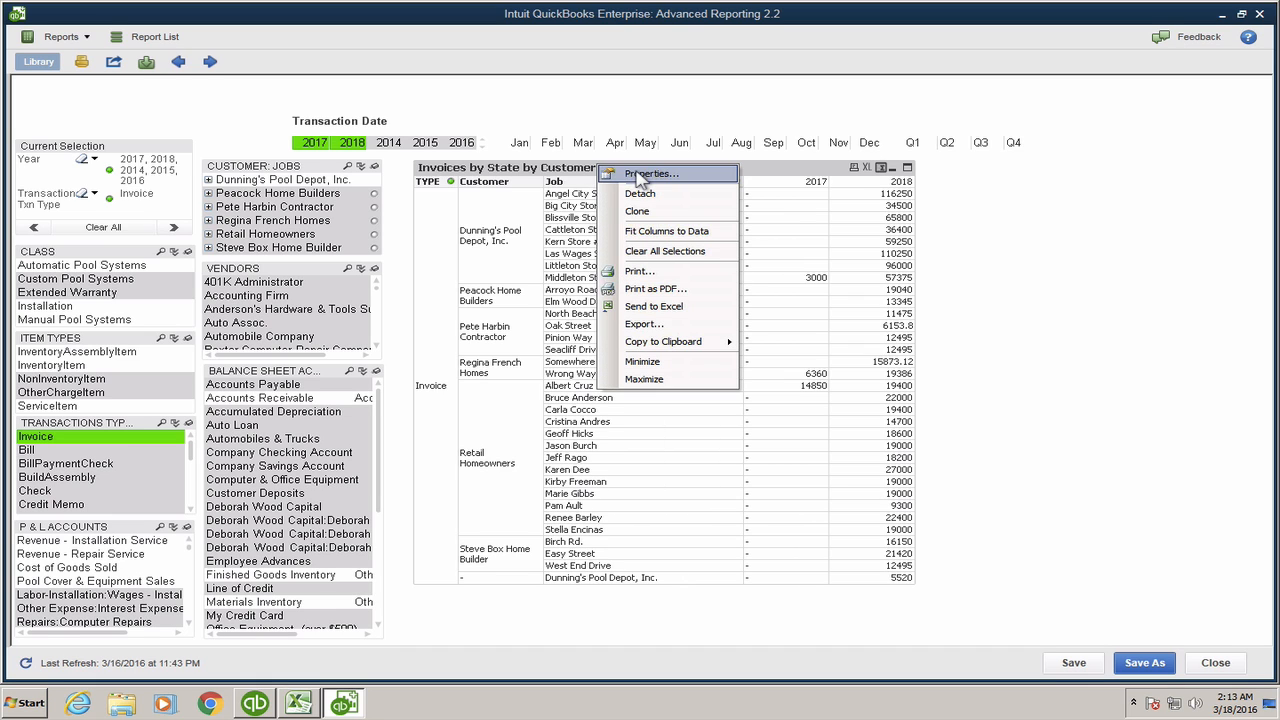
left_click(641, 175)
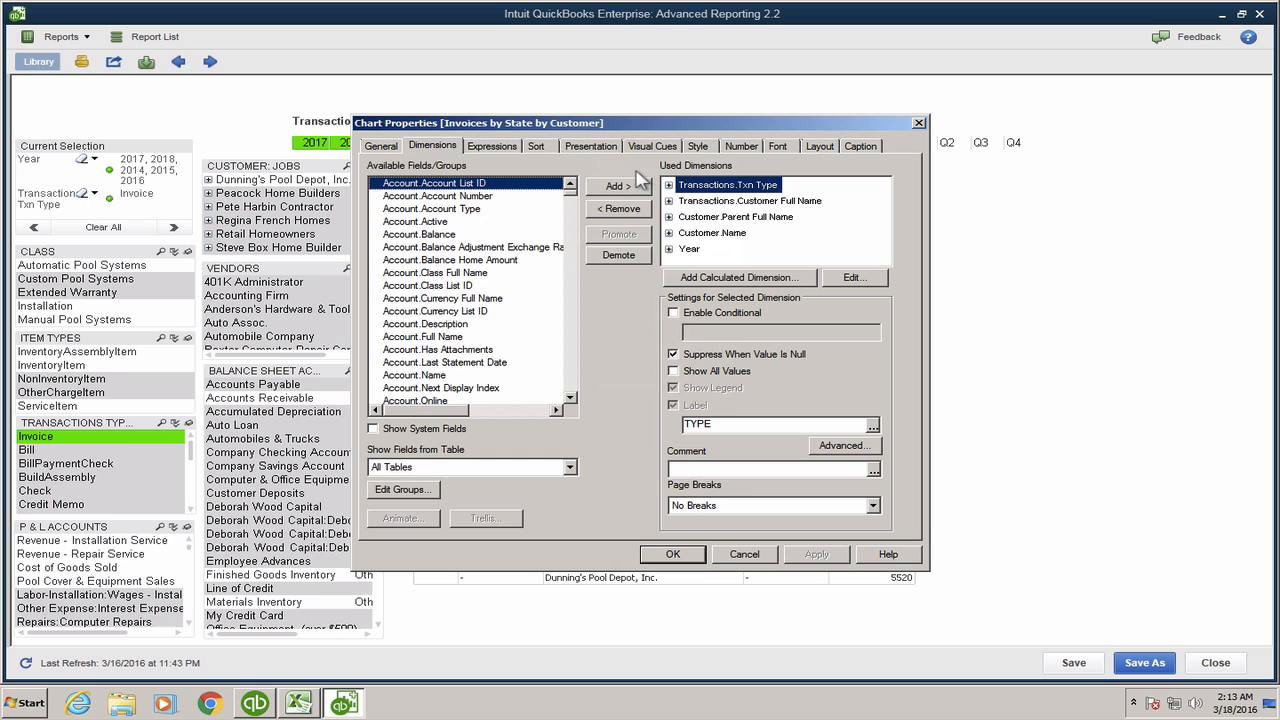
left_click(590, 146)
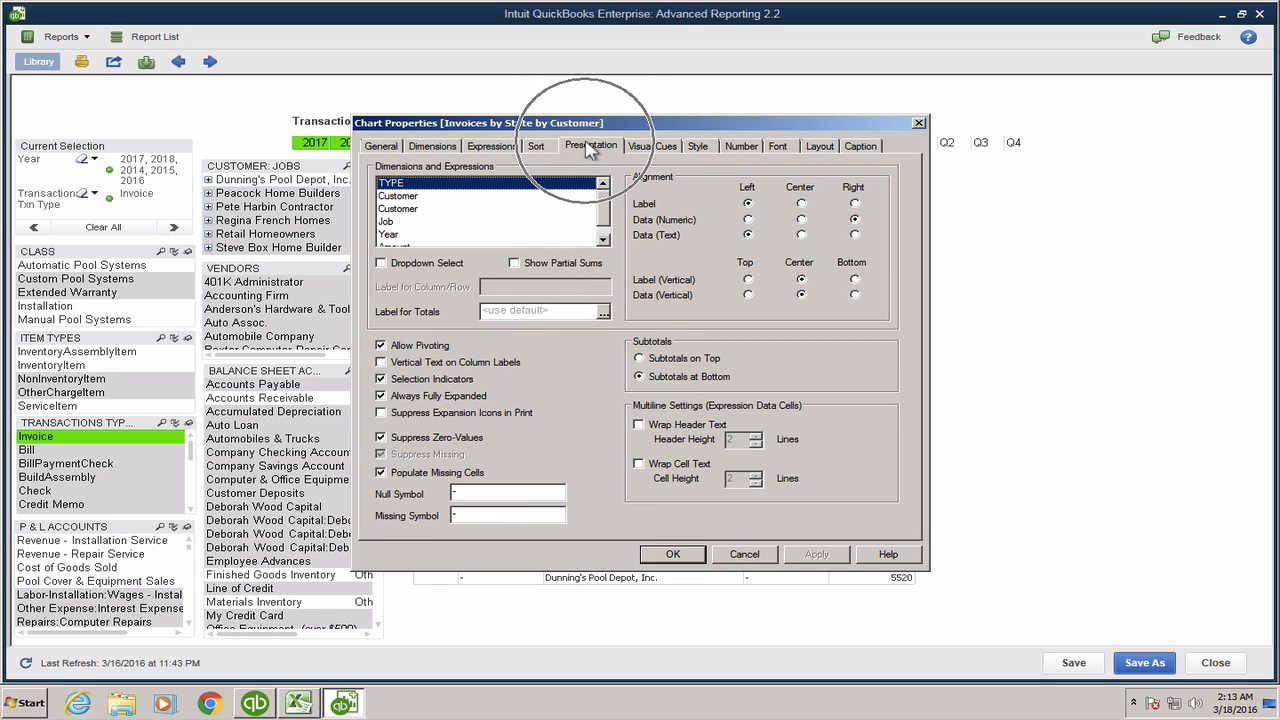
left_click(560, 268)
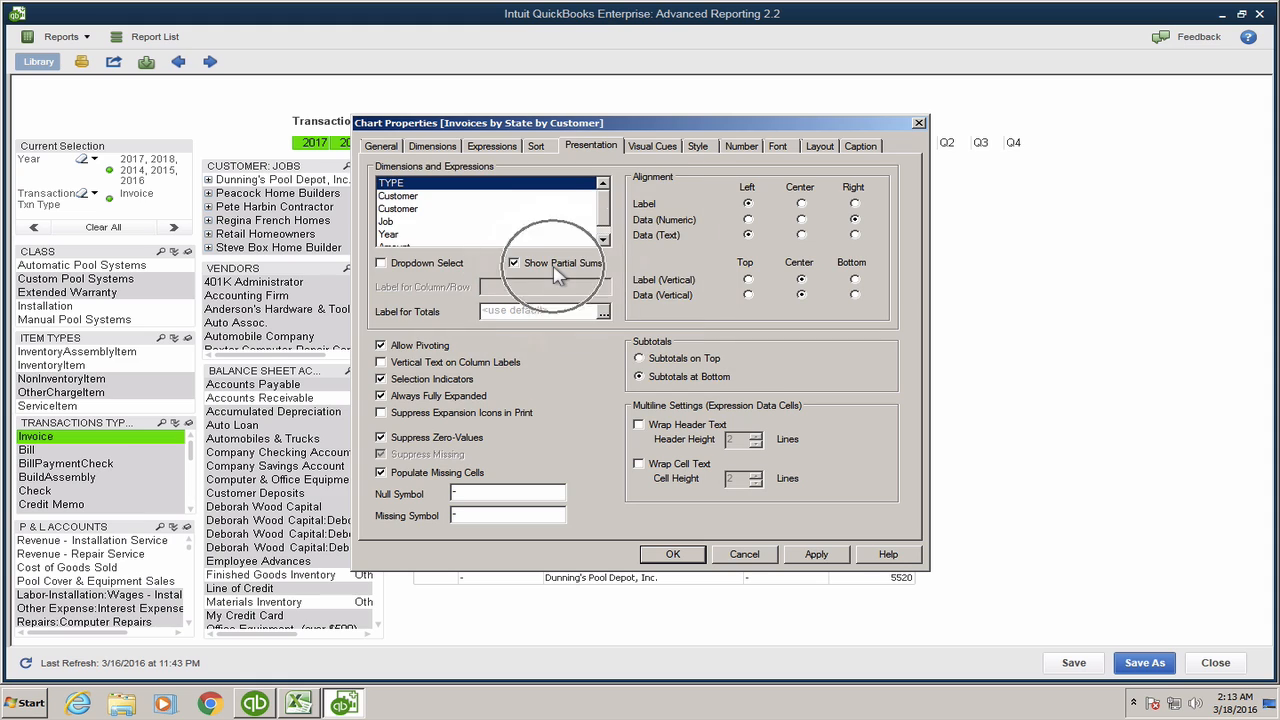
left_click(403, 197)
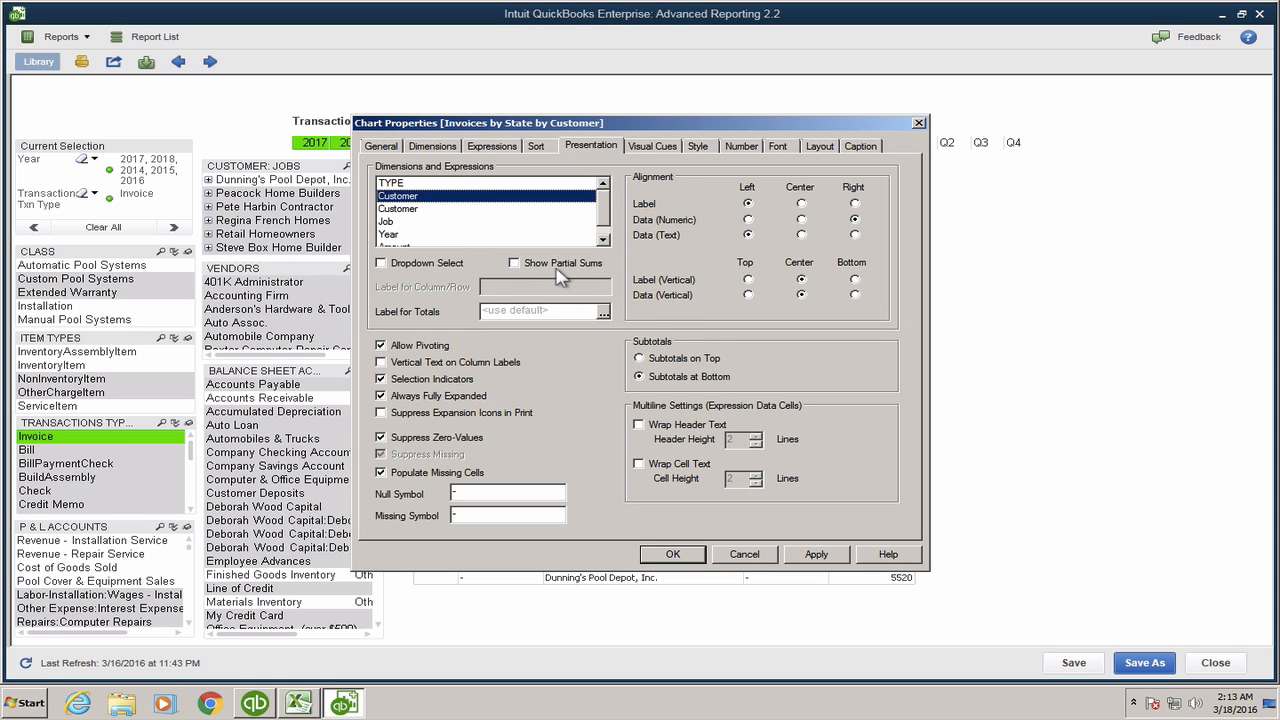
left_click(445, 209)
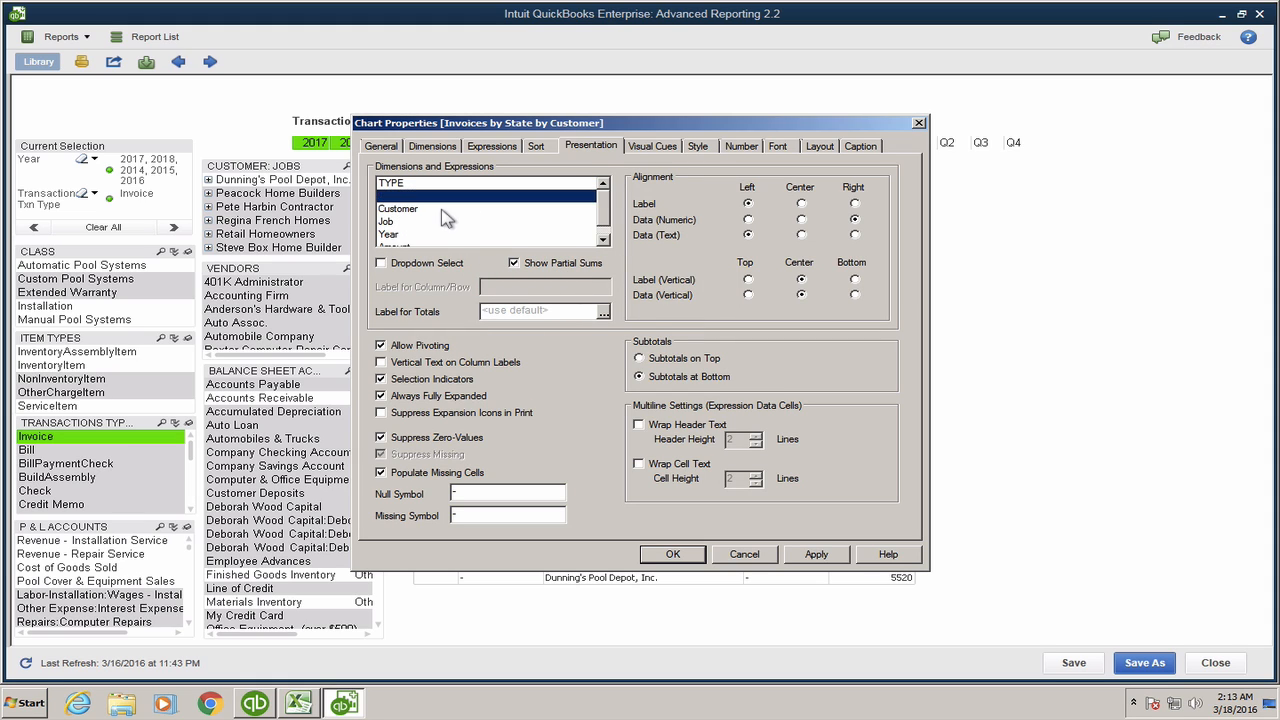
left_click(435, 221)
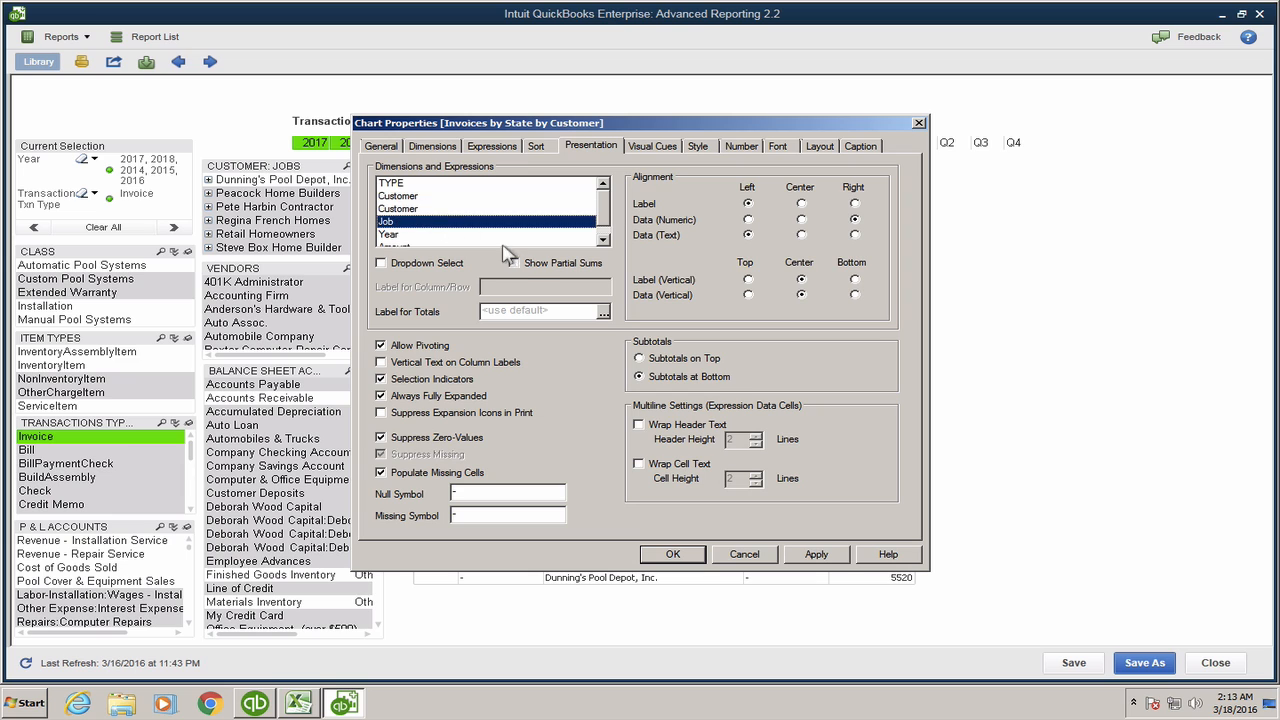
left_click(818, 556)
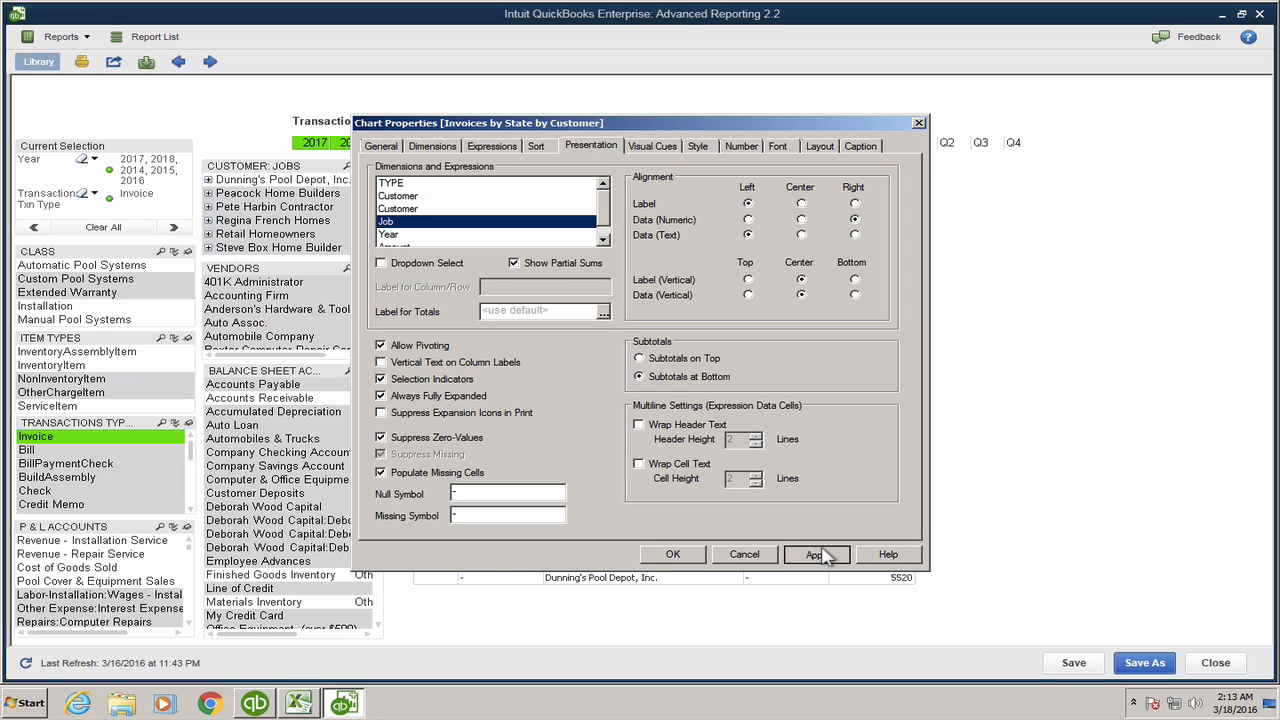
left_click(673, 554)
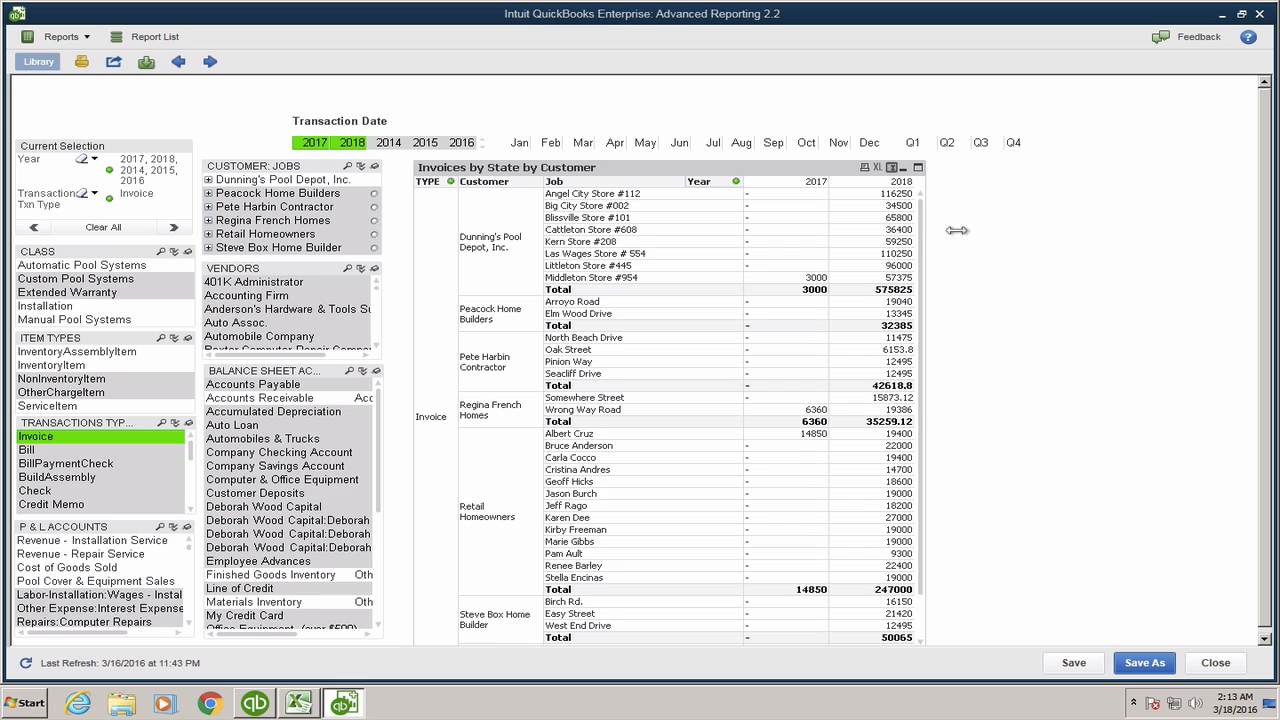
Step: Examine the 2017 and 2018 subtotals for Dunning's Pool Depot, Inc. in the invoice chart
left_click(818, 292)
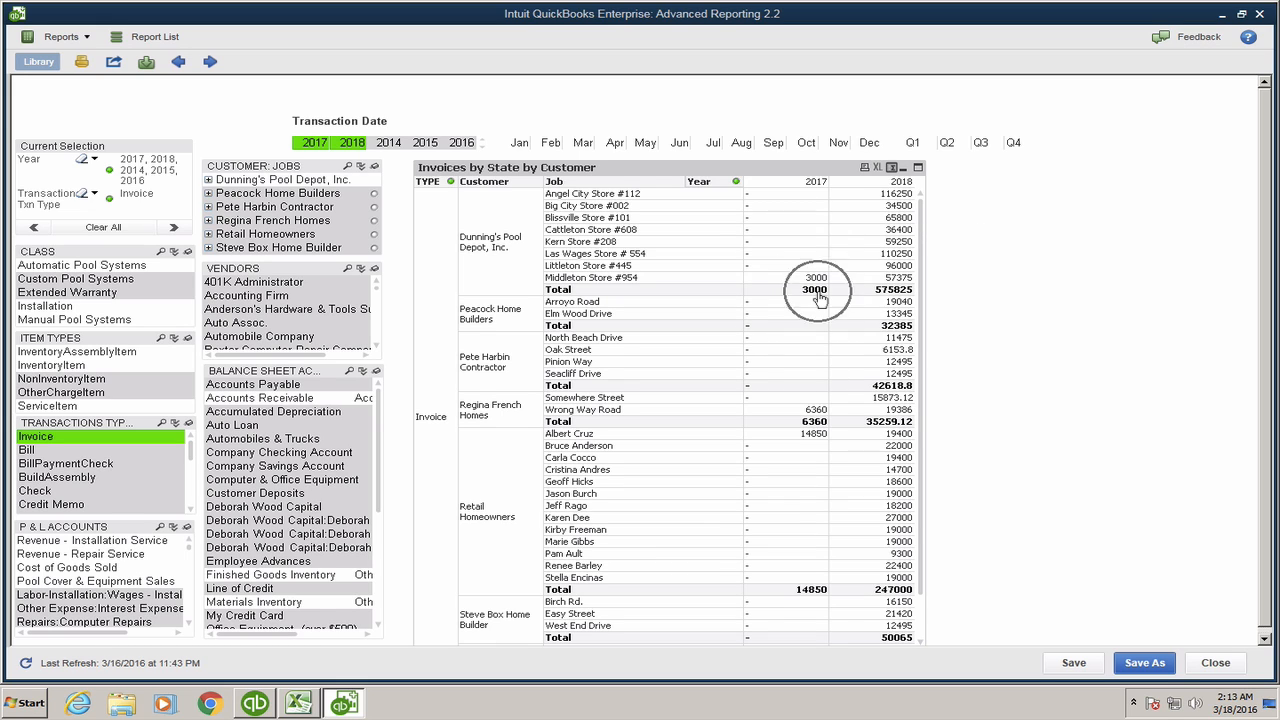
left_click(485, 250)
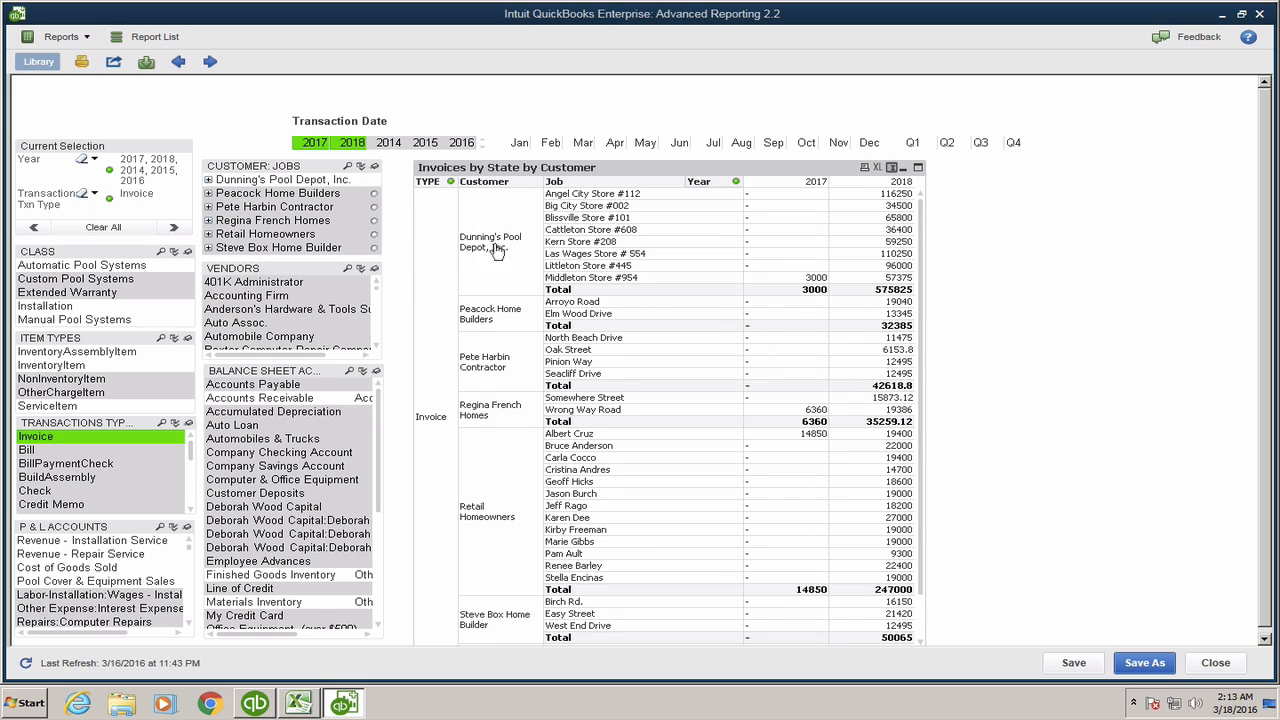
left_click(818, 298)
left_click(886, 292)
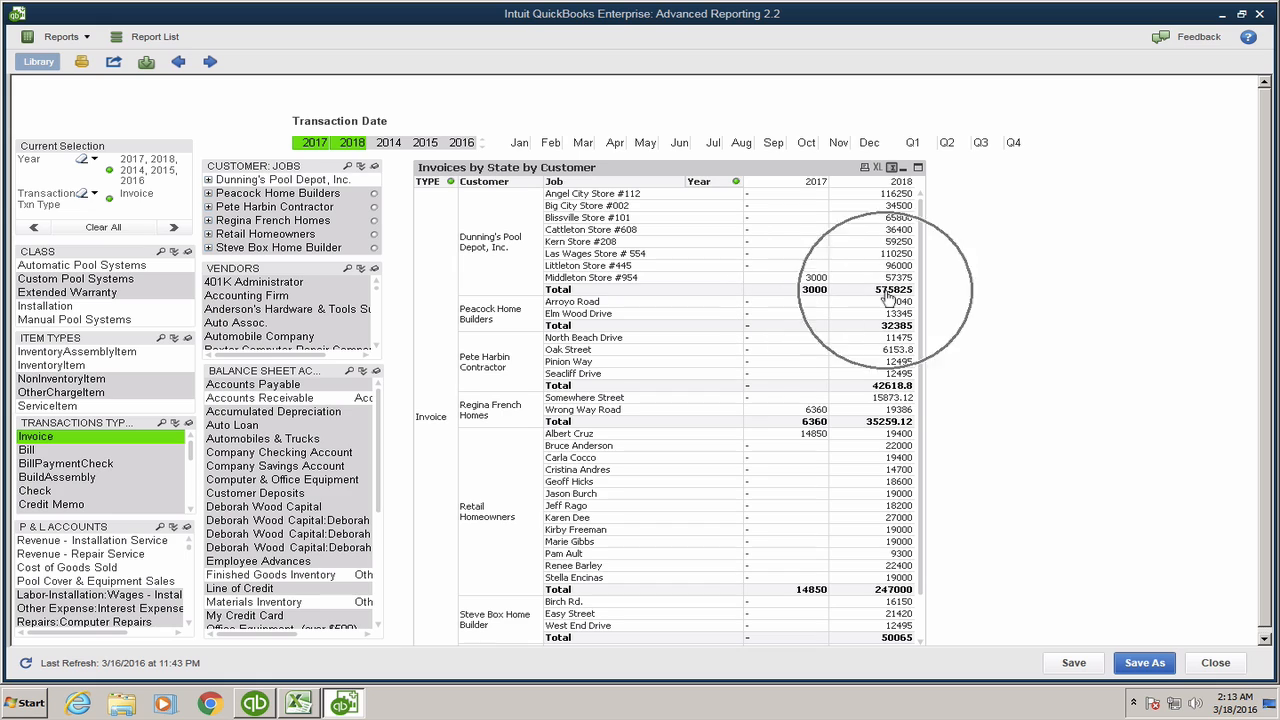
left_click(799, 293)
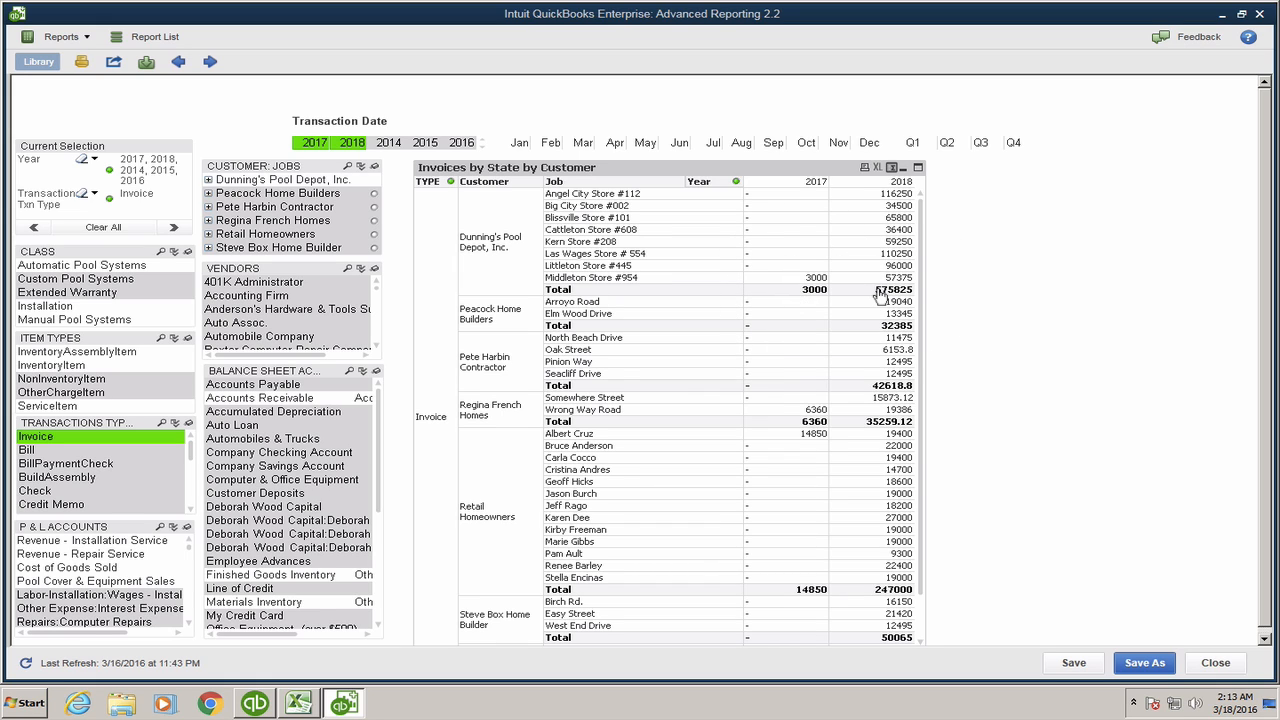
left_click(880, 292)
Step: Set the number format of the chart's Amount expression to Money and save the properties
right_click(735, 180)
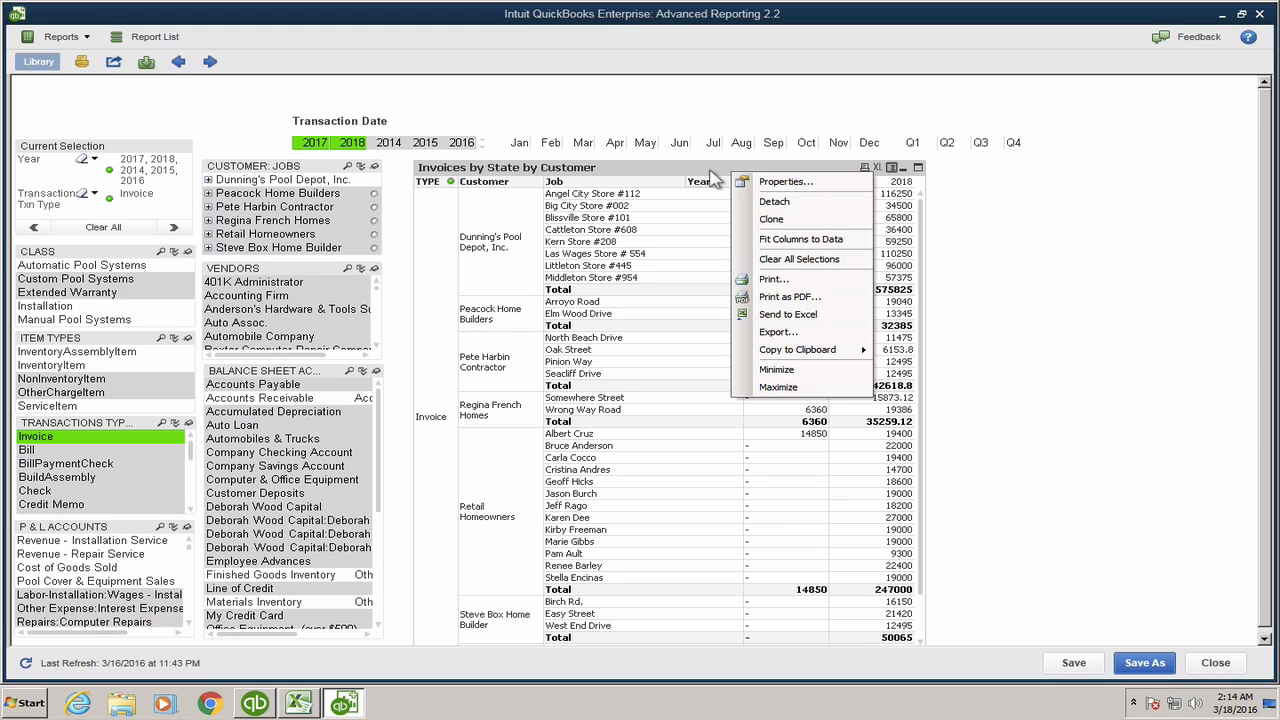
left_click(775, 182)
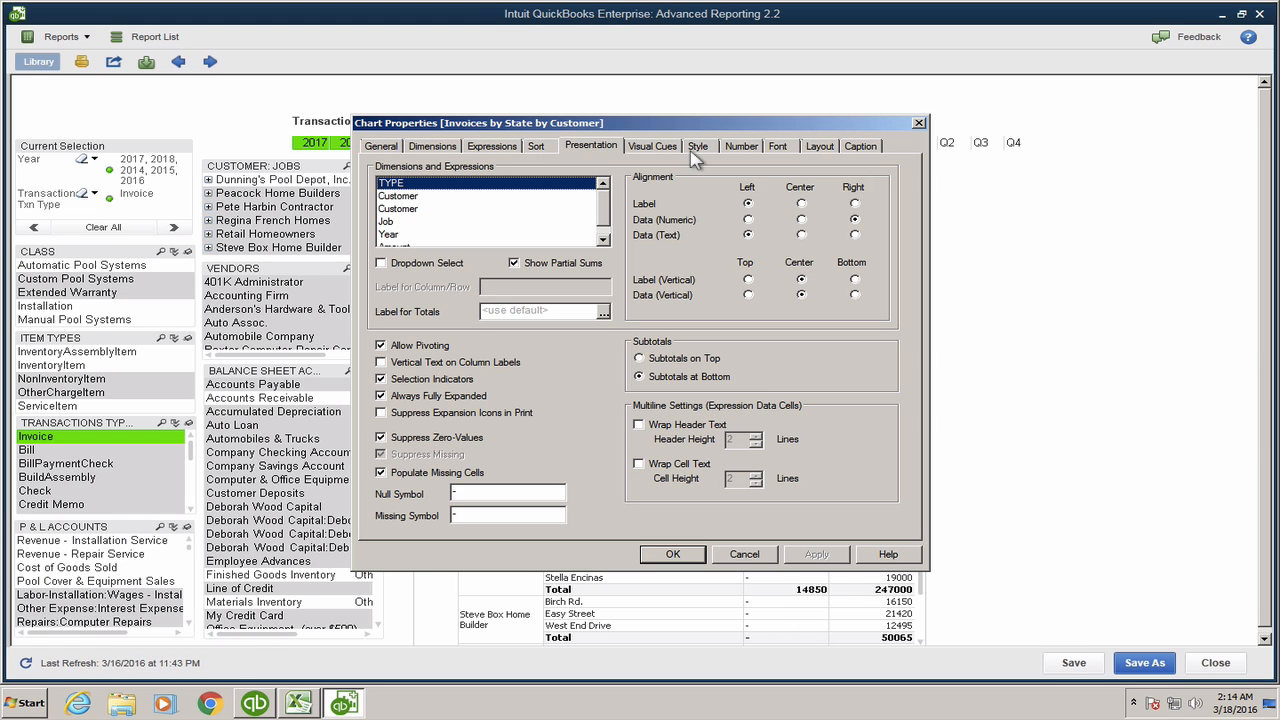
left_click(738, 148)
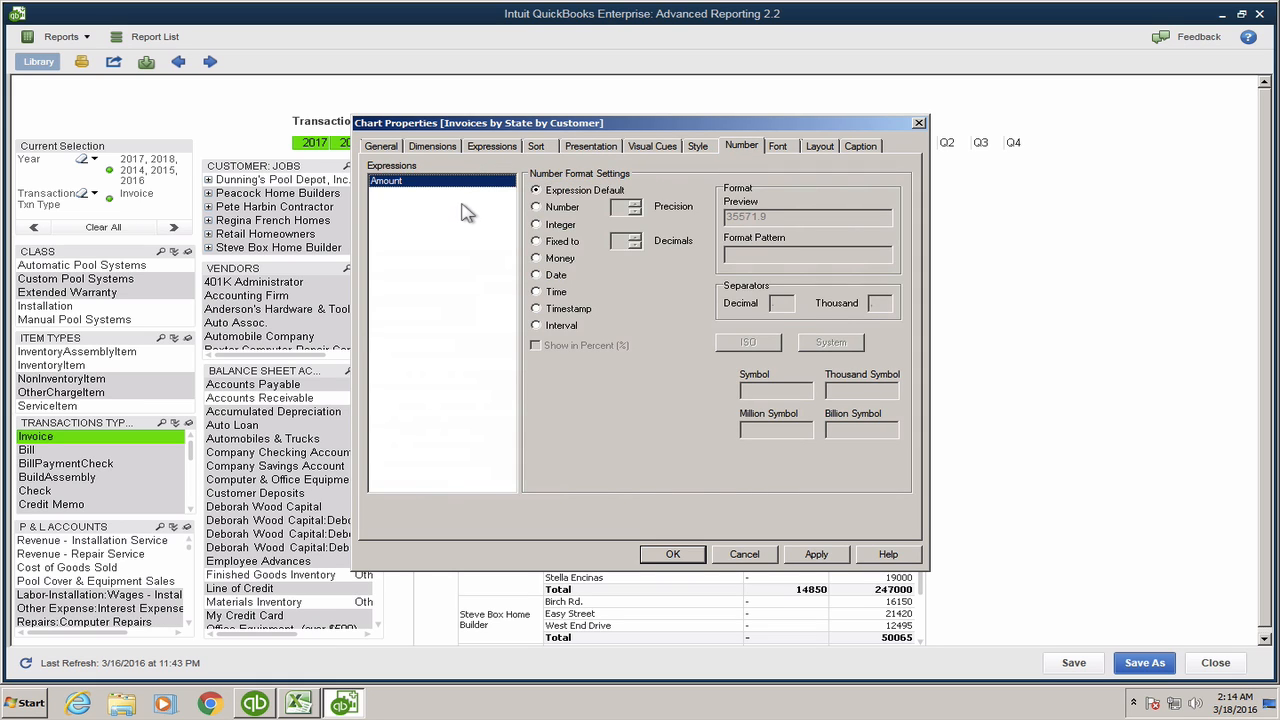
left_click(557, 260)
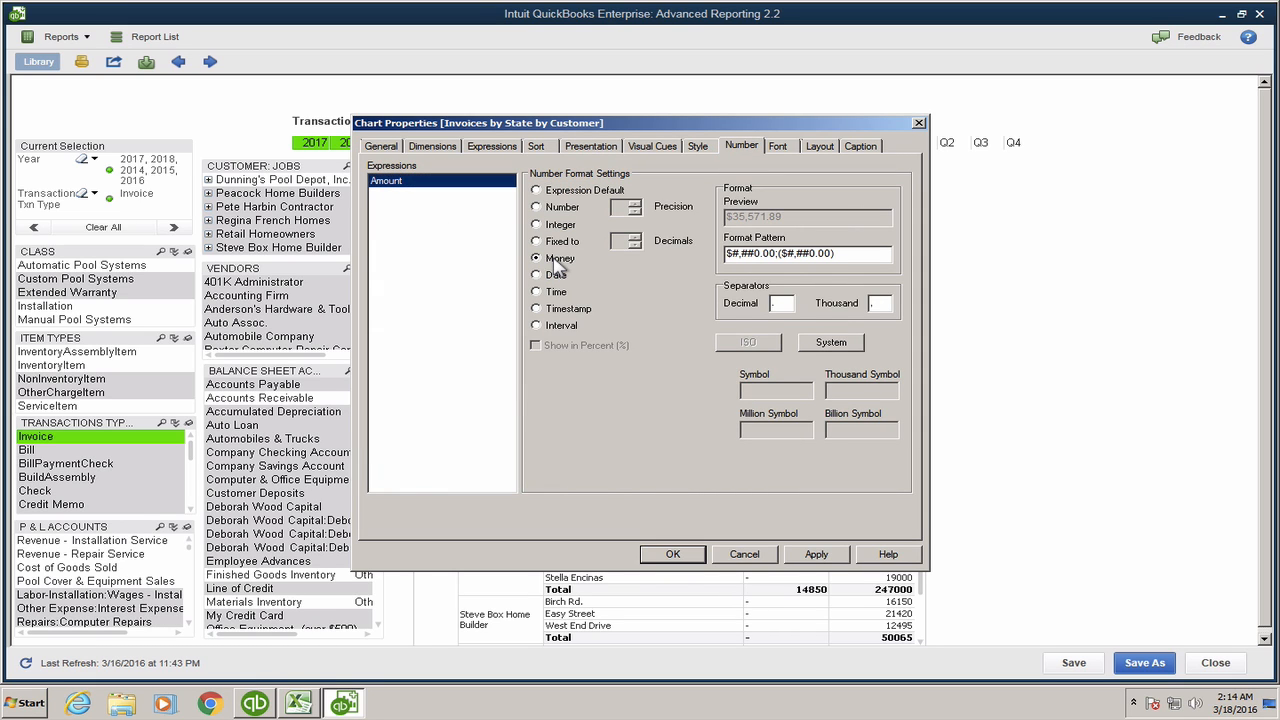
left_click(818, 556)
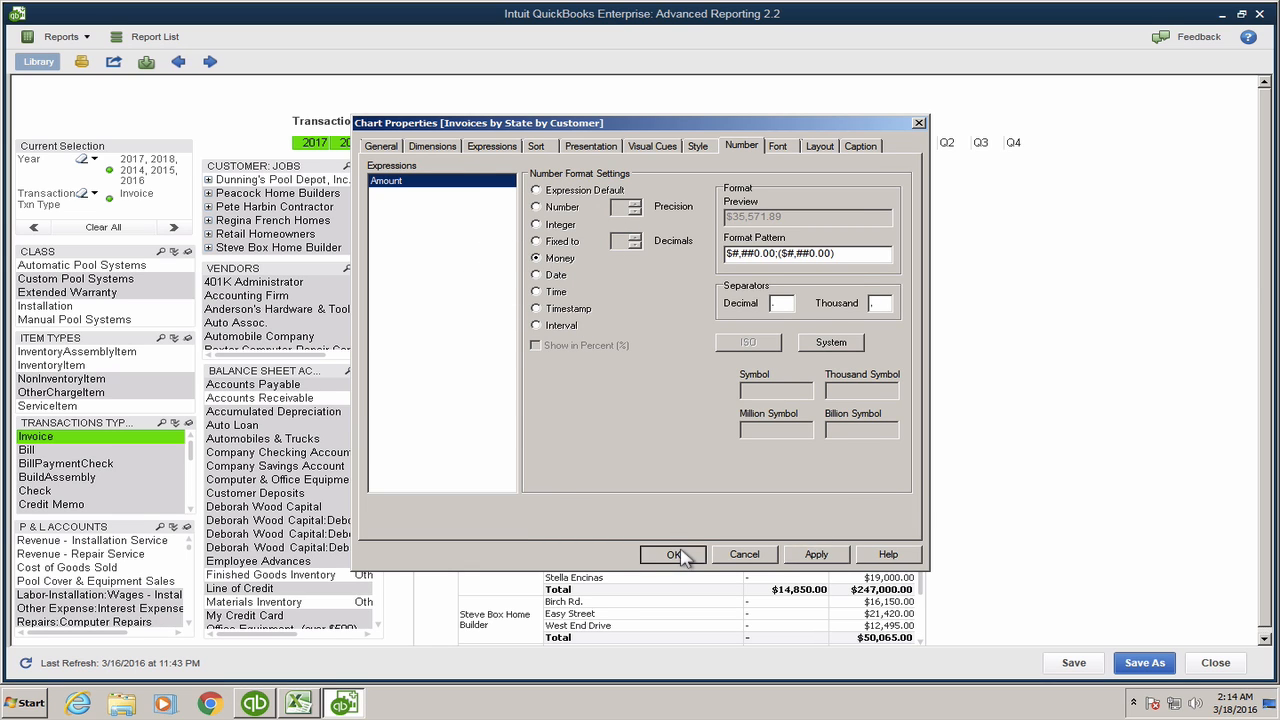
left_click(674, 555)
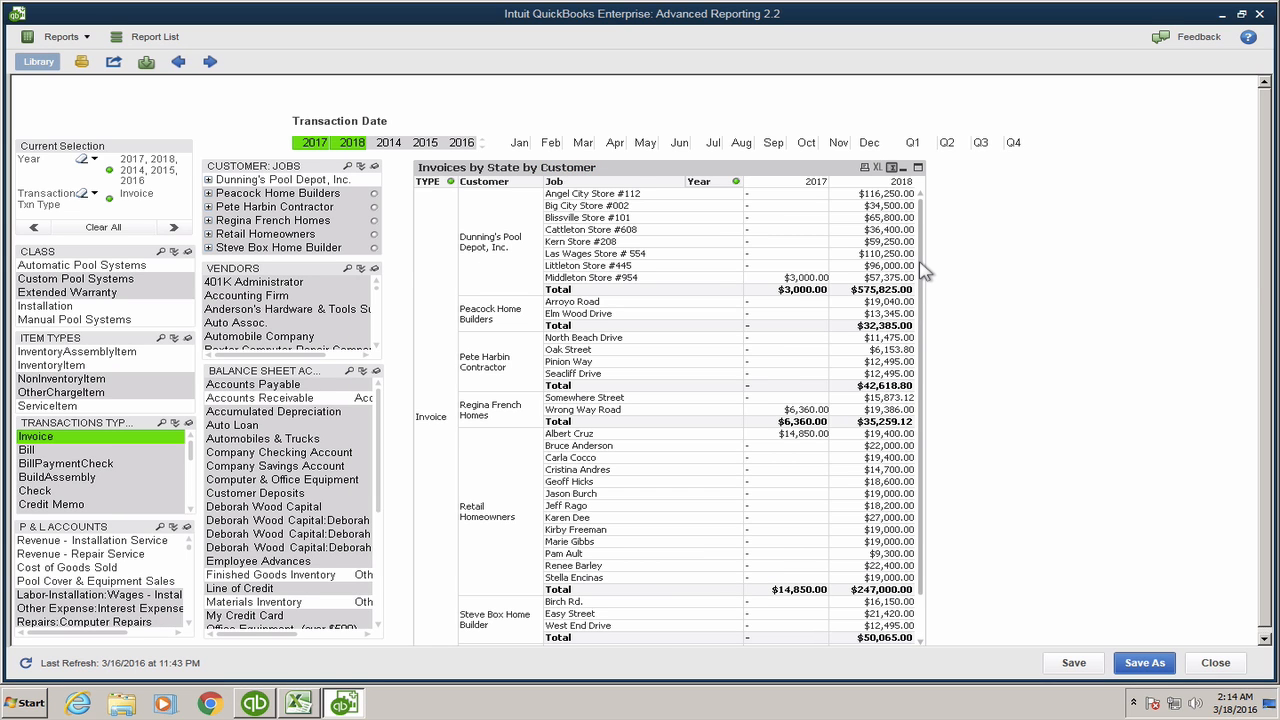
left_click_drag(925, 268, 920, 323)
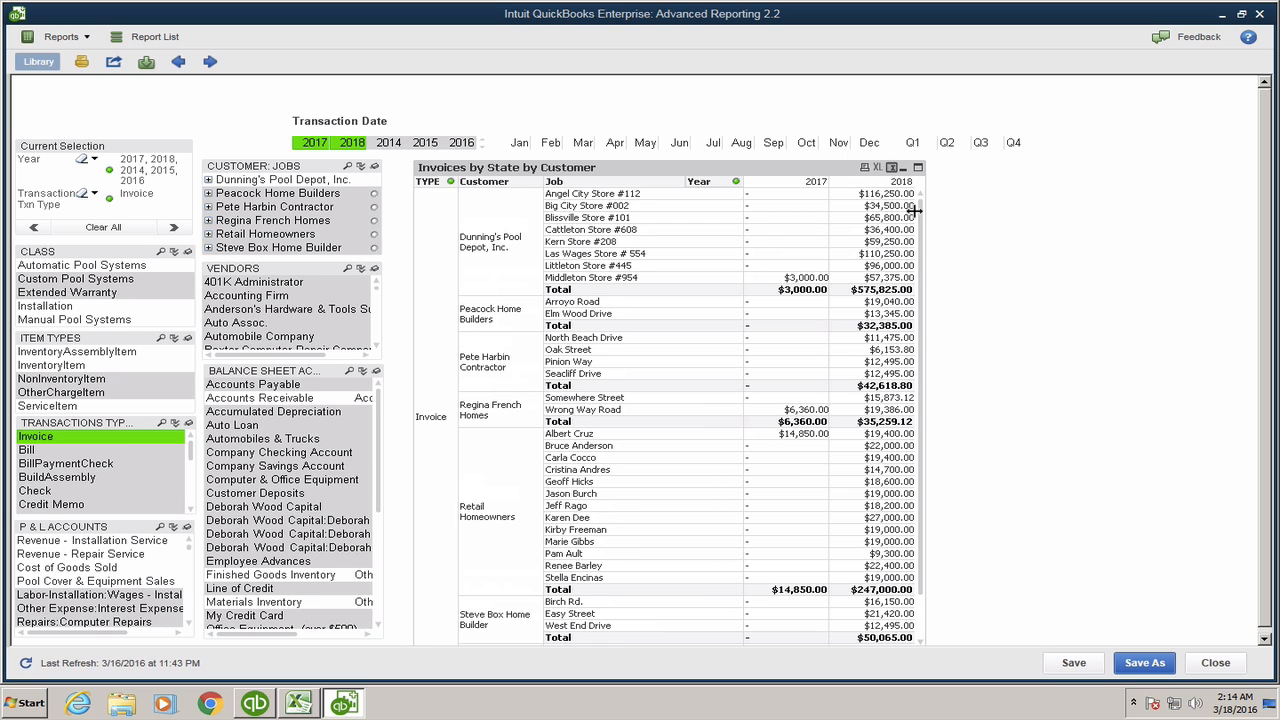
Step: Switch to QuickBooks Enterprise and close the Sales by Customer Summary report without memorizing it
left_click(261, 701)
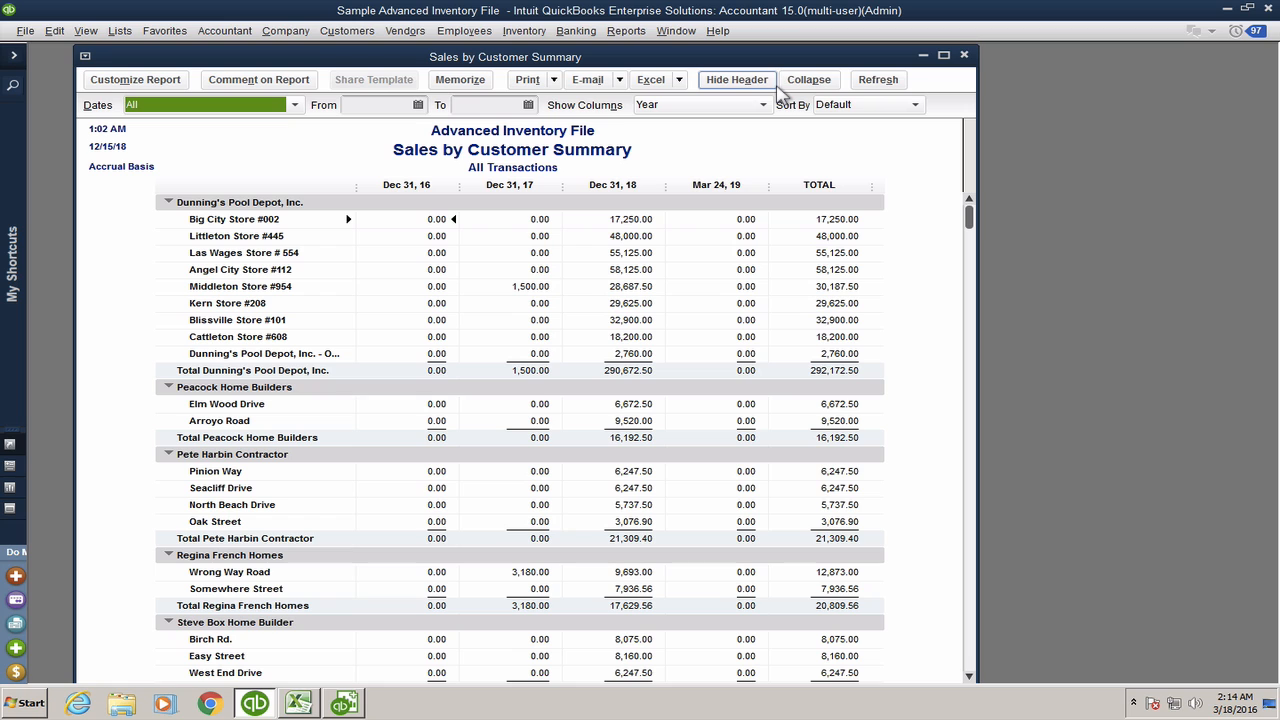
key("Escape")
key("Escape")
key("Escape")
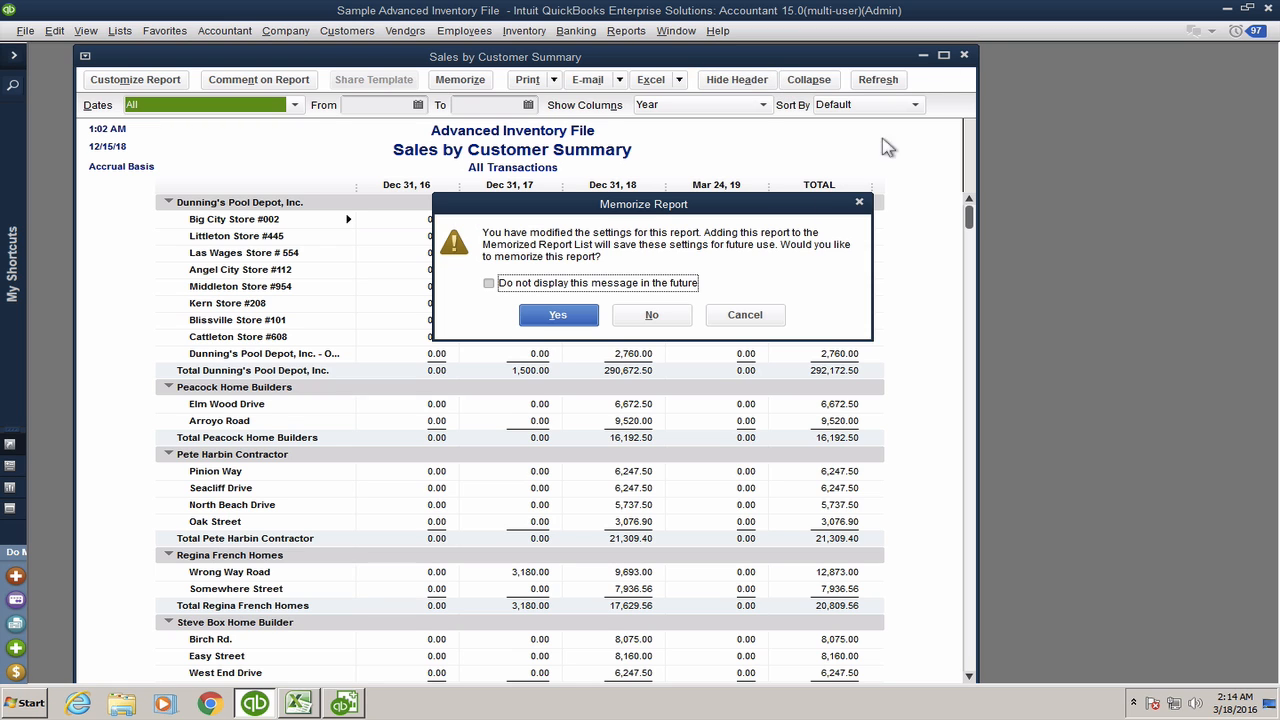
left_click(675, 316)
Step: Create a custom summary report and set its date range to All
left_click(627, 31)
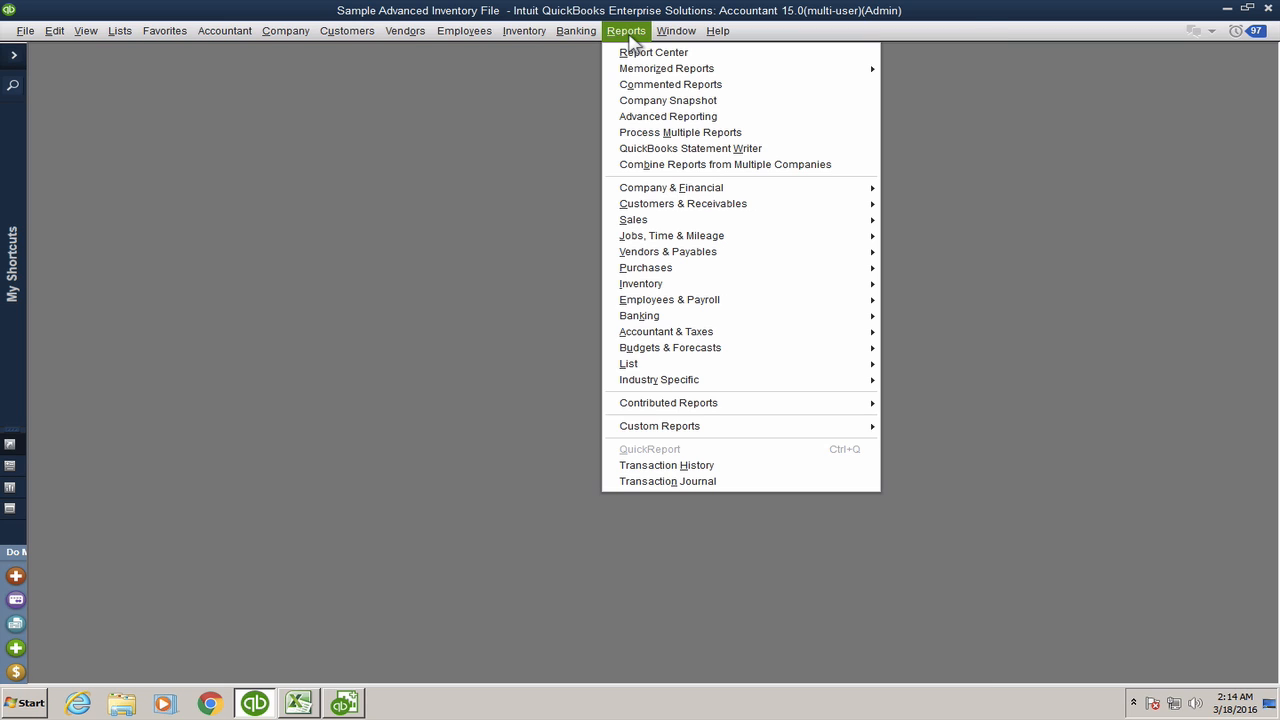
mouse_move(686, 426)
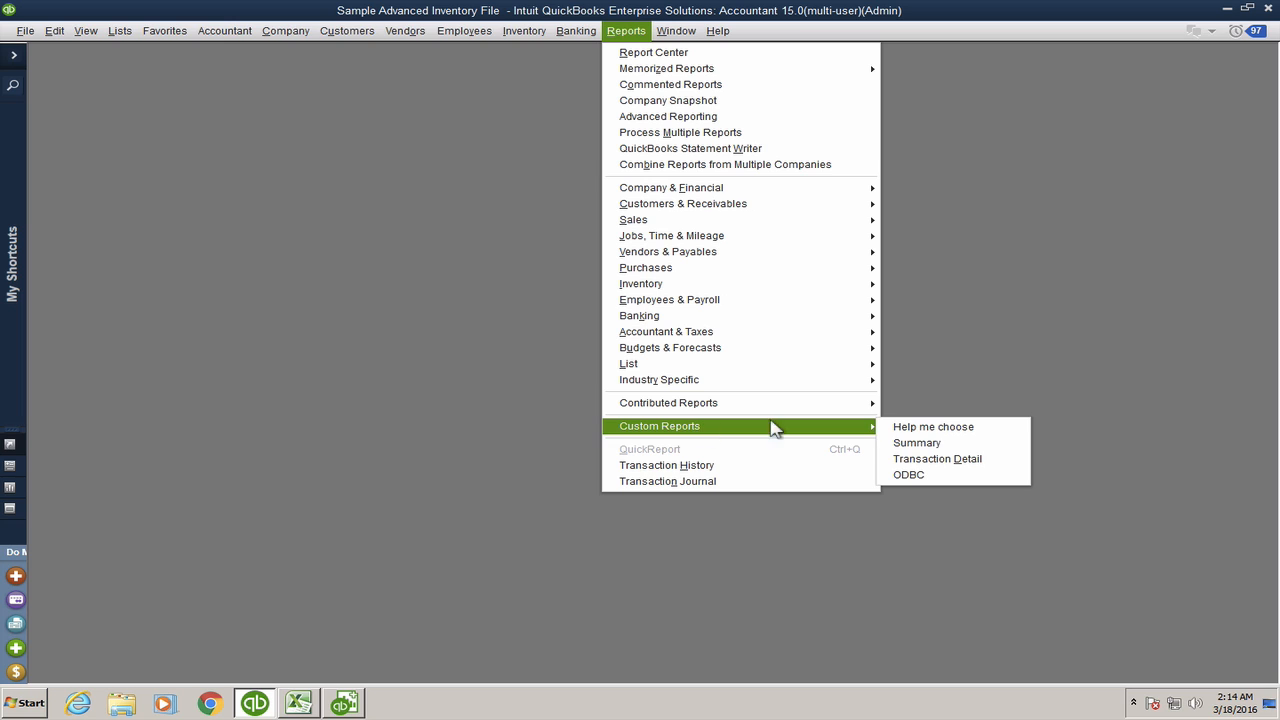
left_click(970, 446)
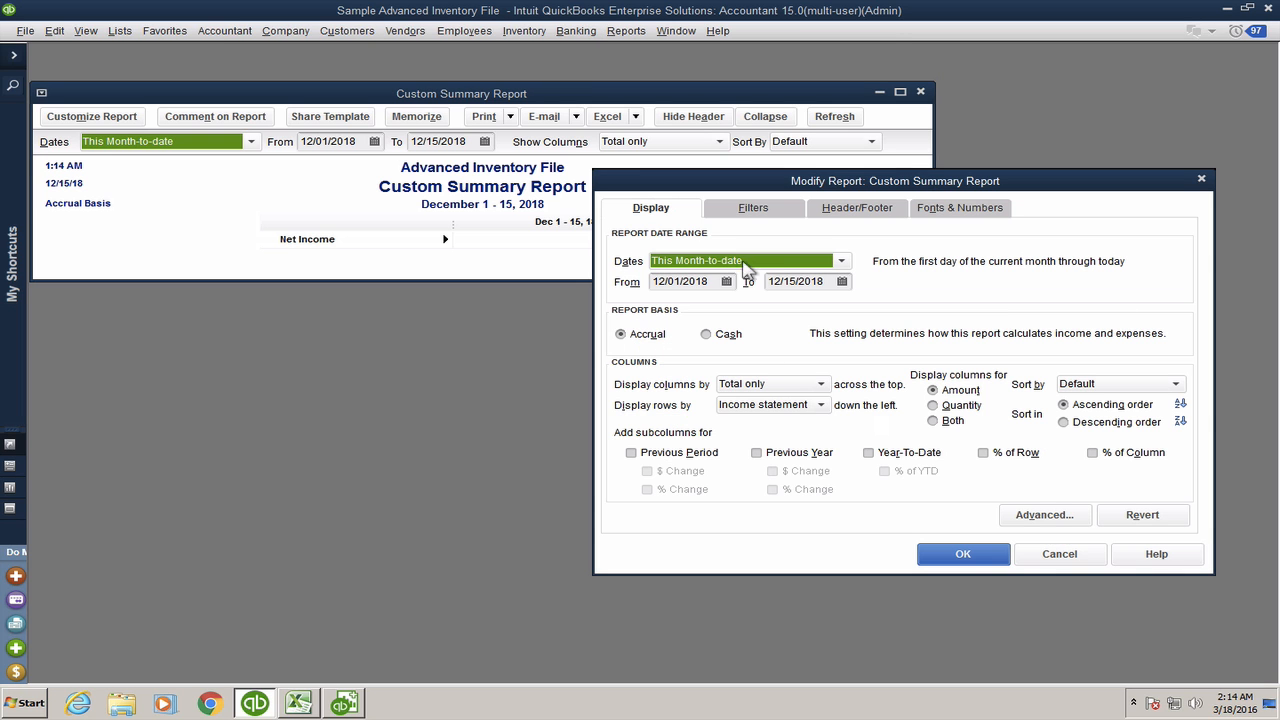
left_click(720, 262)
left_click(690, 283)
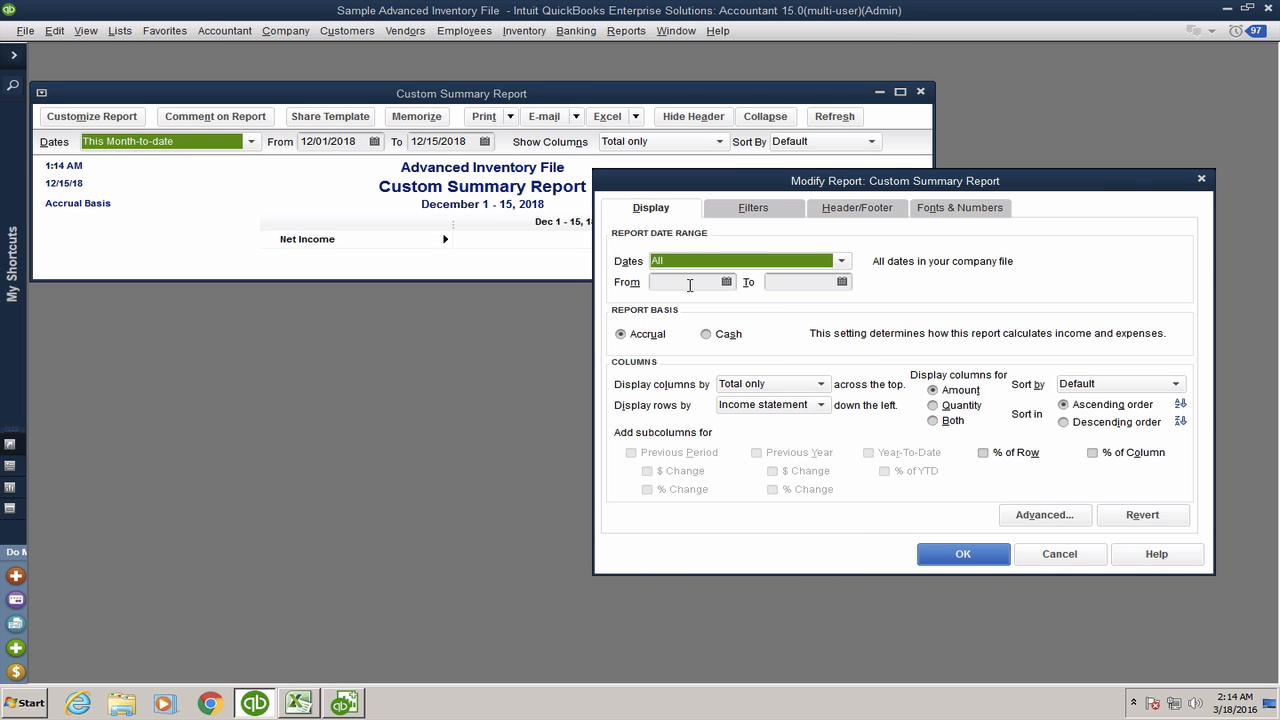
Step: Set the custom summary report to display columns by Year and rows by Customer
left_click(753, 388)
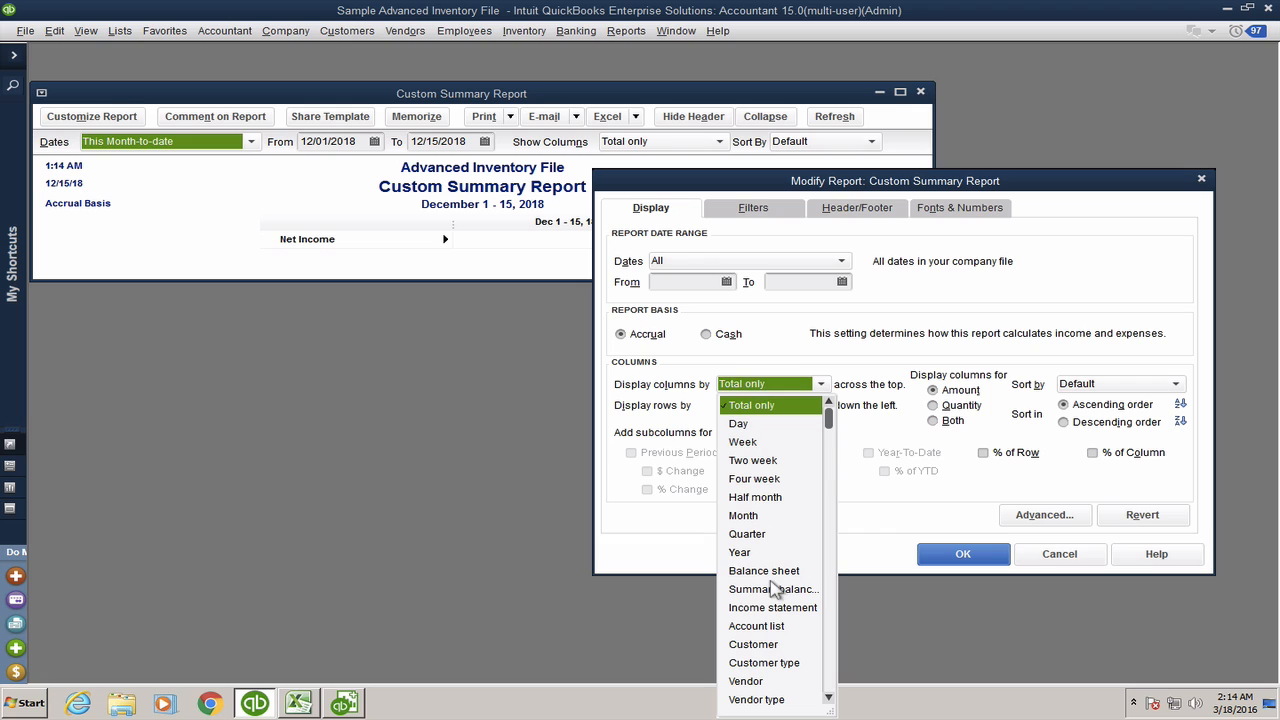
left_click(773, 645)
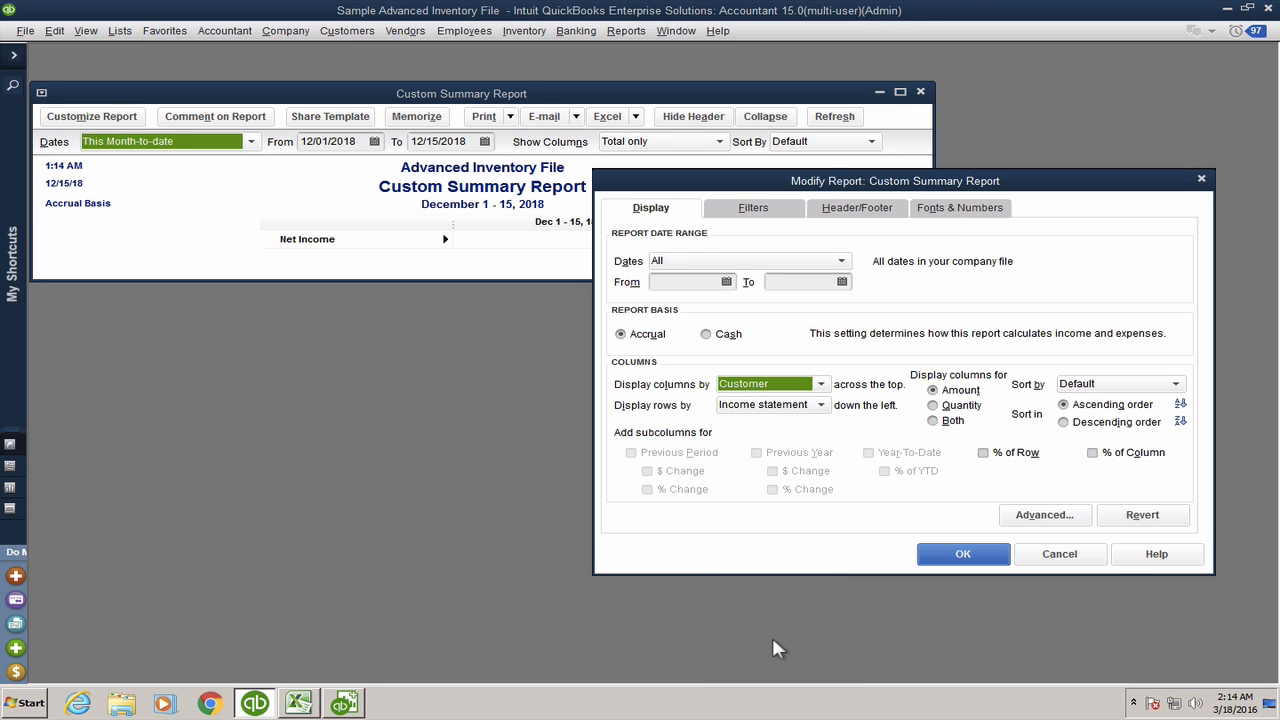
left_click(765, 410)
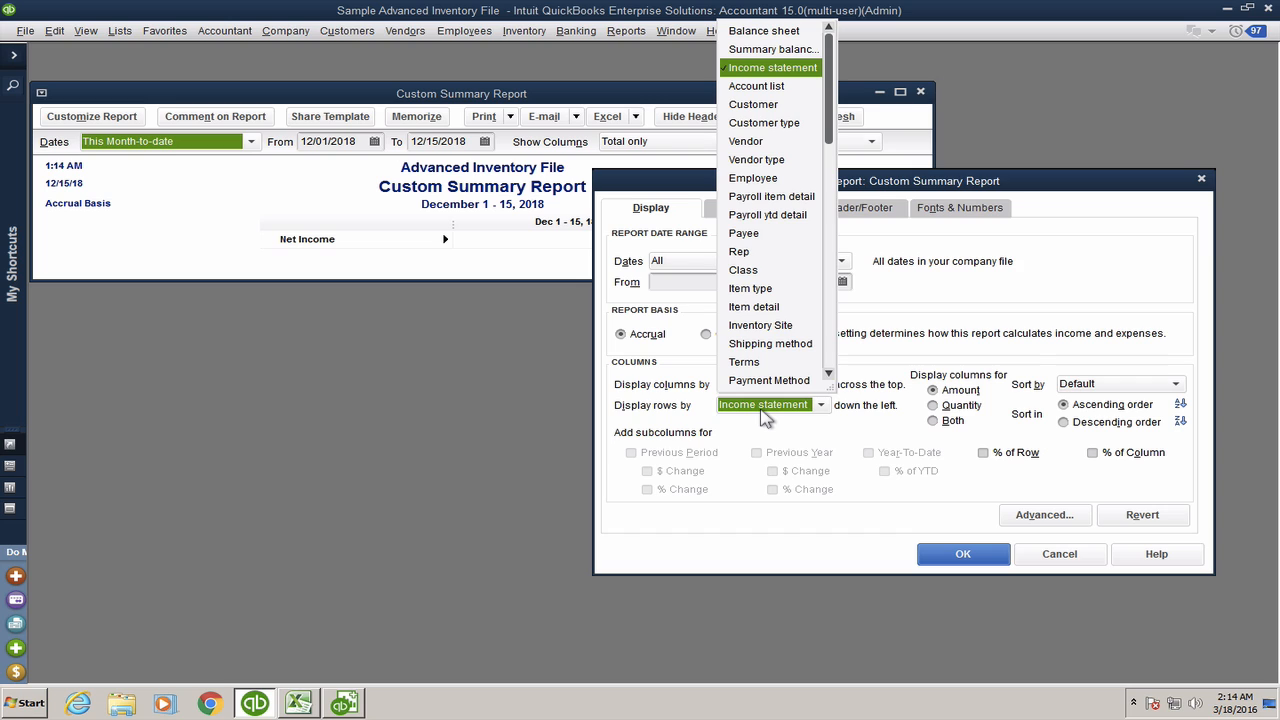
left_click_drag(828, 134, 828, 46)
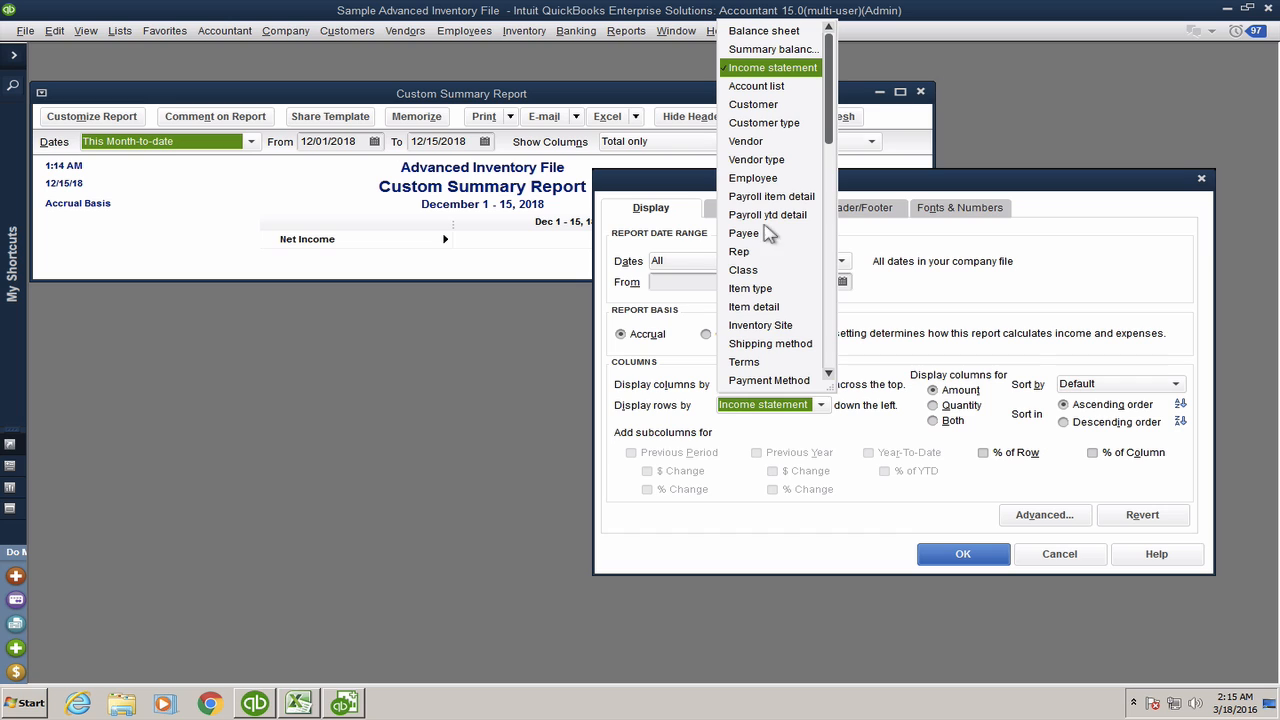
left_click(760, 104)
left_click(752, 383)
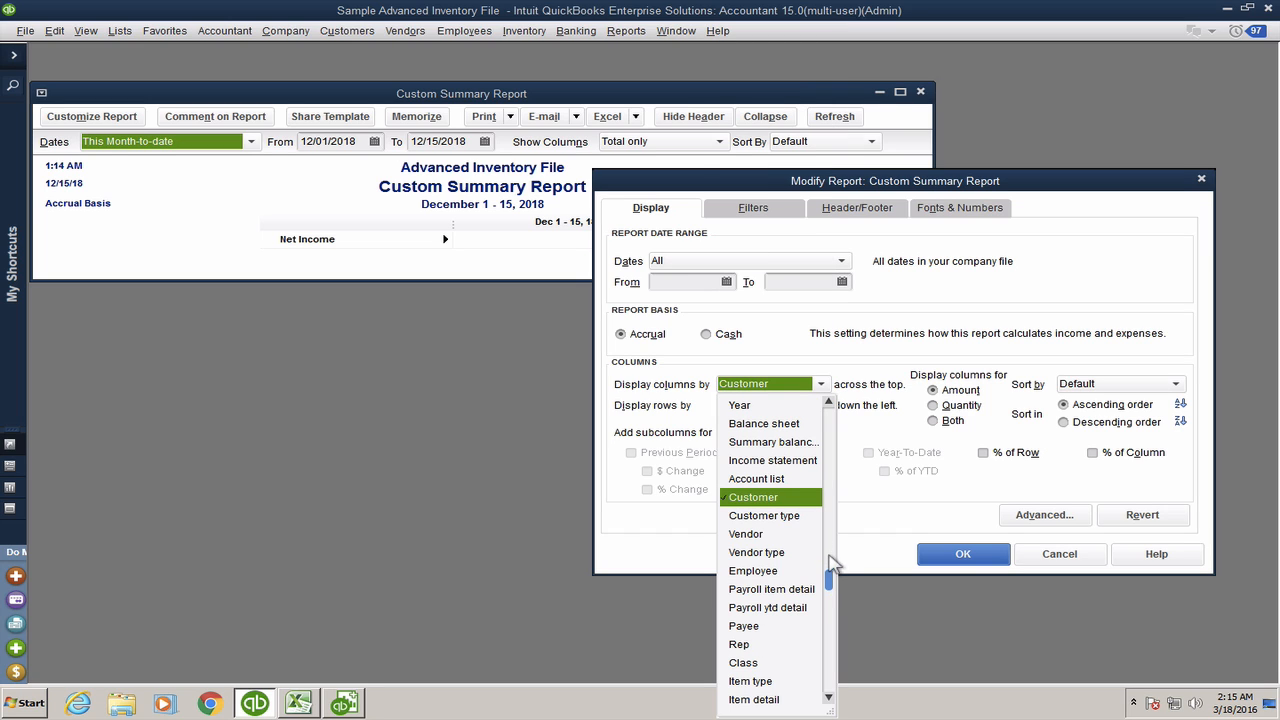
left_click(746, 405)
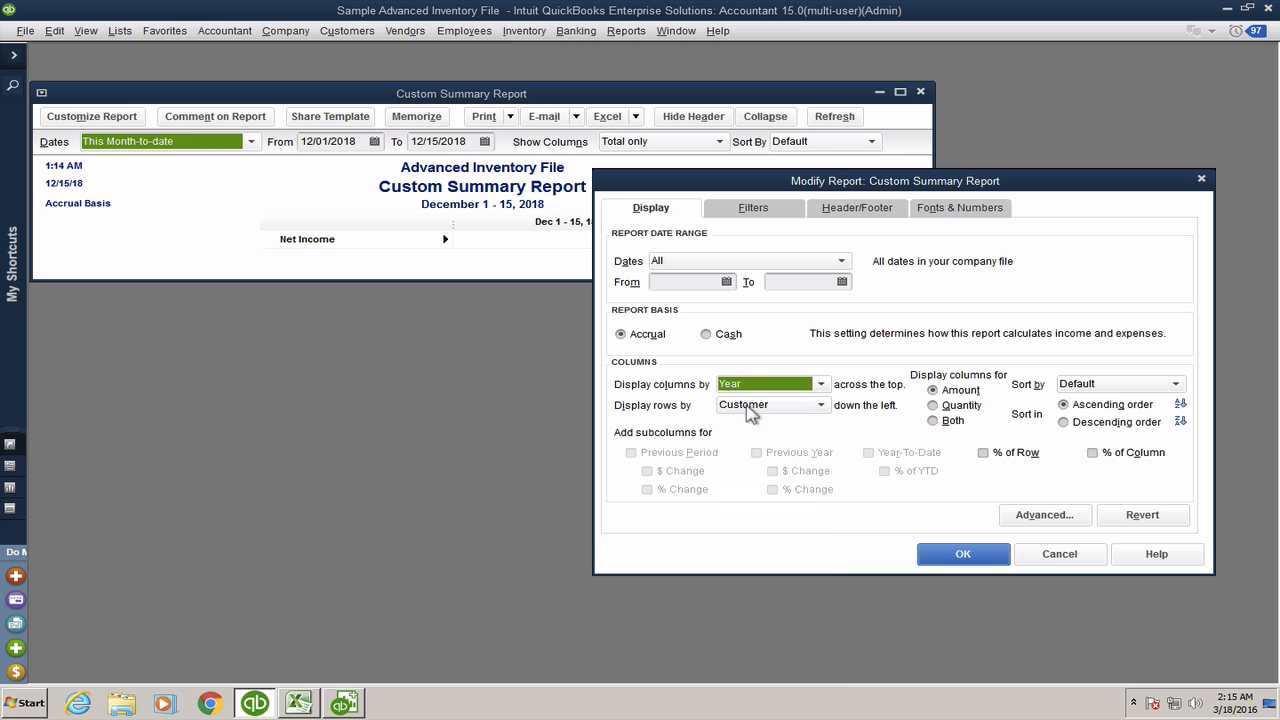
Step: Filter the custom summary report by TransactionType, set to Invoice
left_click(750, 209)
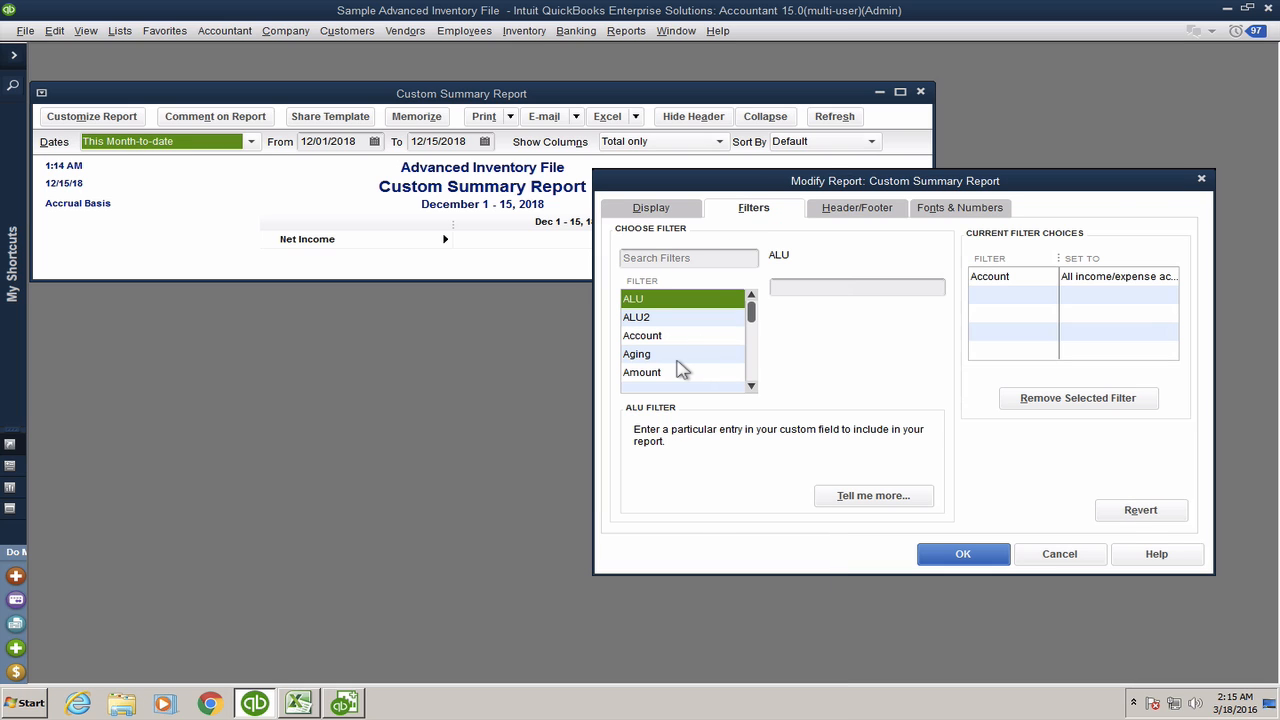
left_click(658, 258)
type("tra")
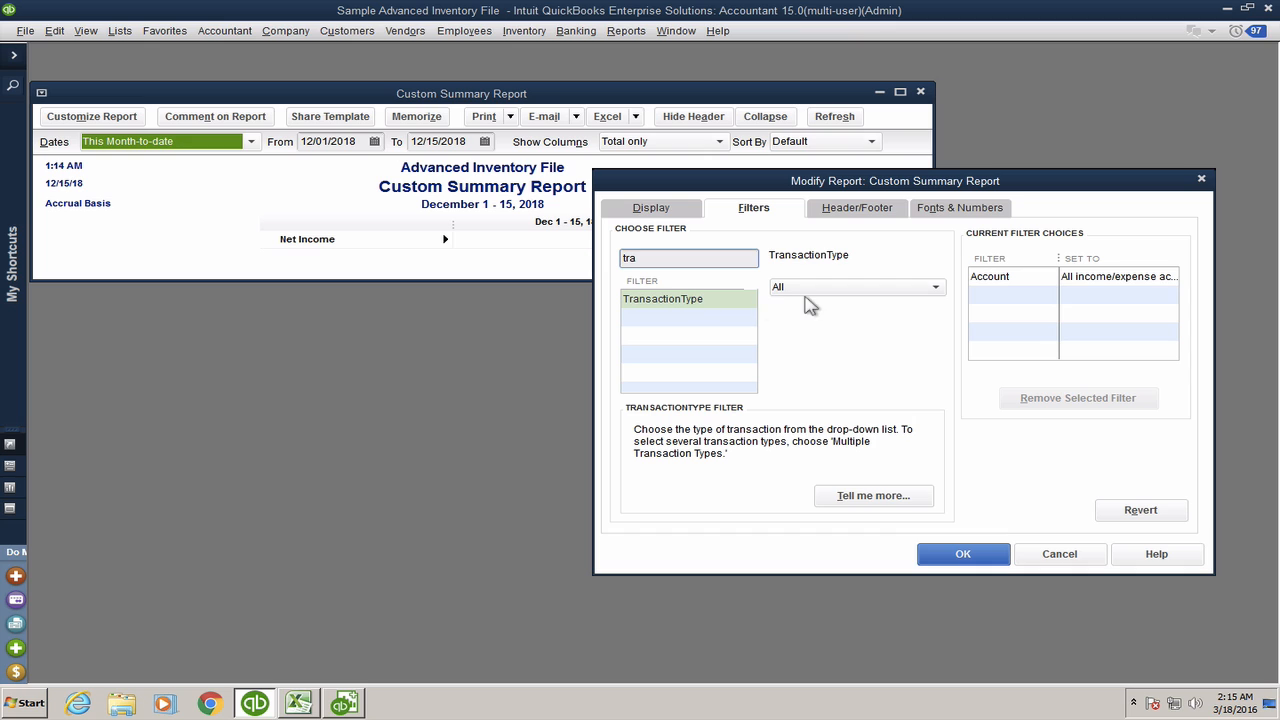
left_click(810, 288)
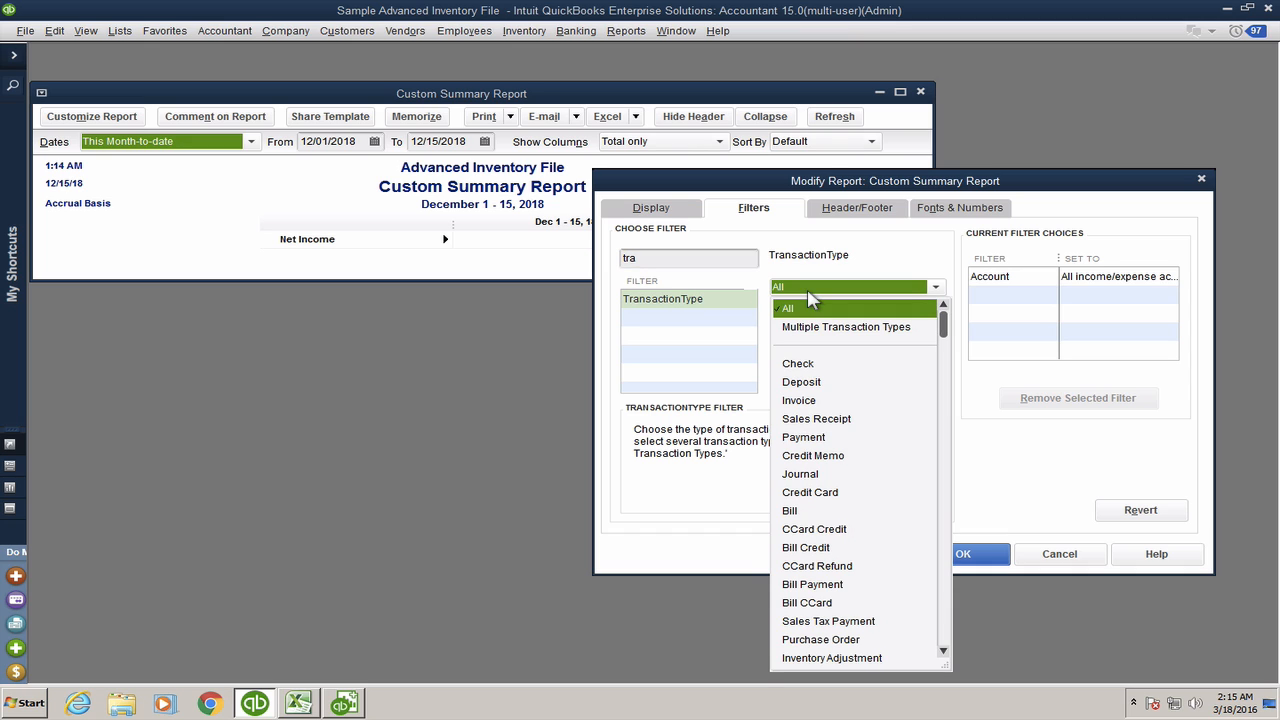
scroll(835, 568, "down", 3)
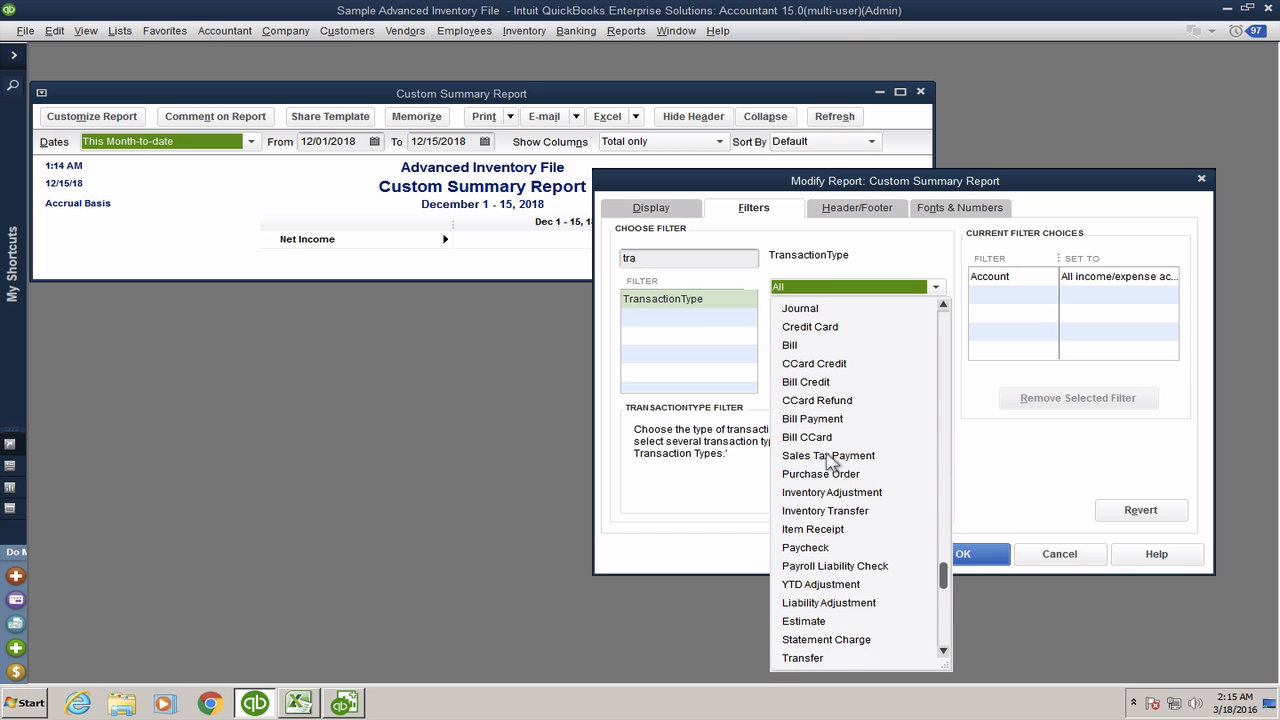
scroll(830, 461, "up", 2)
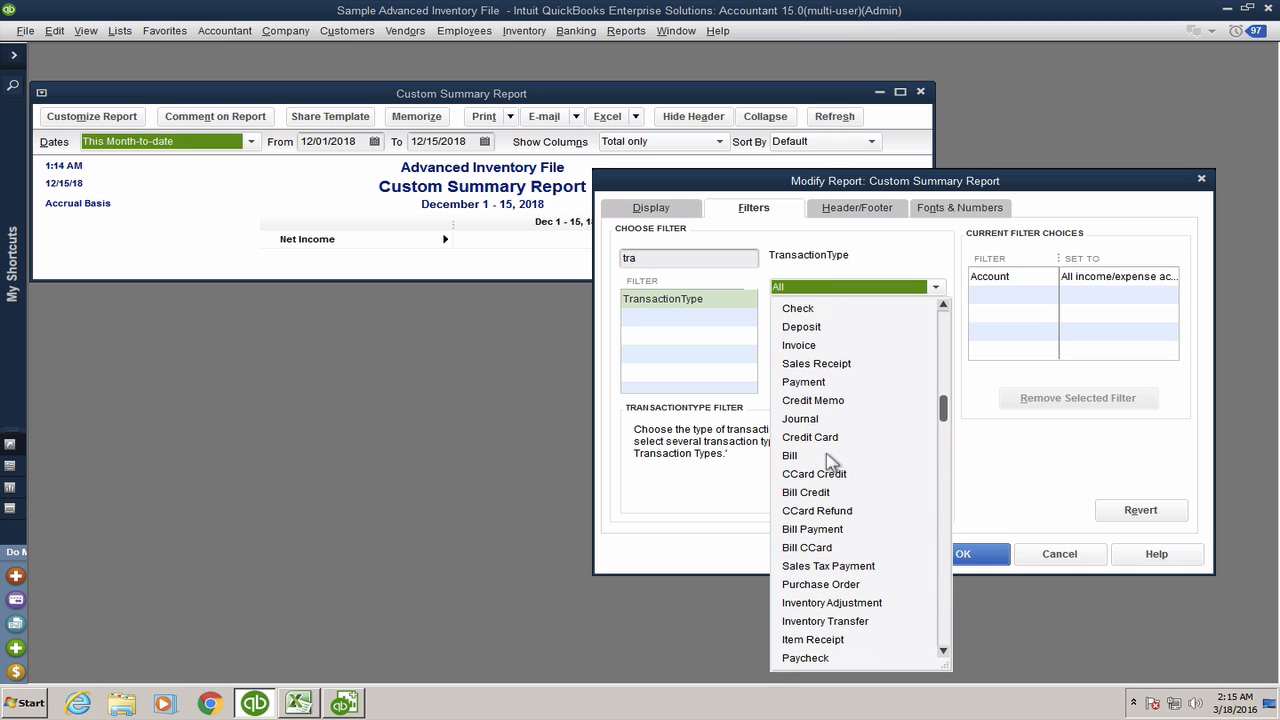
left_click(815, 345)
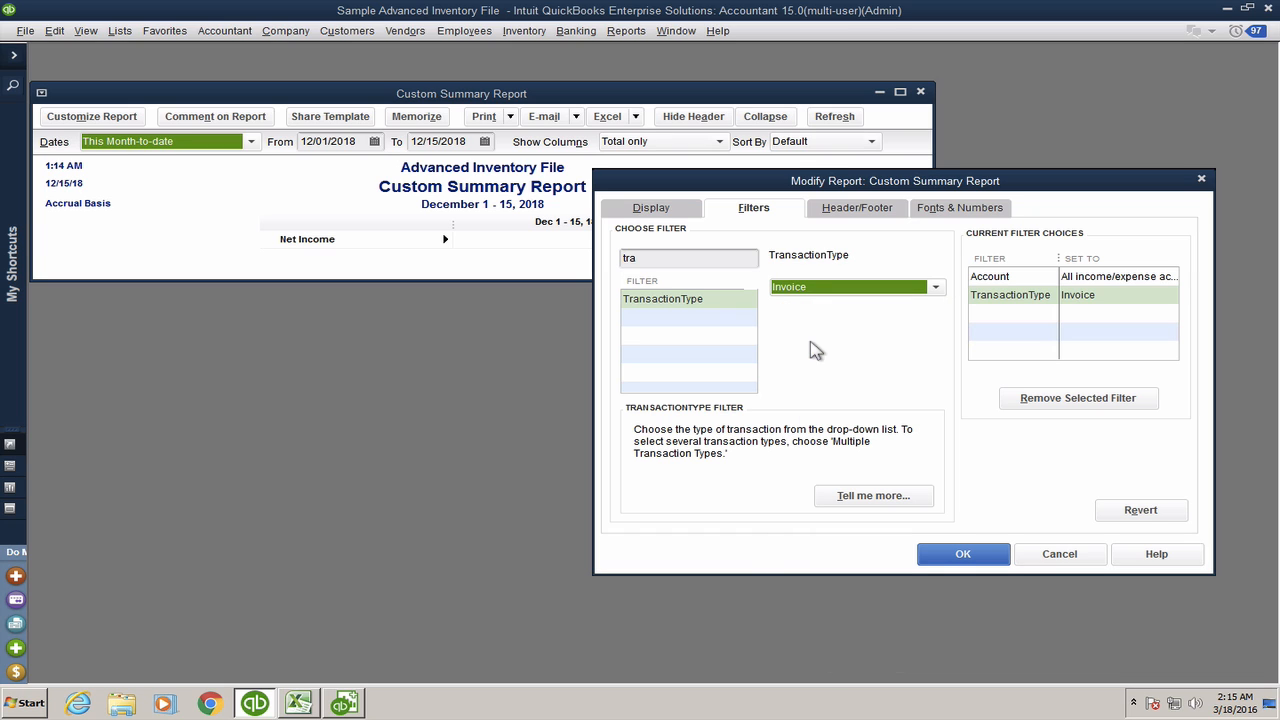
Step: Change the Account filter to All ordinary income accounts and apply the report modifications
left_click(992, 278)
left_click(937, 287)
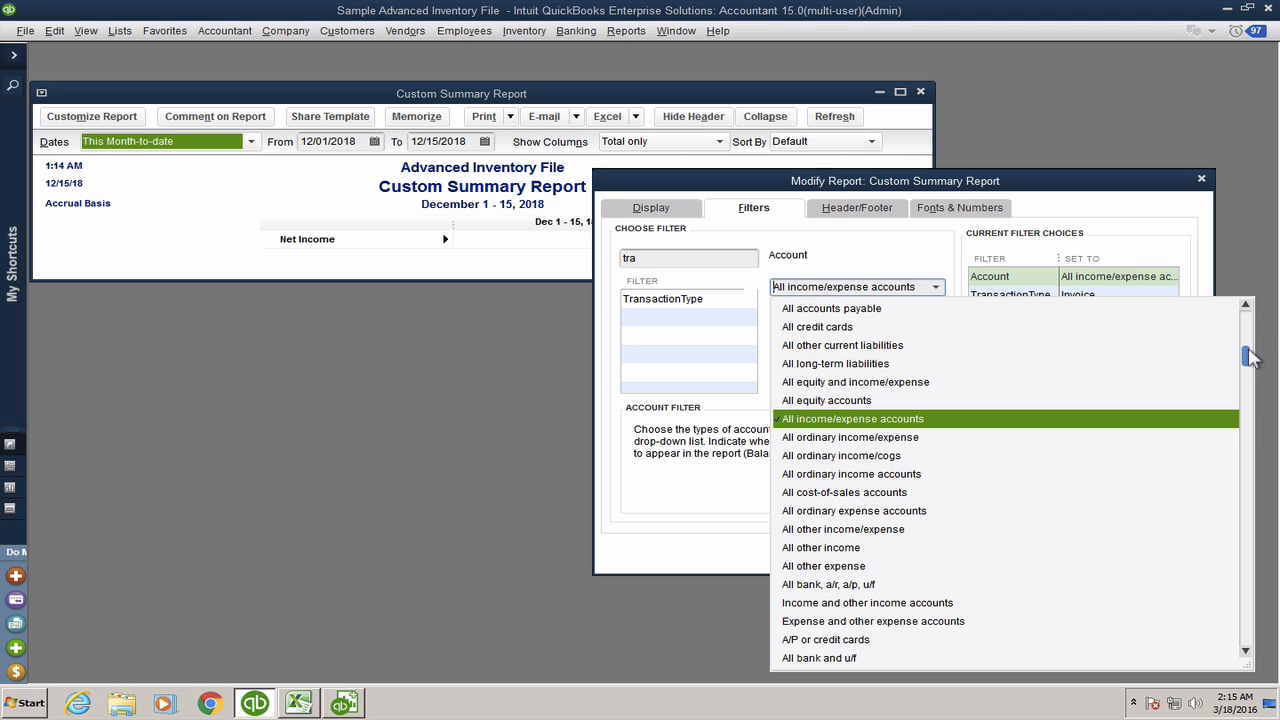
mouse_move(1250, 357)
left_mouse_down()
mouse_move(1250, 312)
mouse_move(1250, 362)
left_mouse_up()
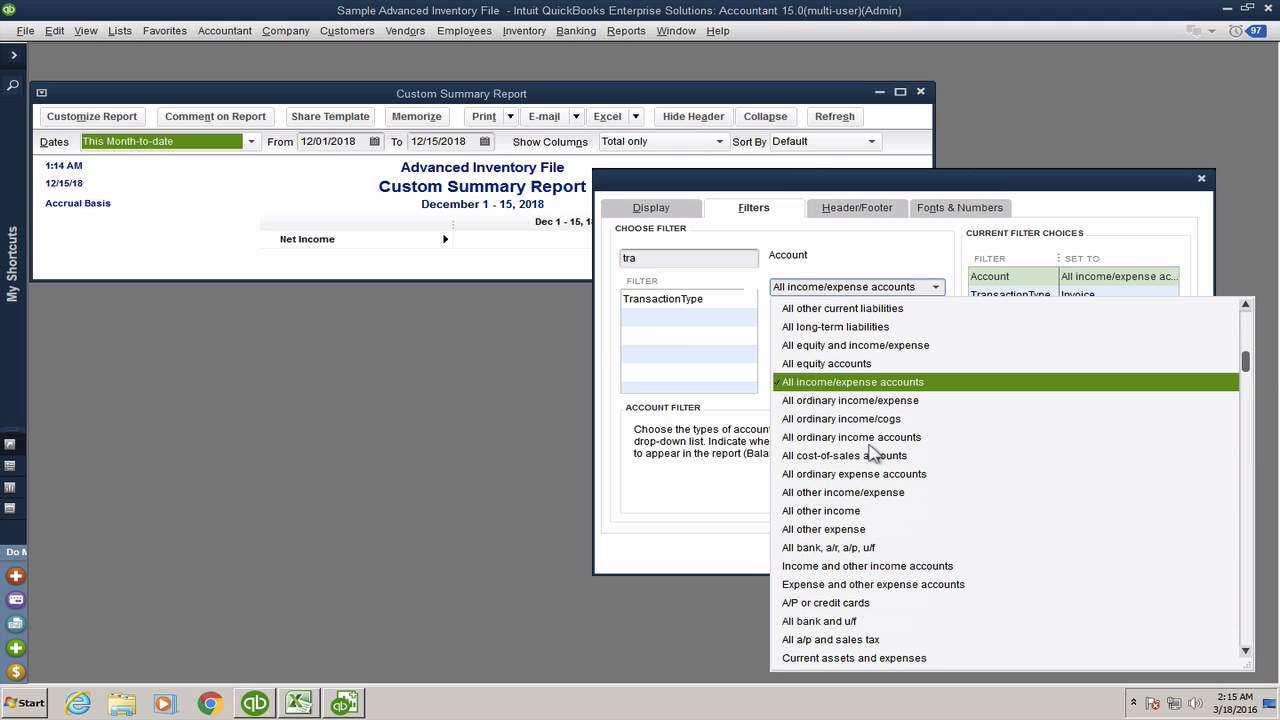
left_click(829, 443)
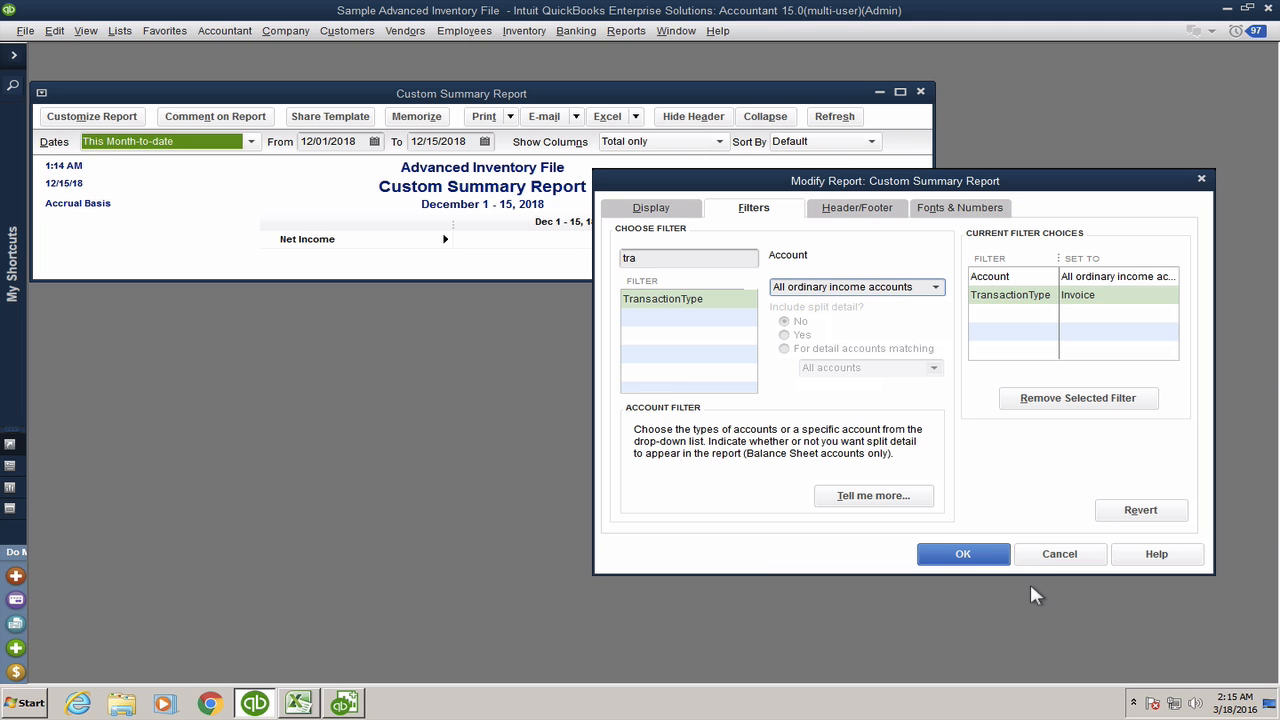
left_click(963, 556)
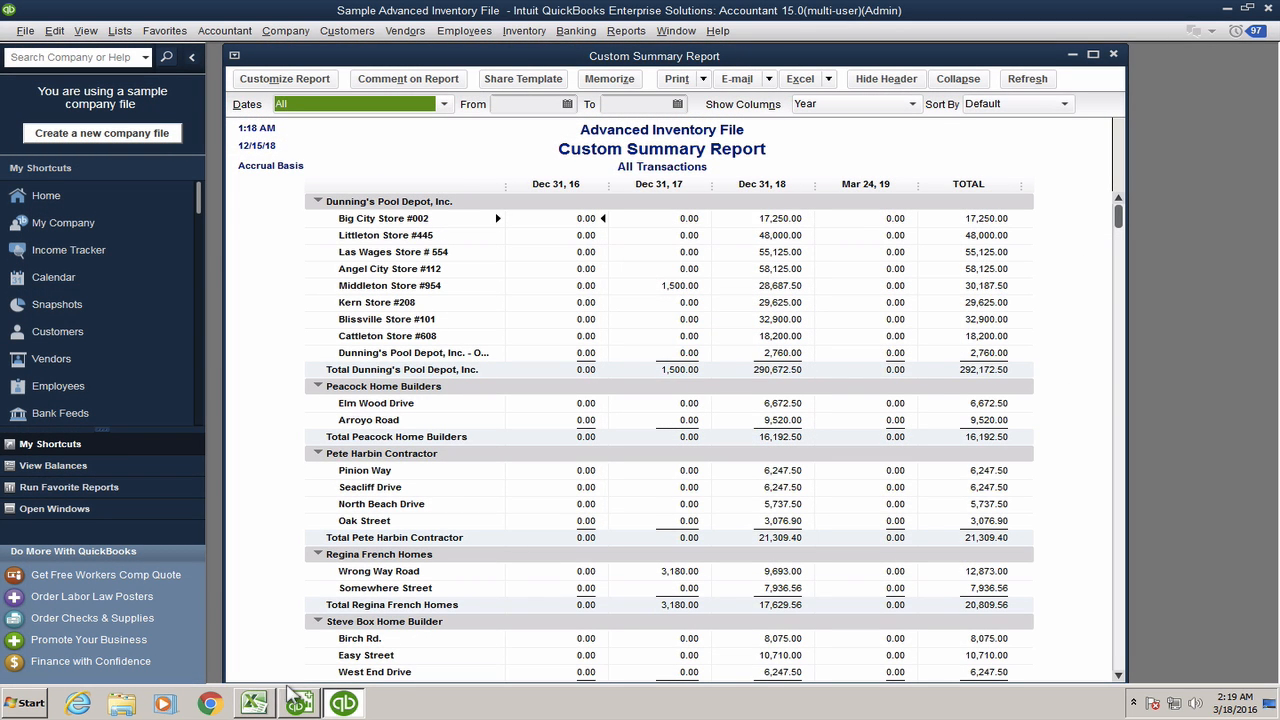
Step: Switch to Advanced Reporting and select all item types from InventoryAssemblyItem through ServiceItem
mouse_move(302, 705)
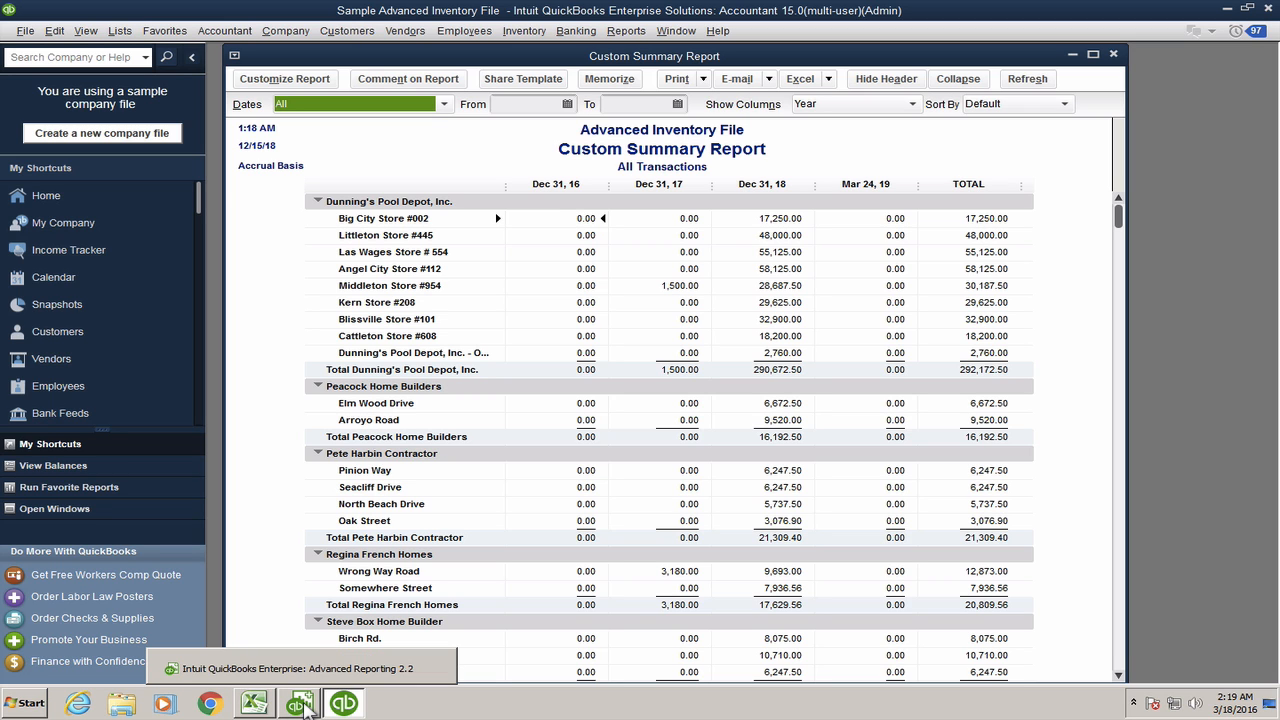
left_click(302, 705)
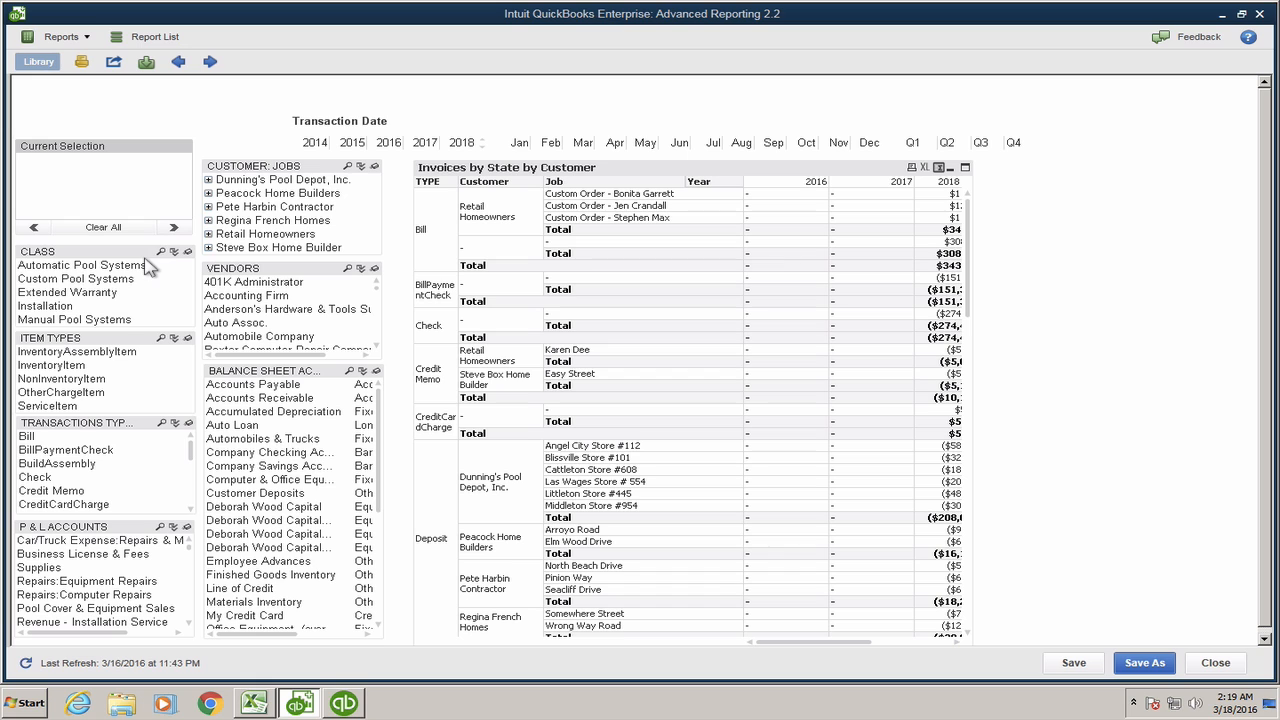
left_click(100, 354)
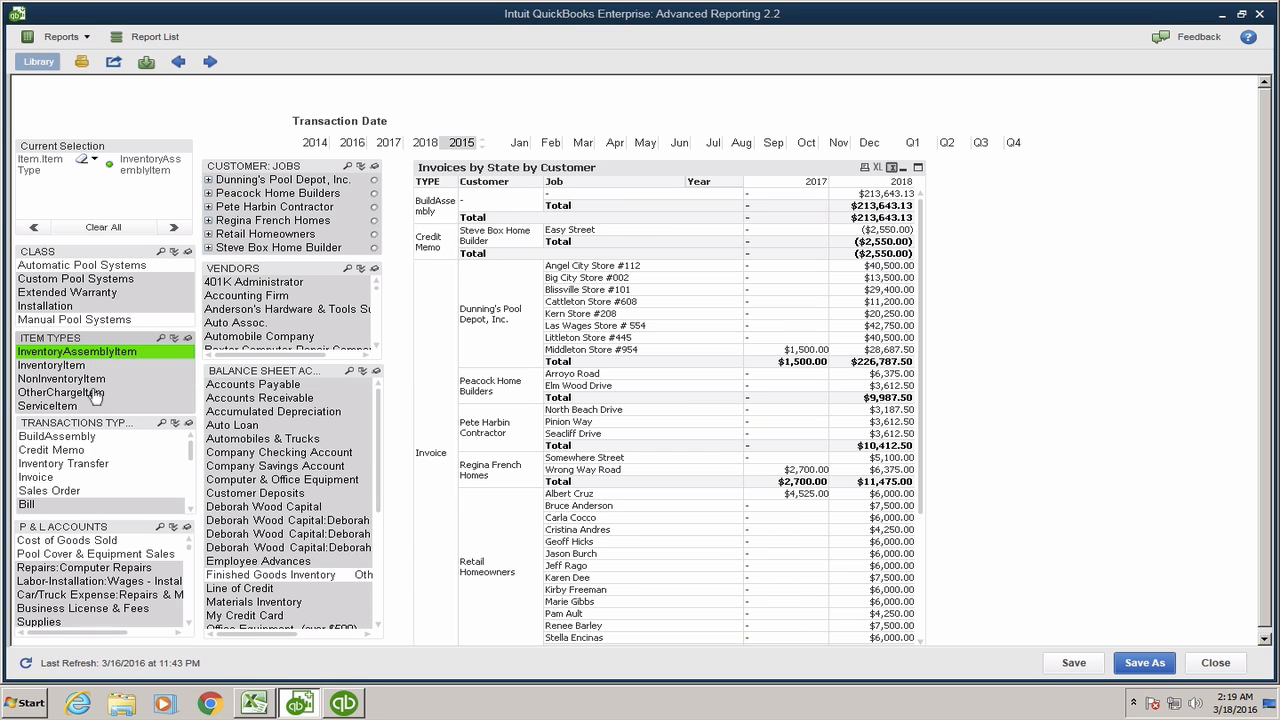
left_click(81, 406, "shift")
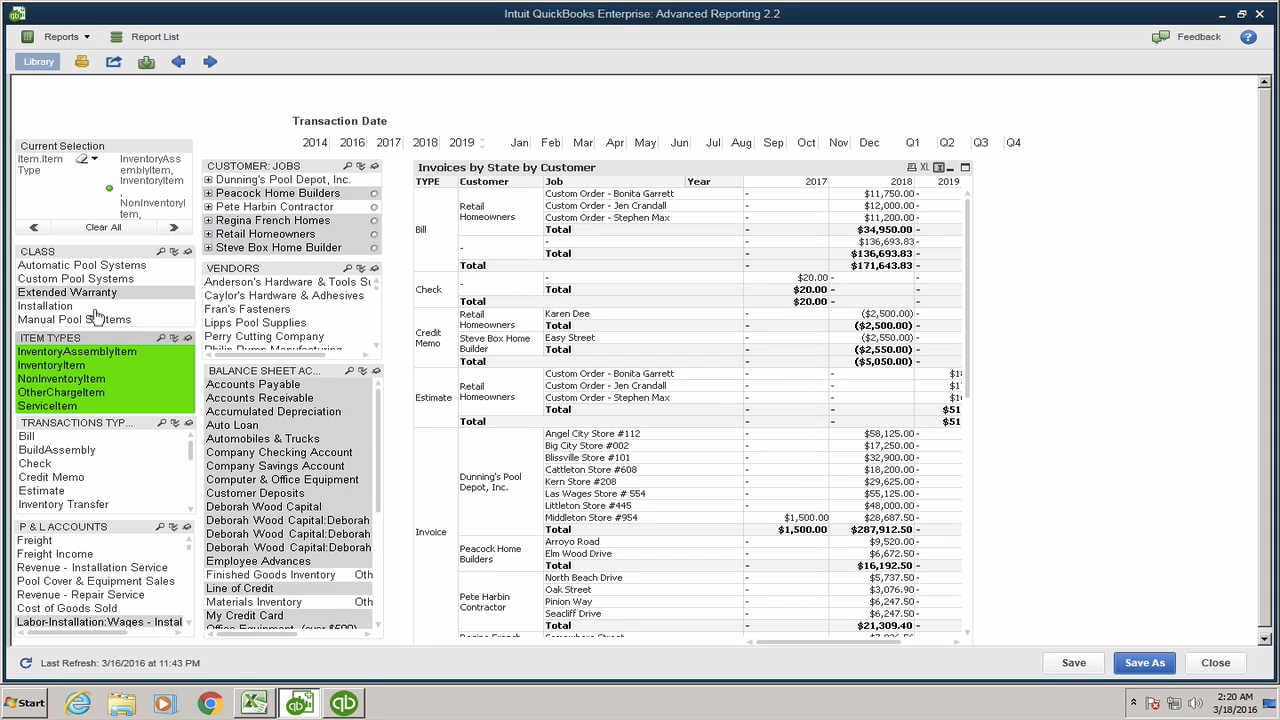
Step: Select all transaction years from 2014 through 2019 and limit the transaction type to Invoice
left_click(395, 150)
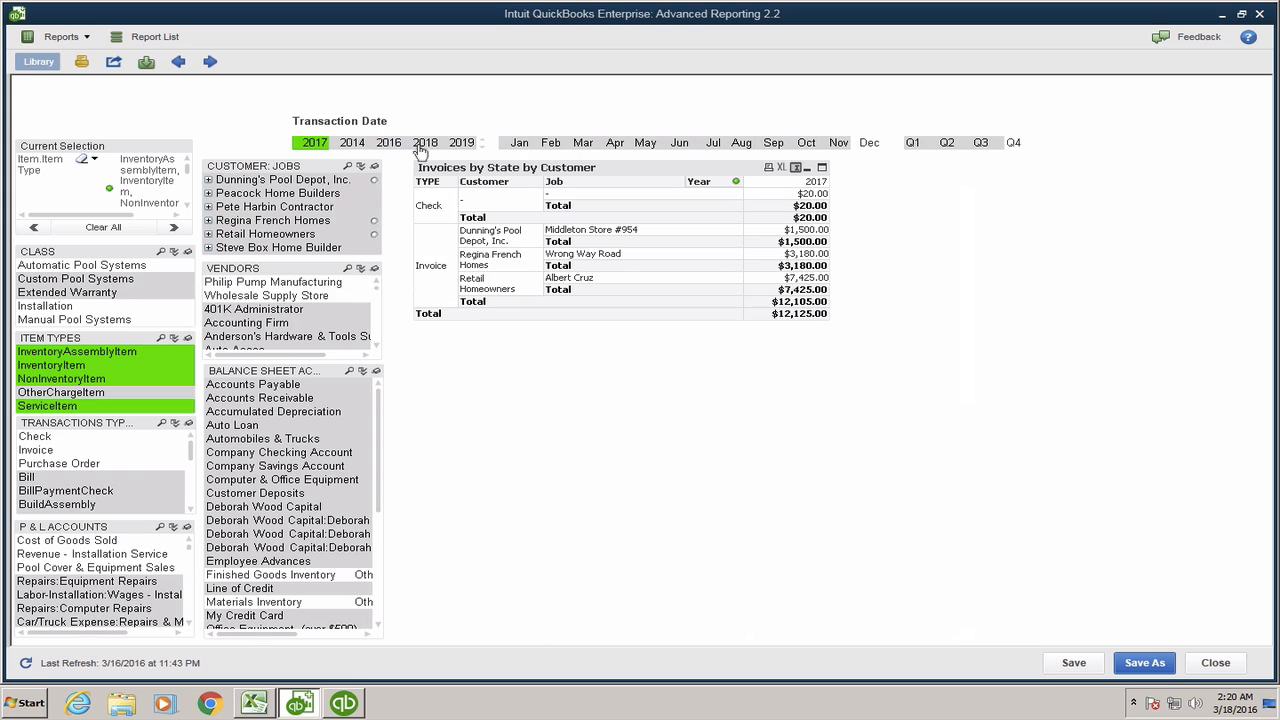
left_click(425, 149, "shift")
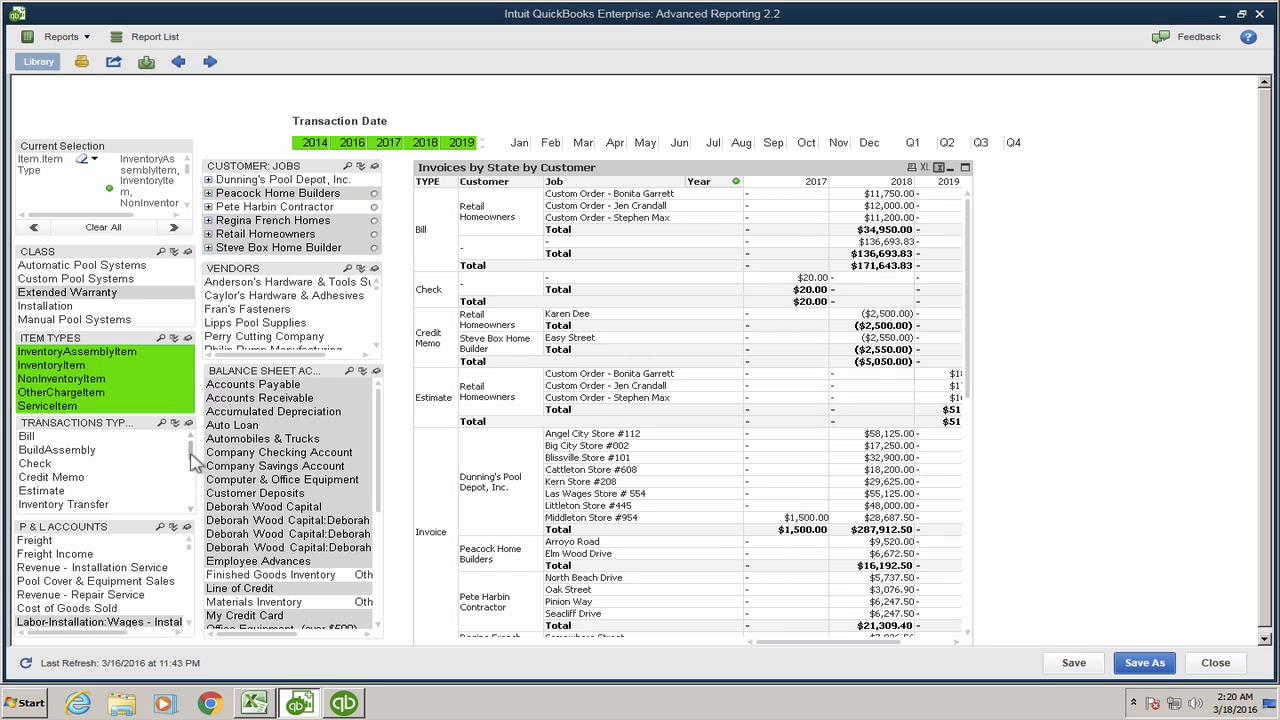
left_click_drag(190, 450, 195, 470)
left_click(60, 465)
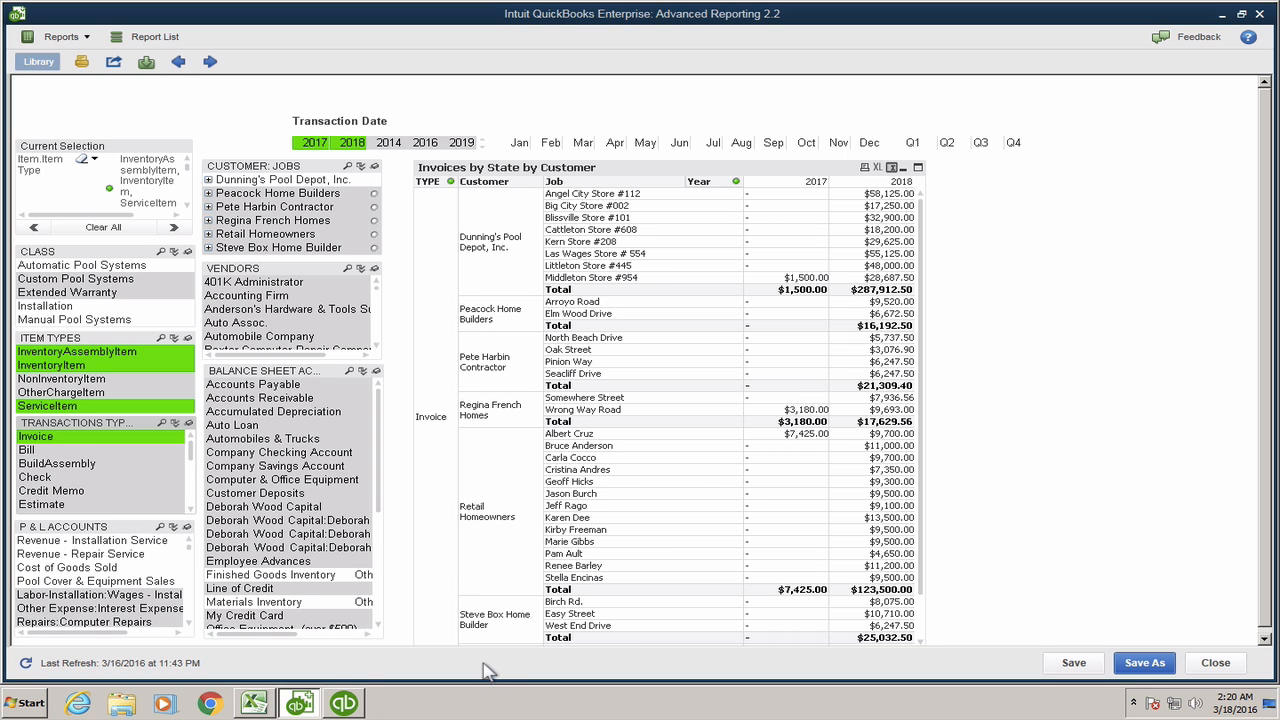
Step: Compare the customer and job amounts for 2017 and 2018 between QuickBooks' Custom Summary Report and the Advanced Reporting invoice chart
left_click(343, 704)
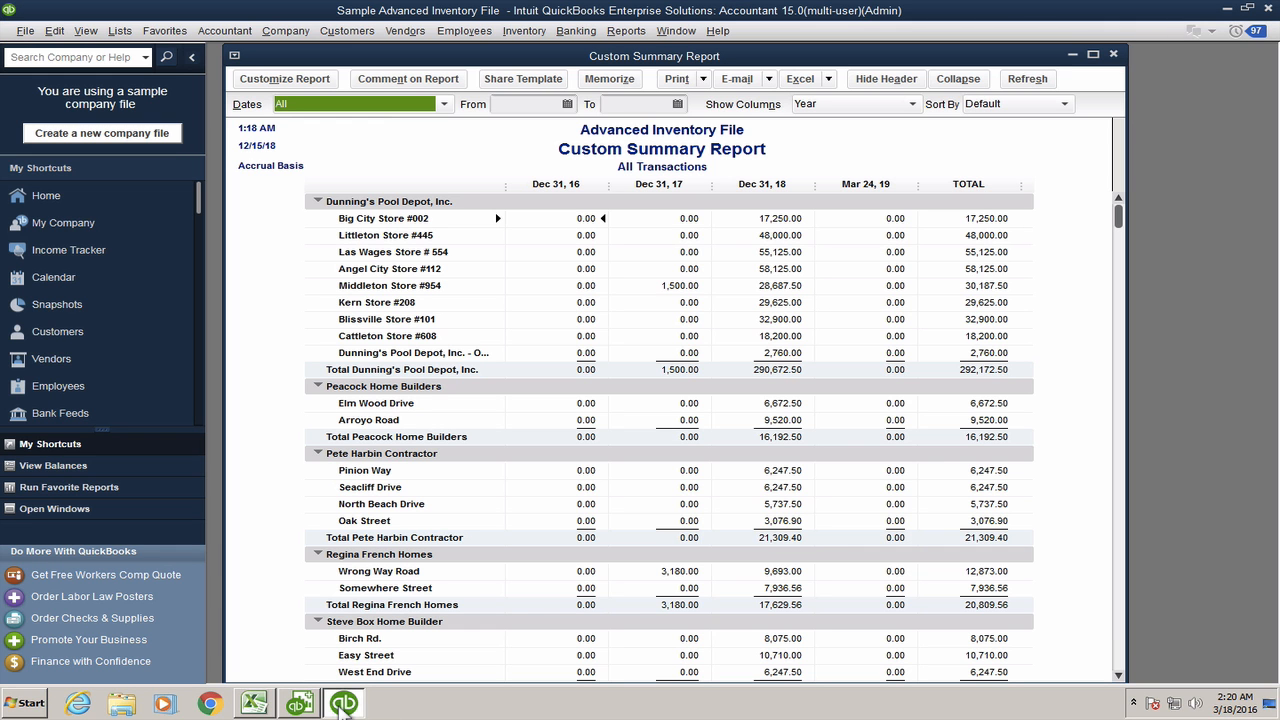
mouse_move(300, 706)
left_click(312, 705)
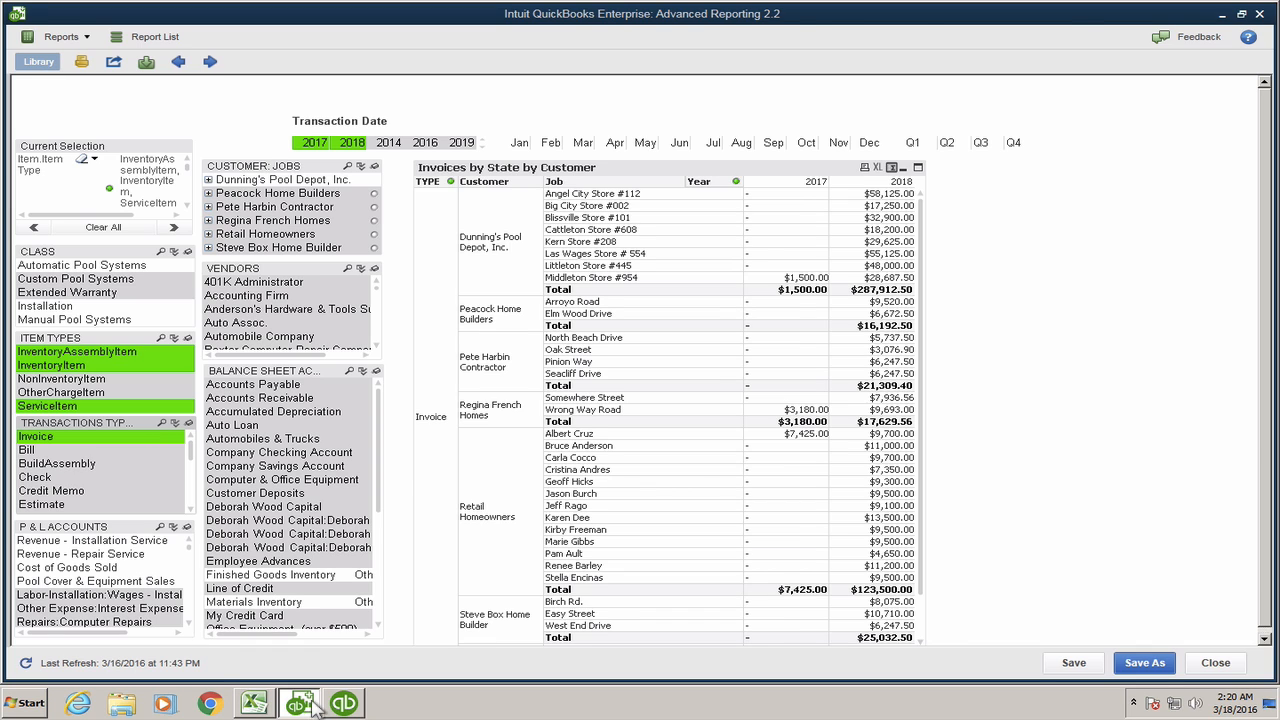
left_click(312, 705)
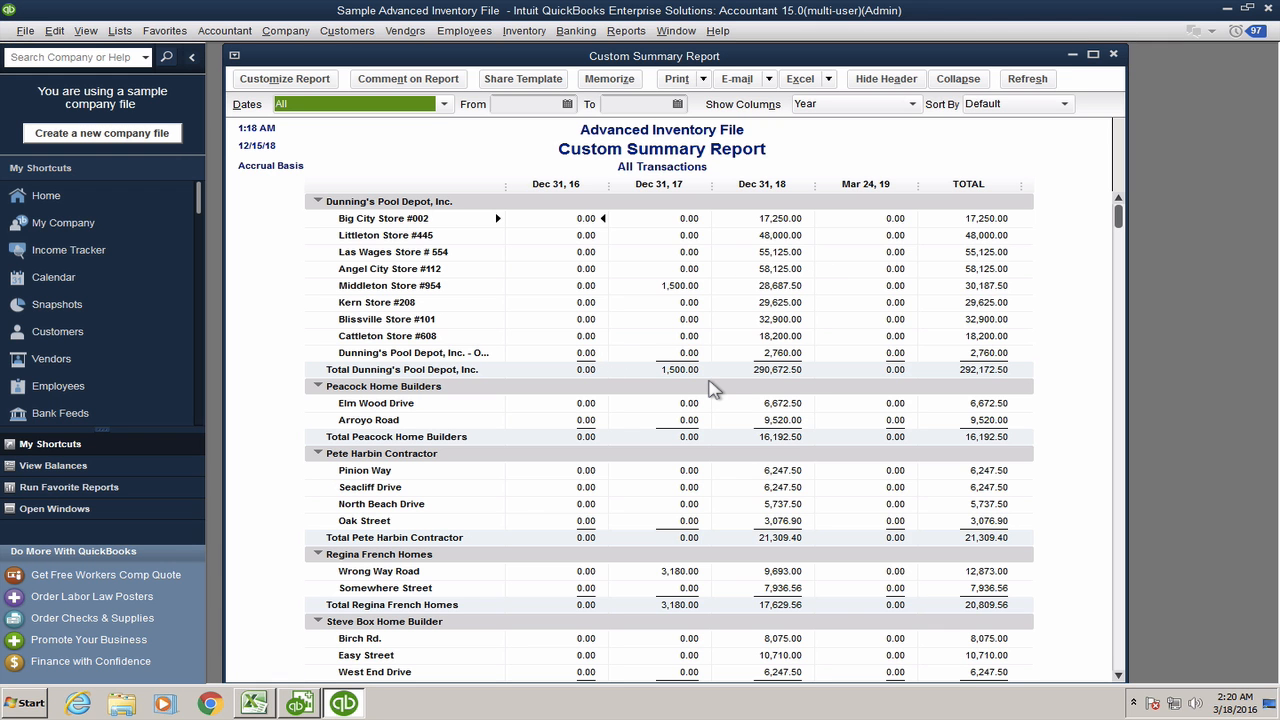
left_click(307, 705)
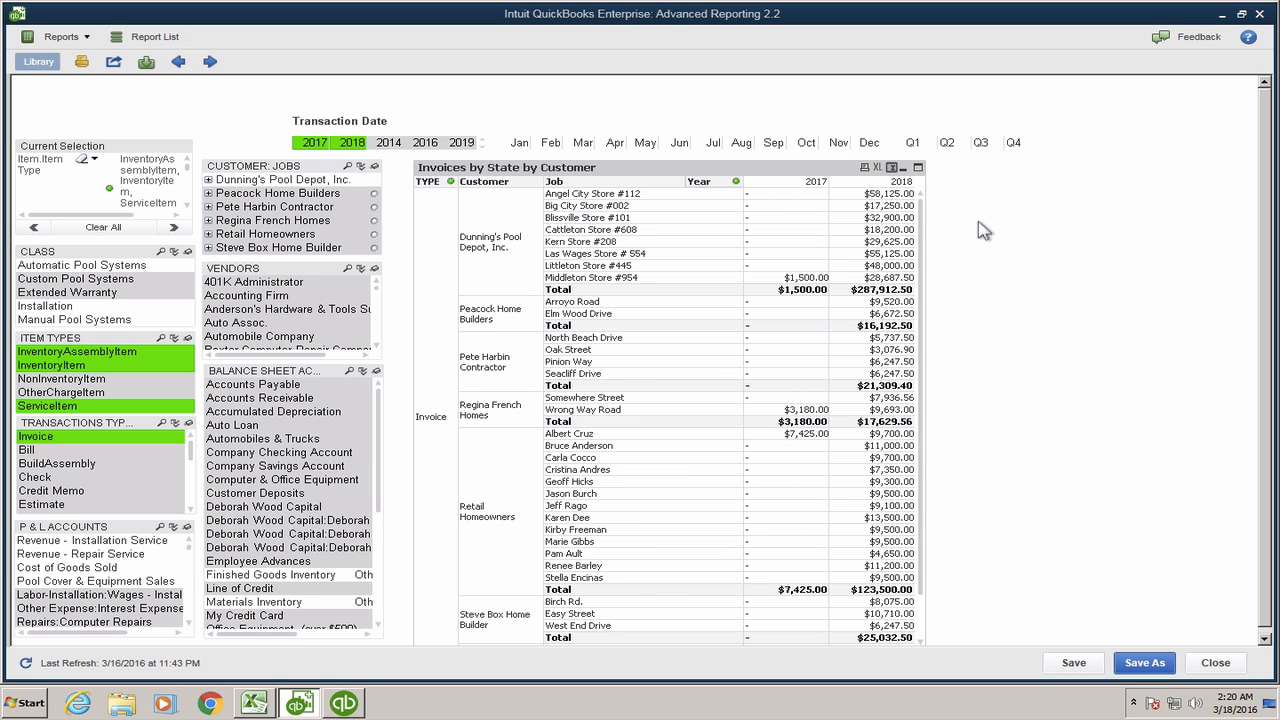
left_click(343, 704)
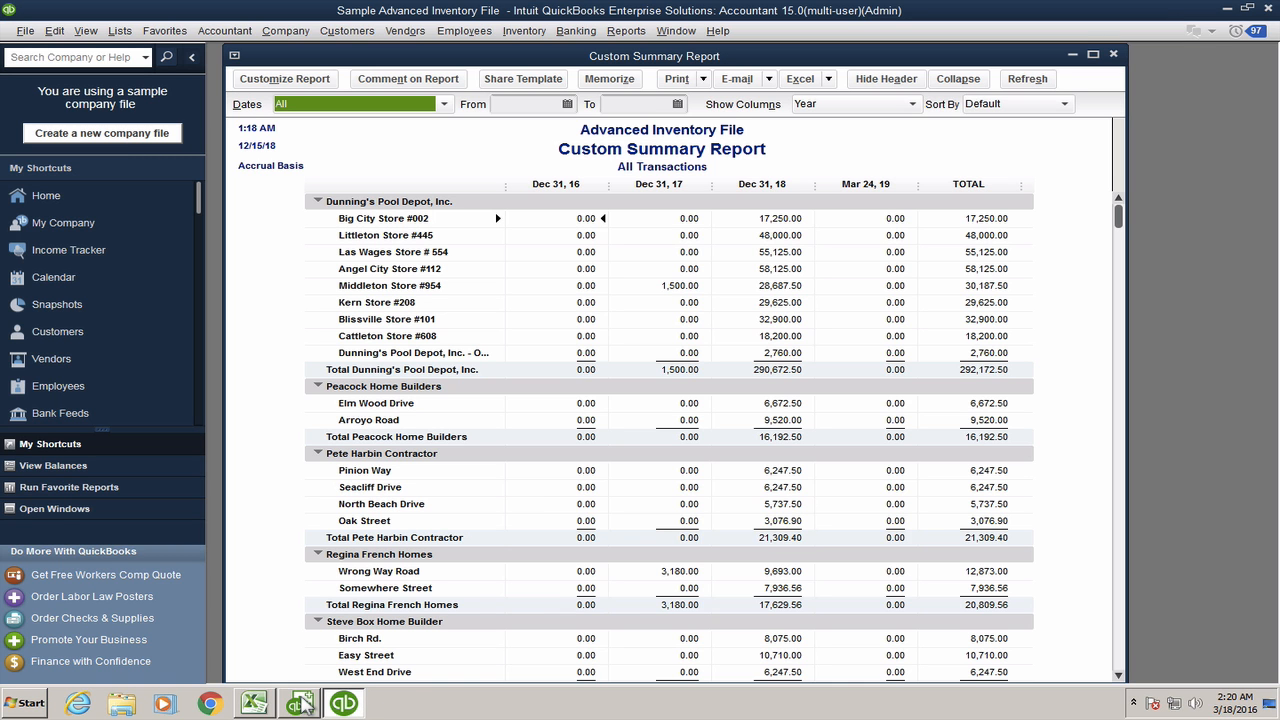
left_click(302, 705)
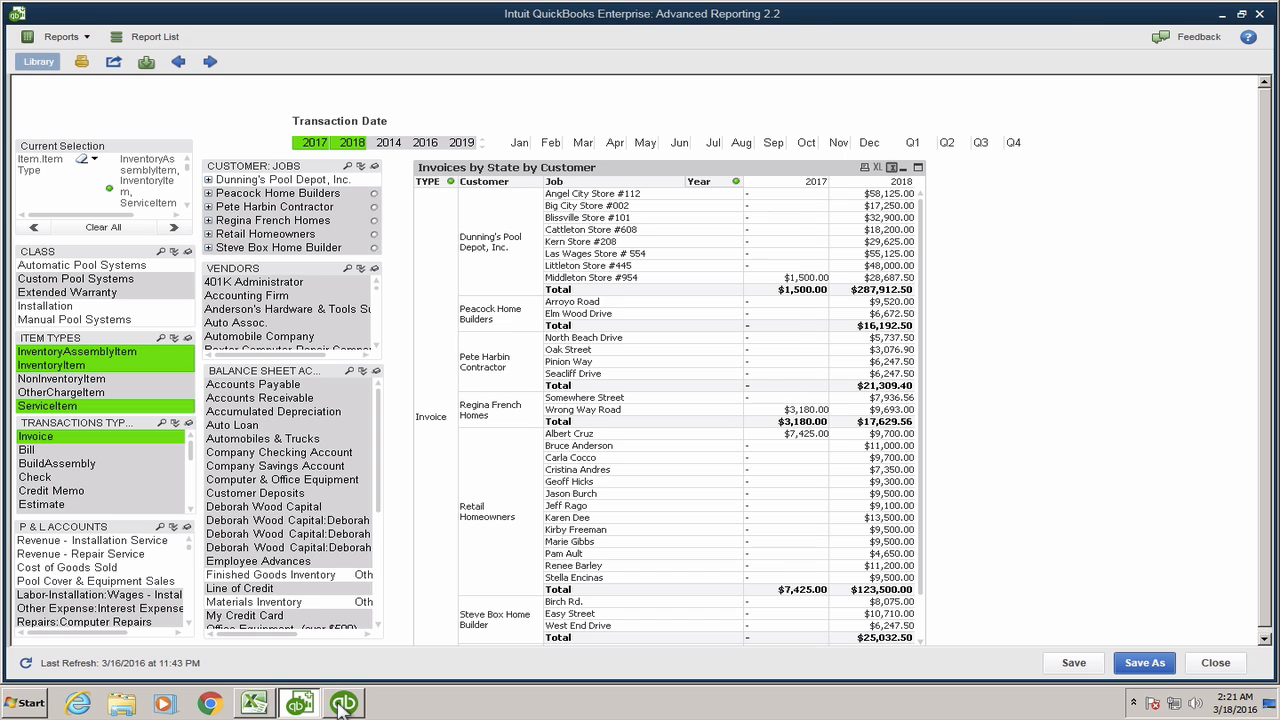
Step: Switch to QuickBooks Enterprise and open the Customer Contact List report
left_click(341, 705)
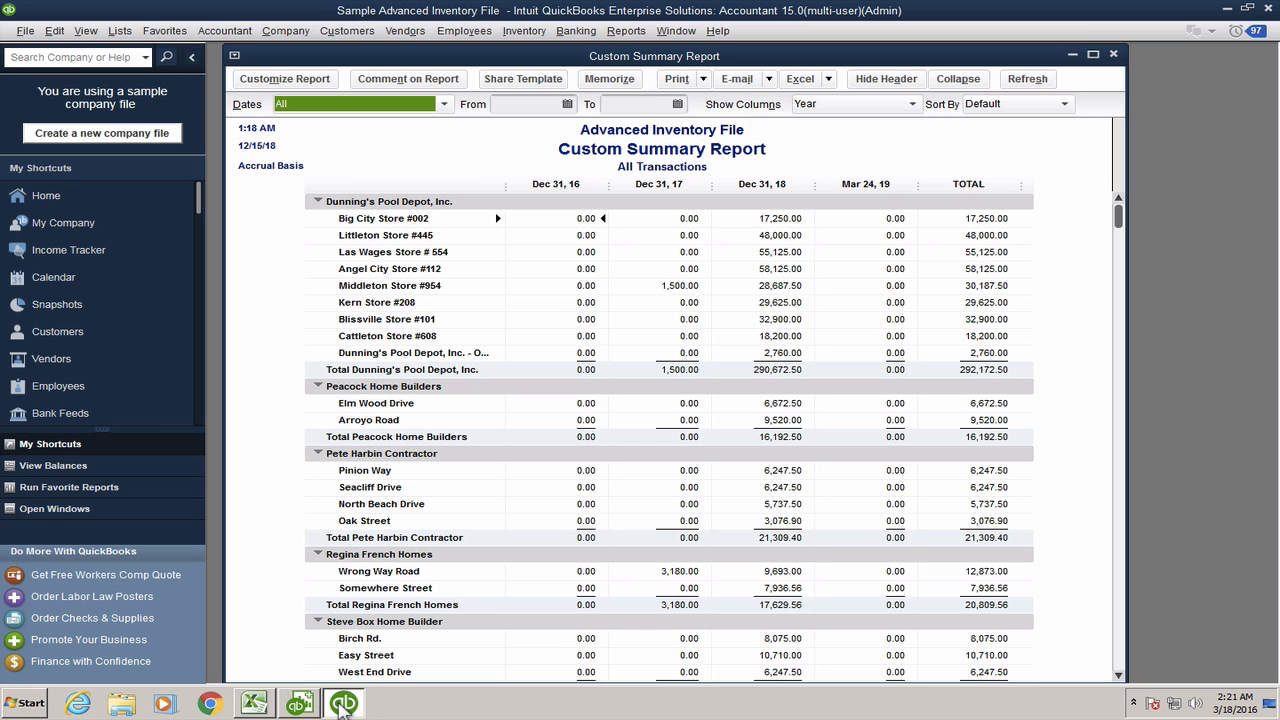
left_click(643, 33)
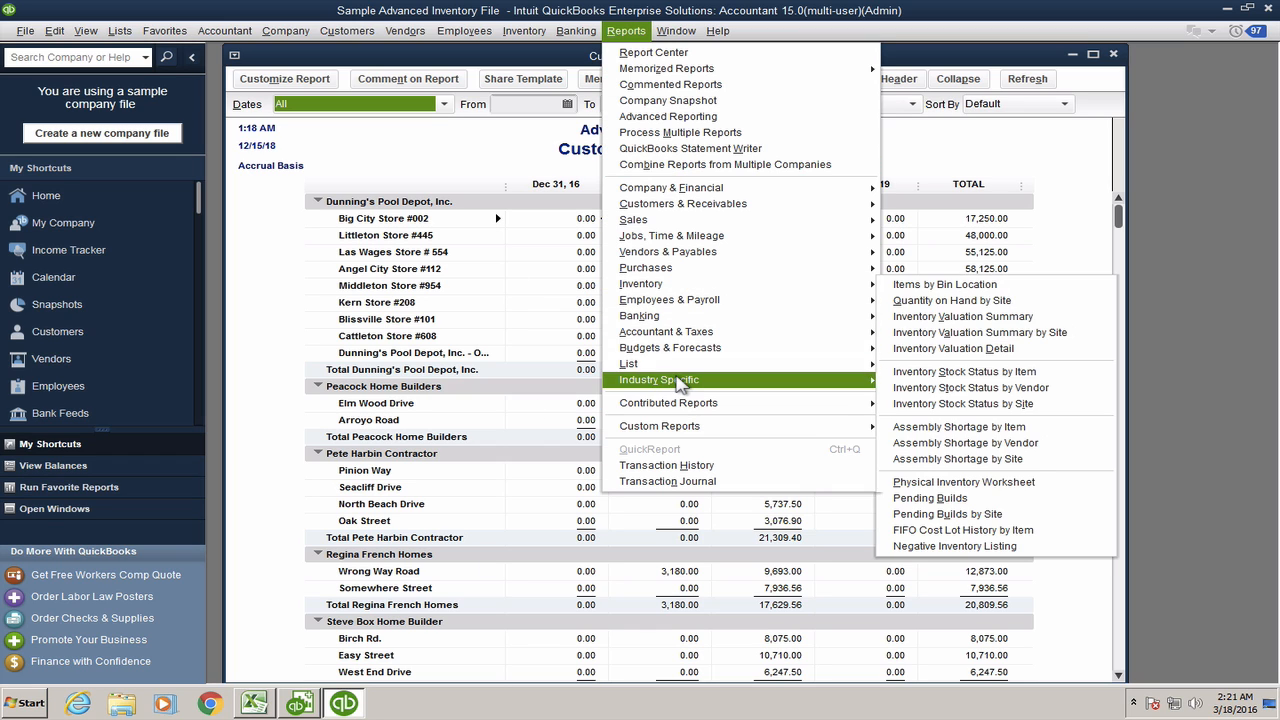
mouse_move(680, 369)
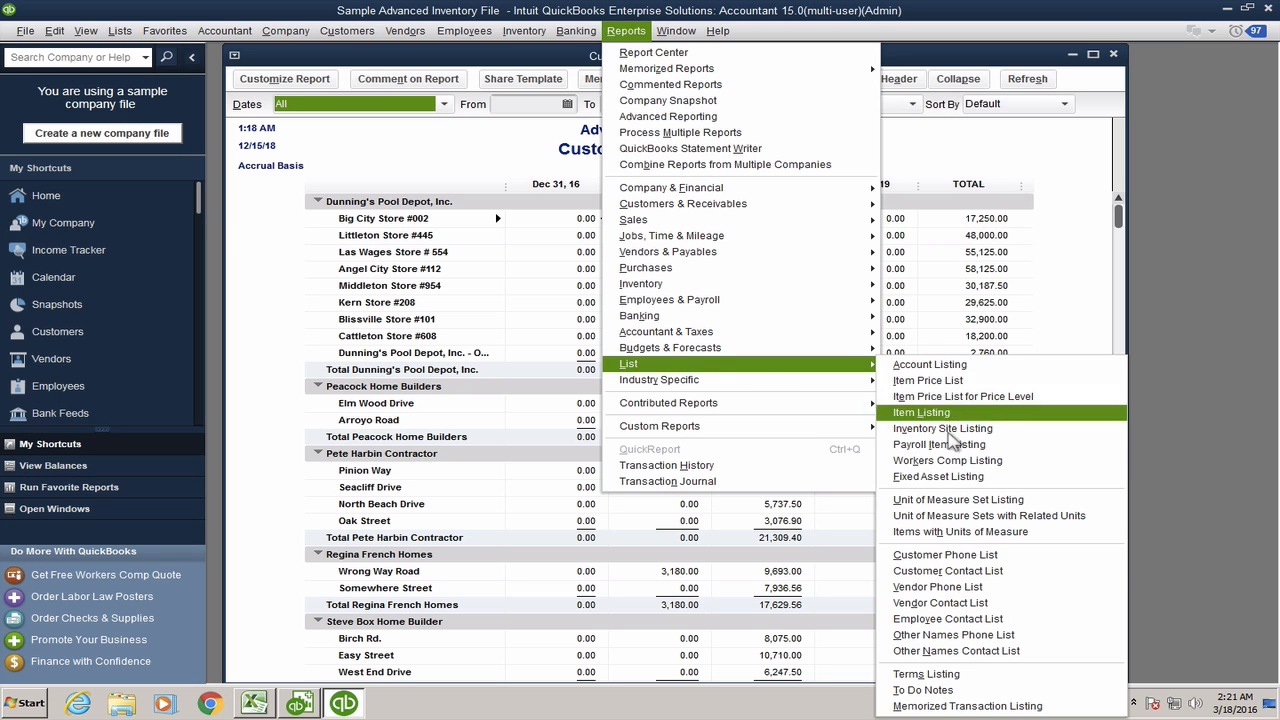
left_click(950, 570)
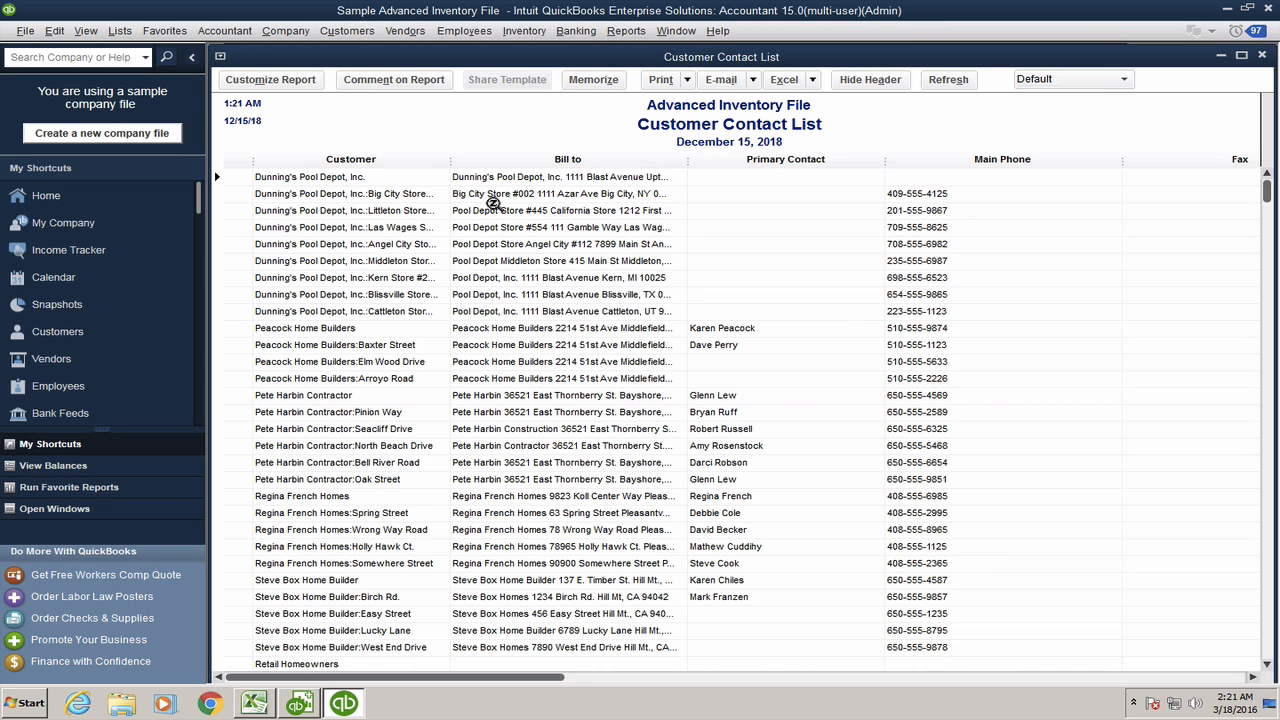
Step: Add further customer columns, including Active Status through Job Description, to the Customer Contact List, look across them and minimize the report
left_click(270, 80)
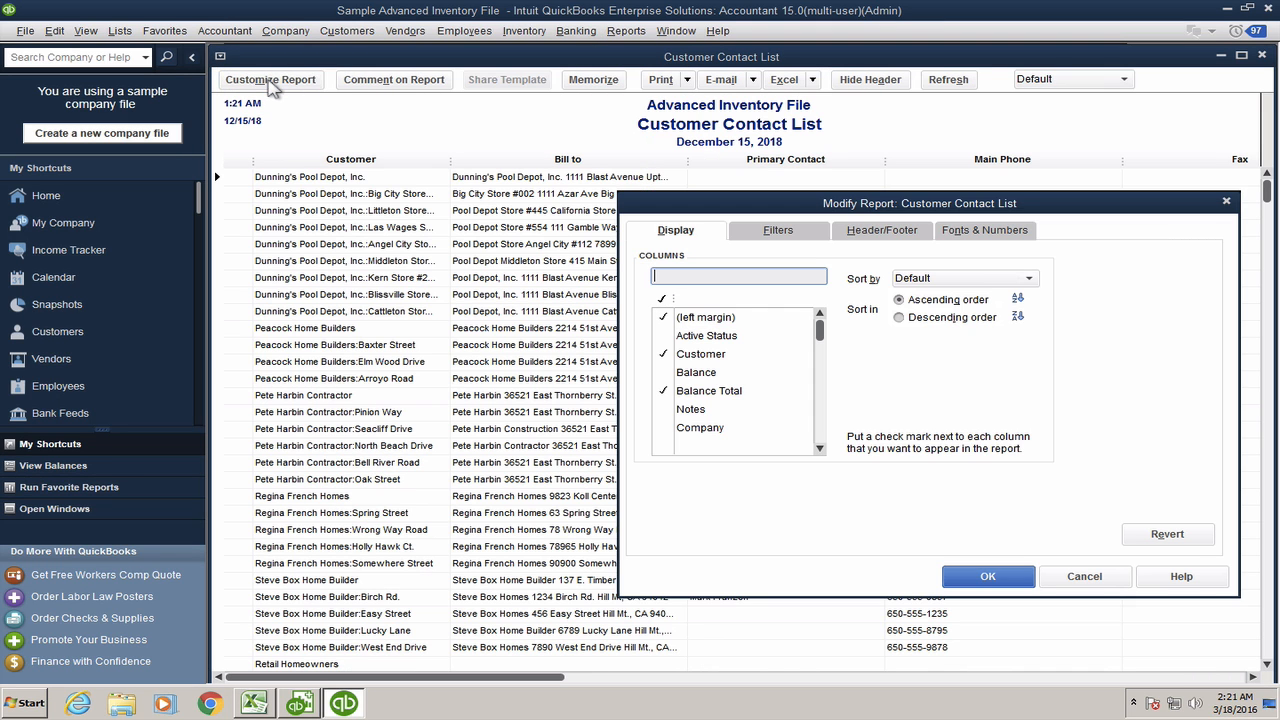
left_click_drag(678, 337, 670, 482)
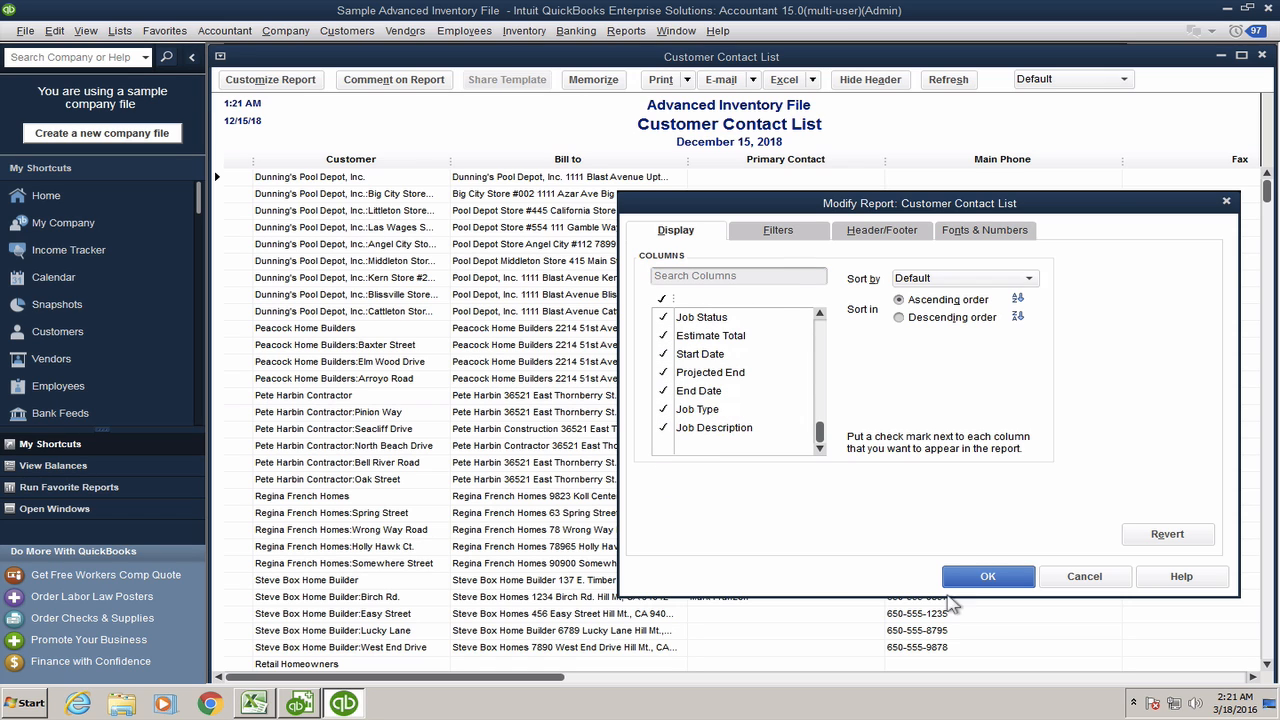
left_click(968, 578)
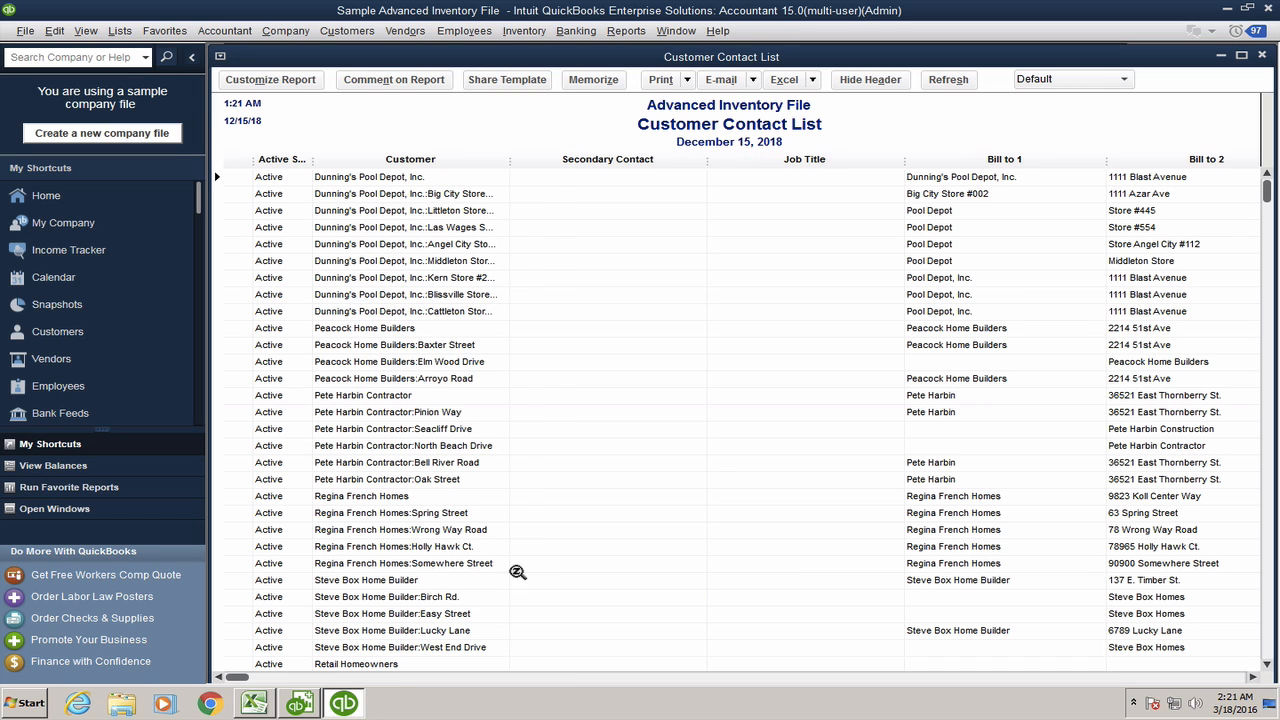
left_click_drag(240, 680, 1192, 692)
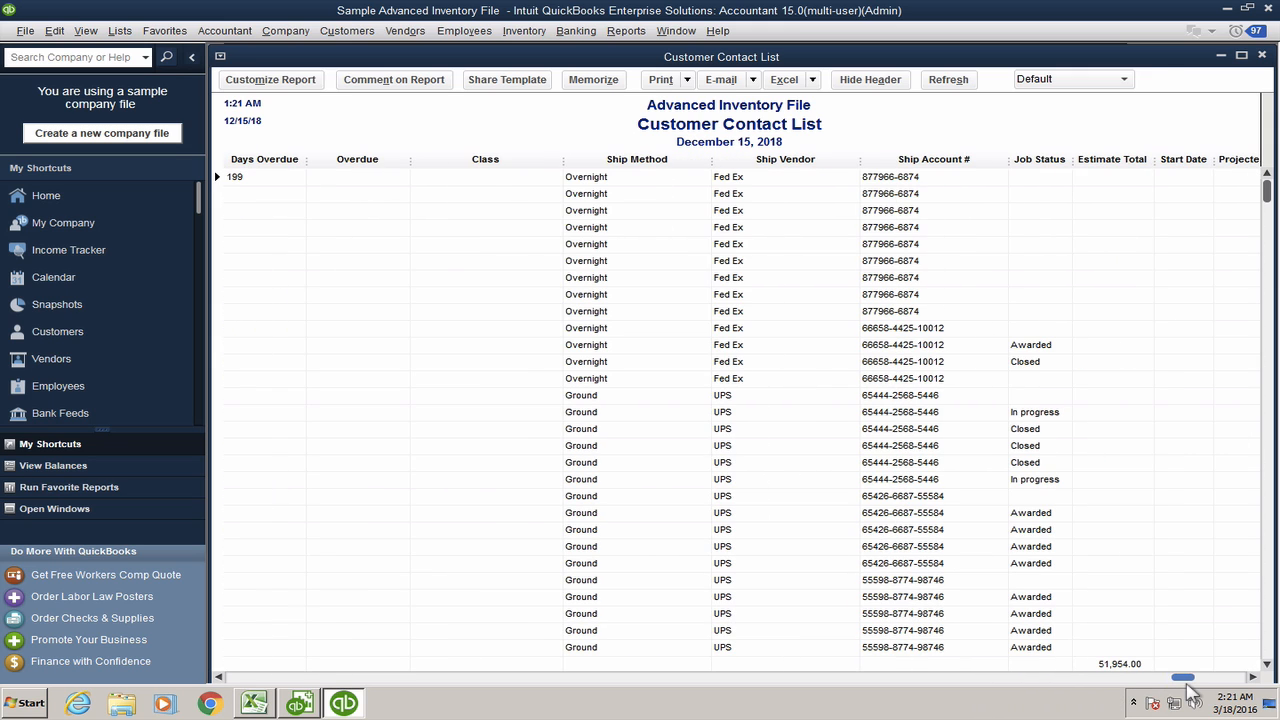
left_click(1221, 56)
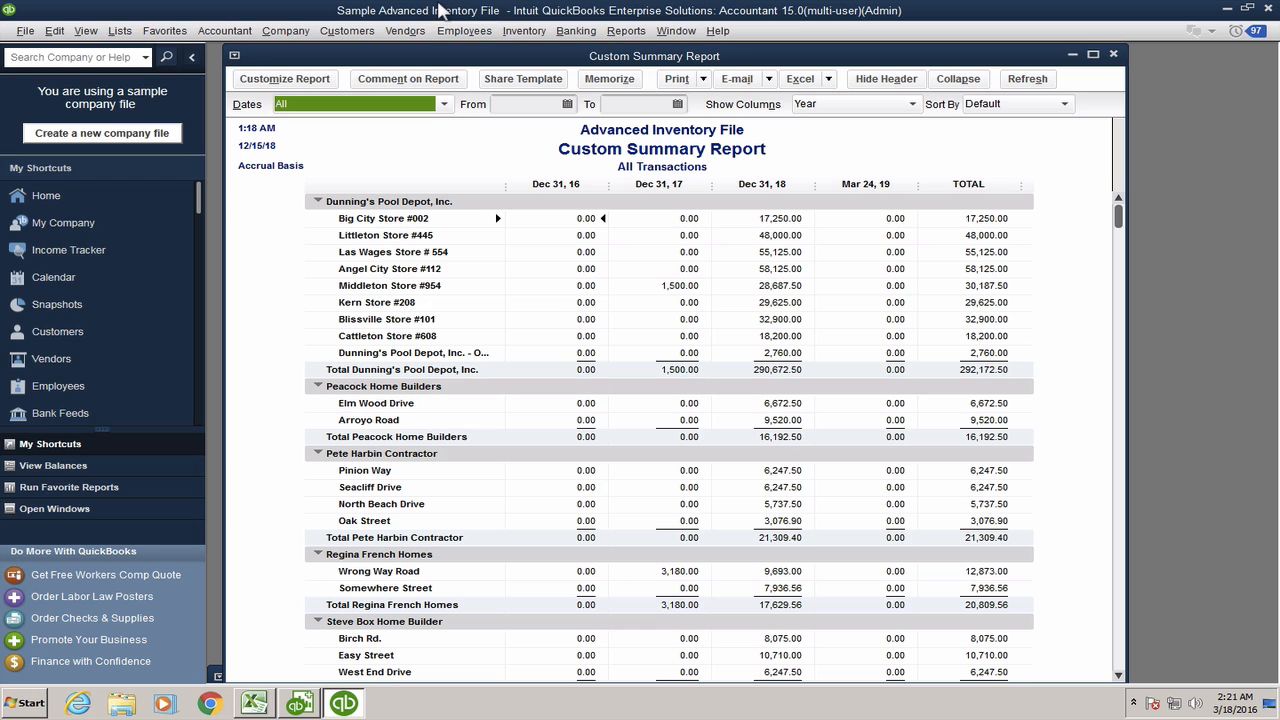
Step: Switch to Advanced Reporting and show only Customer table fields in the dimension settings of the Invoices by State by Customer chart
mouse_move(439, 7)
left_click(299, 703)
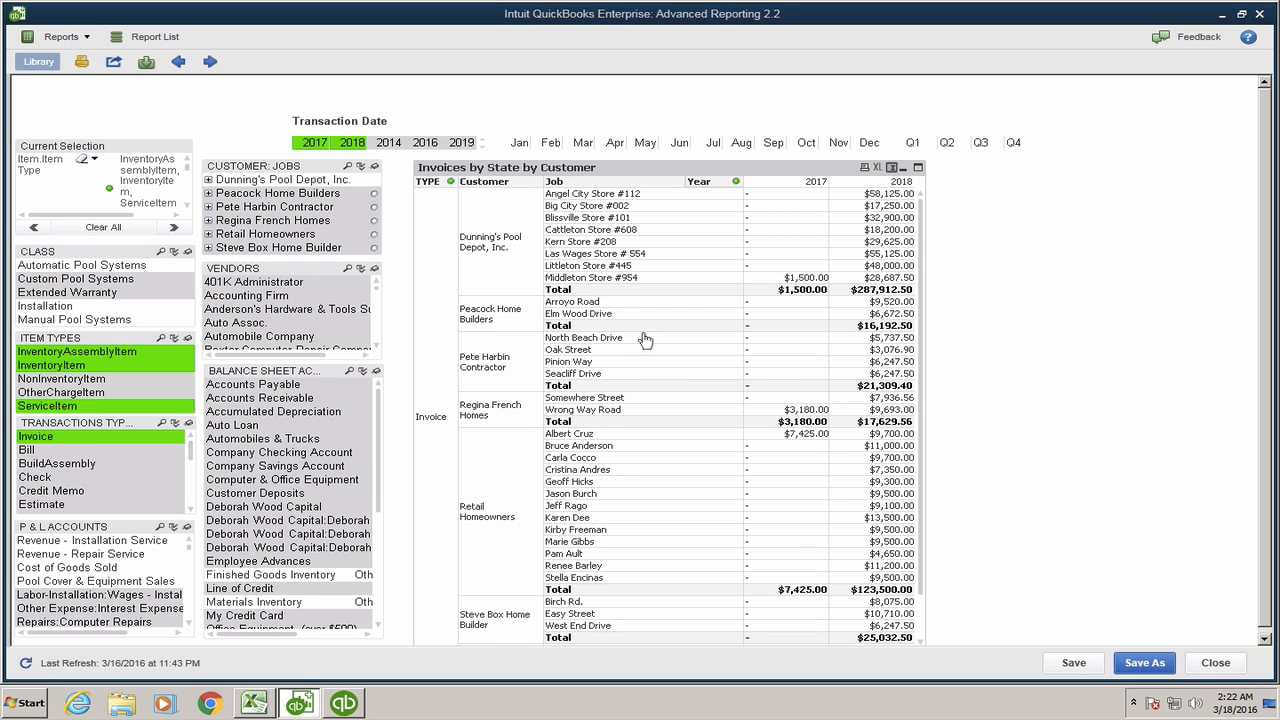
right_click(641, 172)
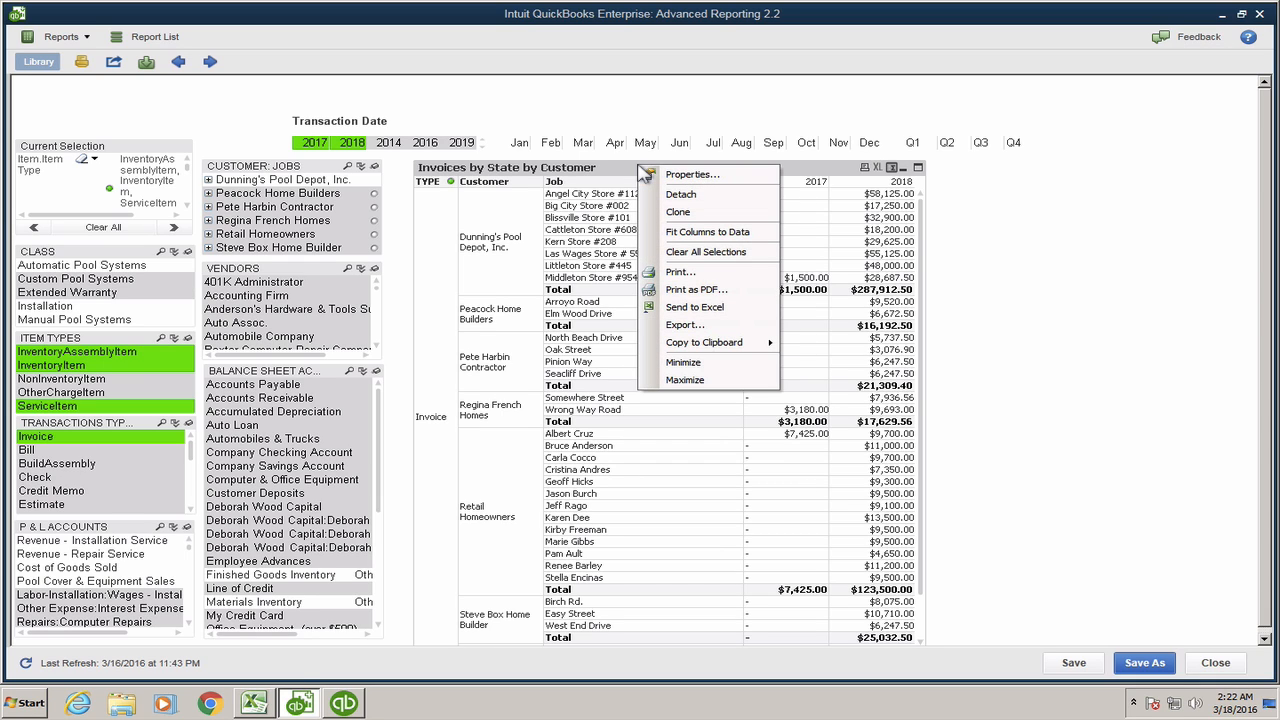
left_click(709, 180)
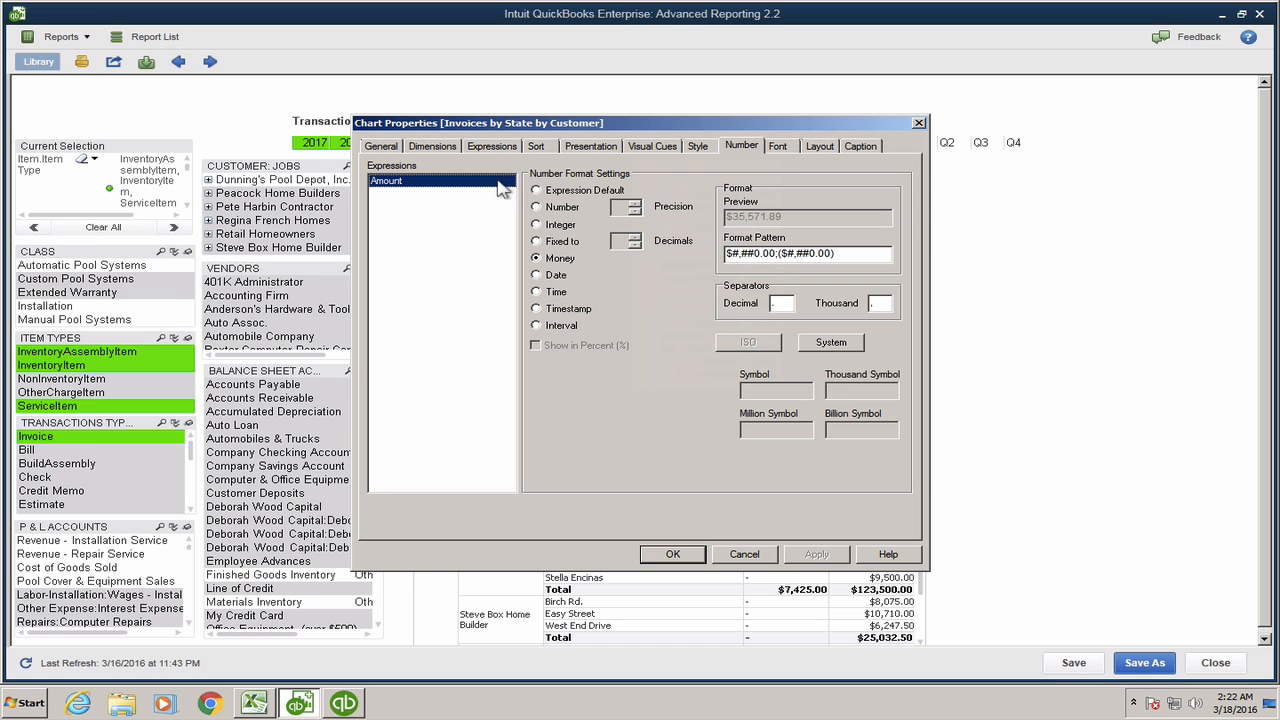
left_click(433, 146)
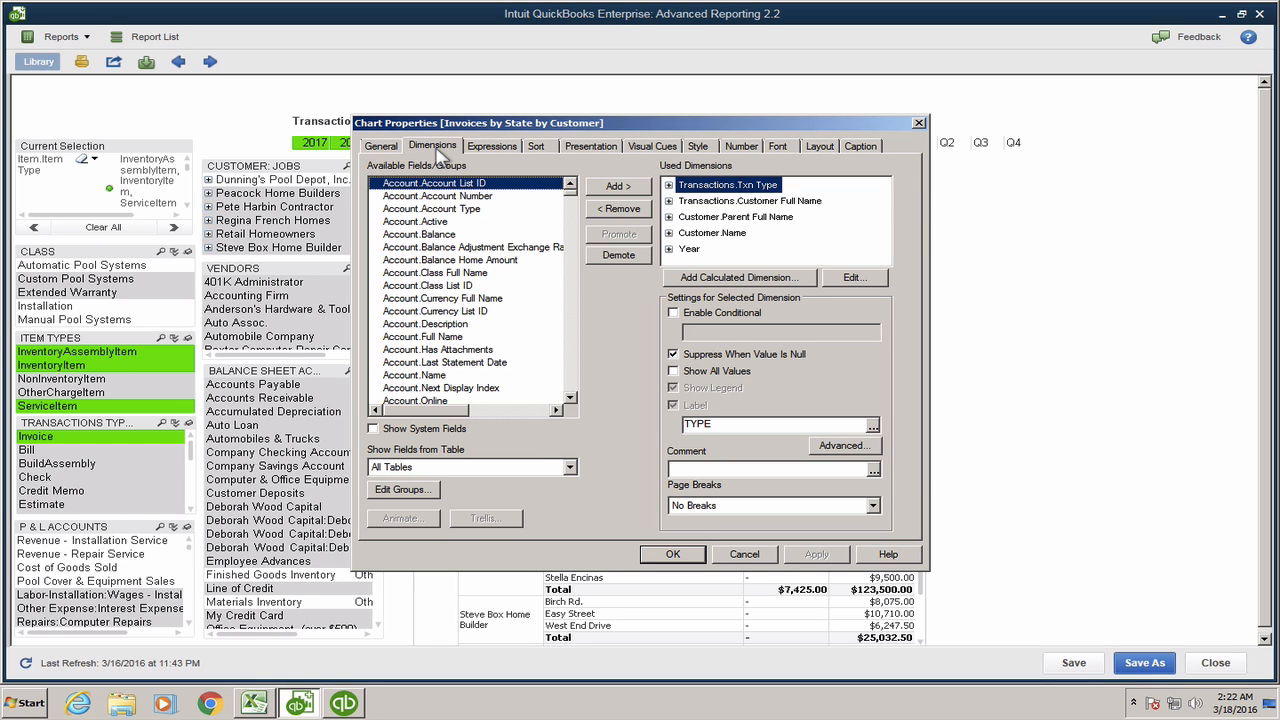
left_click(512, 467)
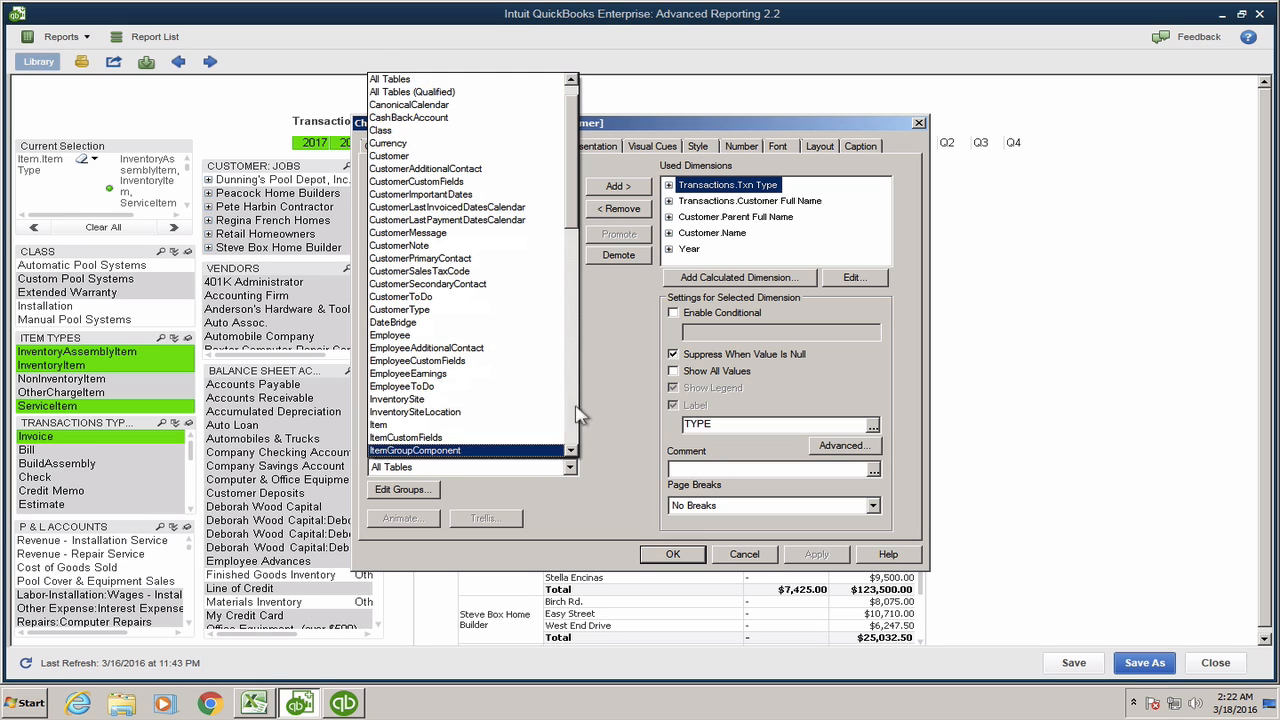
left_click_drag(573, 205, 585, 234)
left_click(450, 181)
Step: Add Customer.Bill Address State as a chart dimension and promote it directly below Transactions.Txn Type
left_click(495, 299)
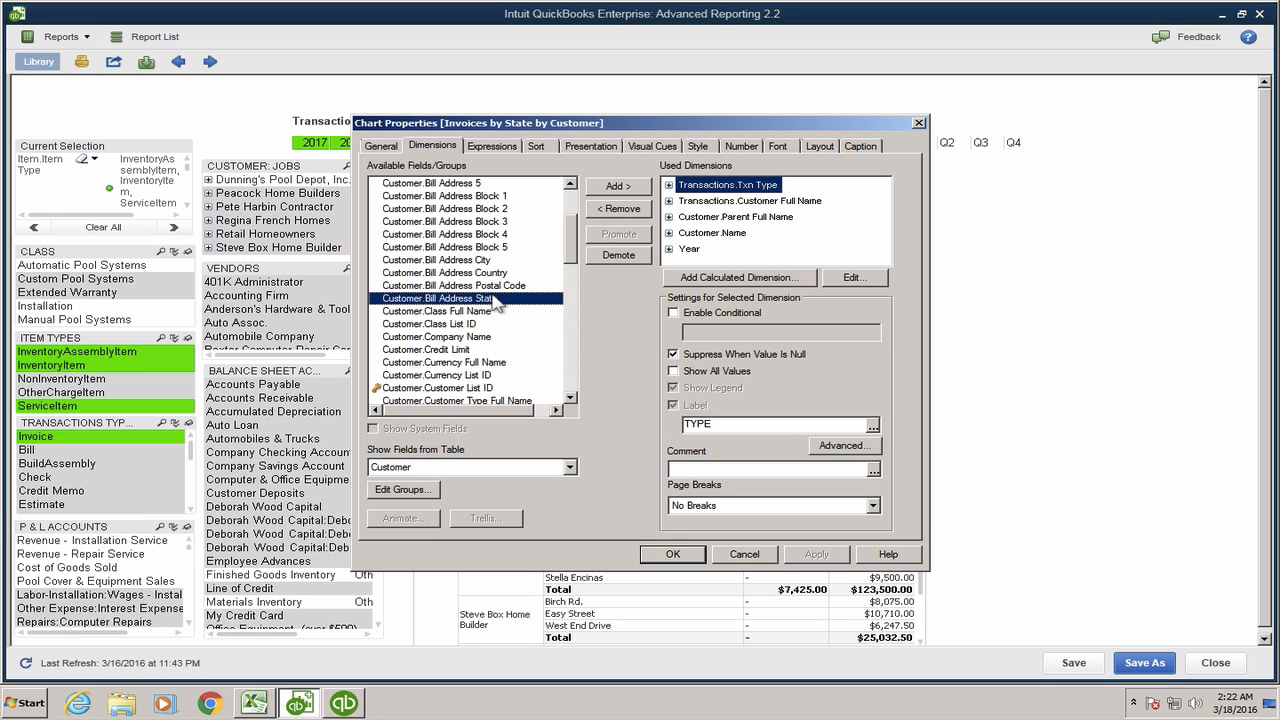
left_click(622, 189)
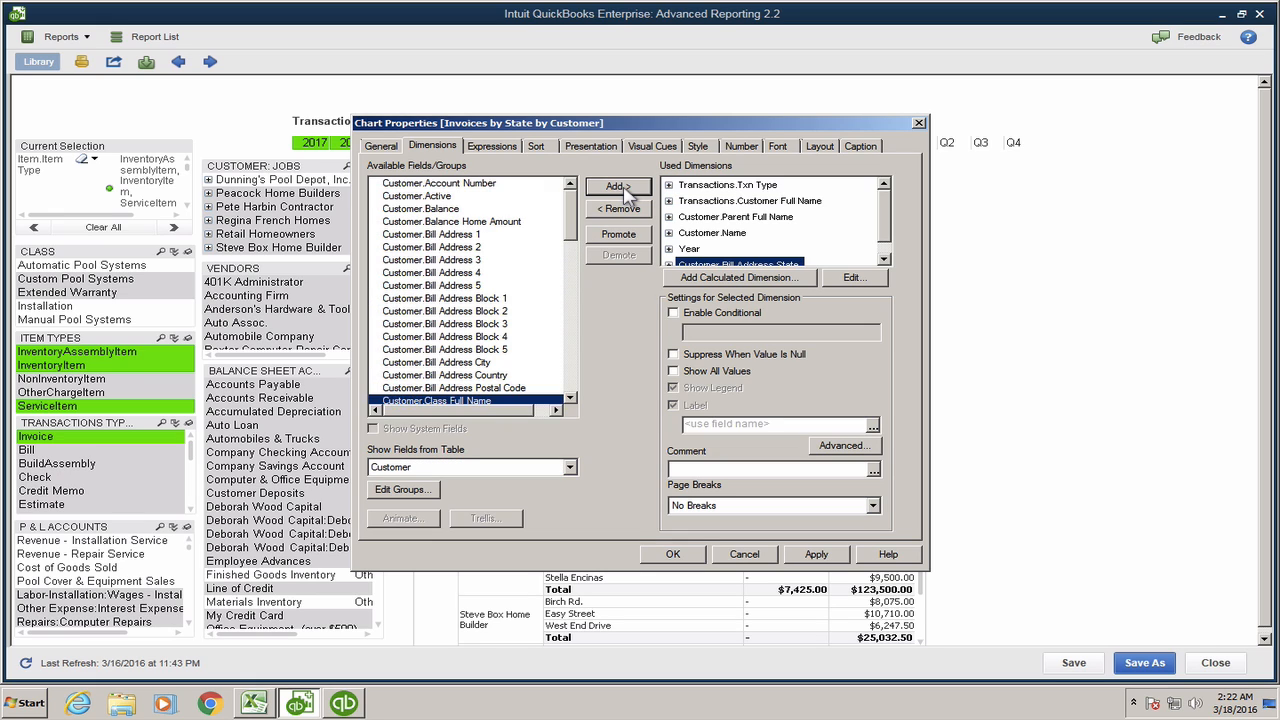
left_click(637, 237)
left_click(637, 237)
left_click(637, 237)
left_click(637, 237)
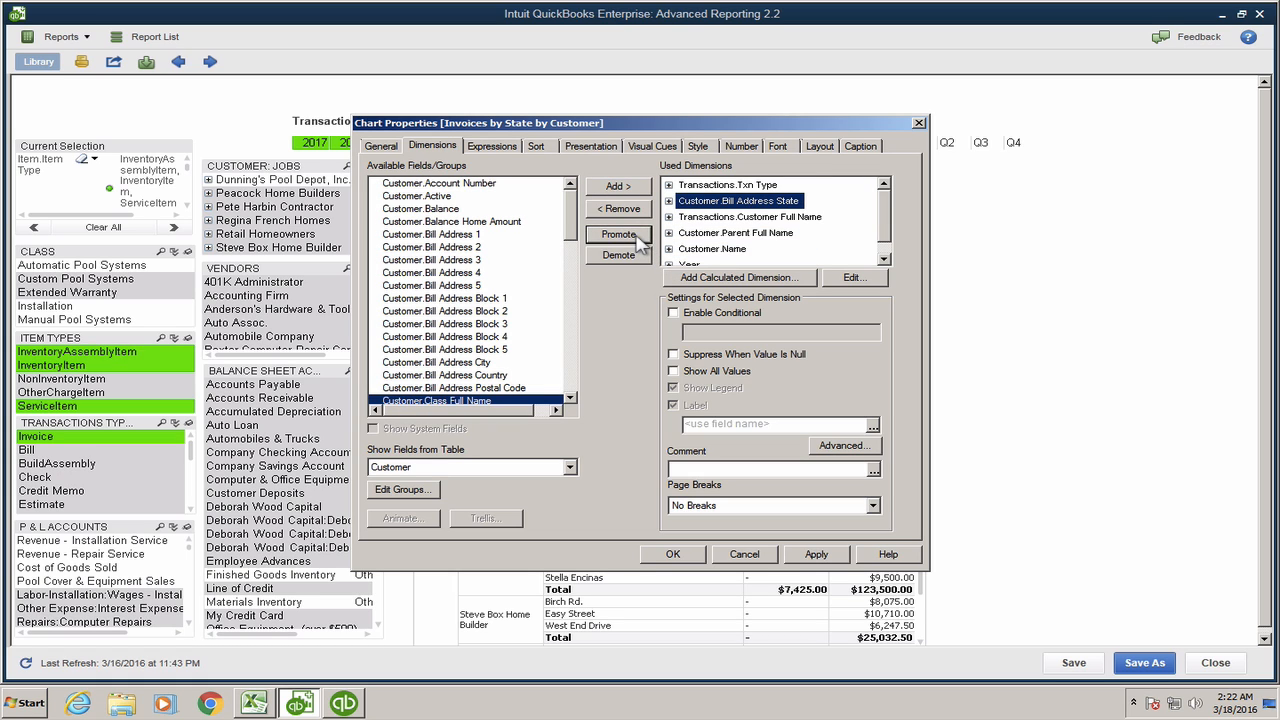
Step: Add Customer.Bill Address Country as a chart dimension and place it between Transactions.Txn Type and Customer.Bill Address State
scroll(577, 250, "down", 4)
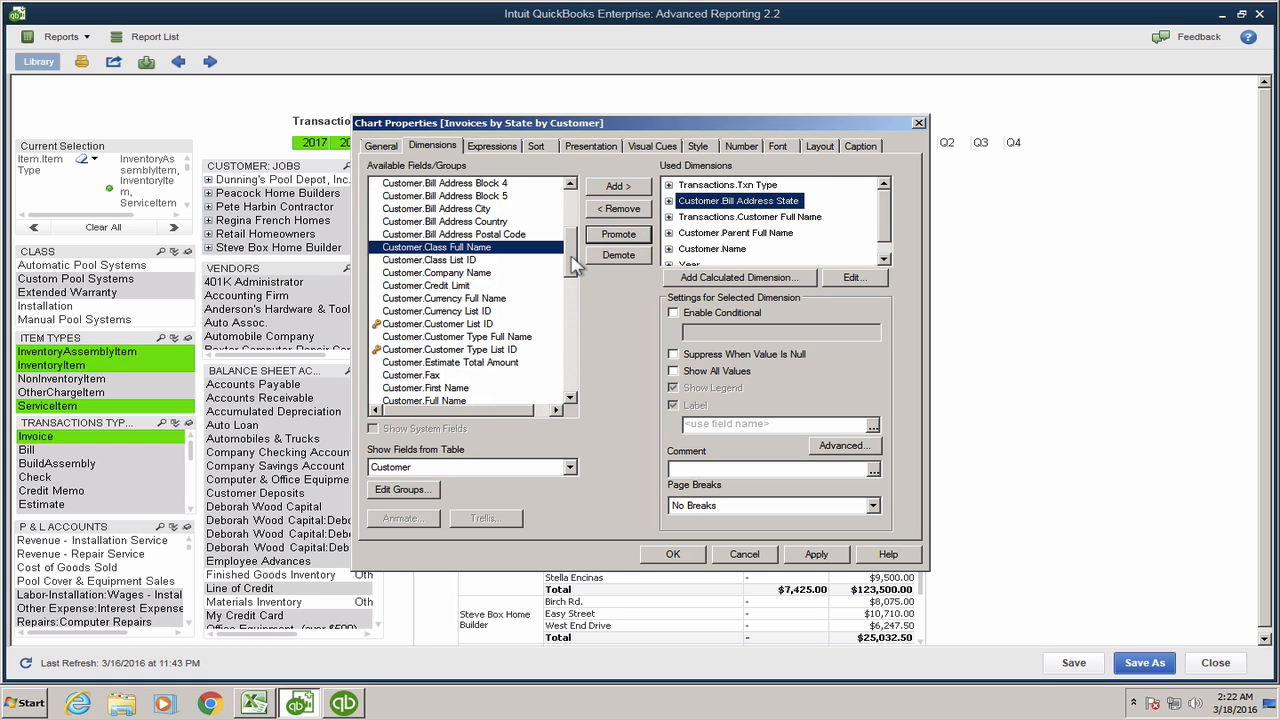
mouse_move(575, 258)
left_mouse_down()
mouse_move(575, 355)
mouse_move(577, 238)
left_mouse_up()
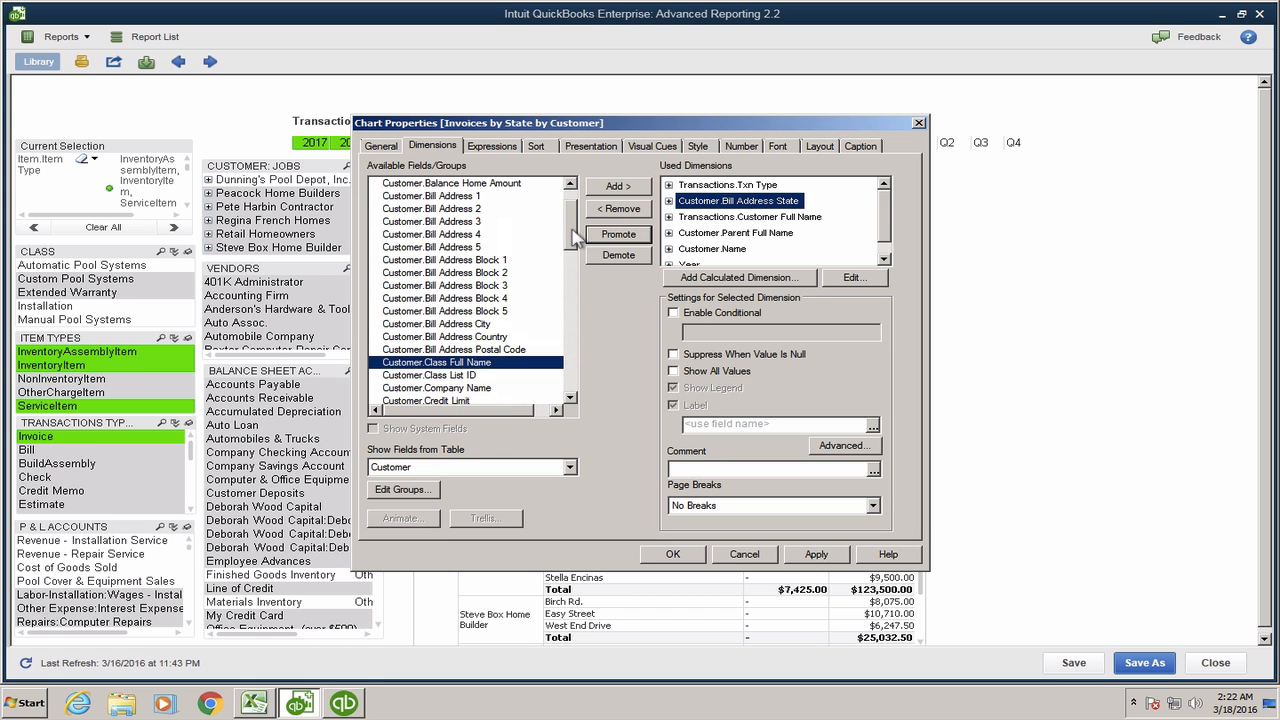
left_click(497, 338)
left_click(630, 189)
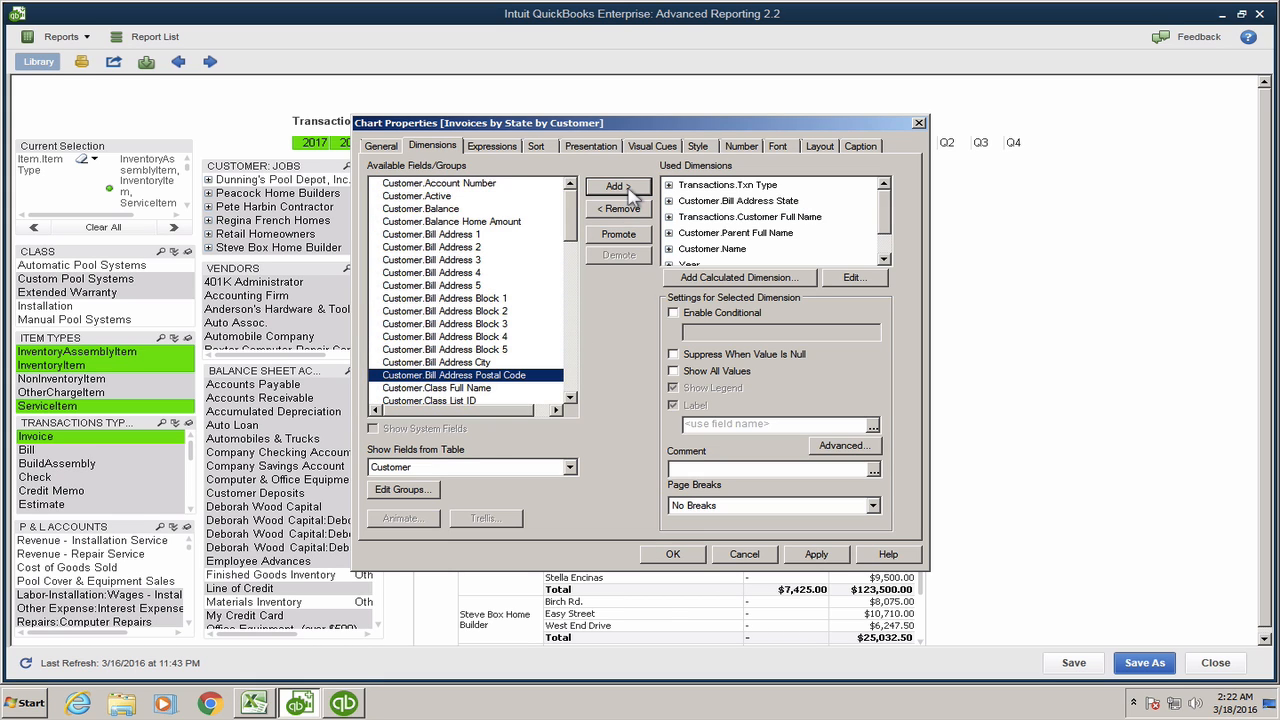
left_click(884, 257)
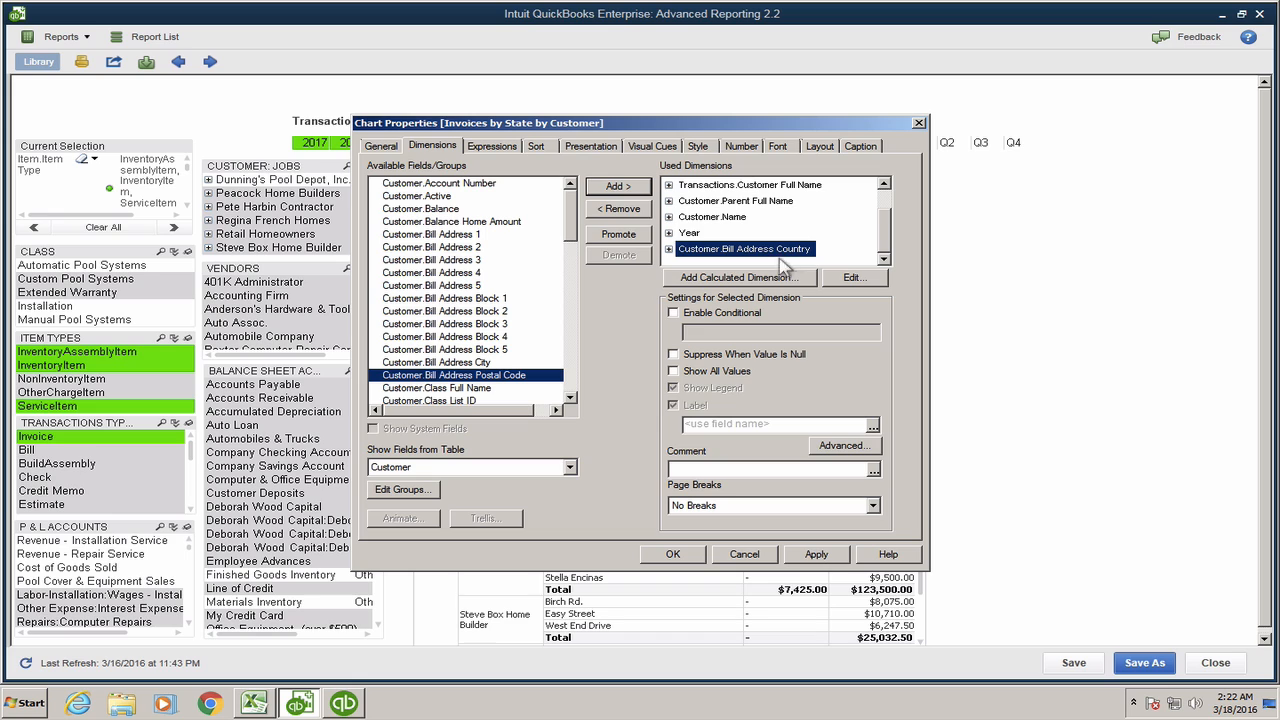
left_click(622, 235)
left_click(625, 237)
left_click(625, 237)
left_click(625, 237)
left_click(625, 237)
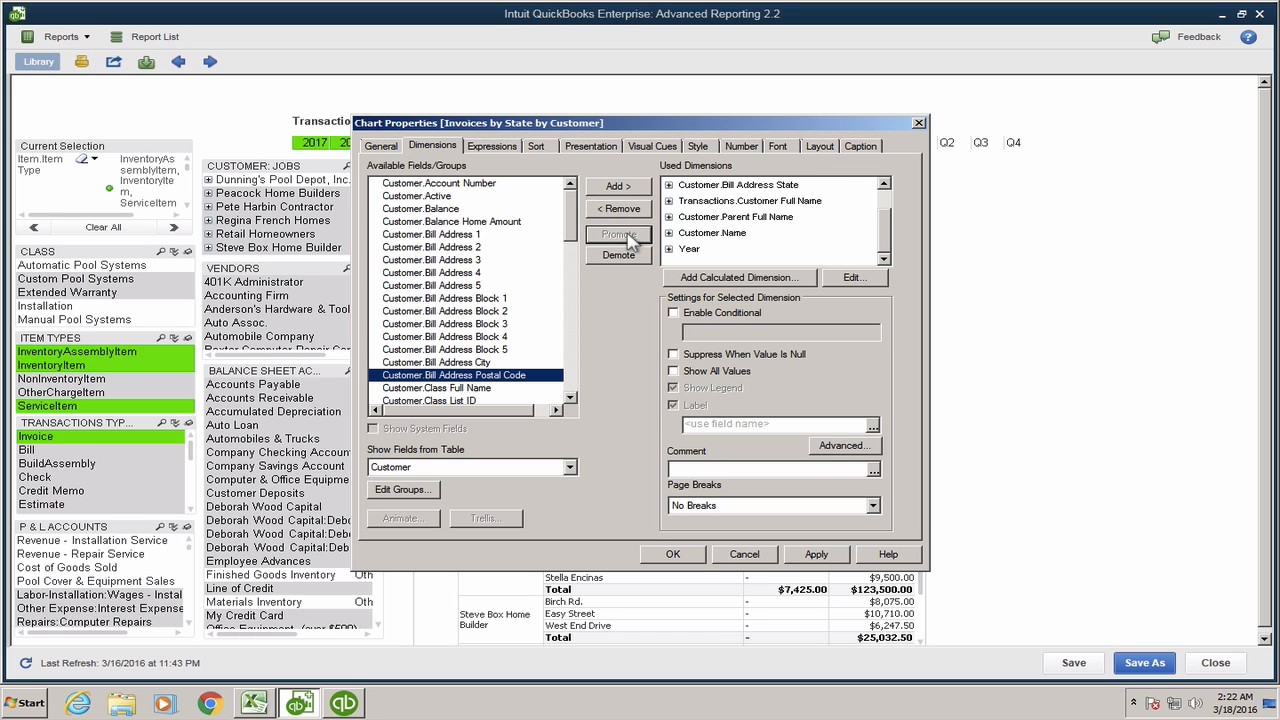
left_click(886, 184)
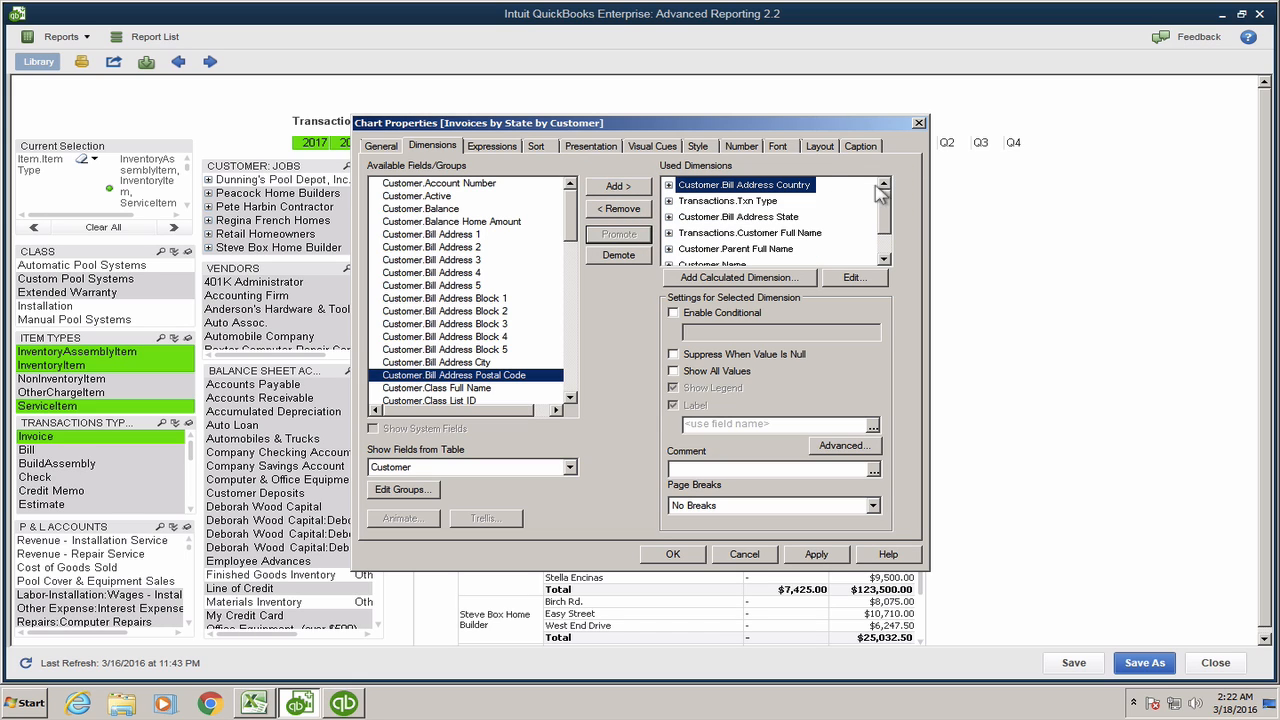
left_click(638, 257)
Step: Check the settings of the used dimensions from Transactions.Txn Type through Customer.Name and apply the chart properties
left_click(758, 186)
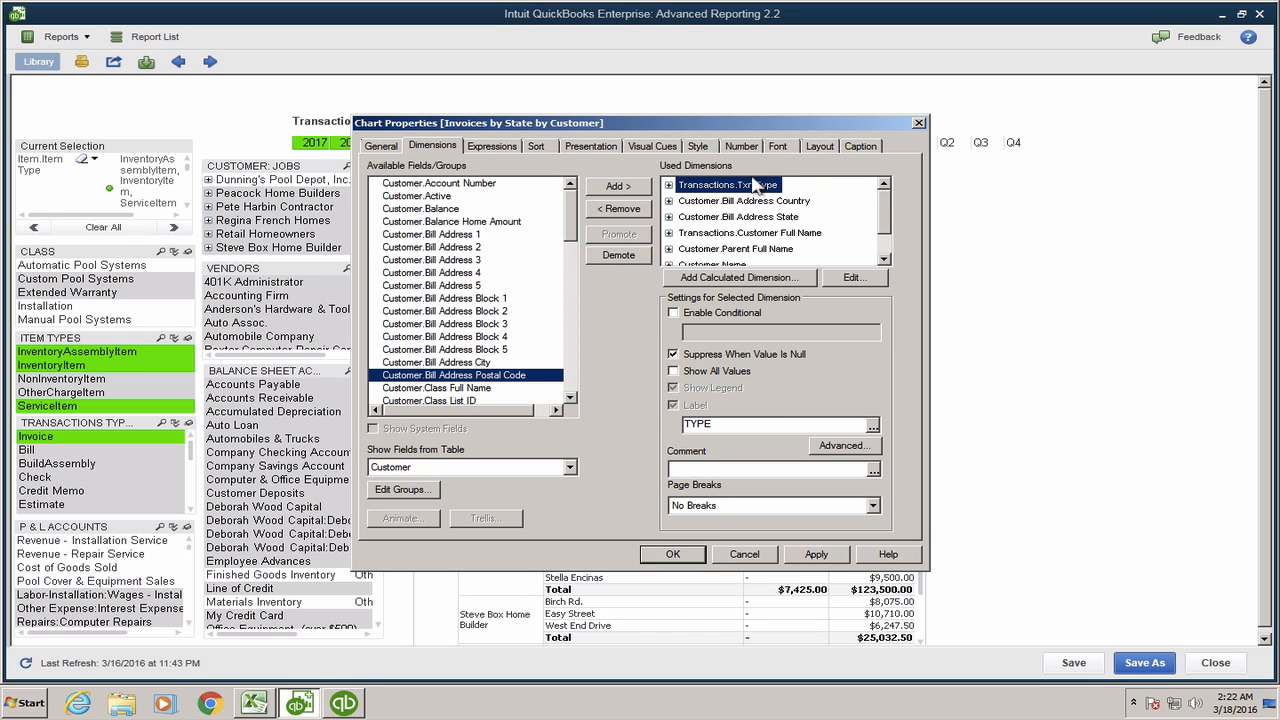
left_click(784, 201)
left_click(783, 217)
left_click(782, 233)
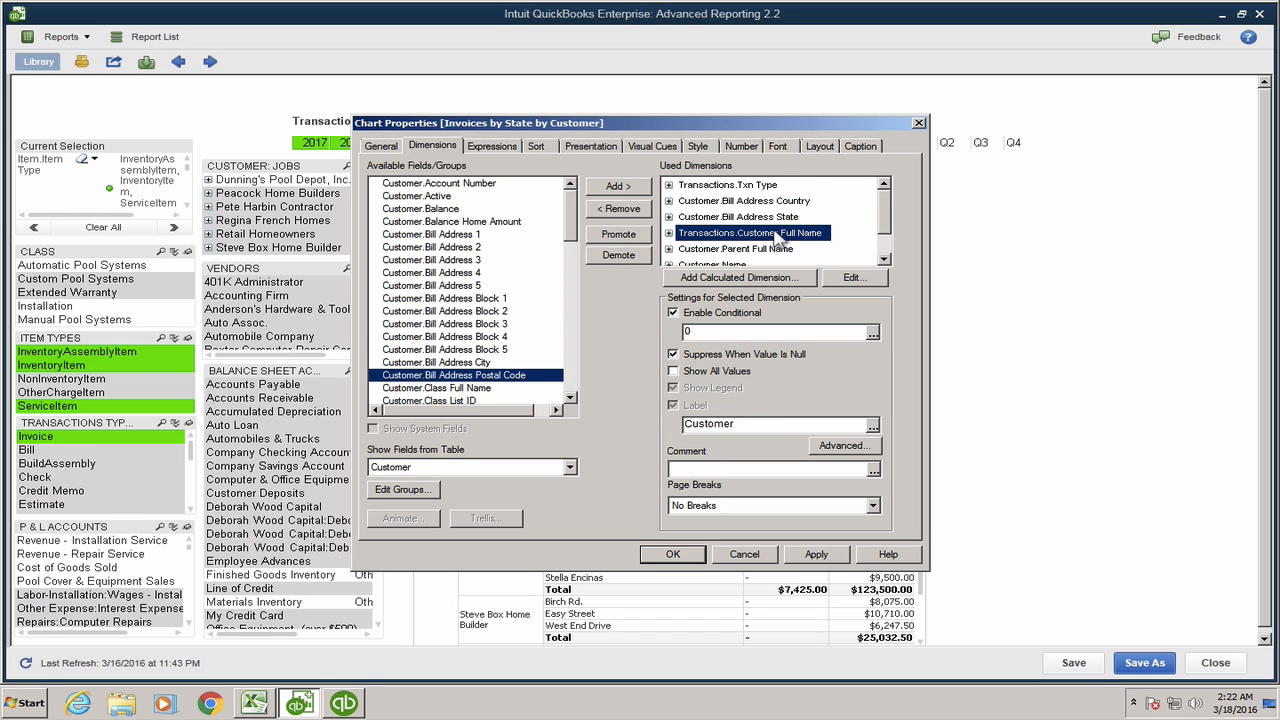
left_click_drag(884, 207, 886, 216)
left_click(778, 233)
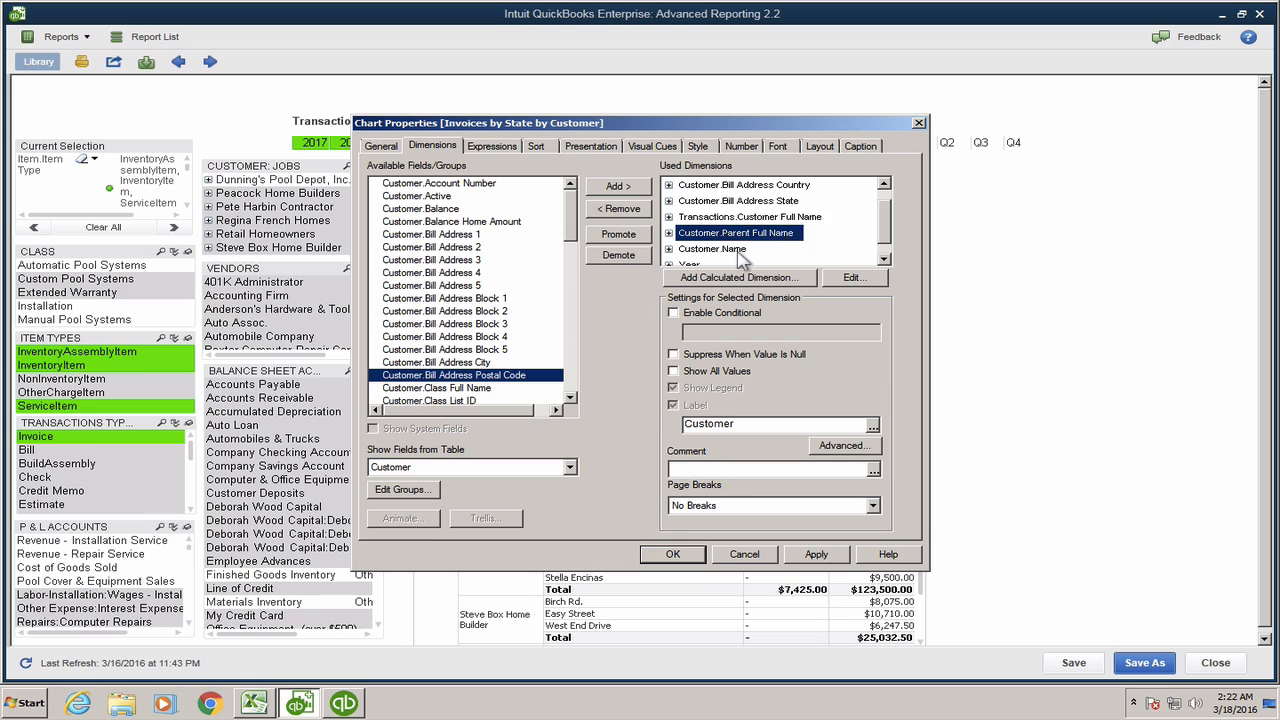
left_click(740, 250)
scroll(886, 235, "down", 1)
left_click(816, 554)
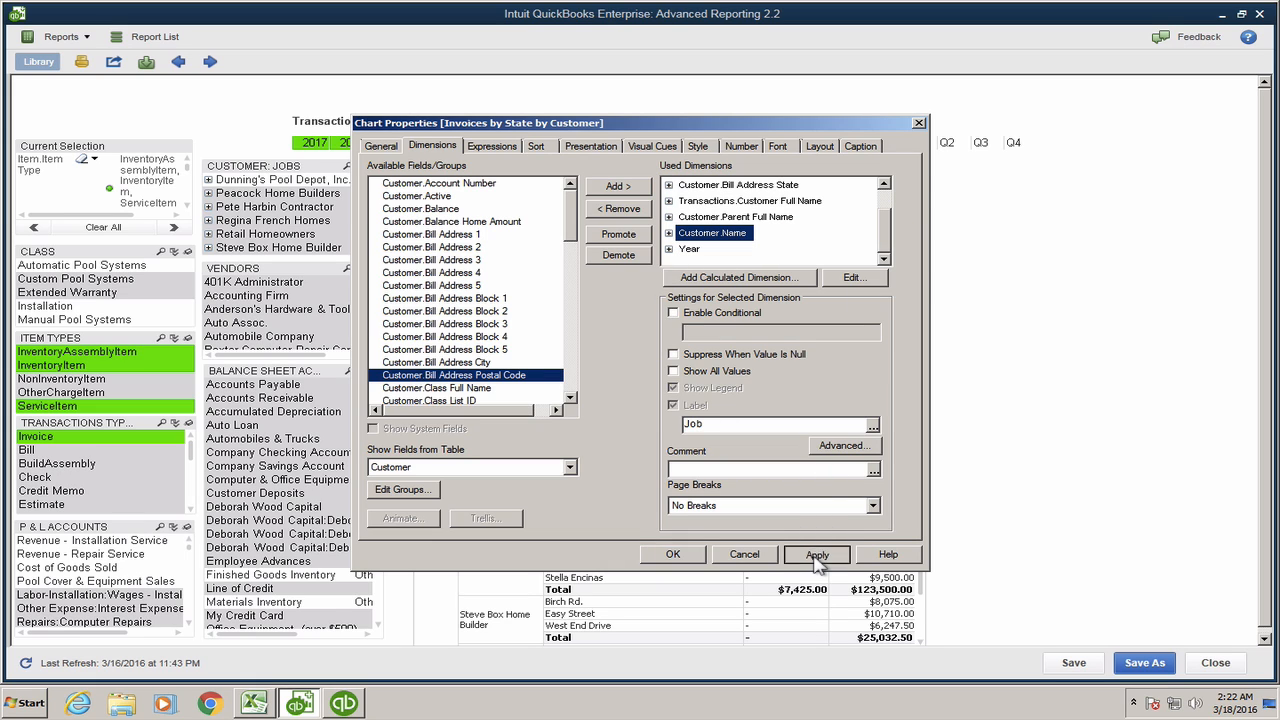
left_click(676, 558)
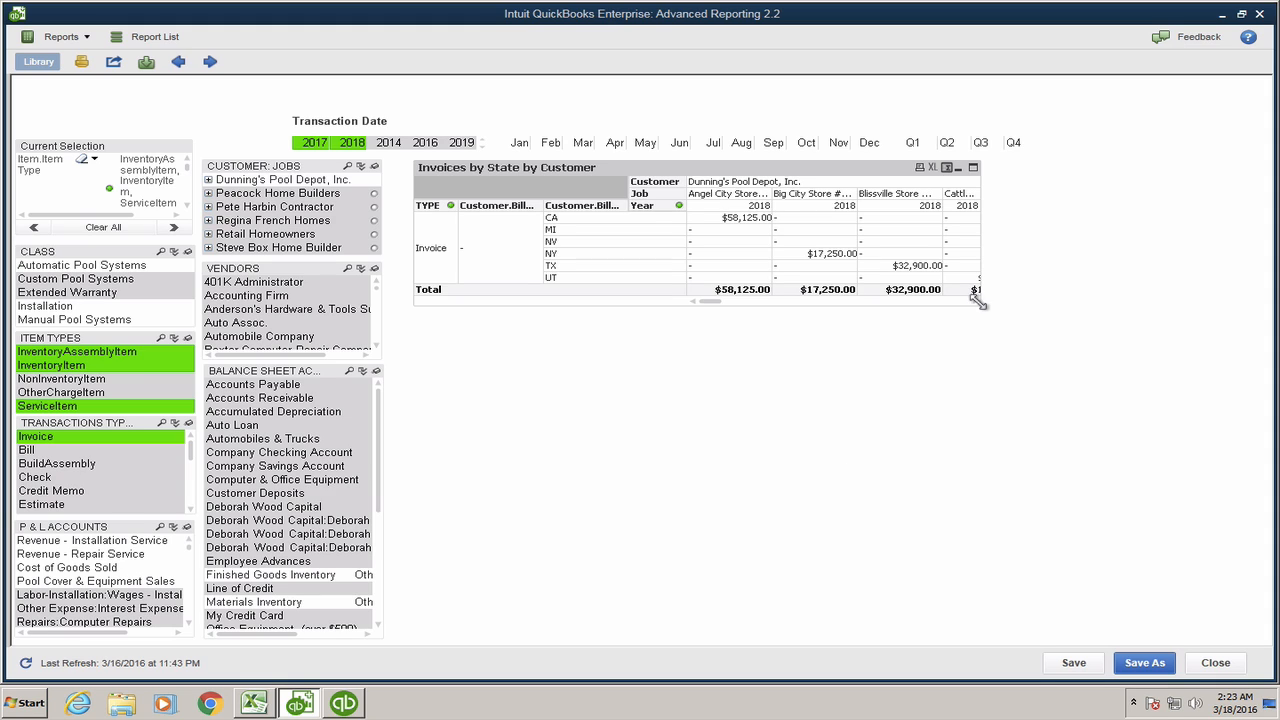
Step: Enlarge the invoice chart, move Customer and Job from the column headings into rows after the bill address state, and review the state totals
left_click_drag(980, 304, 1223, 494)
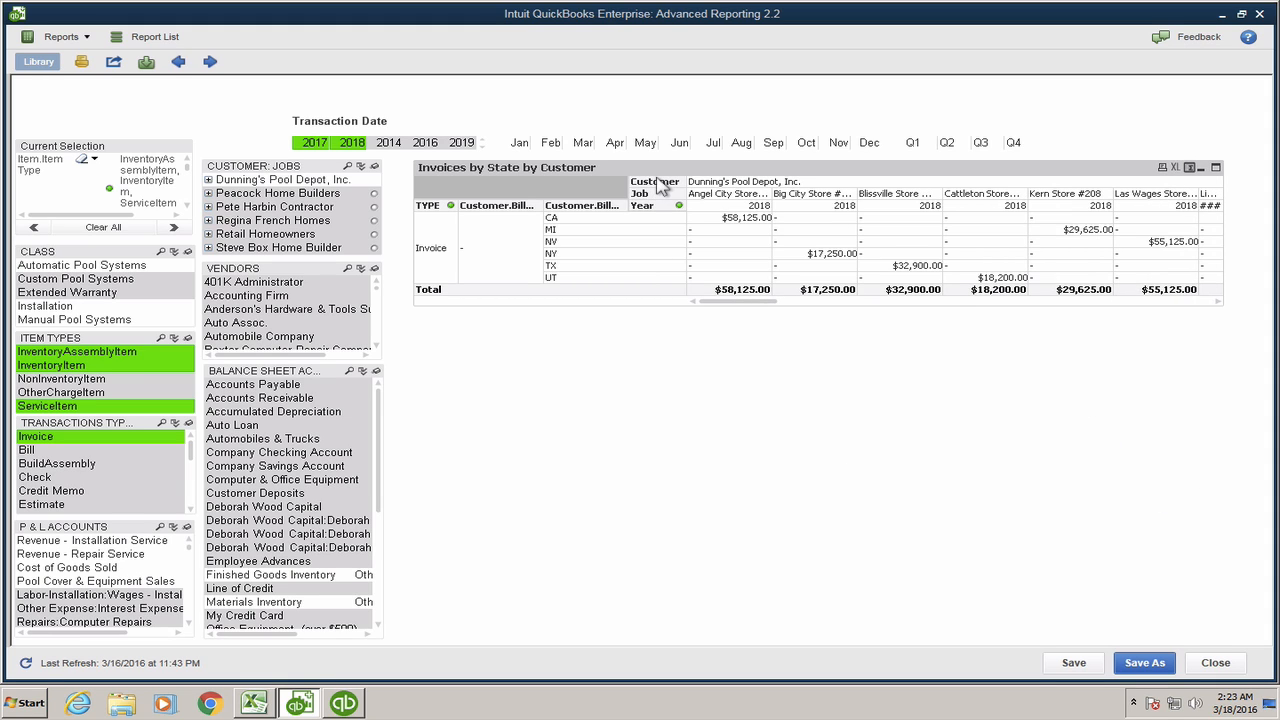
left_click_drag(659, 183, 629, 218)
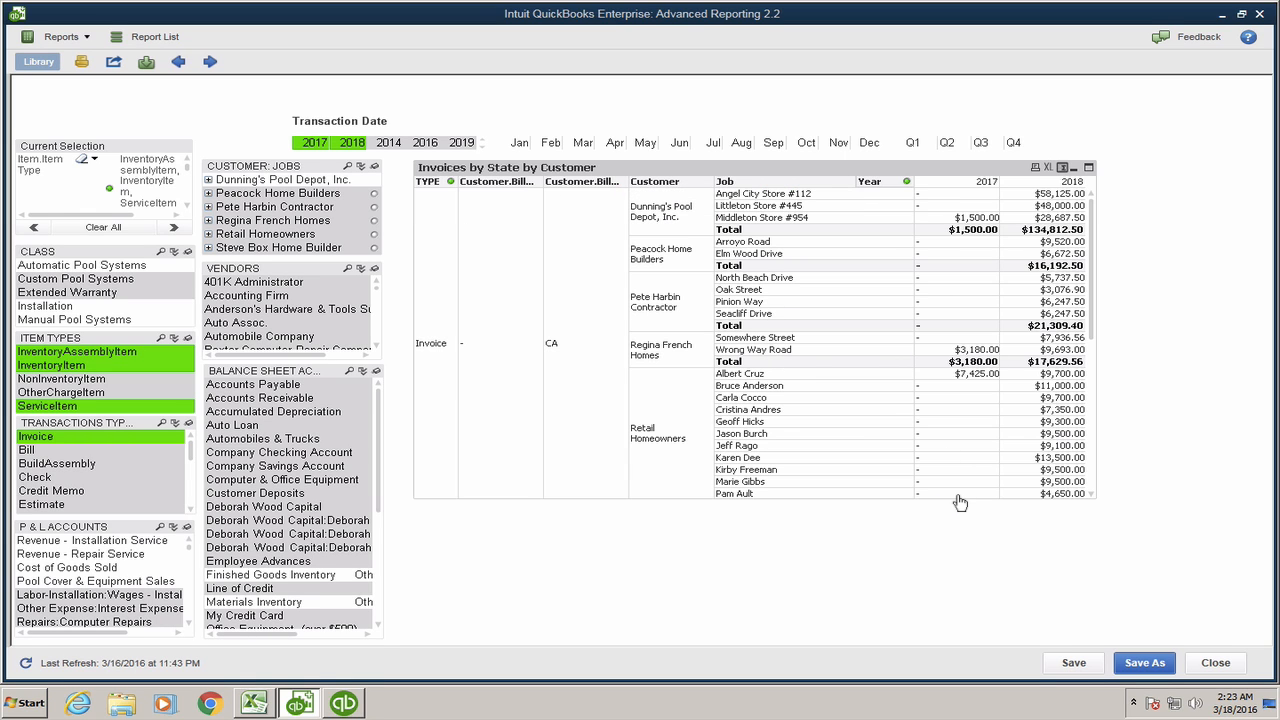
left_click_drag(957, 497, 957, 645)
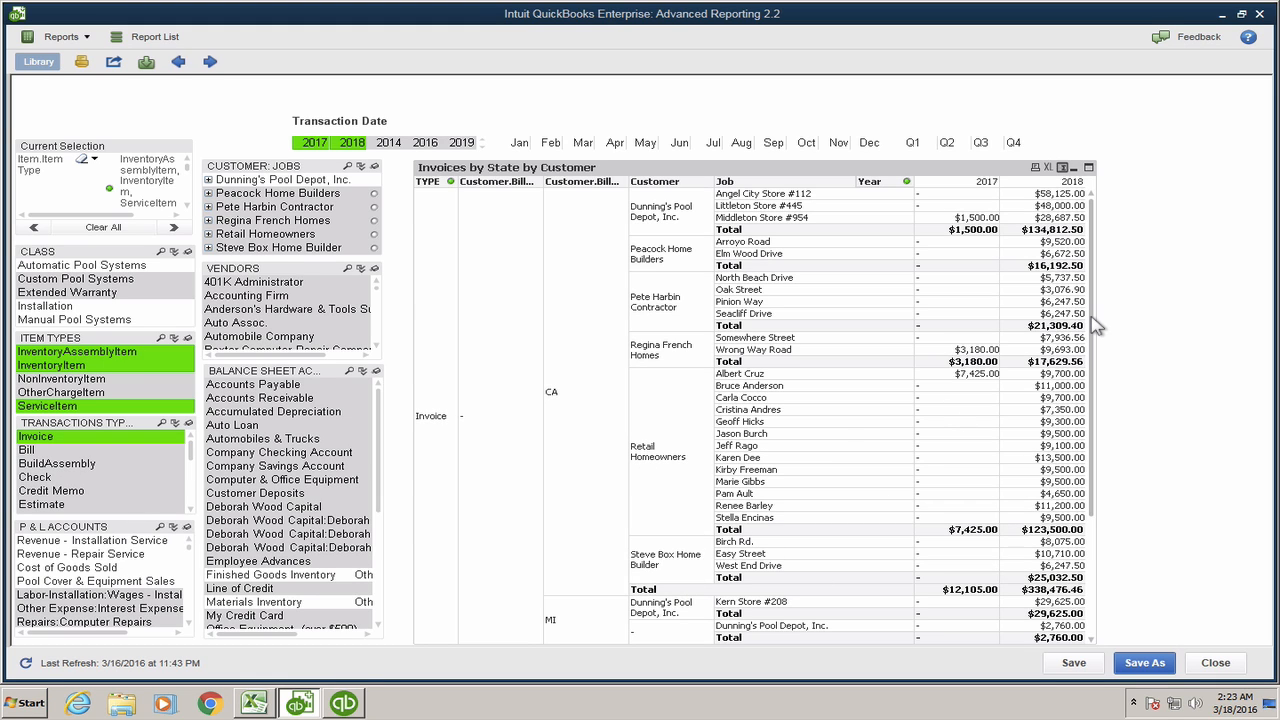
scroll(1098, 340, "down", 2)
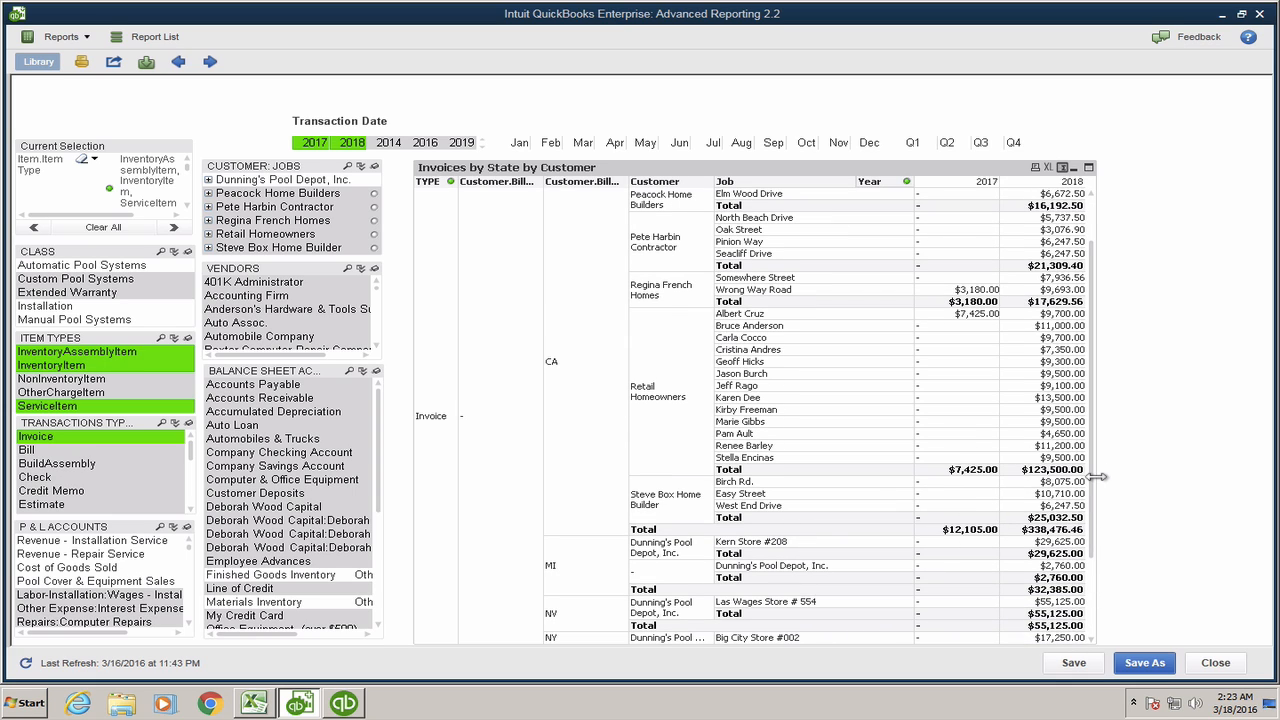
scroll(1097, 495, "down", 2)
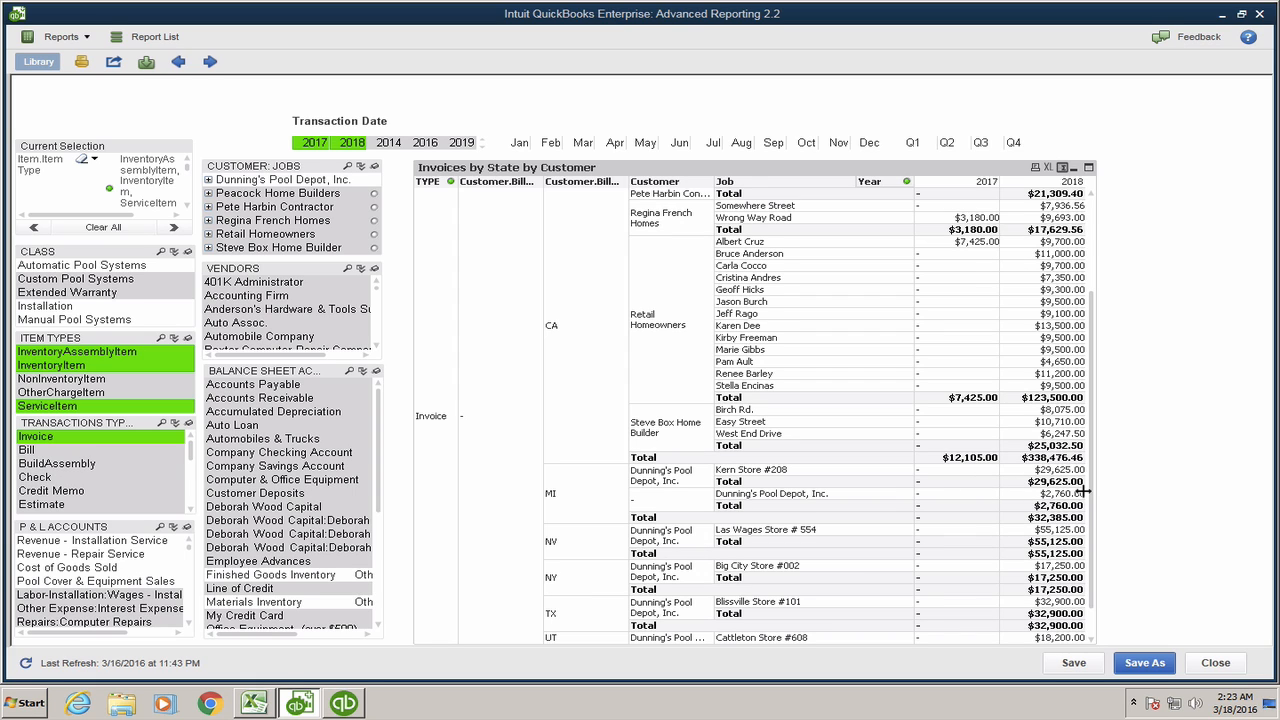
scroll(1085, 490, "up", 4)
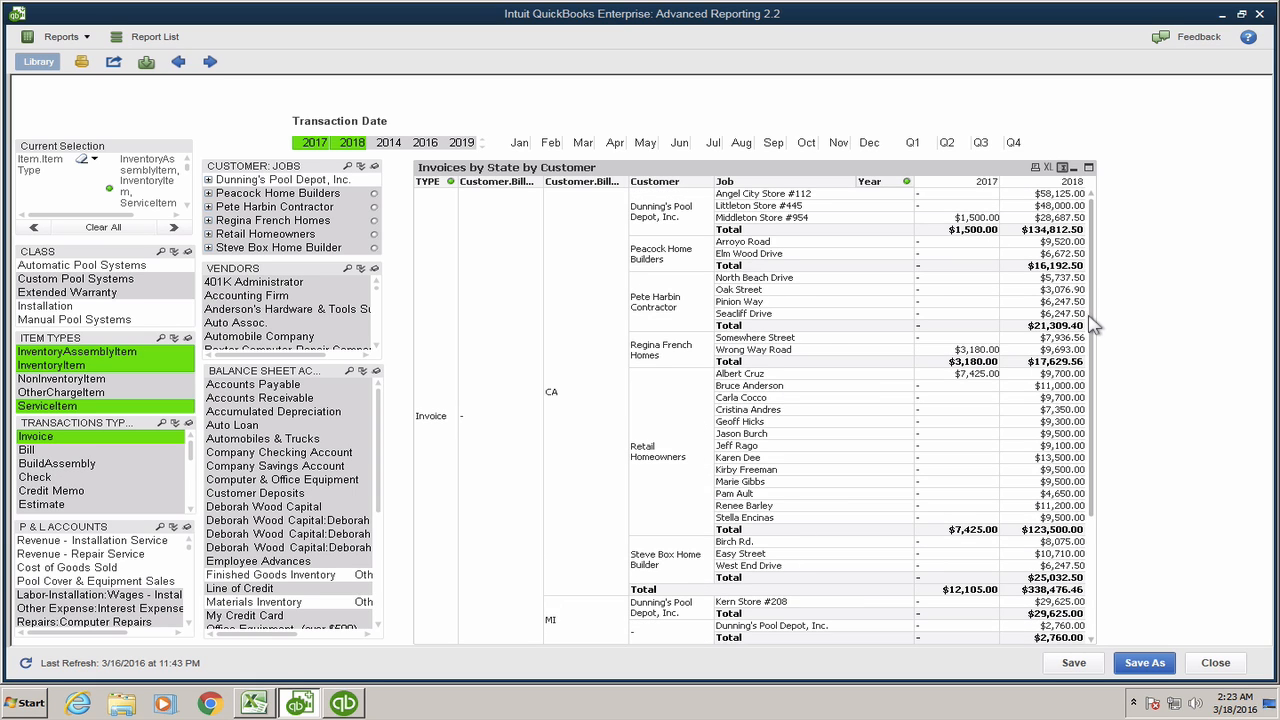
left_click_drag(1092, 360, 1090, 475)
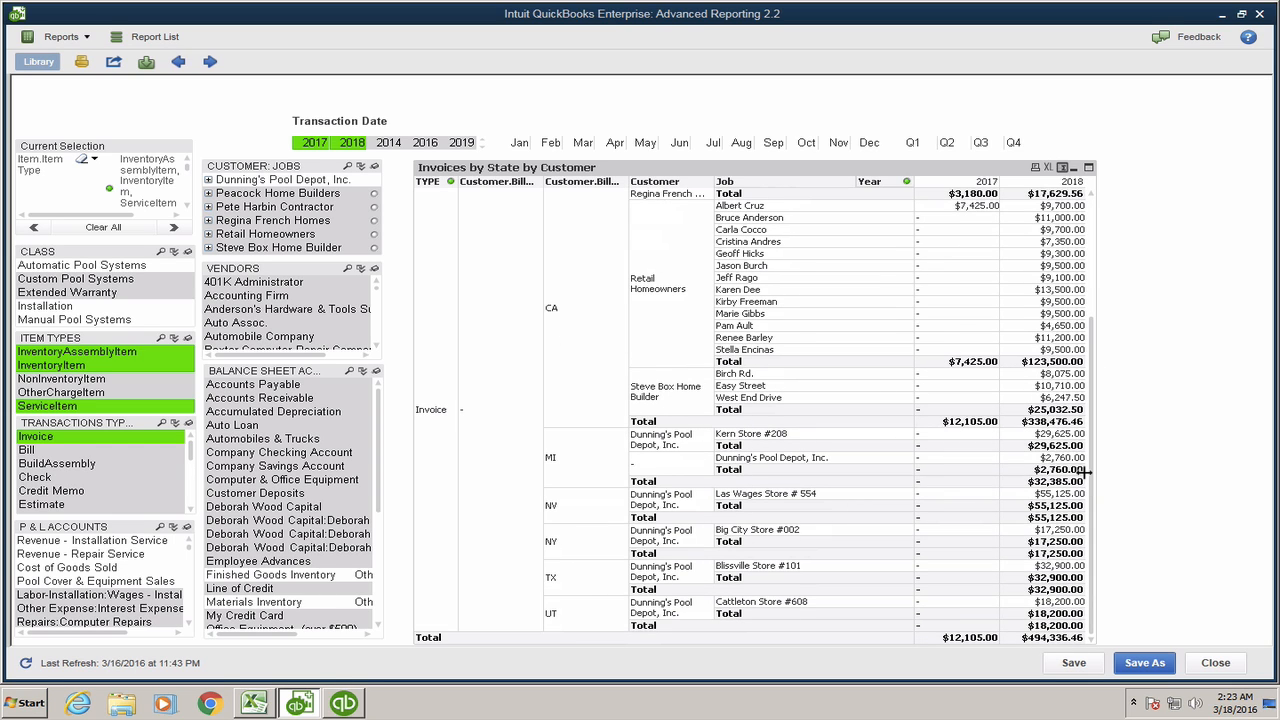
Step: Switch to QuickBooks Enterprise and open the Job Info of Las Wages Store # 554 from the Customer Center
left_click(343, 703)
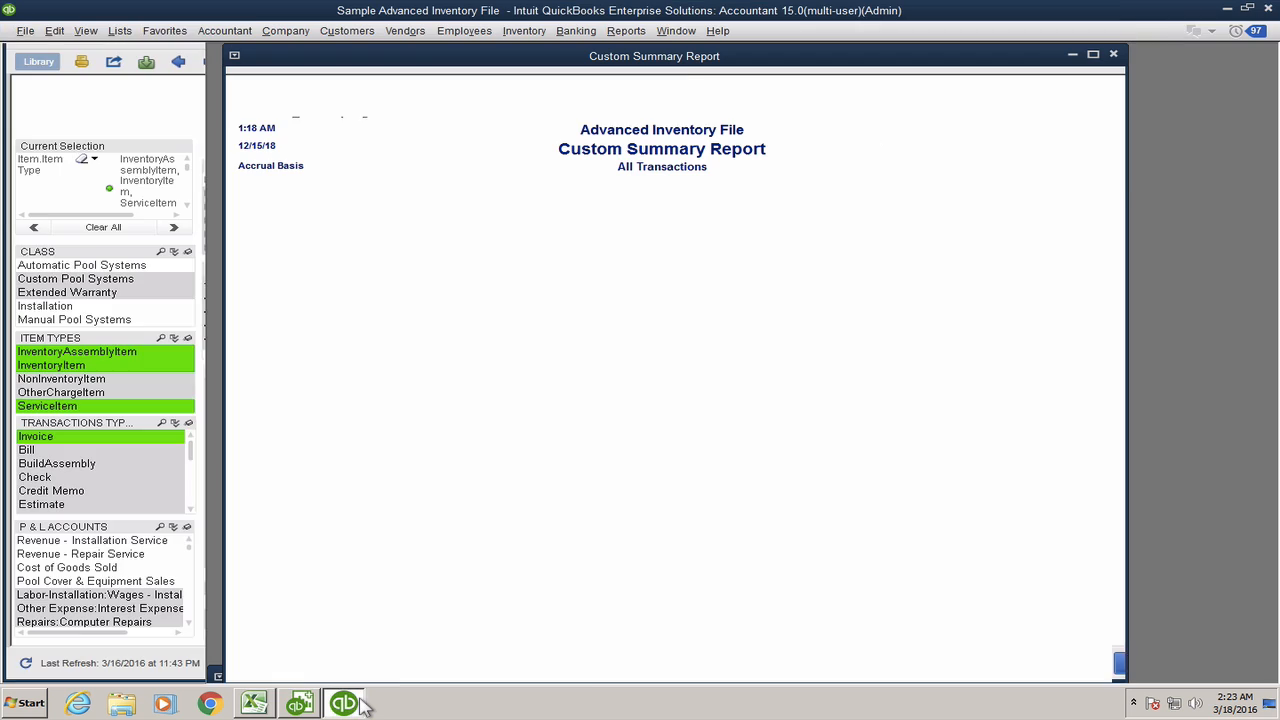
left_click(306, 33)
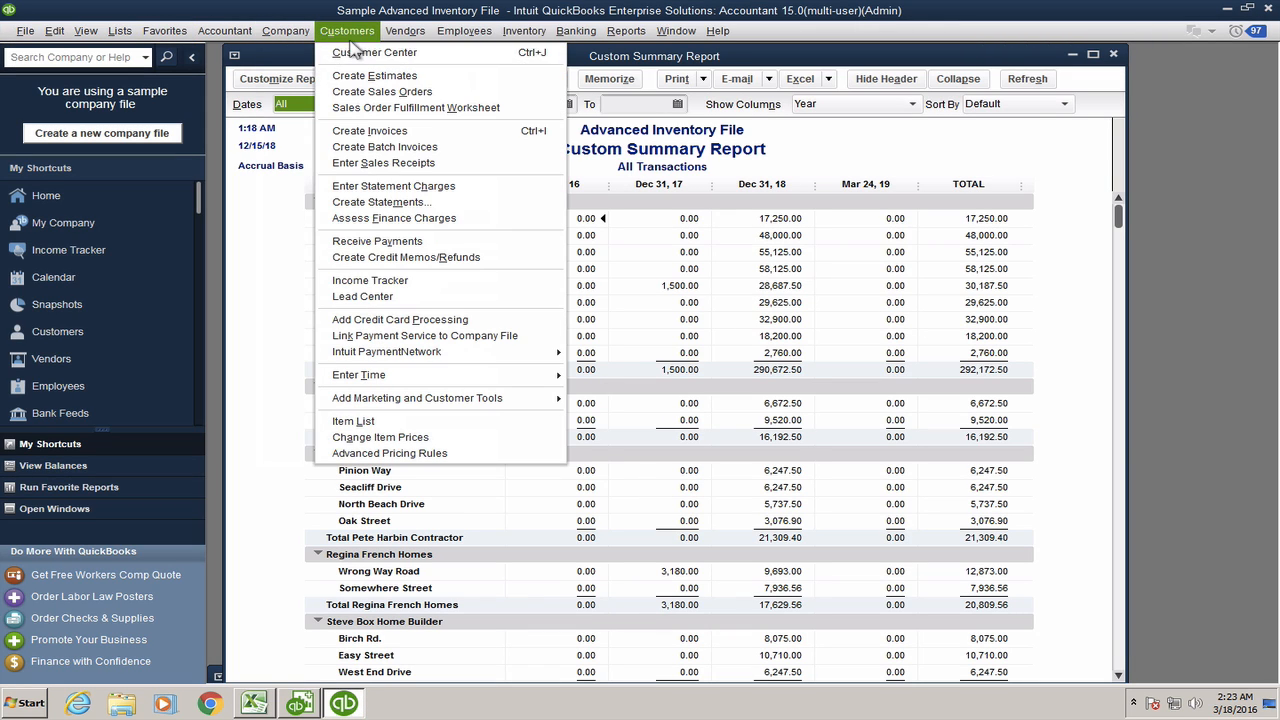
left_click(352, 58)
double_click(287, 273)
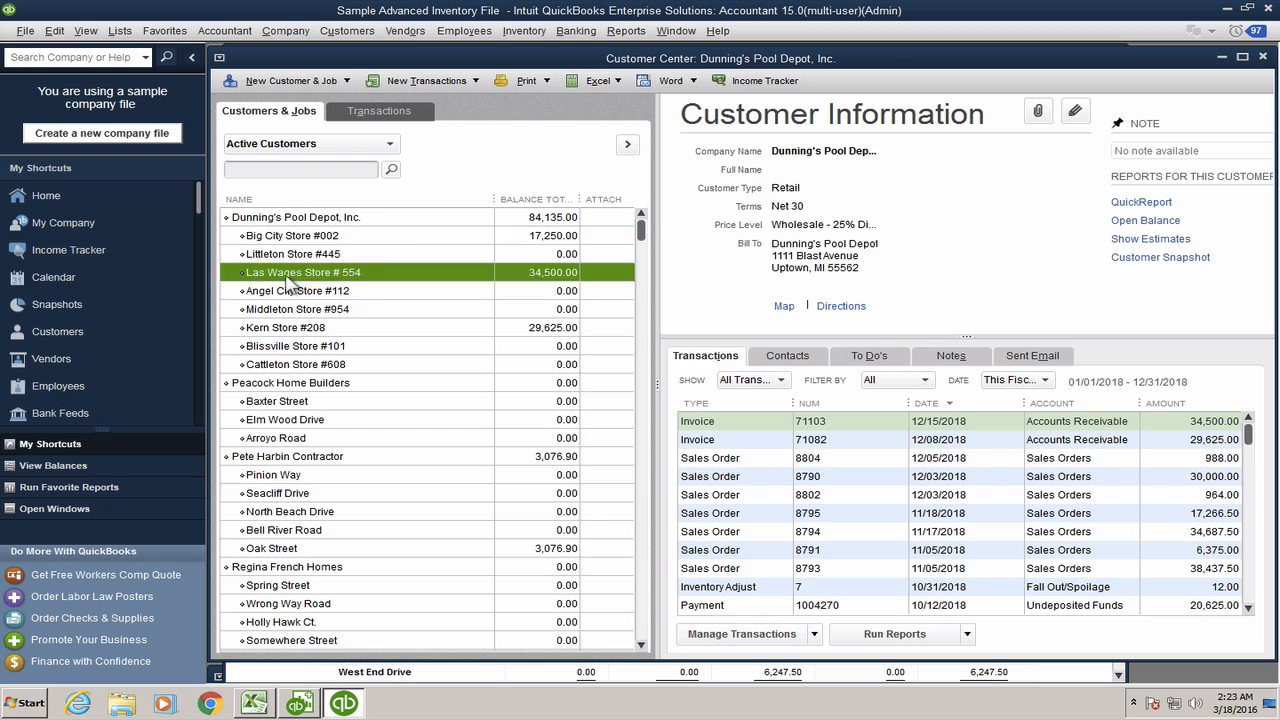
left_click(415, 360)
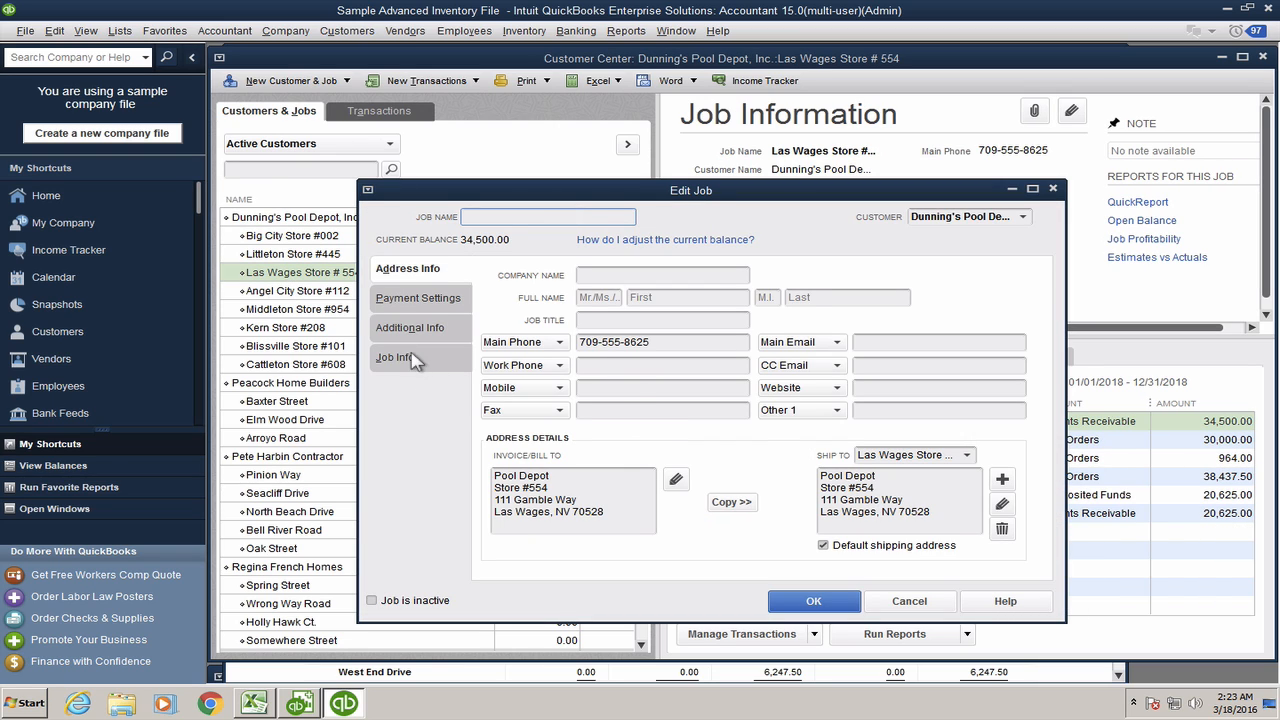
Step: Check the customer type options in the additional info of the Las Wages Store # 554 job, and close it without changes
left_click(418, 331)
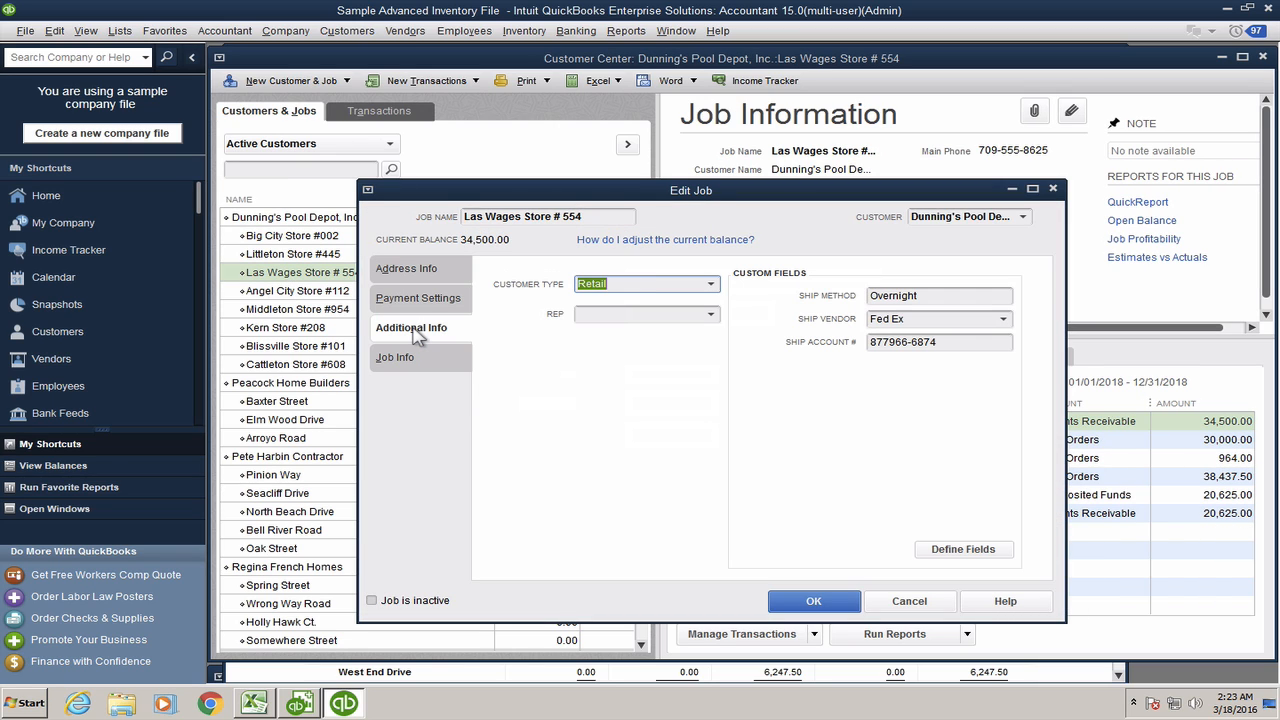
left_click(711, 284)
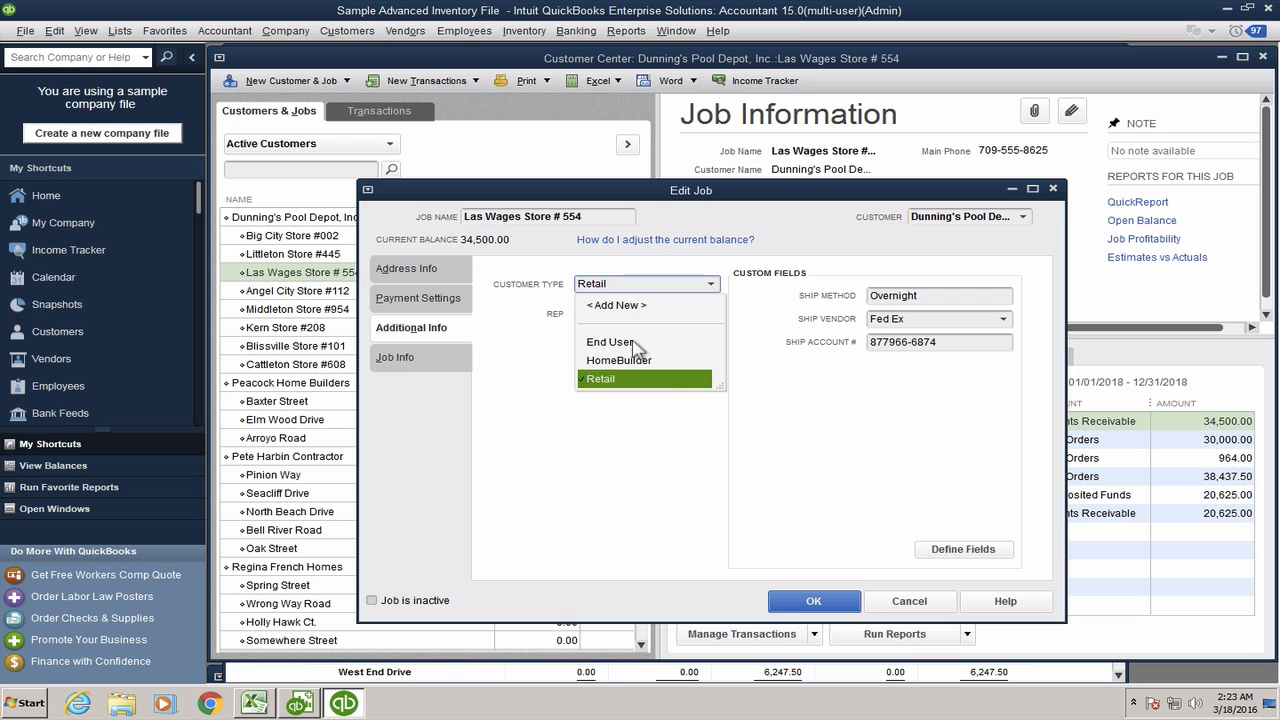
left_click(910, 601)
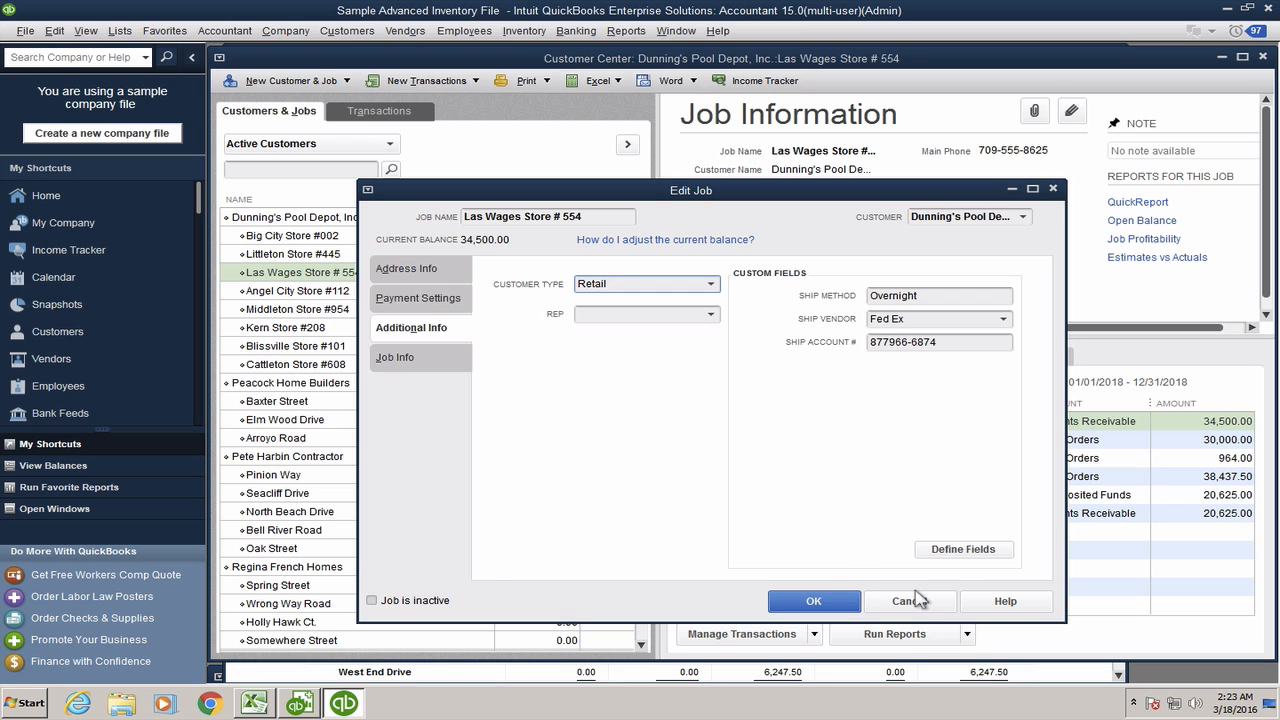
left_click(916, 605)
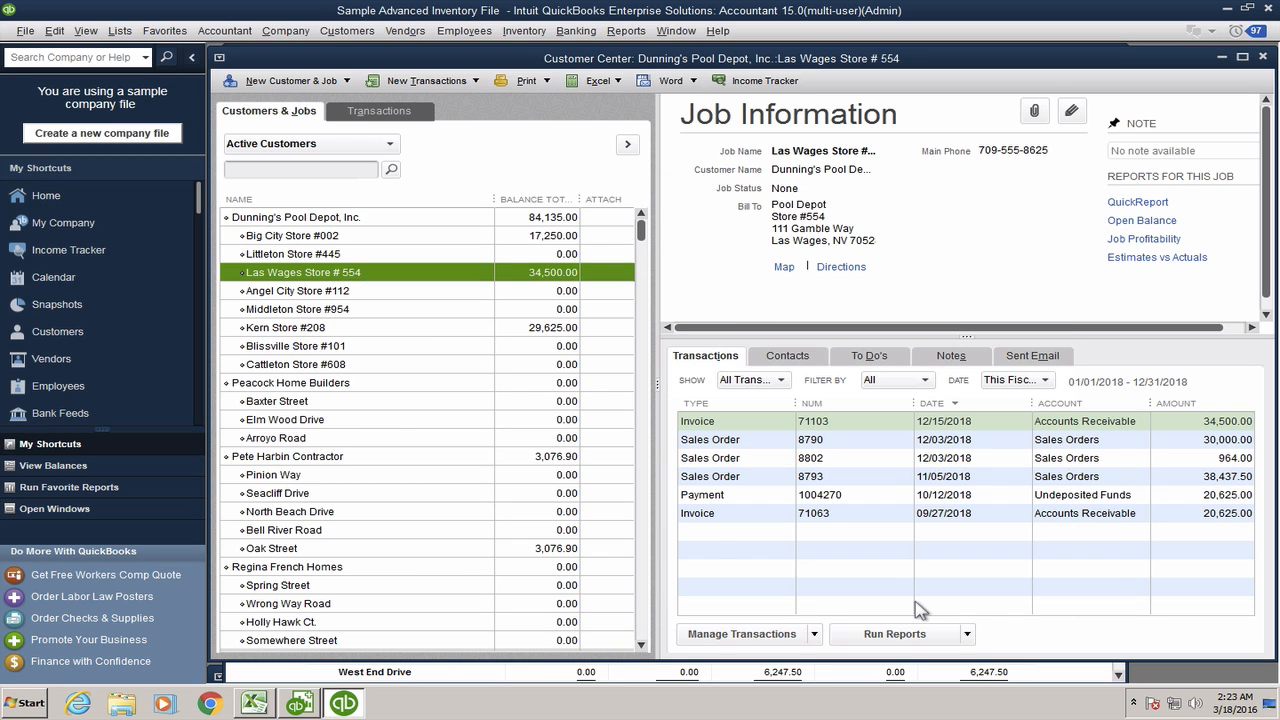
Step: Switch to Advanced Reporting and add Customer.Customer Type Full Name from the Customer table as a dimension of the Invoices by State by Customer chart
left_click(300, 705)
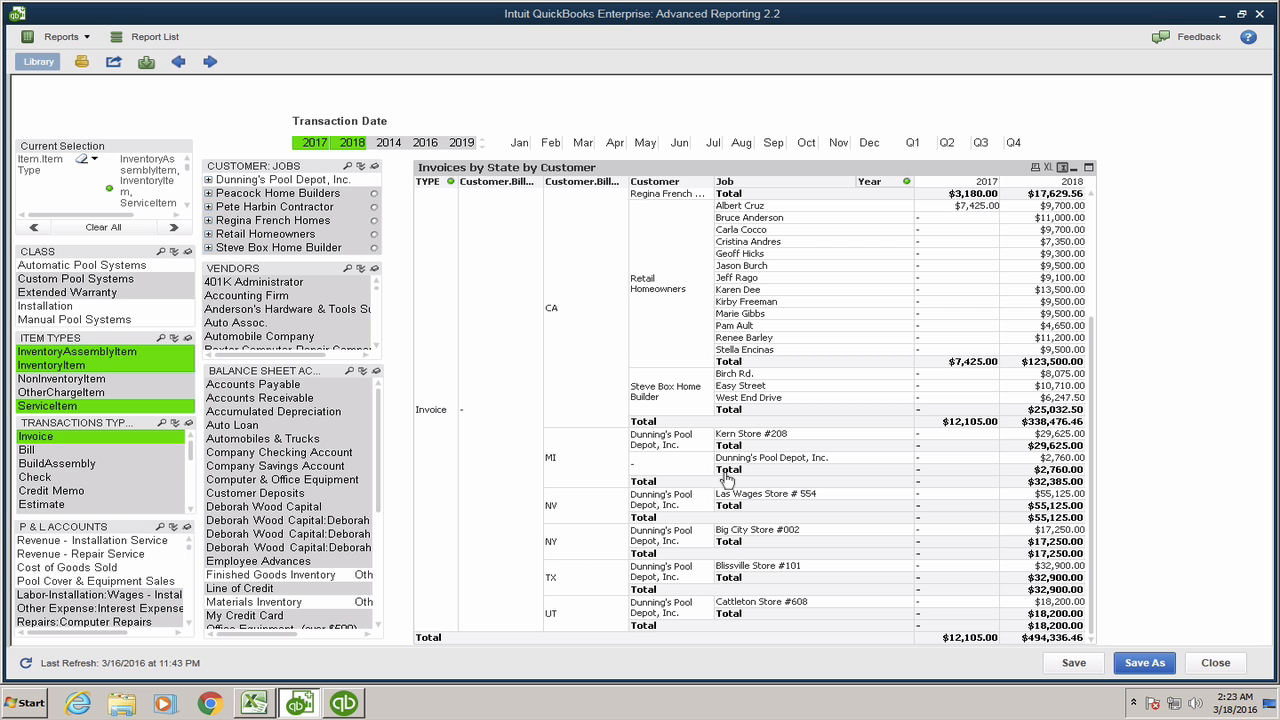
right_click(536, 173)
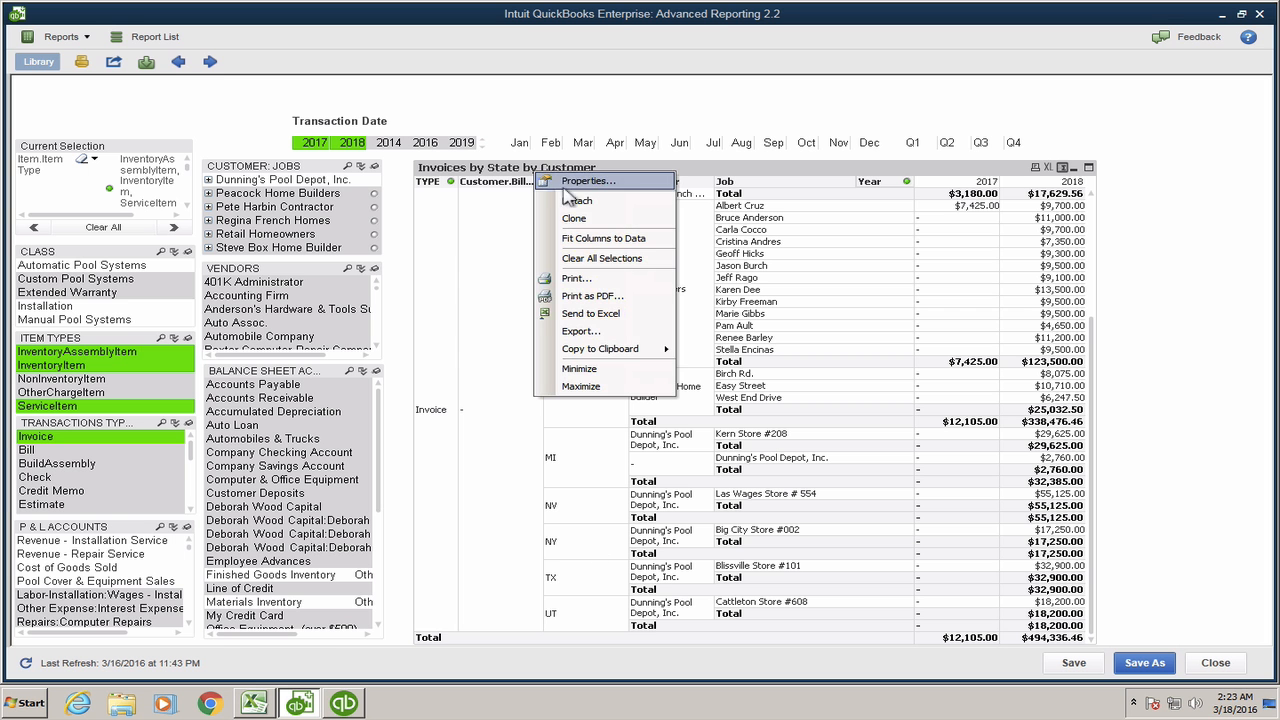
left_click(580, 181)
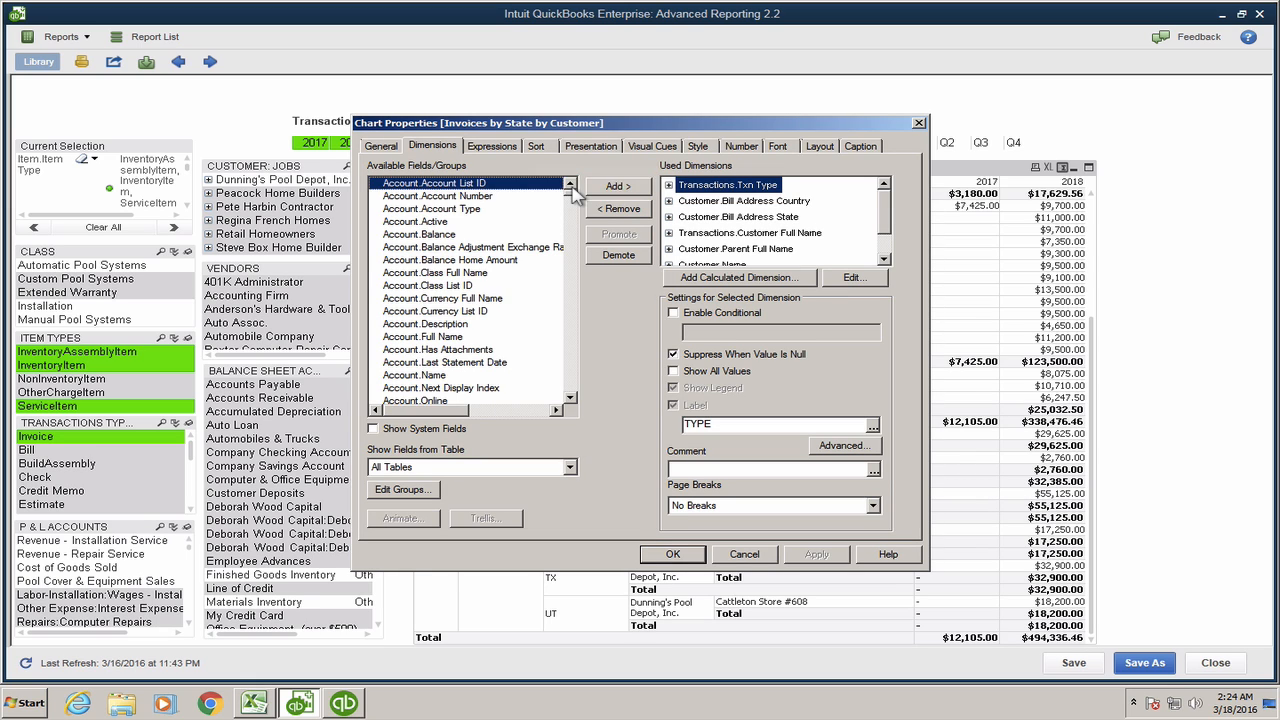
left_click(437, 470)
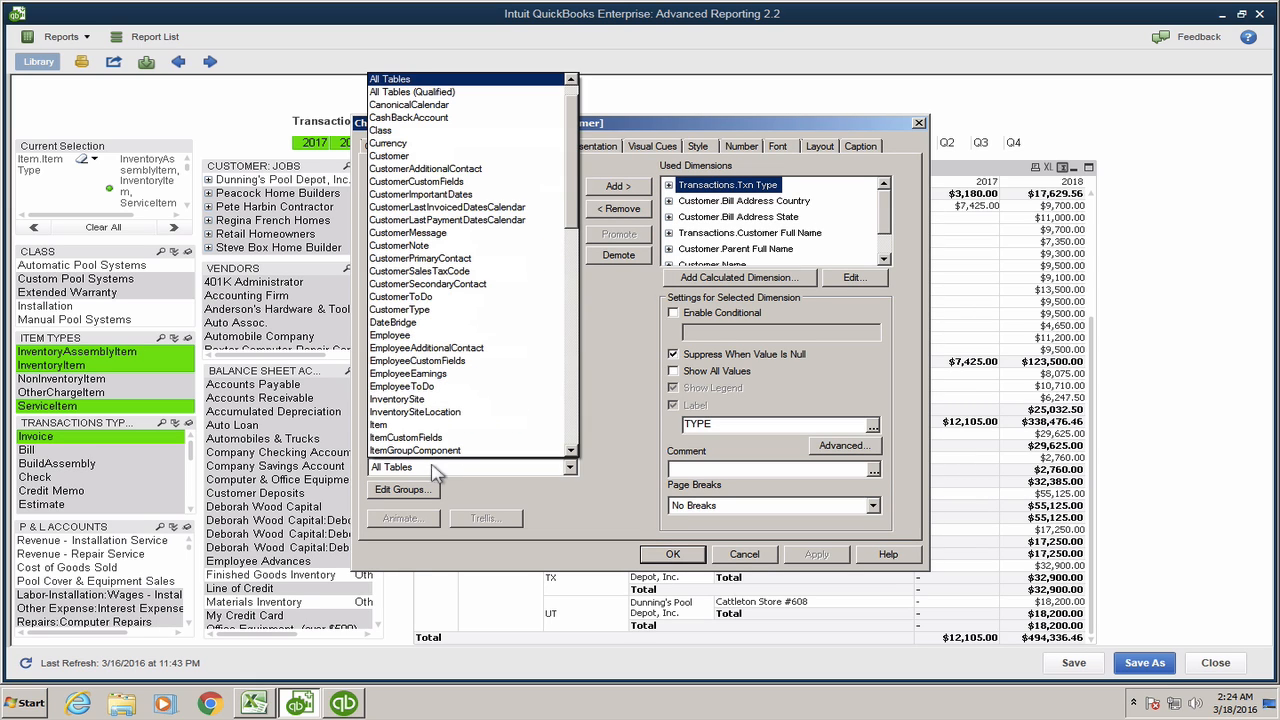
left_click(425, 157)
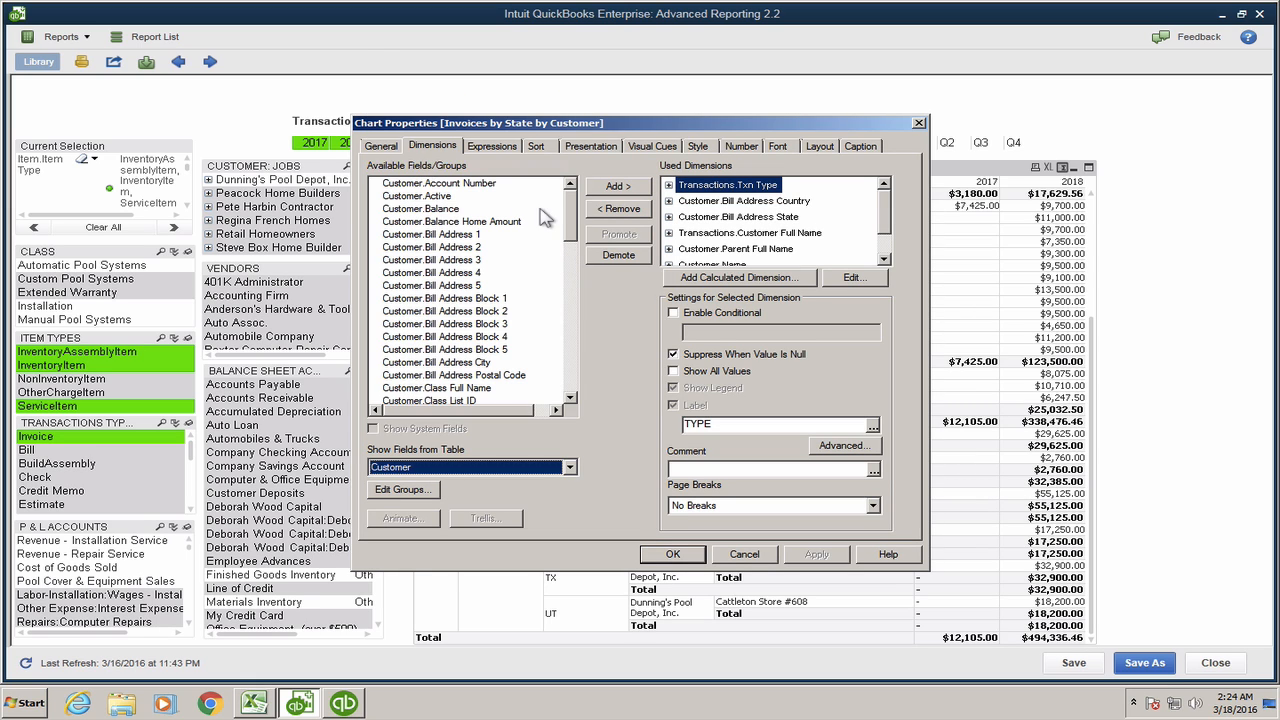
left_click_drag(574, 214, 582, 270)
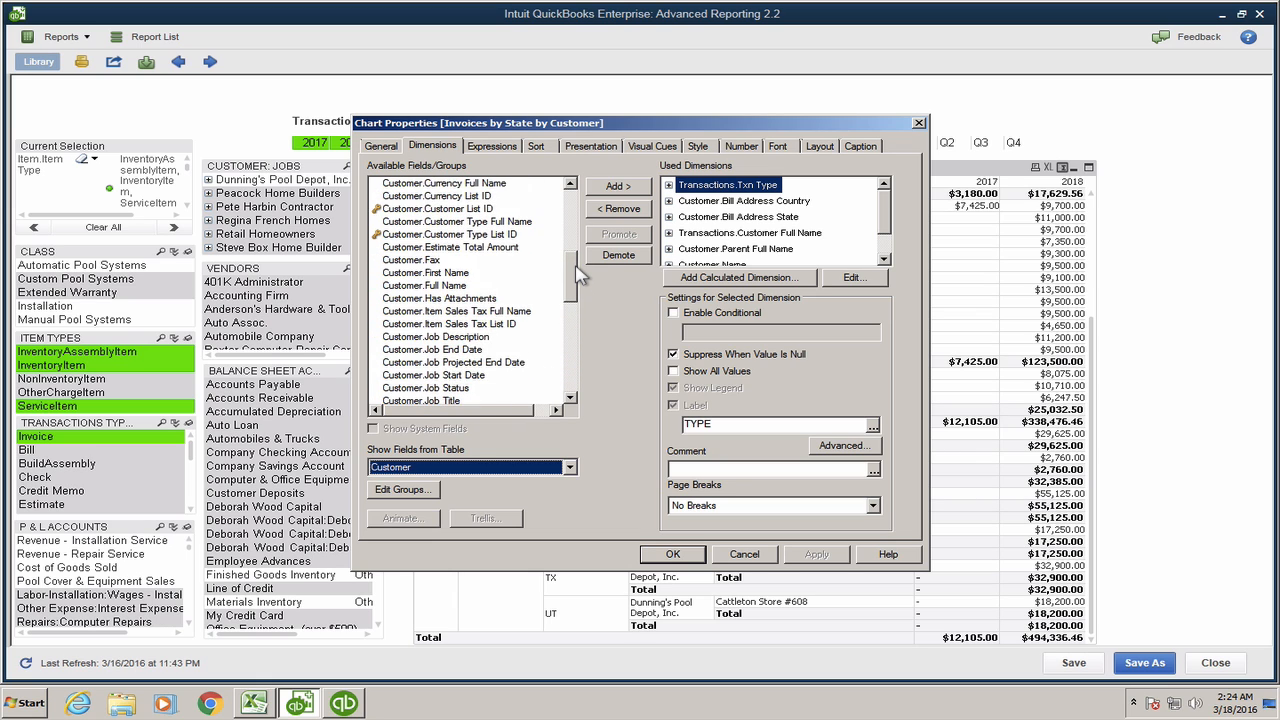
left_click(505, 232)
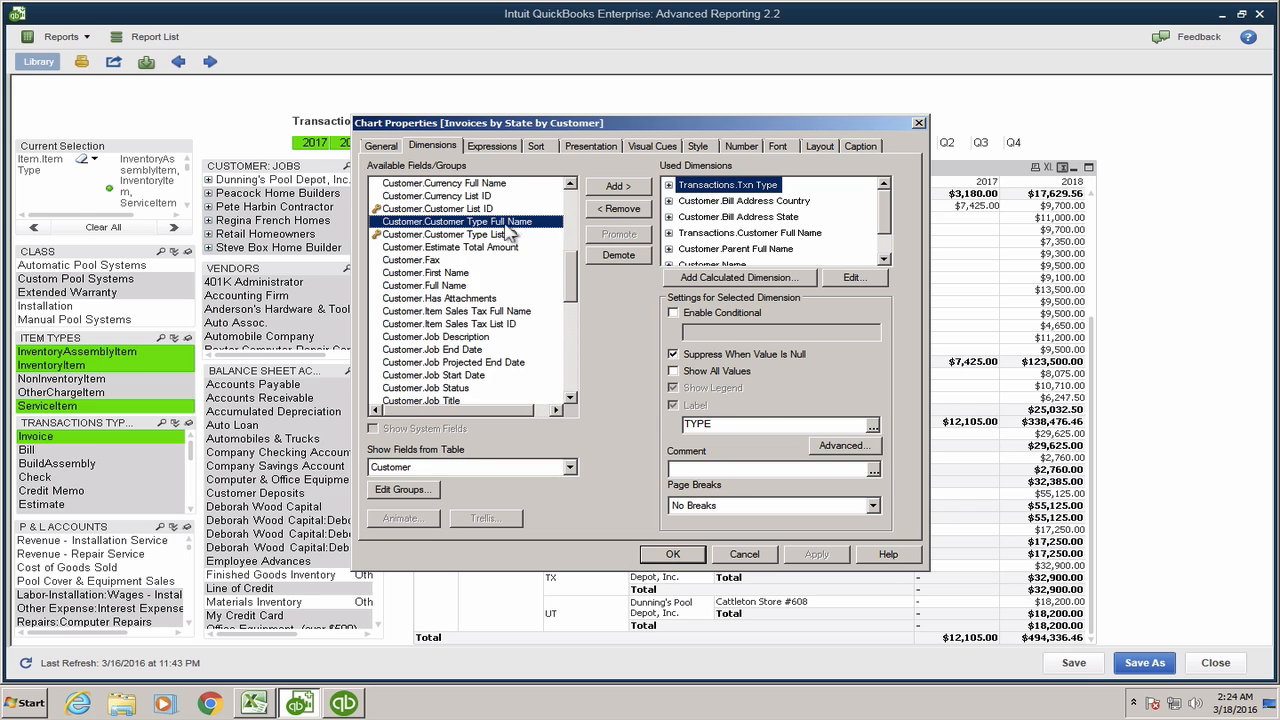
left_click(622, 188)
left_click(883, 245)
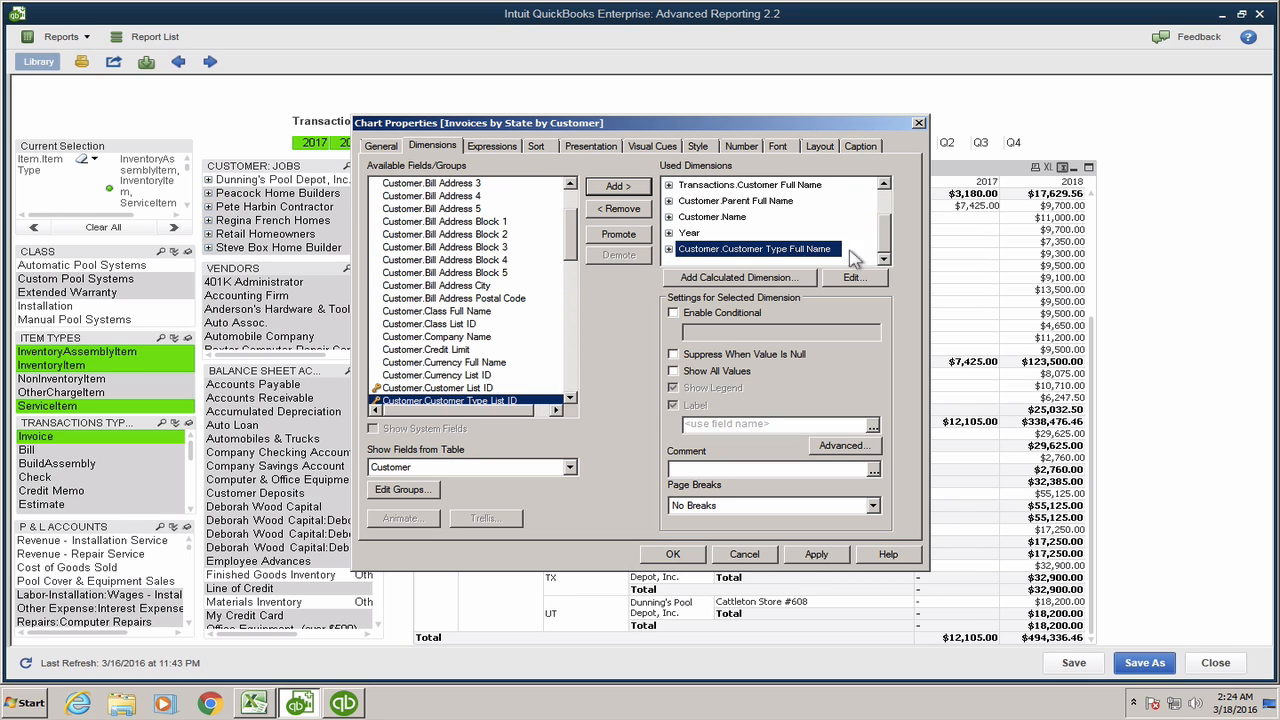
Step: Reorder the used dimensions so Customer.Customer Type Full Name sits directly after Transactions.Txn Type
left_click(619, 234)
left_click(619, 234)
left_click(619, 234)
left_click(619, 234)
left_click(619, 234)
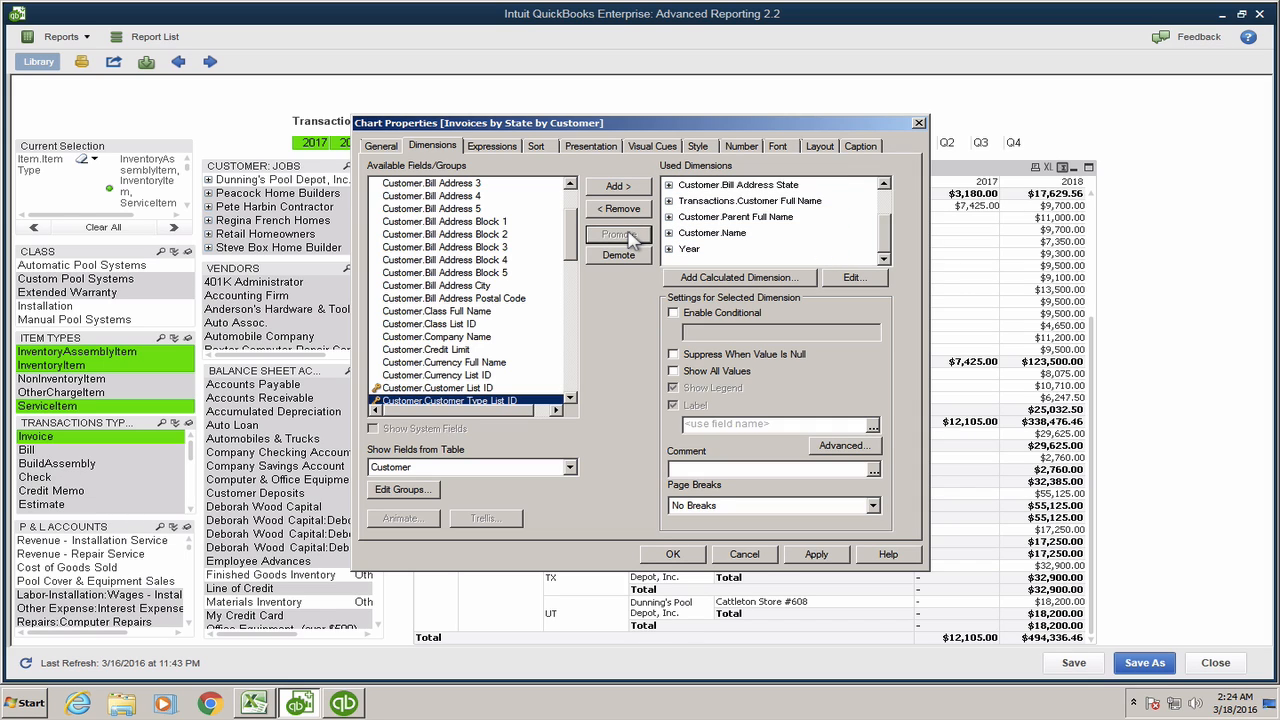
left_click(884, 208)
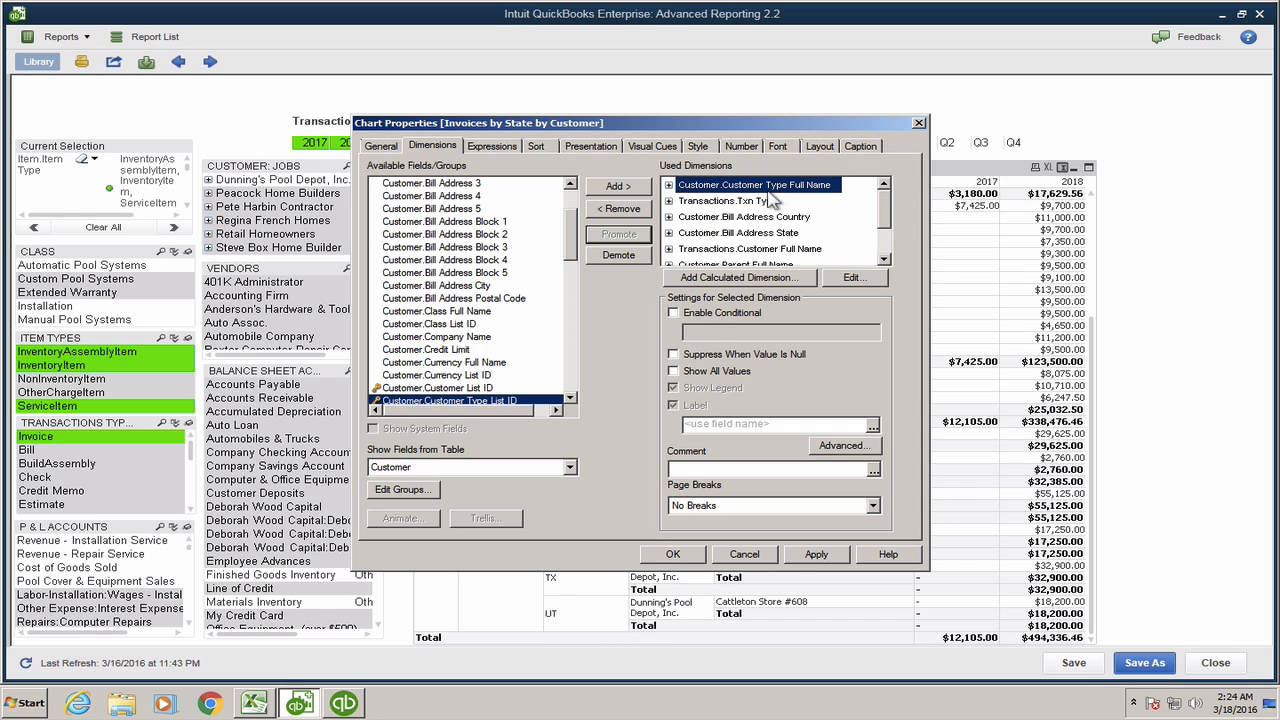
left_click(636, 255)
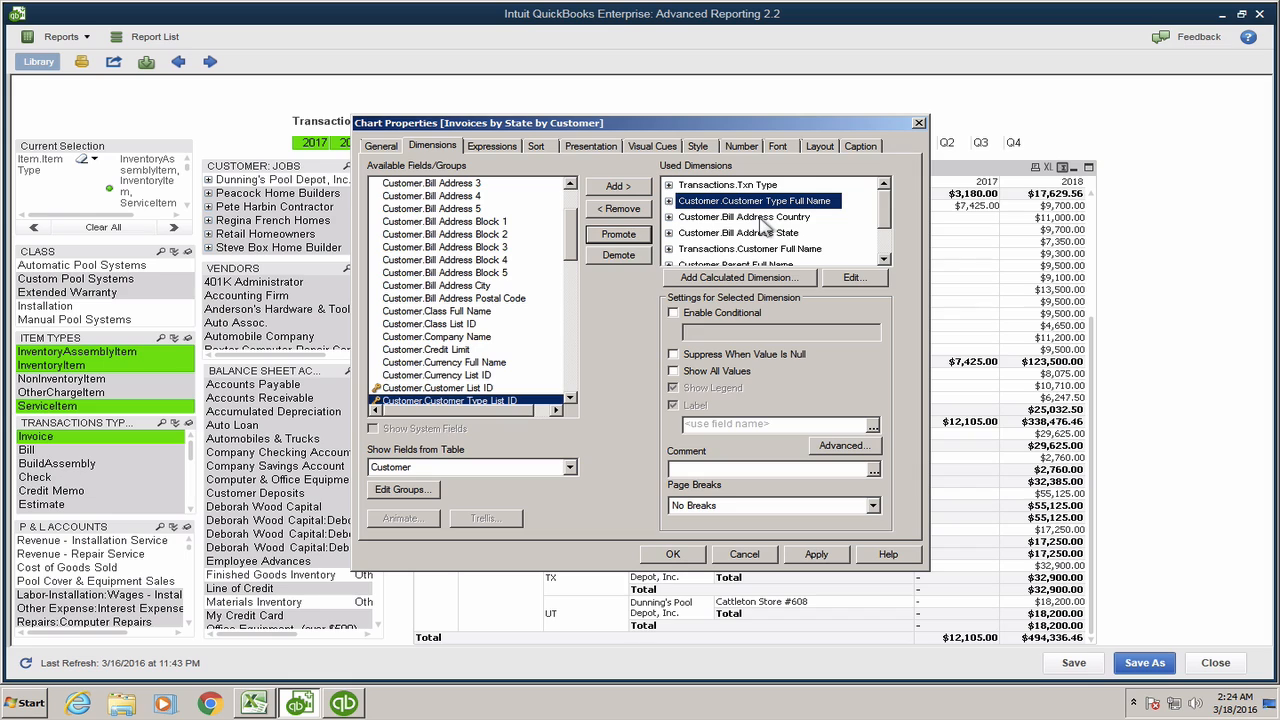
Step: Hide Transactions.Txn Type and Customer.Bill Address Country with a condition of 0, apply the properties, and move Job into the rows after Customer
left_click(748, 186)
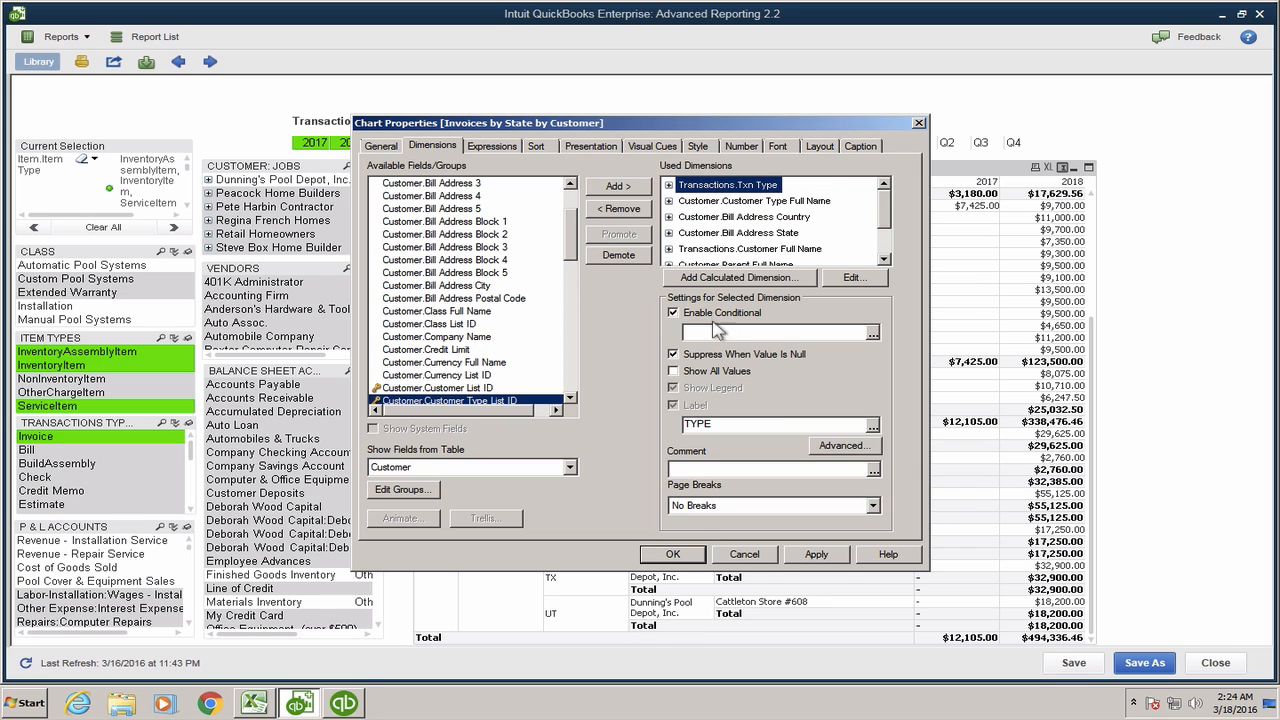
left_click(746, 217)
left_click(708, 315)
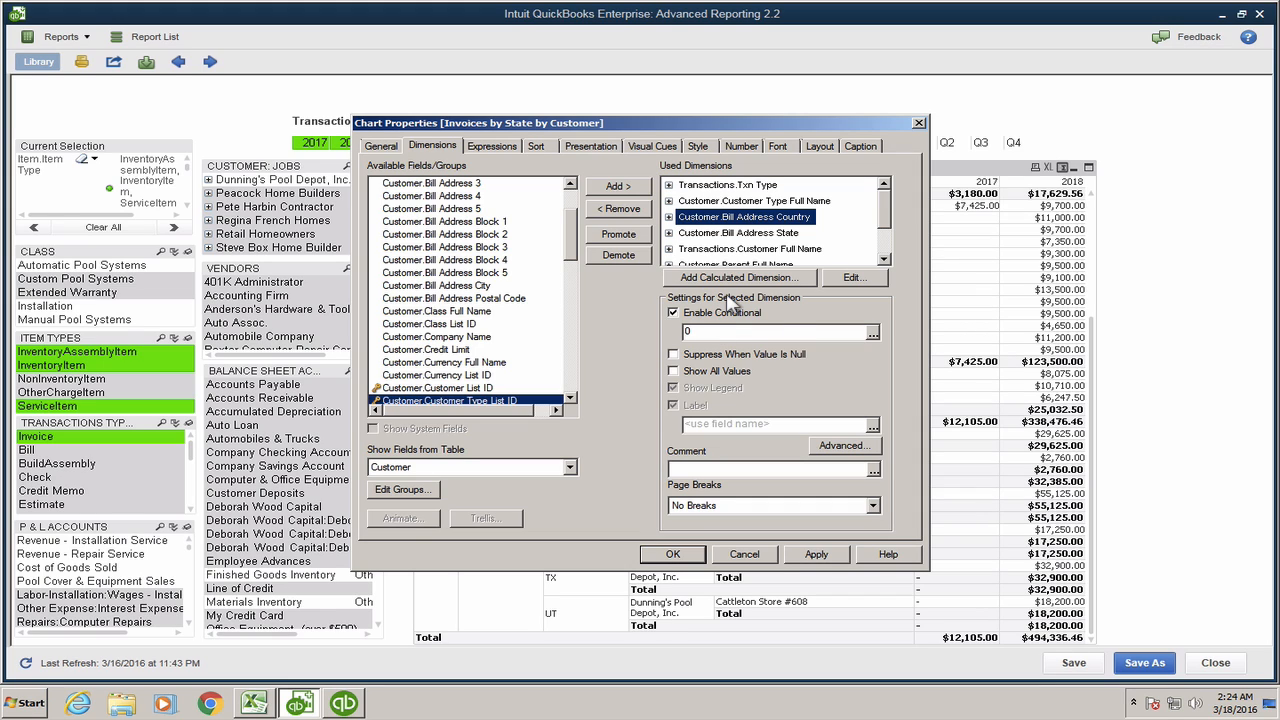
left_click(818, 556)
left_click(680, 560)
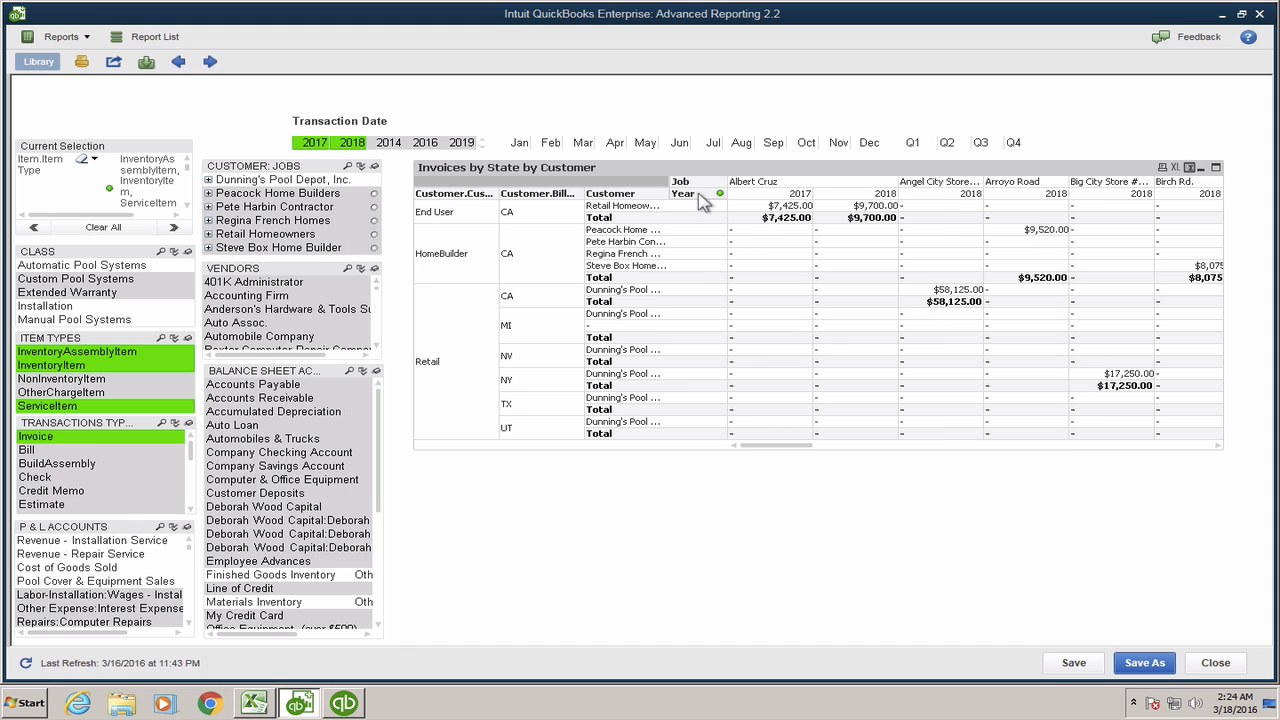
left_click_drag(690, 183, 676, 208)
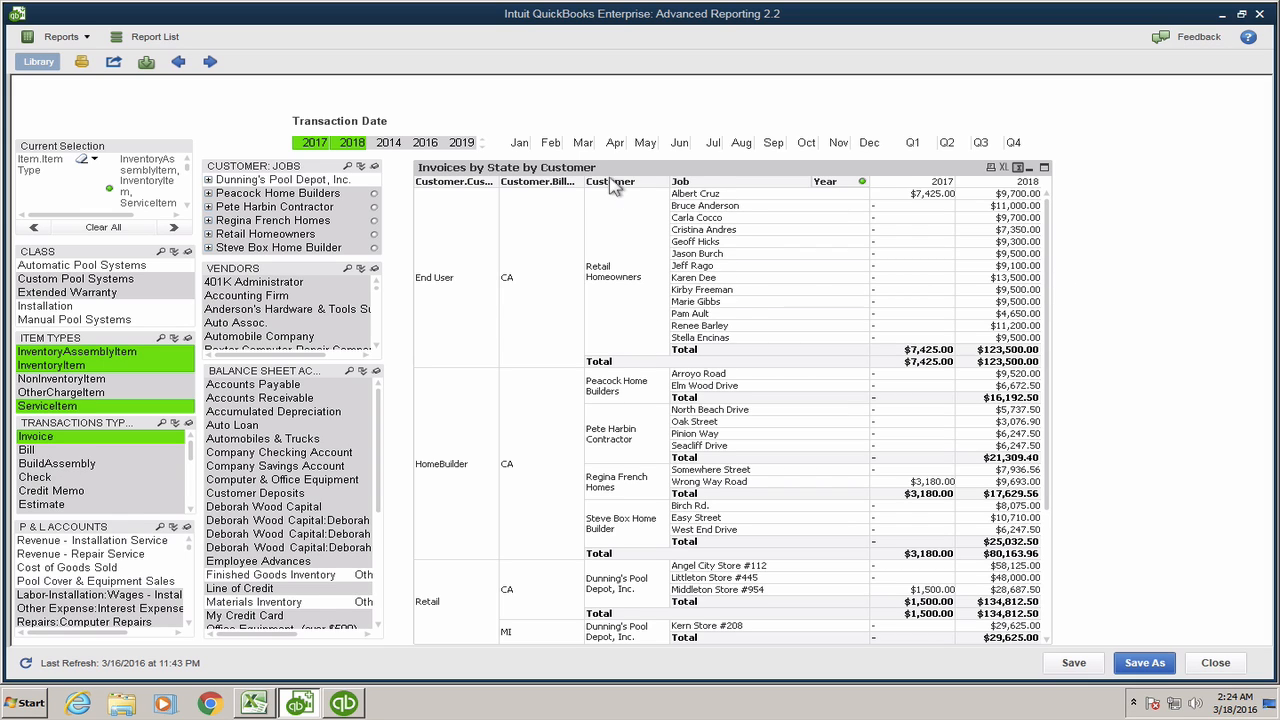
Step: Turn off Always Fully Expanded in the chart's presentation properties and apply the change
right_click(688, 172)
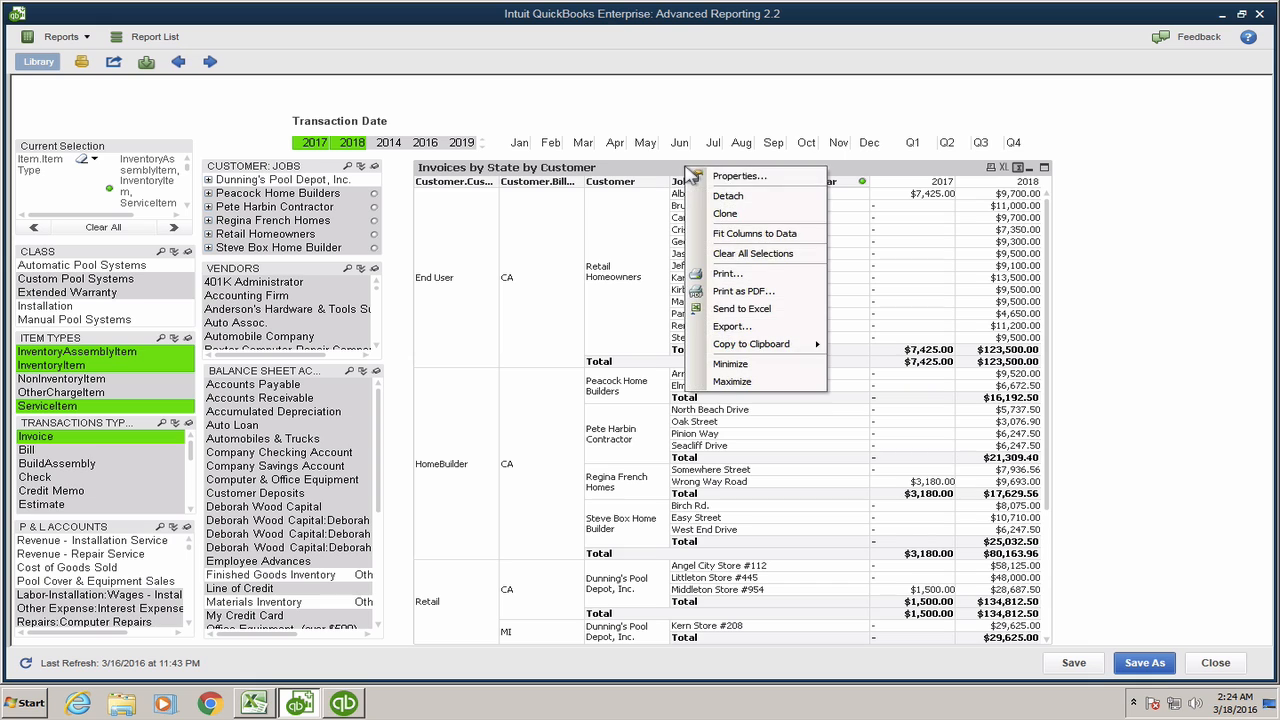
left_click(737, 179)
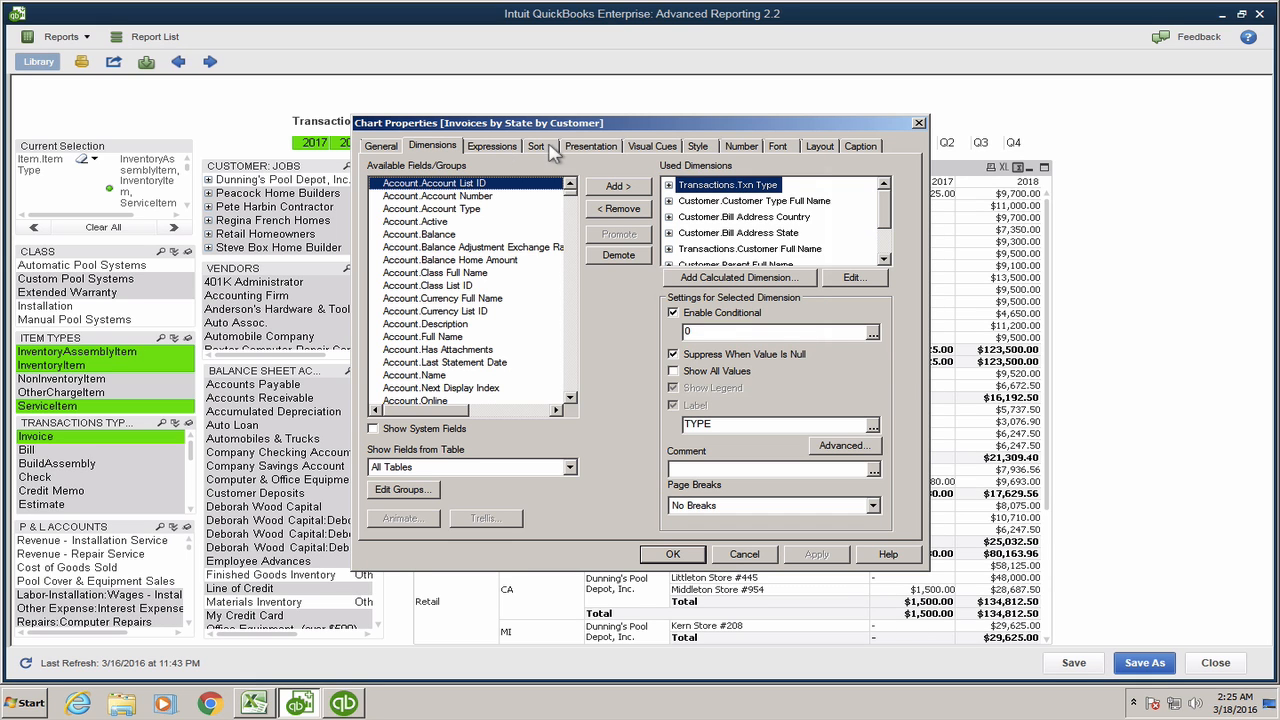
left_click(591, 147)
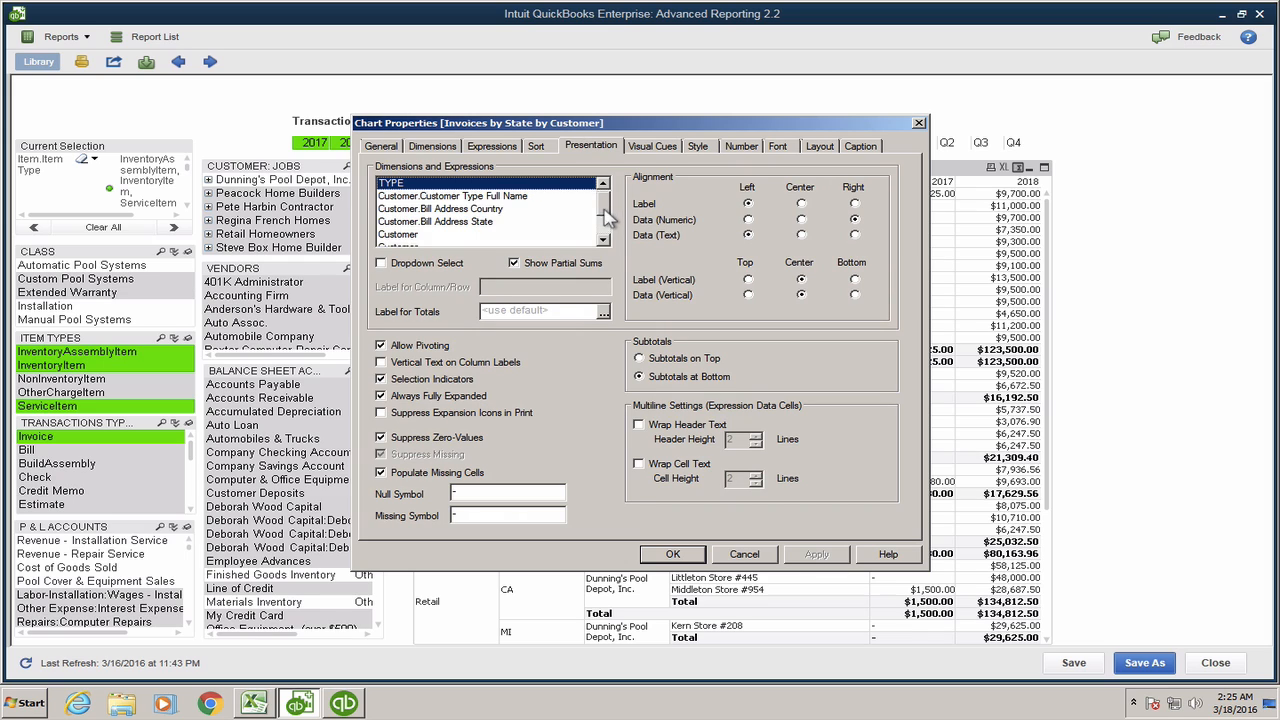
scroll(600, 225, "down", 1)
left_click(393, 223)
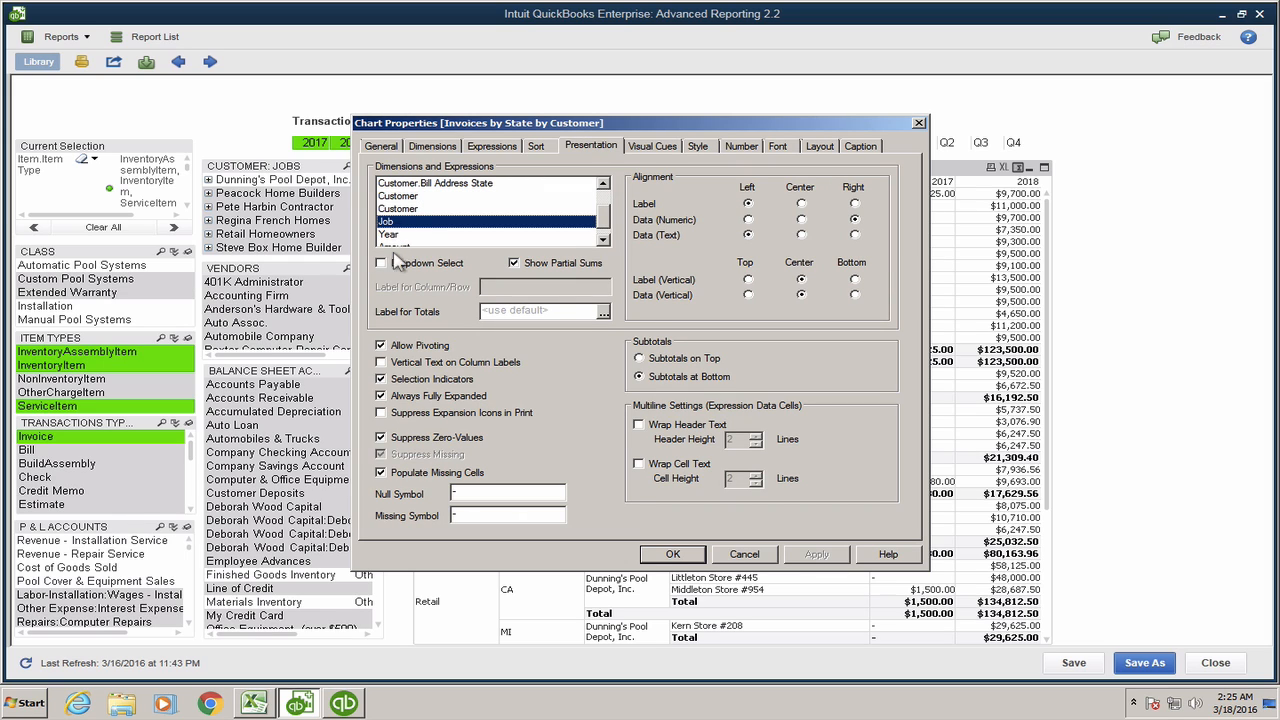
left_click(420, 397)
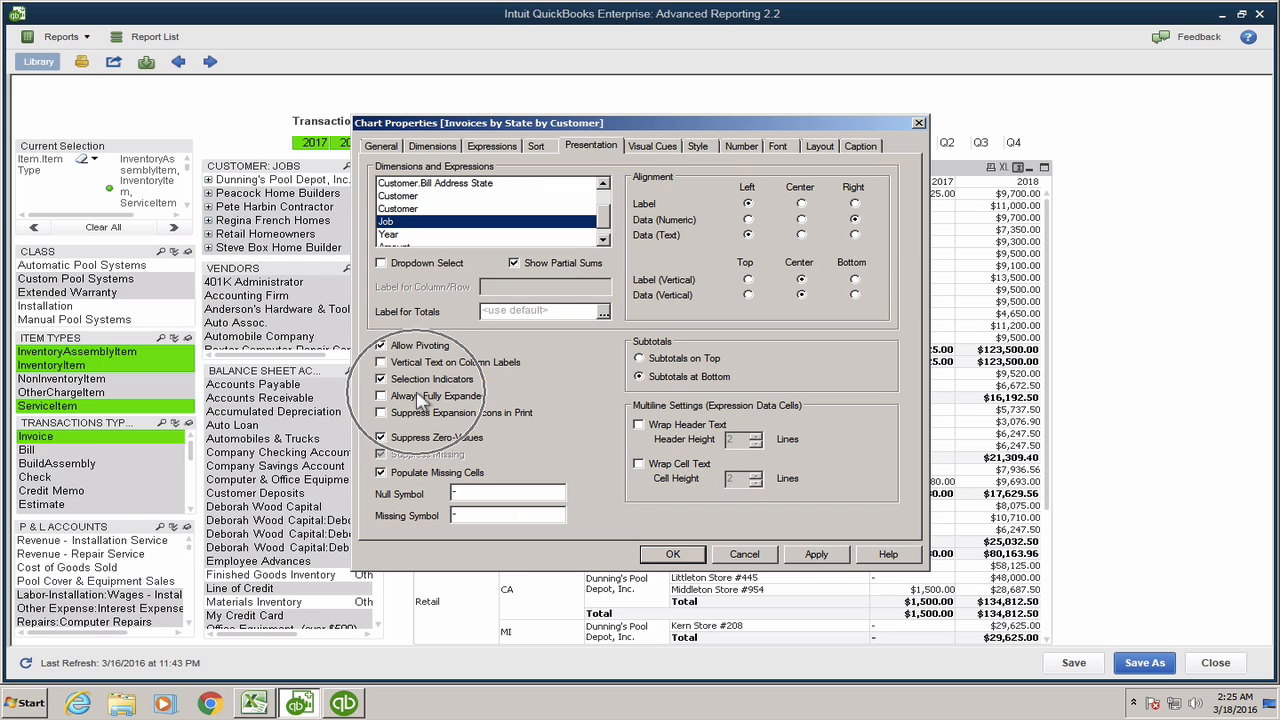
left_click(408, 209)
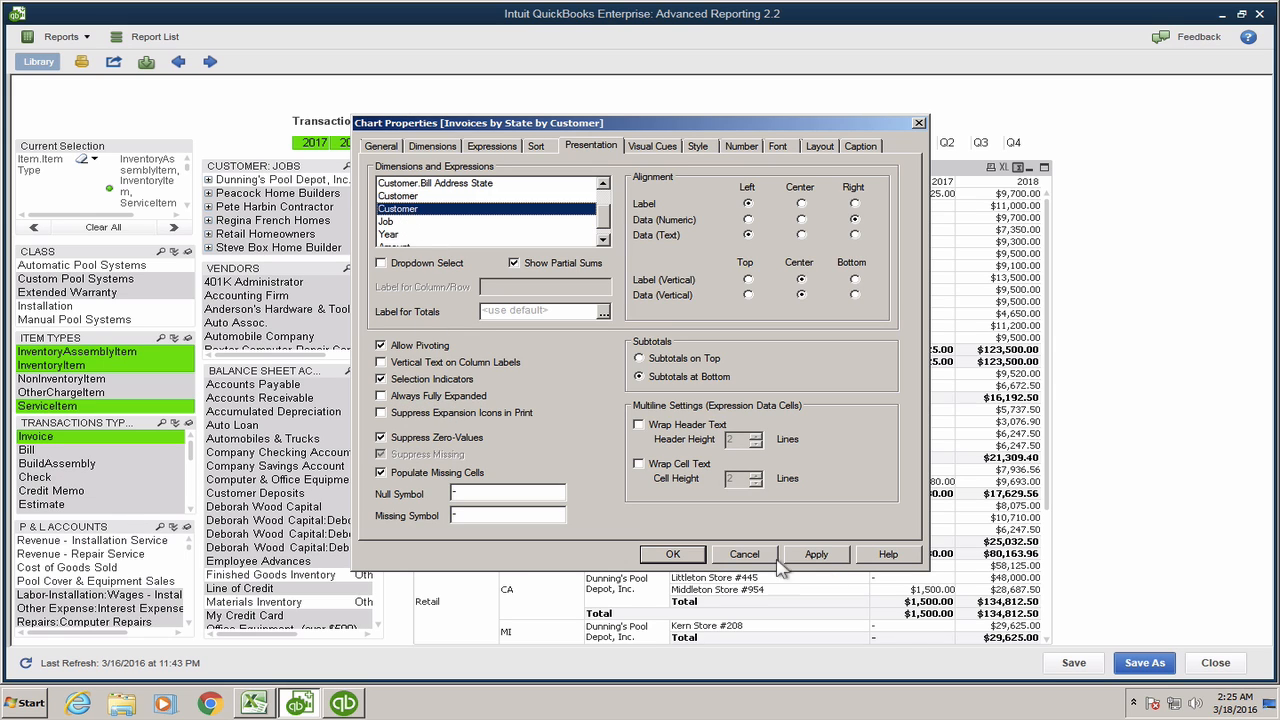
left_click(818, 554)
left_click(673, 554)
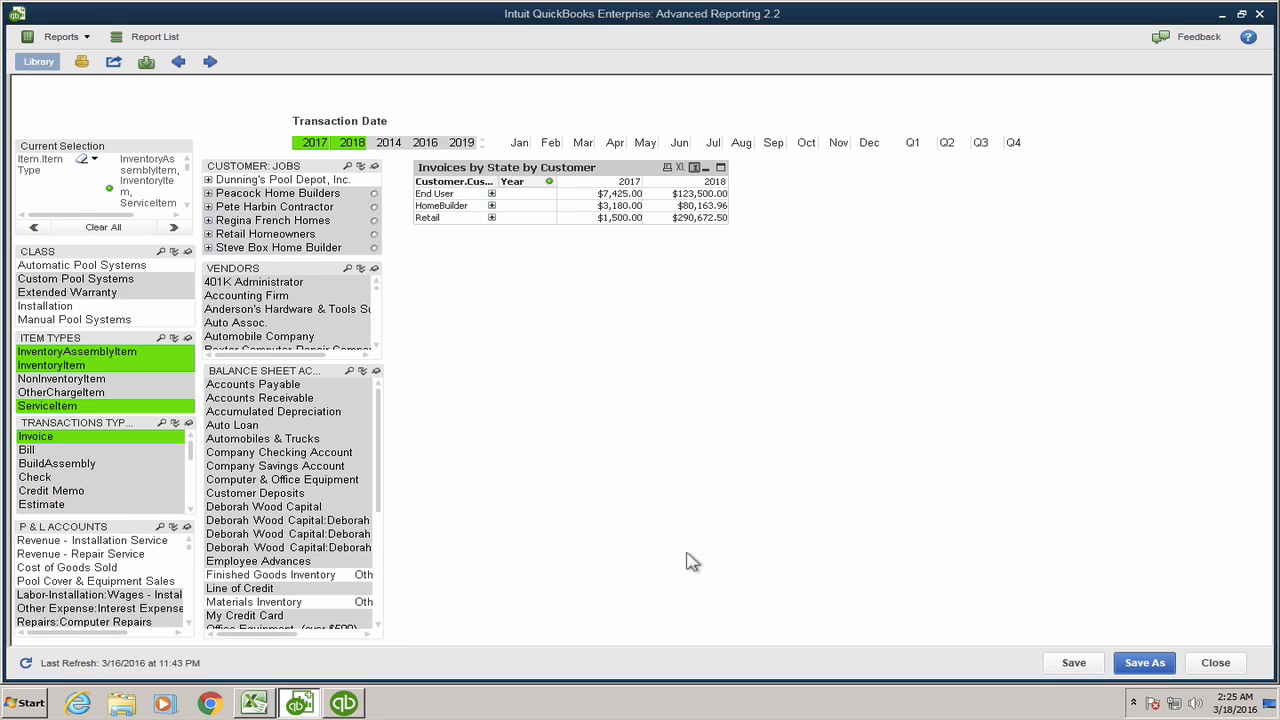
Step: Drill down from End User through CA to the Retail Homeowners jobs, filter the report to CA, and collapse the rows back to customer types
left_click(491, 194)
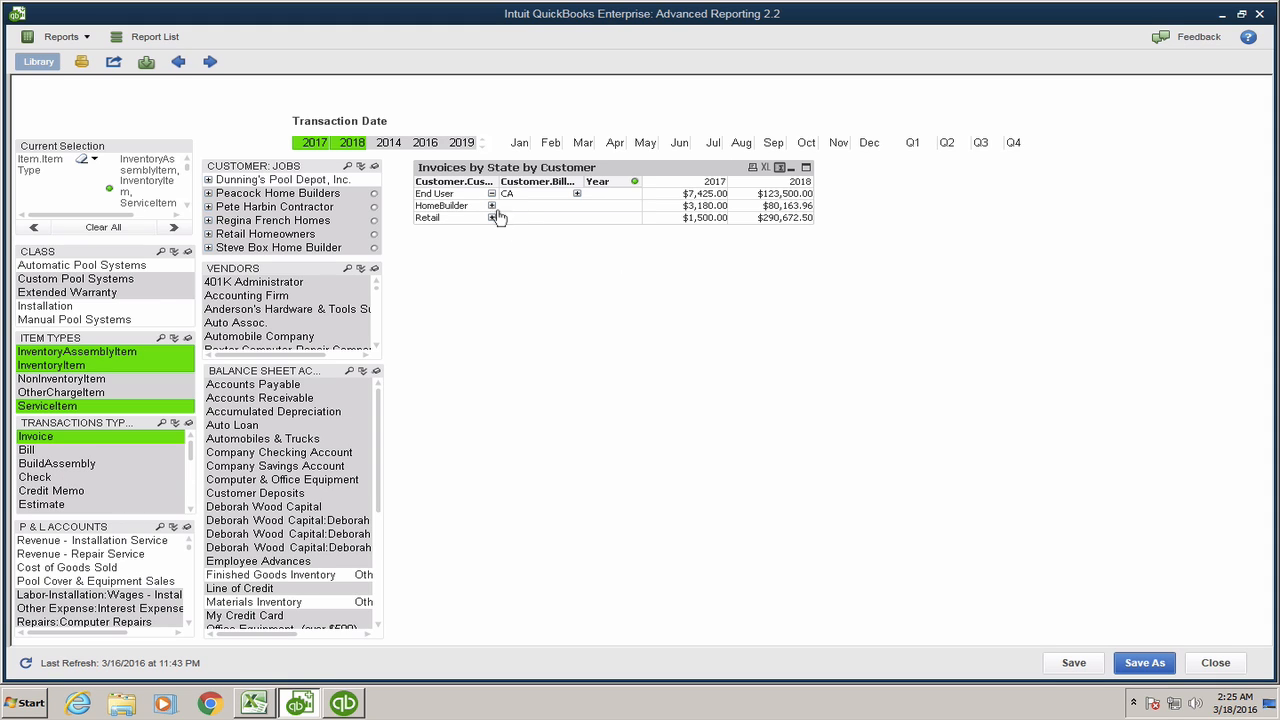
left_click(577, 194)
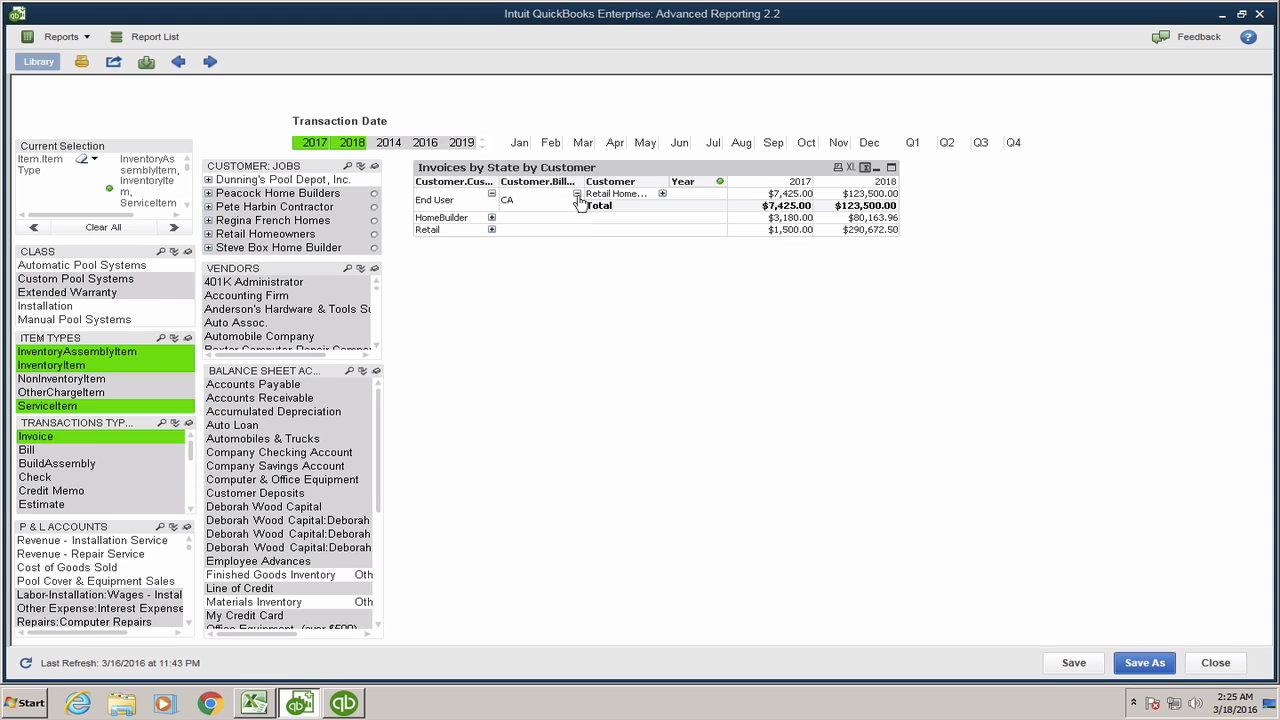
left_click(662, 194)
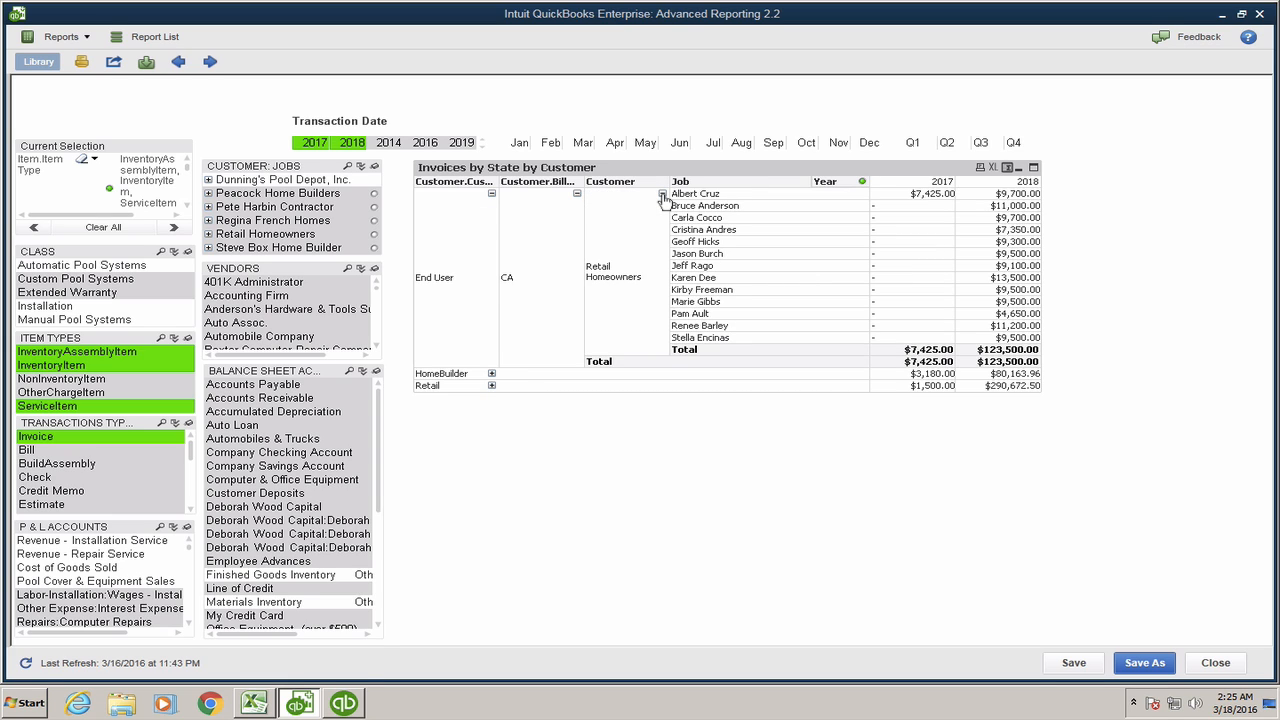
left_click(661, 194)
left_click(516, 199)
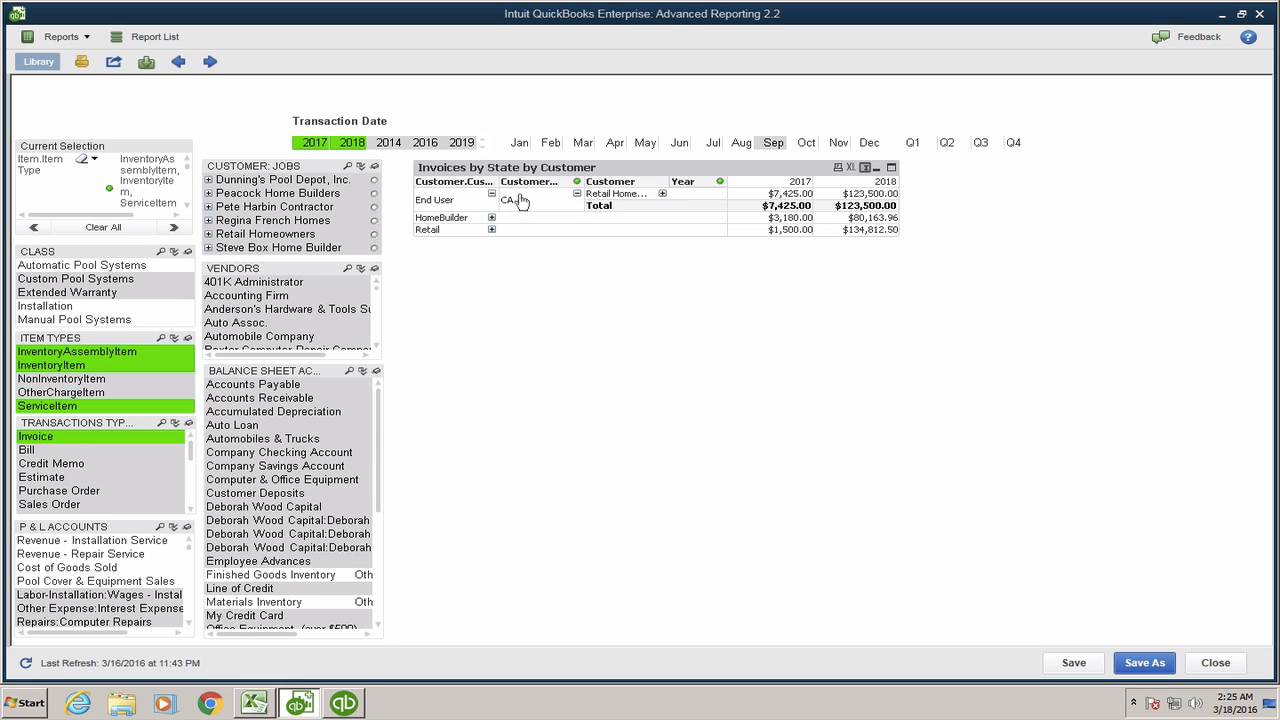
left_click(577, 195)
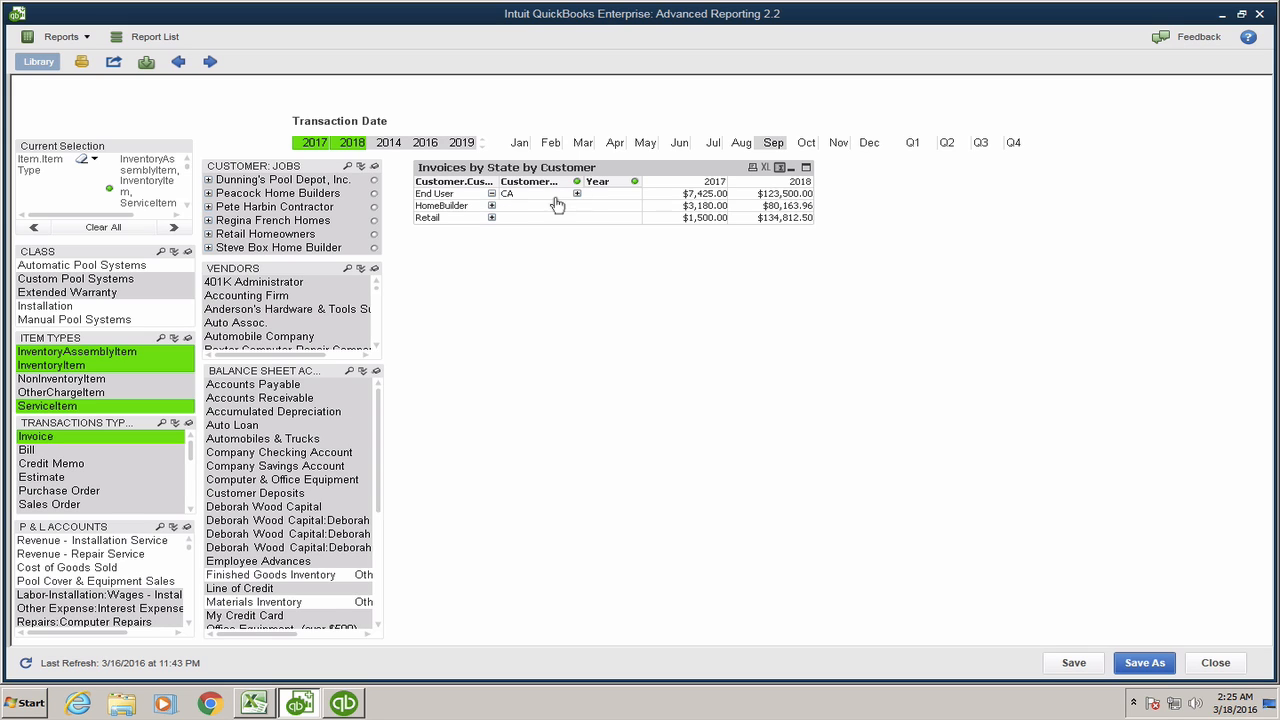
left_click(492, 195)
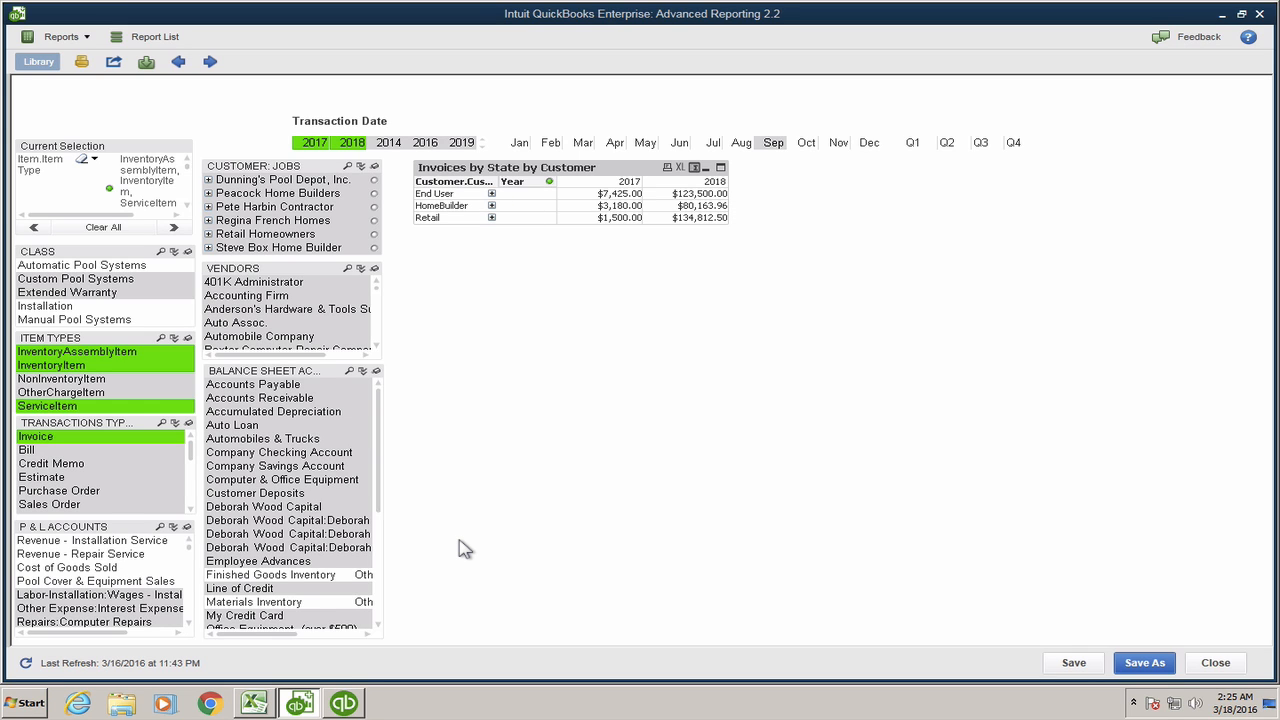
Step: Switch to the QB Power Hour Mar 17, 2016 presentation in PowerPoint, start the slide show and advance past the Getting Started with QBAR slide
key("ctrl+Up")
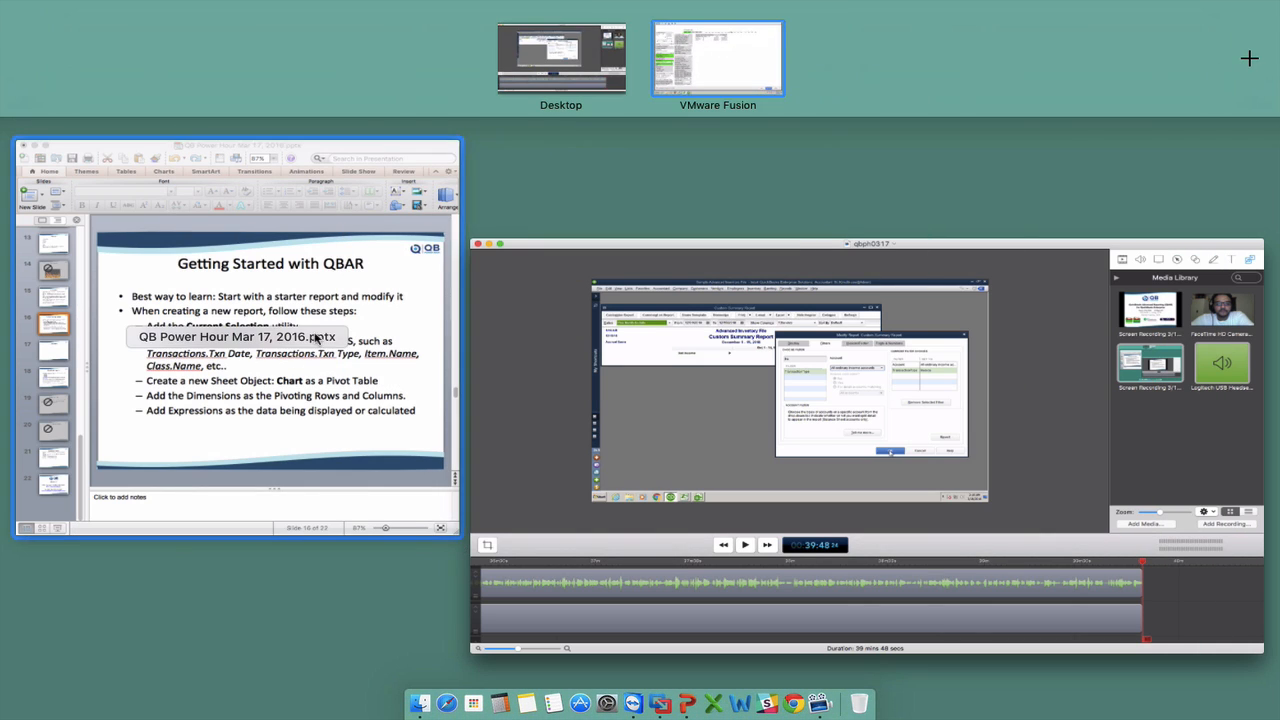
left_click(314, 336)
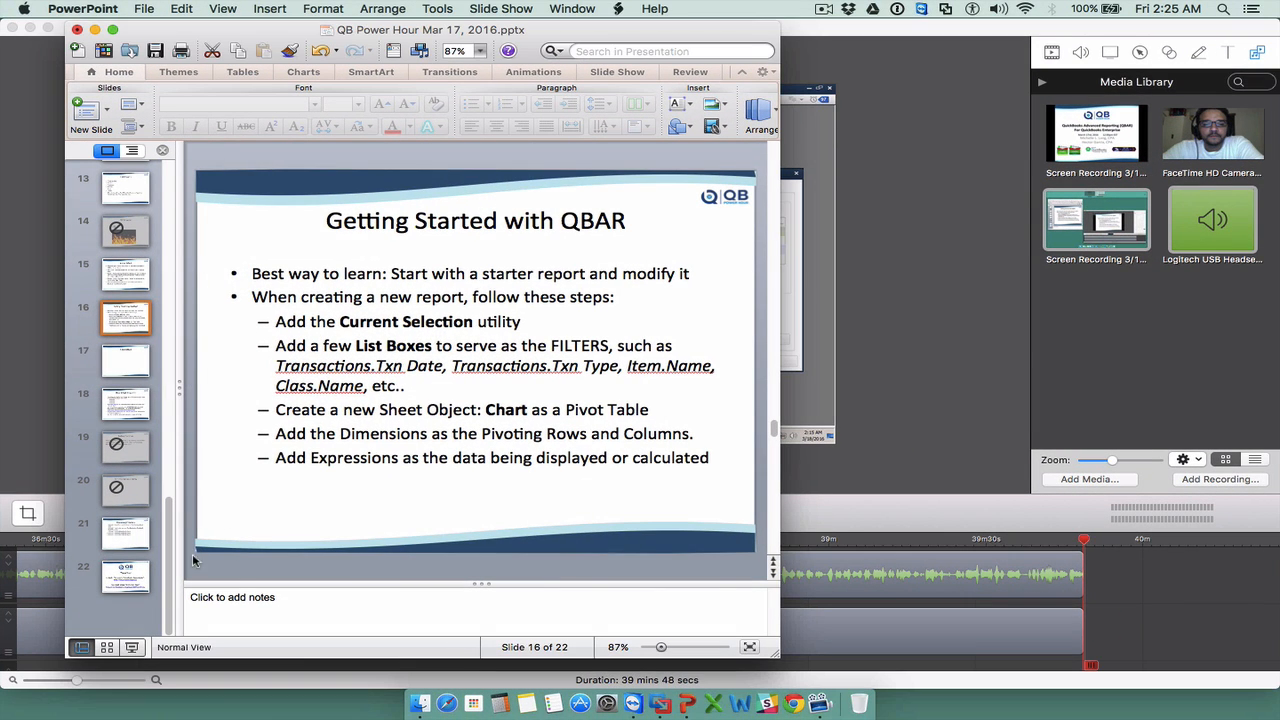
left_click(131, 647)
key("Right")
key("Right")
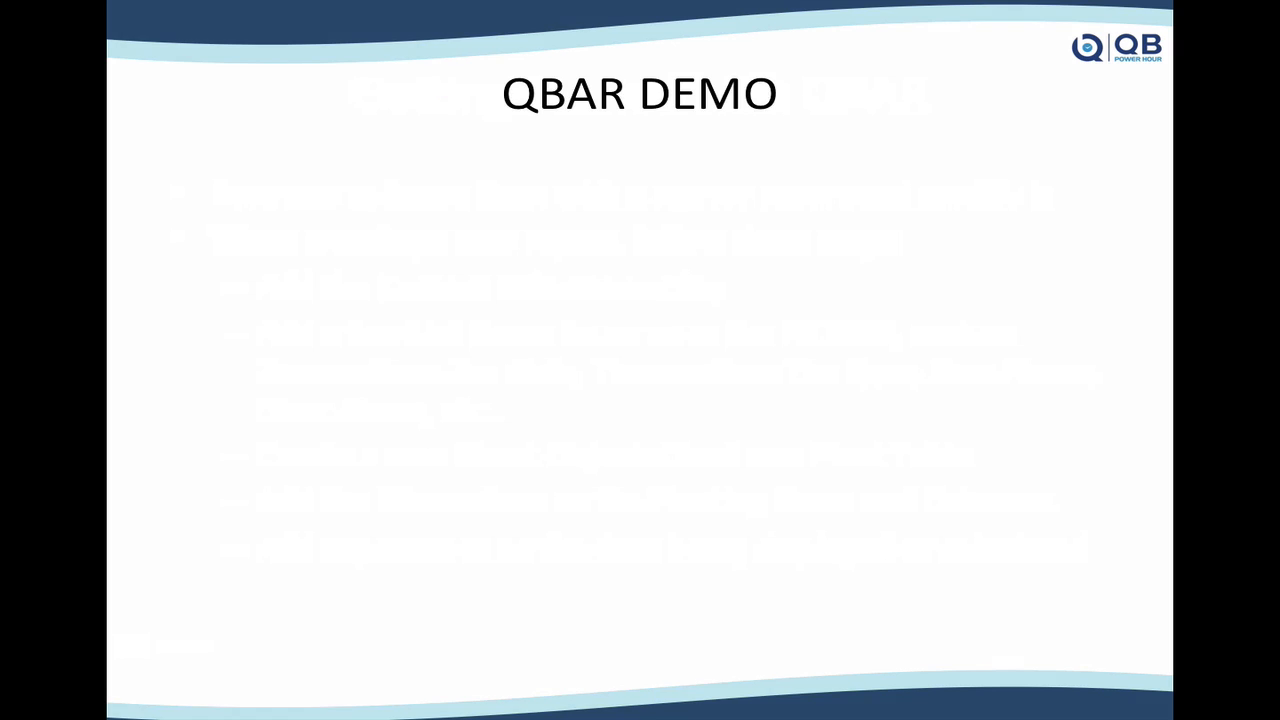